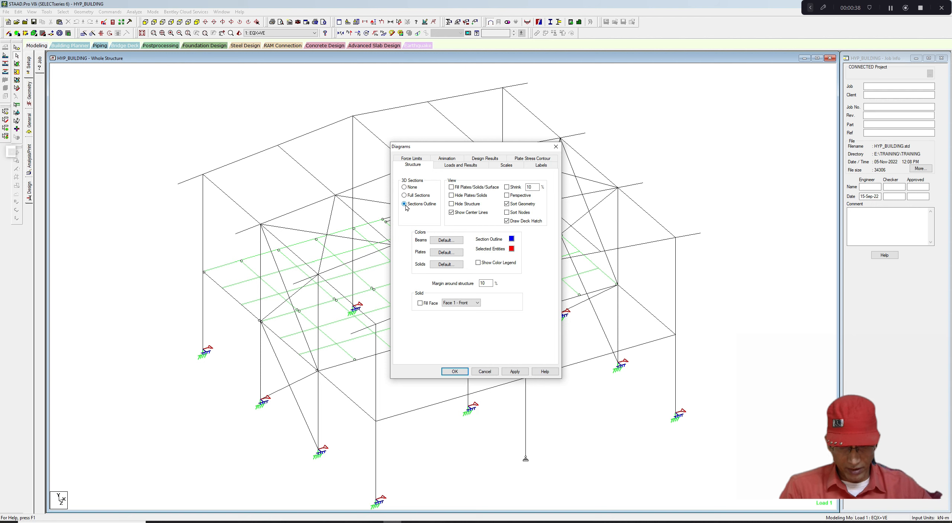
# - Display the beams with 3D section outlines and inspect the structure from different angles
pyautogui.click(514, 372)
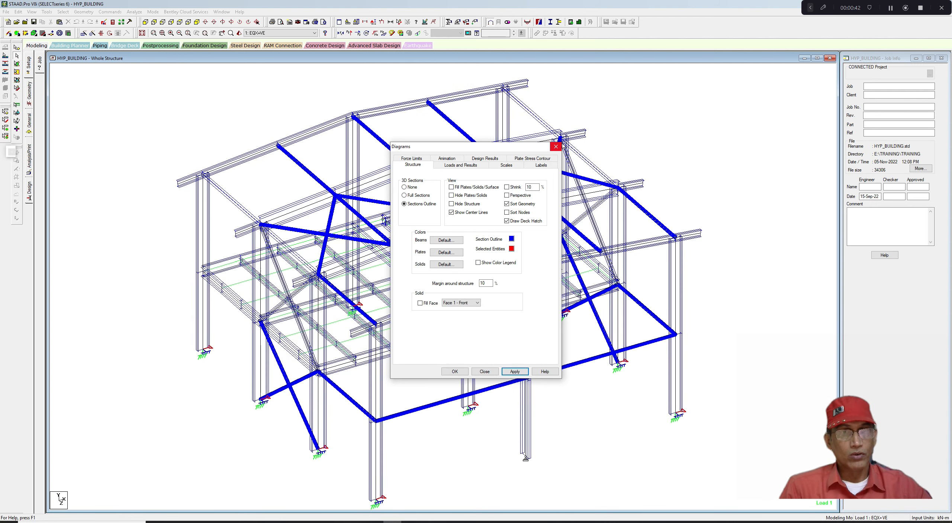
pyautogui.click(557, 147)
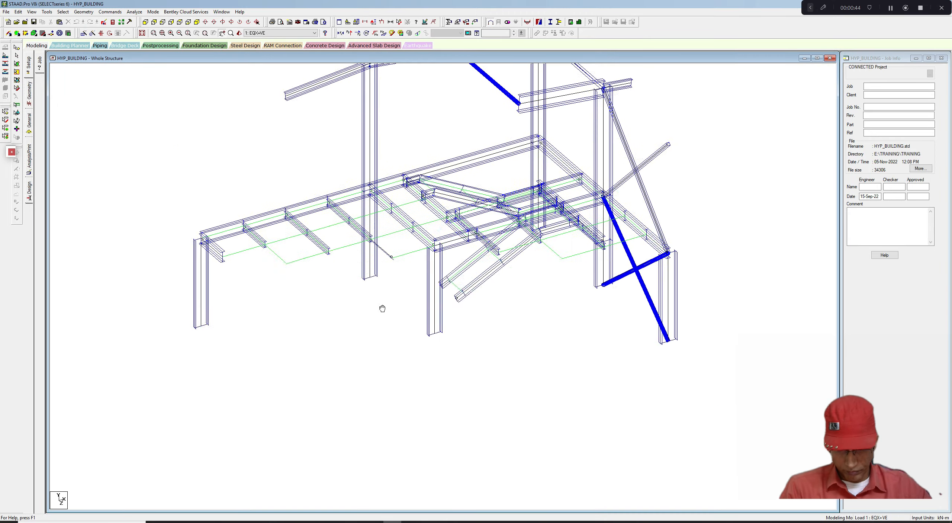
pyautogui.scroll(1, 307, 329)
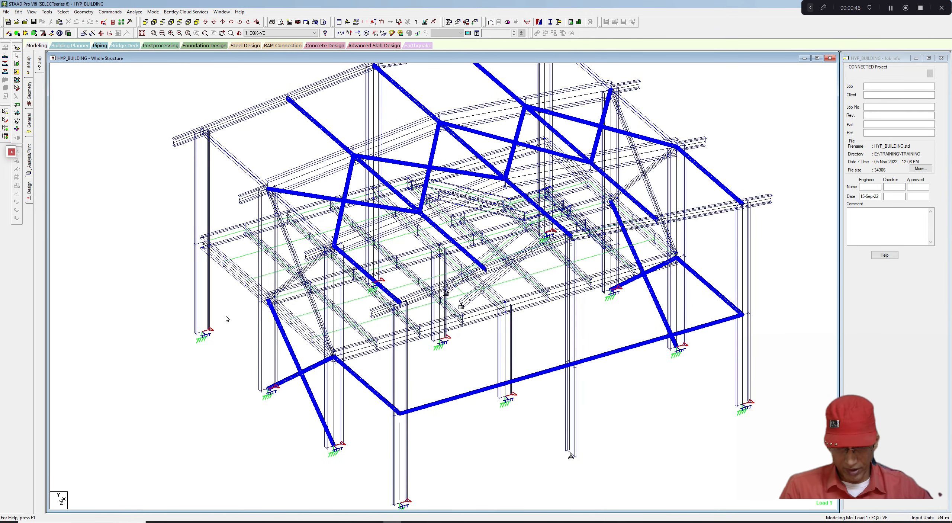
pyautogui.moveTo(231, 317); pyautogui.dragTo(225, 325, button='middle')
pyautogui.scroll(-1, 227, 323)
pyautogui.scroll(-1, 226, 325)
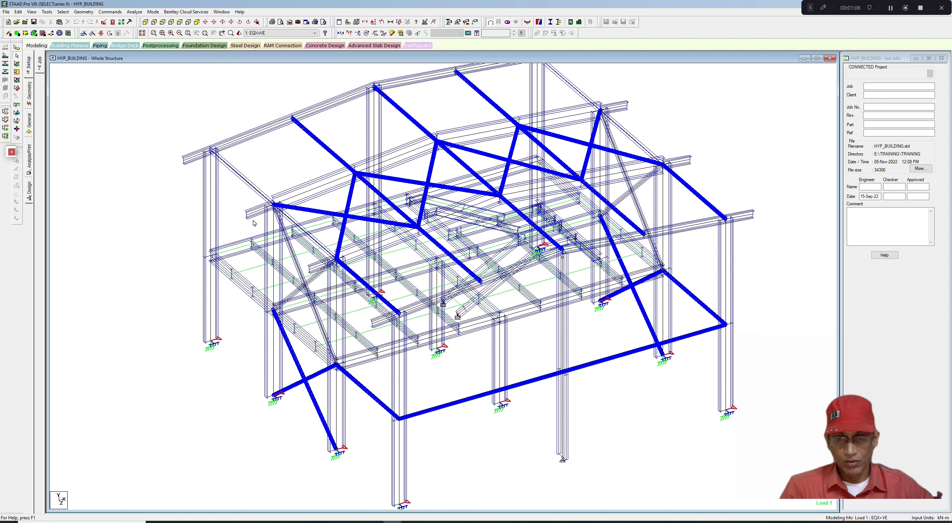
# - Turn off the 3D section display in the structure diagram settings
pyautogui.rightClick(276, 163)
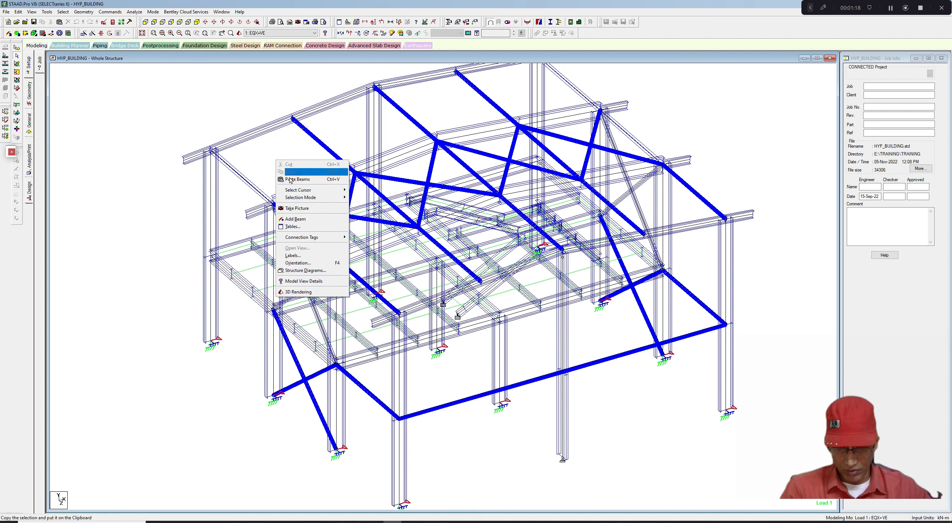
pyautogui.click(294, 256)
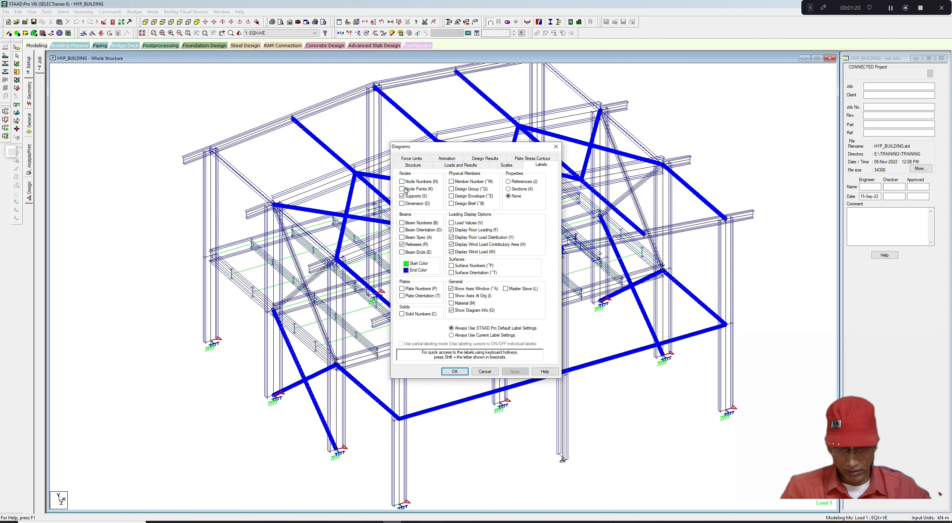
pyautogui.click(415, 166)
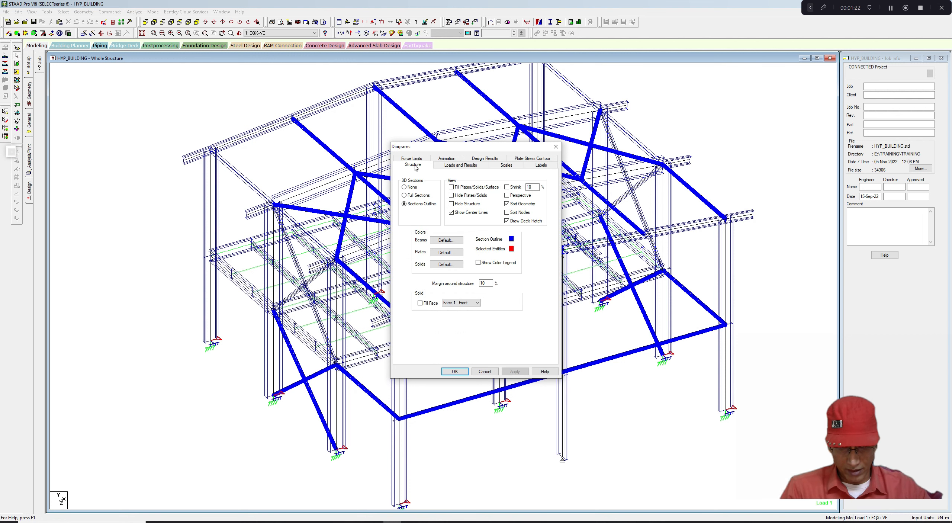
pyautogui.click(405, 187)
pyautogui.click(514, 371)
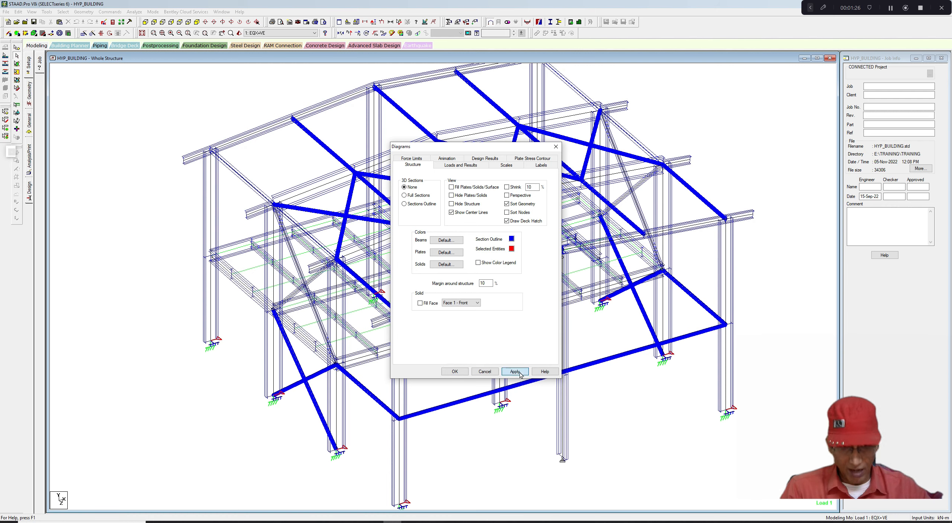
pyautogui.click(454, 371)
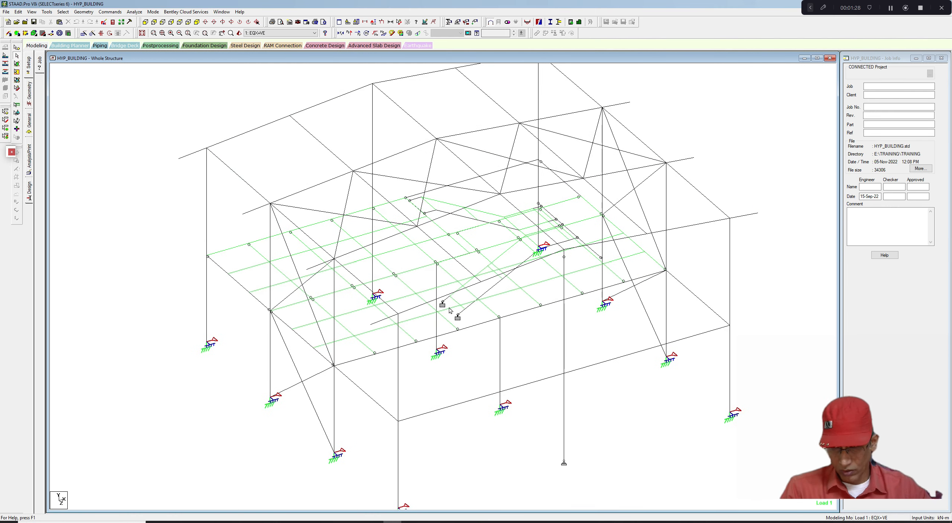
# - Open the Steel Design page and move its panel closer to the model view
pyautogui.moveTo(450, 309); pyautogui.dragTo(450, 325, button='middle')
pyautogui.scroll(1, 209, 258)
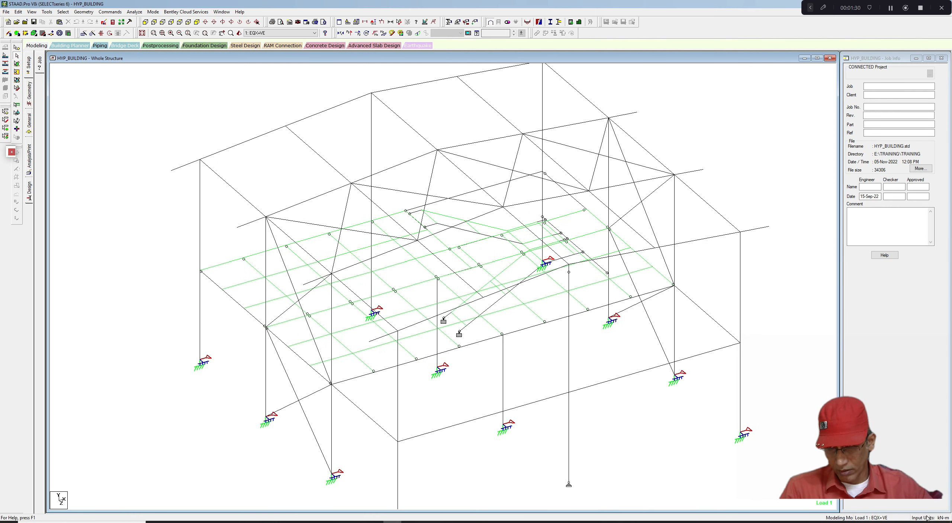
pyautogui.click(30, 191)
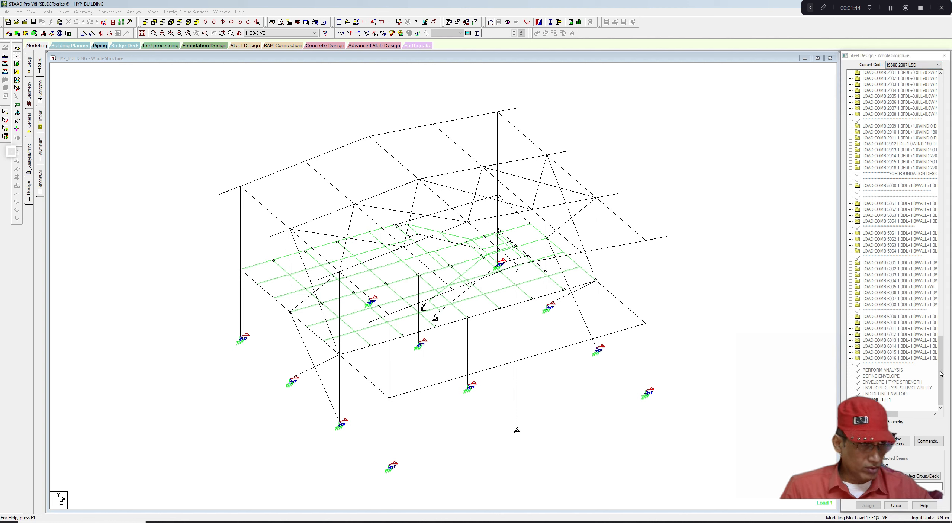
pyautogui.moveTo(902, 55); pyautogui.dragTo(830, 58)
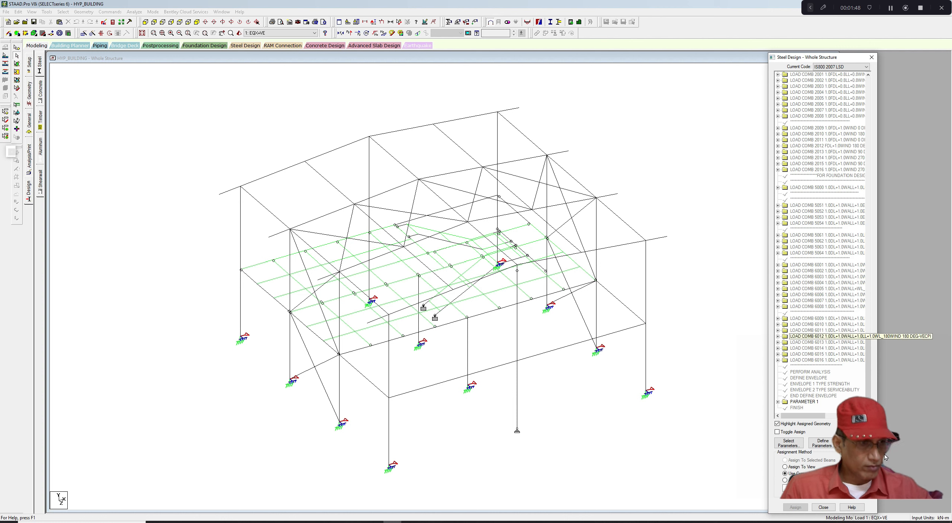
pyautogui.click(668, 461)
pyautogui.click(868, 388)
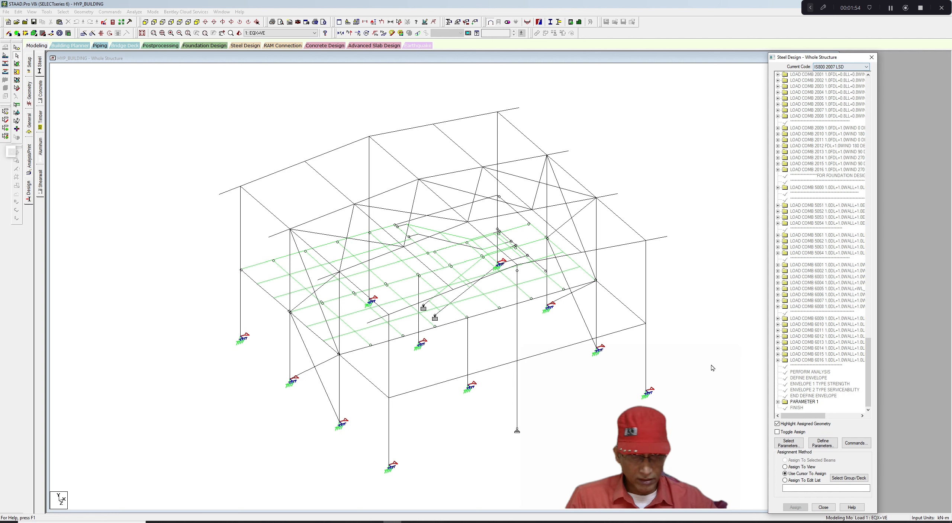
pyautogui.click(823, 8)
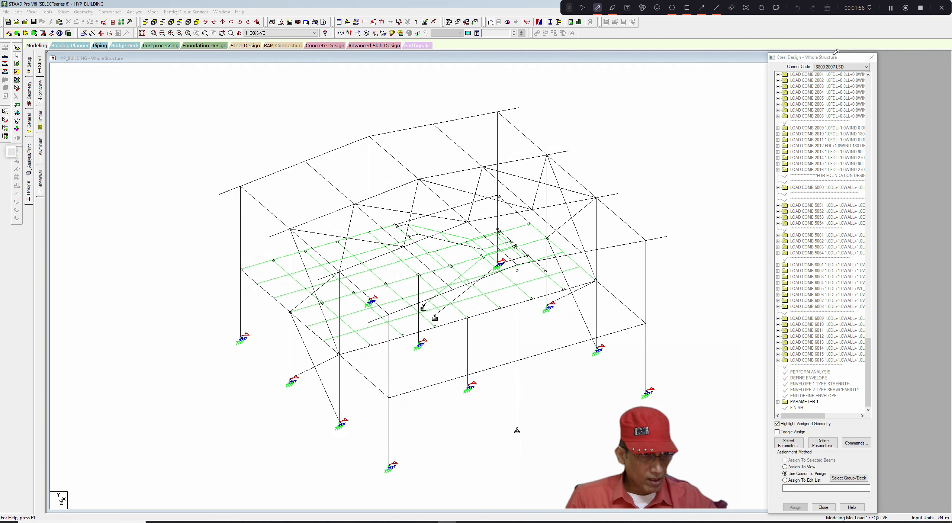
pyautogui.moveTo(835, 52)
pyautogui.mouseDown()
pyautogui.moveTo(818, 57)
pyautogui.moveTo(838, 101)
pyautogui.moveTo(869, 51)
pyautogui.moveTo(821, 46)
pyautogui.mouseUp()
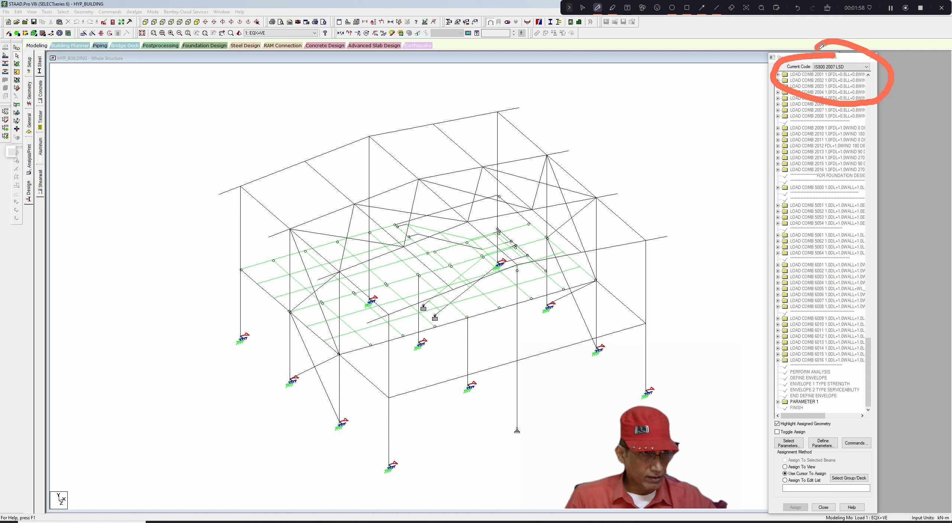
pyautogui.click(827, 9)
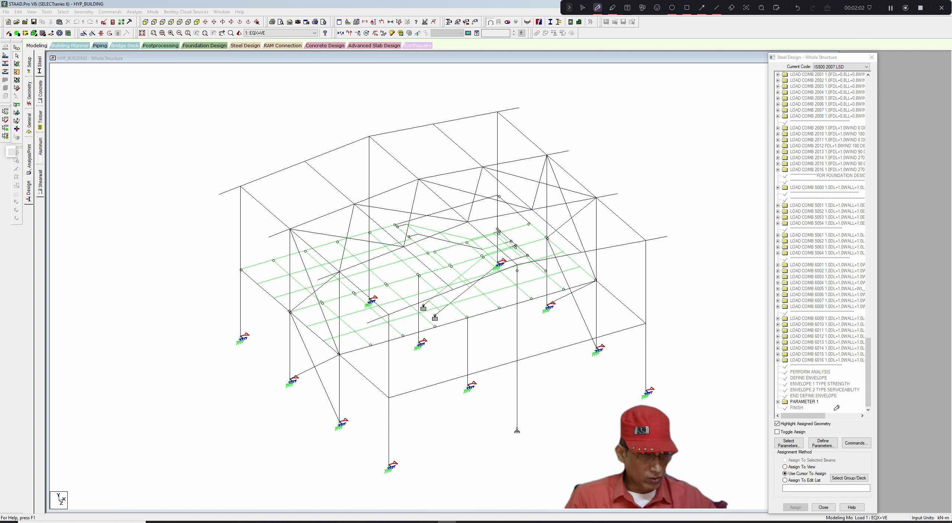
pyautogui.click(582, 7)
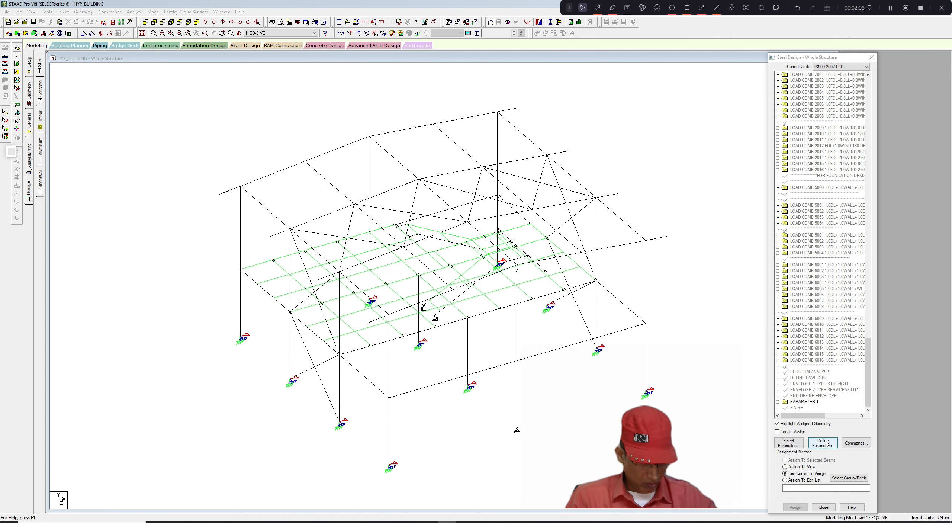
# - Open the design parameters of PARAMETER 1 and add FU with 410000 kN/m2
pyautogui.click(777, 401)
pyautogui.moveTo(868, 398); pyautogui.dragTo(868, 400)
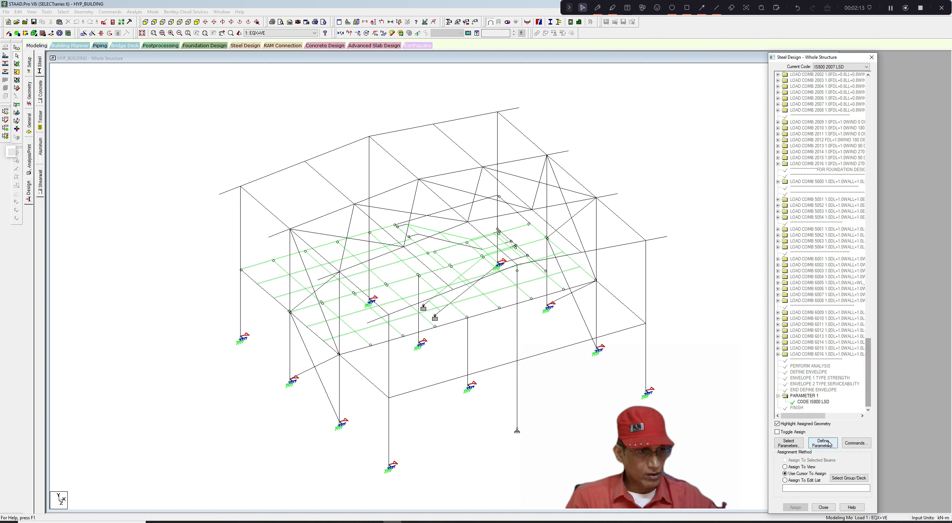
pyautogui.click(807, 396)
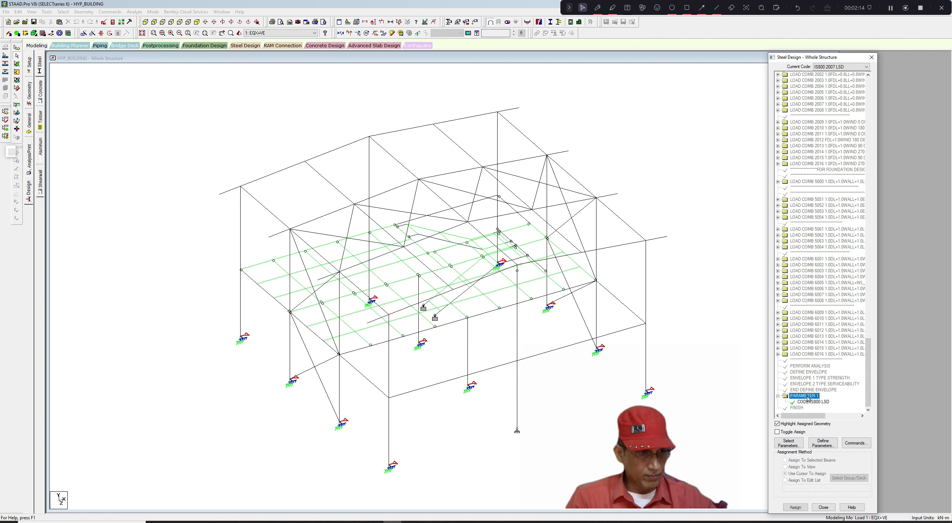
pyautogui.click(824, 442)
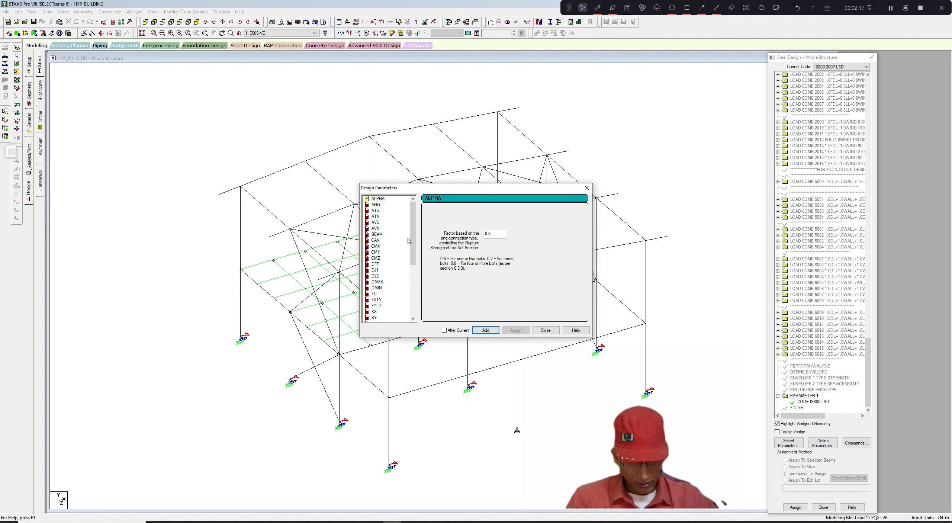
pyautogui.moveTo(412, 242); pyautogui.dragTo(411, 261)
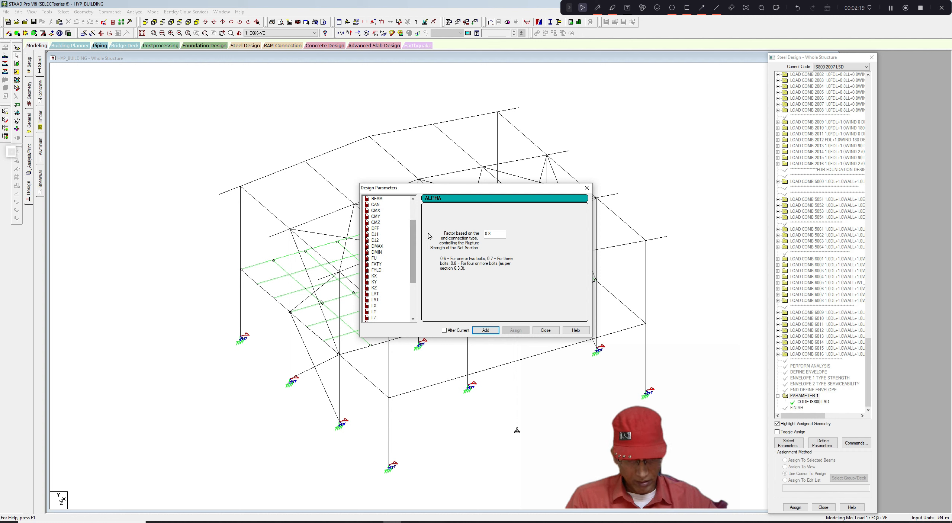
pyautogui.click(373, 257)
pyautogui.click(486, 233)
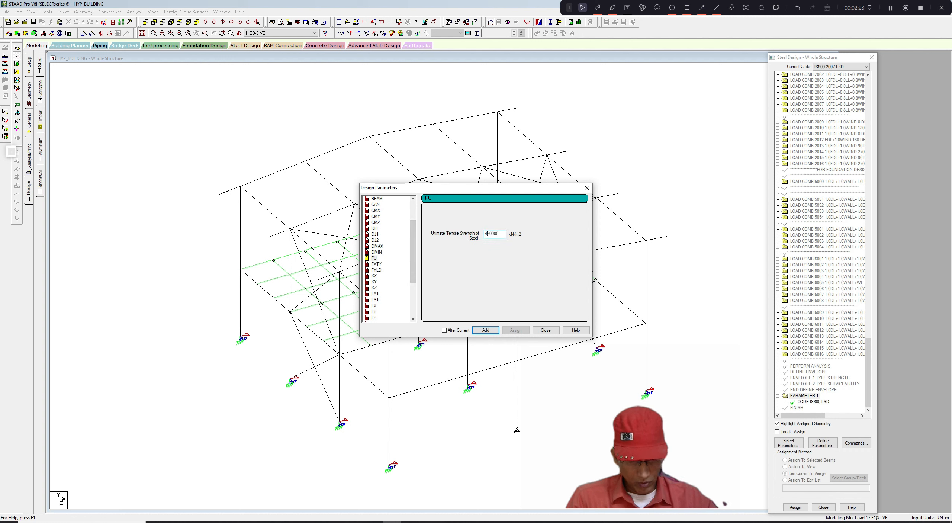
pyautogui.hotkey('shift', 'Right')
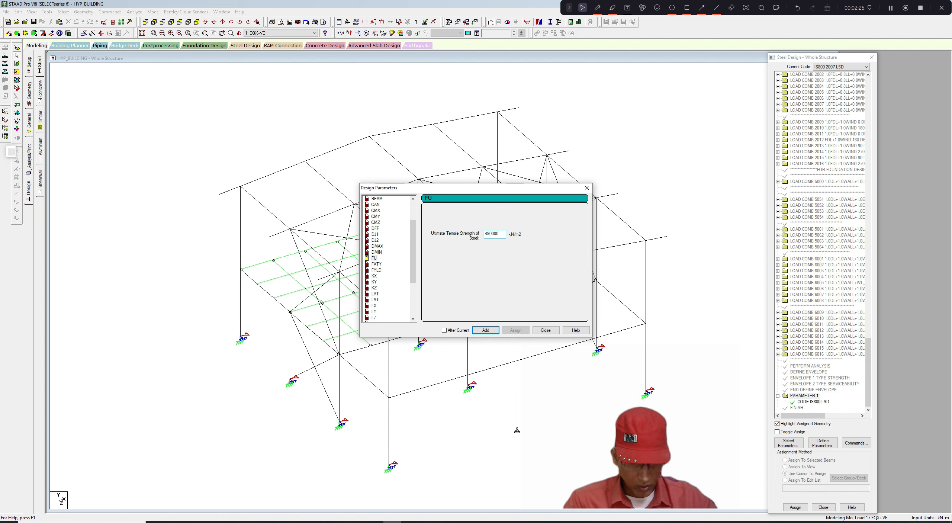
pyautogui.click(493, 332)
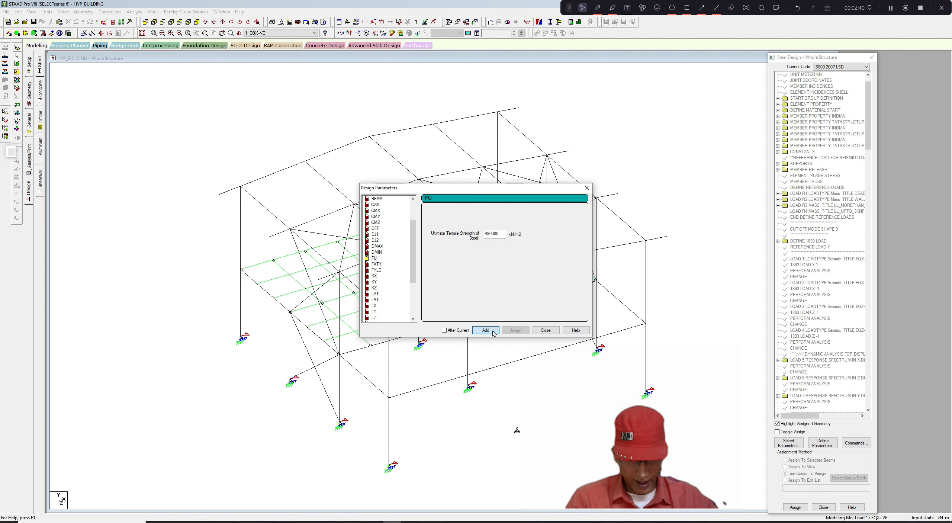
# - Add the FYLD yield strength parameter with 345000 kN/m2
pyautogui.click(376, 270)
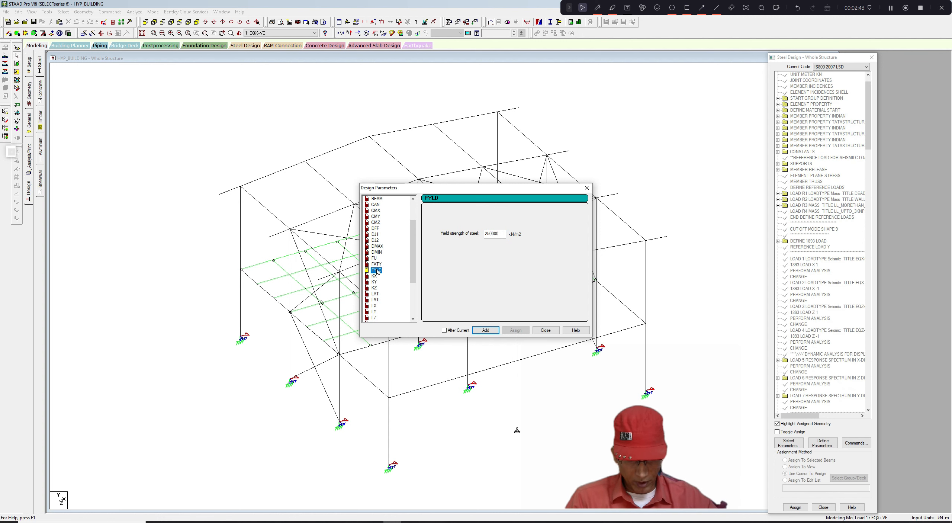
pyautogui.click(491, 233)
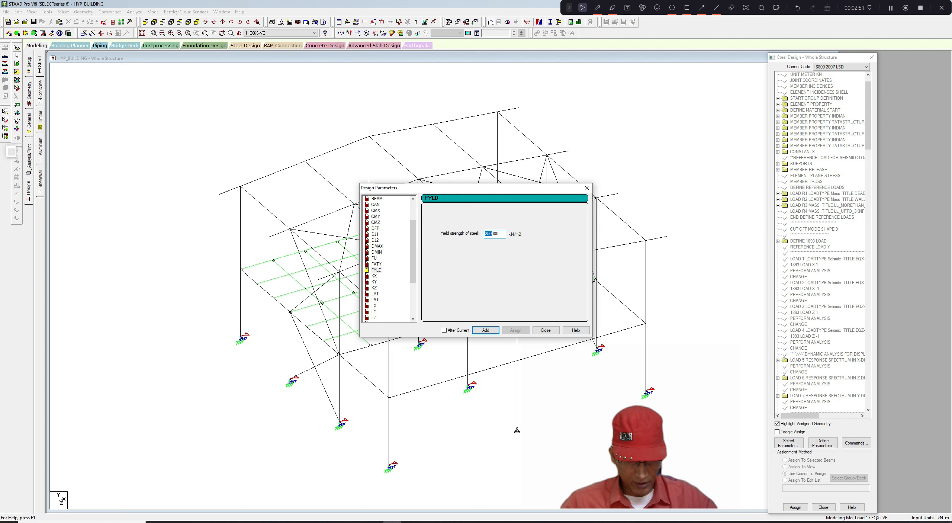
pyautogui.click(492, 233)
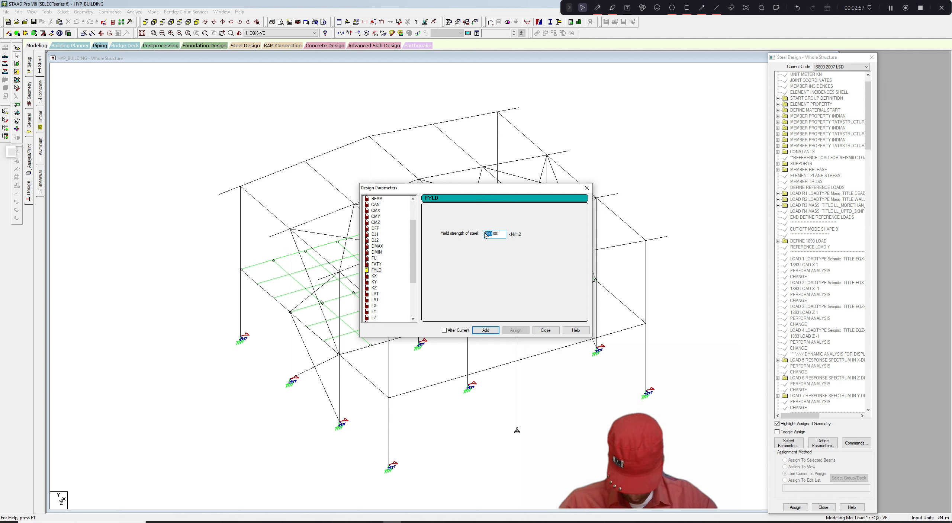
pyautogui.write('34')
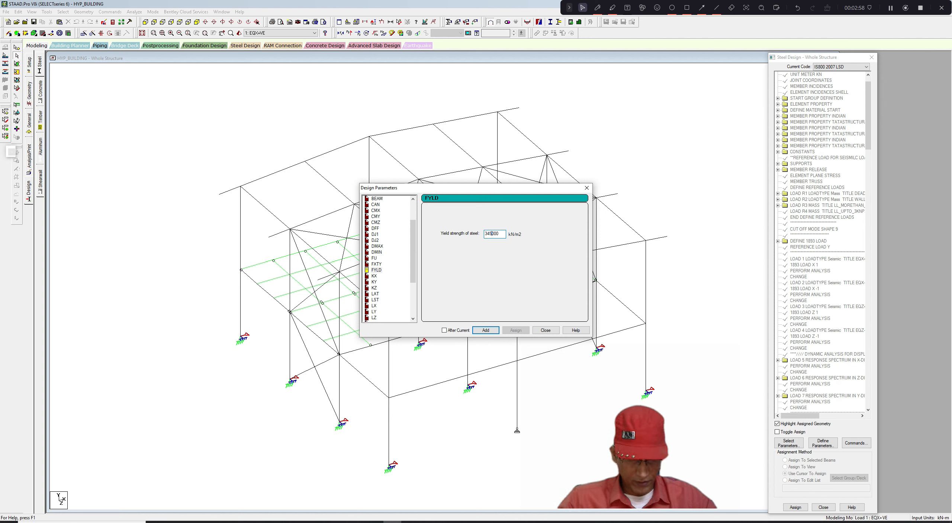
pyautogui.click(490, 330)
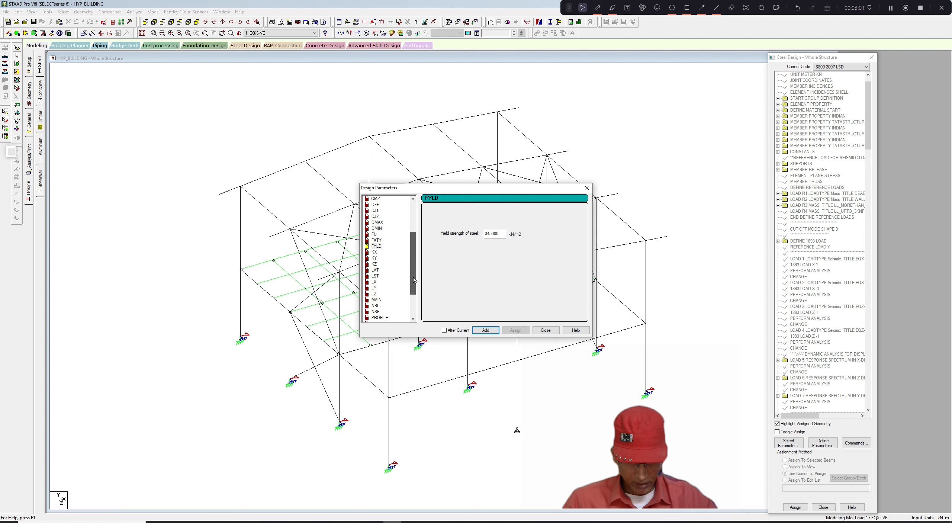
# - Add the STP parameter set to Welded section
pyautogui.moveTo(413, 267); pyautogui.dragTo(417, 295)
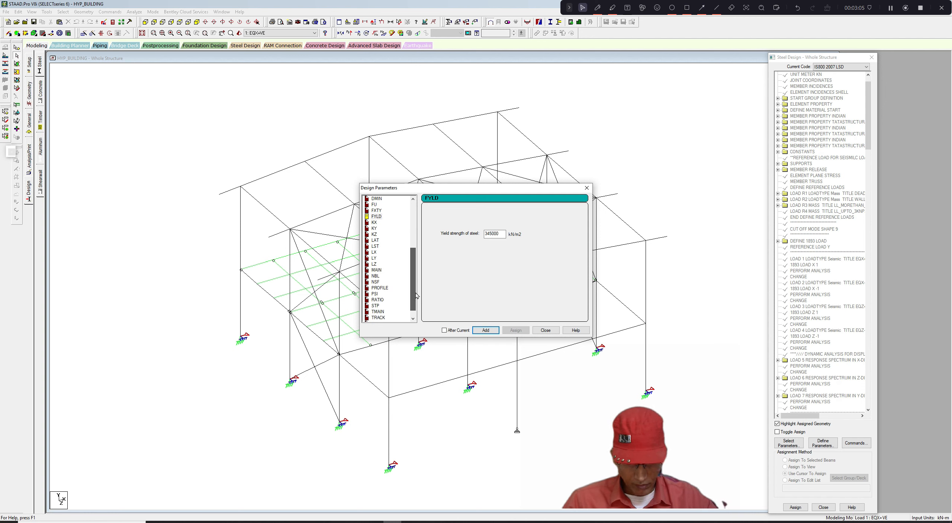
pyautogui.click(376, 306)
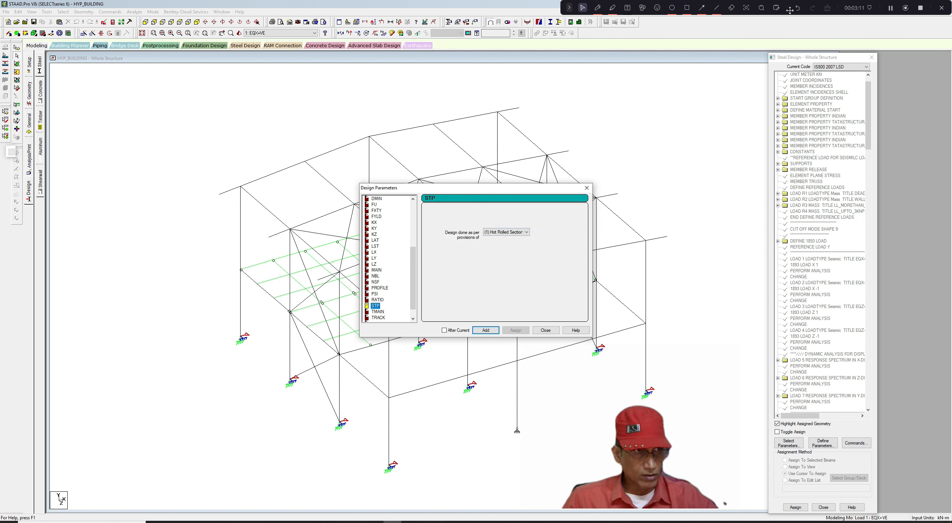
pyautogui.click(526, 232)
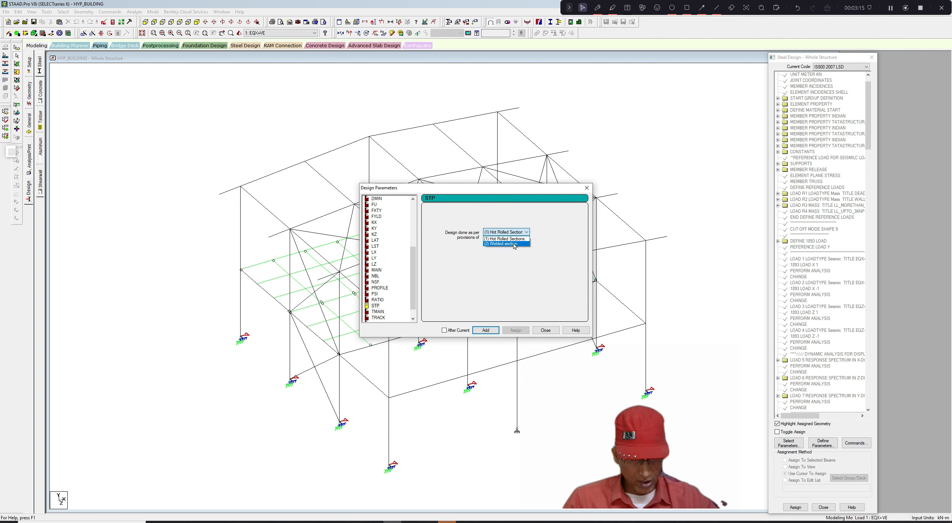
pyautogui.click(514, 244)
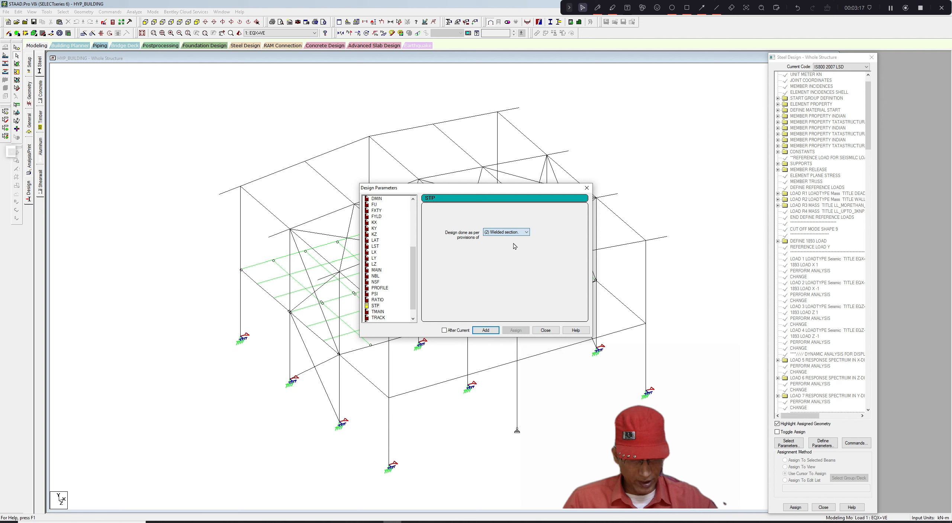
pyautogui.click(491, 331)
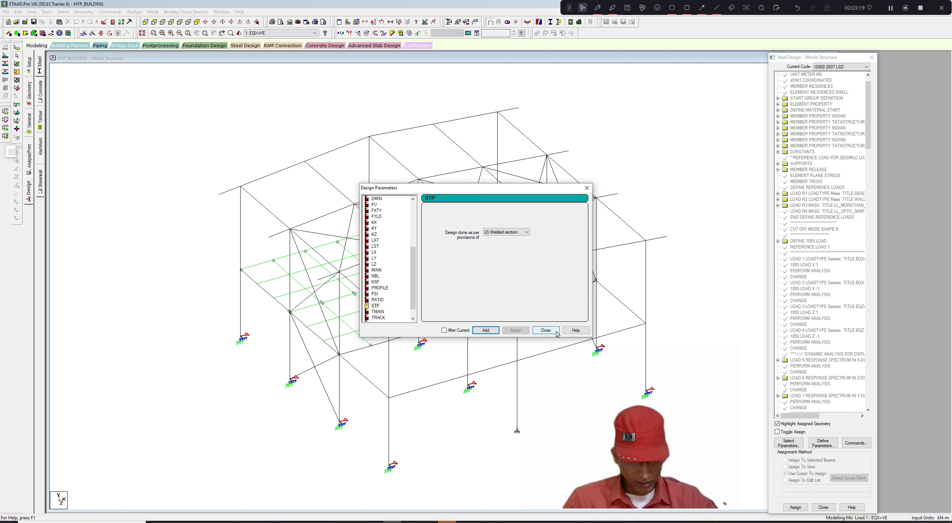
pyautogui.moveTo(415, 275); pyautogui.dragTo(412, 241)
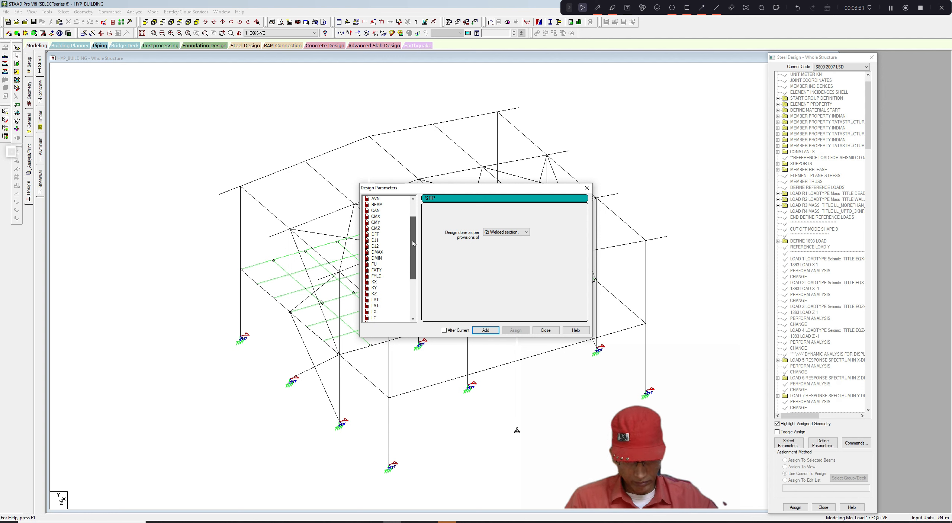
# - Add another FU ultimate tensile strength parameter with 410000 kN/m2
pyautogui.click(374, 264)
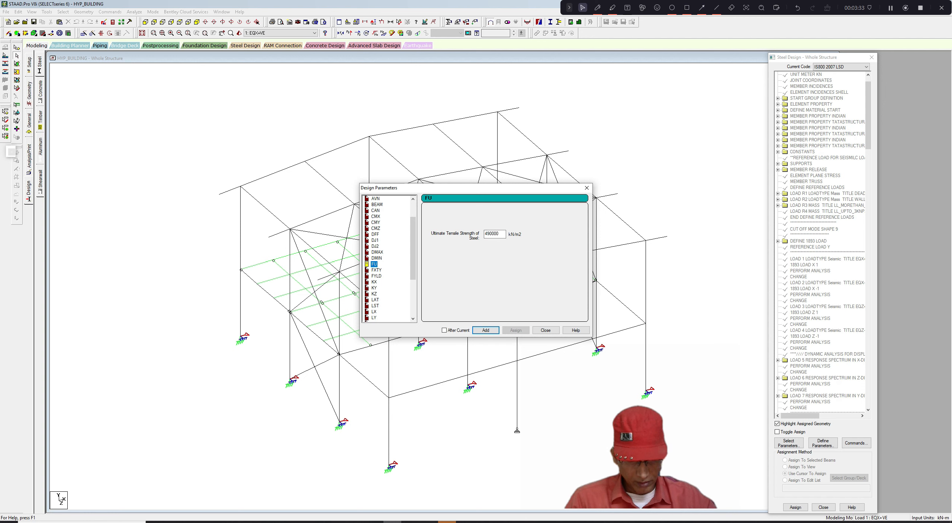
pyautogui.click(485, 233)
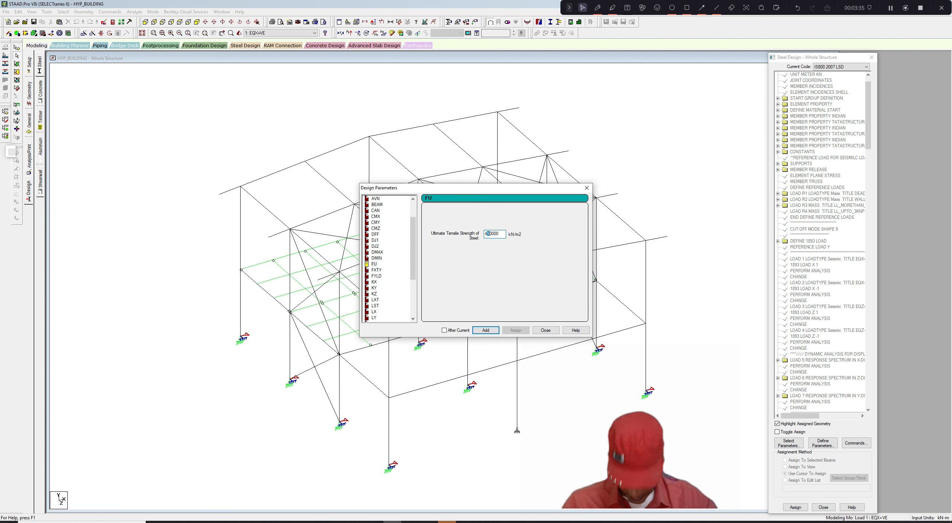
pyautogui.write('1')
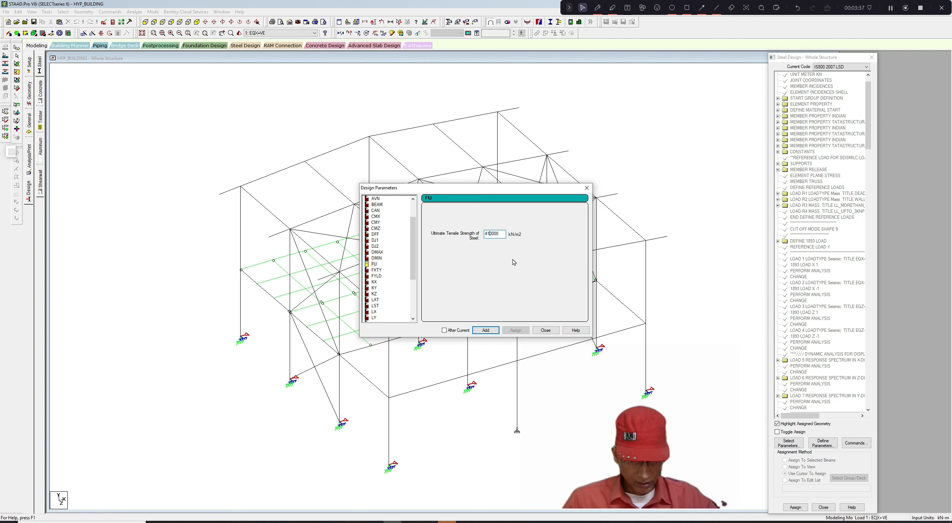
pyautogui.click(491, 331)
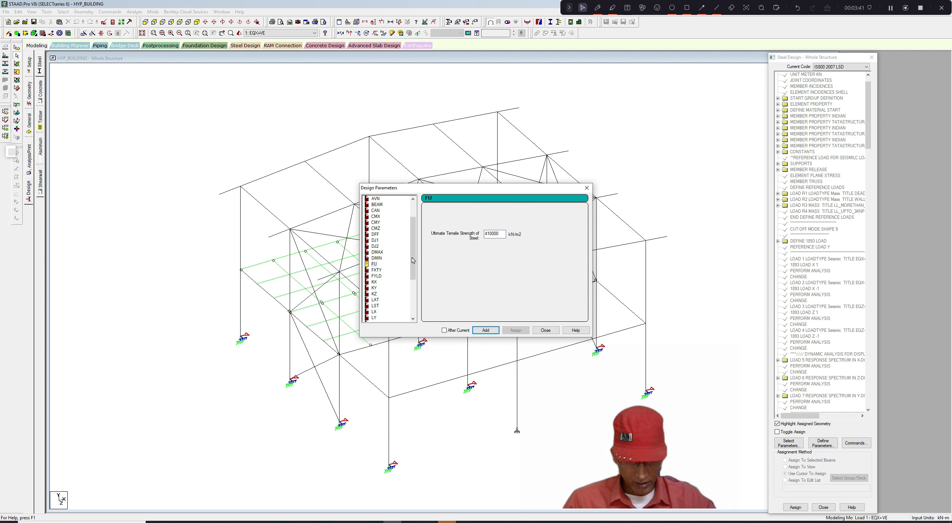
# - Add another FYLD yield strength parameter with 250000 kN/m2 and close the Design Parameters dialog
pyautogui.scroll(-1, 417, 266)
pyautogui.click(377, 264)
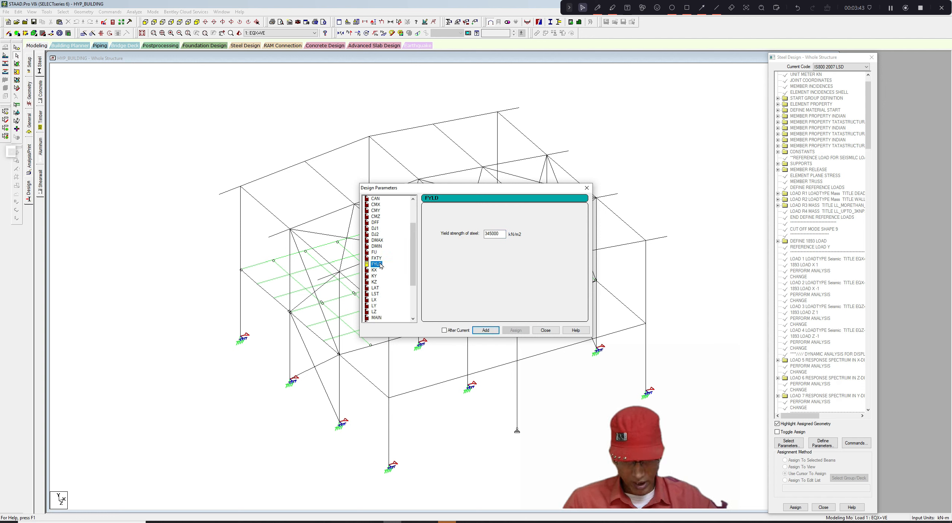
pyautogui.moveTo(484, 234); pyautogui.dragTo(492, 233)
pyautogui.write('2')
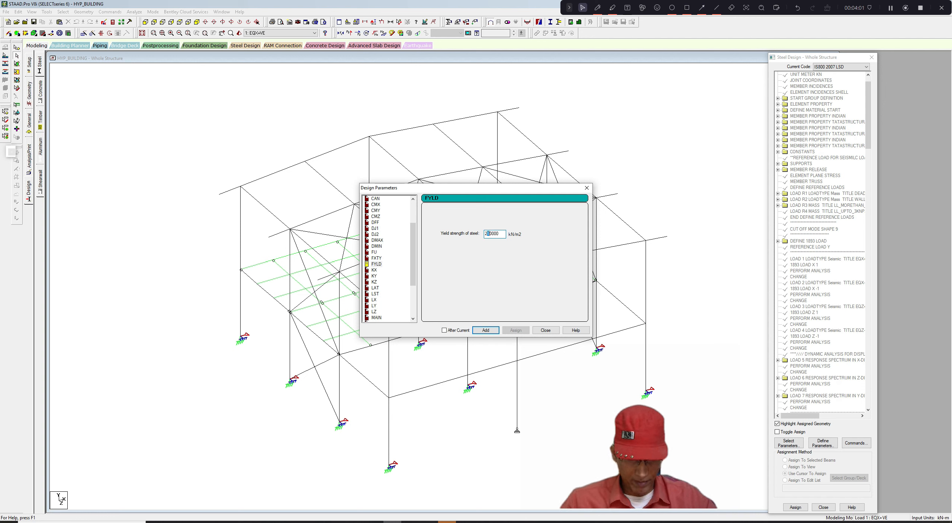
pyautogui.click(485, 330)
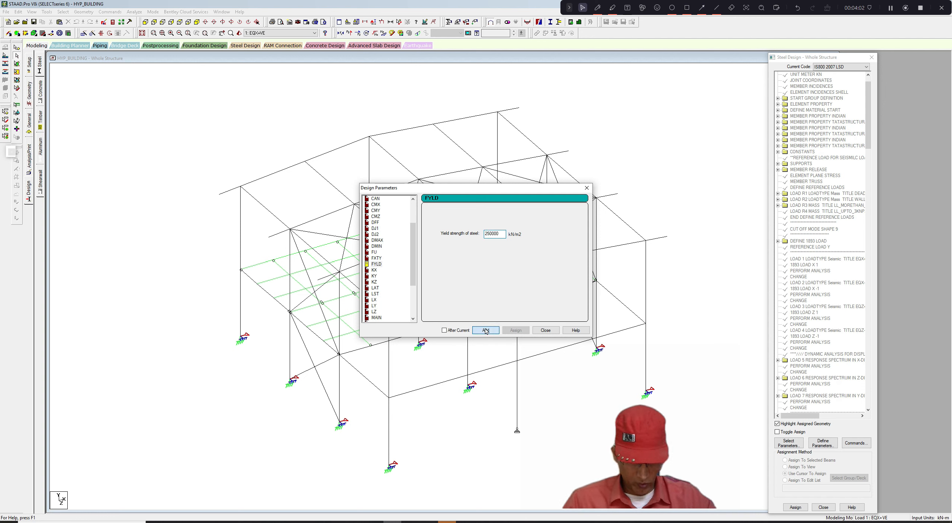
pyautogui.click(546, 330)
# - Review each parameter listed under PARAMETER 1 in the steel design command tree
pyautogui.moveTo(871, 141); pyautogui.dragTo(870, 397)
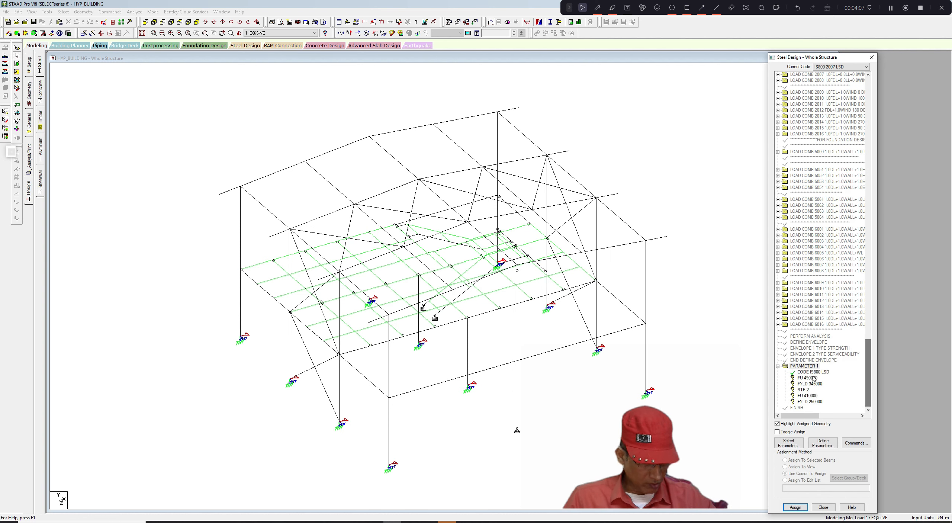
pyautogui.click(813, 377)
pyautogui.click(813, 384)
pyautogui.click(808, 390)
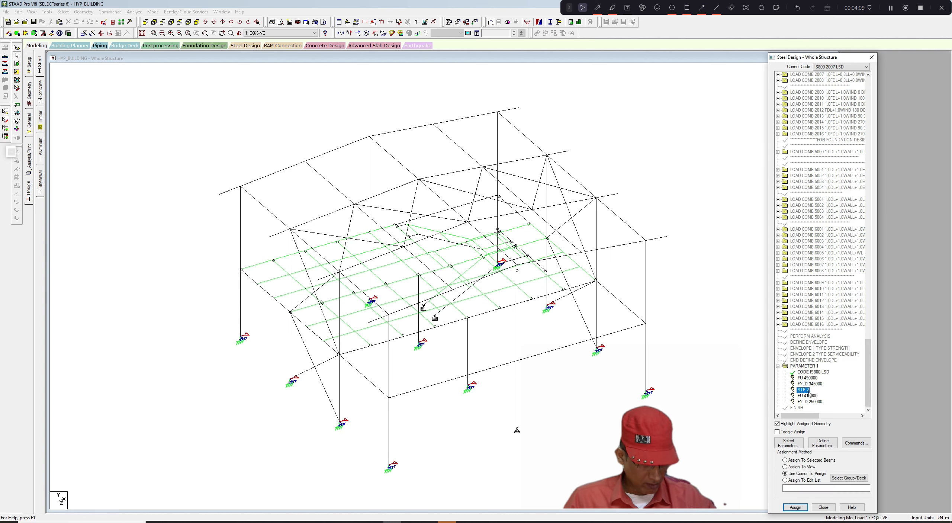
pyautogui.click(807, 396)
pyautogui.click(807, 403)
pyautogui.click(633, 181)
pyautogui.scroll(1, 632, 181)
pyautogui.scroll(-1, 632, 181)
pyautogui.moveTo(633, 171); pyautogui.dragTo(634, 171, button='middle')
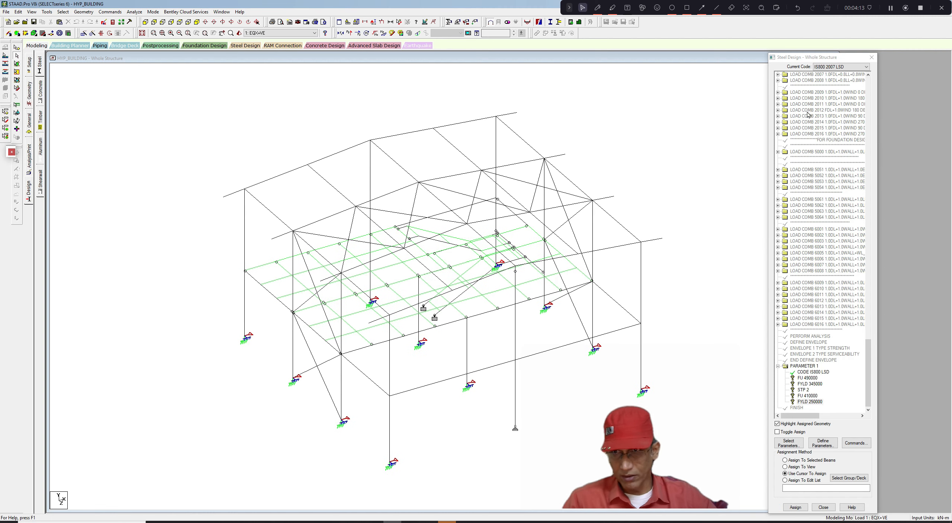
# - Accept the auto-save of the model file
pyautogui.click(63, 11)
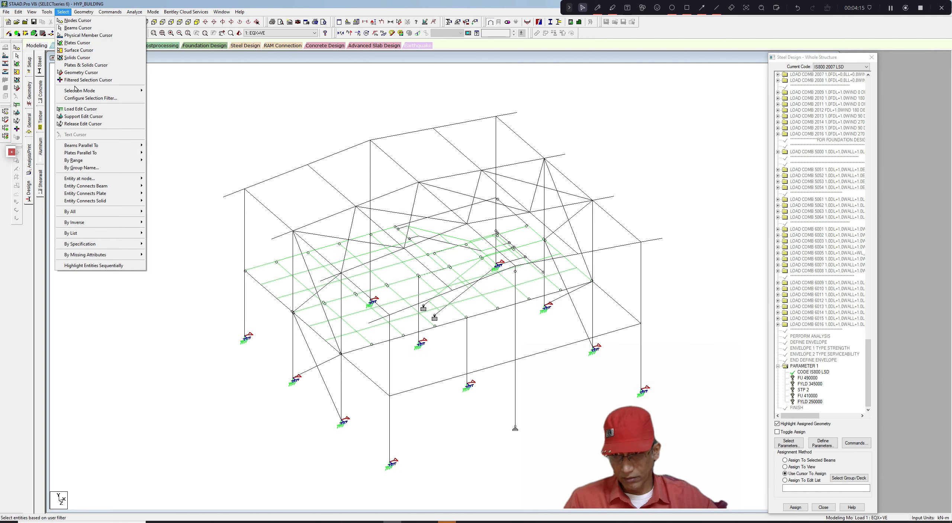
pyautogui.moveTo(90, 244)
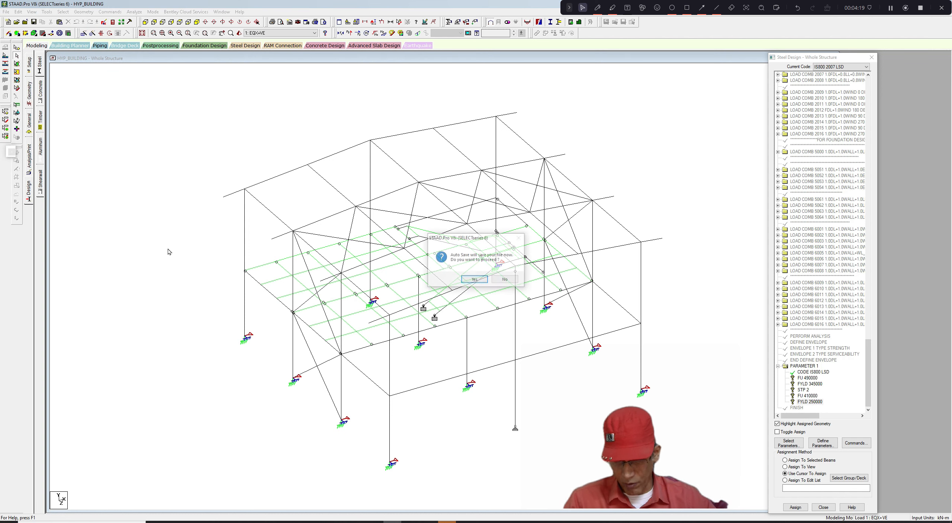
pyautogui.click(475, 279)
# - Select members by property name, picking the ISMB and ISMC sections from the property list
pyautogui.click(62, 11)
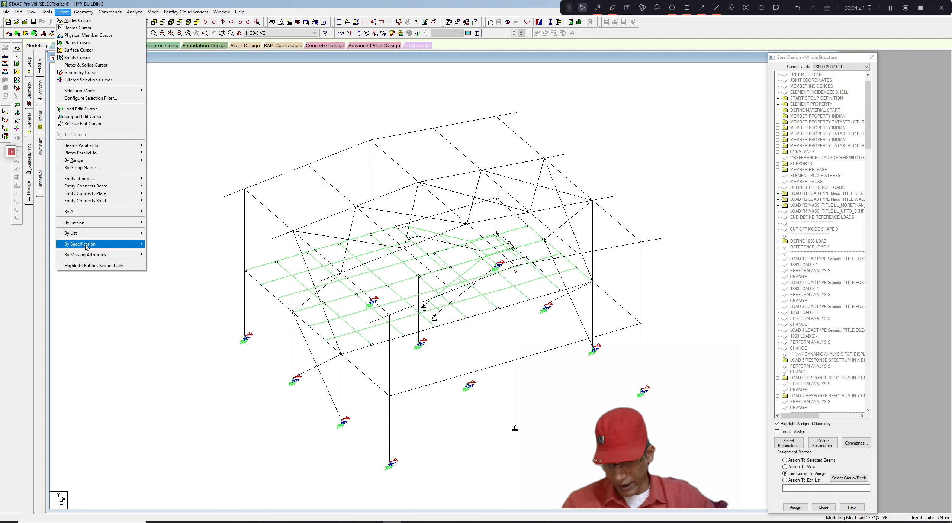
pyautogui.moveTo(87, 247)
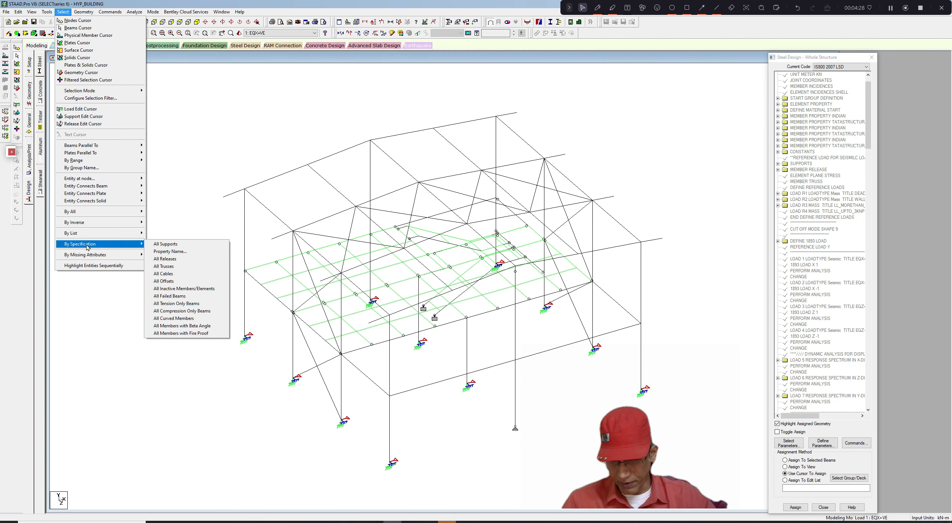
pyautogui.click(169, 251)
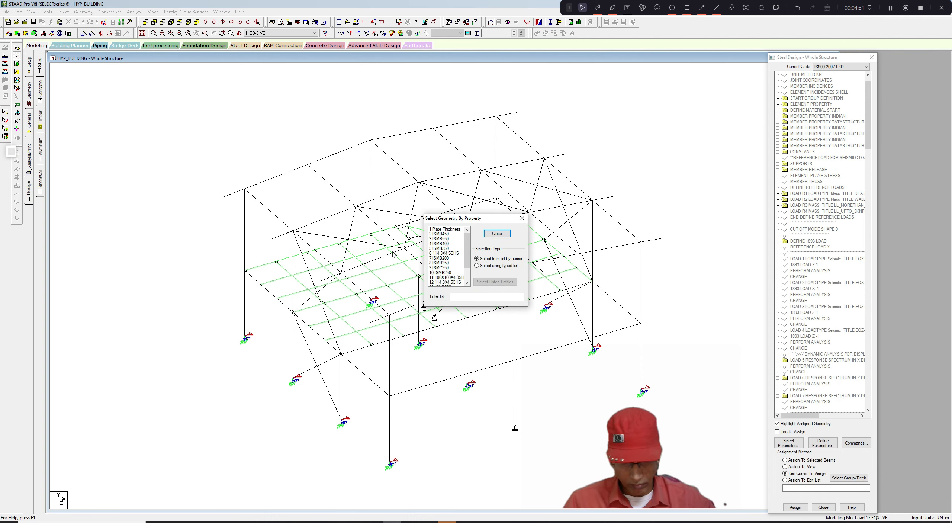
pyautogui.click(443, 234)
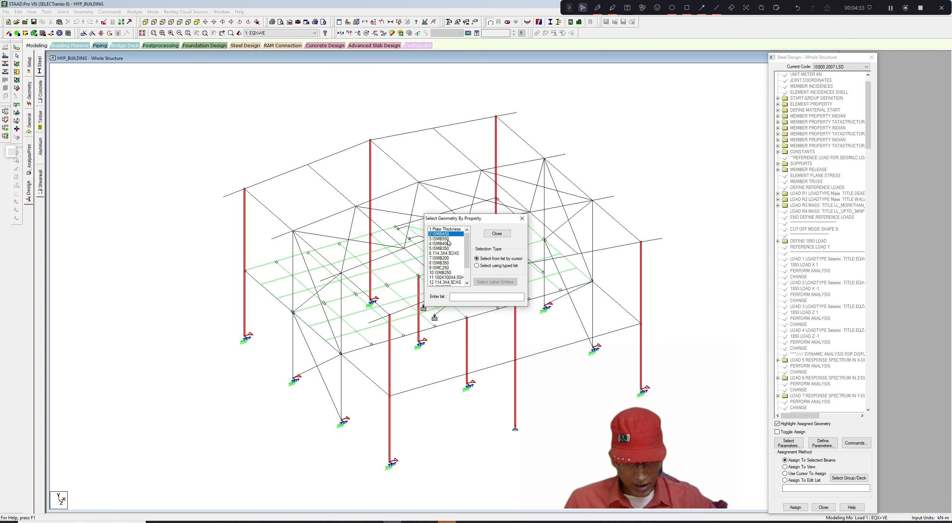
pyautogui.click(446, 238)
pyautogui.click(447, 244)
pyautogui.click(447, 248)
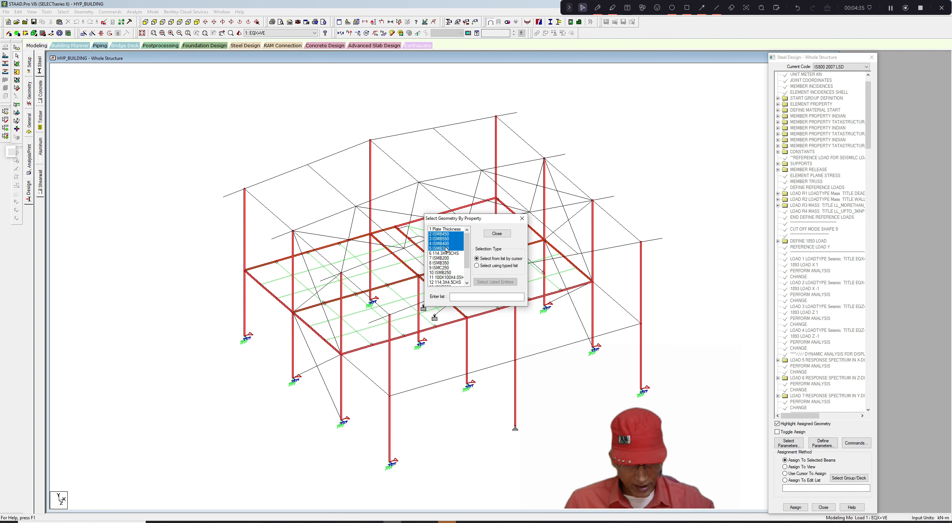
pyautogui.scroll(-1, 468, 254)
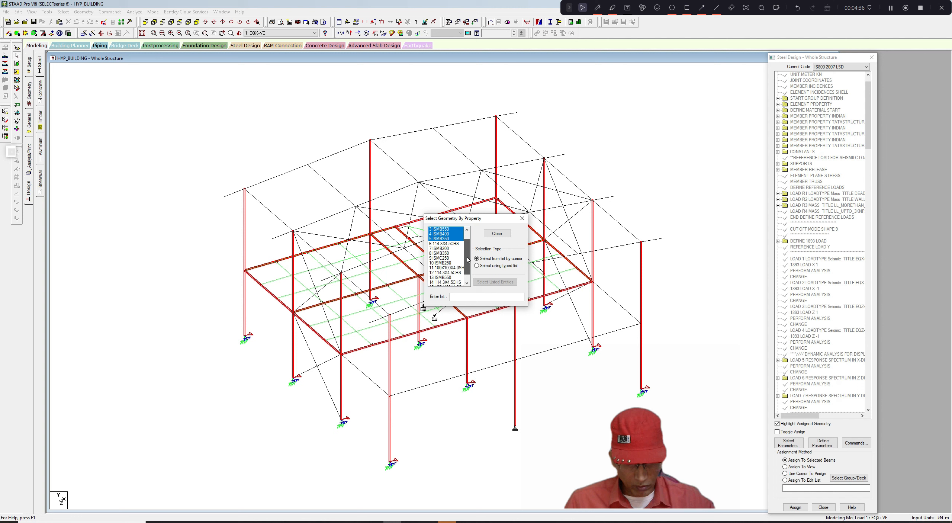
pyautogui.click(448, 249)
pyautogui.click(448, 253)
pyautogui.click(448, 257)
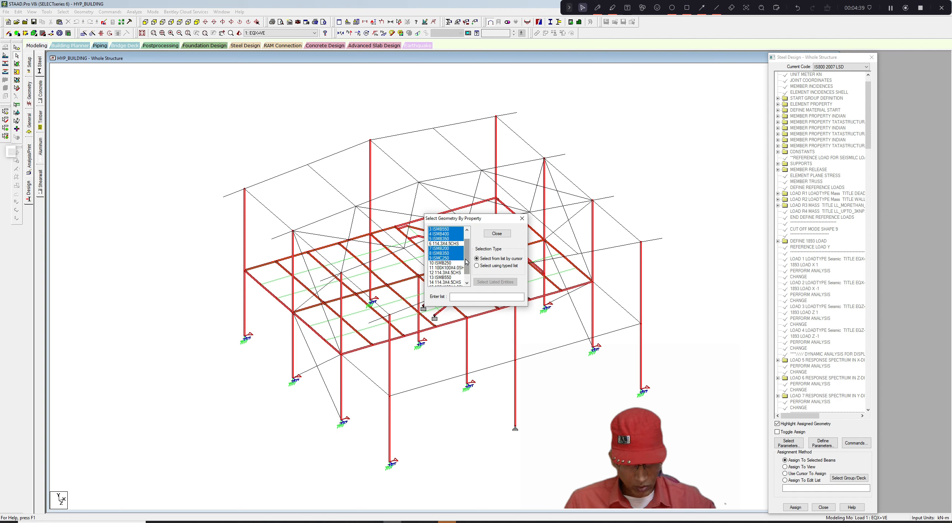
pyautogui.scroll(-2, 448, 257)
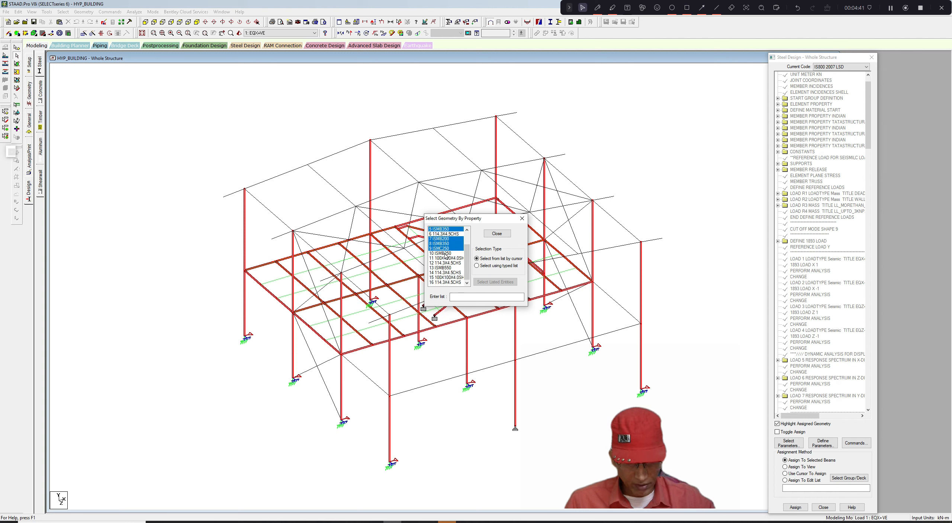
pyautogui.click(445, 254)
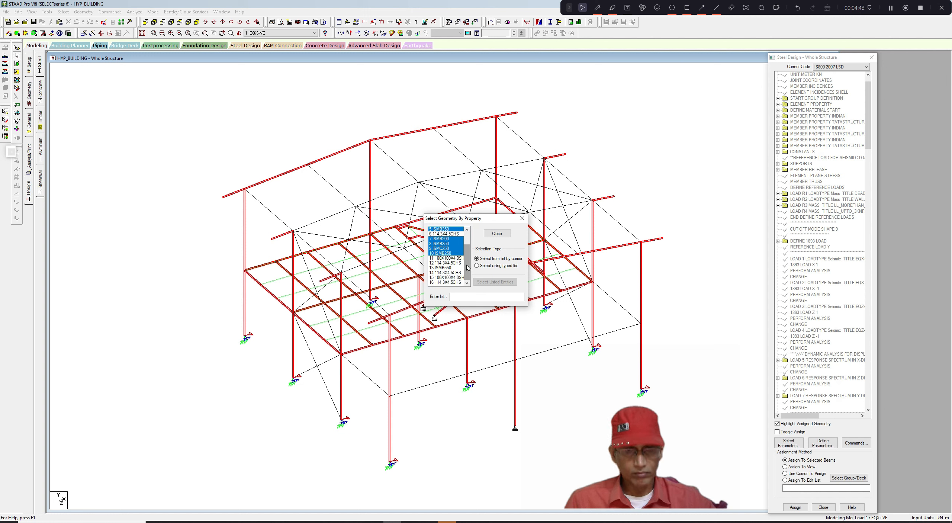
pyautogui.click(452, 267)
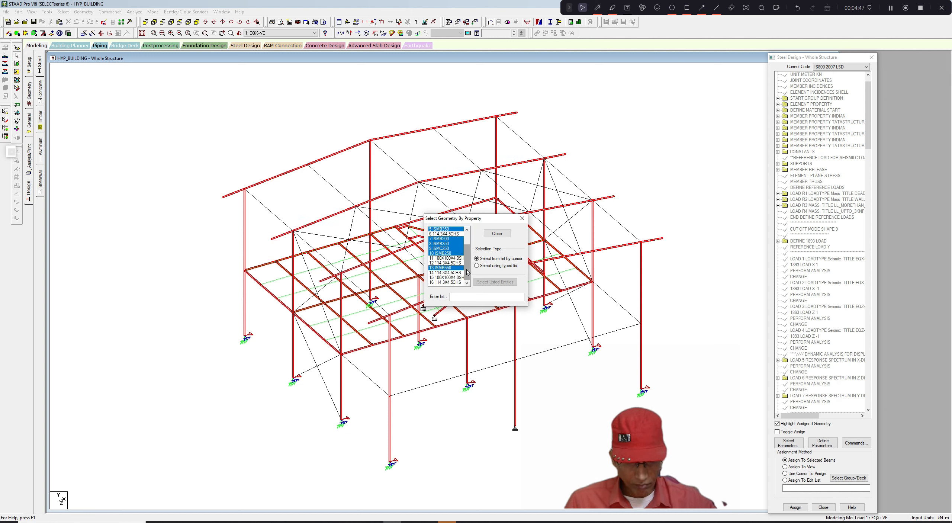
pyautogui.click(496, 234)
# - Display only the selected members in the model view and clear the selection
pyautogui.click(31, 12)
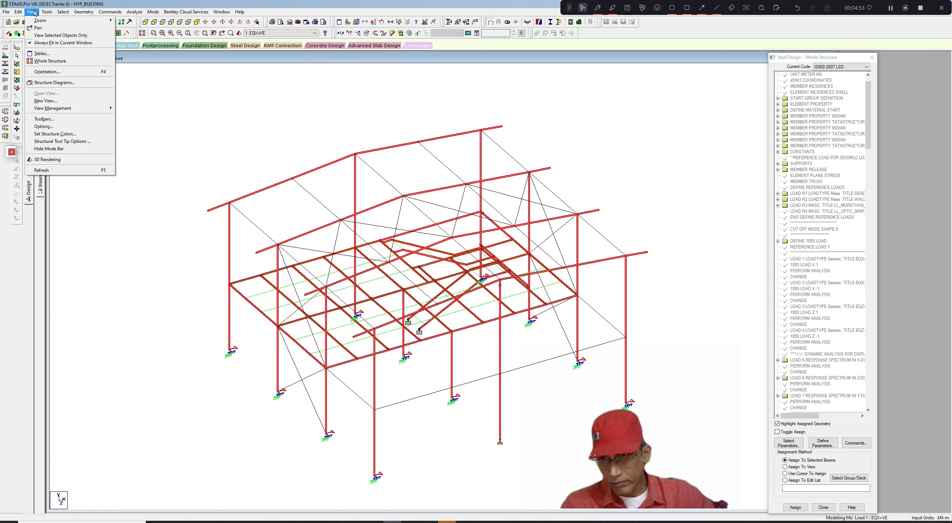
pyautogui.click(58, 35)
pyautogui.click(266, 134)
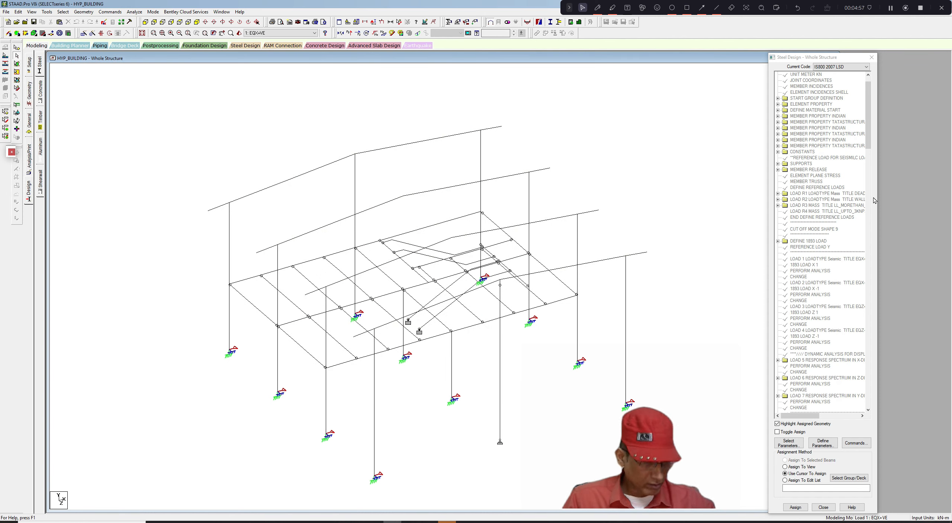
# - Pick the FU 490000 parameter and inspect a diagonal member in the displayed structure
pyautogui.moveTo(867, 138); pyautogui.dragTo(863, 396)
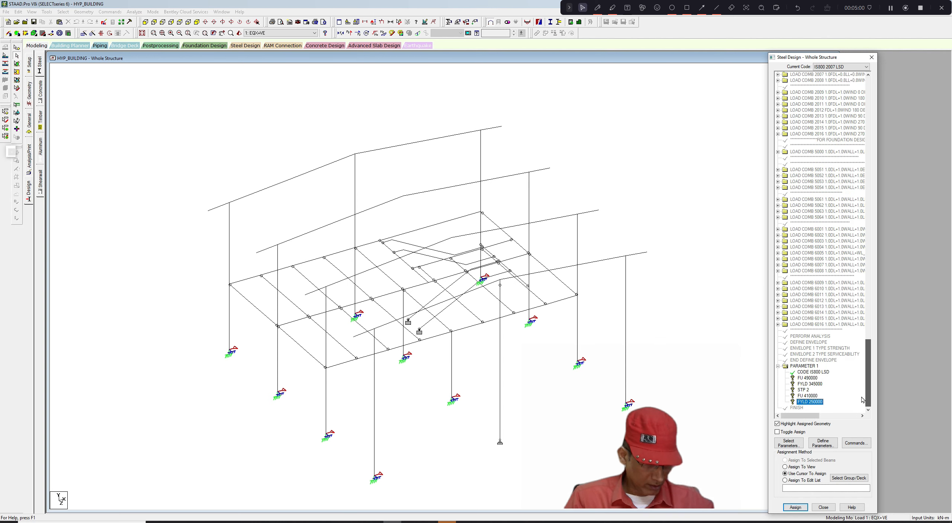
pyautogui.click(806, 378)
pyautogui.click(569, 231)
pyautogui.scroll(1, 569, 231)
pyautogui.scroll(-3, 569, 231)
pyautogui.scroll(2, 568, 229)
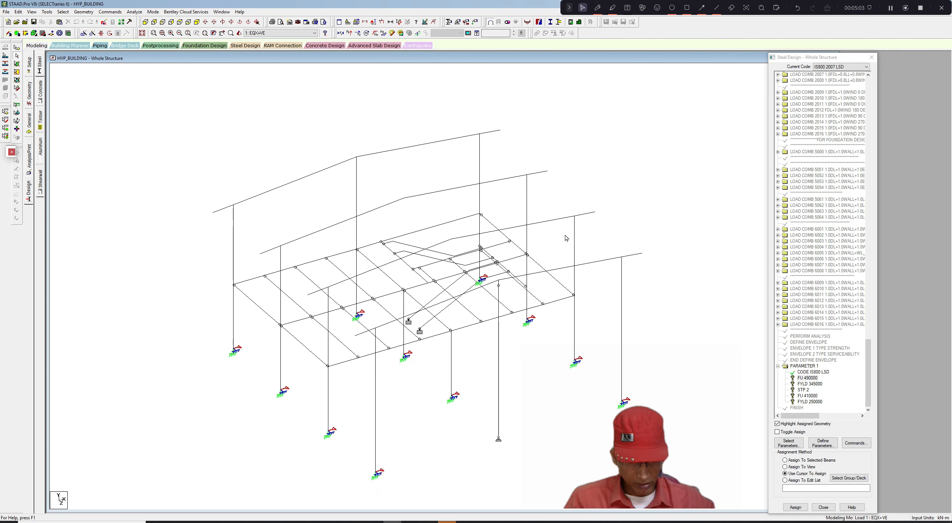
pyautogui.click(447, 307)
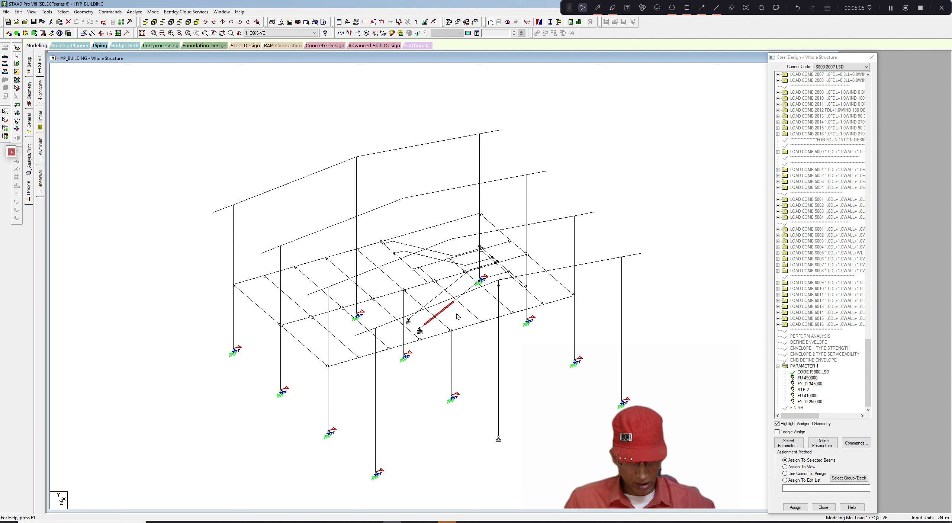
pyautogui.click(625, 197)
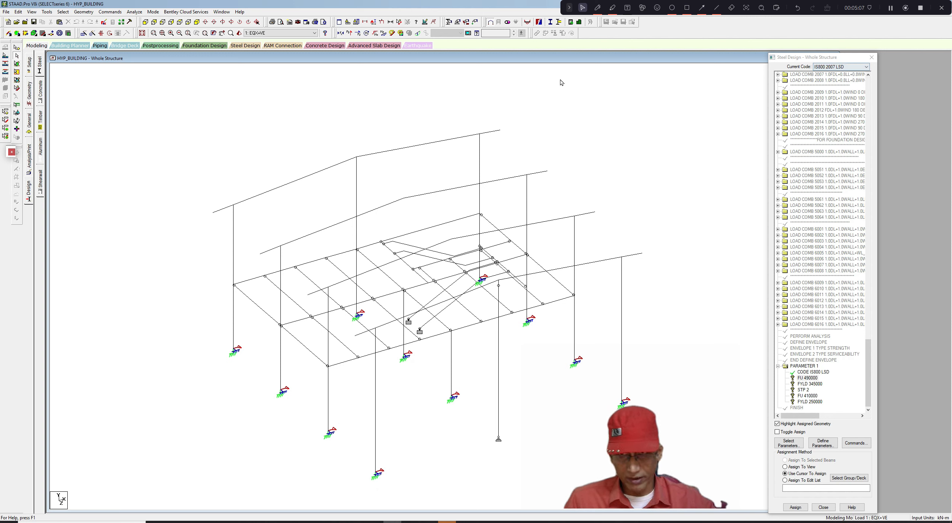
# - Select the members of another section property by property name
pyautogui.click(62, 12)
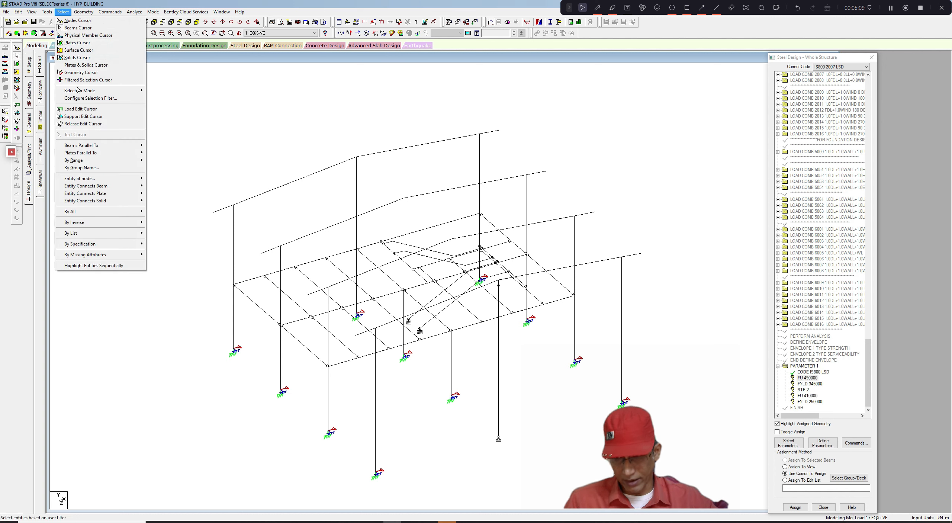
pyautogui.moveTo(112, 243)
pyautogui.click(173, 252)
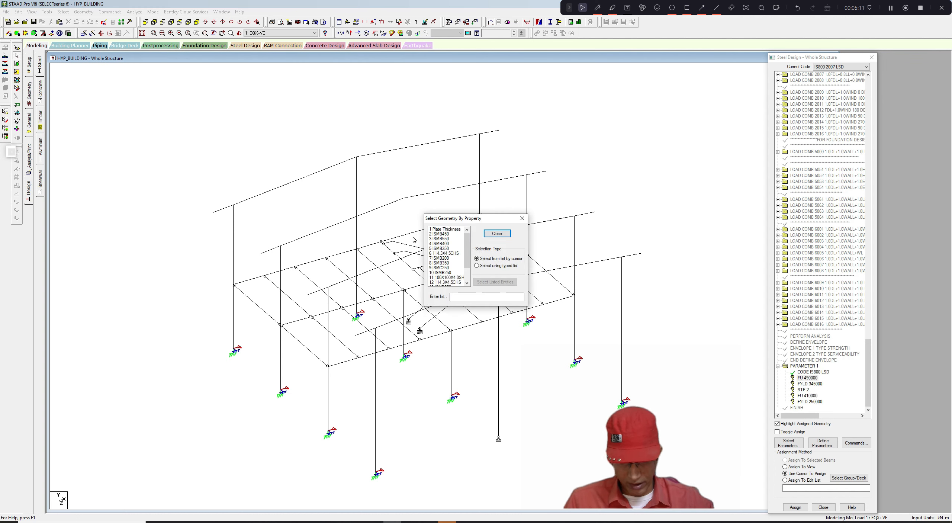
pyautogui.moveTo(465, 240)
pyautogui.mouseDown()
pyautogui.moveTo(464, 272)
pyautogui.moveTo(465, 255)
pyautogui.mouseUp()
pyautogui.click(440, 253)
pyautogui.click(522, 219)
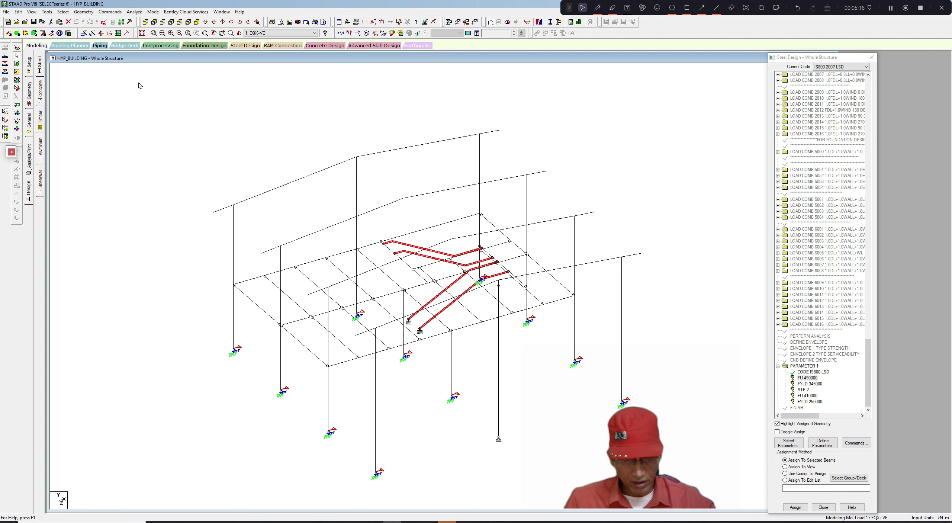
# - Select all beams, toggle showing only selected objects, and clear the selection
pyautogui.click(64, 12)
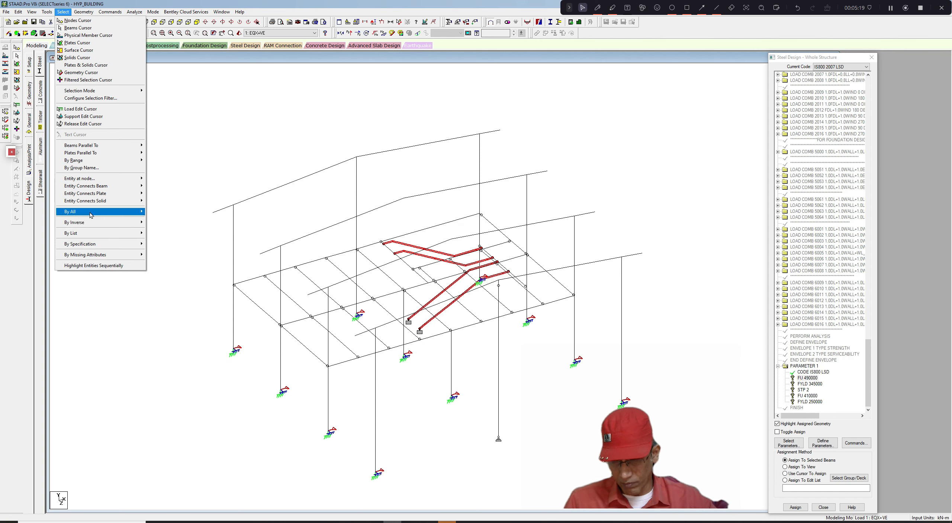
pyautogui.moveTo(96, 223)
pyautogui.click(164, 230)
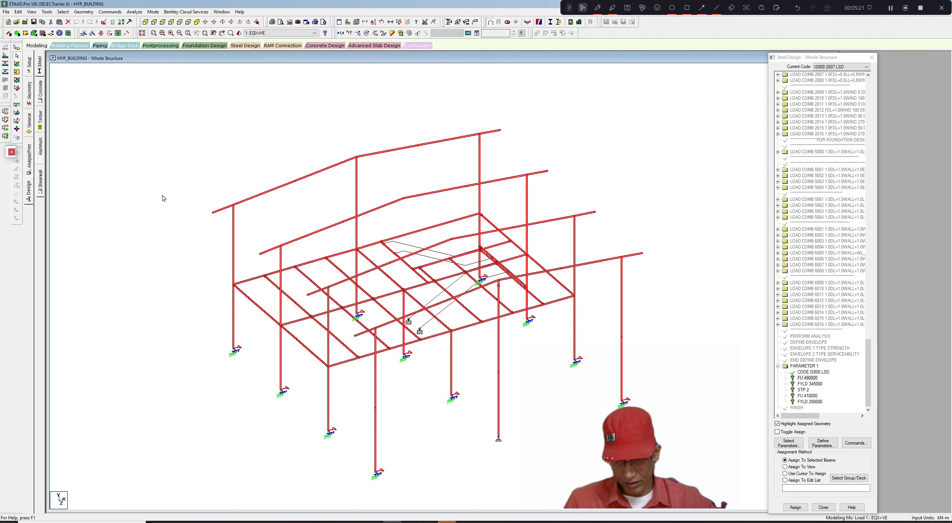
pyautogui.click(35, 13)
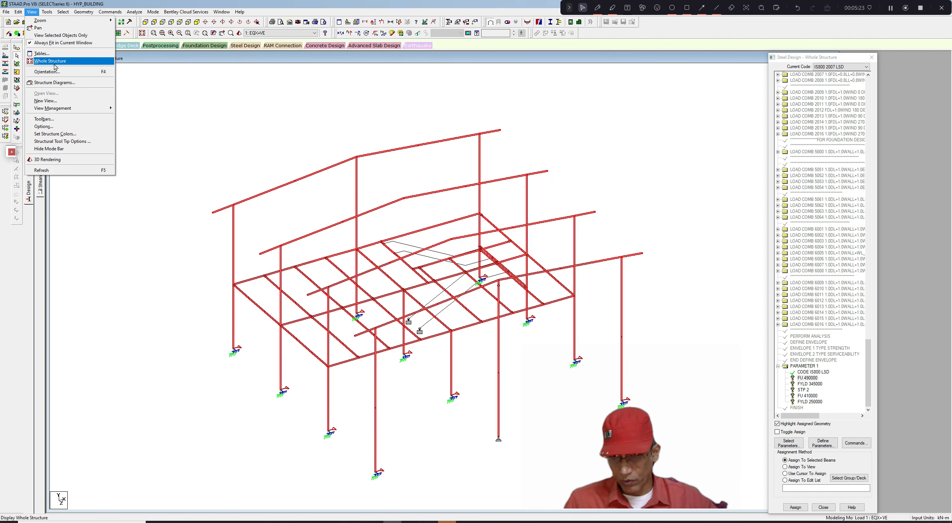
pyautogui.click(60, 35)
pyautogui.click(183, 118)
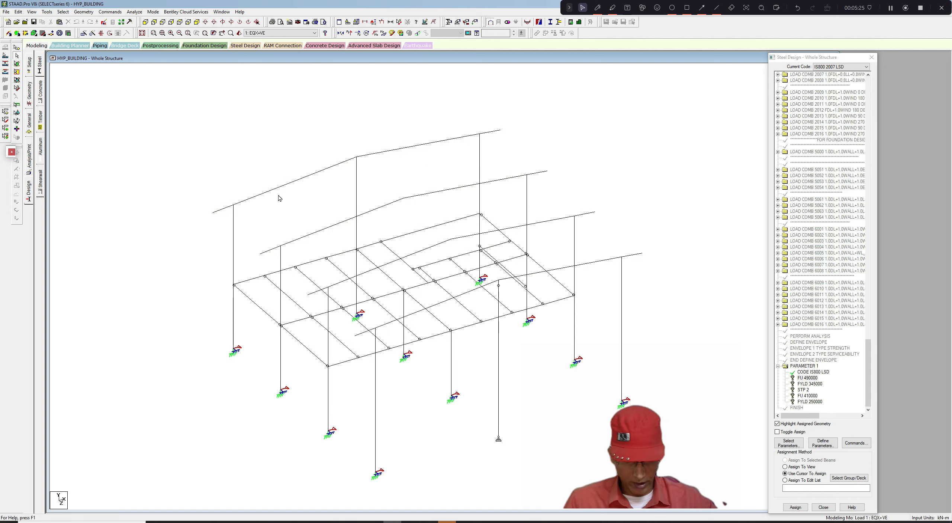
# - Assign the FU 490000 parameter to all displayed members, selected with a window, confirming the assign-to-selected-beams method
pyautogui.scroll(3, 278, 196)
pyautogui.scroll(-2, 337, 127)
pyautogui.scroll(1, 373, 202)
pyautogui.scroll(-2, 366, 198)
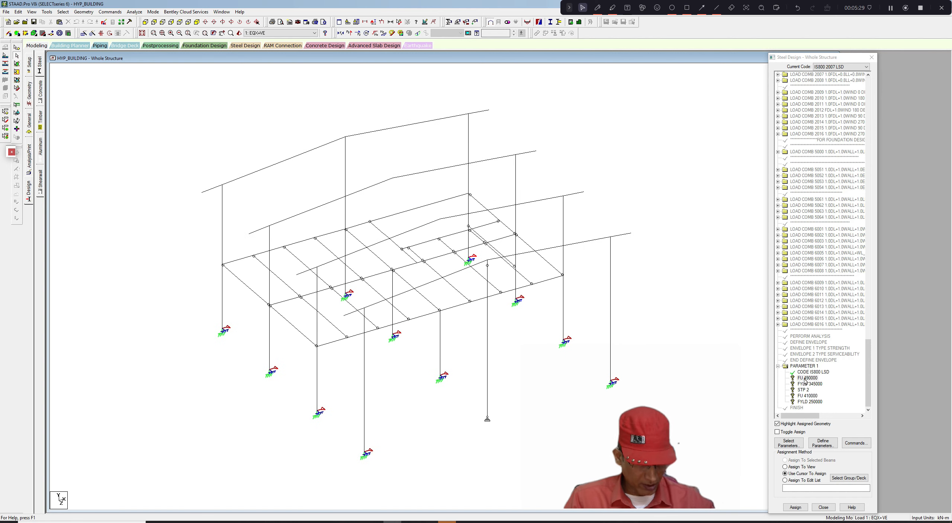
pyautogui.scroll(-2, 418, 348)
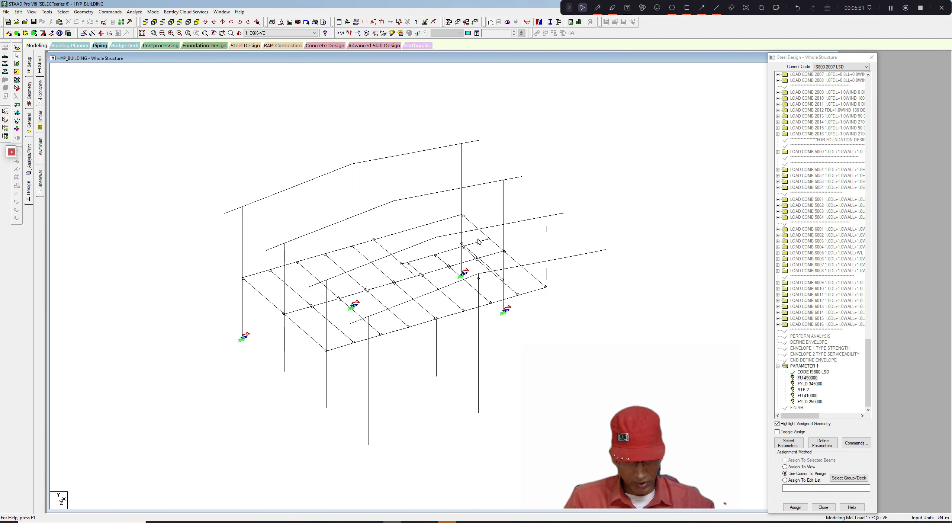
pyautogui.moveTo(204, 140); pyautogui.dragTo(593, 457)
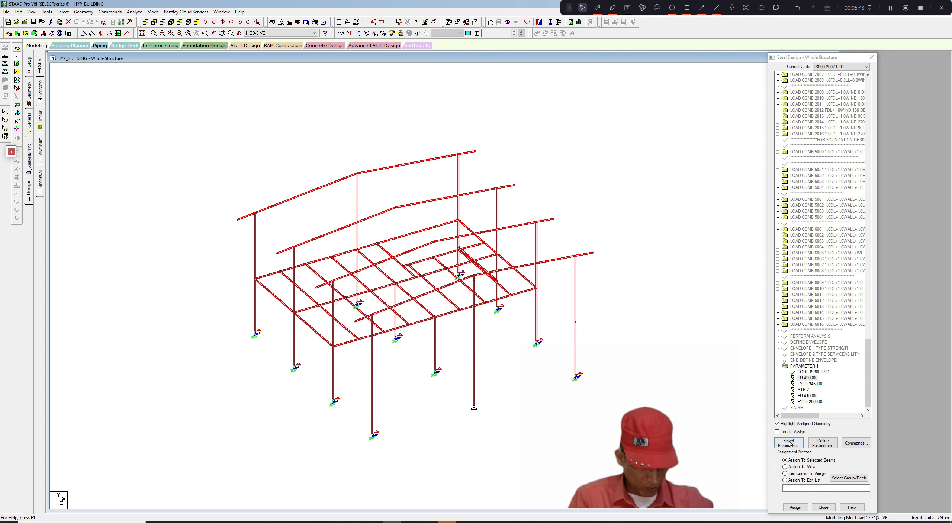
pyautogui.click(795, 507)
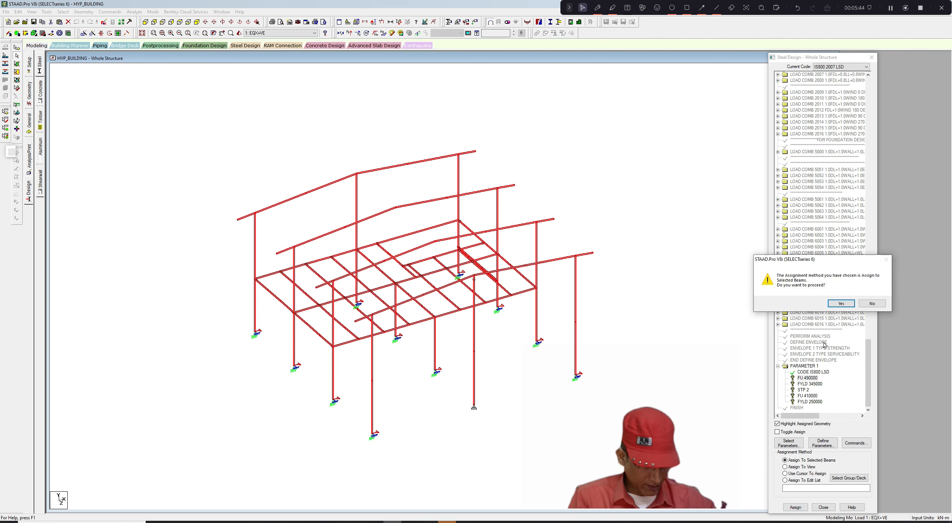
pyautogui.click(840, 303)
# - Assign the FYLD 345000 parameter to all displayed members selected with a window
pyautogui.click(810, 383)
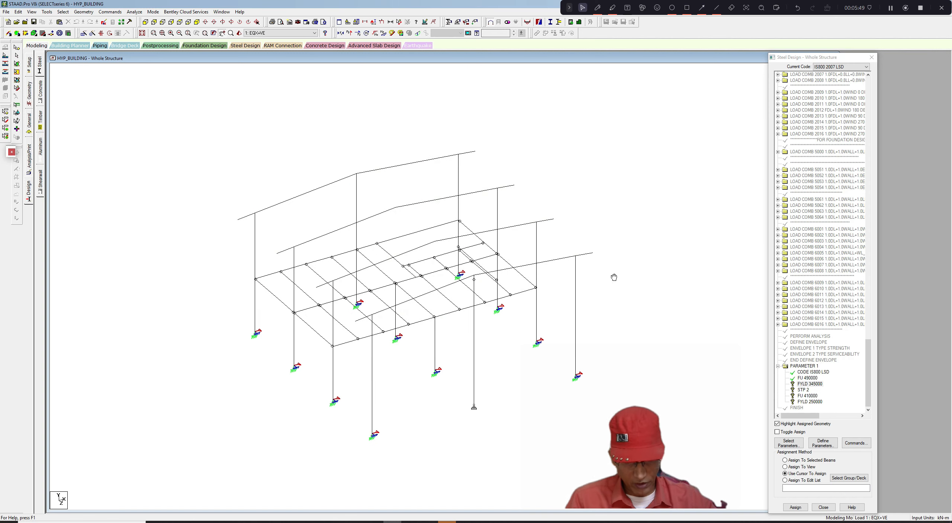
pyautogui.moveTo(213, 150); pyautogui.dragTo(577, 448)
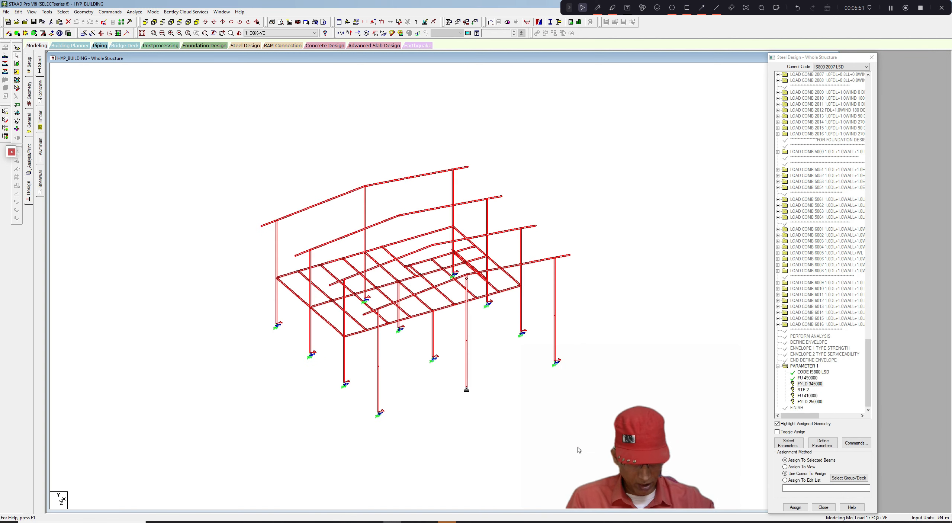
pyautogui.click(795, 507)
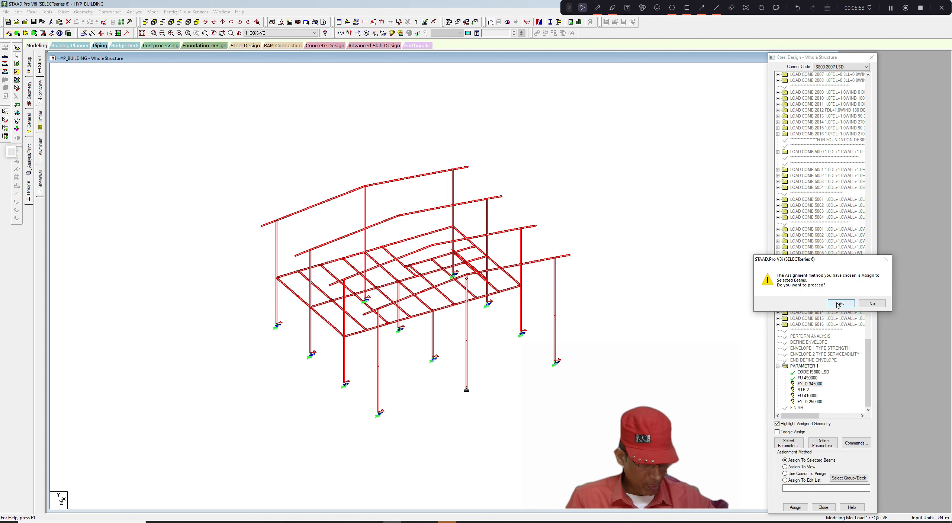
pyautogui.click(841, 303)
# - Assign the STP 2 parameter to all displayed members selected with a window
pyautogui.click(800, 390)
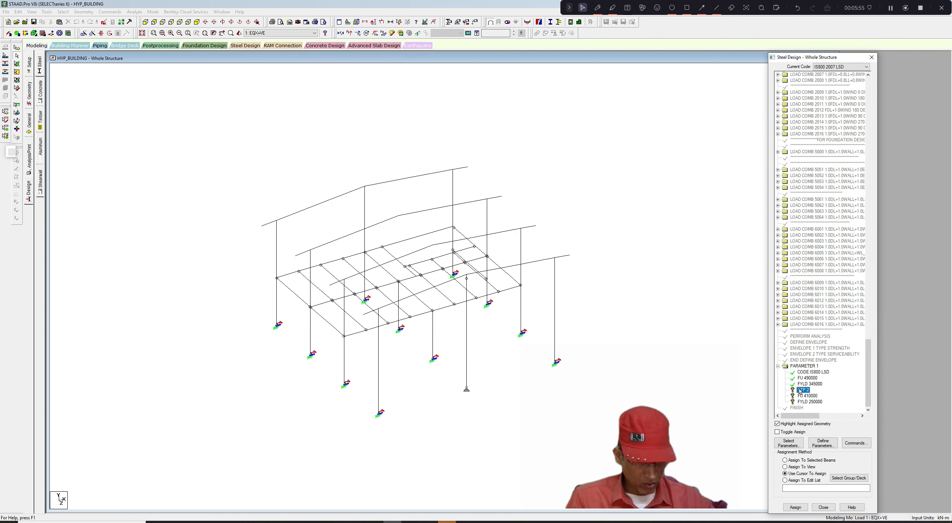
pyautogui.click(669, 368)
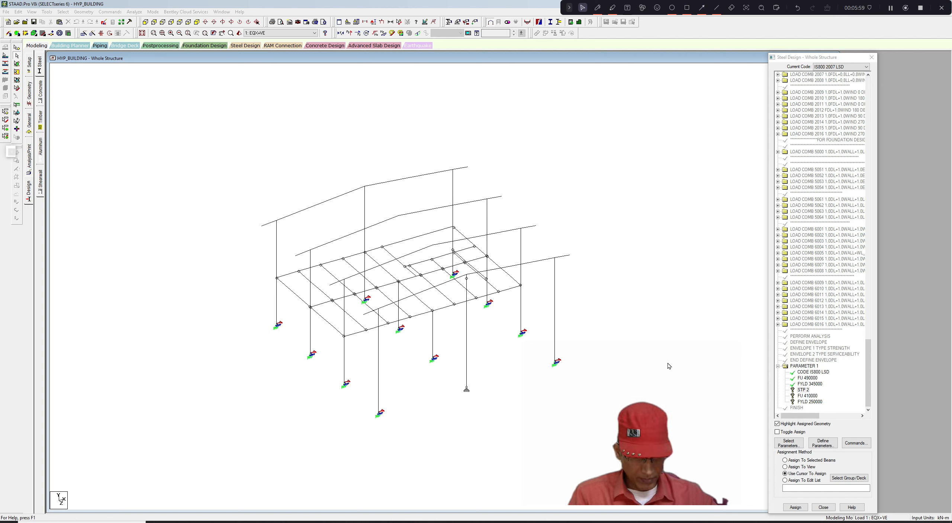
pyautogui.click(806, 391)
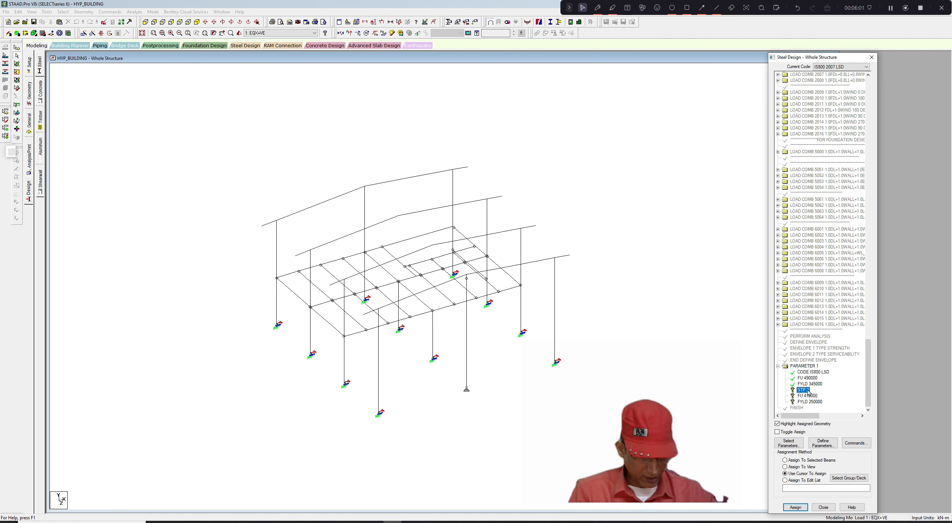
pyautogui.click(628, 345)
pyautogui.moveTo(214, 143); pyautogui.dragTo(572, 465)
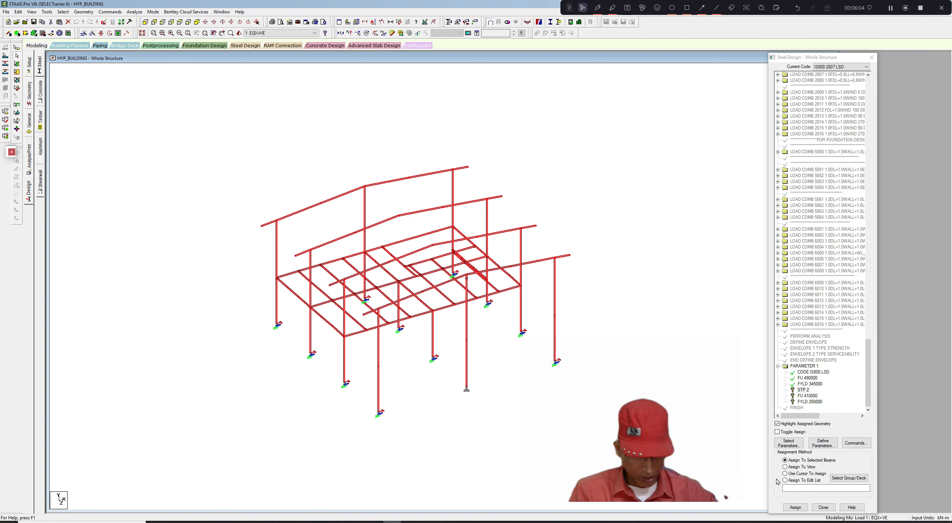
pyautogui.click(793, 507)
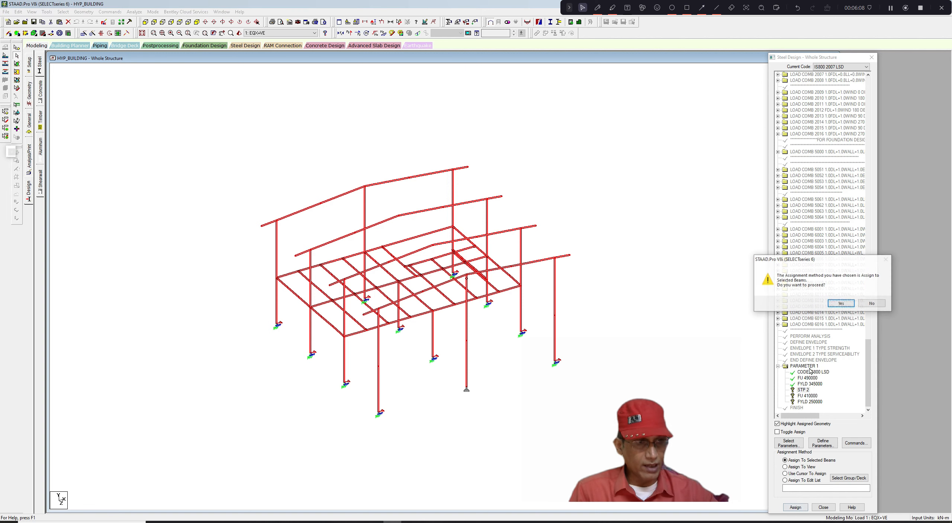
pyautogui.click(835, 303)
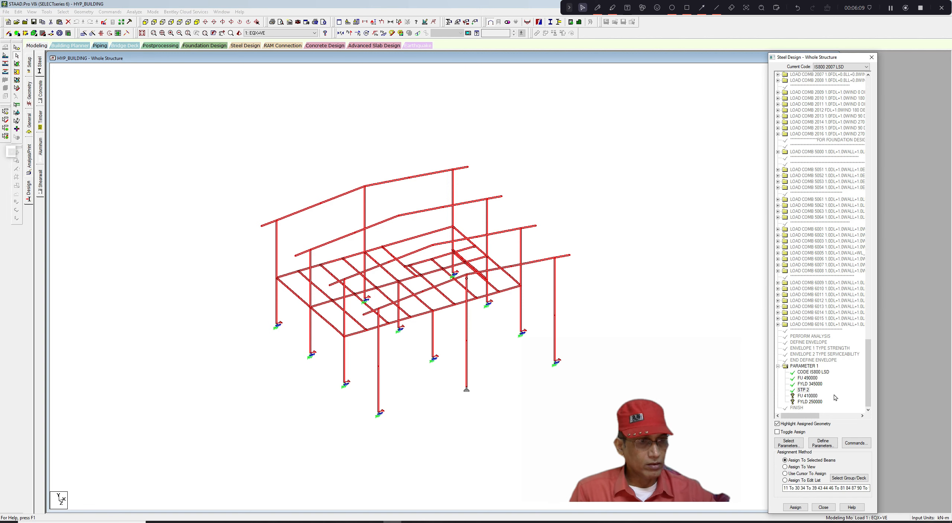
# - Clear the selection and display the whole structure again
pyautogui.click(807, 396)
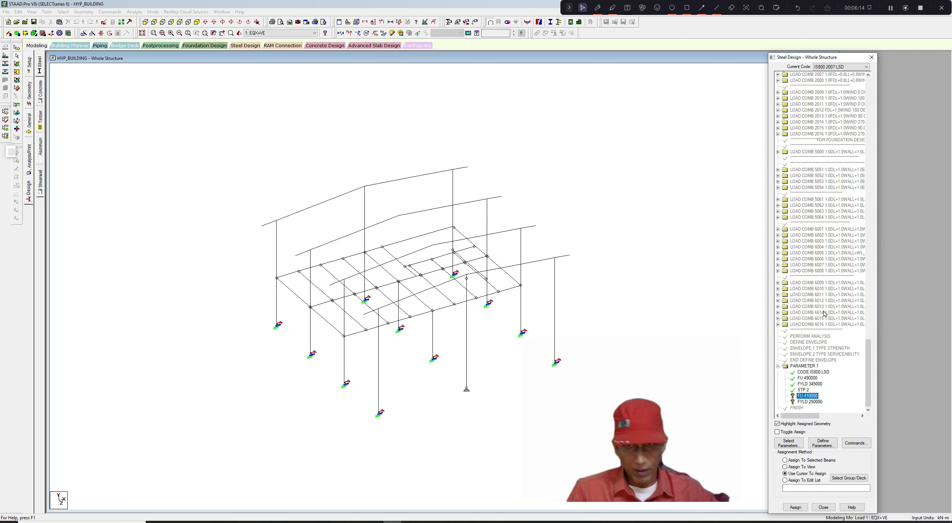
pyautogui.click(179, 143)
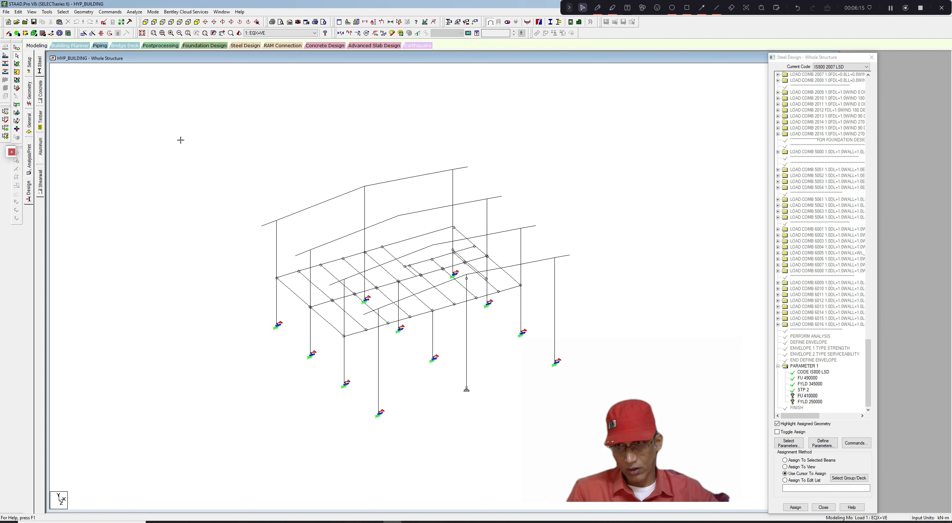
pyautogui.click(31, 12)
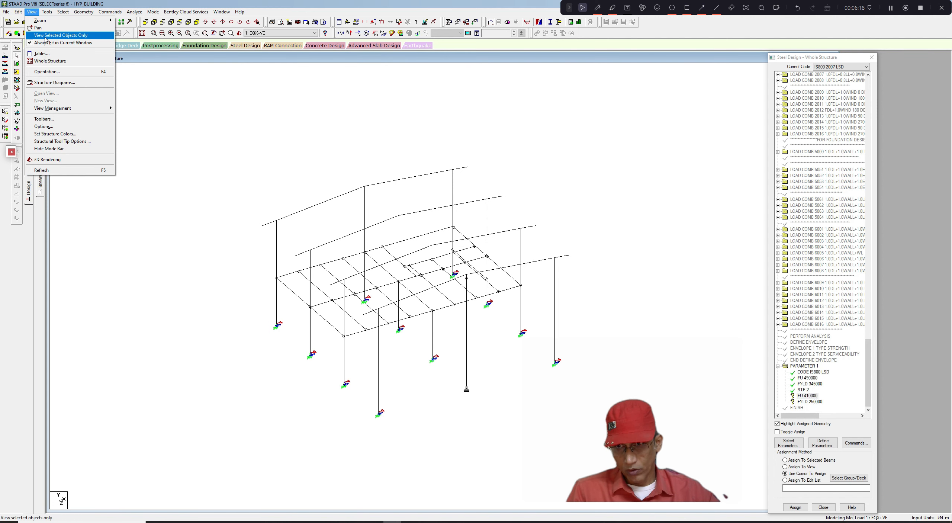
pyautogui.click(54, 61)
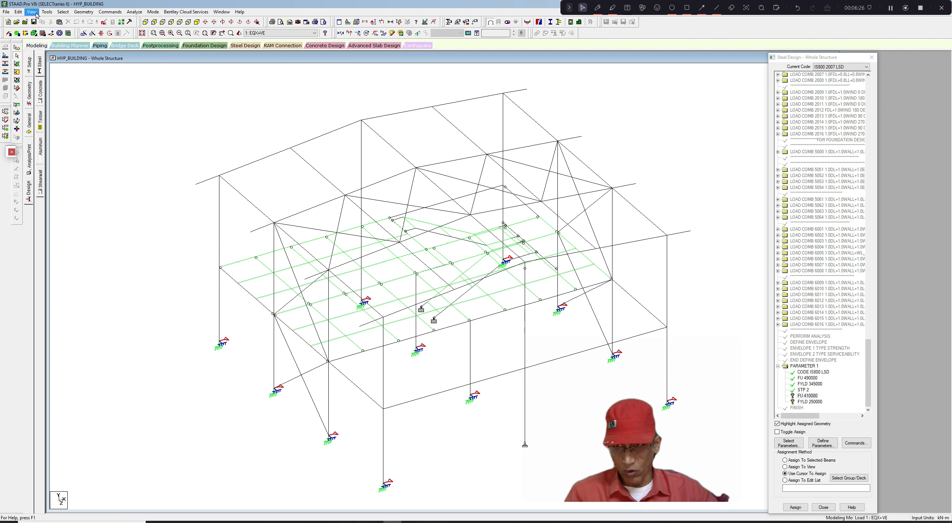
# - Select members by property name, picking the 114.3X4.5CHS, 100X100X4.0SHS and ISMC250 sections, and show only the selected members
pyautogui.click(63, 11)
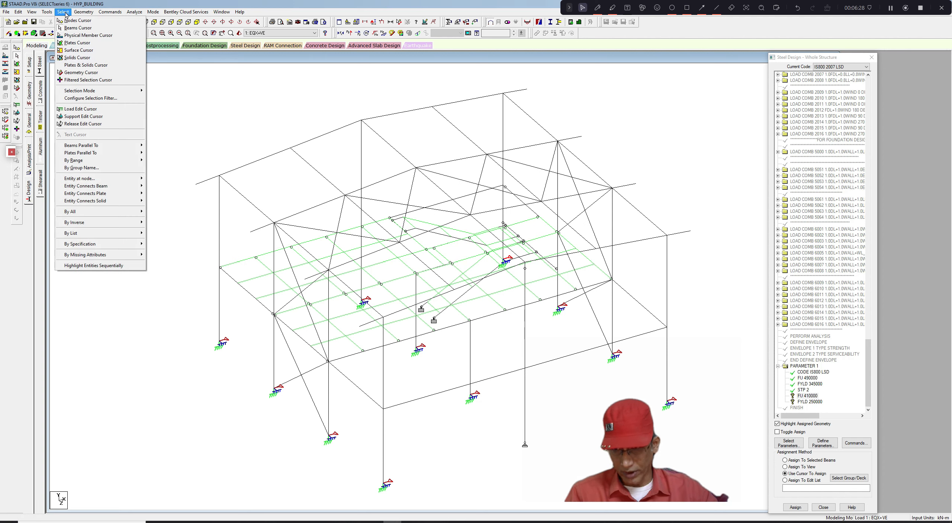
pyautogui.moveTo(85, 245)
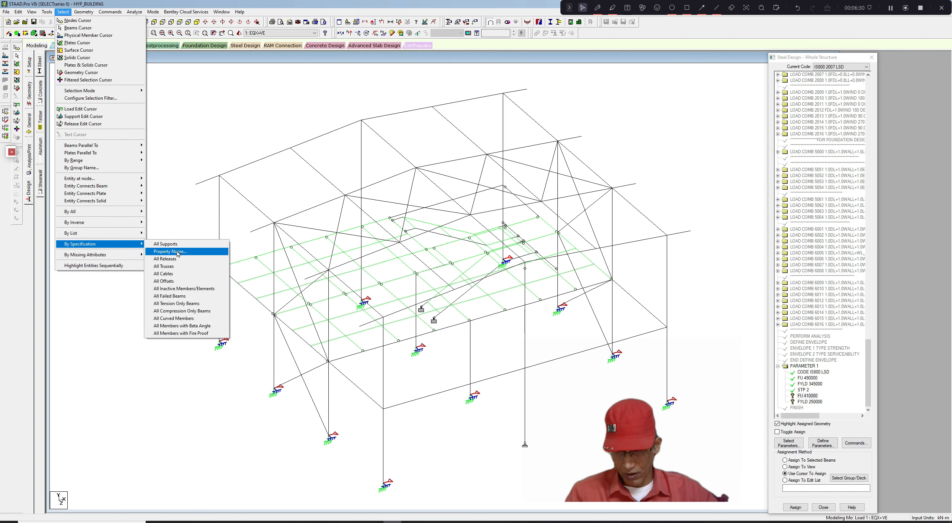
pyautogui.click(177, 253)
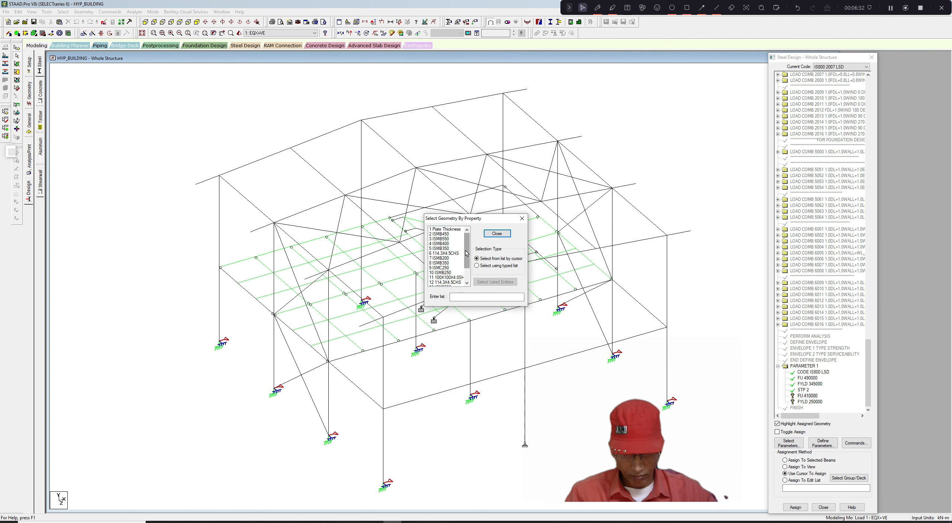
pyautogui.moveTo(468, 253)
pyautogui.mouseDown()
pyautogui.moveTo(467, 265)
pyautogui.moveTo(467, 253)
pyautogui.mouseUp()
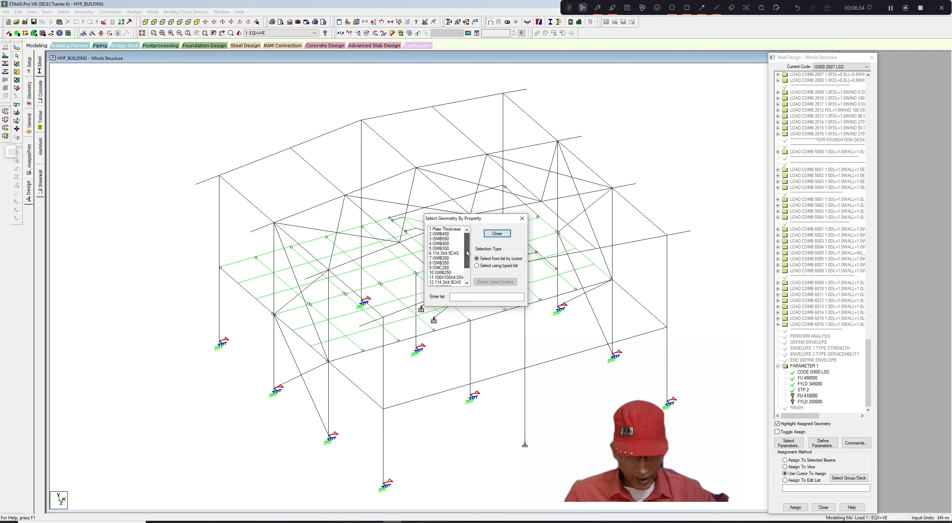
pyautogui.click(456, 254)
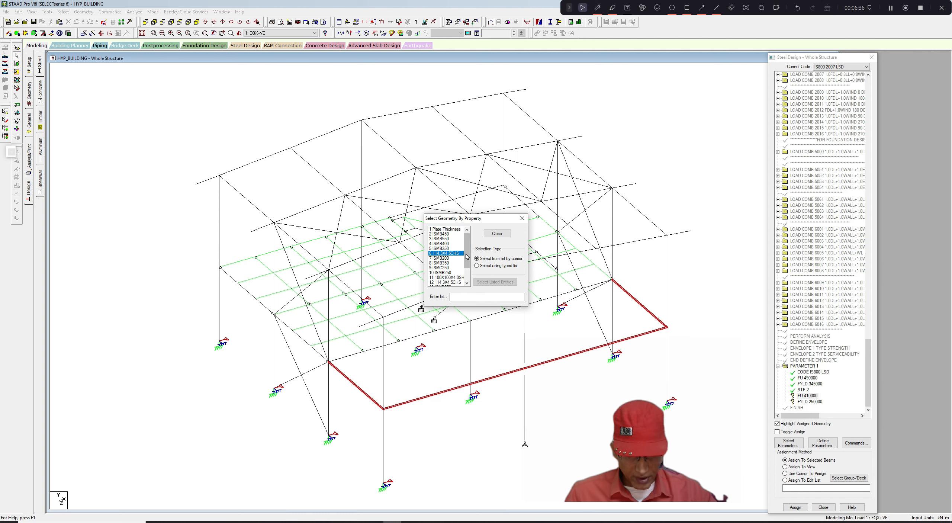
pyautogui.moveTo(467, 254); pyautogui.dragTo(467, 260)
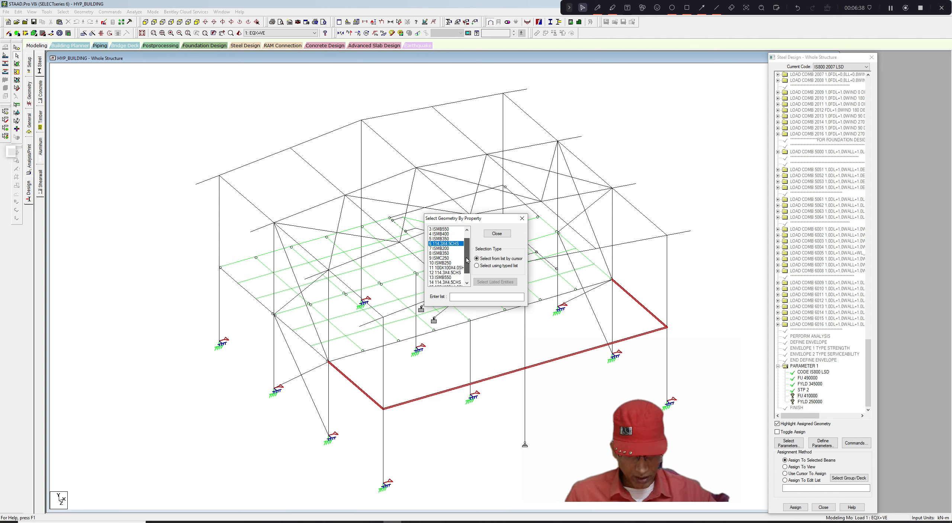
pyautogui.click(459, 267)
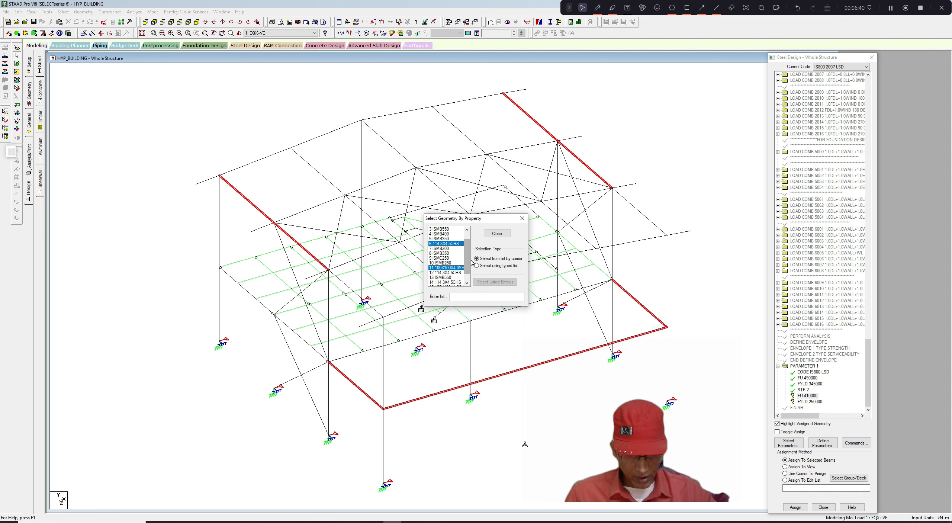
pyautogui.moveTo(470, 262); pyautogui.dragTo(468, 268)
pyautogui.click(460, 263)
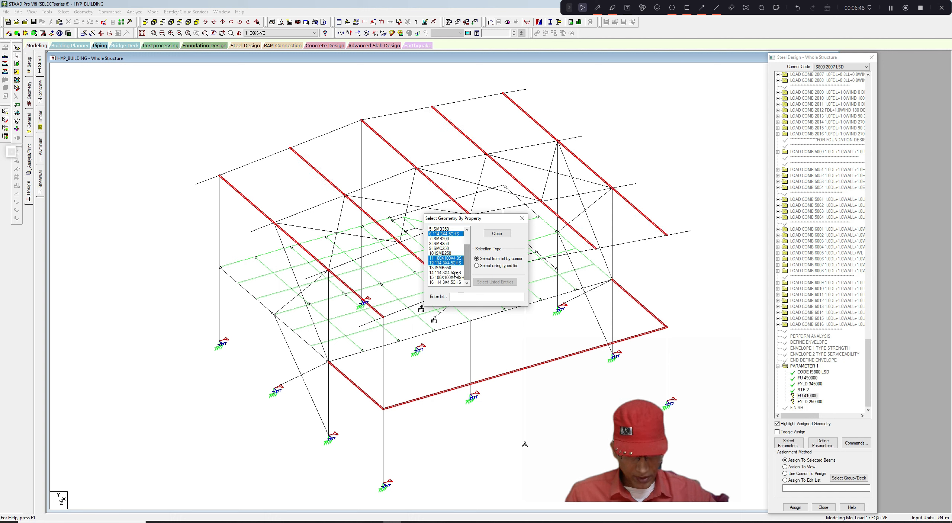
pyautogui.click(453, 273)
pyautogui.click(455, 278)
pyautogui.click(457, 282)
pyautogui.moveTo(467, 260); pyautogui.dragTo(467, 246)
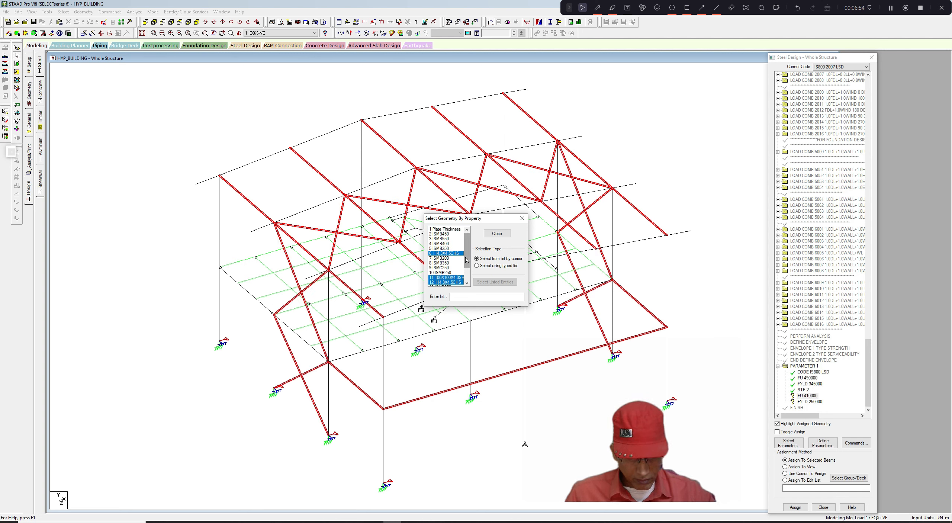
pyautogui.moveTo(468, 254); pyautogui.dragTo(468, 260)
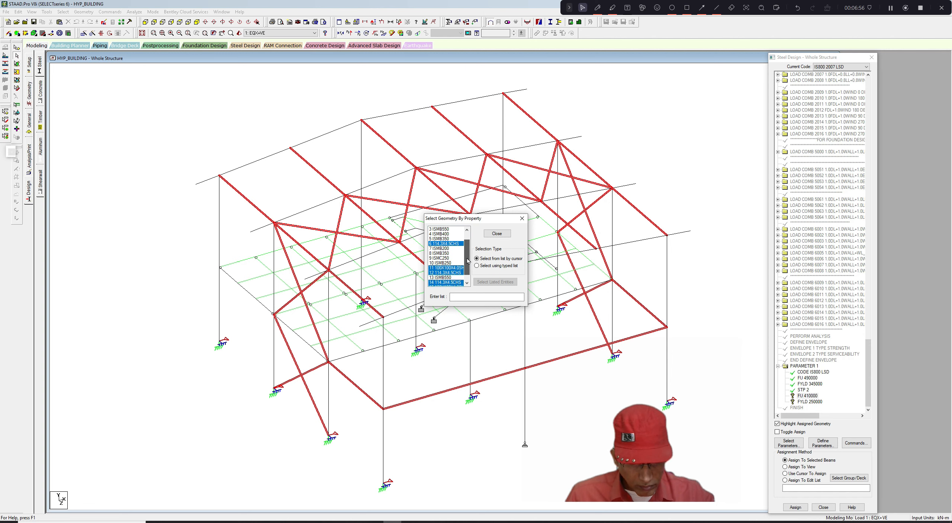
pyautogui.click(441, 257)
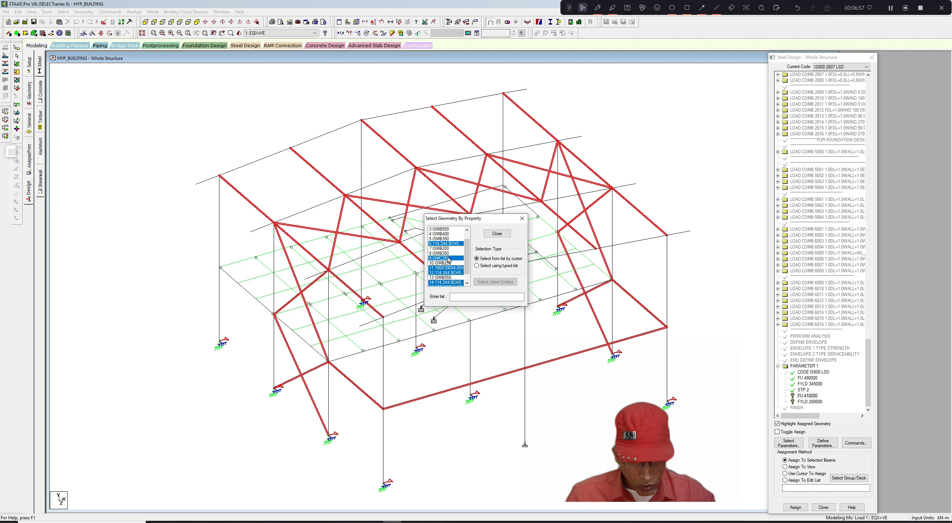
pyautogui.click(522, 219)
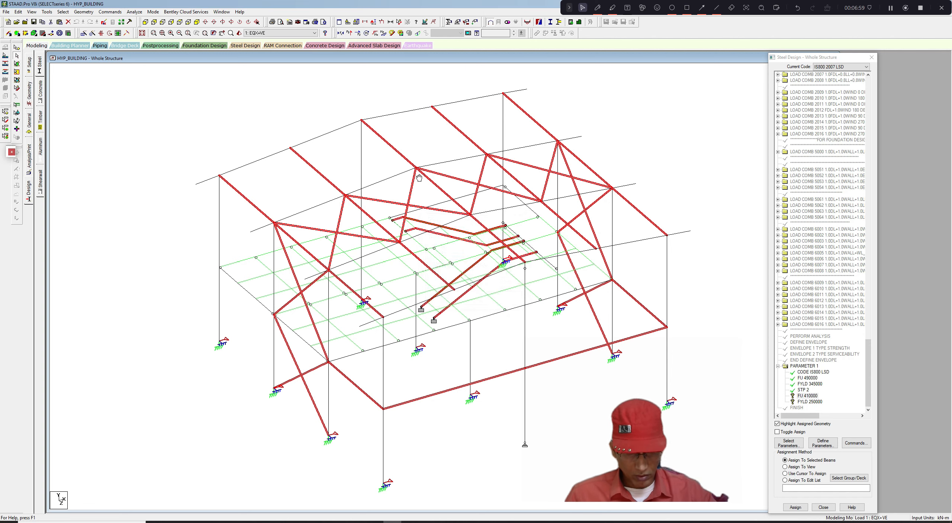
pyautogui.click(32, 12)
pyautogui.click(31, 36)
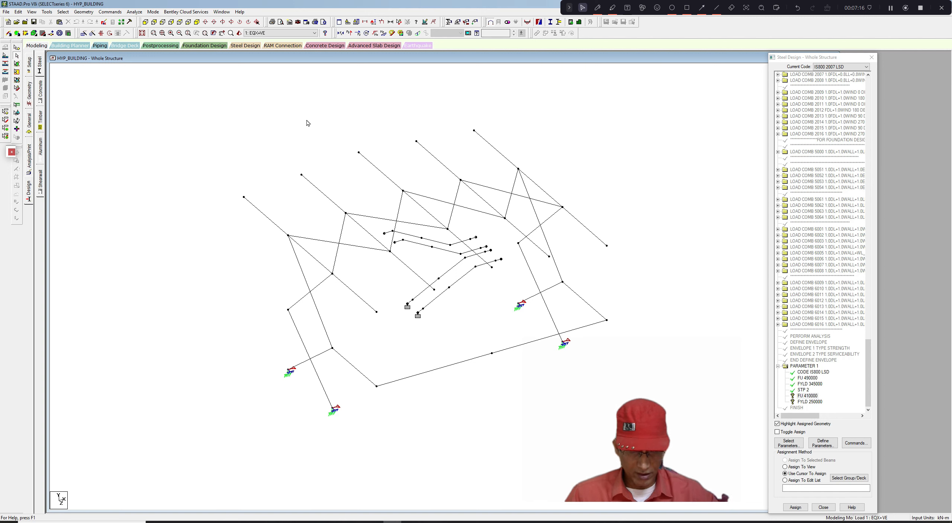
# - Assign the FU 410000 parameter to all displayed members selected with a window
pyautogui.scroll(-1, 320, 147)
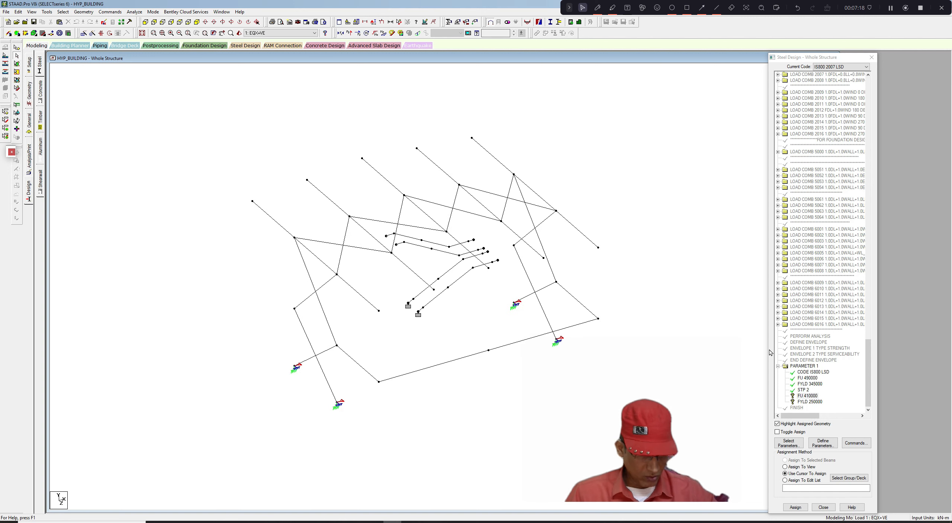
pyautogui.click(798, 397)
pyautogui.click(606, 303)
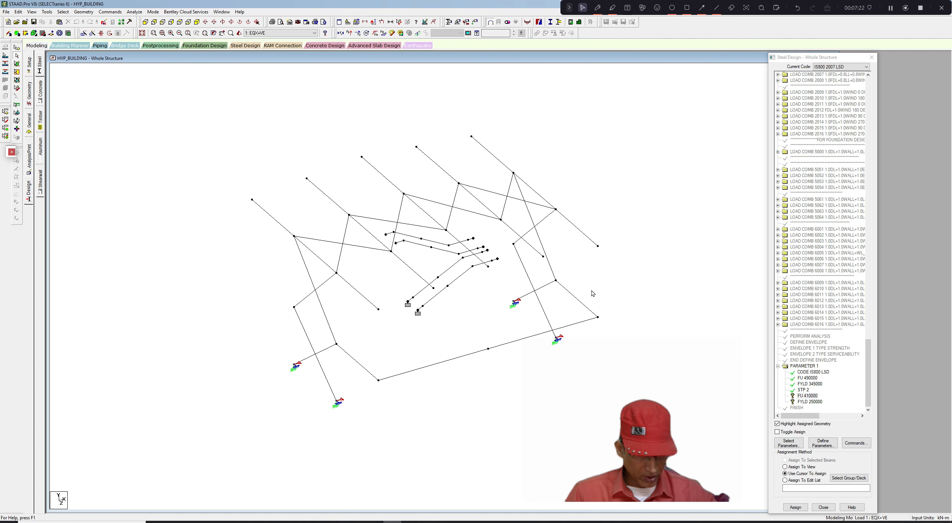
pyautogui.scroll(-1, 599, 296)
pyautogui.moveTo(203, 124); pyautogui.dragTo(605, 421)
pyautogui.click(795, 507)
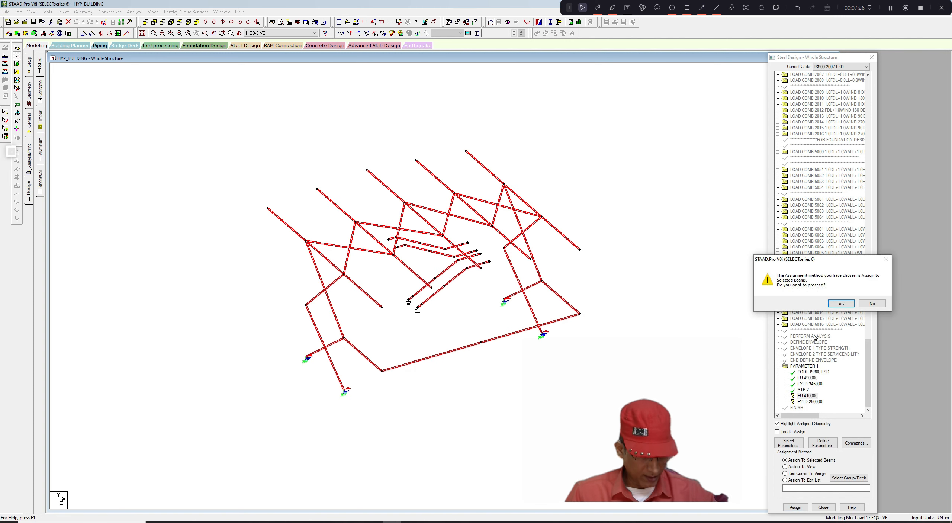
pyautogui.click(842, 303)
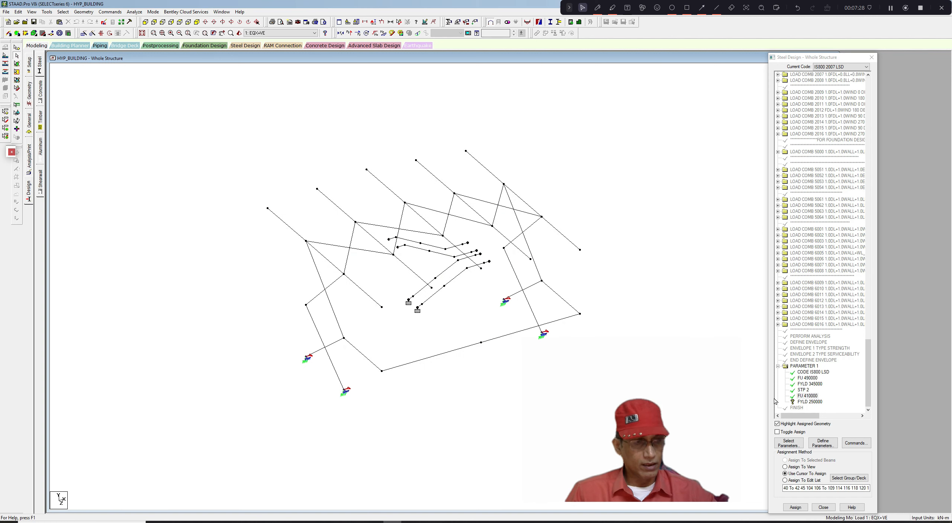
# - Edit the FYLD parameter in the design command list, setting the yield strength of steel to 240000 kN/m2
pyautogui.click(808, 402)
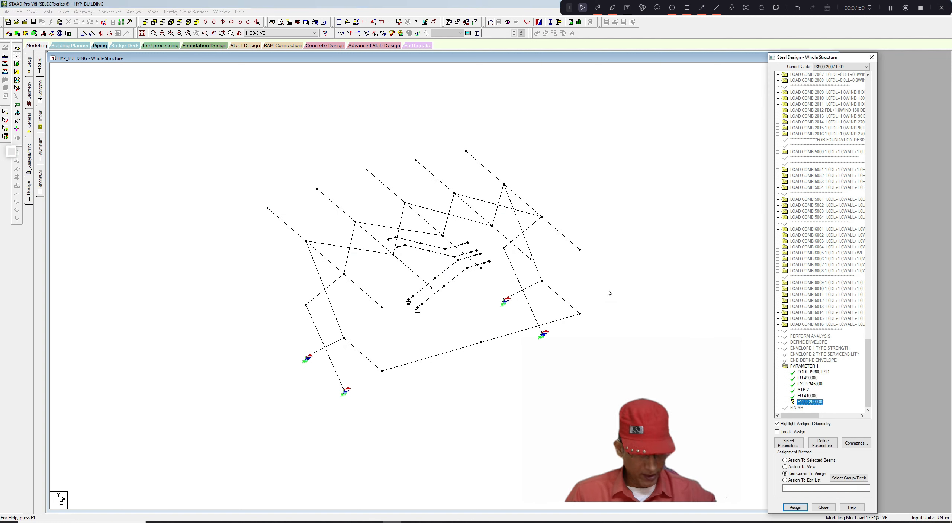
pyautogui.scroll(2, 596, 283)
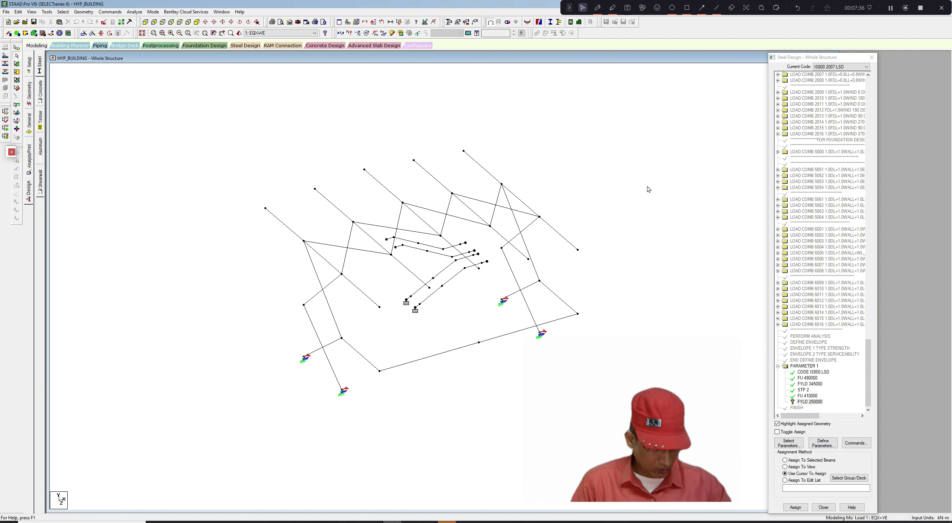
pyautogui.rightClick(811, 403)
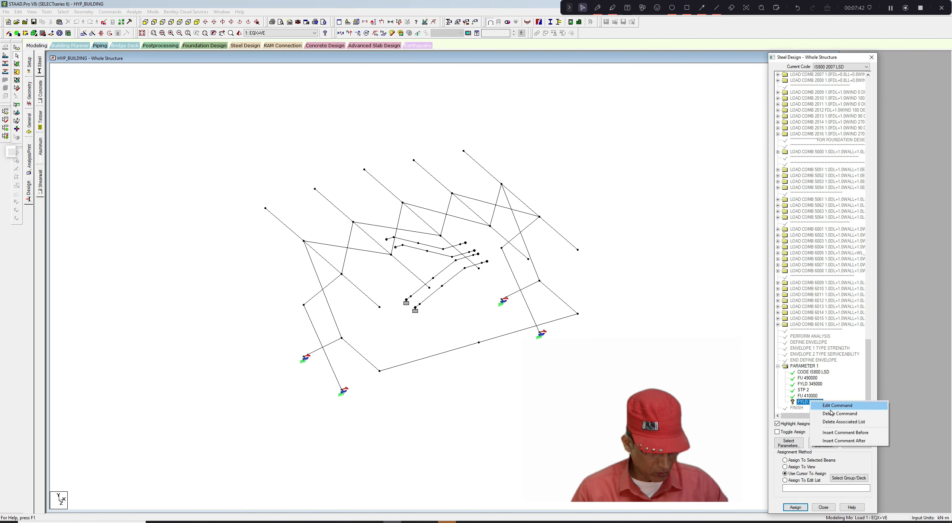
pyautogui.click(837, 406)
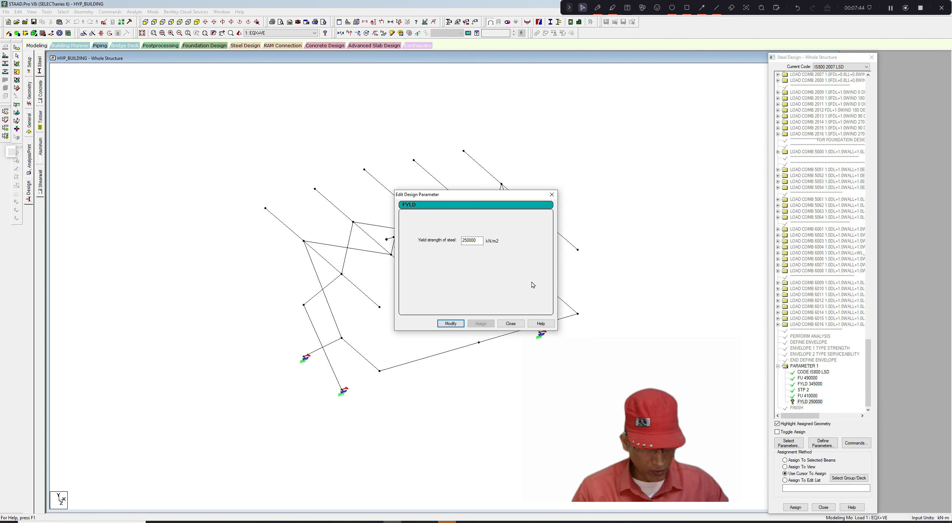
pyautogui.click(465, 240)
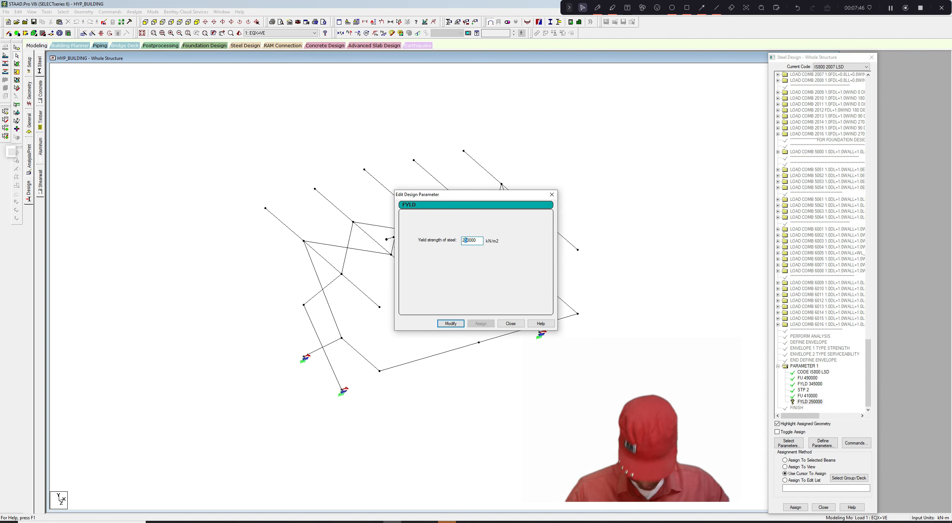
pyautogui.press('Delete')
pyautogui.write('4')
pyautogui.click(450, 323)
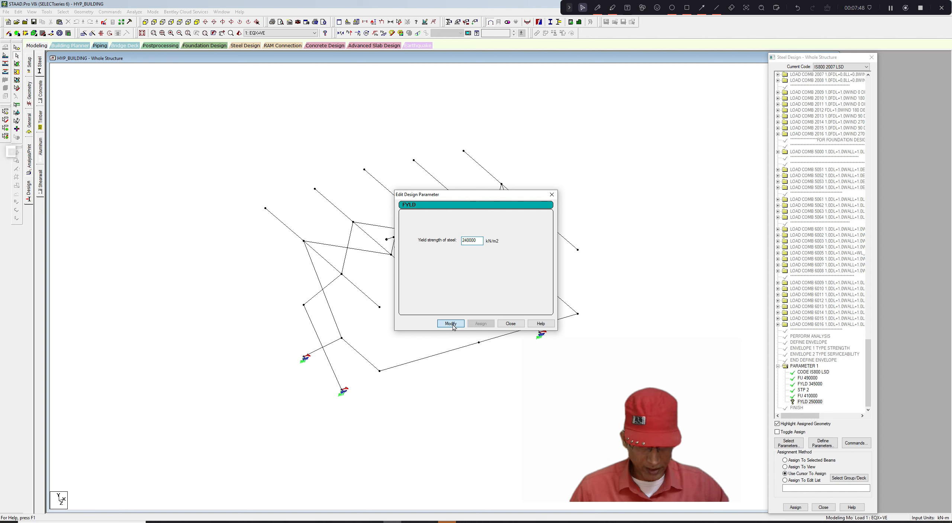
pyautogui.click(551, 195)
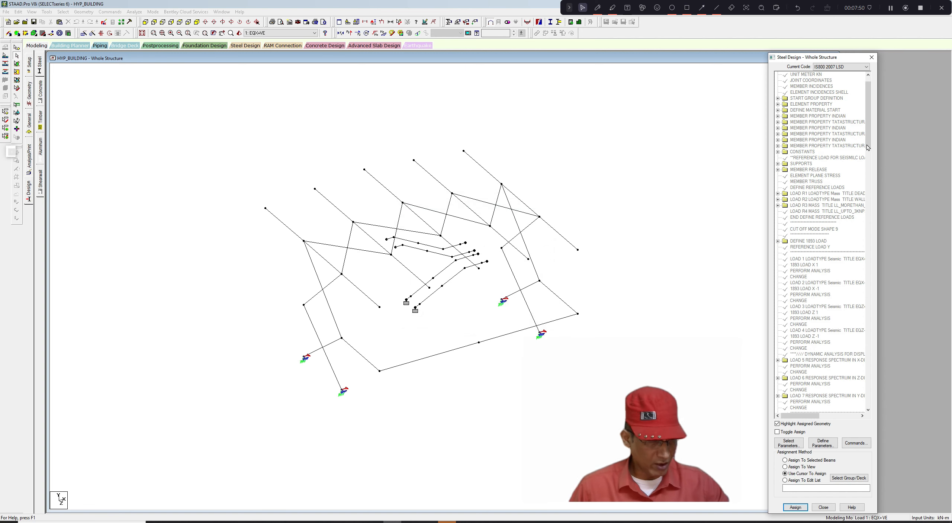
# - Assign the FYLD 240000 parameter to all displayed members selected with a window
pyautogui.moveTo(868, 148); pyautogui.dragTo(878, 409)
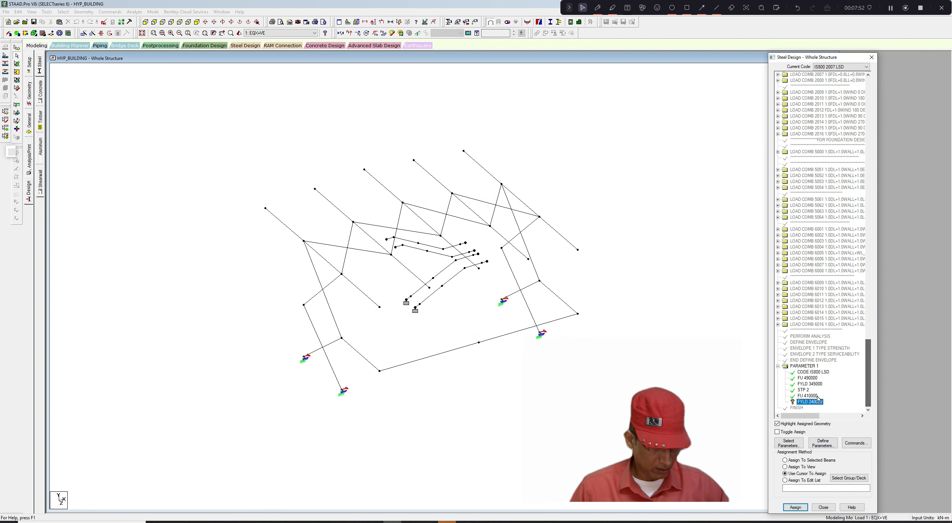
pyautogui.moveTo(625, 200); pyautogui.dragTo(620, 190, button='middle')
pyautogui.scroll(-2, 619, 190)
pyautogui.moveTo(243, 142); pyautogui.dragTo(575, 419)
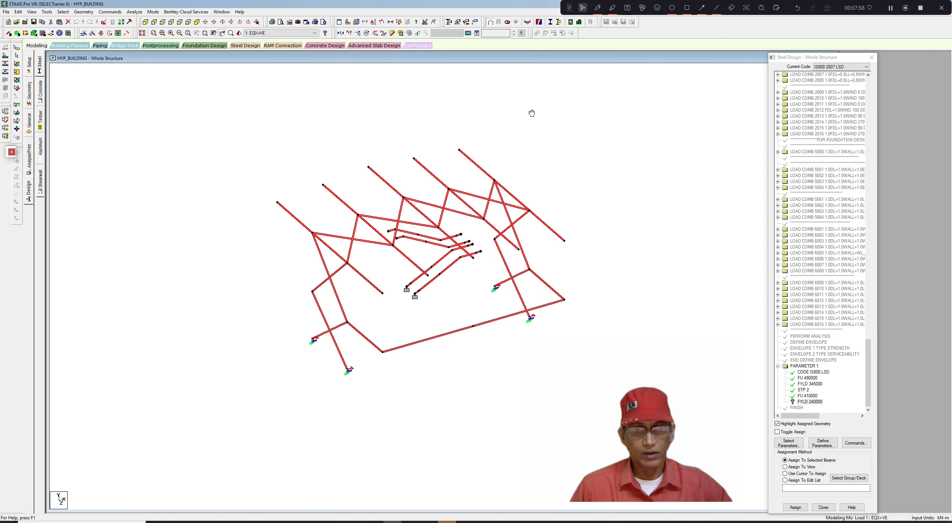
pyautogui.scroll(1, 531, 113)
pyautogui.scroll(1, 531, 113)
pyautogui.click(795, 507)
# - Clear the selection and display the whole structure again
pyautogui.click(839, 302)
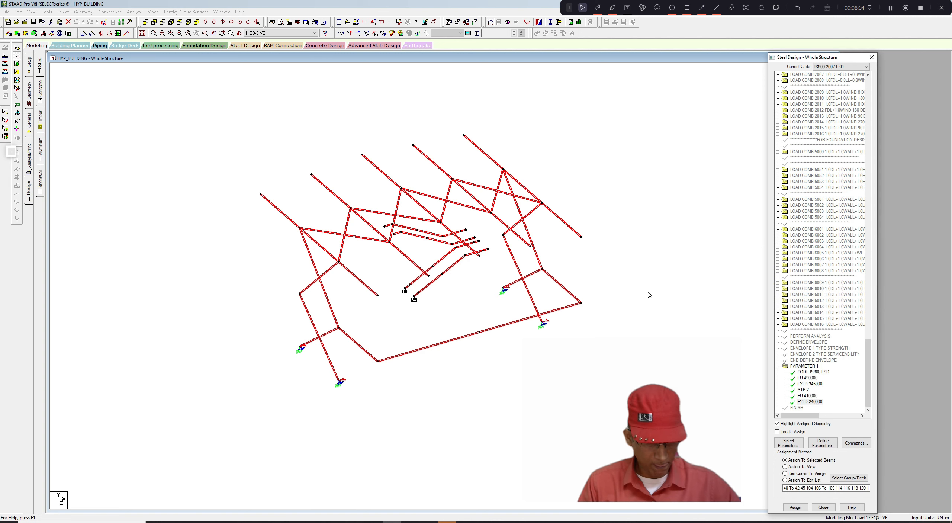
pyautogui.scroll(1, 625, 289)
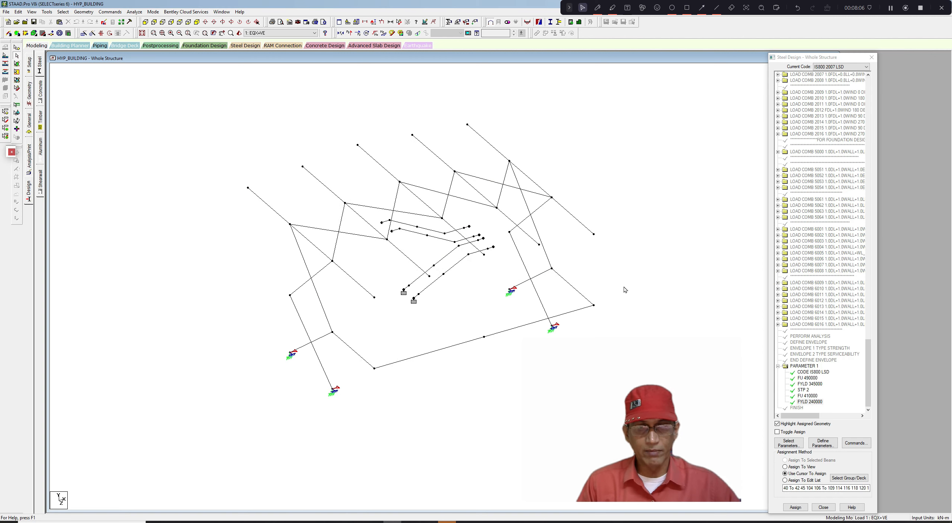
pyautogui.moveTo(624, 287); pyautogui.dragTo(628, 279, button='middle')
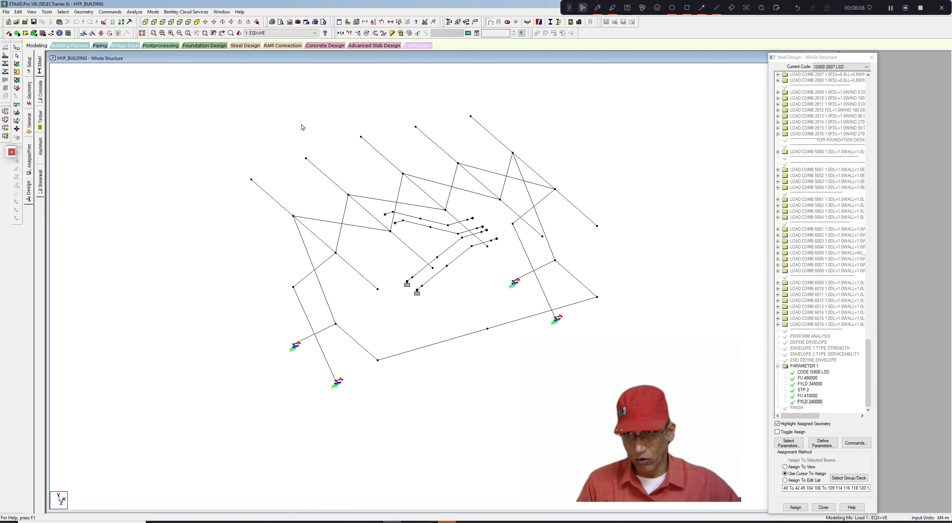
pyautogui.click(32, 12)
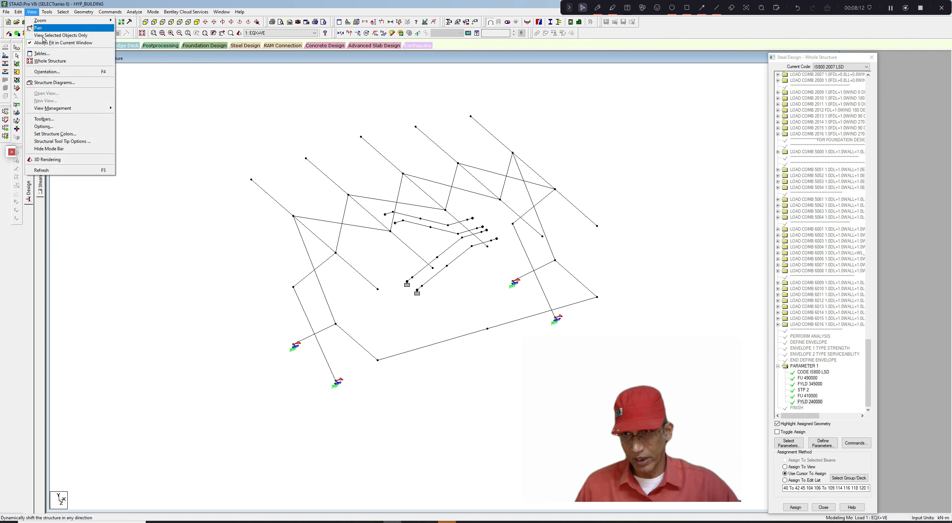
pyautogui.click(50, 63)
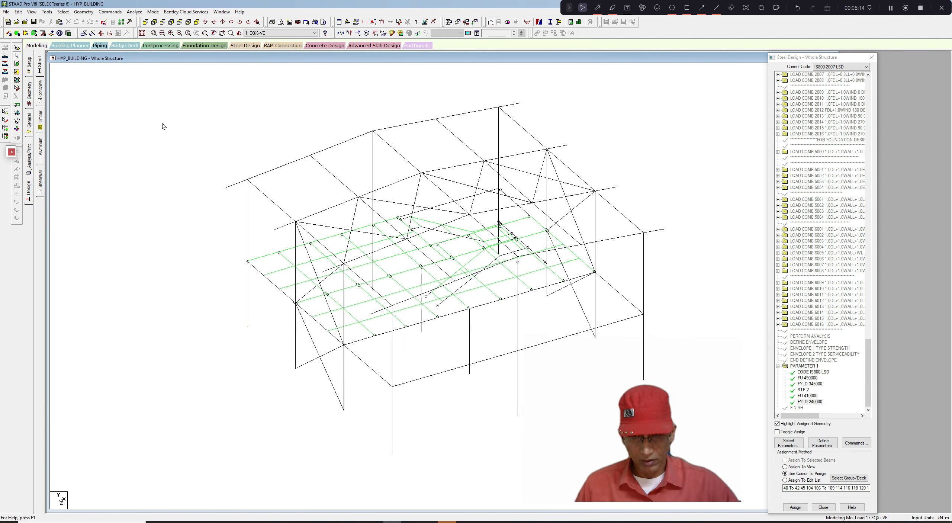
pyautogui.moveTo(158, 112); pyautogui.dragTo(155, 96, button='middle')
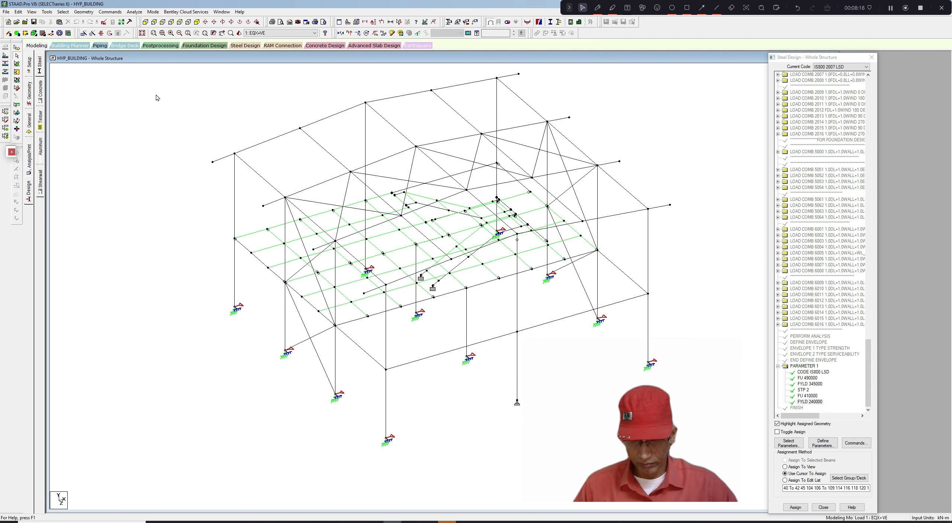
pyautogui.scroll(1, 159, 99)
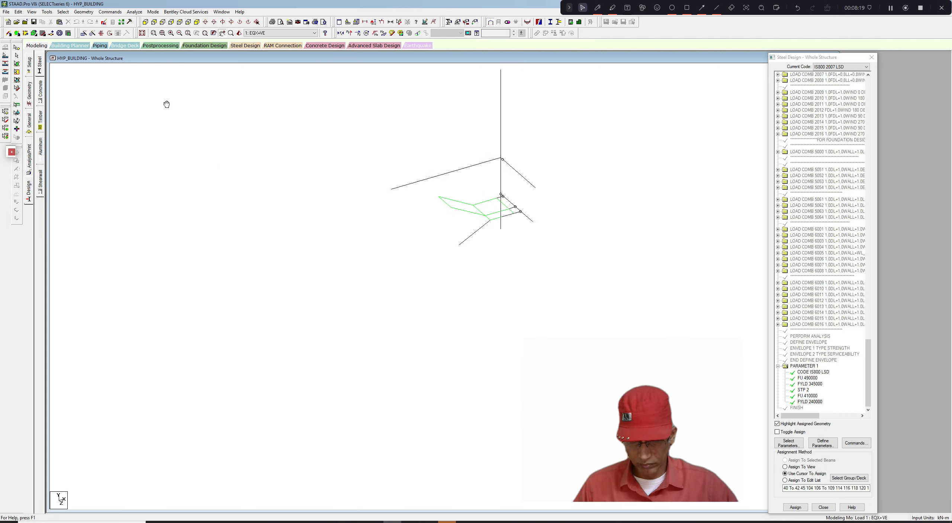
# - Turn on the 3D section outlines of the structure through the Labels diagram settings
pyautogui.rightClick(157, 86)
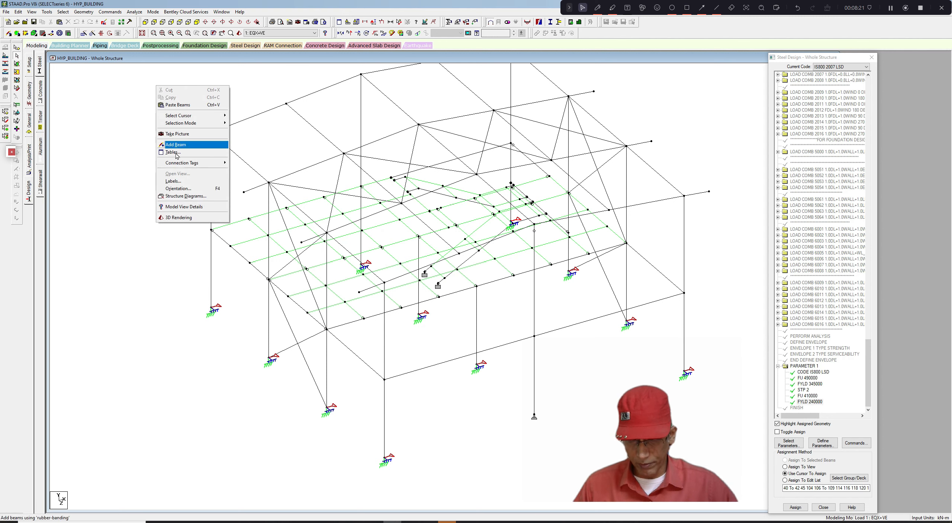
pyautogui.click(172, 181)
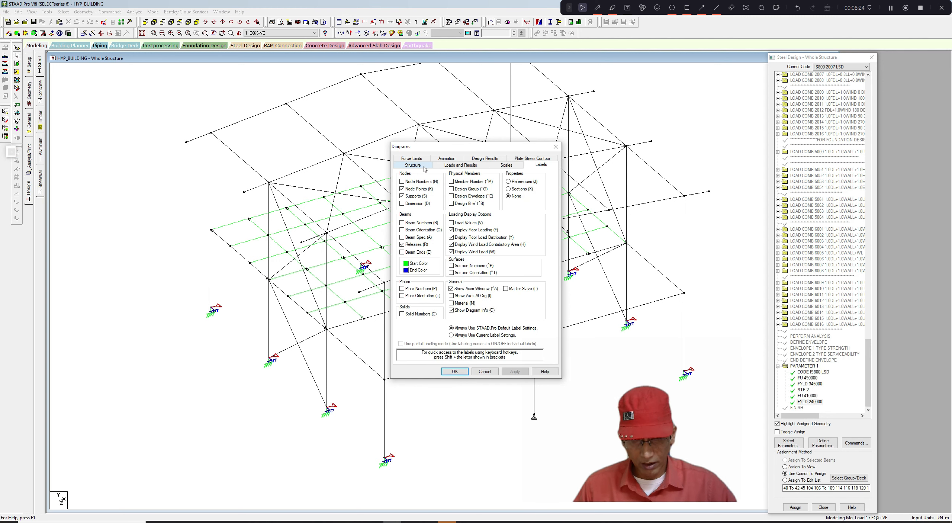
pyautogui.click(413, 165)
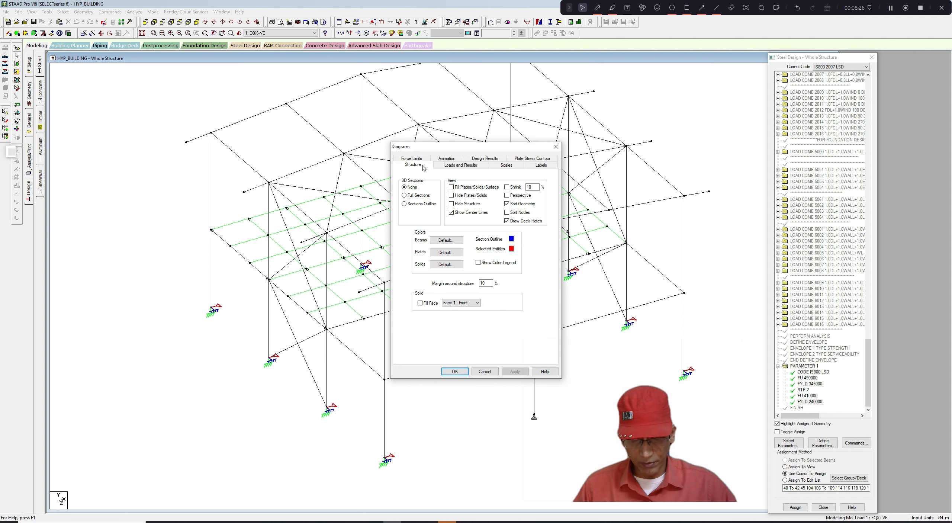
pyautogui.click(404, 203)
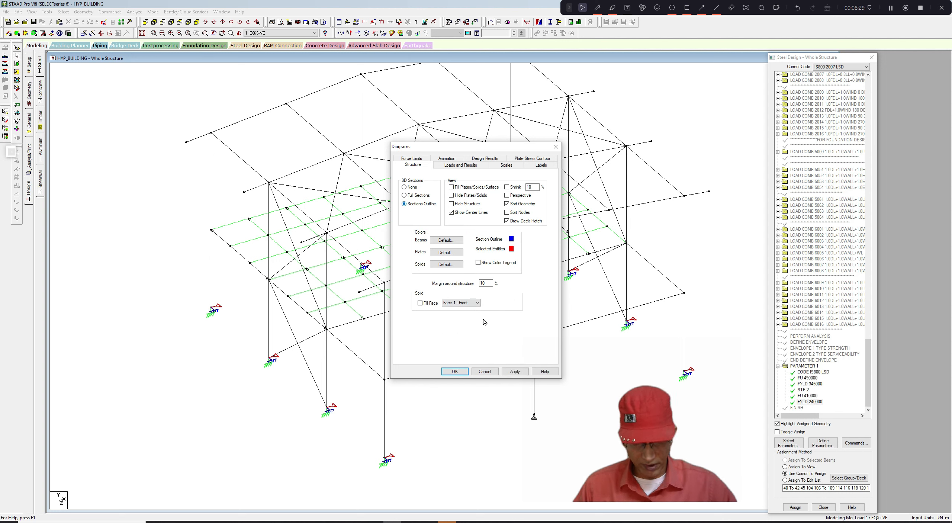
pyautogui.click(513, 372)
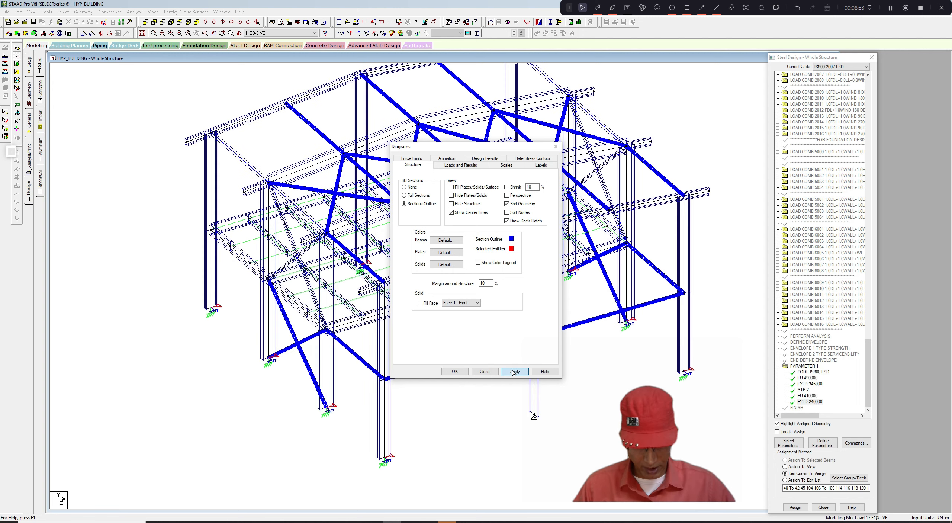
pyautogui.click(454, 371)
# - Measure the distances between nodes along the front-left column
pyautogui.scroll(2, 253, 163)
pyautogui.scroll(1, 253, 164)
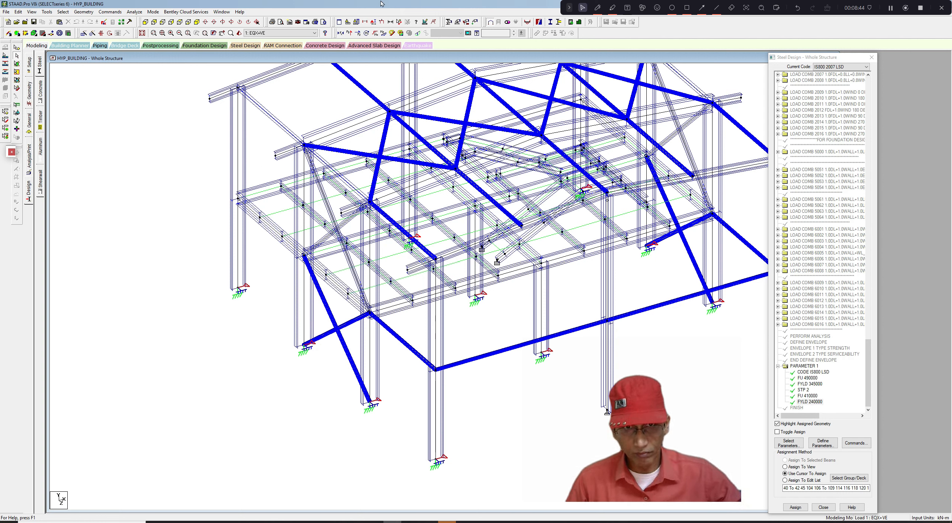
pyautogui.click(399, 22)
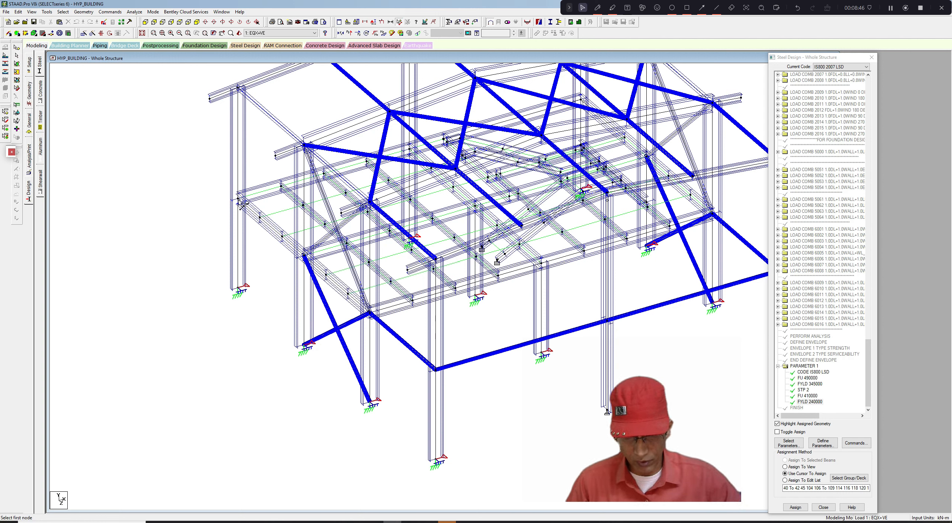
pyautogui.click(240, 202)
pyautogui.click(245, 284)
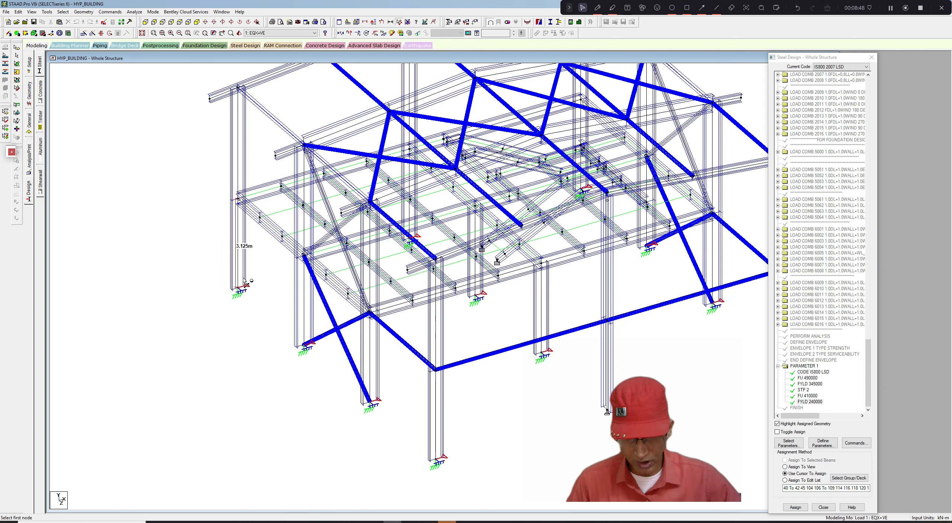
pyautogui.scroll(3, 247, 267)
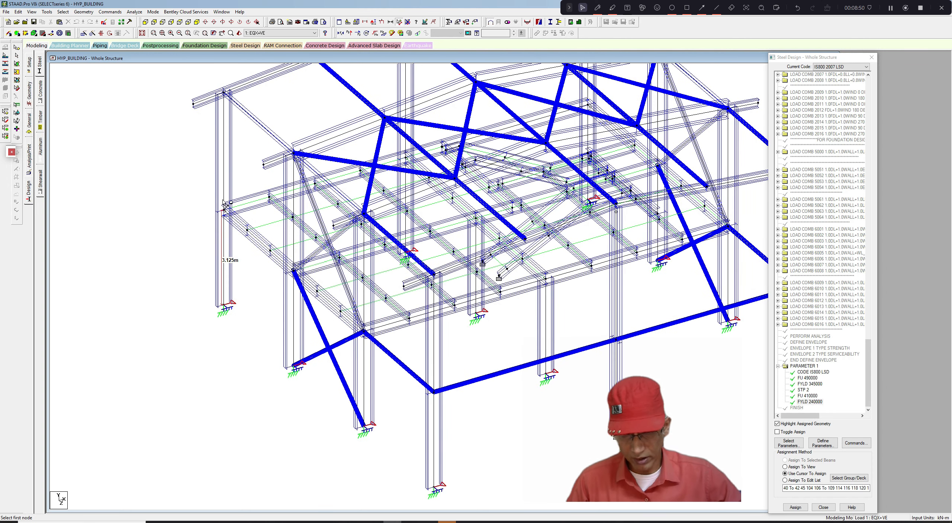
pyautogui.click(225, 211)
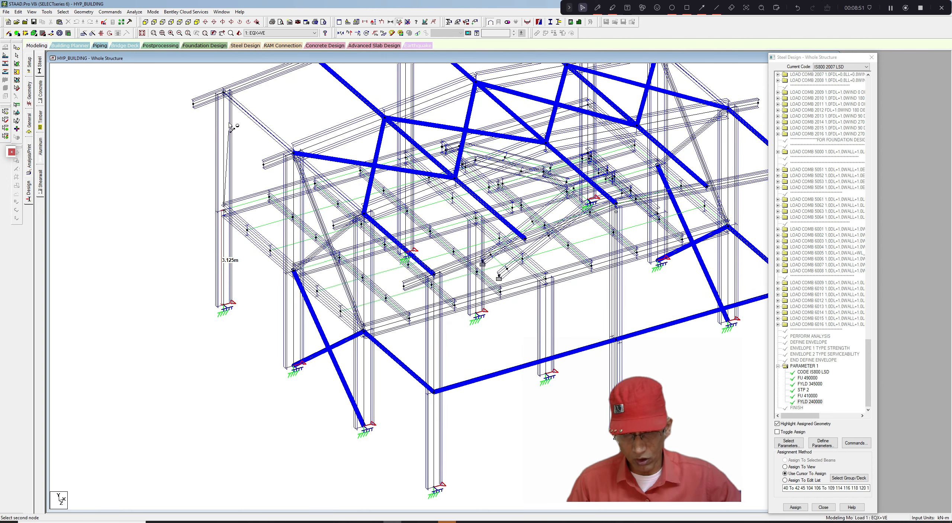
pyautogui.click(225, 95)
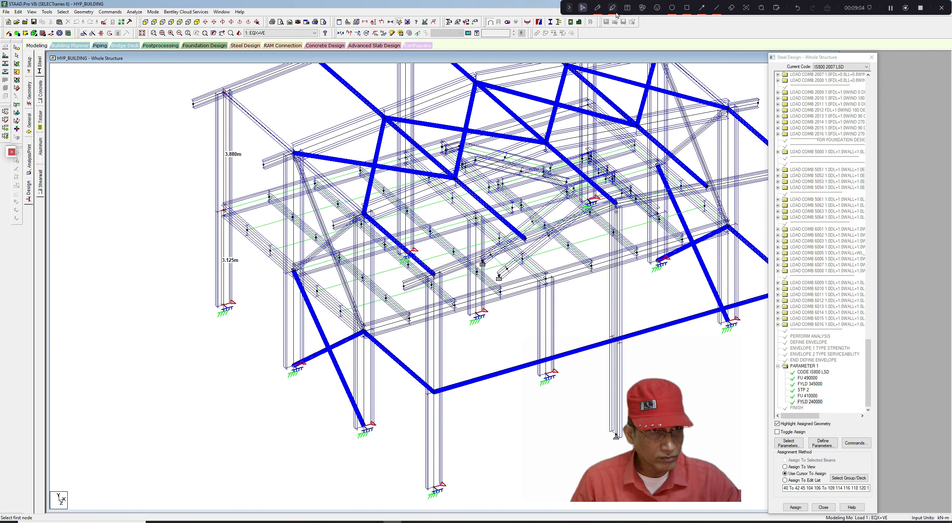
pyautogui.click(597, 8)
pyautogui.moveTo(222, 329)
pyautogui.mouseDown()
pyautogui.moveTo(205, 294)
pyautogui.moveTo(258, 285)
pyautogui.moveTo(264, 306)
pyautogui.mouseUp()
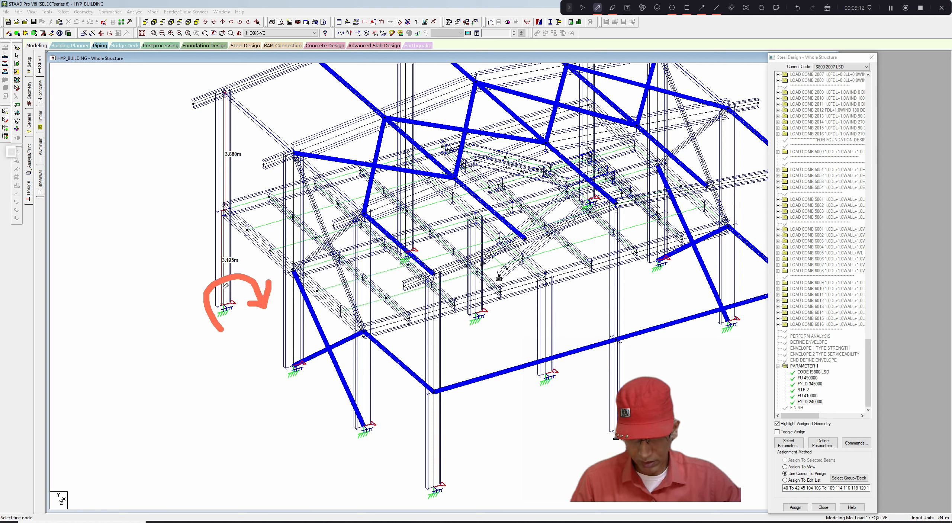
pyautogui.moveTo(230, 313); pyautogui.dragTo(257, 343)
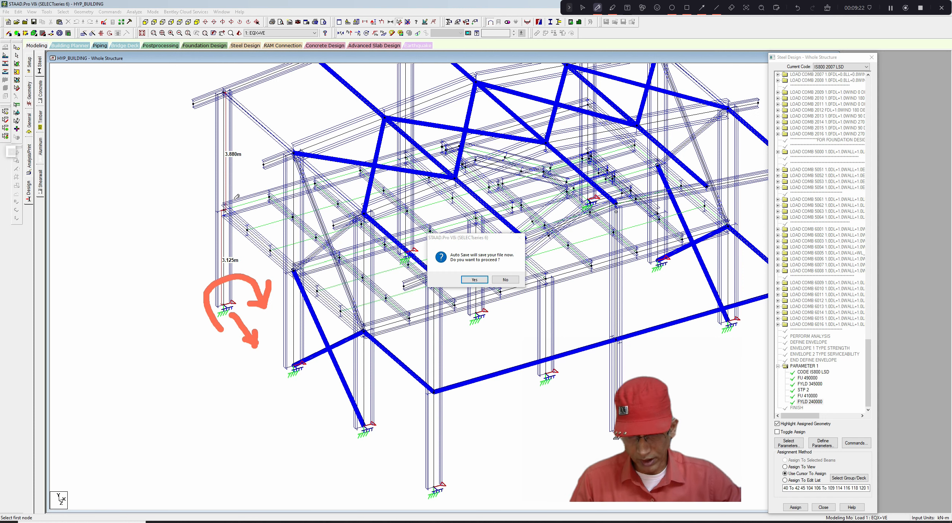
pyautogui.moveTo(236, 200); pyautogui.dragTo(256, 183)
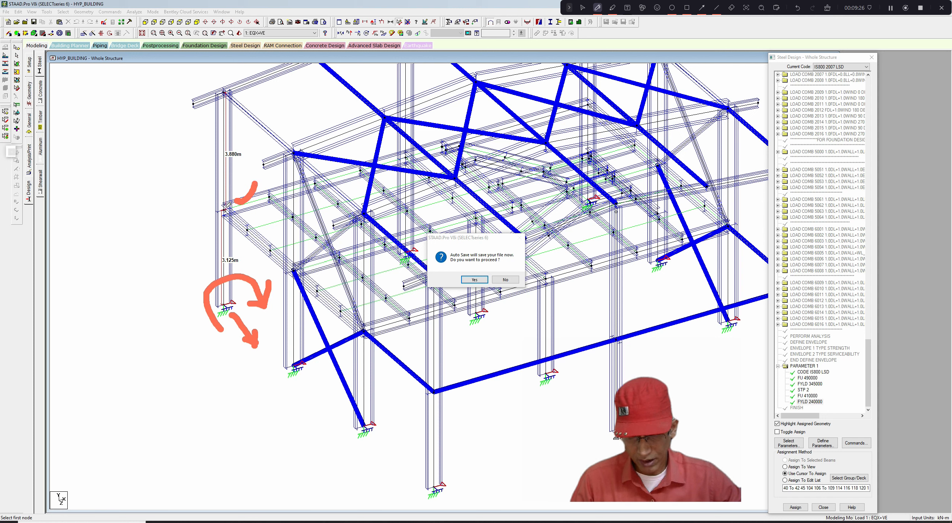
pyautogui.moveTo(229, 204); pyautogui.dragTo(220, 216)
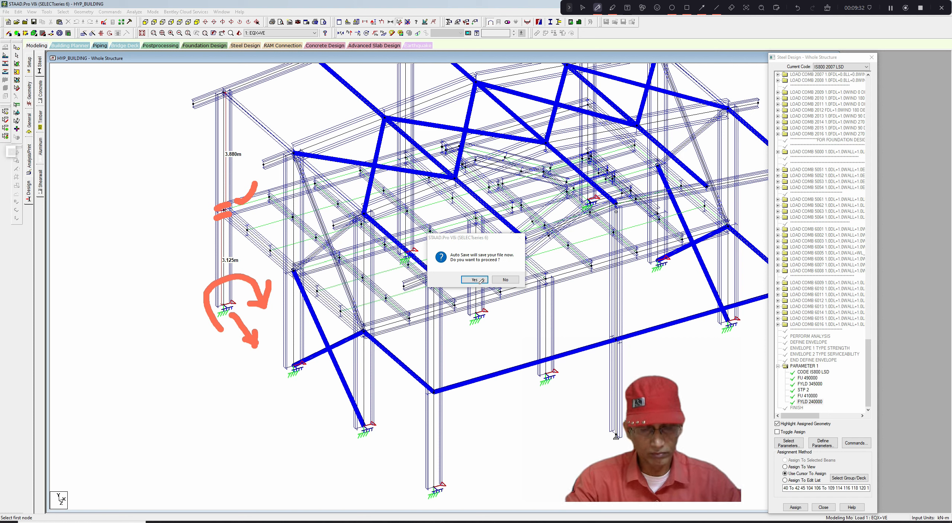
pyautogui.click(582, 7)
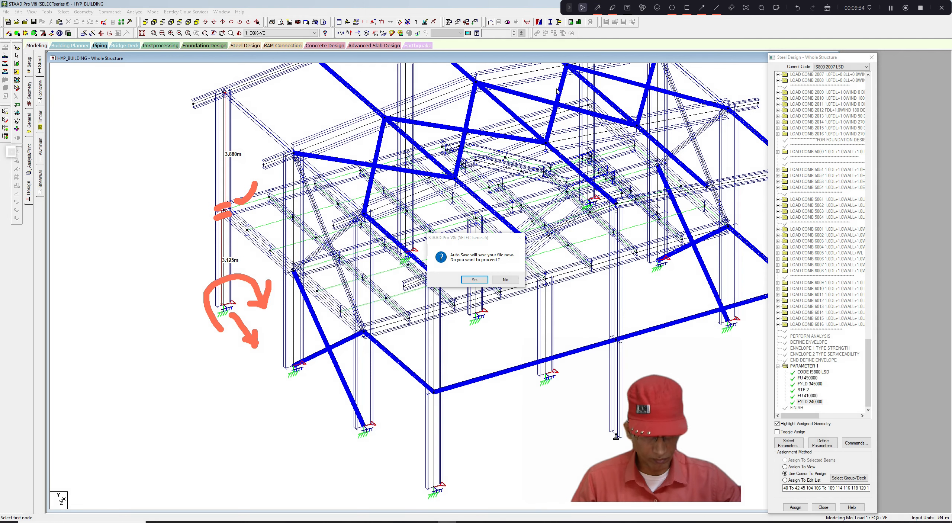
# - Accept the auto-save prompt and save the modified structure
pyautogui.click(473, 280)
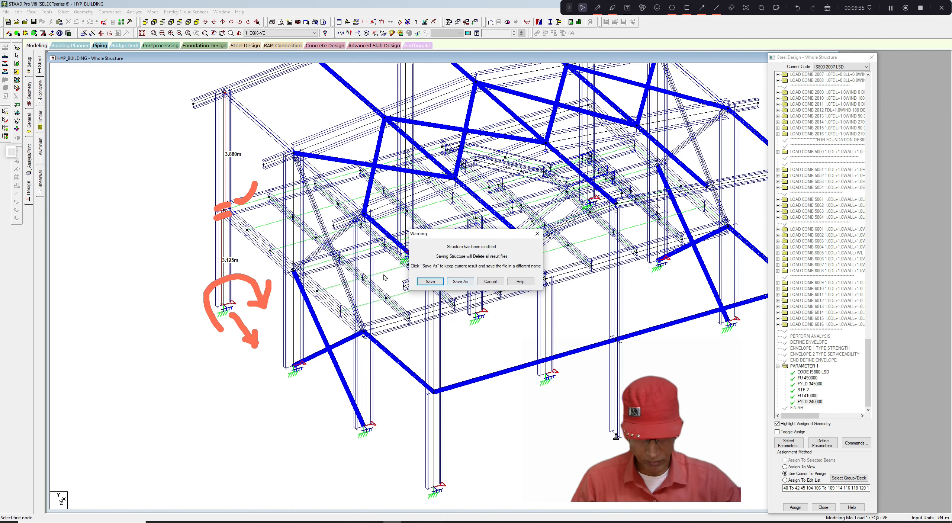
pyautogui.click(431, 280)
pyautogui.scroll(2, 313, 261)
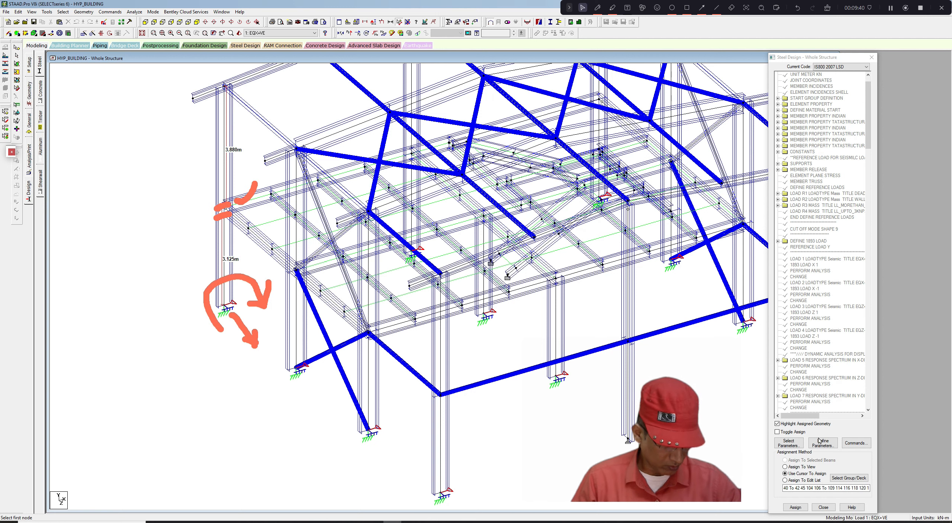
pyautogui.moveTo(869, 140); pyautogui.dragTo(868, 397)
pyautogui.scroll(-1, 865, 373)
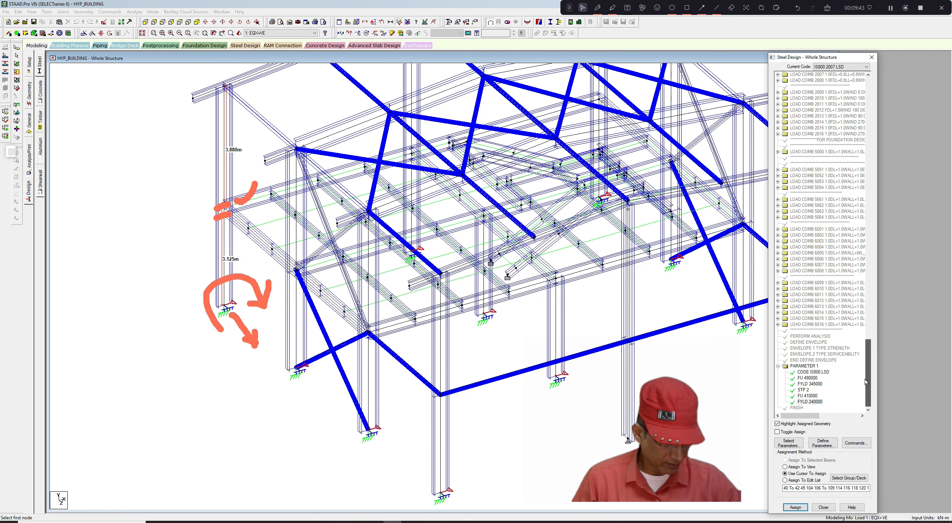
# - Add an LX effective length parameter of 3.125 m to Parameter 1 of the steel design definitions
pyautogui.click(806, 368)
pyautogui.click(823, 443)
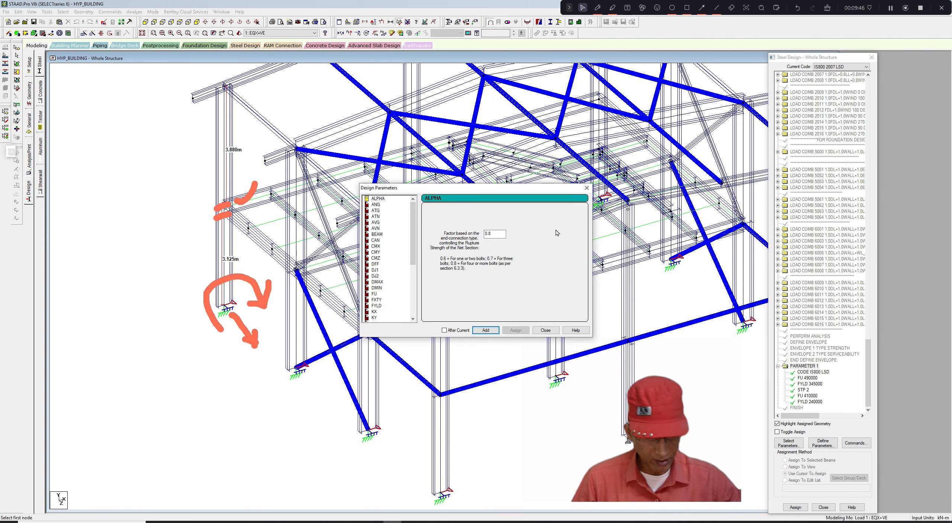
pyautogui.moveTo(417, 232); pyautogui.dragTo(414, 261)
pyautogui.click(374, 281)
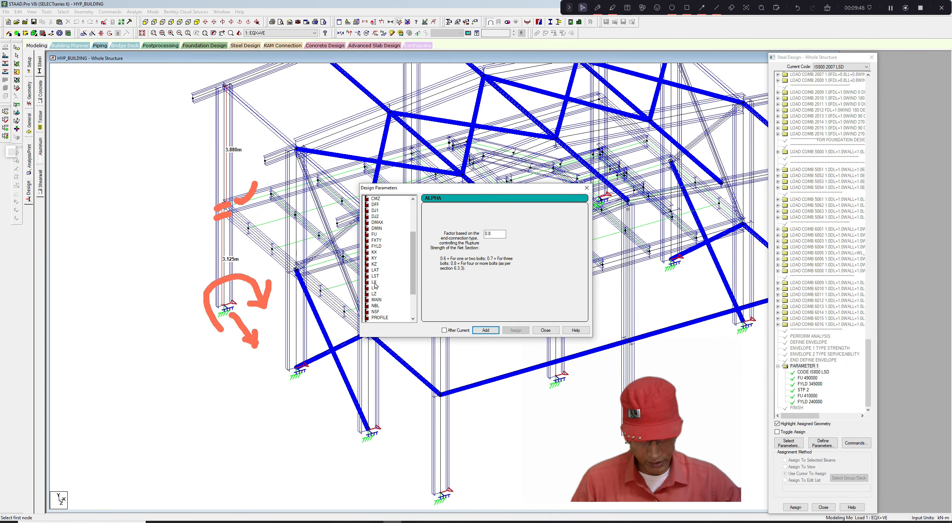
pyautogui.doubleClick(491, 234)
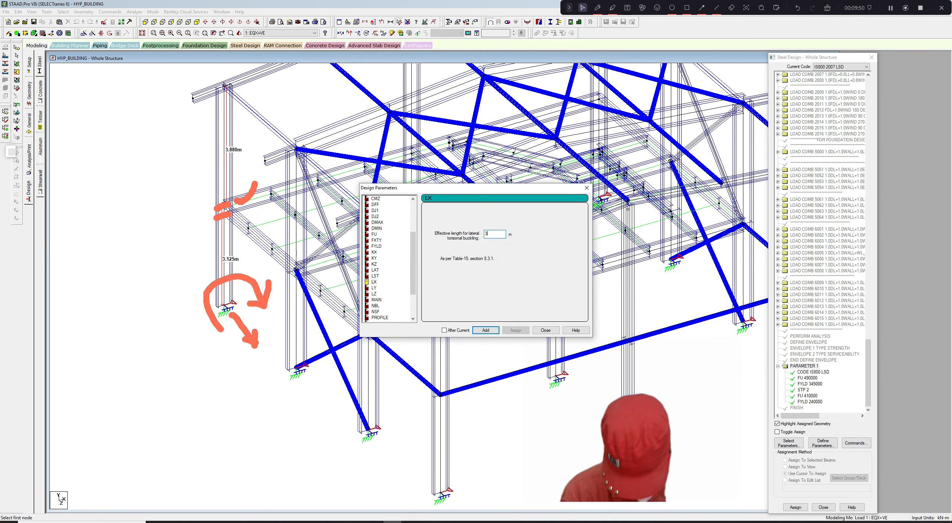
pyautogui.write('3.125')
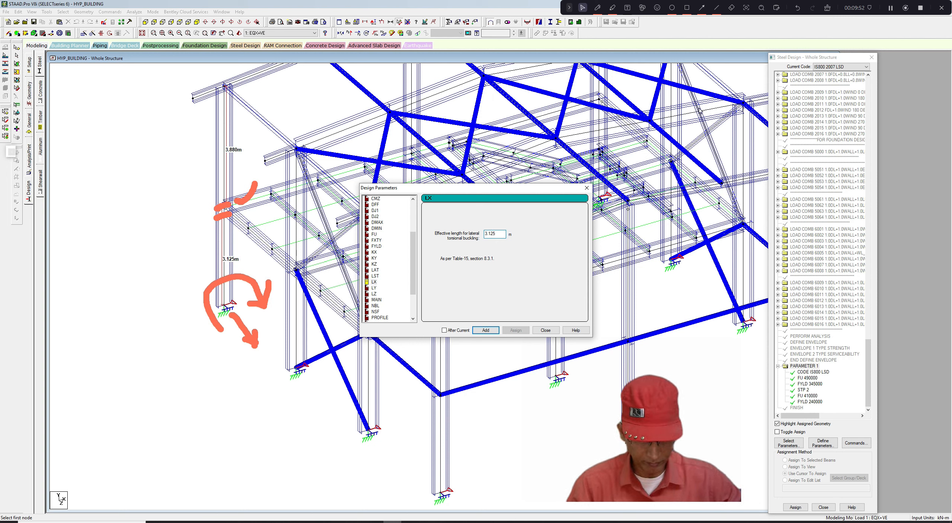
pyautogui.click(486, 331)
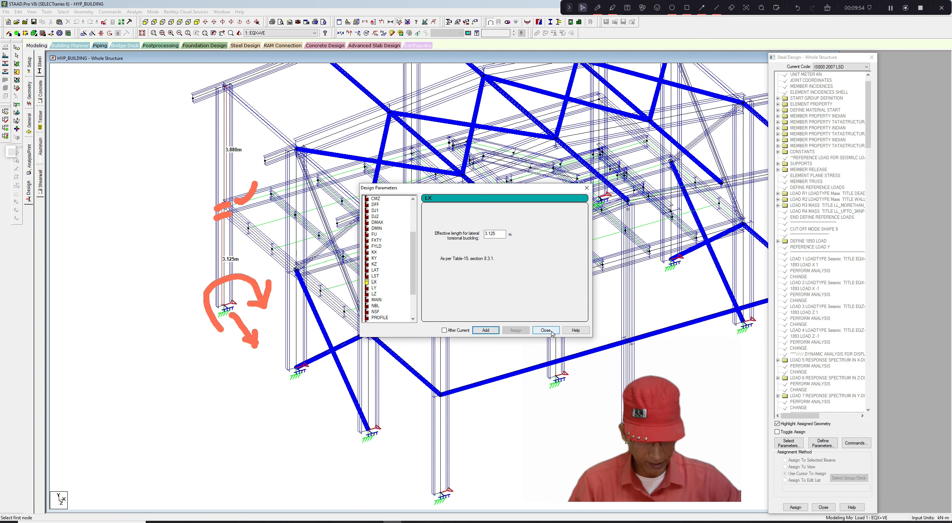
pyautogui.click(545, 330)
# - Assign the LX 3.125 parameter to the lower front-left column segment, confirming the assignment
pyautogui.scroll(10, 864, 337)
pyautogui.scroll(-10, 865, 337)
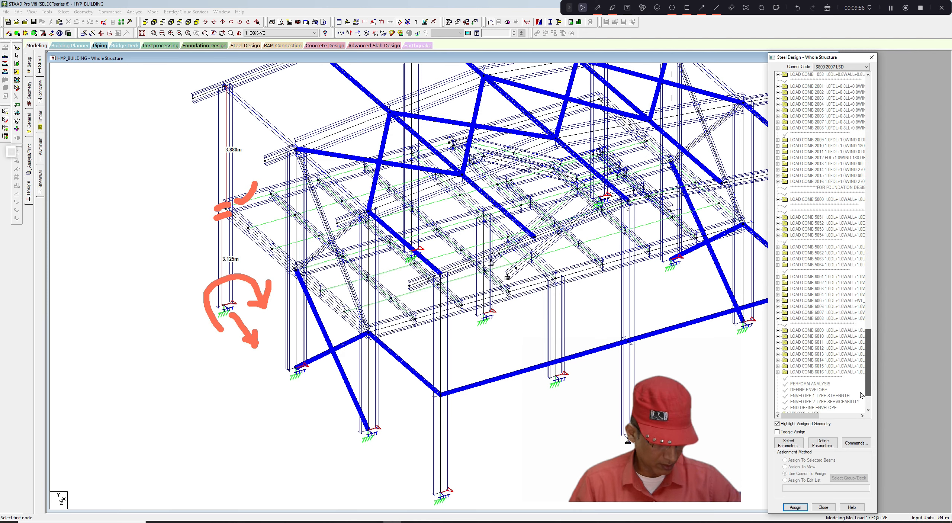
pyautogui.click(810, 402)
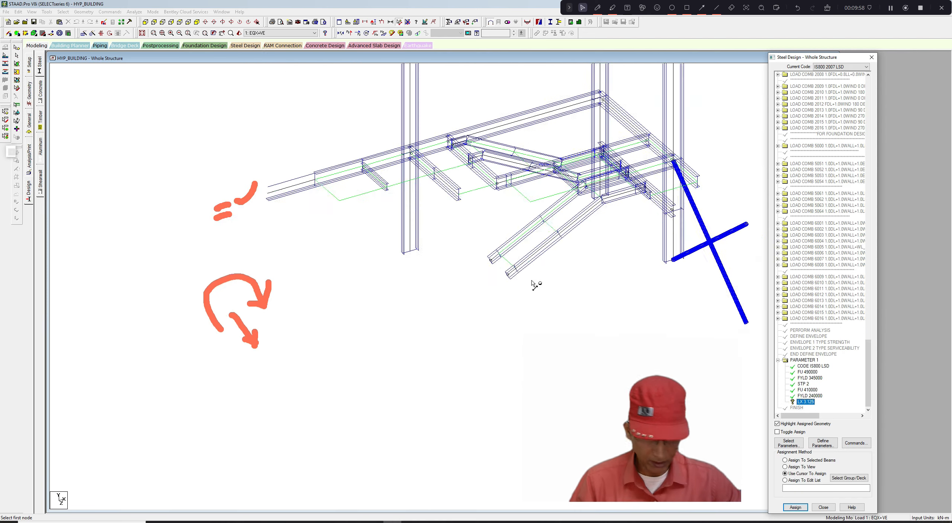
pyautogui.scroll(1, 237, 269)
pyautogui.moveTo(236, 268); pyautogui.dragTo(238, 267, button='middle')
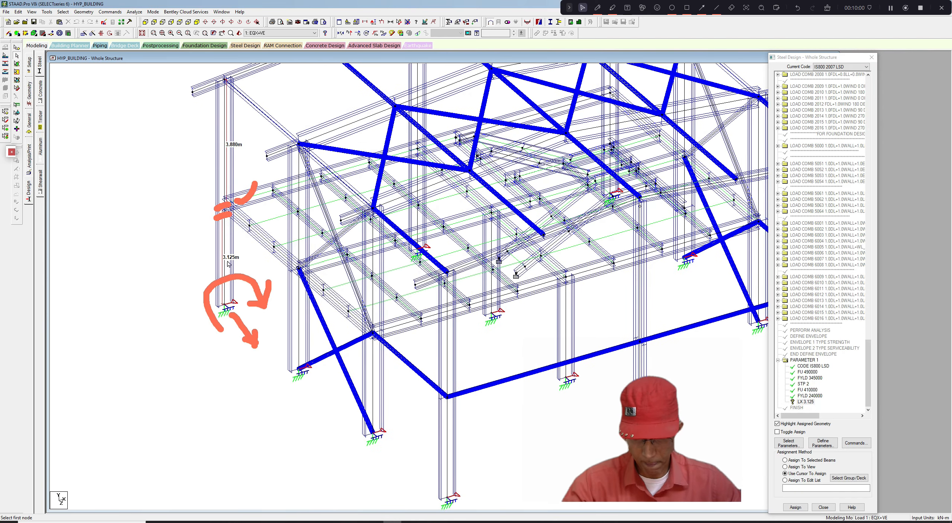
pyautogui.click(225, 263)
pyautogui.click(795, 507)
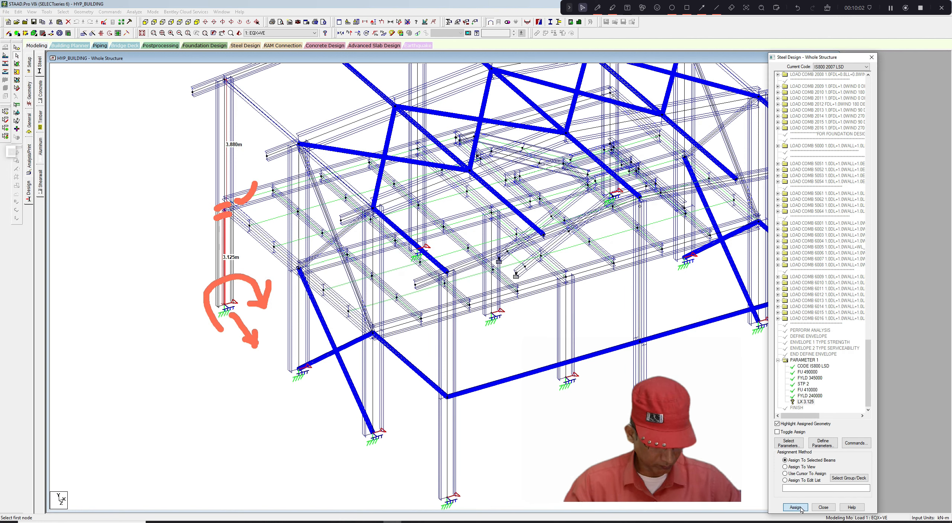
pyautogui.click(842, 304)
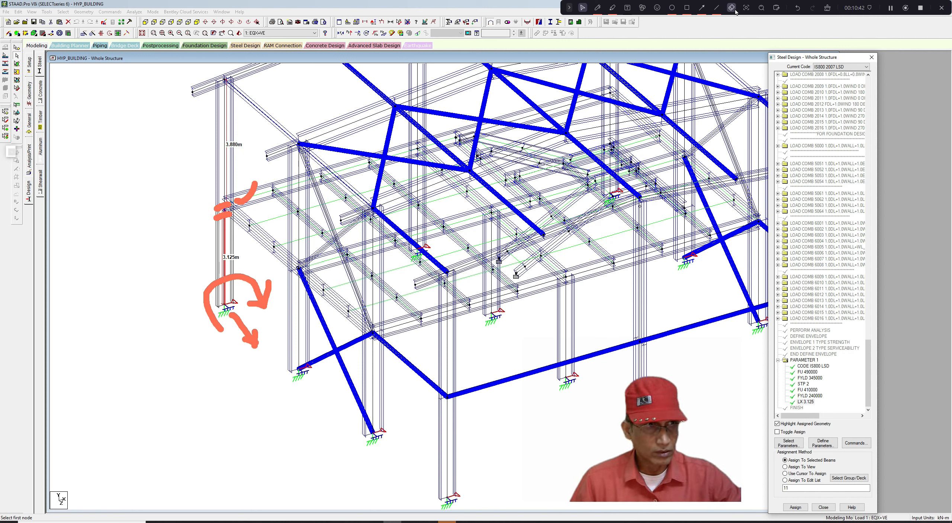
# - Select the remaining lower-storey column segments around the structure and assign the LX 3.125 parameter to them, confirming the assignment
pyautogui.click(826, 9)
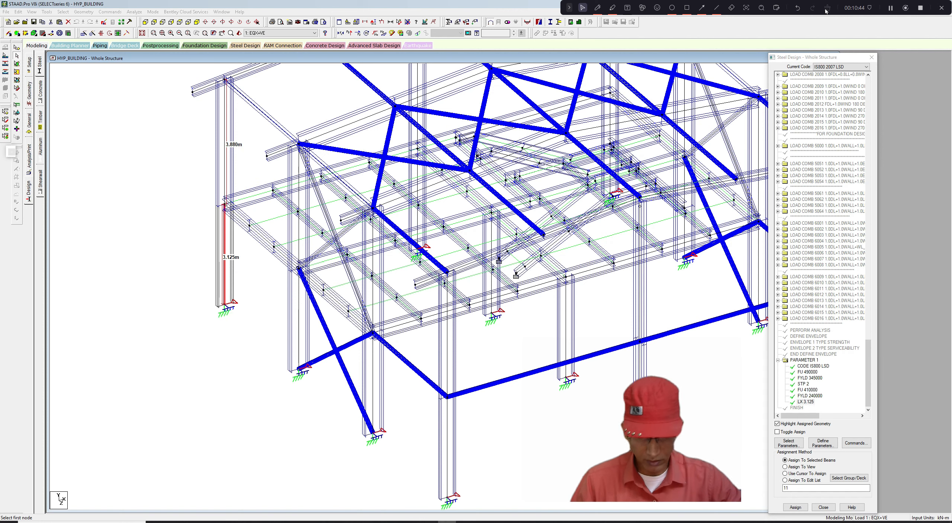
pyautogui.click(299, 320)
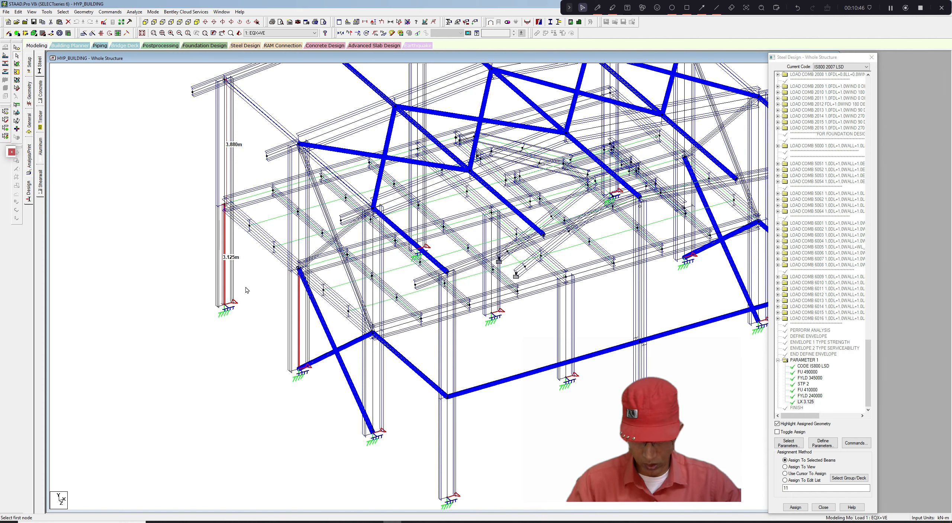
pyautogui.keyDown('ctrl'); pyautogui.click(374, 376); pyautogui.keyUp('ctrl')
pyautogui.keyDown('ctrl'); pyautogui.click(448, 418); pyautogui.keyUp('ctrl')
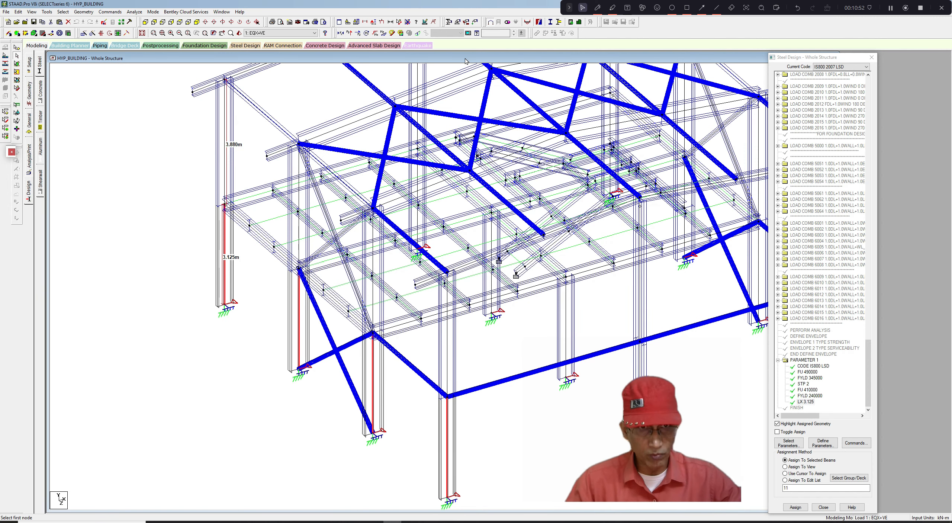
pyautogui.click(597, 8)
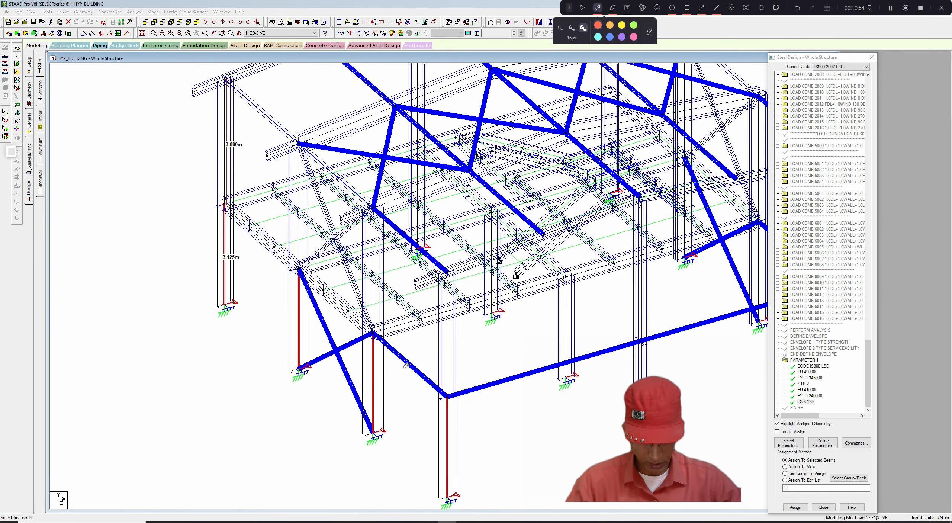
pyautogui.moveTo(402, 366); pyautogui.dragTo(431, 355)
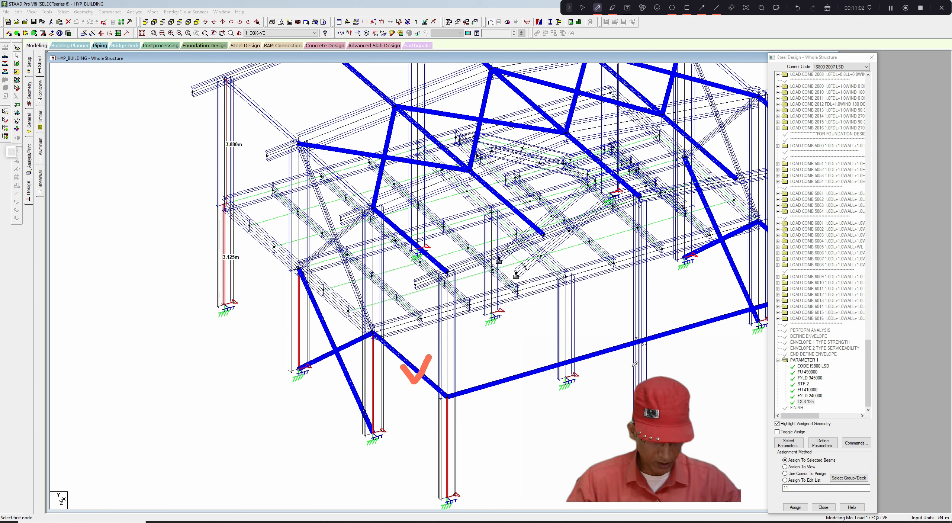
pyautogui.moveTo(630, 366); pyautogui.dragTo(651, 358)
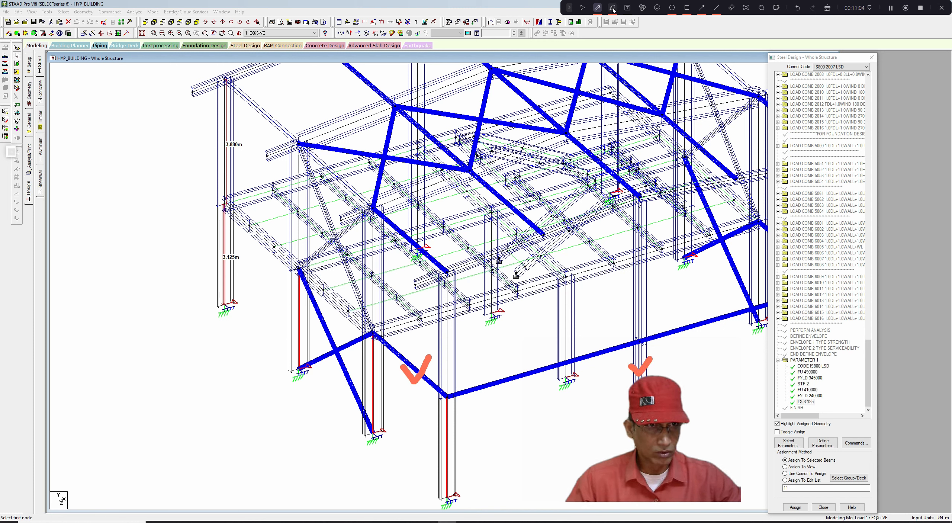
pyautogui.click(581, 7)
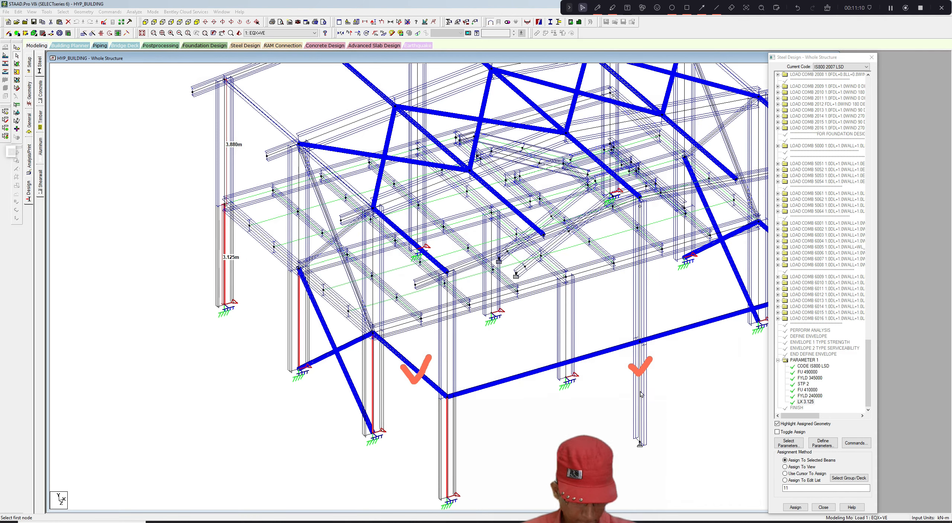
pyautogui.click(640, 393)
pyautogui.moveTo(662, 390); pyautogui.dragTo(587, 391, button='middle')
pyautogui.moveTo(648, 377); pyautogui.dragTo(592, 382, button='middle')
pyautogui.keyDown('ctrl'); pyautogui.click(703, 347); pyautogui.keyUp('ctrl')
pyautogui.keyDown('ctrl'); pyautogui.click(628, 286); pyautogui.keyUp('ctrl')
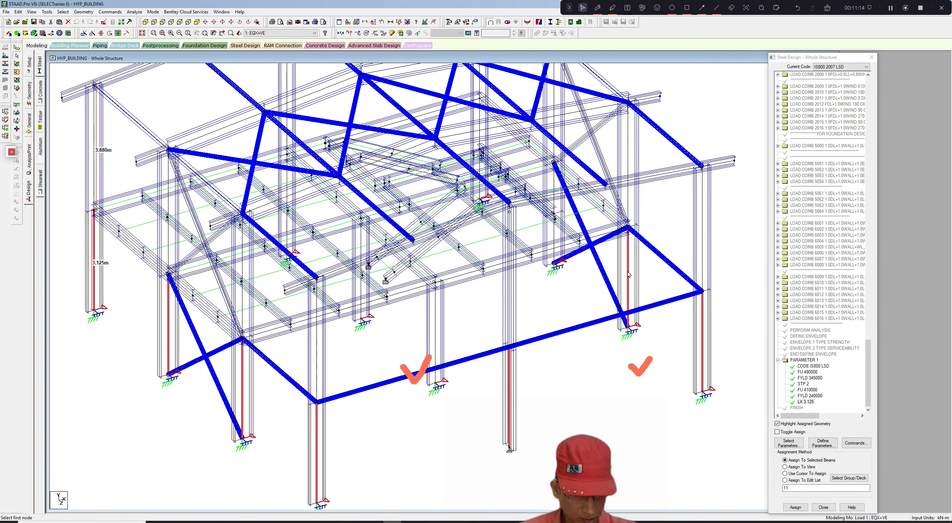
pyautogui.moveTo(444, 335); pyautogui.dragTo(541, 326, button='middle')
pyautogui.keyDown('ctrl'); pyautogui.click(532, 323); pyautogui.keyUp('ctrl')
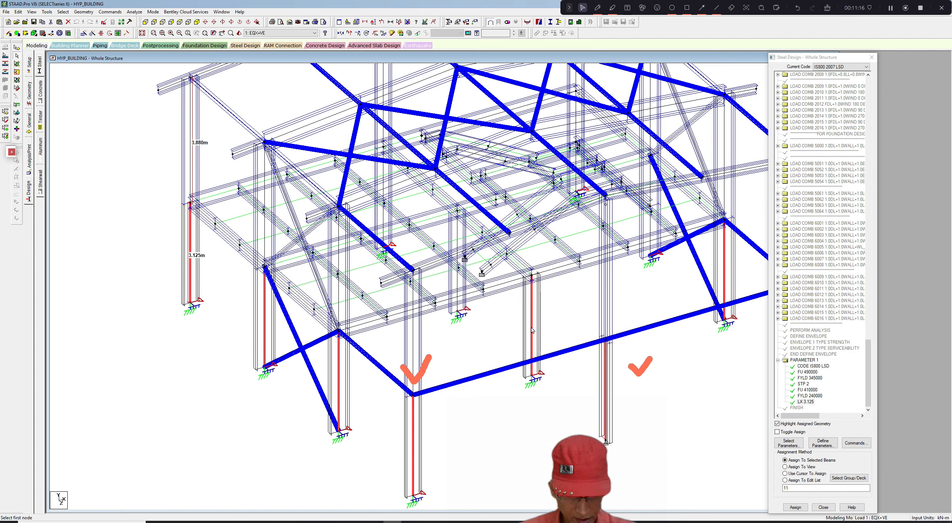
pyautogui.keyDown('ctrl'); pyautogui.click(457, 288); pyautogui.keyUp('ctrl')
pyautogui.moveTo(389, 338); pyautogui.dragTo(435, 345, button='middle')
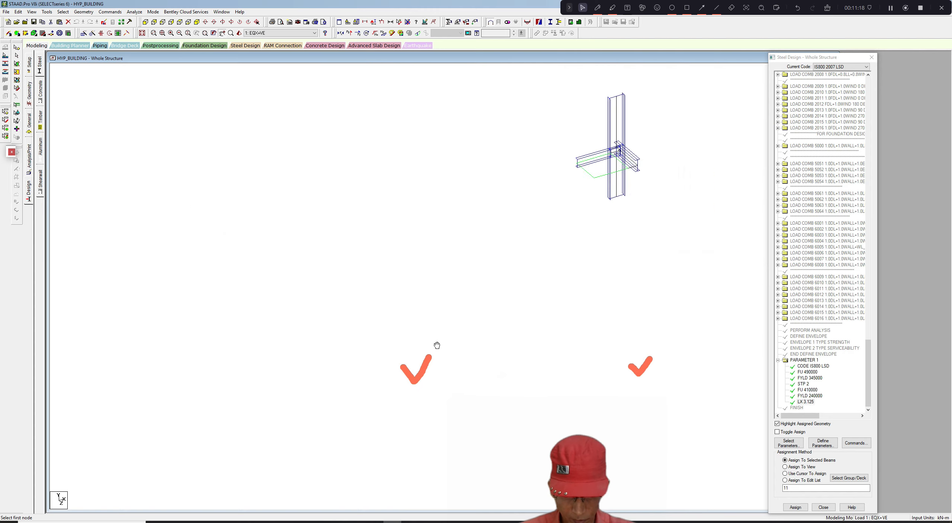
pyautogui.scroll(-1, 454, 308)
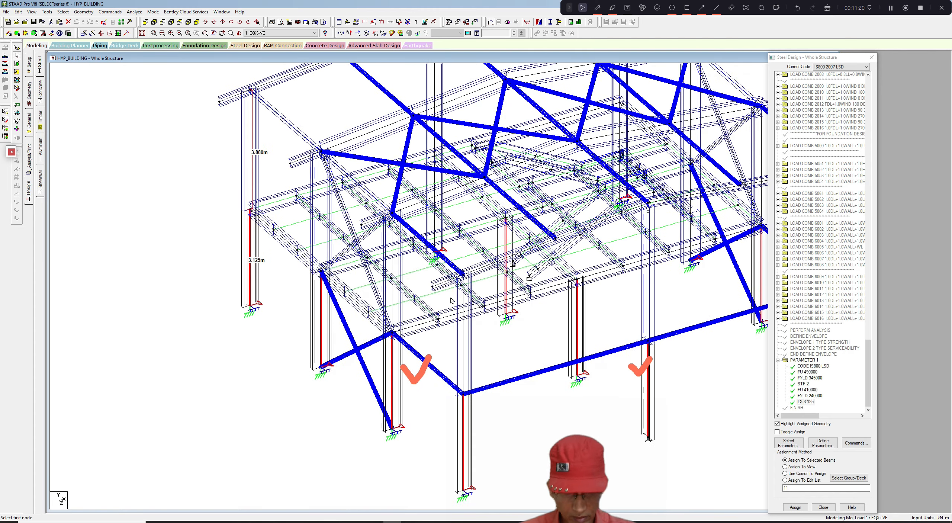
pyautogui.moveTo(453, 304); pyautogui.dragTo(431, 326, button='middle')
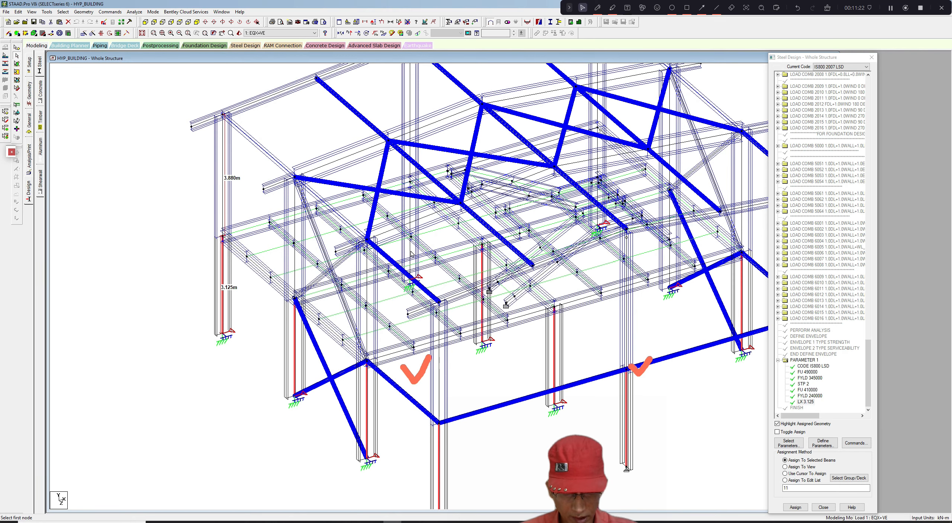
pyautogui.moveTo(425, 254); pyautogui.dragTo(422, 258, button='middle')
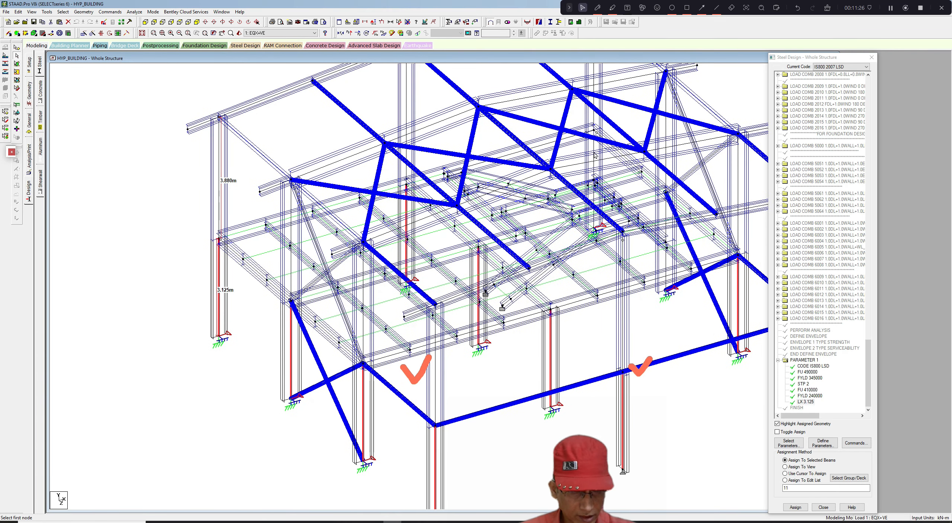
pyautogui.click(595, 134)
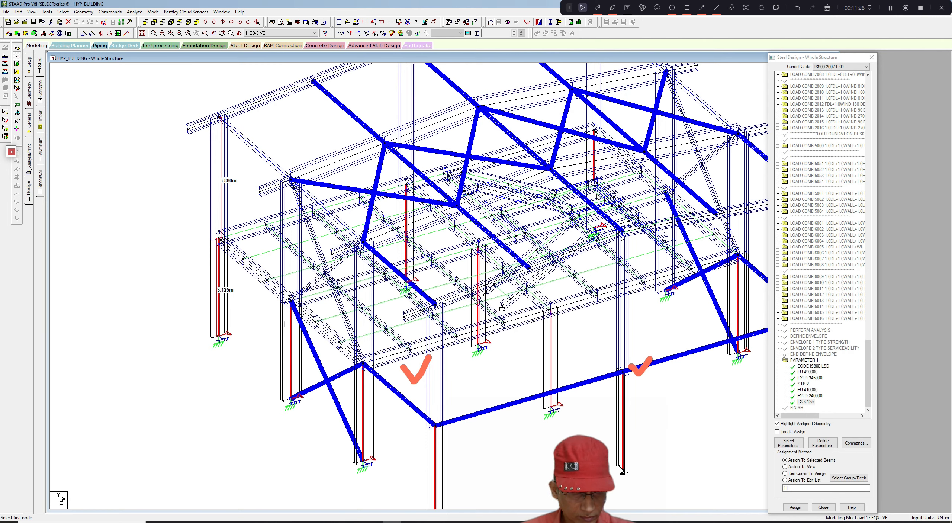
pyautogui.scroll(1, 596, 195)
pyautogui.keyDown('ctrl'); pyautogui.click(597, 194); pyautogui.keyUp('ctrl')
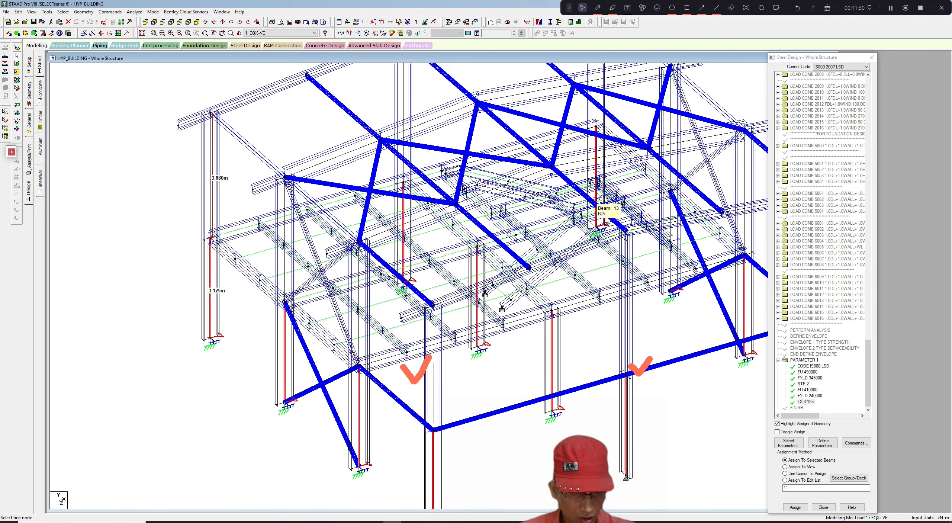
pyautogui.keyDown('ctrl'); pyautogui.click(670, 257); pyautogui.keyUp('ctrl')
pyautogui.keyDown('ctrl'); pyautogui.click(671, 215); pyautogui.keyUp('ctrl')
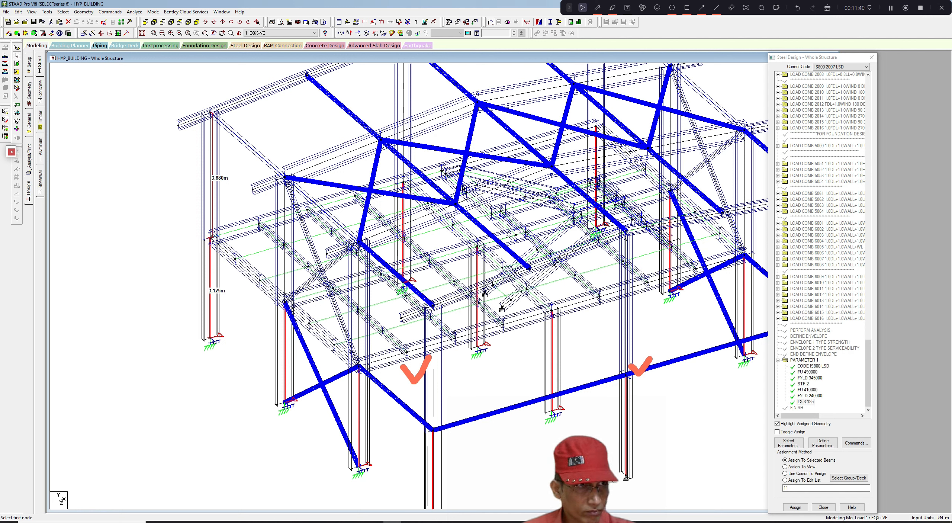
pyautogui.click(827, 8)
pyautogui.click(613, 8)
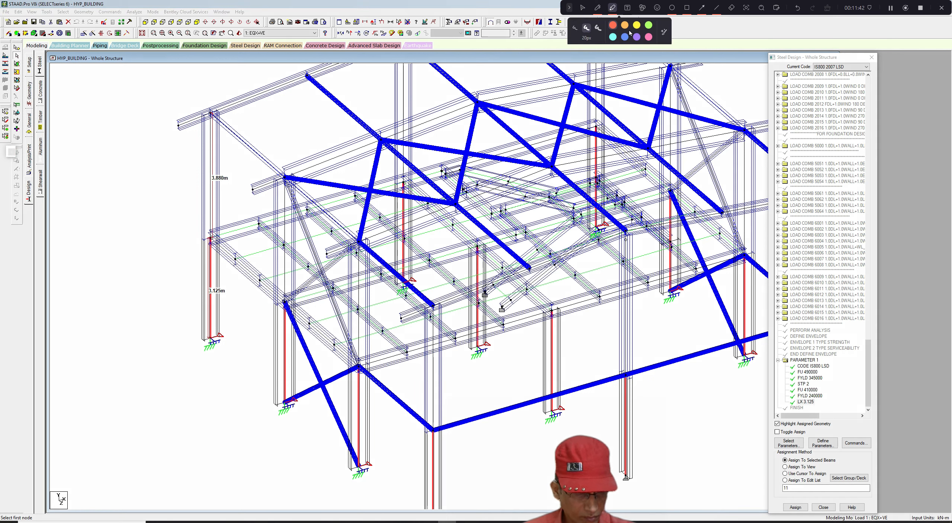
pyautogui.moveTo(606, 193); pyautogui.dragTo(628, 178)
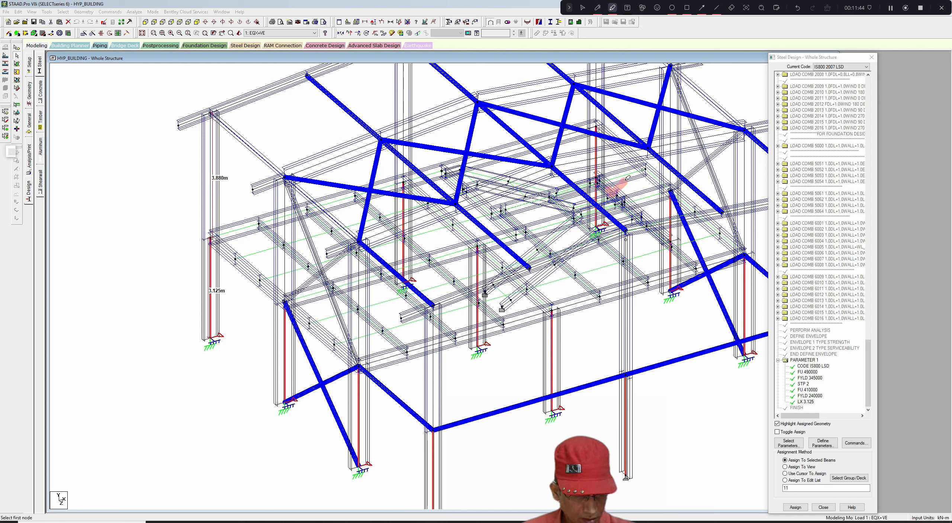
pyautogui.moveTo(638, 216); pyautogui.dragTo(649, 204)
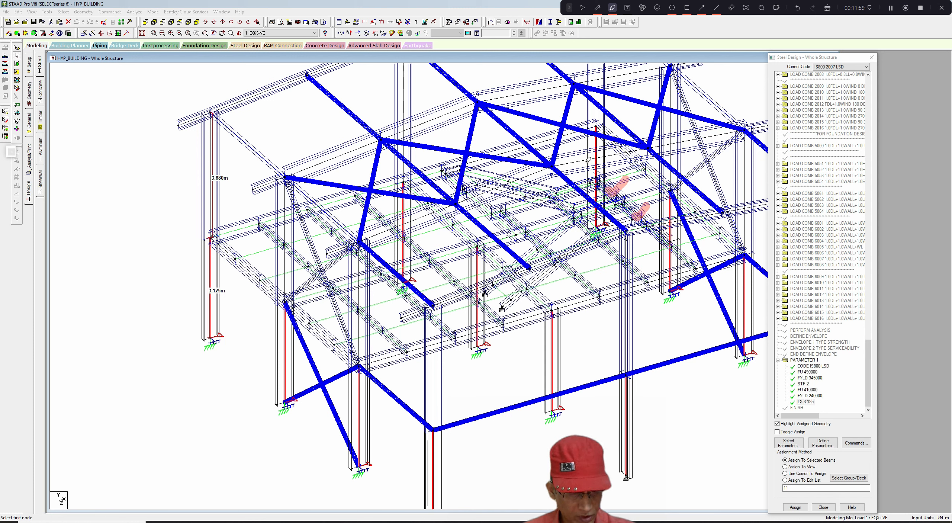
pyautogui.moveTo(587, 156)
pyautogui.mouseDown()
pyautogui.moveTo(594, 168)
pyautogui.moveTo(605, 150)
pyautogui.mouseUp()
pyautogui.moveTo(658, 209); pyautogui.dragTo(681, 212)
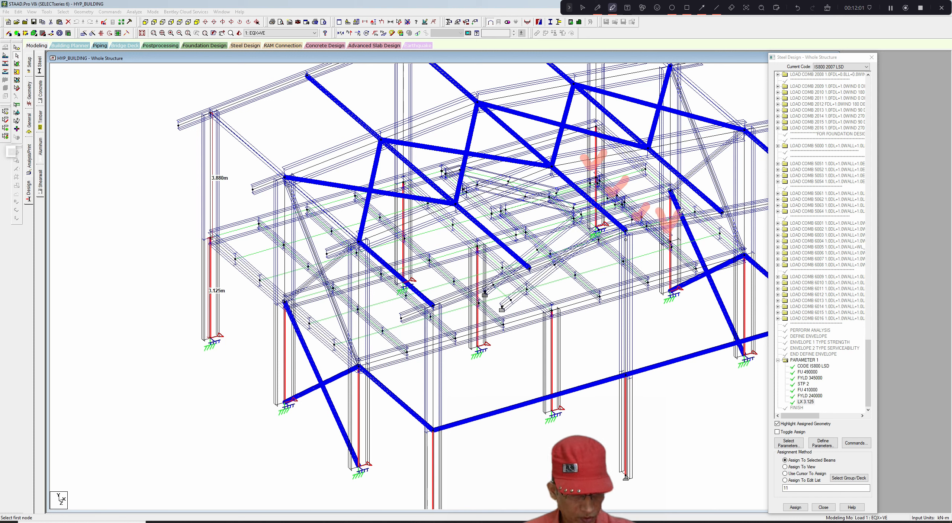
pyautogui.click(828, 8)
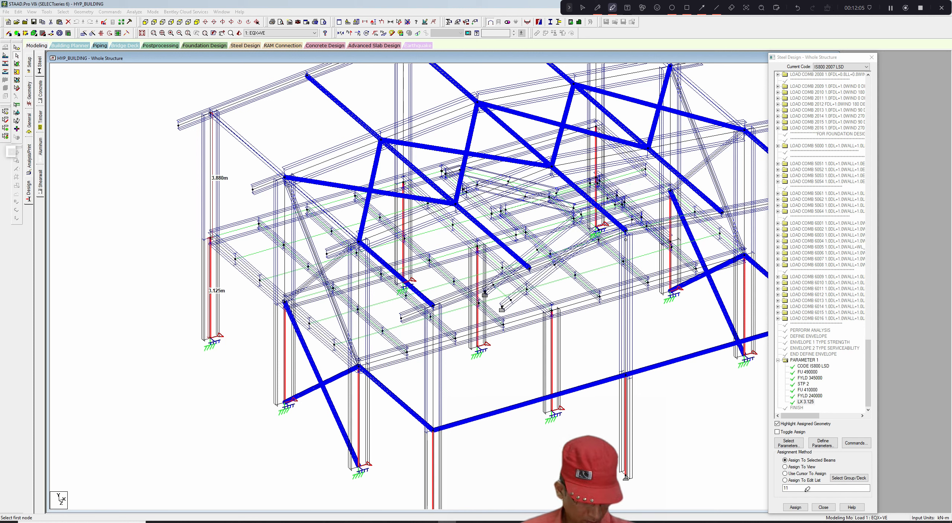
pyautogui.click(582, 8)
pyautogui.click(795, 506)
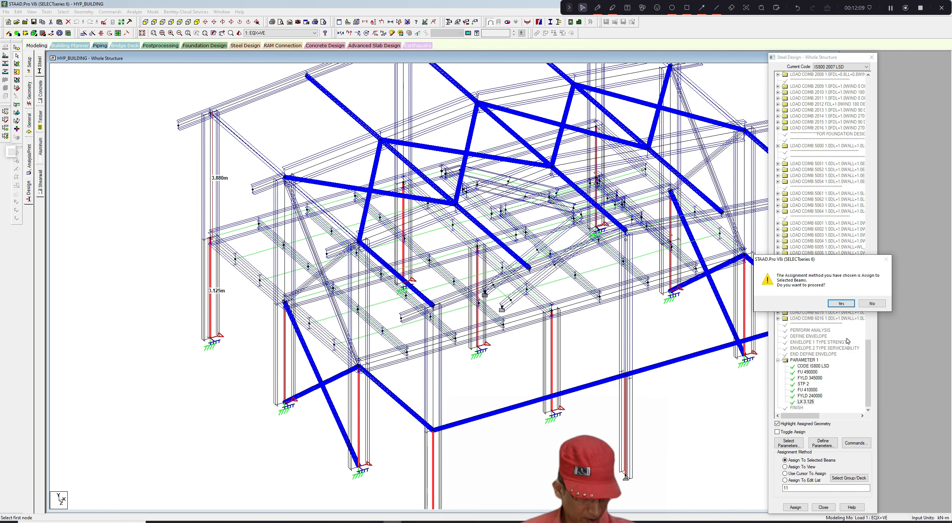
pyautogui.click(841, 303)
pyautogui.moveTo(653, 389); pyautogui.dragTo(596, 376, button='middle')
pyautogui.scroll(-1, 650, 369)
pyautogui.scroll(-1, 613, 373)
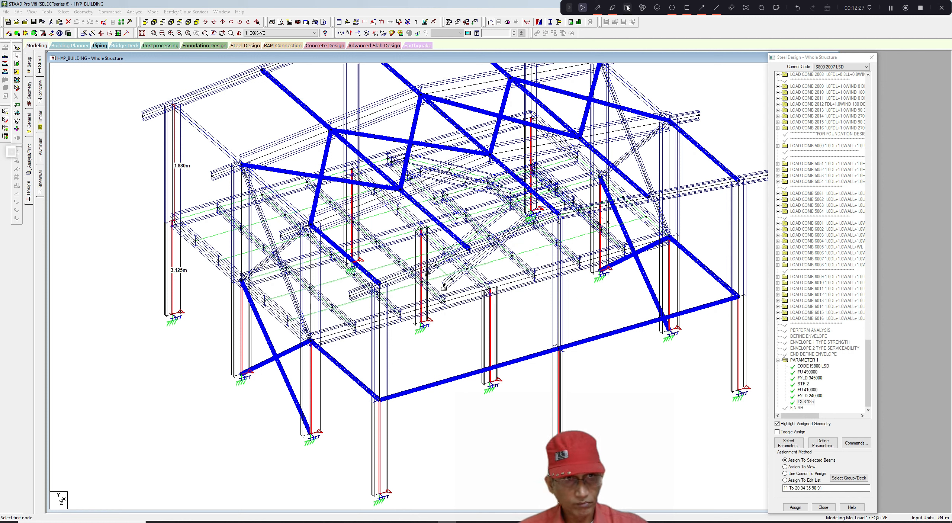
pyautogui.click(612, 7)
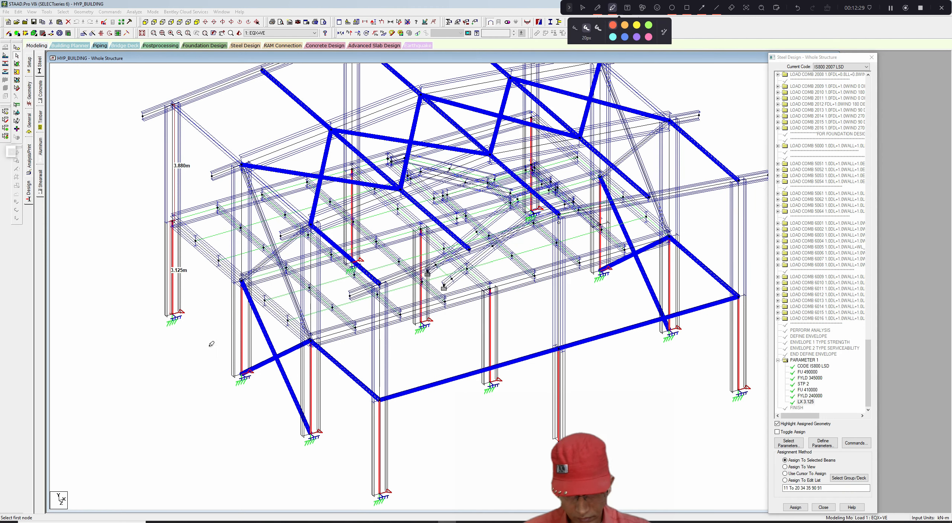
pyautogui.moveTo(197, 320)
pyautogui.mouseDown()
pyautogui.moveTo(272, 404)
pyautogui.moveTo(260, 405)
pyautogui.moveTo(273, 393)
pyautogui.moveTo(275, 418)
pyautogui.mouseUp()
pyautogui.moveTo(590, 277); pyautogui.dragTo(685, 349)
pyautogui.moveTo(658, 313); pyautogui.dragTo(661, 344)
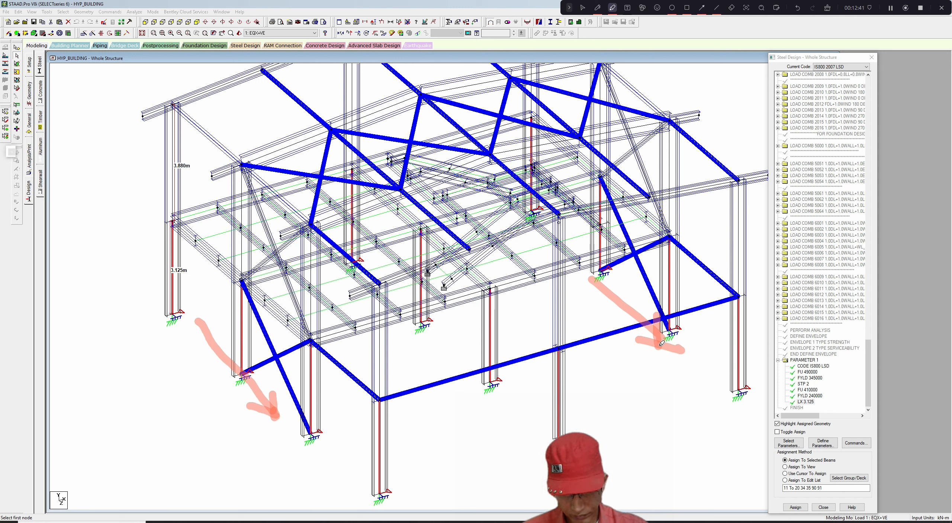
pyautogui.moveTo(437, 323); pyautogui.dragTo(477, 355)
pyautogui.moveTo(374, 265); pyautogui.dragTo(411, 297)
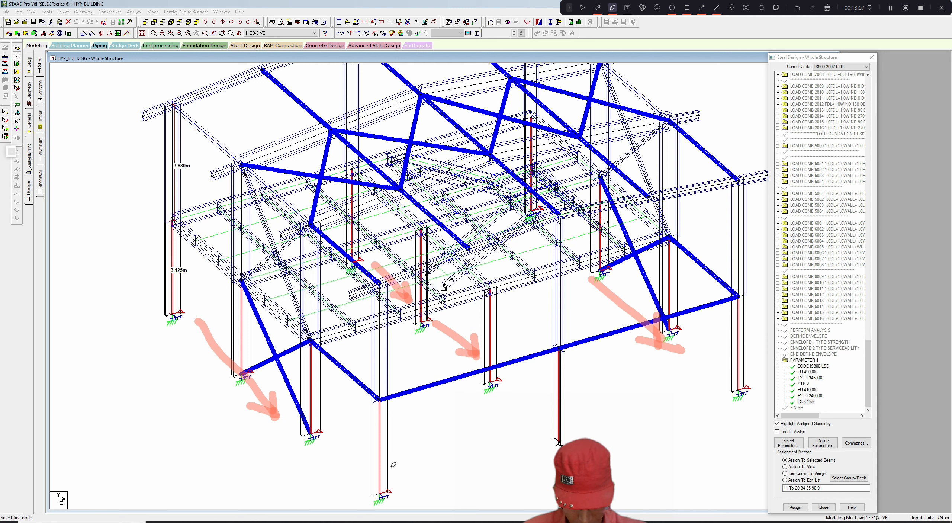
pyautogui.moveTo(391, 460)
pyautogui.mouseDown()
pyautogui.moveTo(419, 471)
pyautogui.moveTo(417, 486)
pyautogui.moveTo(350, 488)
pyautogui.moveTo(476, 450)
pyautogui.mouseUp()
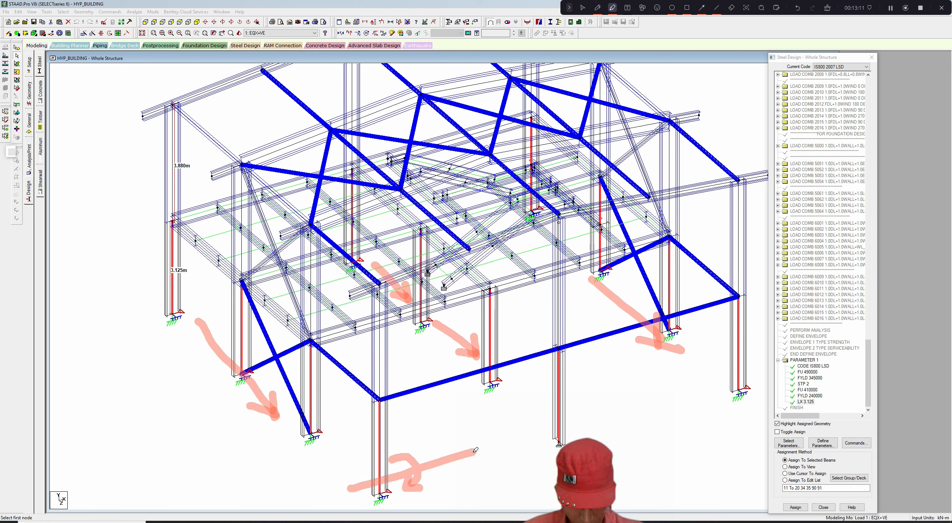
pyautogui.moveTo(412, 440)
pyautogui.mouseDown()
pyautogui.moveTo(444, 444)
pyautogui.moveTo(428, 442)
pyautogui.moveTo(427, 451)
pyautogui.mouseUp()
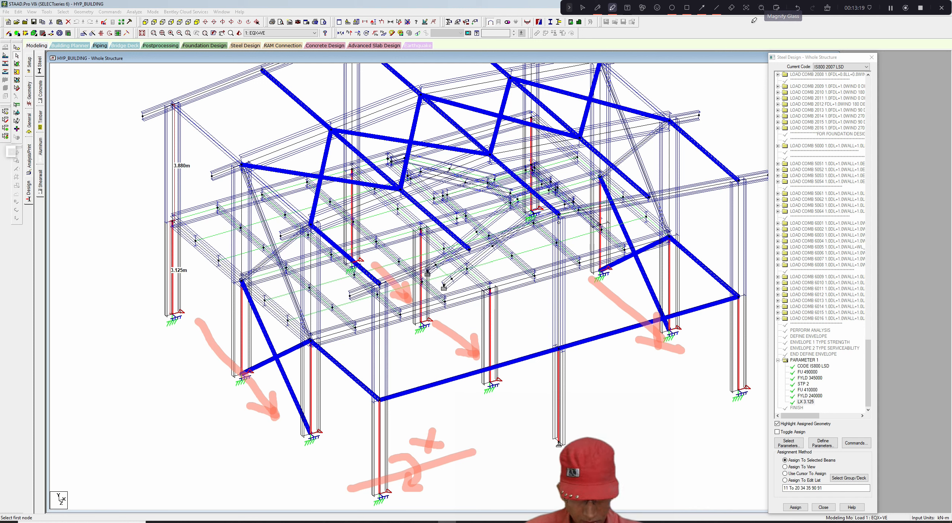
pyautogui.moveTo(197, 249)
pyautogui.mouseDown()
pyautogui.moveTo(207, 254)
pyautogui.moveTo(218, 235)
pyautogui.mouseUp()
pyautogui.moveTo(268, 314); pyautogui.dragTo(296, 289)
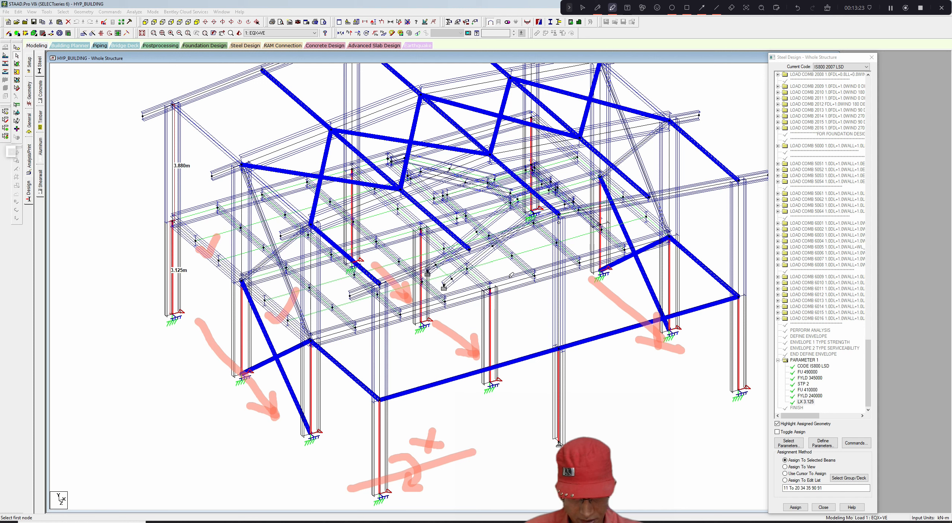
pyautogui.moveTo(478, 277); pyautogui.dragTo(504, 262)
pyautogui.moveTo(388, 207); pyautogui.dragTo(420, 194)
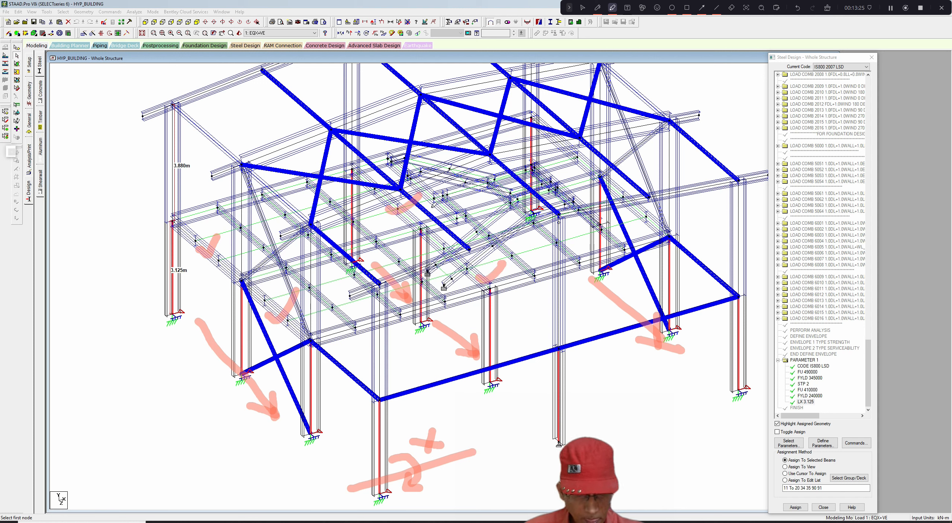
pyautogui.moveTo(636, 218)
pyautogui.mouseDown()
pyautogui.moveTo(649, 222)
pyautogui.moveTo(656, 208)
pyautogui.mouseUp()
pyautogui.moveTo(566, 160); pyautogui.dragTo(587, 153)
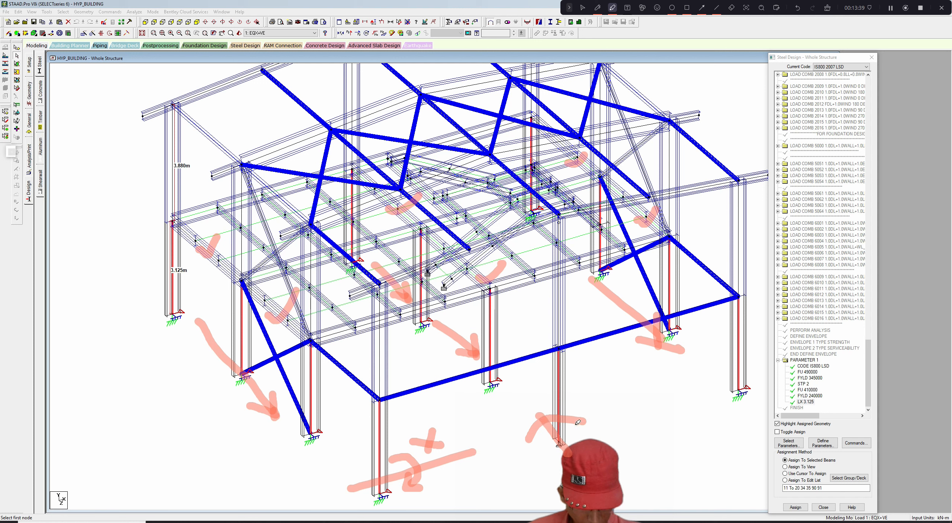
pyautogui.moveTo(582, 402); pyautogui.dragTo(587, 399)
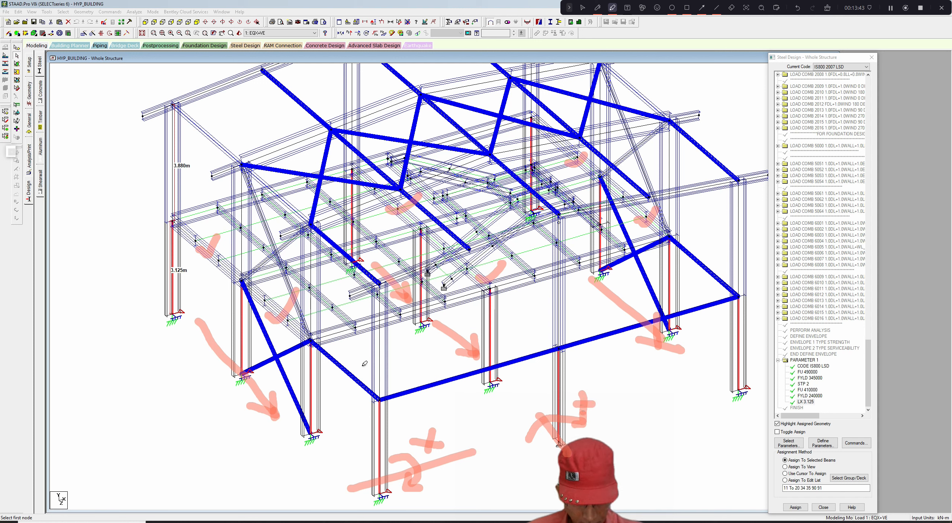
pyautogui.moveTo(363, 364); pyautogui.dragTo(401, 341)
pyautogui.moveTo(720, 256); pyautogui.dragTo(751, 235)
pyautogui.moveTo(700, 178)
pyautogui.mouseDown()
pyautogui.moveTo(711, 197)
pyautogui.moveTo(719, 182)
pyautogui.mouseUp()
pyautogui.moveTo(391, 277); pyautogui.dragTo(415, 265)
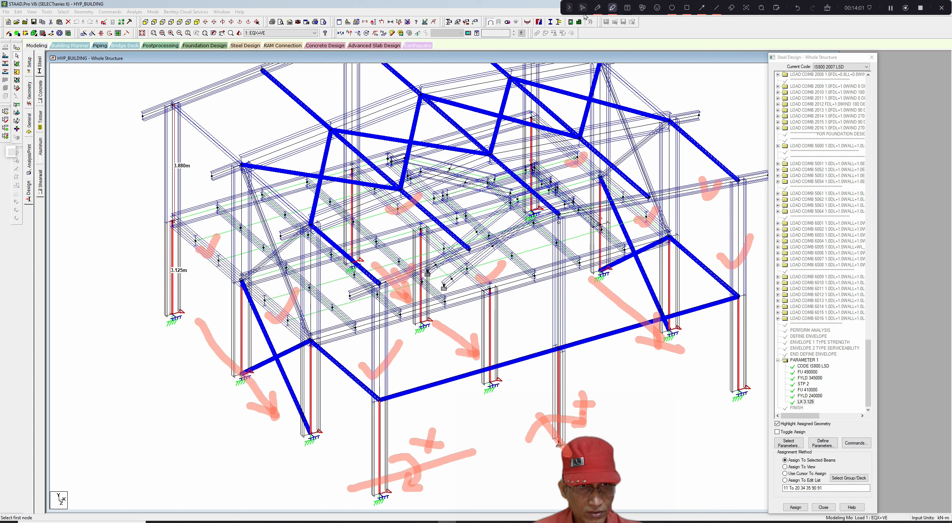
pyautogui.click(582, 8)
# - Add an LY effective length parameter of 3.125 m to Parameter 1 of the steel design definitions
pyautogui.click(823, 442)
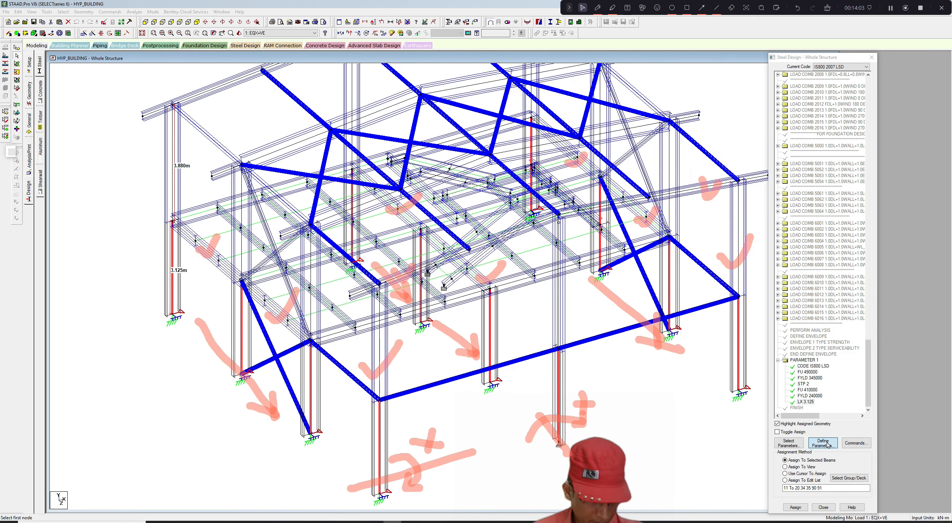
pyautogui.moveTo(415, 256); pyautogui.dragTo(416, 280)
pyautogui.click(374, 299)
pyautogui.press('Tab')
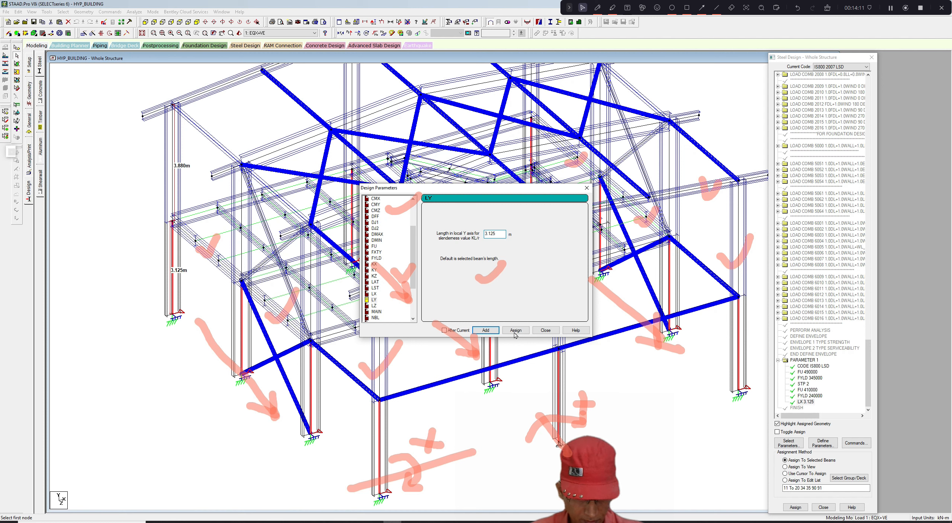
pyautogui.click(516, 331)
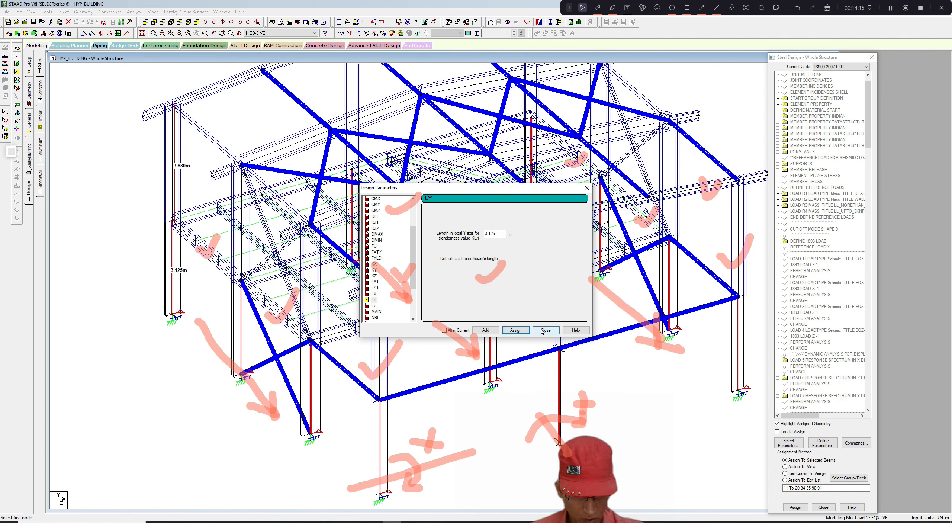
pyautogui.click(543, 332)
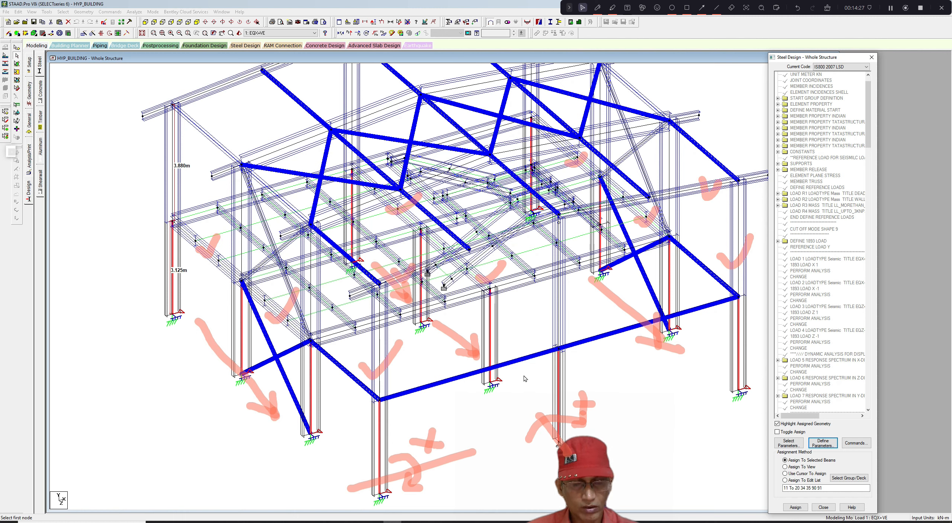
# - Assign the LY 3.125 parameter to column segments with the cursor and save the modified structure
pyautogui.click(828, 10)
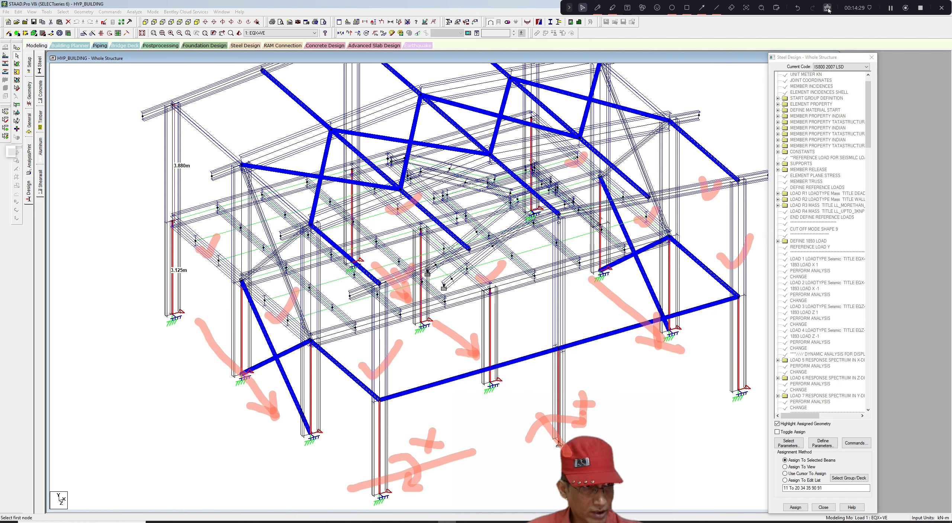
pyautogui.moveTo(510, 373); pyautogui.dragTo(502, 364, button='middle')
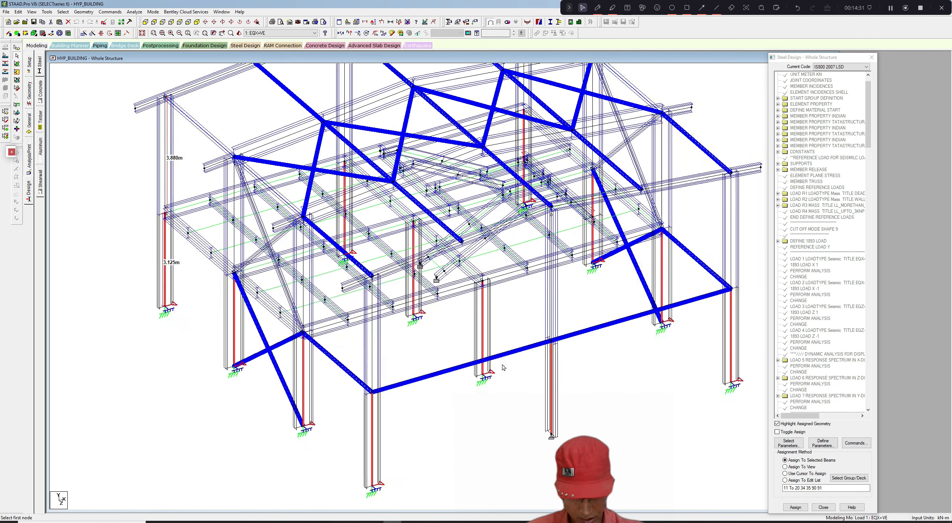
pyautogui.scroll(1, 502, 365)
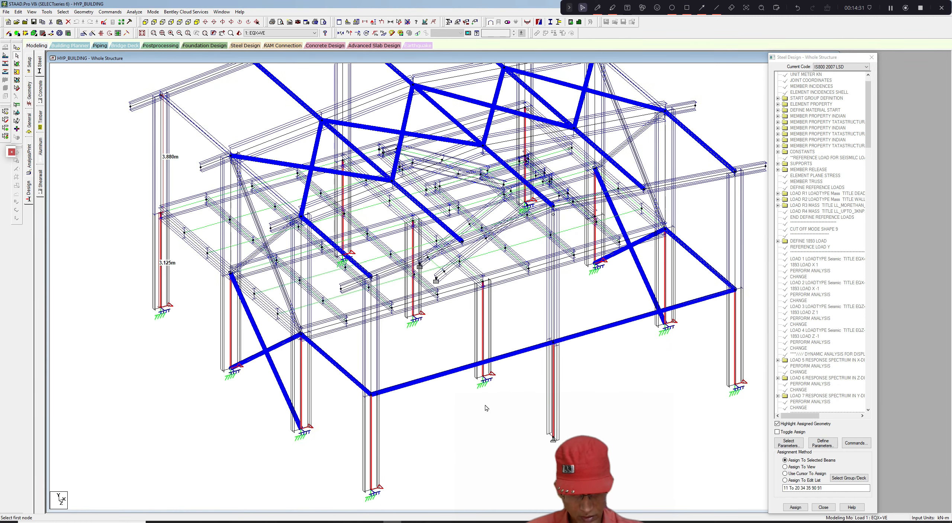
pyautogui.click(496, 343)
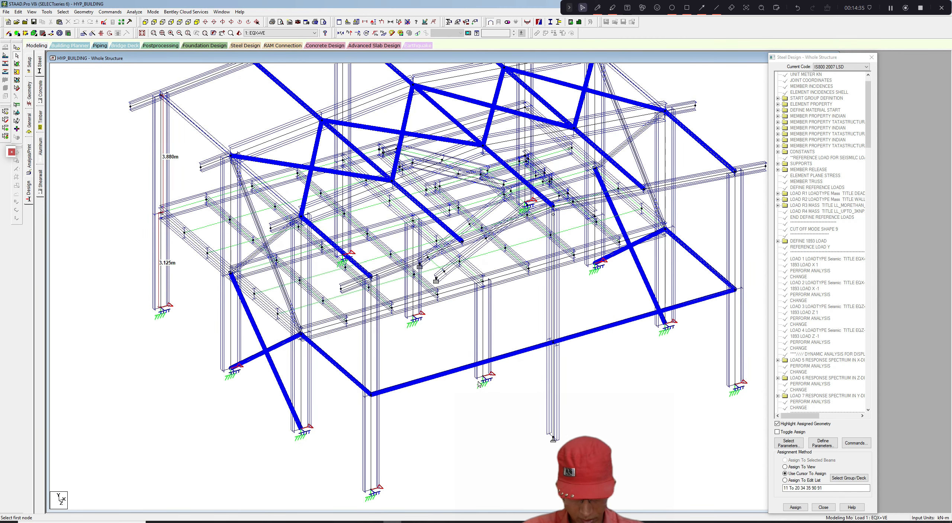
pyautogui.click(474, 279)
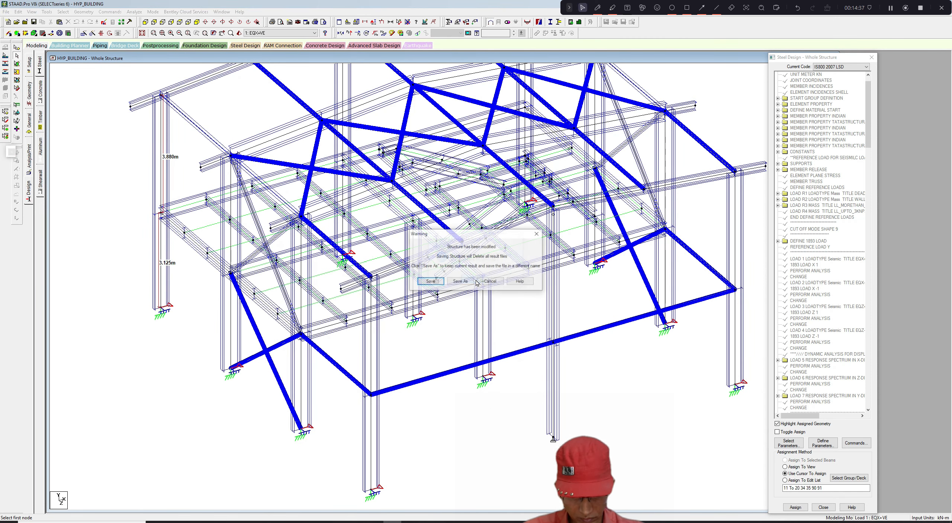
pyautogui.click(429, 283)
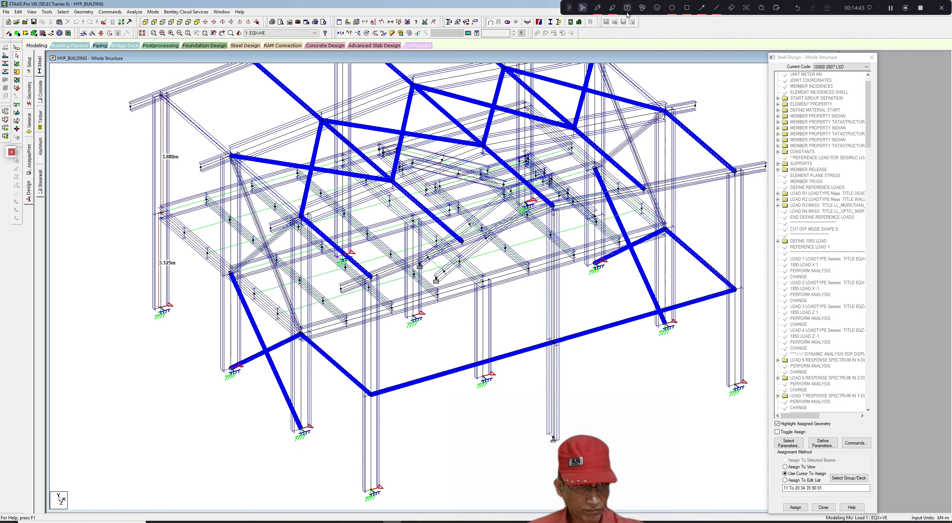
pyautogui.click(598, 8)
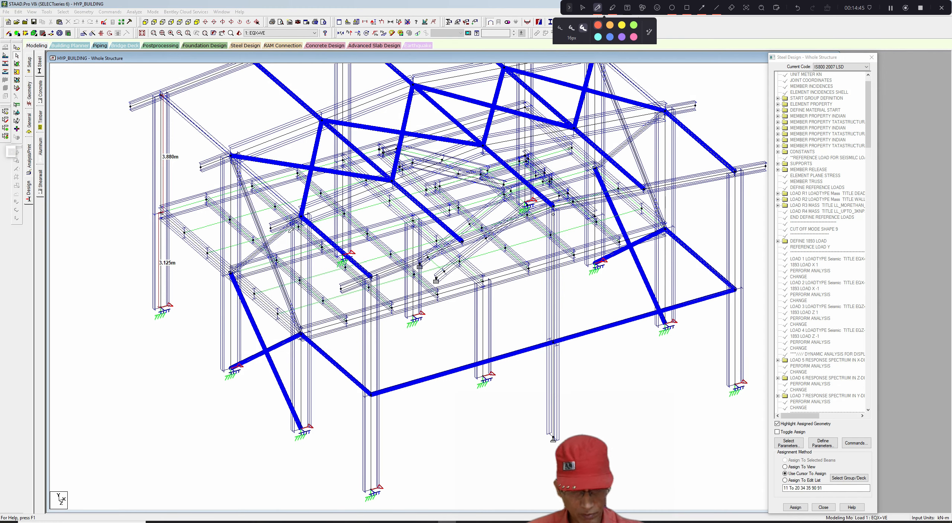
pyautogui.moveTo(147, 276); pyautogui.dragTo(179, 280)
pyautogui.moveTo(198, 343); pyautogui.dragTo(244, 321)
pyautogui.moveTo(271, 399); pyautogui.dragTo(317, 380)
pyautogui.moveTo(347, 454); pyautogui.dragTo(396, 438)
pyautogui.moveTo(738, 364)
pyautogui.mouseDown()
pyautogui.moveTo(757, 371)
pyautogui.moveTo(765, 347)
pyautogui.mouseUp()
pyautogui.moveTo(631, 286)
pyautogui.mouseDown()
pyautogui.moveTo(644, 294)
pyautogui.moveTo(665, 275)
pyautogui.mouseUp()
pyautogui.moveTo(571, 238); pyautogui.dragTo(608, 217)
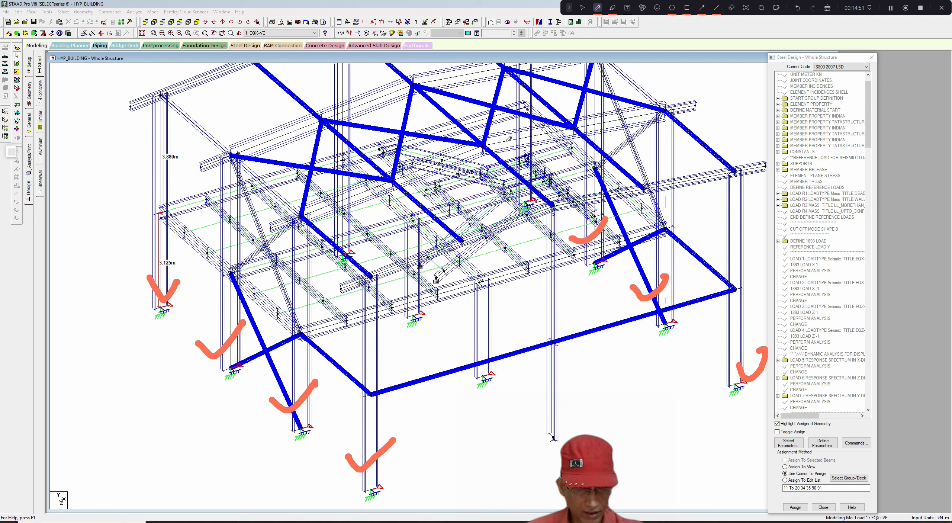
pyautogui.moveTo(503, 155); pyautogui.dragTo(524, 146)
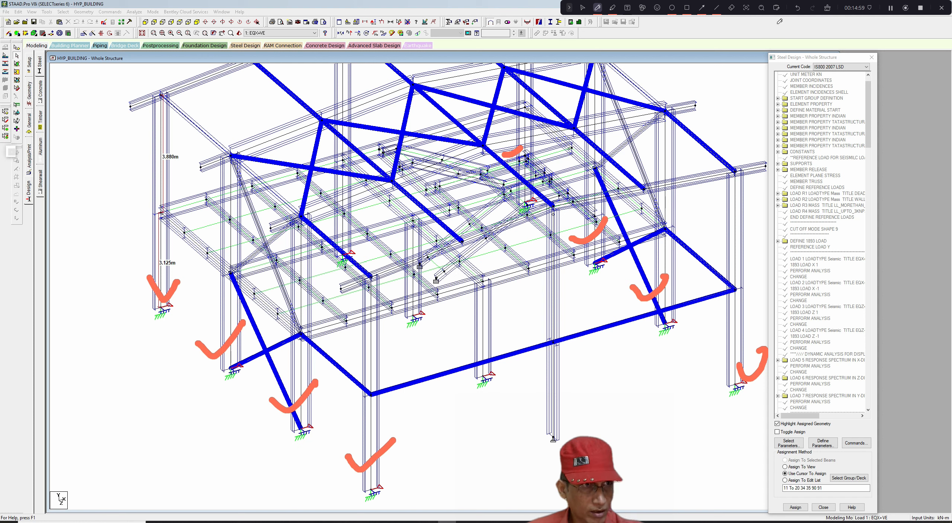
pyautogui.click(828, 8)
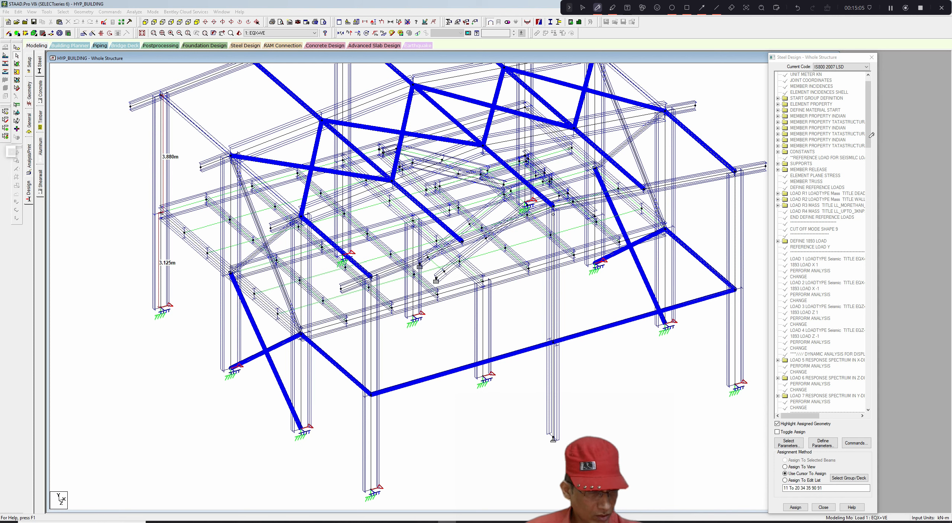
pyautogui.click(583, 7)
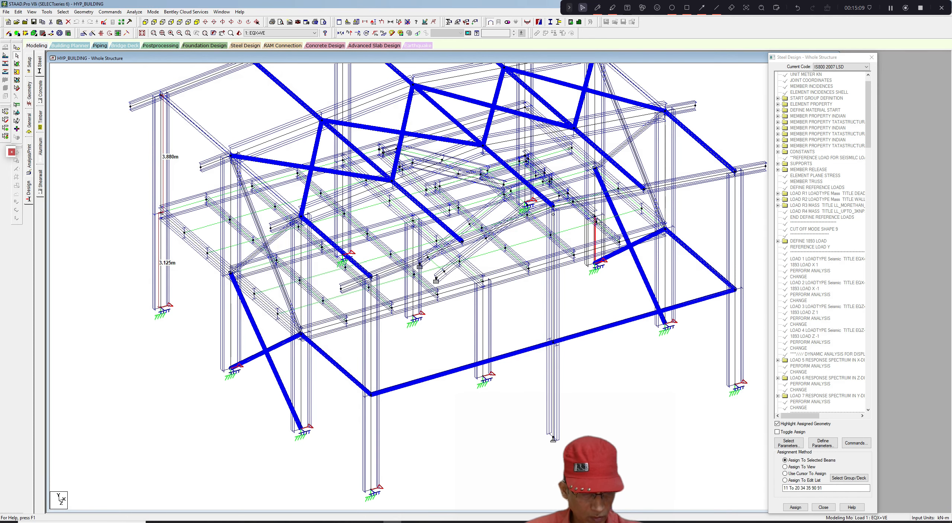
# - Select an upper-storey column segment and pick the LY 3.125 parameter in Parameter 1
pyautogui.click(595, 238)
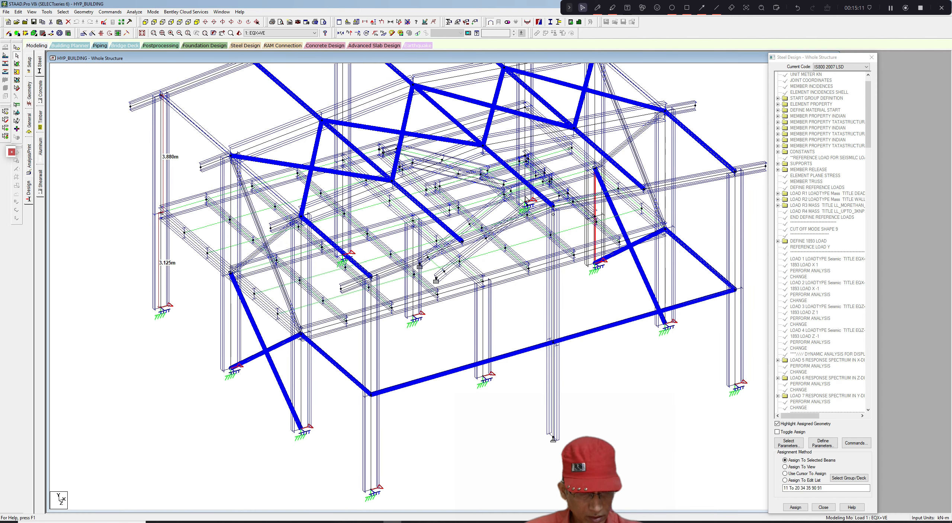
pyautogui.keyDown('ctrl'); pyautogui.click(526, 171); pyautogui.keyUp('ctrl')
pyautogui.keyDown('ctrl'); pyautogui.click(526, 136); pyautogui.keyUp('ctrl')
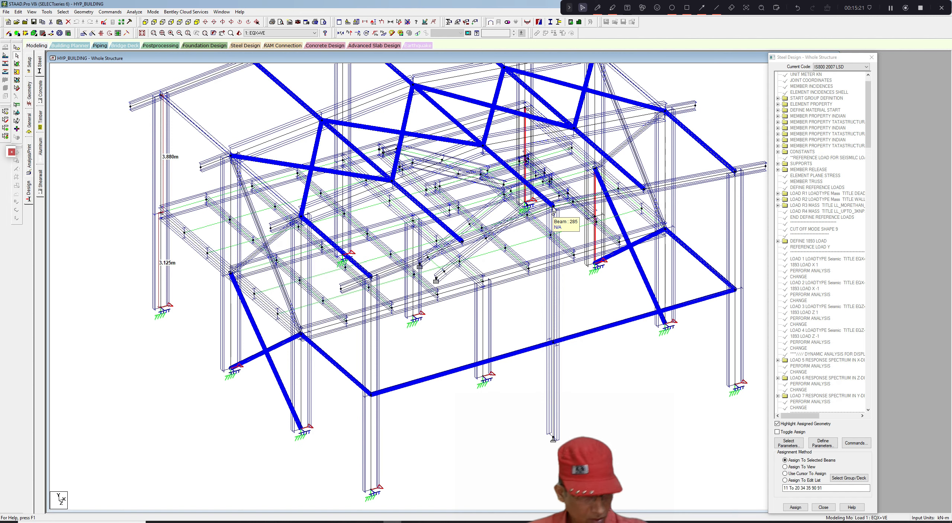
pyautogui.click(868, 138)
pyautogui.moveTo(868, 138); pyautogui.dragTo(869, 398)
pyautogui.click(807, 402)
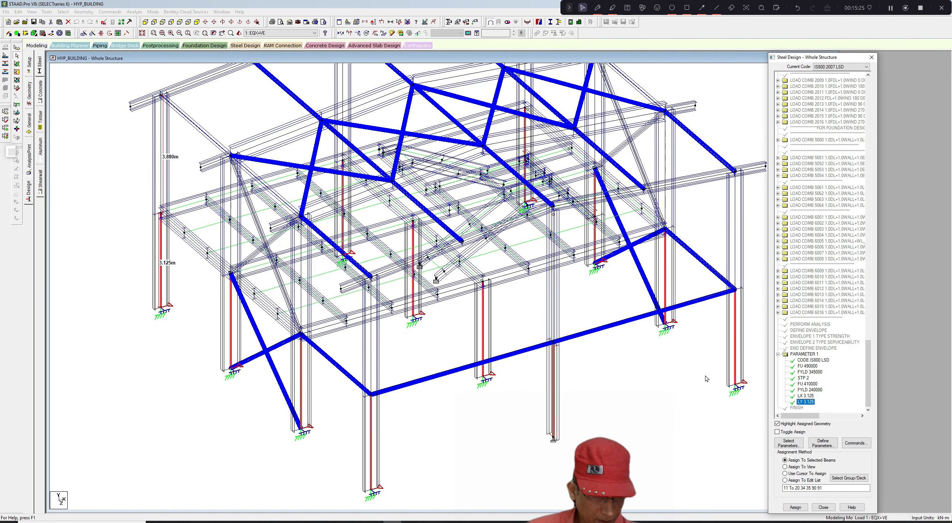
# - Select the two upper-storey column segments and toggle the LY 3.125 assignment off them
pyautogui.scroll(3, 709, 379)
pyautogui.click(662, 368)
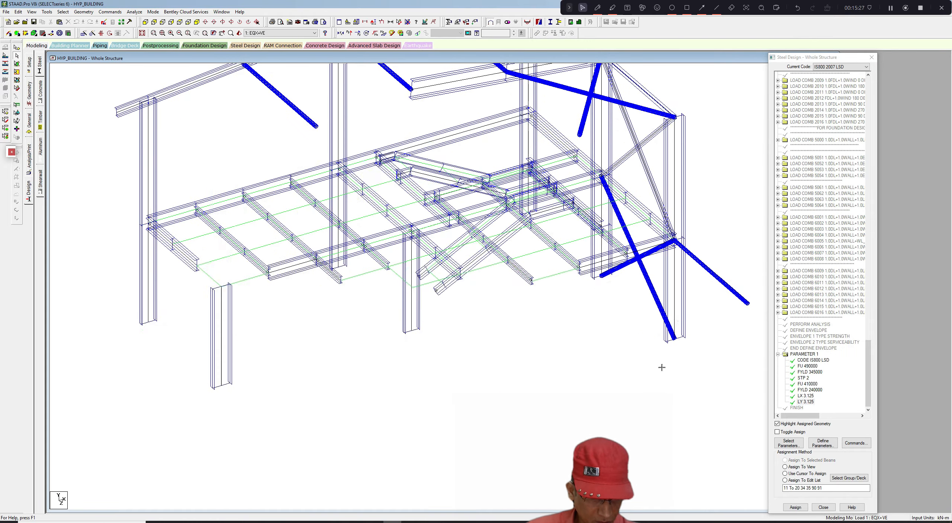
pyautogui.click(602, 251)
pyautogui.keyDown('ctrl'); pyautogui.click(601, 203); pyautogui.keyUp('ctrl')
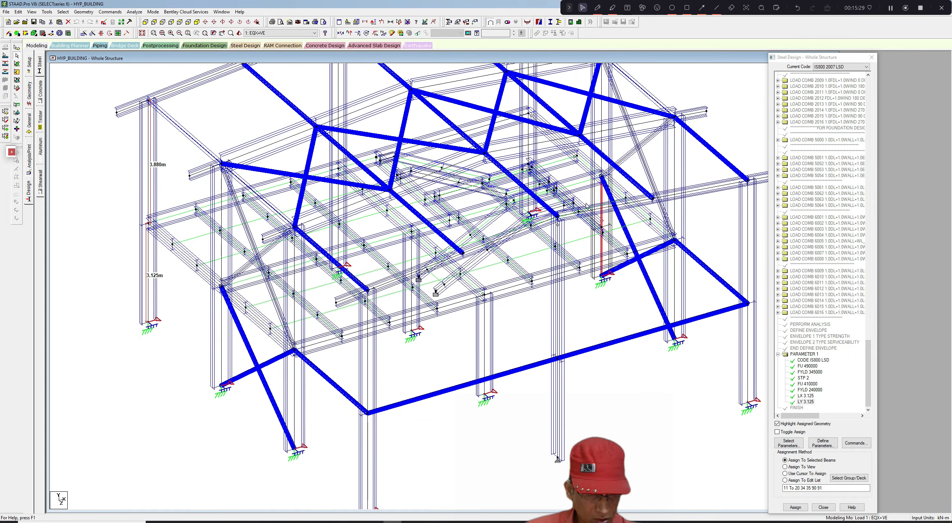
pyautogui.scroll(1, 580, 206)
pyautogui.keyDown('ctrl'); pyautogui.click(530, 206); pyautogui.keyUp('ctrl')
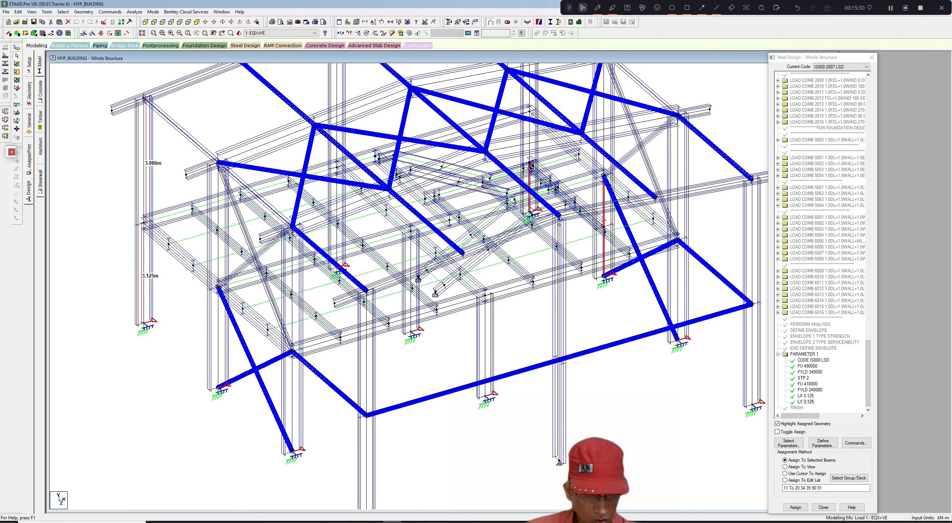
pyautogui.keyDown('ctrl'); pyautogui.click(529, 145); pyautogui.keyUp('ctrl')
pyautogui.keyDown('ctrl'); pyautogui.click(511, 150); pyautogui.keyUp('ctrl')
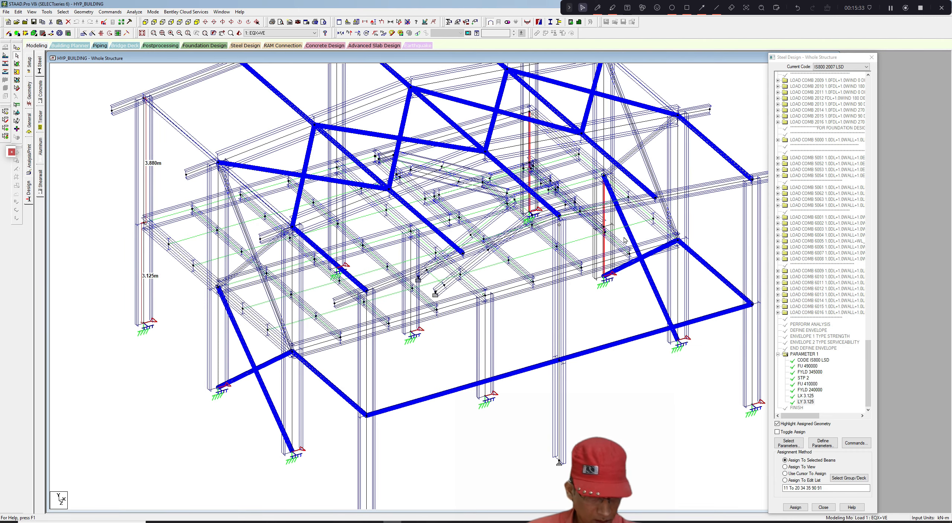
pyautogui.click(778, 432)
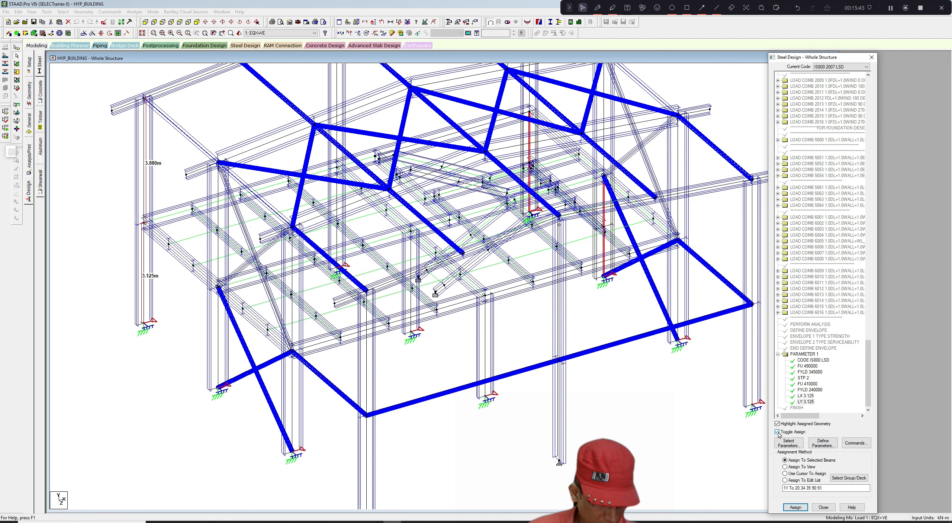
pyautogui.click(796, 507)
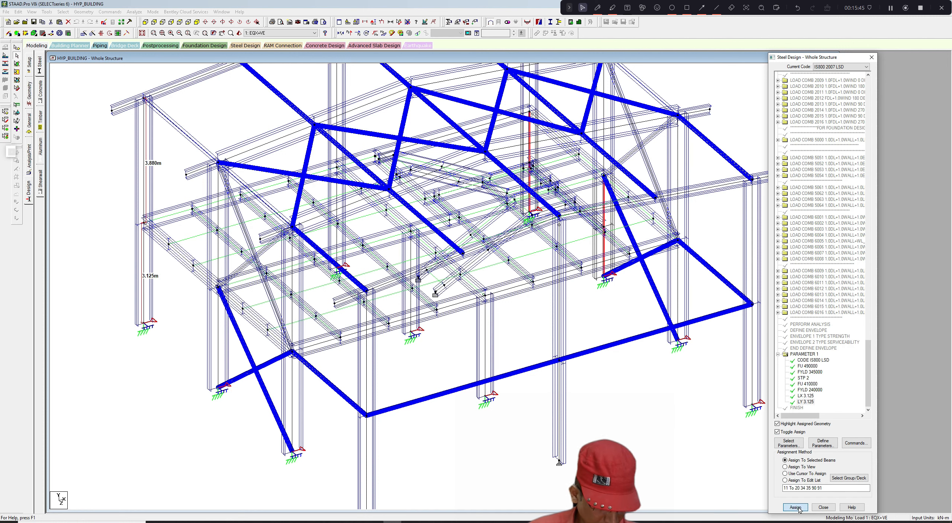
# - Assign the LY 3.125 parameter to the selected lower-storey column segments
pyautogui.click(841, 303)
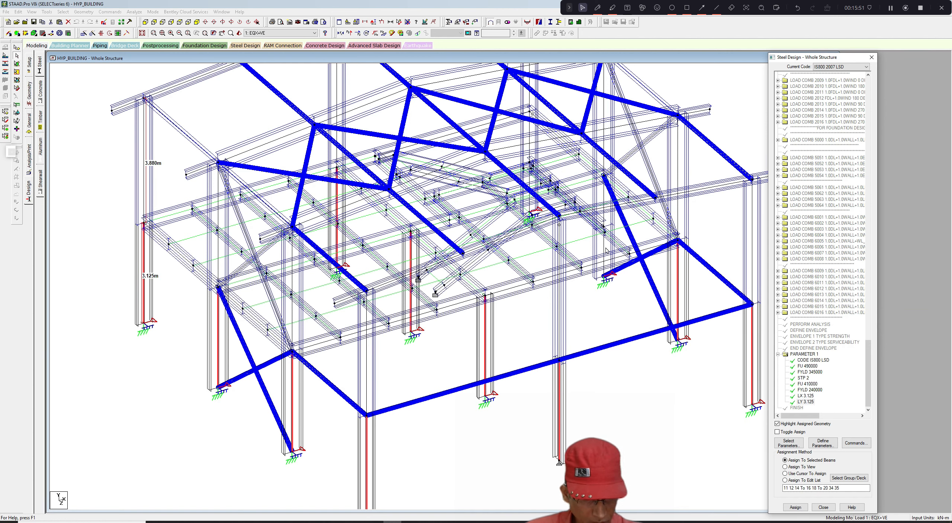
# - Select the two upper-storey column segments and assign them a new LY effective length parameter of 1.563 m
pyautogui.click(607, 201)
pyautogui.keyDown('ctrl'); pyautogui.click(527, 156); pyautogui.keyUp('ctrl')
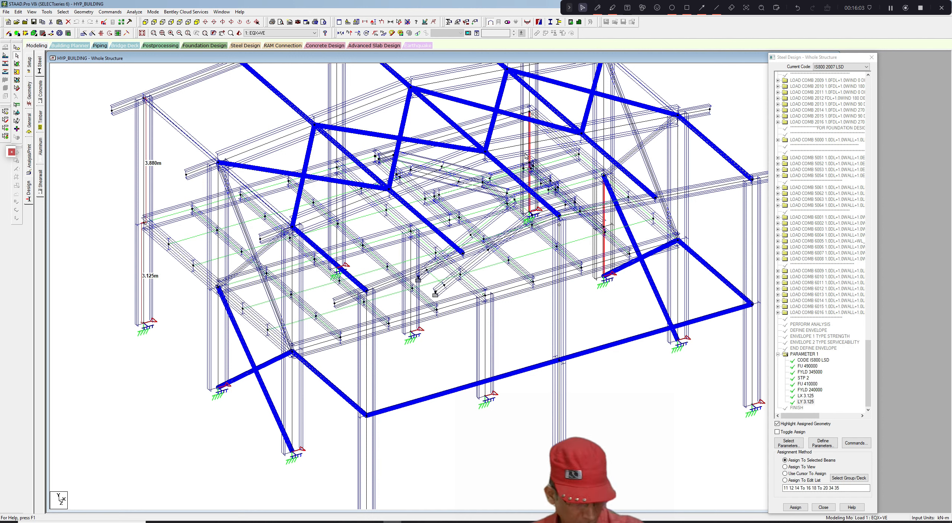
pyautogui.click(826, 444)
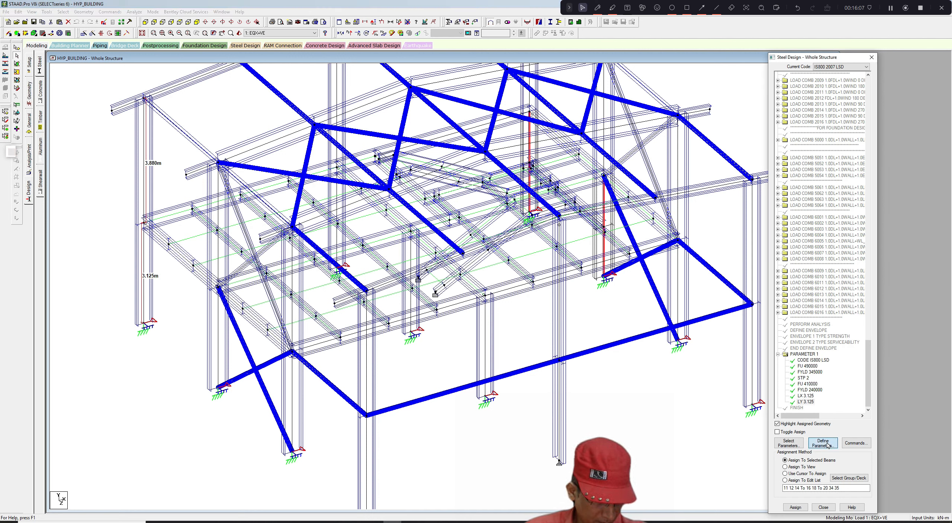
pyautogui.moveTo(414, 265); pyautogui.dragTo(412, 297)
pyautogui.click(374, 278)
pyautogui.doubleClick(487, 234)
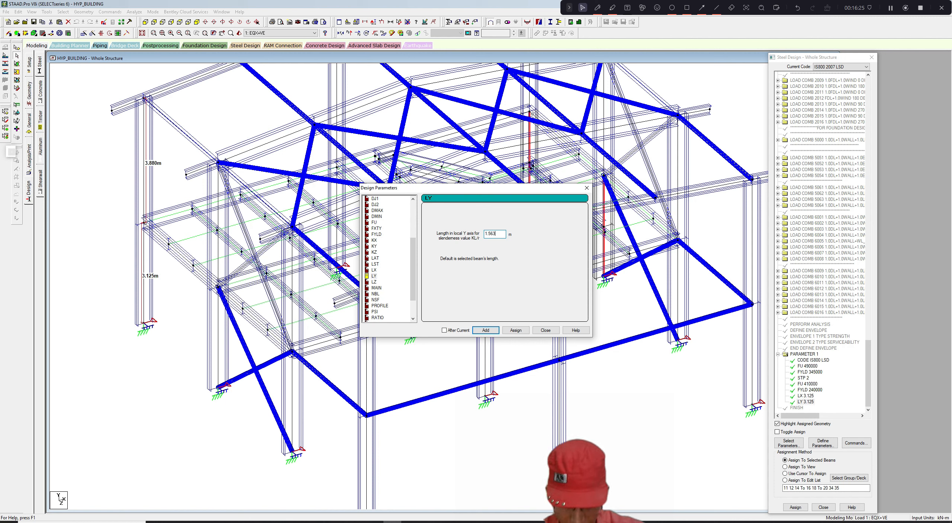
pyautogui.click(516, 330)
pyautogui.click(545, 330)
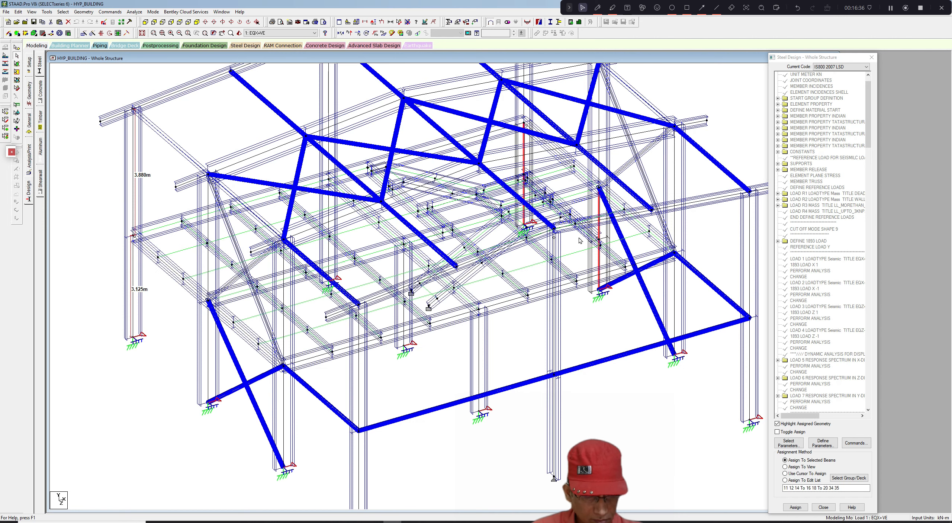
# - Switch the steel design assignment method to Use Cursor To Assign
pyautogui.moveTo(579, 238); pyautogui.dragTo(580, 234, button='middle')
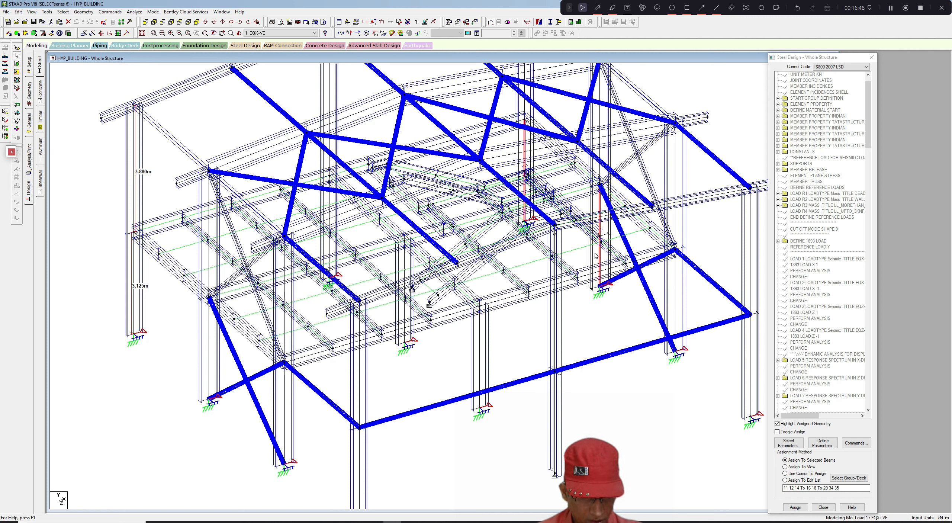
pyautogui.moveTo(866, 135); pyautogui.dragTo(867, 138)
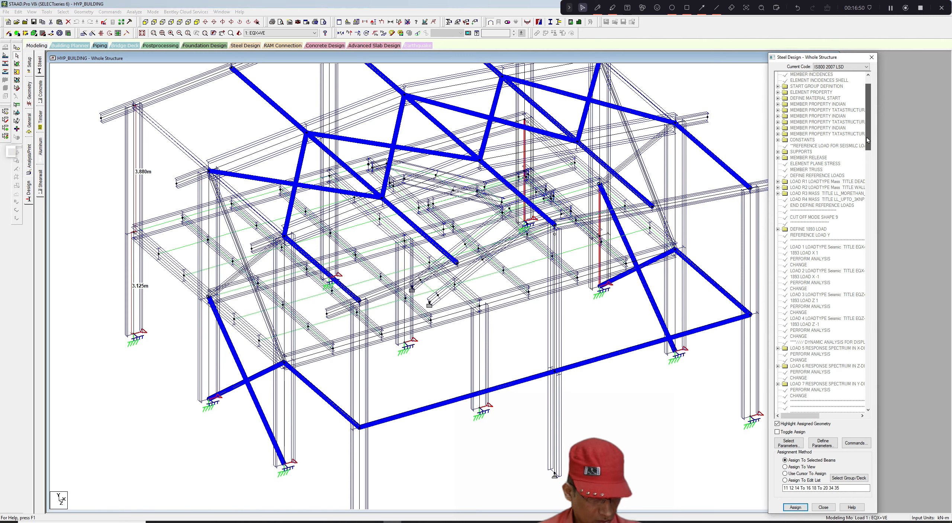
pyautogui.click(659, 382)
pyautogui.scroll(-1, 659, 382)
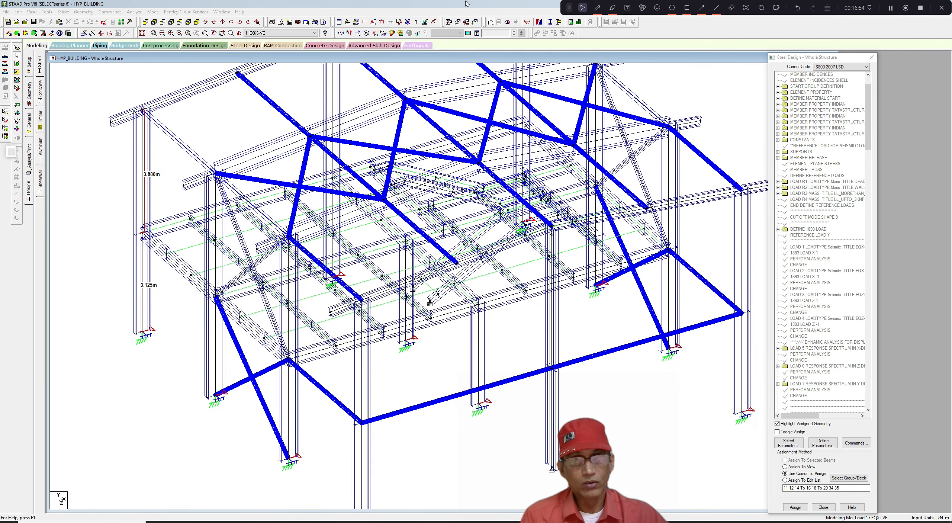
pyautogui.click(702, 8)
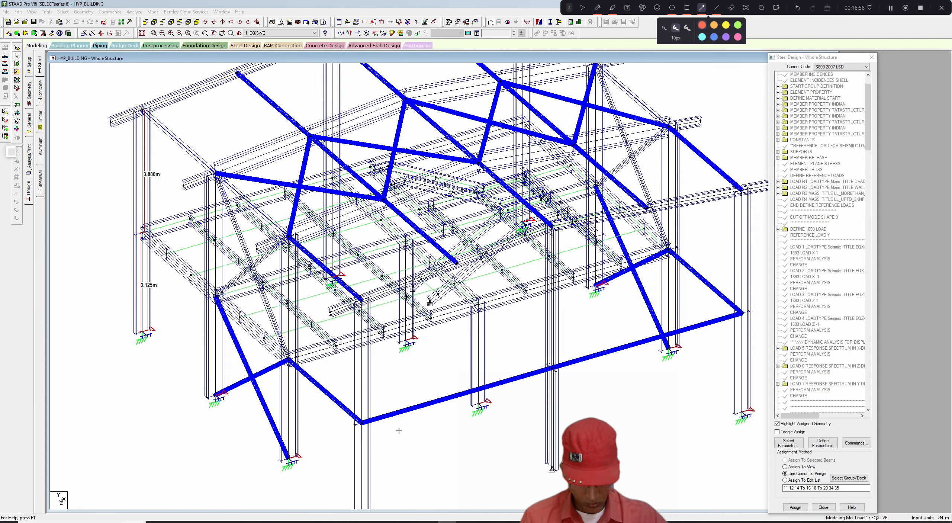
pyautogui.click(597, 8)
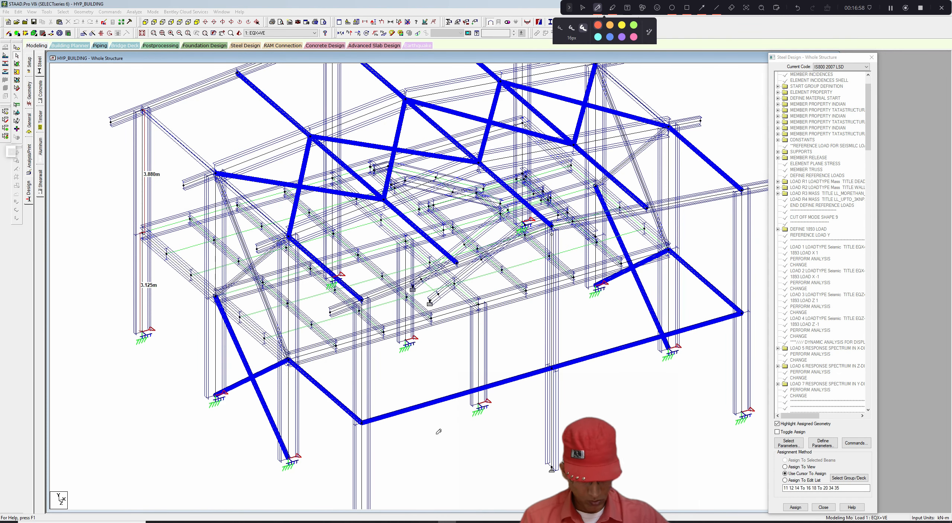
pyautogui.moveTo(410, 461); pyautogui.dragTo(706, 382)
pyautogui.moveTo(648, 374)
pyautogui.mouseDown()
pyautogui.moveTo(701, 378)
pyautogui.moveTo(686, 405)
pyautogui.mouseUp()
pyautogui.moveTo(535, 387)
pyautogui.mouseDown()
pyautogui.moveTo(538, 393)
pyautogui.moveTo(584, 333)
pyautogui.moveTo(583, 286)
pyautogui.mouseUp()
pyautogui.moveTo(518, 331)
pyautogui.mouseDown()
pyautogui.moveTo(516, 346)
pyautogui.moveTo(543, 355)
pyautogui.moveTo(538, 302)
pyautogui.moveTo(550, 316)
pyautogui.moveTo(576, 273)
pyautogui.moveTo(610, 305)
pyautogui.moveTo(607, 273)
pyautogui.mouseUp()
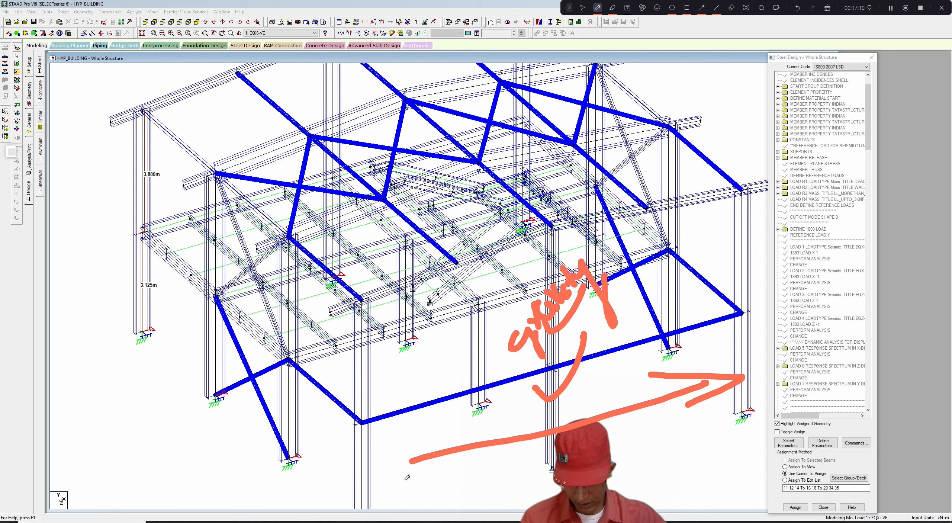
pyautogui.moveTo(159, 306)
pyautogui.mouseDown()
pyautogui.moveTo(354, 238)
pyautogui.moveTo(399, 234)
pyautogui.mouseUp()
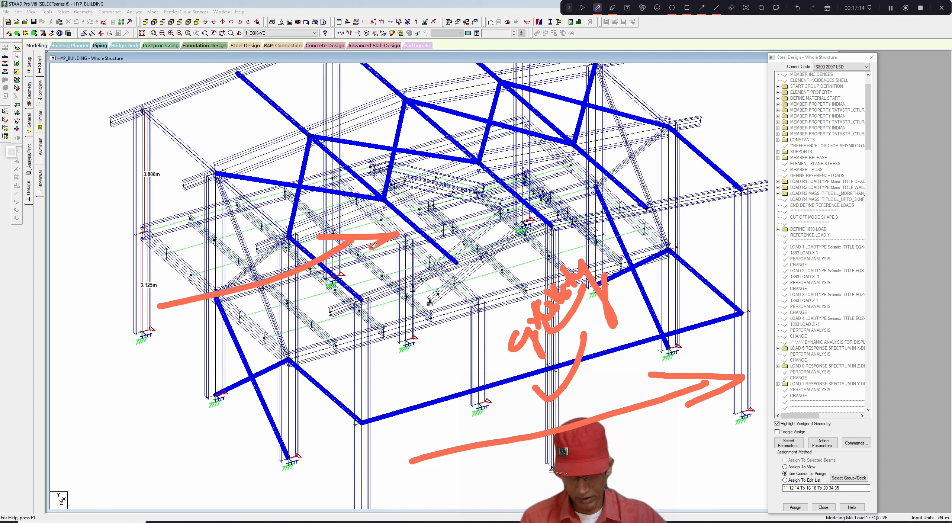
pyautogui.moveTo(337, 238); pyautogui.dragTo(357, 256)
pyautogui.moveTo(142, 298)
pyautogui.mouseDown()
pyautogui.moveTo(153, 220)
pyautogui.moveTo(179, 222)
pyautogui.moveTo(592, 98)
pyautogui.mouseUp()
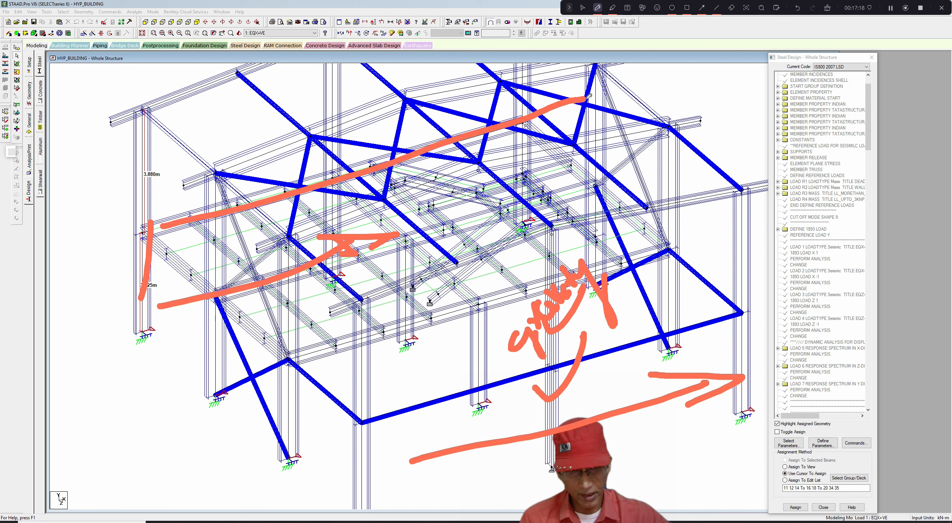
pyautogui.moveTo(523, 126); pyautogui.dragTo(520, 202)
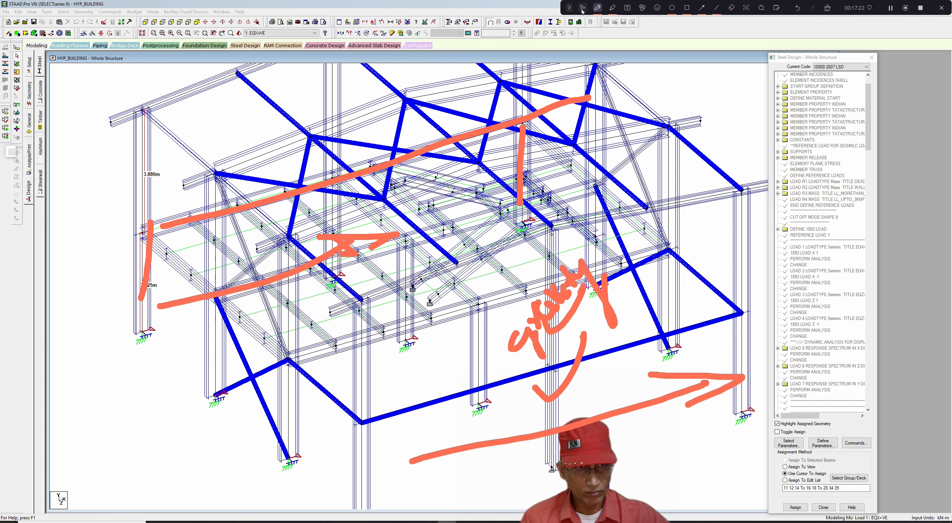
pyautogui.click(827, 8)
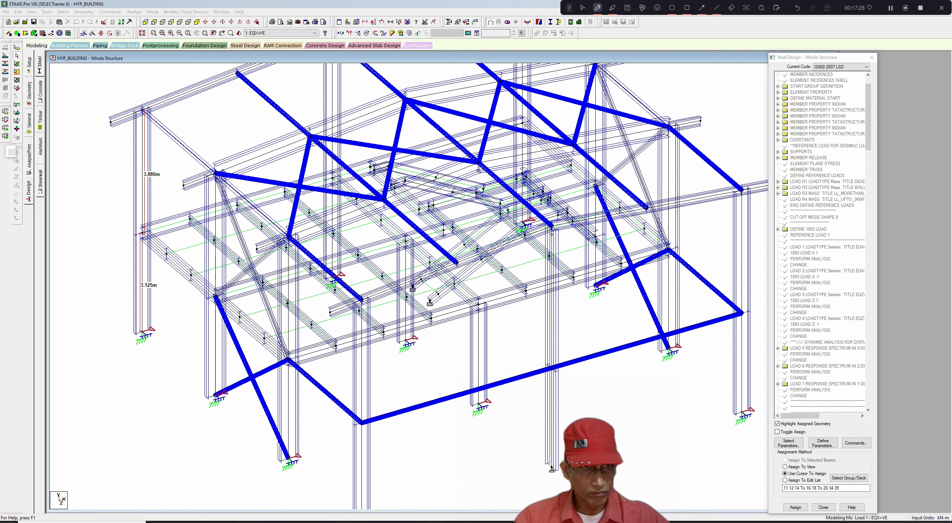
pyautogui.click(582, 8)
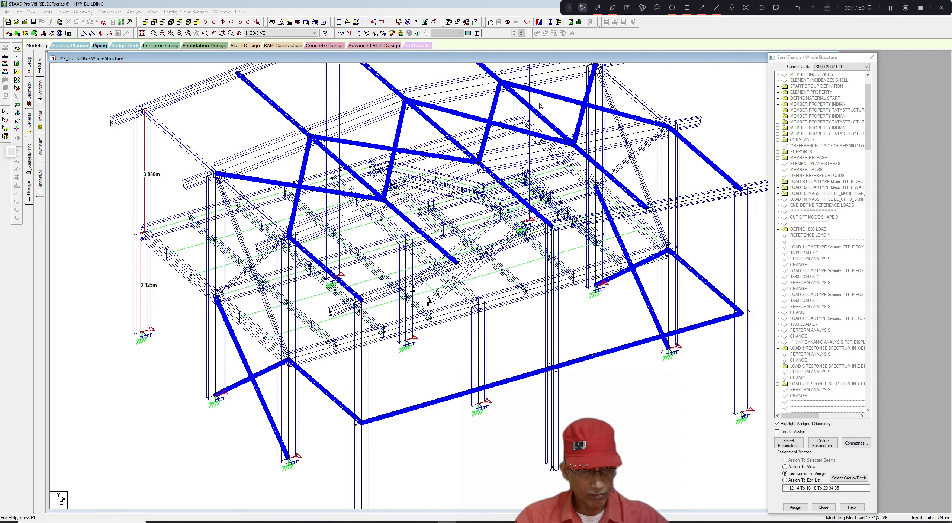
pyautogui.scroll(-4, 538, 120)
pyautogui.moveTo(531, 130); pyautogui.dragTo(509, 142, button='middle')
pyautogui.click(597, 8)
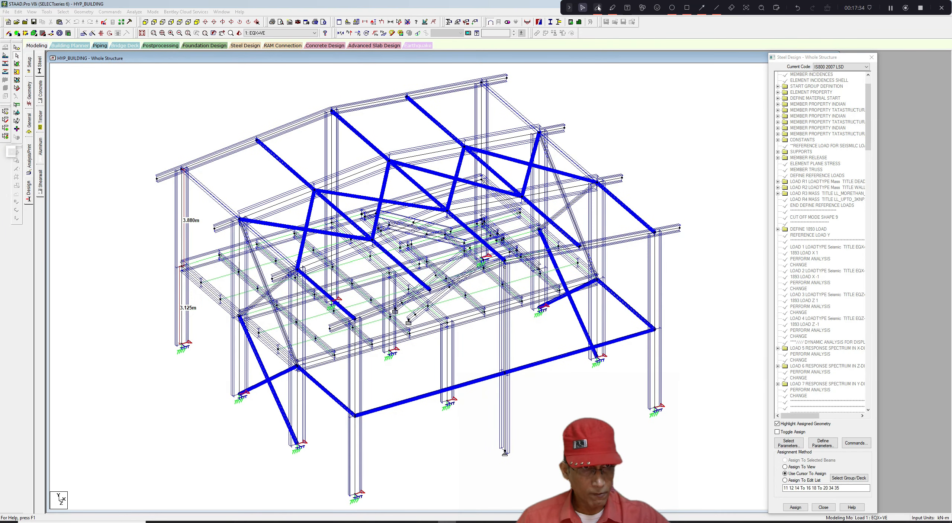
pyautogui.moveTo(176, 174)
pyautogui.mouseDown()
pyautogui.moveTo(178, 338)
pyautogui.moveTo(238, 146)
pyautogui.moveTo(366, 97)
pyautogui.moveTo(476, 78)
pyautogui.moveTo(483, 246)
pyautogui.mouseUp()
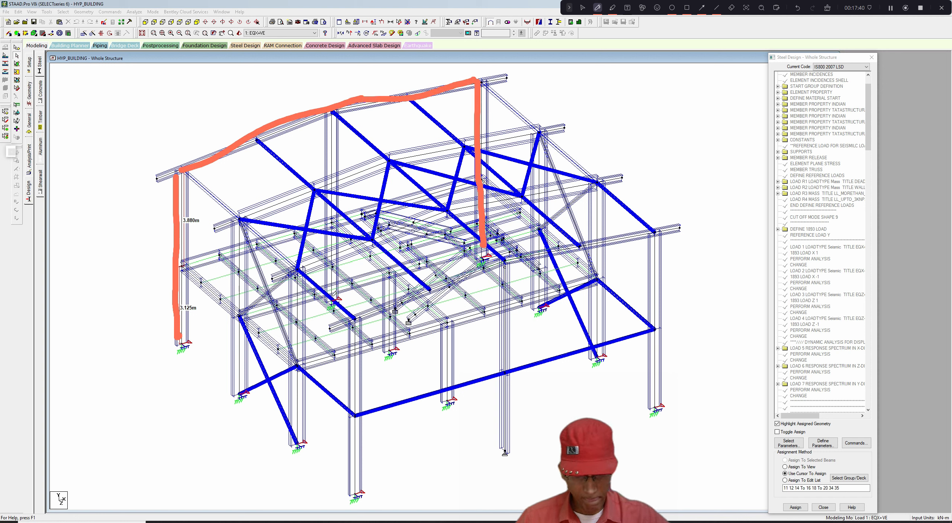
pyautogui.moveTo(333, 296); pyautogui.dragTo(334, 131)
pyautogui.moveTo(184, 263); pyautogui.dragTo(480, 182)
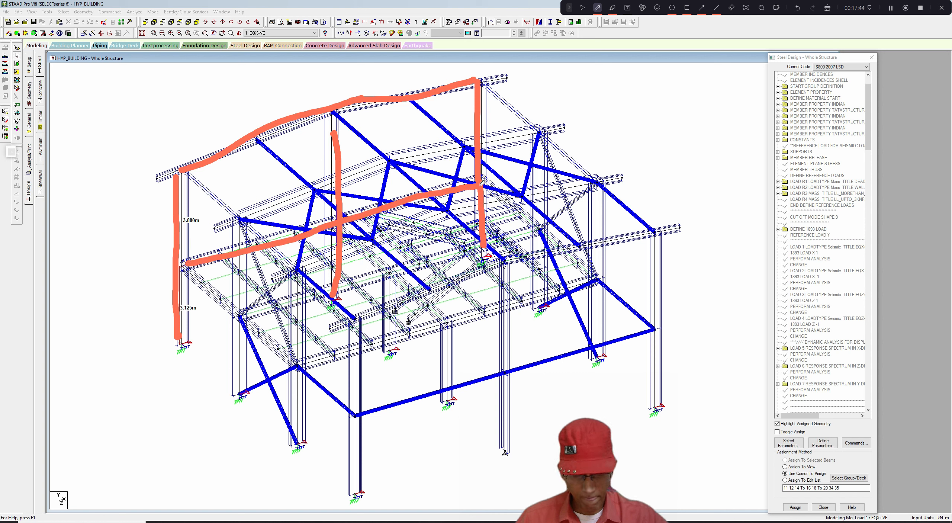
pyautogui.moveTo(355, 482)
pyautogui.mouseDown()
pyautogui.moveTo(359, 316)
pyautogui.moveTo(515, 256)
pyautogui.moveTo(576, 257)
pyautogui.moveTo(659, 244)
pyautogui.moveTo(657, 233)
pyautogui.moveTo(661, 412)
pyautogui.mouseUp()
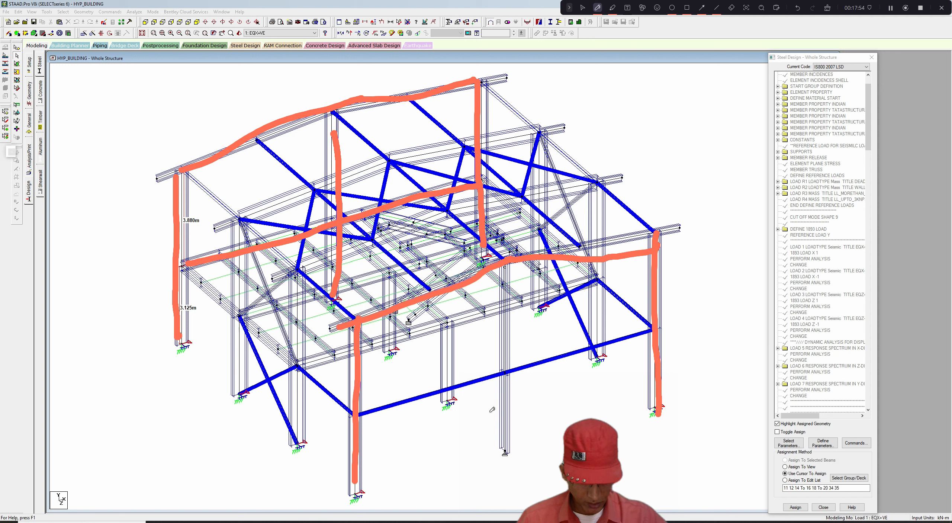
pyautogui.moveTo(488, 410)
pyautogui.mouseDown()
pyautogui.moveTo(497, 428)
pyautogui.moveTo(522, 380)
pyautogui.mouseUp()
pyautogui.moveTo(486, 338)
pyautogui.mouseDown()
pyautogui.moveTo(495, 345)
pyautogui.moveTo(522, 316)
pyautogui.mouseUp()
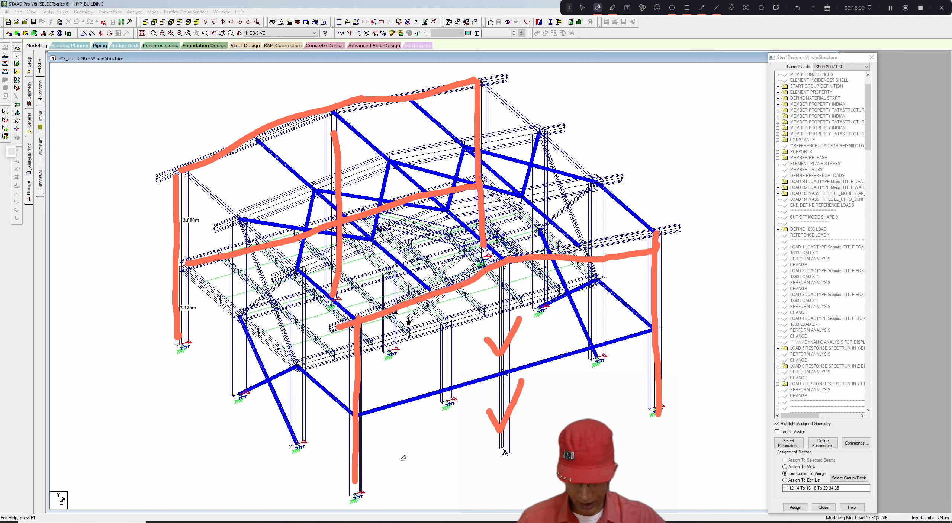
pyautogui.moveTo(401, 460)
pyautogui.mouseDown()
pyautogui.moveTo(459, 436)
pyautogui.moveTo(442, 459)
pyautogui.mouseUp()
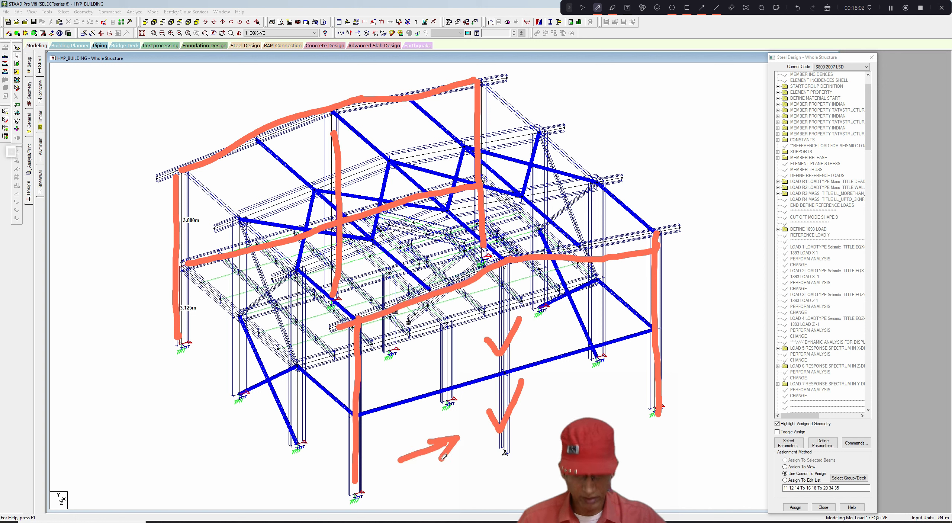
pyautogui.moveTo(302, 433)
pyautogui.mouseDown()
pyautogui.moveTo(303, 271)
pyautogui.moveTo(593, 189)
pyautogui.mouseUp()
pyautogui.moveTo(594, 188); pyautogui.dragTo(596, 336)
pyautogui.moveTo(318, 364); pyautogui.dragTo(587, 286)
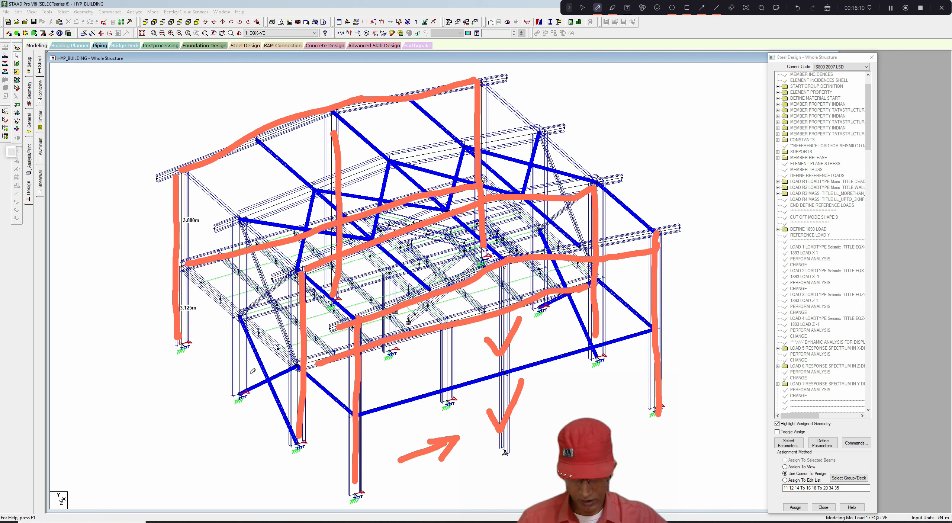
pyautogui.moveTo(244, 345)
pyautogui.mouseDown()
pyautogui.moveTo(249, 220)
pyautogui.moveTo(402, 154)
pyautogui.moveTo(544, 137)
pyautogui.moveTo(542, 294)
pyautogui.mouseUp()
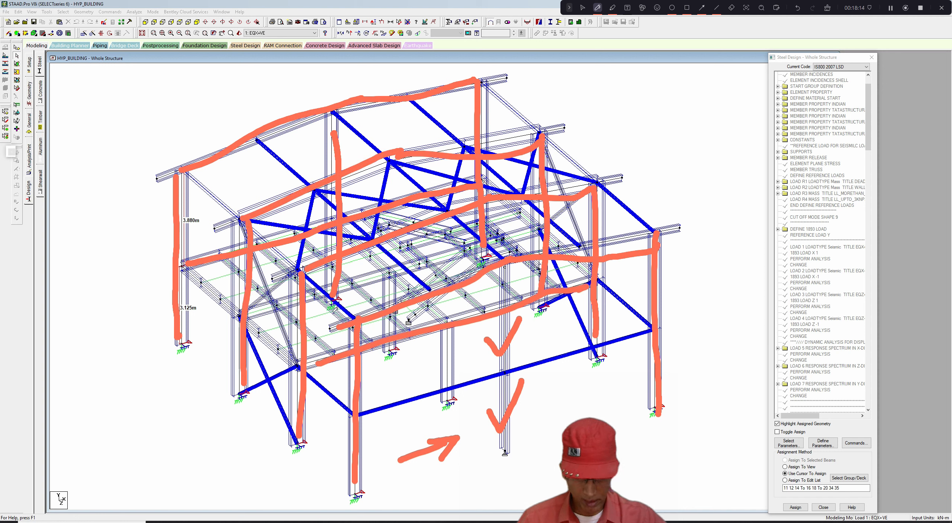
pyautogui.moveTo(247, 312); pyautogui.dragTo(545, 227)
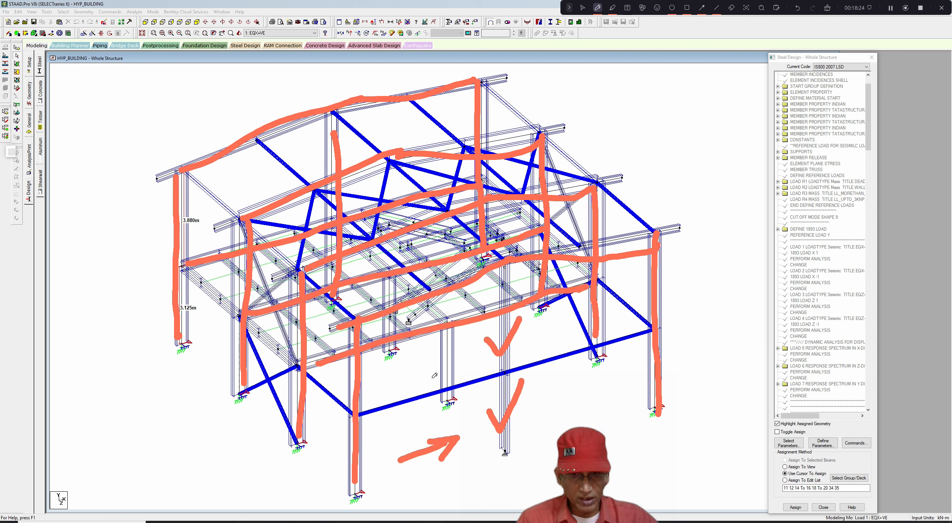
pyautogui.click(827, 7)
pyautogui.moveTo(173, 313); pyautogui.dragTo(192, 314)
pyautogui.moveTo(228, 351); pyautogui.dragTo(243, 347)
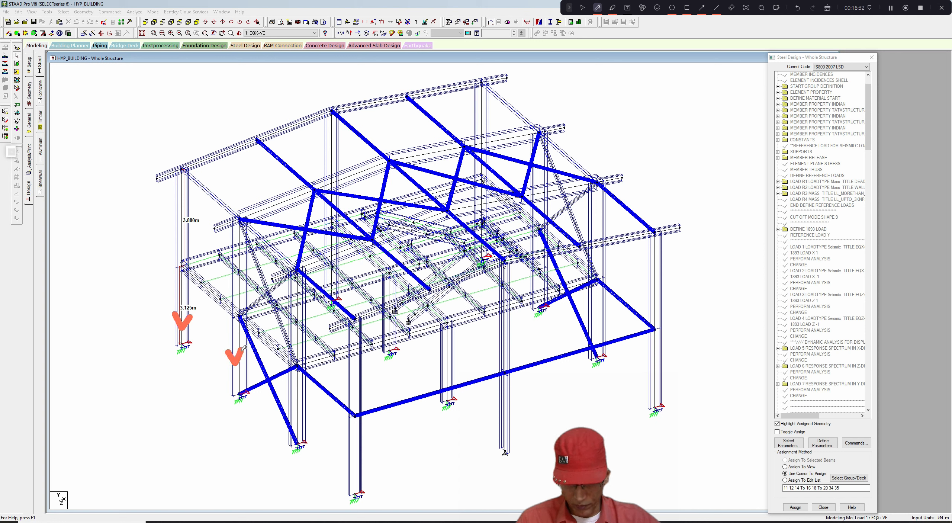
pyautogui.moveTo(291, 402); pyautogui.dragTo(309, 400)
pyautogui.moveTo(431, 360); pyautogui.dragTo(461, 352)
pyautogui.moveTo(380, 323)
pyautogui.mouseDown()
pyautogui.moveTo(385, 331)
pyautogui.moveTo(392, 320)
pyautogui.mouseUp()
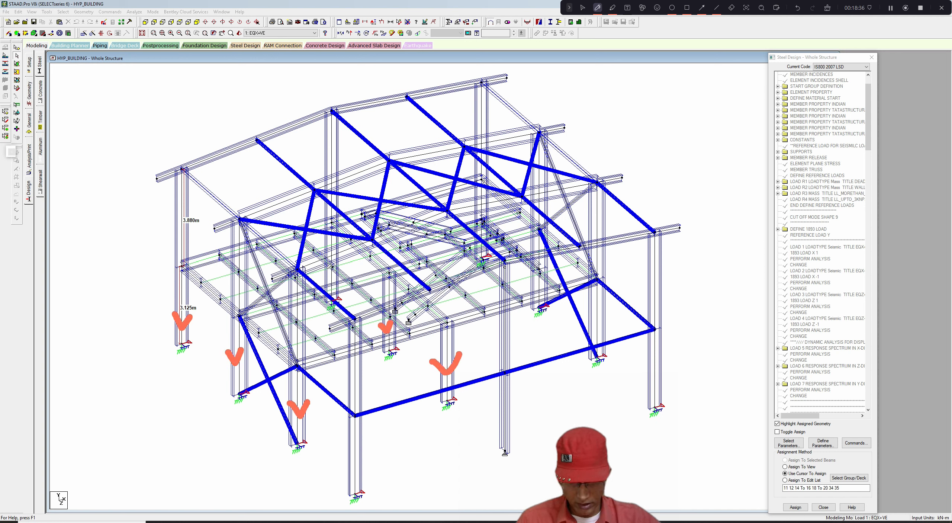
pyautogui.moveTo(323, 271)
pyautogui.mouseDown()
pyautogui.moveTo(329, 280)
pyautogui.moveTo(339, 265)
pyautogui.mouseUp()
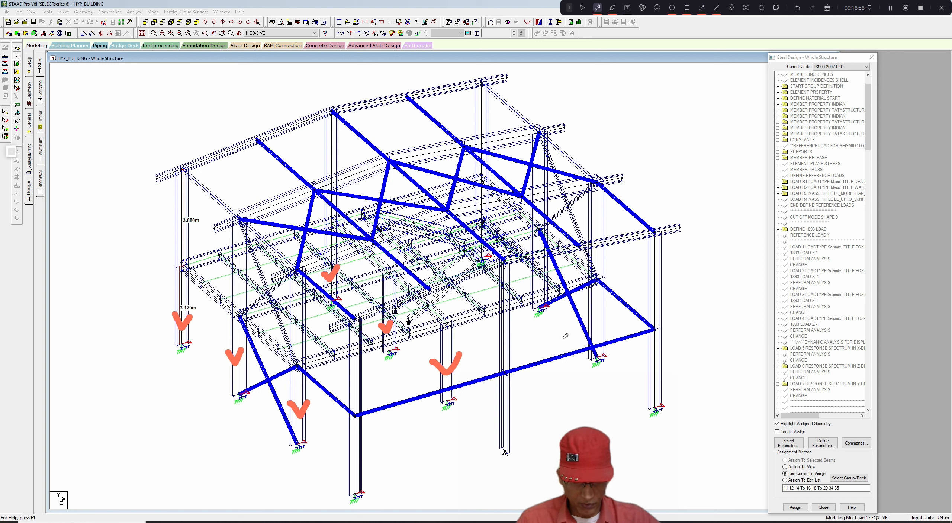
pyautogui.moveTo(591, 316)
pyautogui.mouseDown()
pyautogui.moveTo(598, 328)
pyautogui.moveTo(611, 314)
pyautogui.mouseUp()
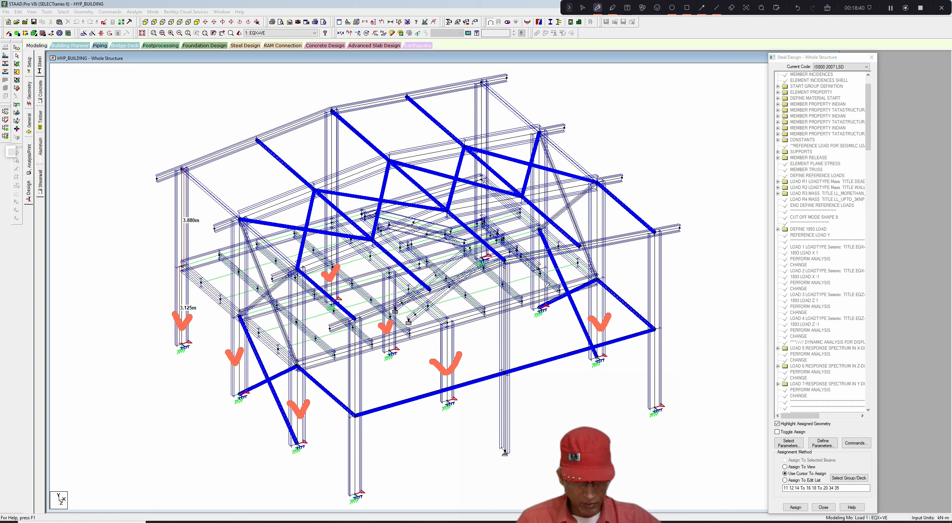
pyautogui.moveTo(530, 284); pyautogui.dragTo(542, 281)
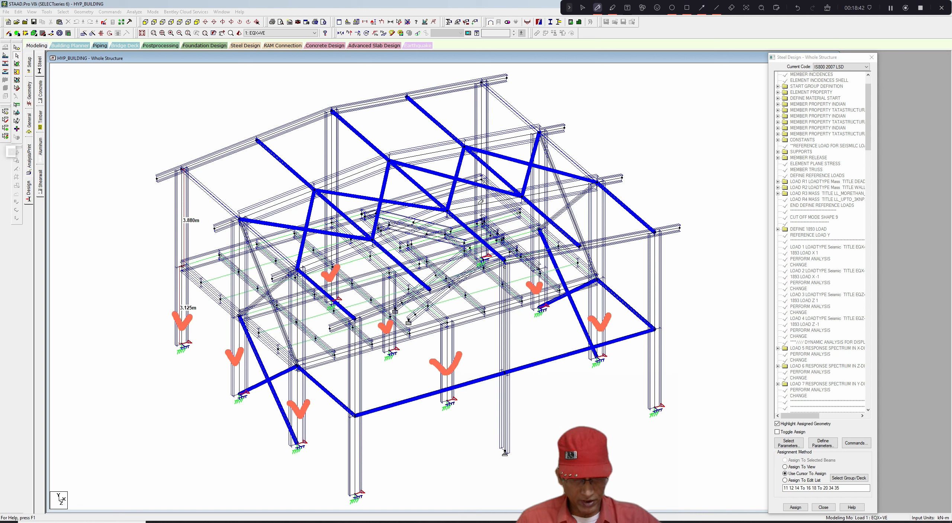
pyautogui.moveTo(471, 195); pyautogui.dragTo(485, 190)
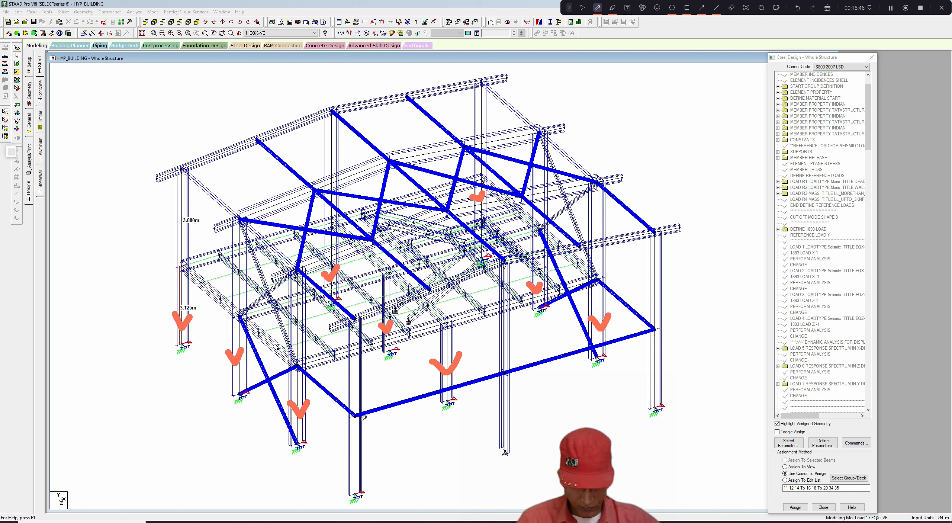
pyautogui.moveTo(360, 409)
pyautogui.mouseDown()
pyautogui.moveTo(366, 417)
pyautogui.moveTo(372, 405)
pyautogui.mouseUp()
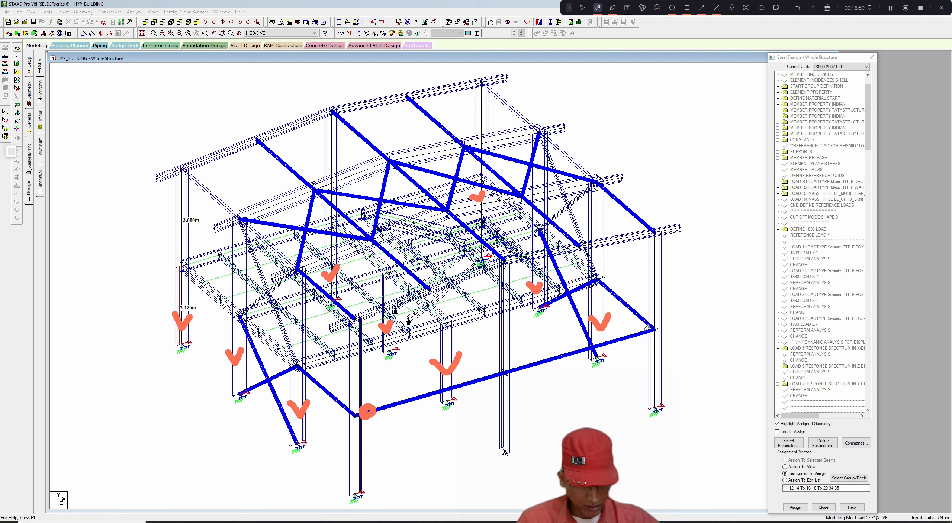
pyautogui.moveTo(650, 326)
pyautogui.mouseDown()
pyautogui.moveTo(637, 332)
pyautogui.moveTo(650, 336)
pyautogui.moveTo(649, 326)
pyautogui.mouseUp()
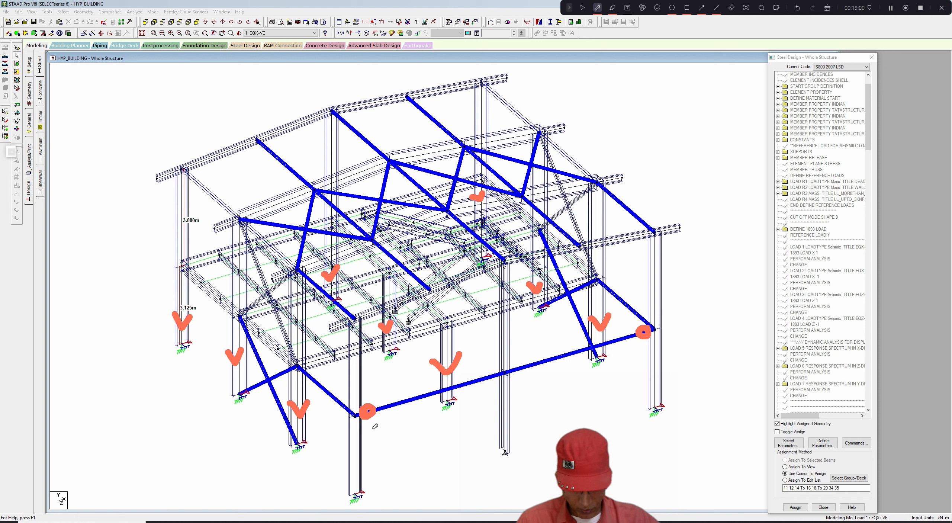
pyautogui.moveTo(373, 428)
pyautogui.mouseDown()
pyautogui.moveTo(398, 436)
pyautogui.moveTo(414, 425)
pyautogui.moveTo(403, 423)
pyautogui.moveTo(415, 458)
pyautogui.moveTo(415, 444)
pyautogui.moveTo(442, 432)
pyautogui.moveTo(443, 446)
pyautogui.moveTo(461, 412)
pyautogui.mouseUp()
pyautogui.moveTo(622, 362); pyautogui.dragTo(631, 378)
pyautogui.moveTo(628, 372)
pyautogui.mouseDown()
pyautogui.moveTo(651, 344)
pyautogui.moveTo(678, 368)
pyautogui.moveTo(694, 356)
pyautogui.moveTo(692, 364)
pyautogui.moveTo(721, 340)
pyautogui.moveTo(717, 328)
pyautogui.moveTo(726, 349)
pyautogui.mouseUp()
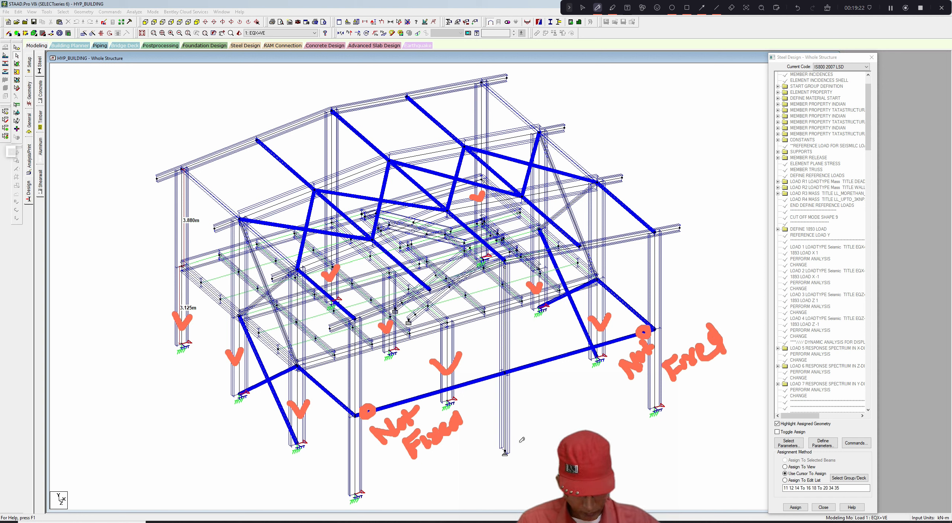
pyautogui.moveTo(459, 334); pyautogui.dragTo(495, 363)
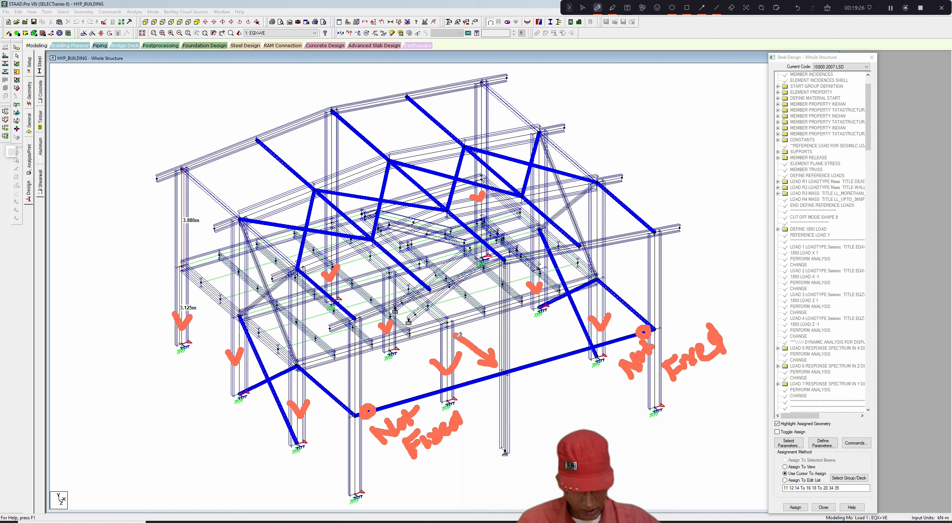
pyautogui.moveTo(459, 335)
pyautogui.mouseDown()
pyautogui.moveTo(454, 351)
pyautogui.moveTo(472, 330)
pyautogui.moveTo(522, 346)
pyautogui.moveTo(548, 329)
pyautogui.moveTo(542, 334)
pyautogui.mouseUp()
pyautogui.moveTo(530, 376)
pyautogui.mouseDown()
pyautogui.moveTo(537, 395)
pyautogui.moveTo(569, 390)
pyautogui.mouseUp()
pyautogui.moveTo(555, 375); pyautogui.dragTo(565, 371)
pyautogui.moveTo(556, 385); pyautogui.dragTo(567, 383)
pyautogui.moveTo(578, 373)
pyautogui.mouseDown()
pyautogui.moveTo(569, 380)
pyautogui.moveTo(590, 387)
pyautogui.moveTo(576, 395)
pyautogui.moveTo(591, 421)
pyautogui.moveTo(599, 390)
pyautogui.moveTo(606, 401)
pyautogui.moveTo(618, 396)
pyautogui.mouseUp()
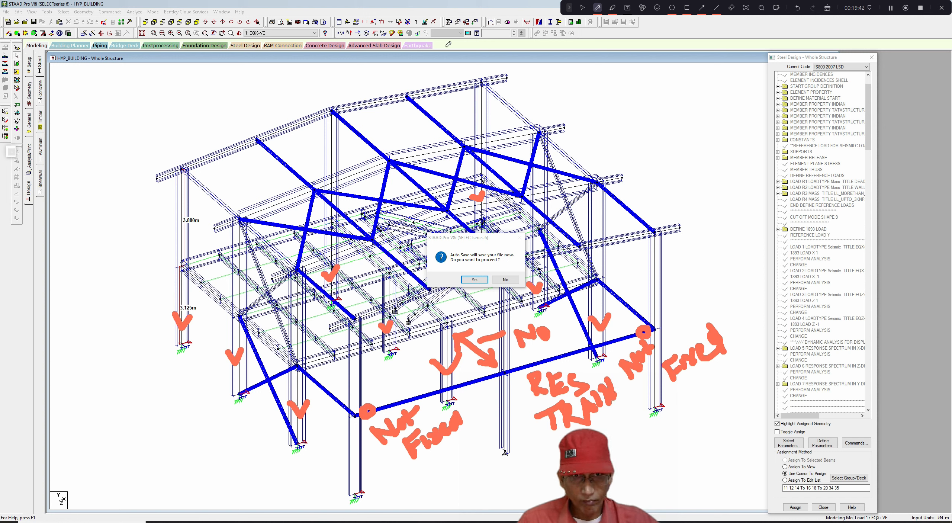
# - Accept the auto-save prompt and save the model
pyautogui.click(583, 8)
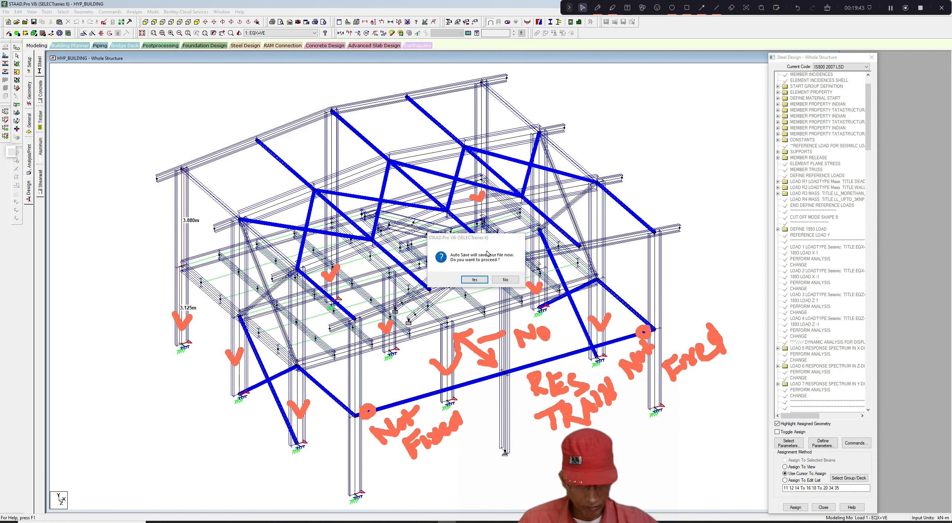
pyautogui.click(475, 279)
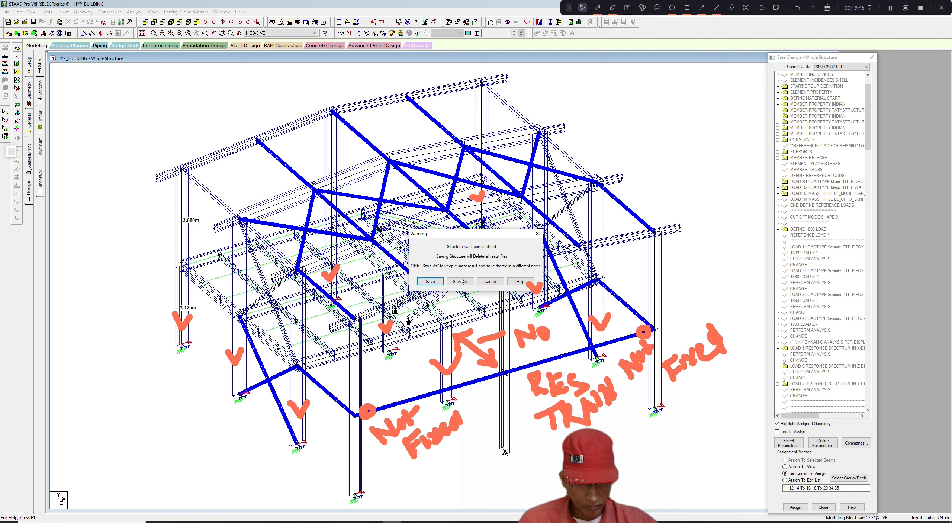
pyautogui.click(433, 282)
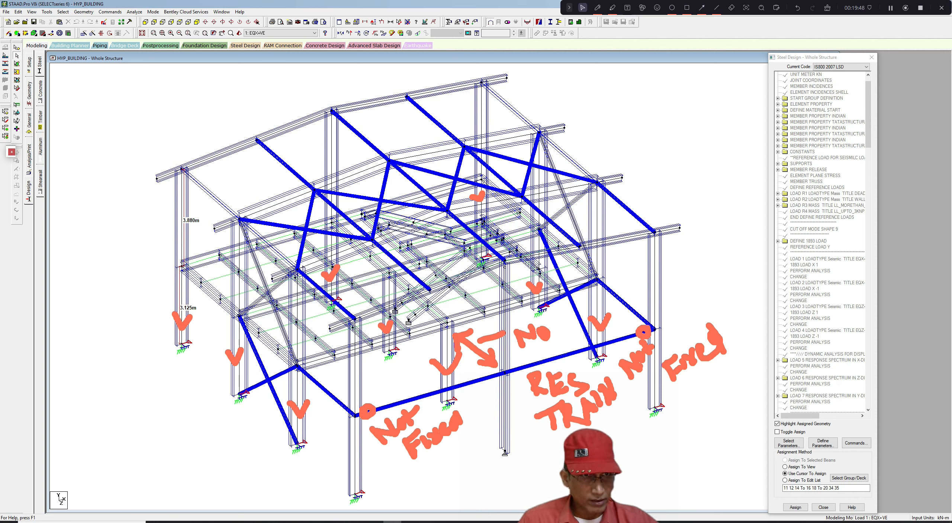
pyautogui.click(597, 7)
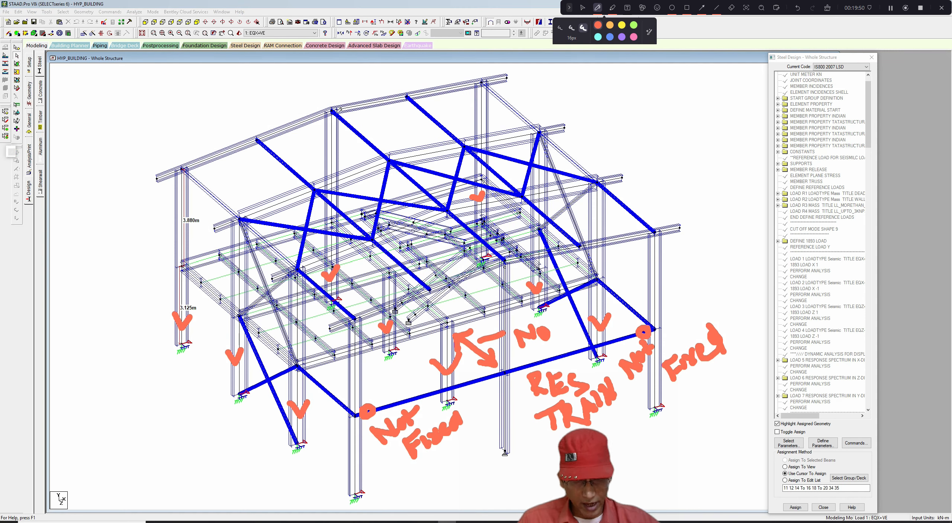
pyautogui.moveTo(335, 111)
pyautogui.mouseDown()
pyautogui.moveTo(476, 241)
pyautogui.moveTo(480, 257)
pyautogui.mouseUp()
pyautogui.moveTo(406, 180)
pyautogui.mouseDown()
pyautogui.moveTo(289, 237)
pyautogui.moveTo(269, 382)
pyautogui.moveTo(284, 387)
pyautogui.moveTo(576, 166)
pyautogui.moveTo(594, 198)
pyautogui.moveTo(577, 282)
pyautogui.mouseUp()
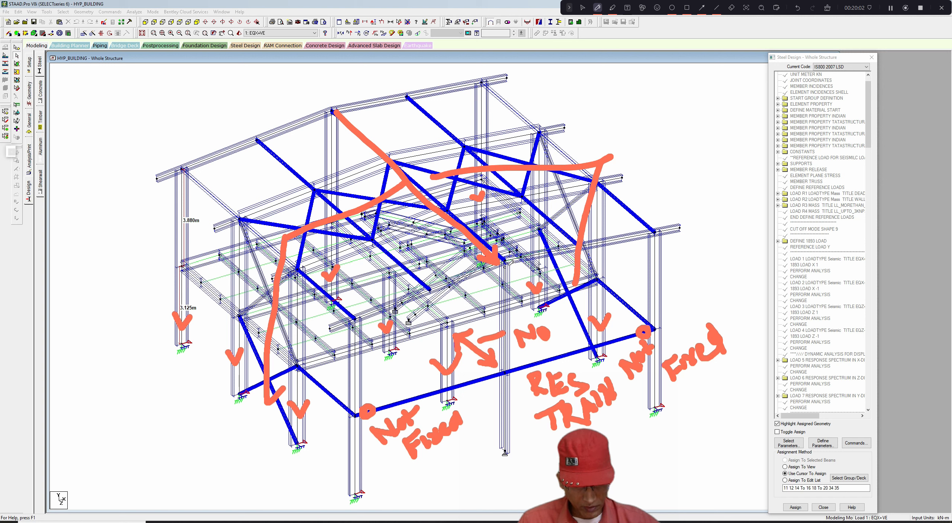
pyautogui.moveTo(509, 262)
pyautogui.mouseDown()
pyautogui.moveTo(505, 446)
pyautogui.moveTo(520, 444)
pyautogui.mouseUp()
pyautogui.moveTo(501, 275); pyautogui.dragTo(511, 276)
pyautogui.click(583, 7)
# - Measure the node-to-node lengths of the tall interior column and a corner column
pyautogui.click(399, 22)
pyautogui.click(504, 450)
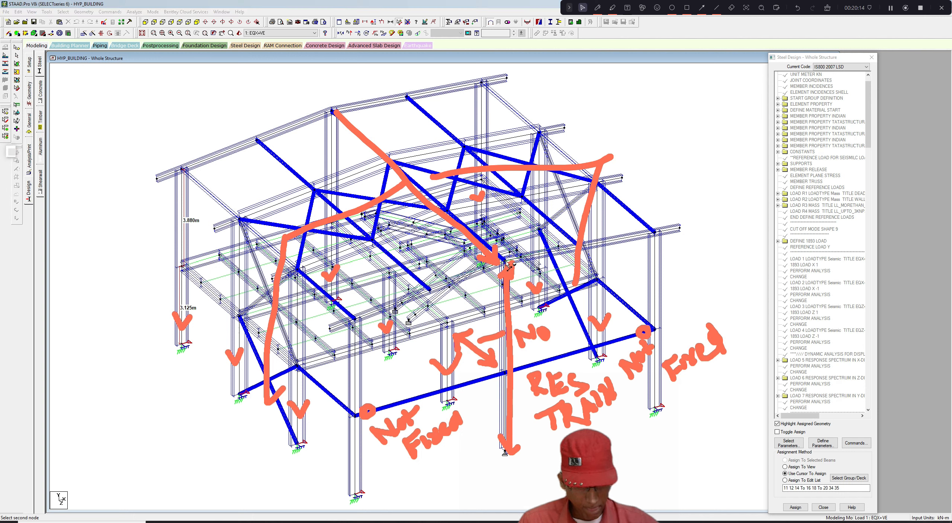
pyautogui.click(506, 262)
pyautogui.click(506, 448)
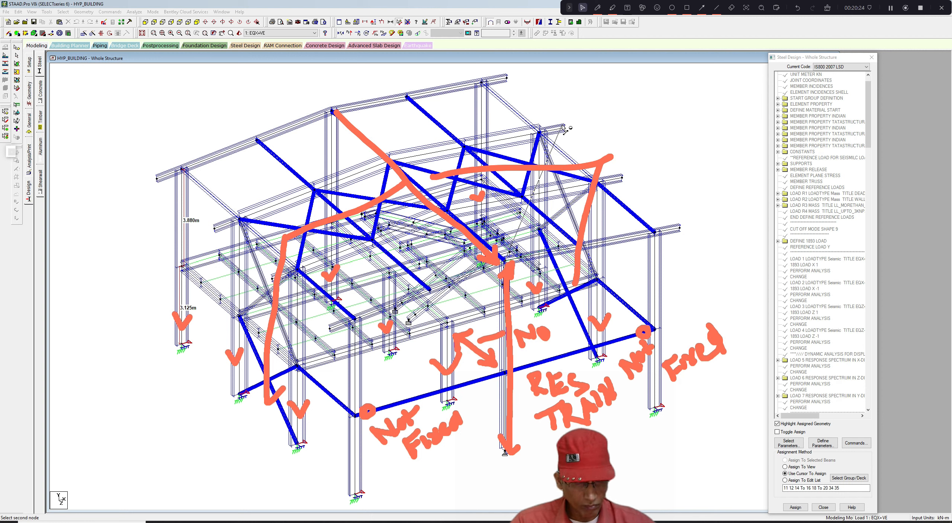
pyautogui.click(407, 22)
pyautogui.click(399, 22)
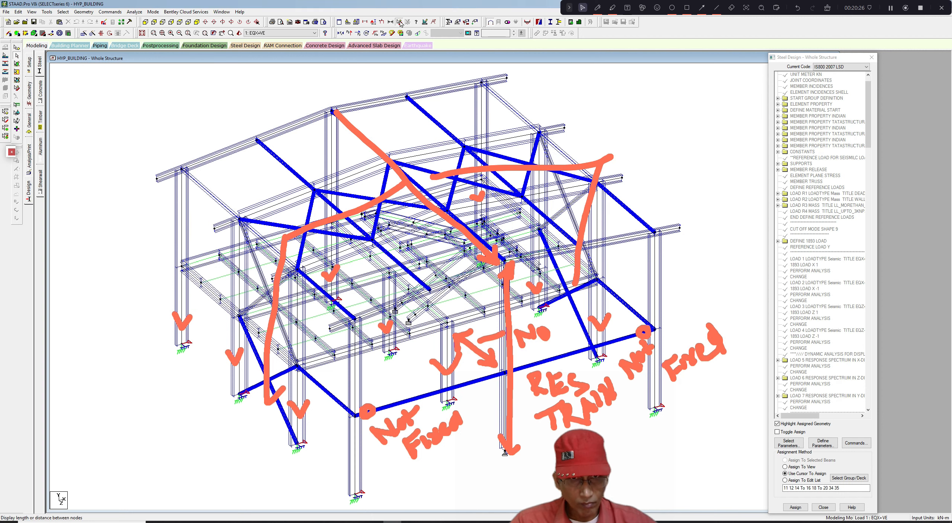
pyautogui.click(506, 452)
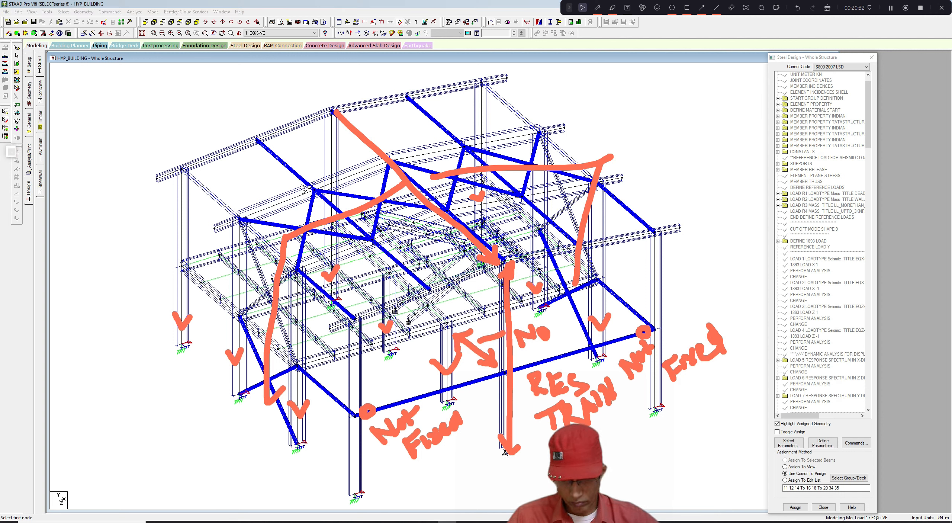
pyautogui.click(340, 300)
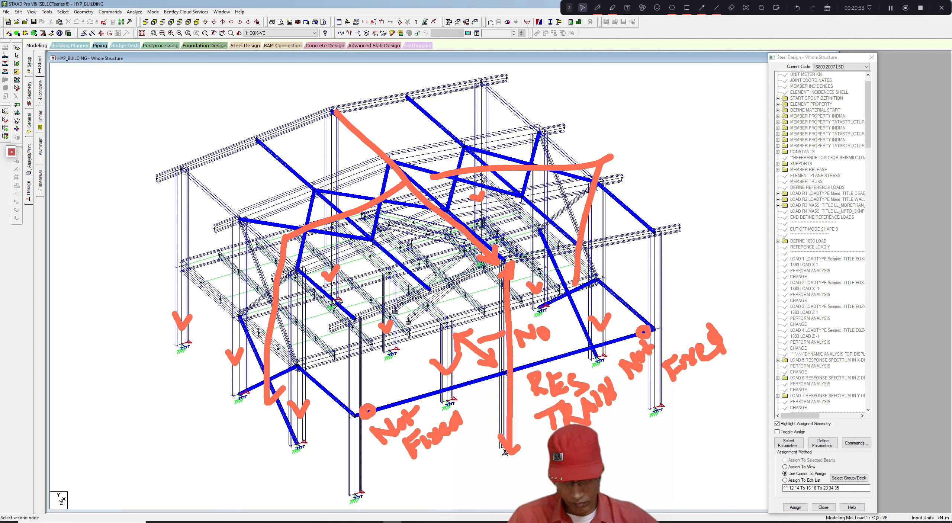
pyautogui.click(334, 112)
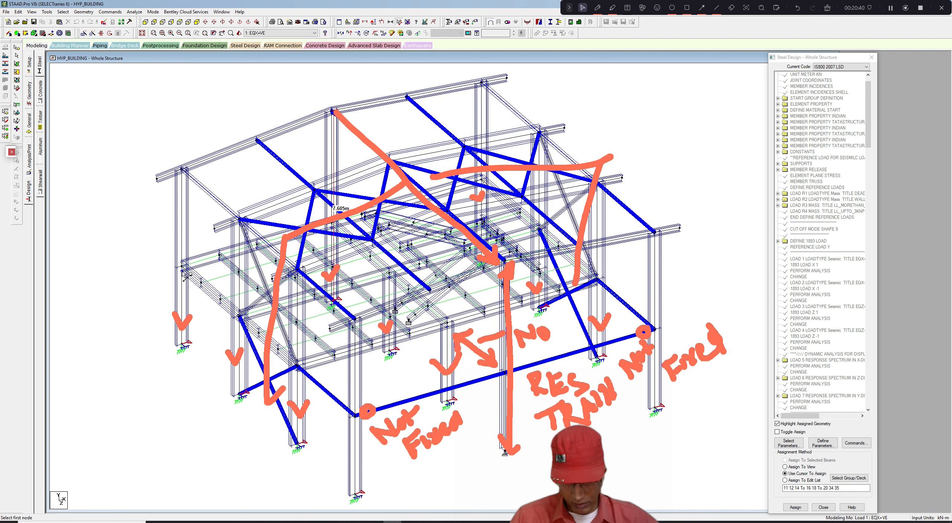
pyautogui.click(187, 345)
pyautogui.click(183, 267)
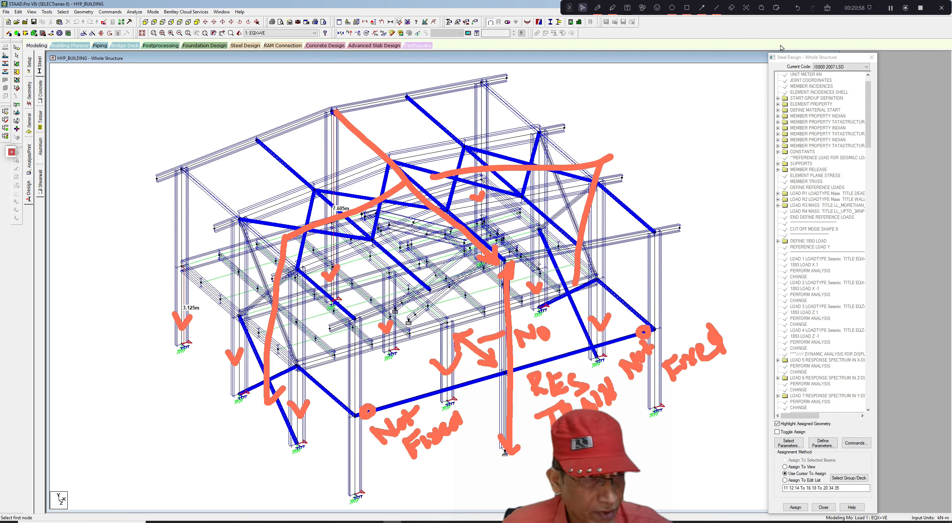
pyautogui.click(732, 8)
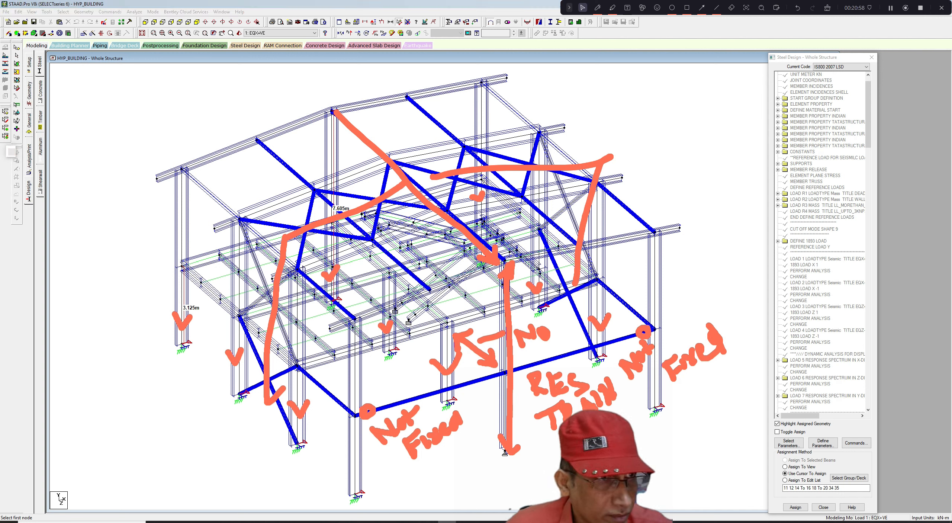
pyautogui.click(890, 8)
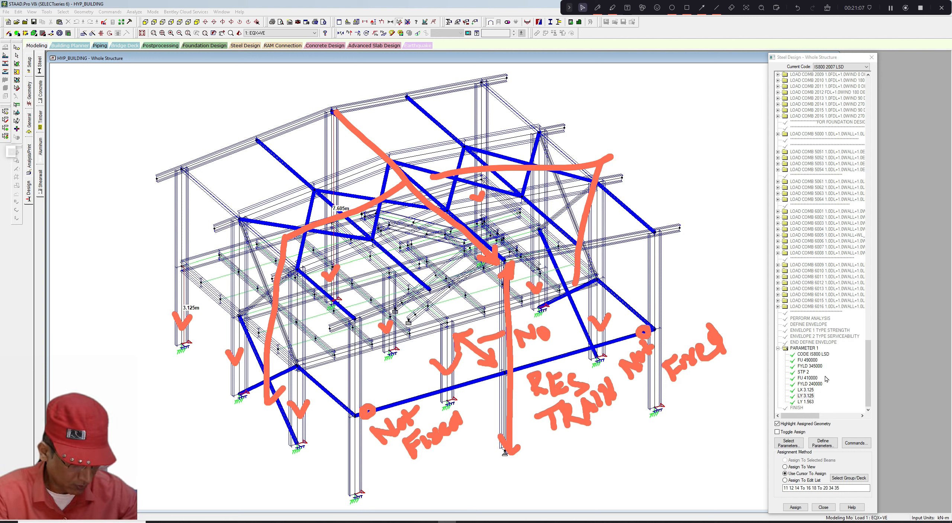
# - Define a new LZ effective length design parameter of 3.75 m
pyautogui.click(869, 389)
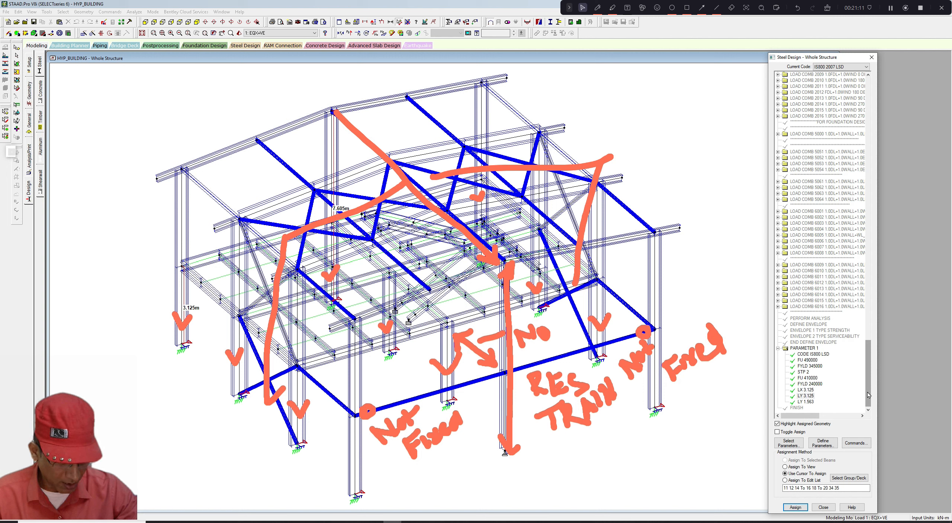
pyautogui.click(824, 445)
pyautogui.moveTo(412, 259); pyautogui.dragTo(412, 288)
pyautogui.click(375, 300)
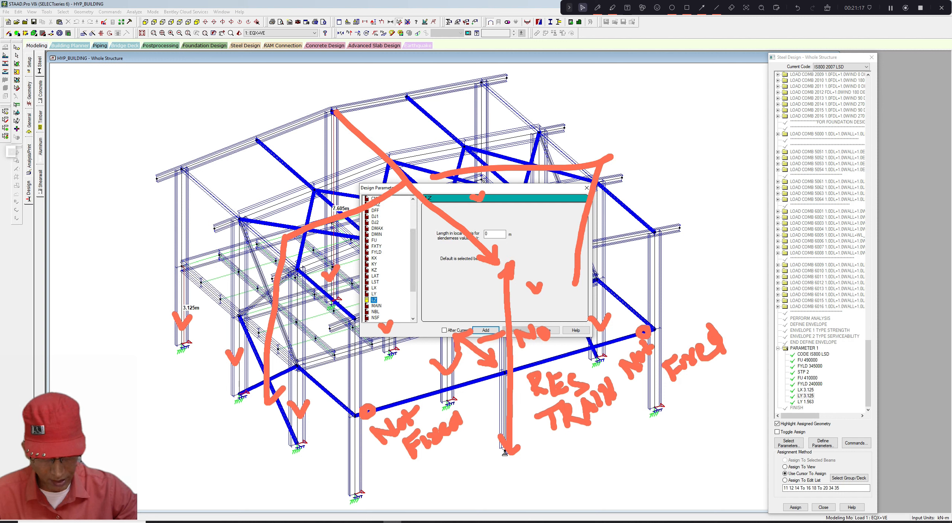
pyautogui.press('Tab')
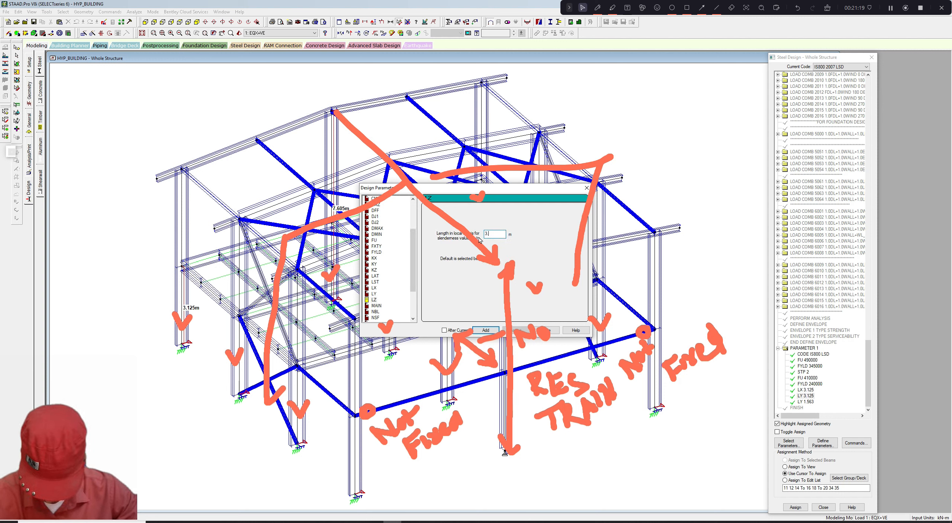
pyautogui.click(489, 331)
pyautogui.click(587, 187)
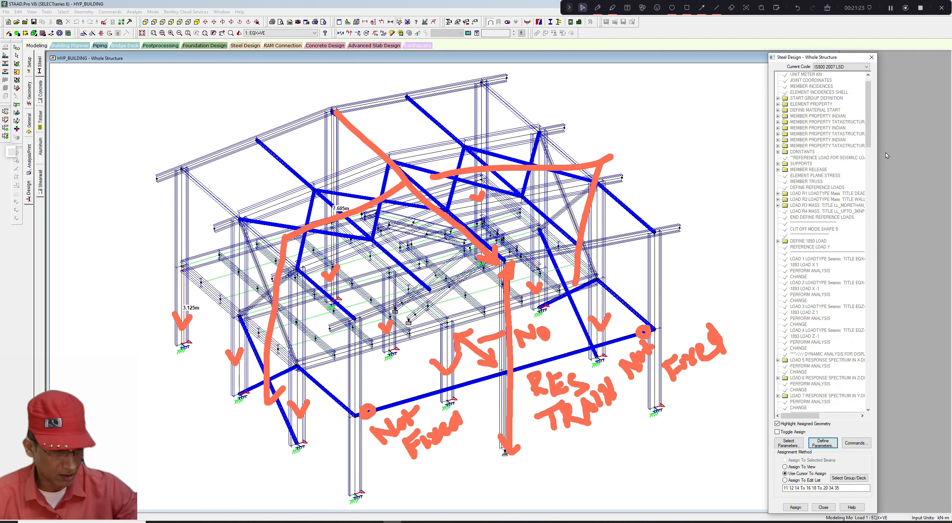
# - Select the LZ 3.75 parameter and assign it to the selected column segments throughout the frame
pyautogui.moveTo(869, 144); pyautogui.dragTo(869, 403)
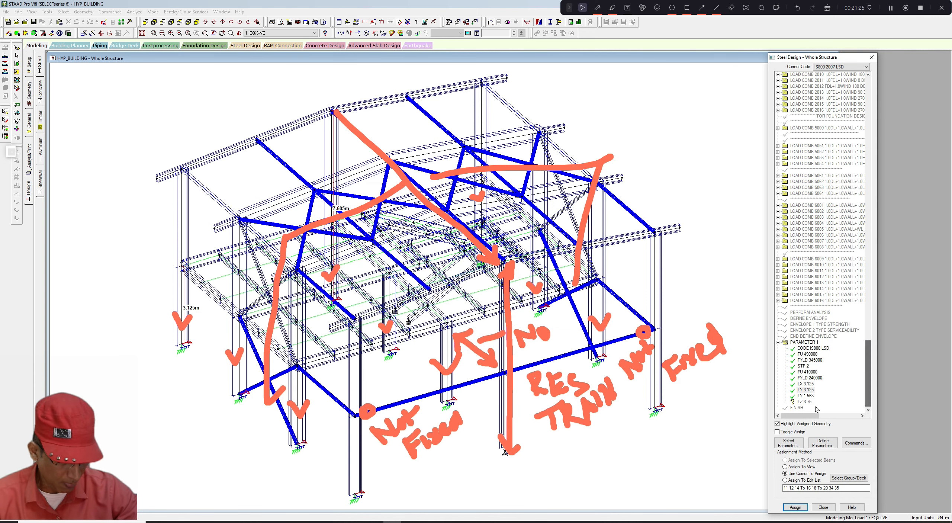
pyautogui.click(343, 445)
pyautogui.scroll(1, 344, 445)
pyautogui.click(297, 423)
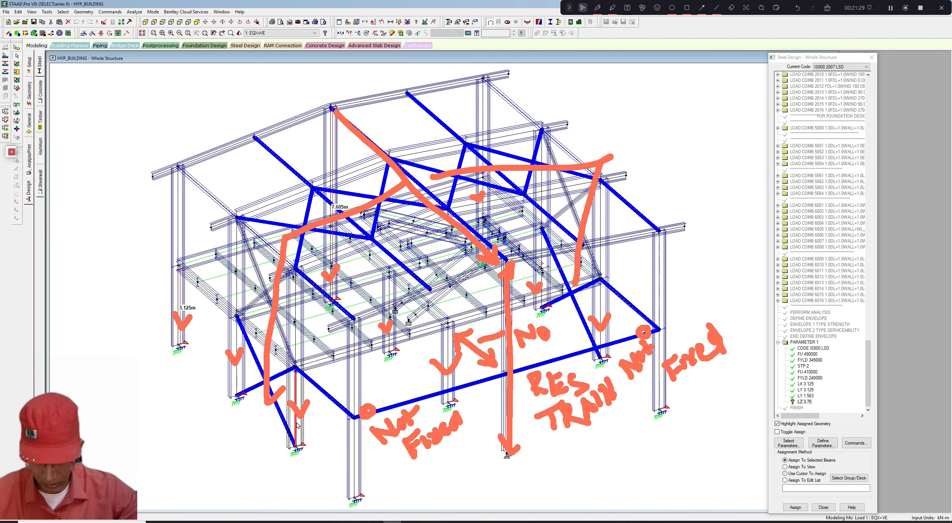
pyautogui.keyDown('ctrl'); pyautogui.click(238, 381); pyautogui.keyUp('ctrl')
pyautogui.keyDown('ctrl'); pyautogui.click(183, 310); pyautogui.keyUp('ctrl')
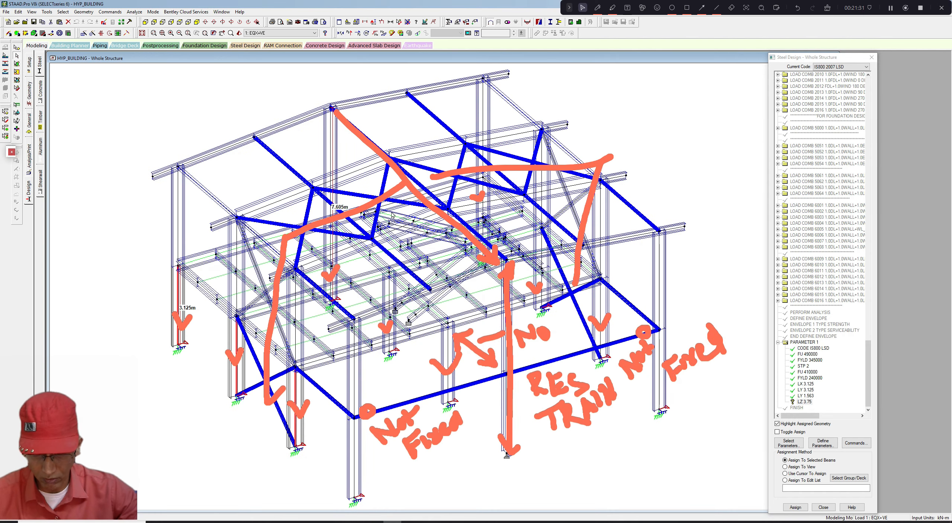
pyautogui.keyDown('ctrl'); pyautogui.click(330, 275); pyautogui.keyUp('ctrl')
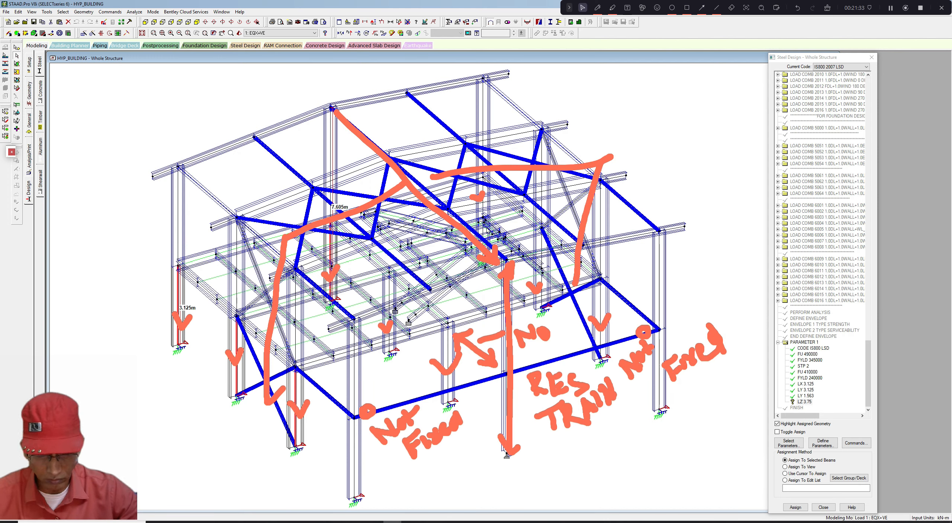
pyautogui.keyDown('ctrl'); pyautogui.click(484, 214); pyautogui.keyUp('ctrl')
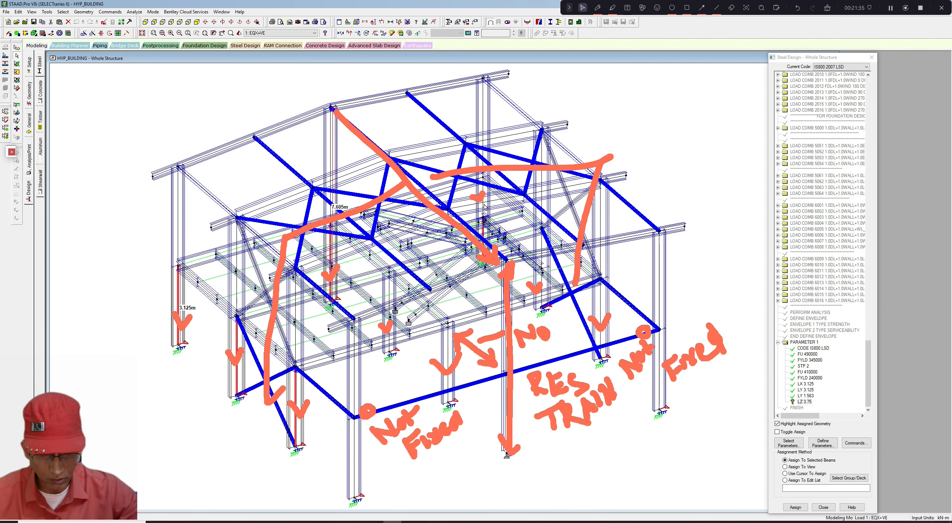
pyautogui.keyDown('ctrl'); pyautogui.click(495, 200); pyautogui.keyUp('ctrl')
pyautogui.keyDown('ctrl'); pyautogui.click(541, 283); pyautogui.keyUp('ctrl')
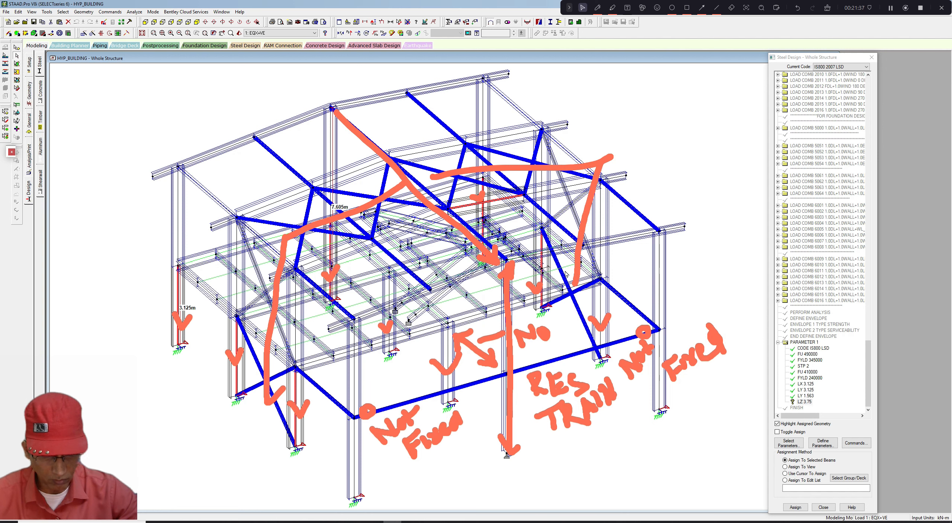
pyautogui.keyDown('ctrl'); pyautogui.click(604, 319); pyautogui.keyUp('ctrl')
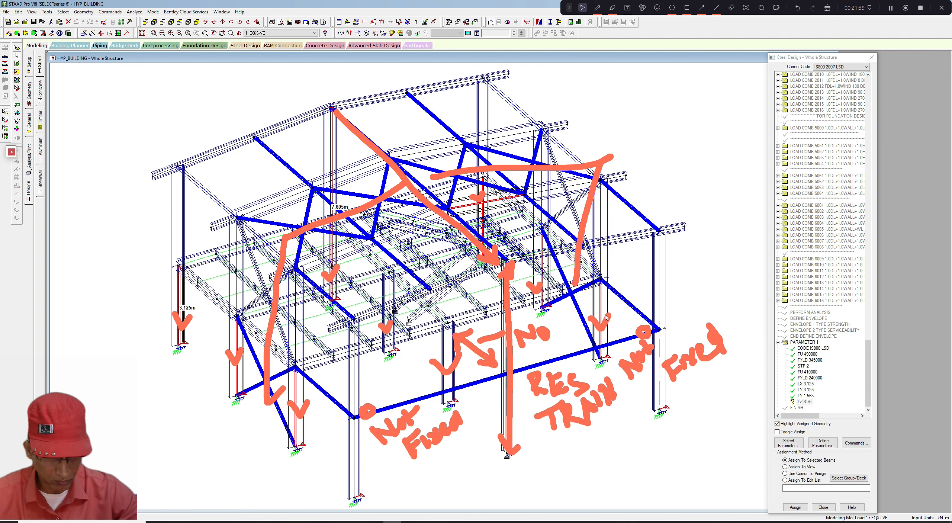
pyautogui.keyDown('ctrl'); pyautogui.click(603, 265); pyautogui.keyUp('ctrl')
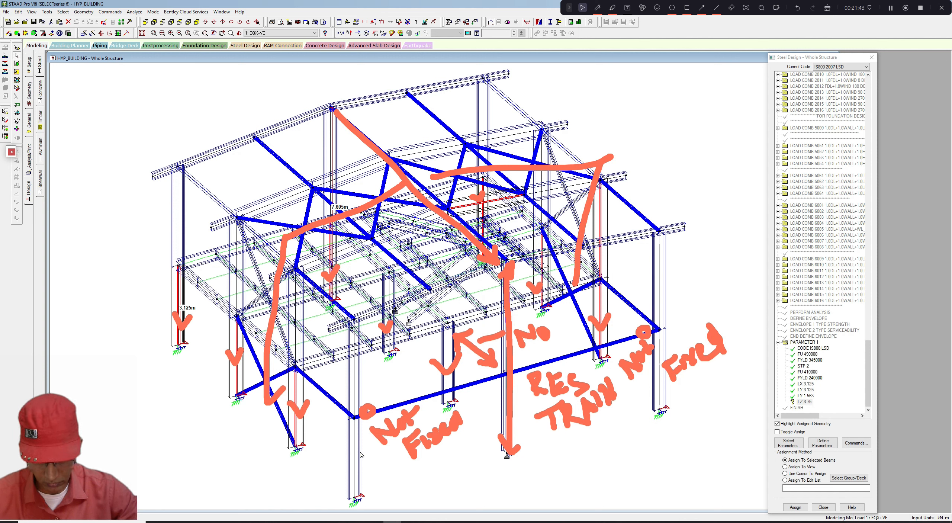
pyautogui.keyDown('ctrl'); pyautogui.click(449, 387); pyautogui.keyUp('ctrl')
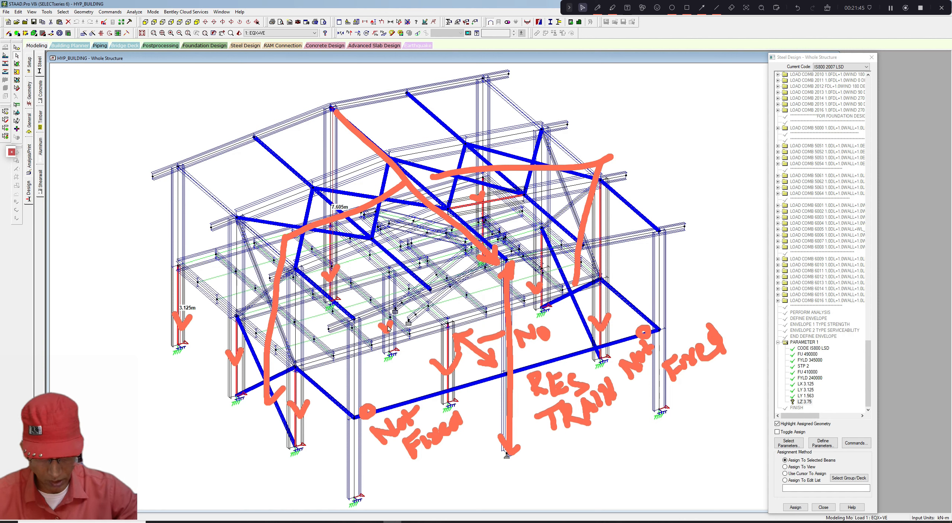
pyautogui.keyDown('ctrl'); pyautogui.click(391, 294); pyautogui.keyUp('ctrl')
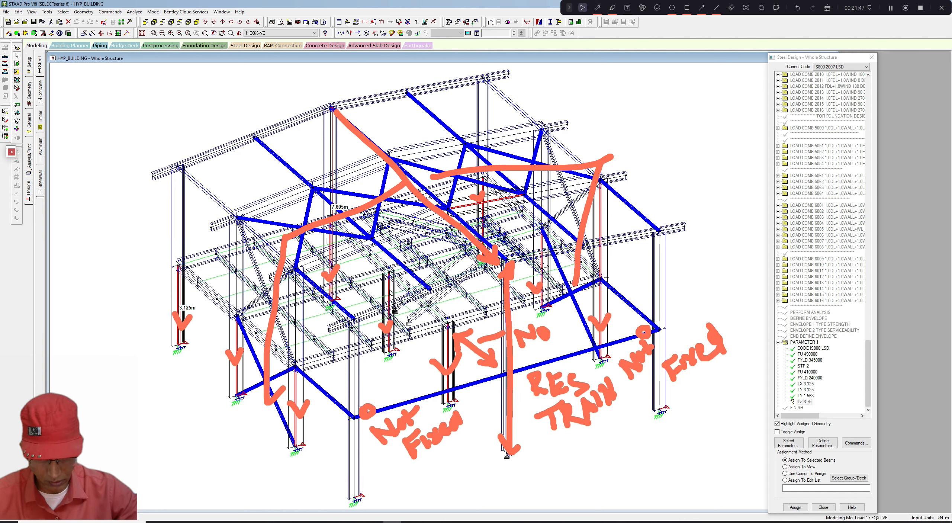
pyautogui.click(795, 507)
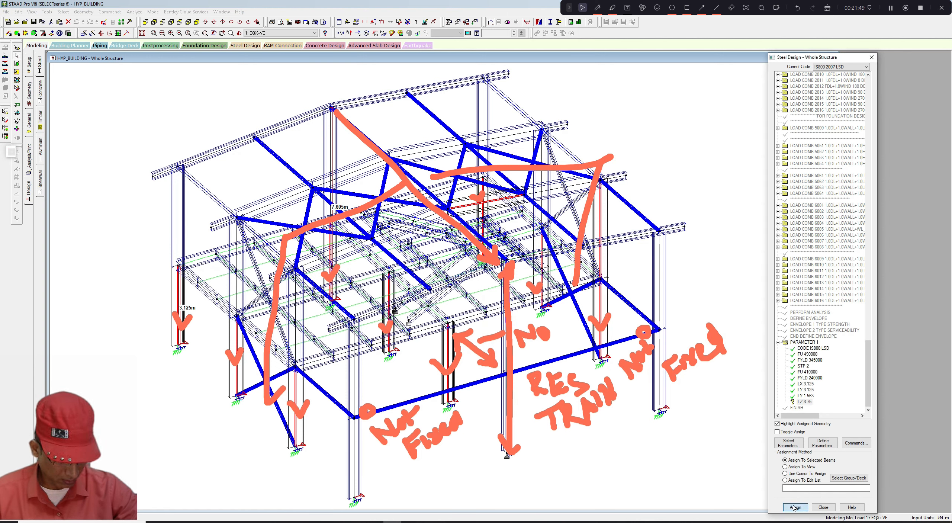
# - Measure the length of the front lower column segment
pyautogui.click(842, 304)
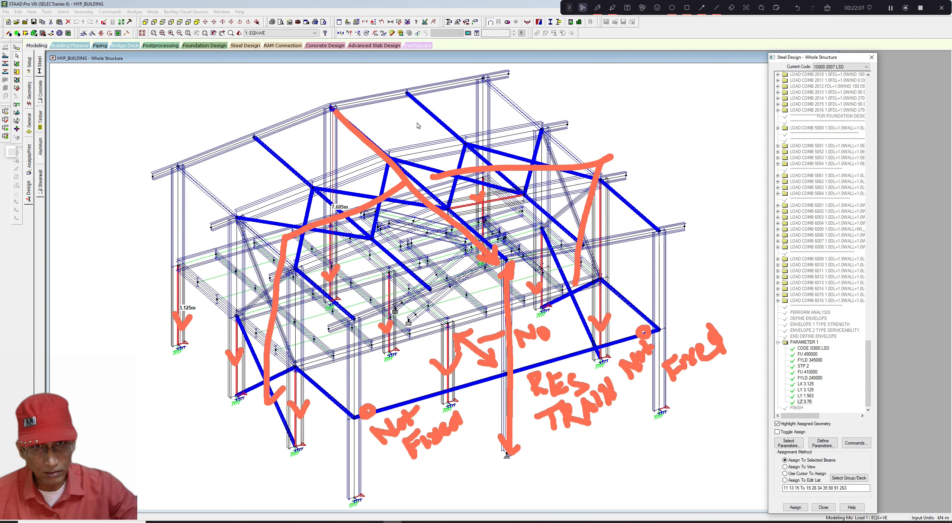
pyautogui.click(399, 22)
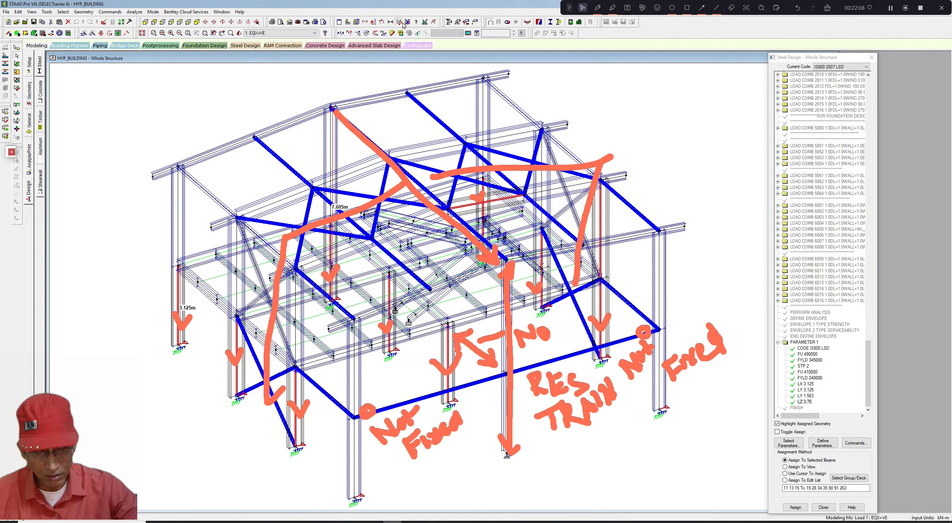
pyautogui.click(357, 496)
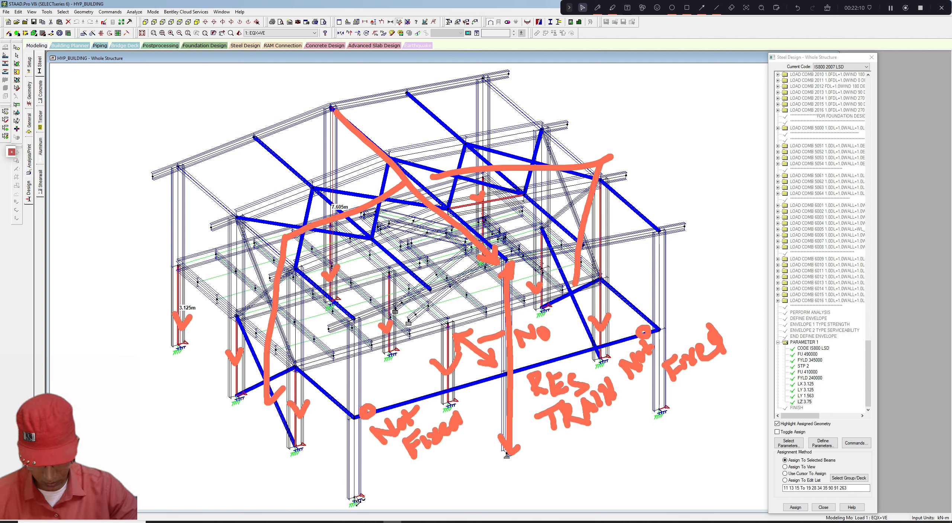
pyautogui.click(357, 421)
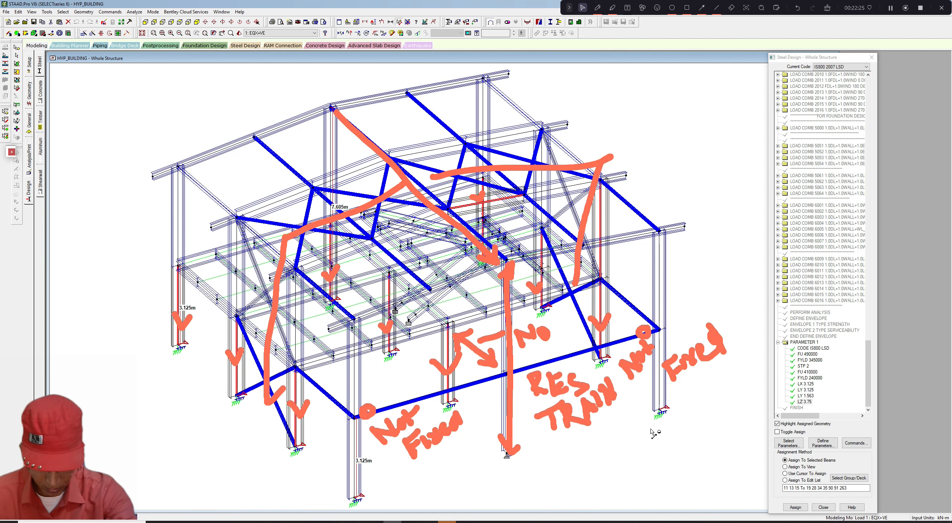
pyautogui.moveTo(632, 426); pyautogui.dragTo(632, 426, button='middle')
pyautogui.press('Escape')
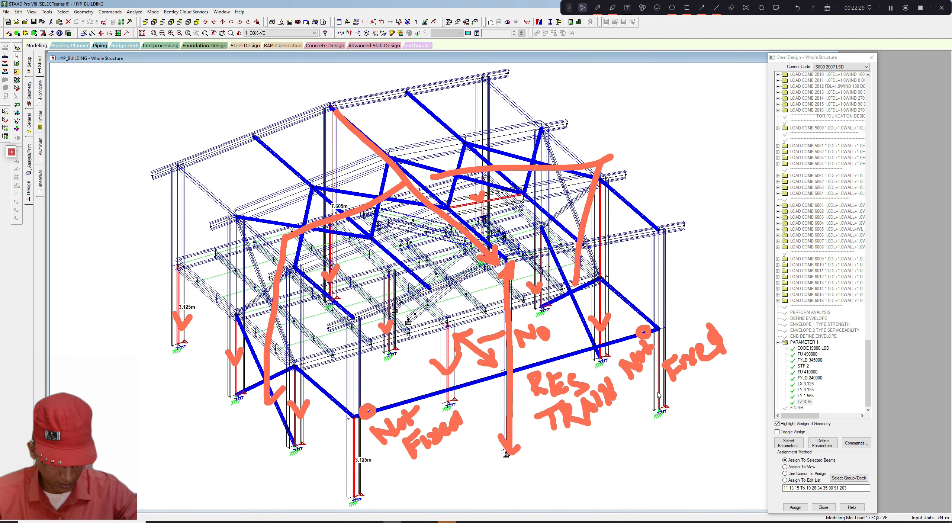
# - Define a new LZ effective length design parameter of 6.25 m
pyautogui.click(828, 444)
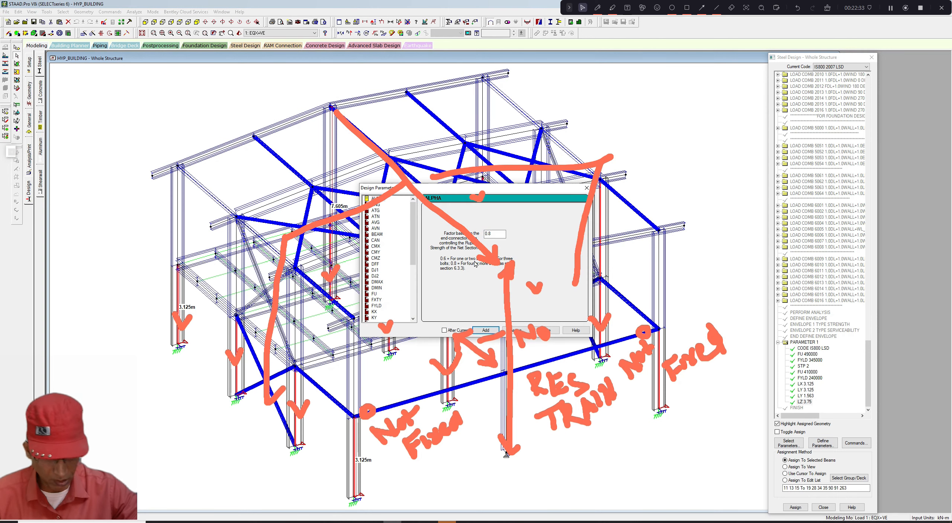
pyautogui.moveTo(414, 258); pyautogui.dragTo(415, 281)
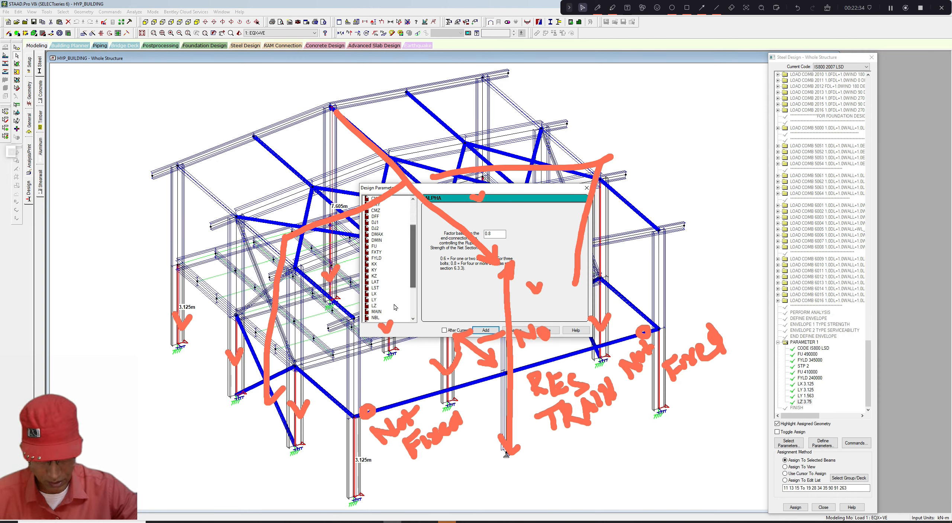
pyautogui.click(373, 305)
pyautogui.press('Tab')
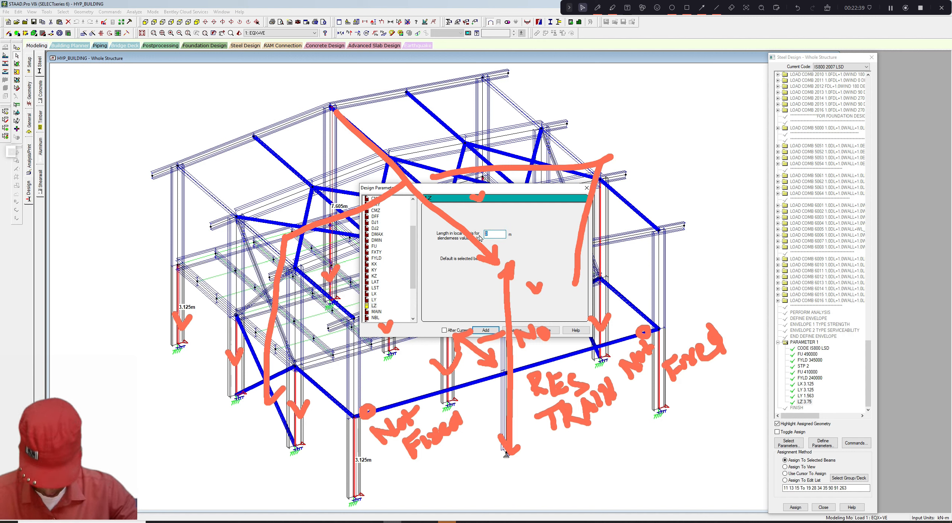
pyautogui.write('6.25')
pyautogui.click(485, 330)
pyautogui.moveTo(521, 188); pyautogui.dragTo(423, 254)
pyautogui.click(448, 250)
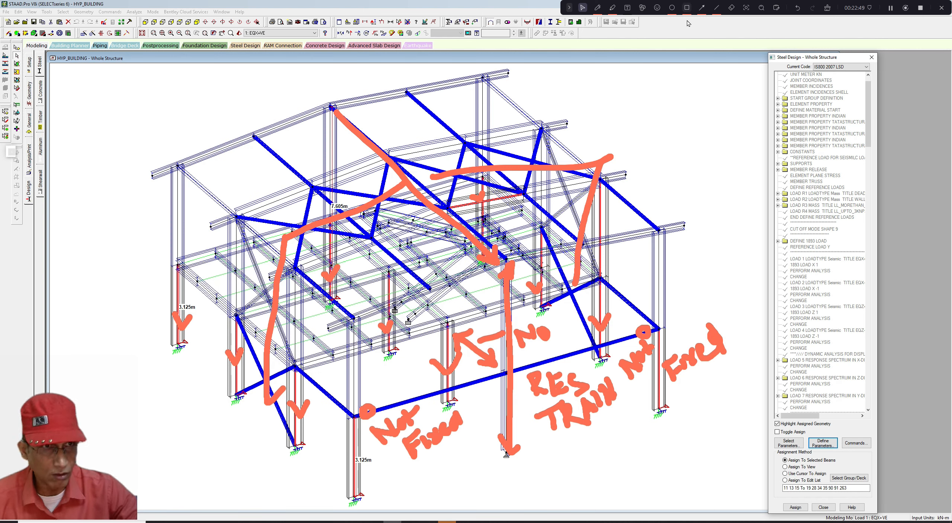
pyautogui.click(597, 7)
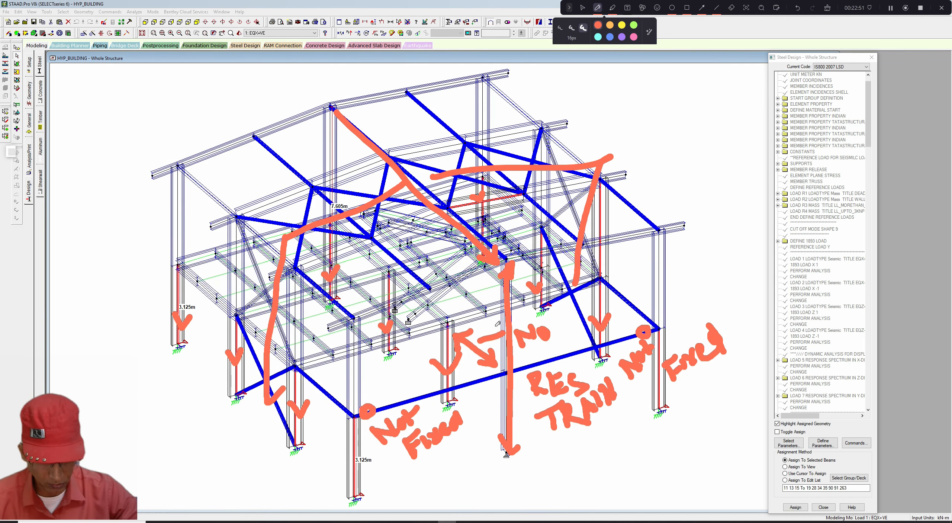
pyautogui.click(824, 8)
pyautogui.moveTo(492, 338)
pyautogui.mouseDown()
pyautogui.moveTo(506, 352)
pyautogui.moveTo(525, 303)
pyautogui.mouseUp()
pyautogui.moveTo(491, 397); pyautogui.dragTo(538, 389)
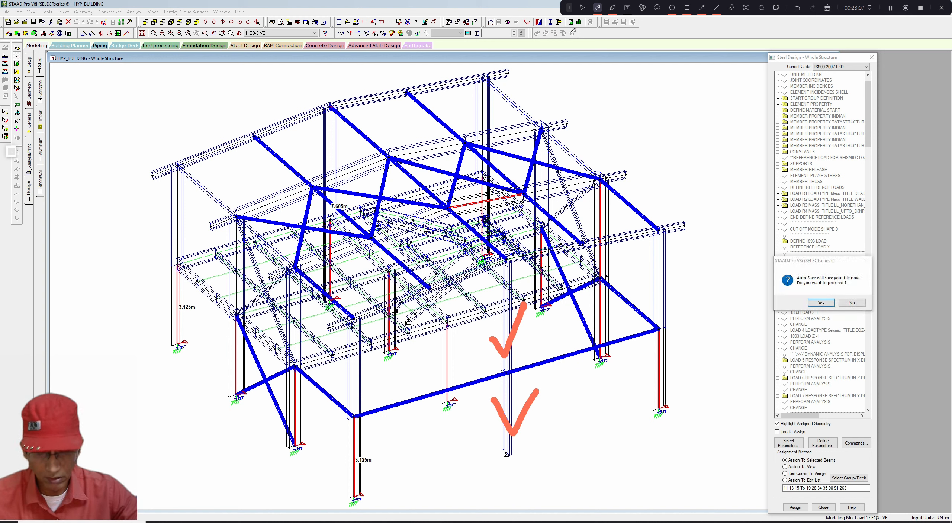
pyautogui.click(583, 7)
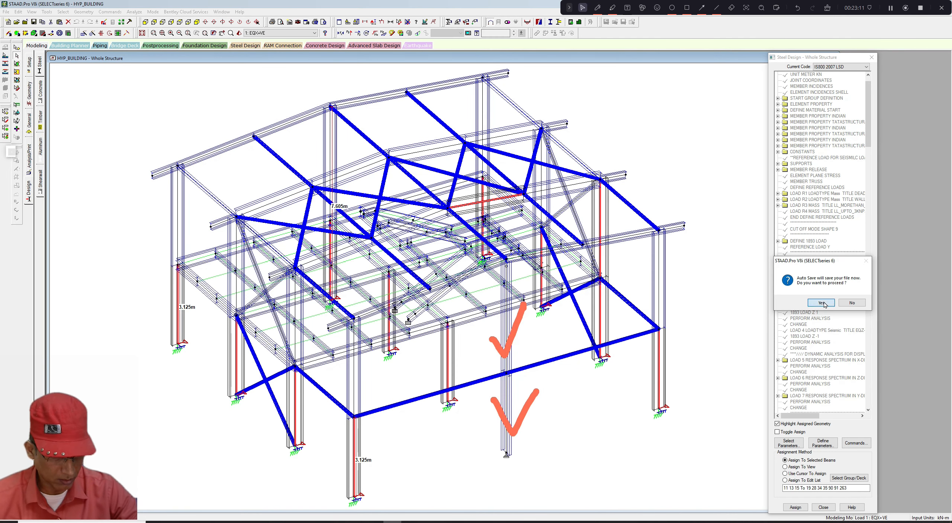
# - Accept the auto-save prompt to save the model
pyautogui.press('Return')
pyautogui.click(437, 282)
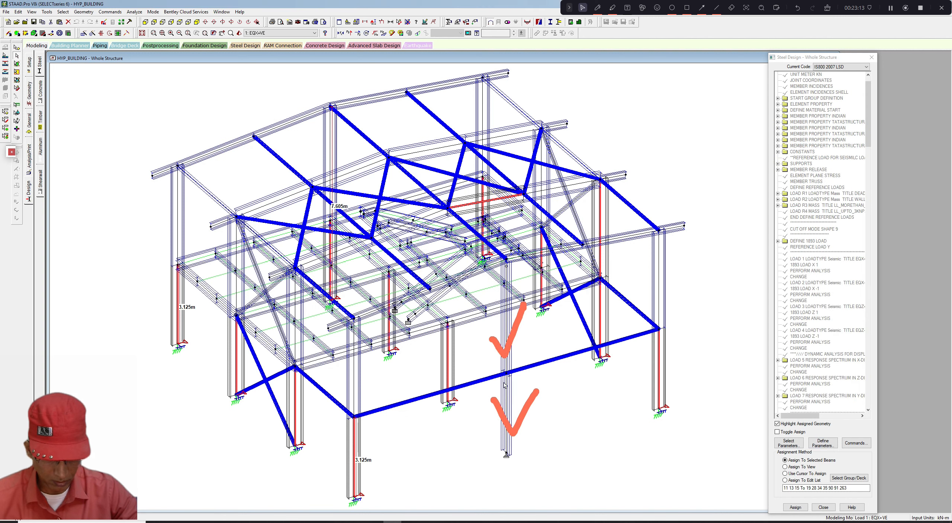
pyautogui.keyDown('ctrl'); pyautogui.click(507, 331); pyautogui.keyUp('ctrl')
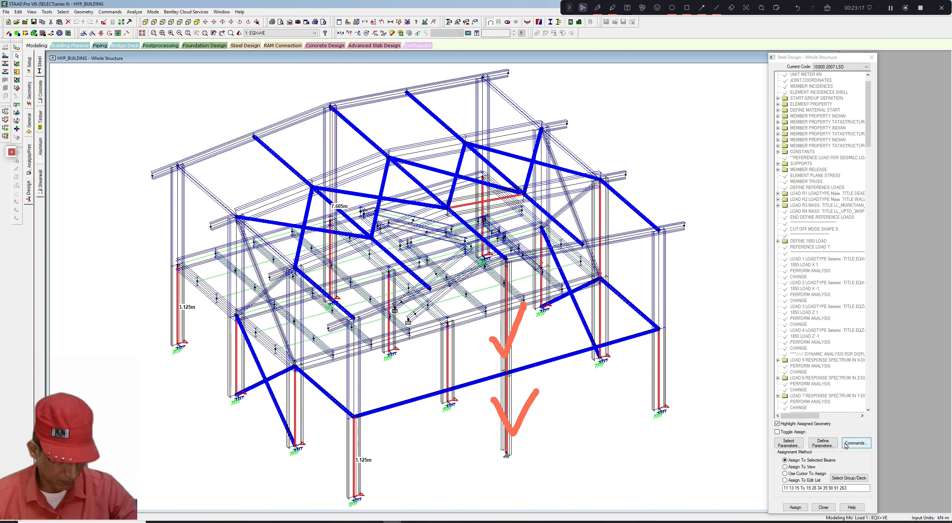
# - Define a new LZ effective length design parameter of 7.605 m
pyautogui.moveTo(869, 145); pyautogui.dragTo(867, 406)
pyautogui.click(812, 337)
pyautogui.click(823, 442)
pyautogui.scroll(-1, 415, 257)
pyautogui.moveTo(414, 258); pyautogui.dragTo(415, 279)
pyautogui.moveTo(475, 190); pyautogui.dragTo(591, 191)
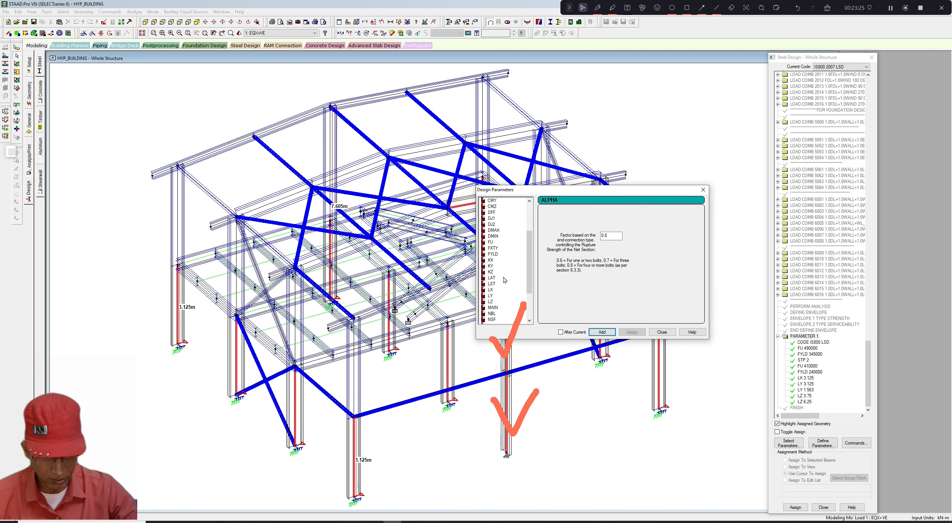
pyautogui.click(490, 301)
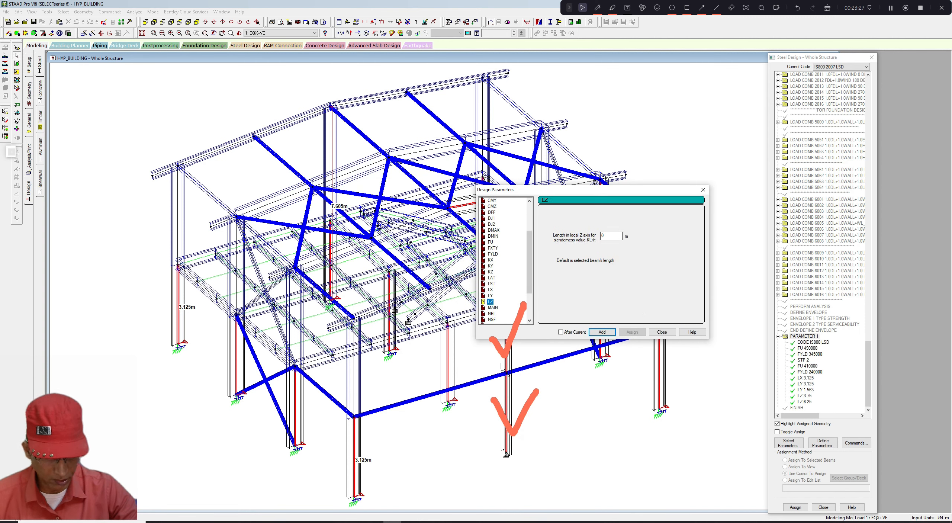
pyautogui.write('7')
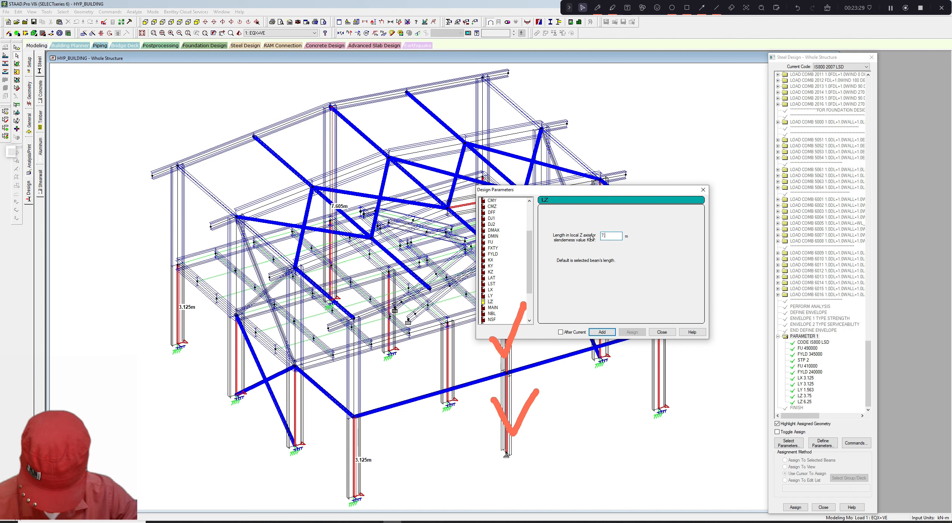
pyautogui.write('.605')
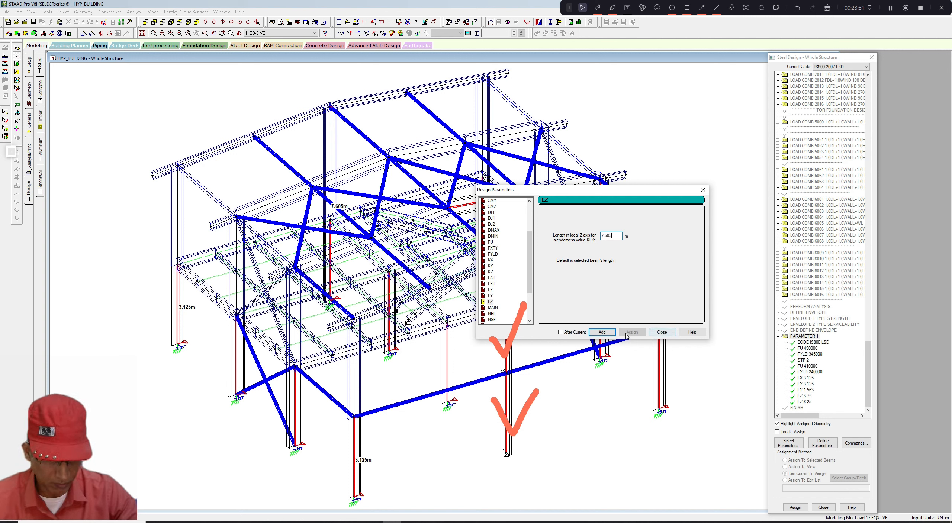
pyautogui.click(602, 331)
pyautogui.click(703, 190)
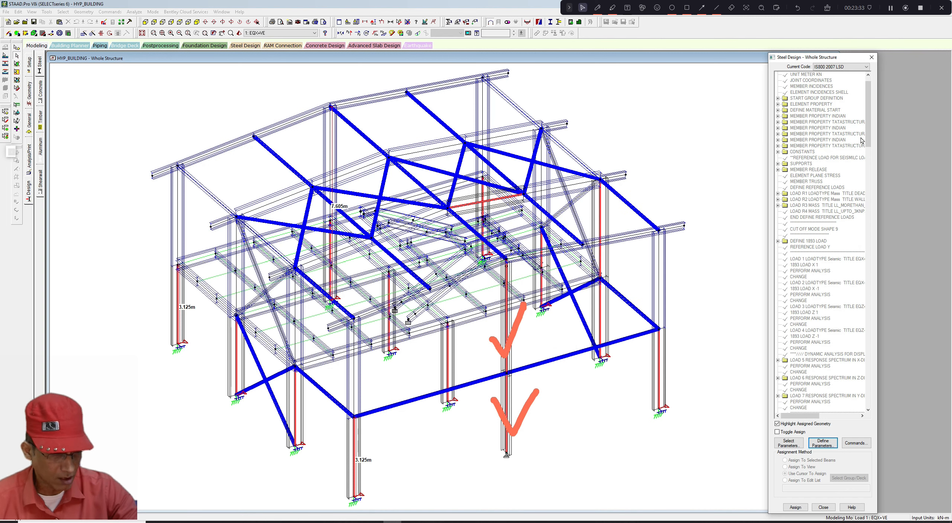
# - Select the LZ 7.605 parameter and assign it to the two segments of the tall interior column
pyautogui.scroll(-15, 837, 297)
pyautogui.scroll(-2, 856, 394)
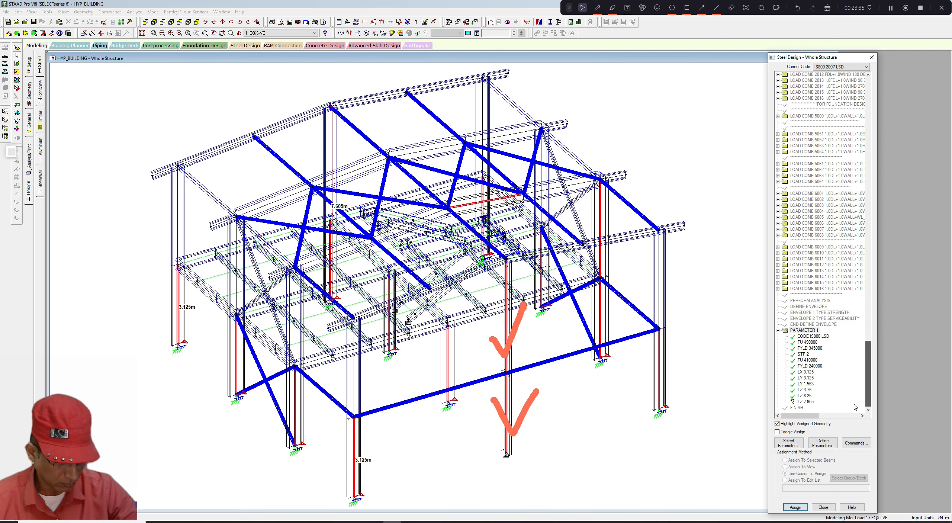
pyautogui.click(805, 402)
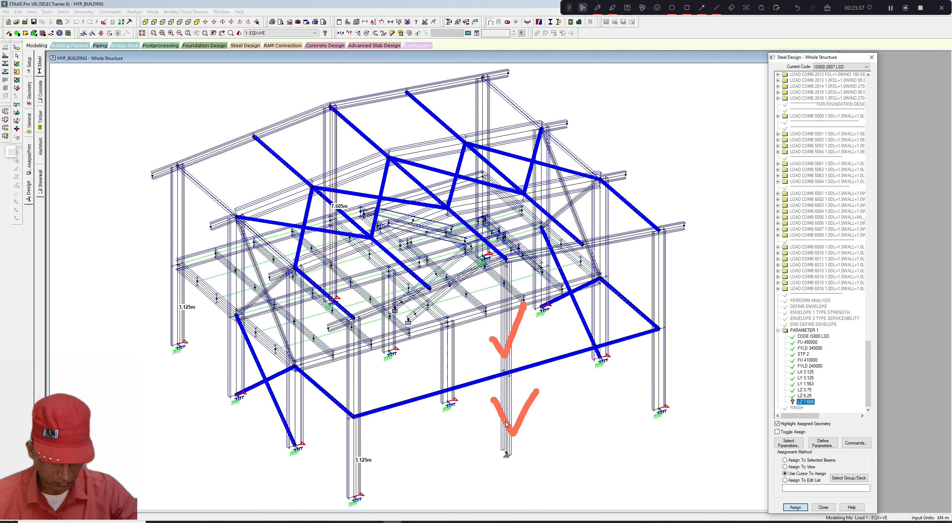
pyautogui.click(509, 409)
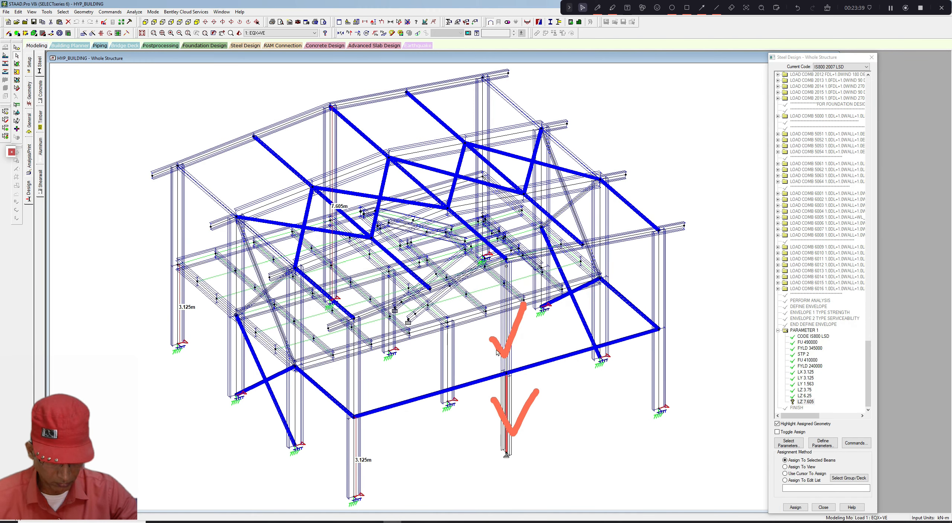
pyautogui.keyDown('ctrl'); pyautogui.click(503, 335); pyautogui.keyUp('ctrl')
pyautogui.click(795, 507)
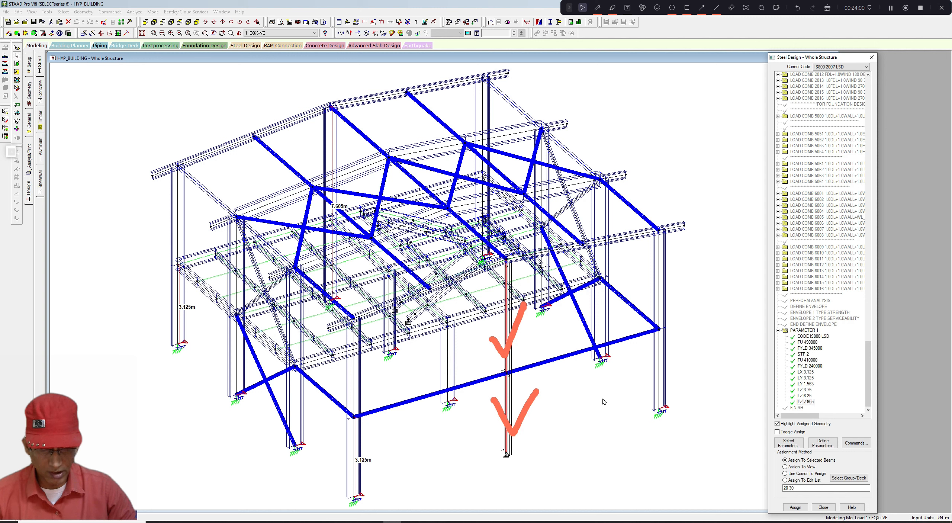
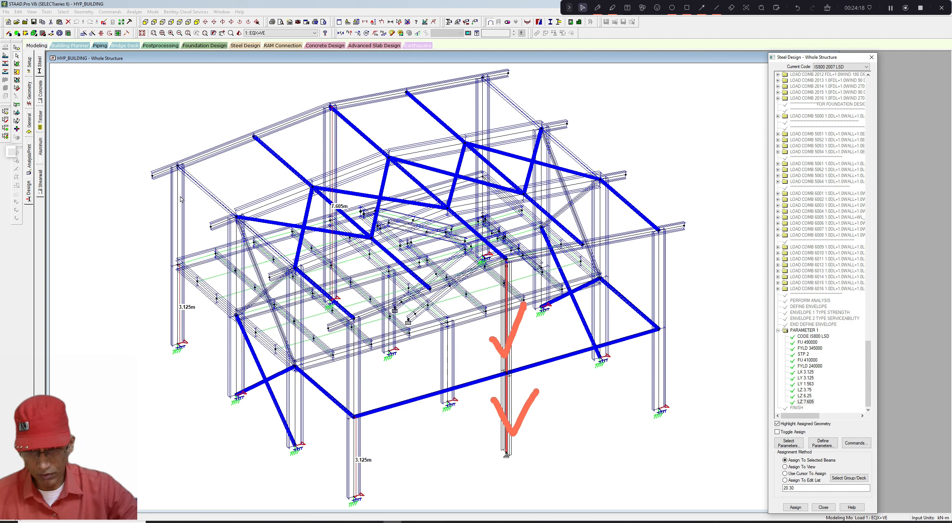
pyautogui.click(597, 8)
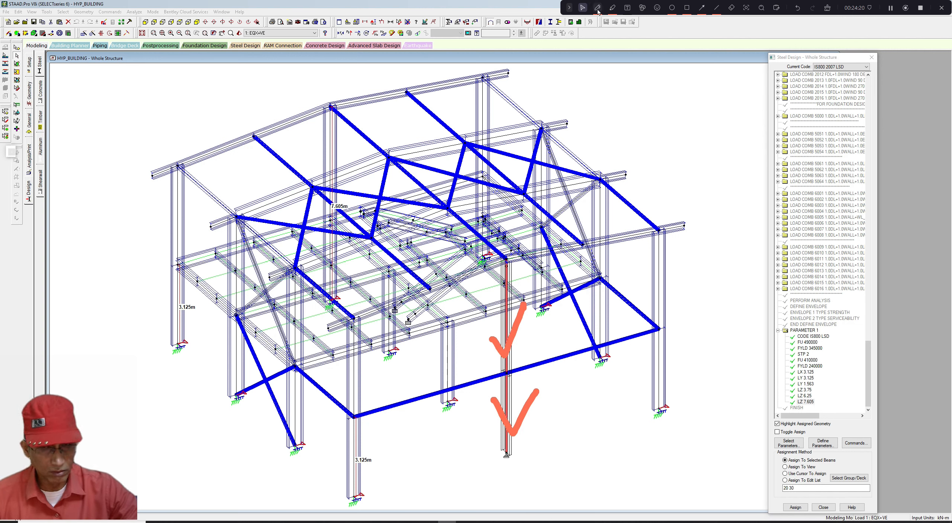
pyautogui.moveTo(160, 213)
pyautogui.mouseDown()
pyautogui.moveTo(189, 223)
pyautogui.moveTo(206, 211)
pyautogui.mouseUp()
pyautogui.moveTo(220, 285); pyautogui.dragTo(241, 278)
pyautogui.moveTo(290, 332)
pyautogui.mouseDown()
pyautogui.moveTo(297, 338)
pyautogui.moveTo(306, 328)
pyautogui.mouseUp()
pyautogui.moveTo(334, 374); pyautogui.dragTo(373, 355)
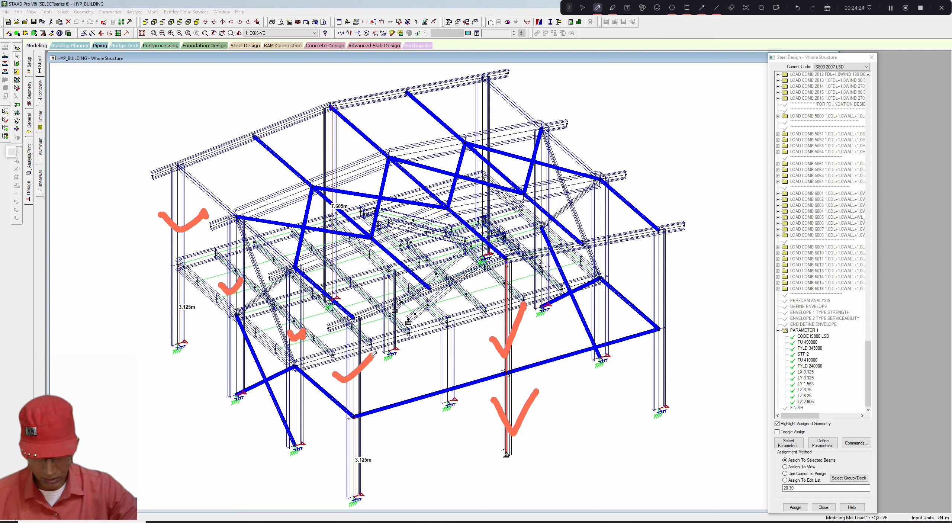
pyautogui.moveTo(649, 288); pyautogui.dragTo(681, 282)
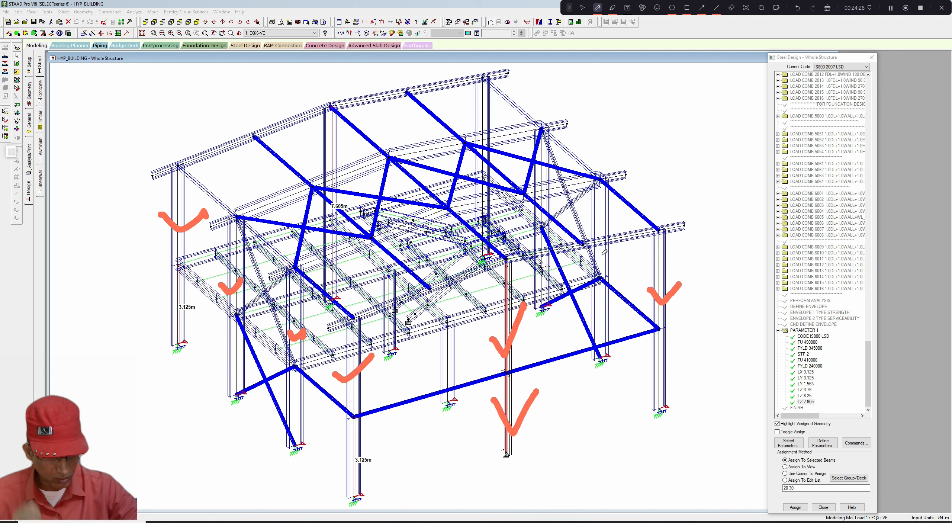
pyautogui.moveTo(601, 254); pyautogui.dragTo(630, 245)
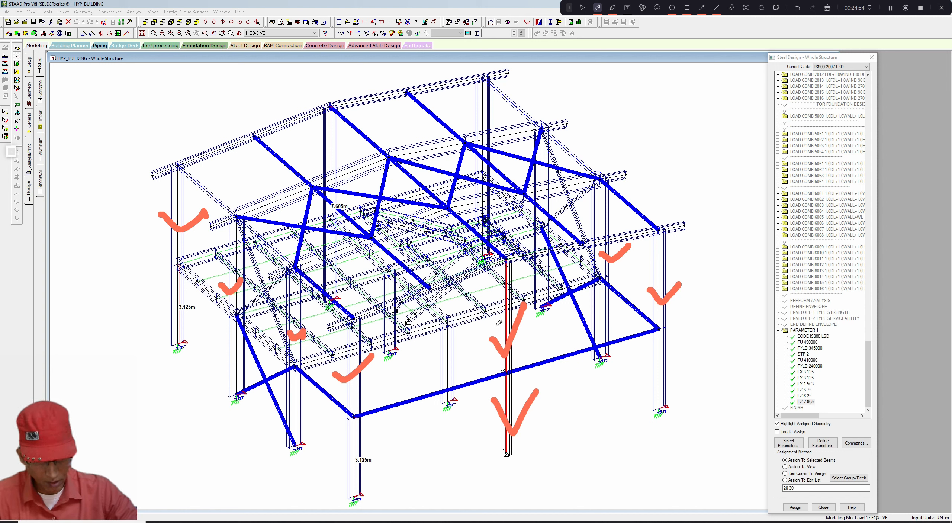
pyautogui.moveTo(496, 323); pyautogui.dragTo(512, 319)
pyautogui.moveTo(305, 144); pyautogui.dragTo(365, 120)
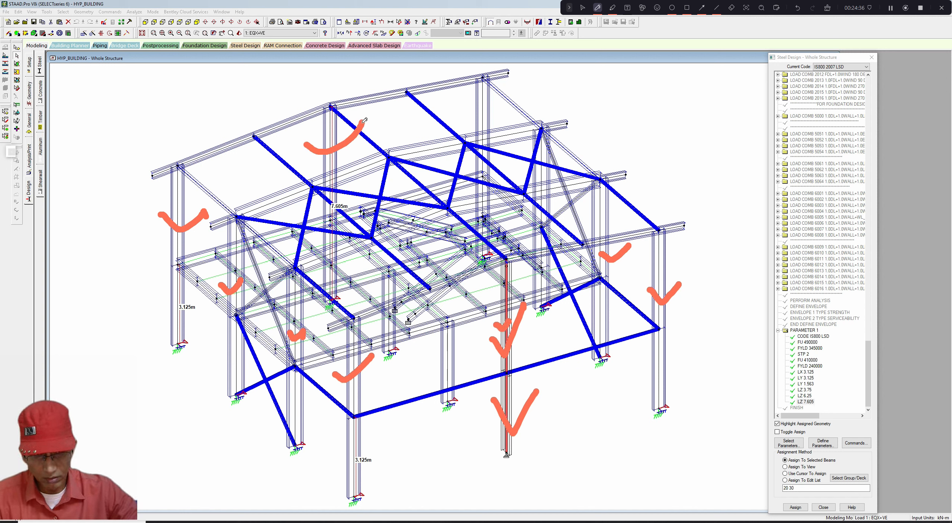
pyautogui.moveTo(464, 107); pyautogui.dragTo(499, 99)
pyautogui.moveTo(540, 180); pyautogui.dragTo(558, 172)
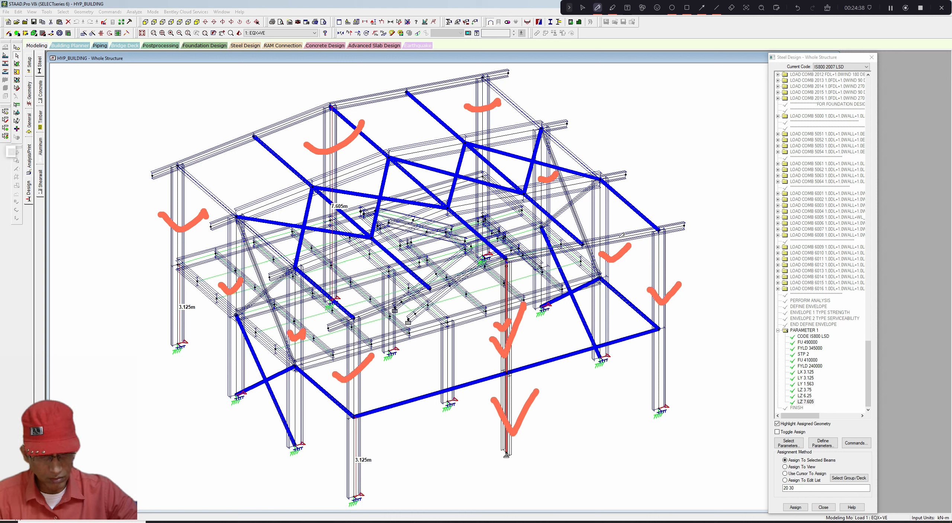
pyautogui.moveTo(594, 215); pyautogui.dragTo(611, 211)
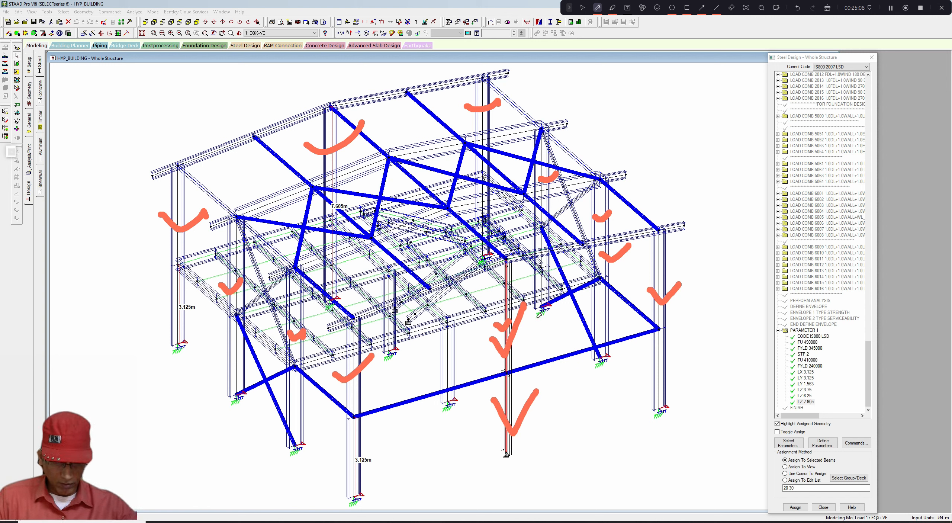
pyautogui.moveTo(494, 336)
pyautogui.mouseDown()
pyautogui.moveTo(488, 343)
pyautogui.moveTo(561, 385)
pyautogui.moveTo(577, 375)
pyautogui.mouseUp()
pyautogui.moveTo(522, 355); pyautogui.dragTo(563, 345)
pyautogui.moveTo(513, 366); pyautogui.dragTo(525, 359)
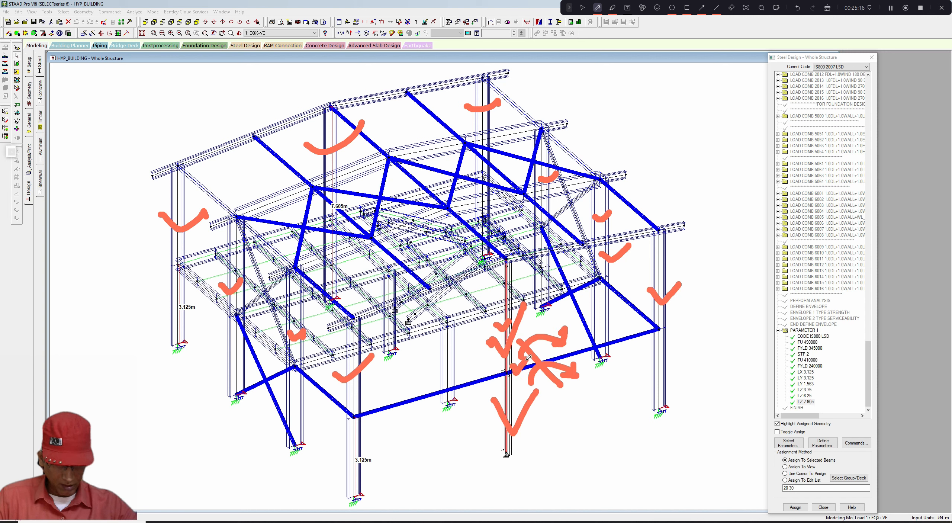
pyautogui.moveTo(510, 272); pyautogui.dragTo(522, 264)
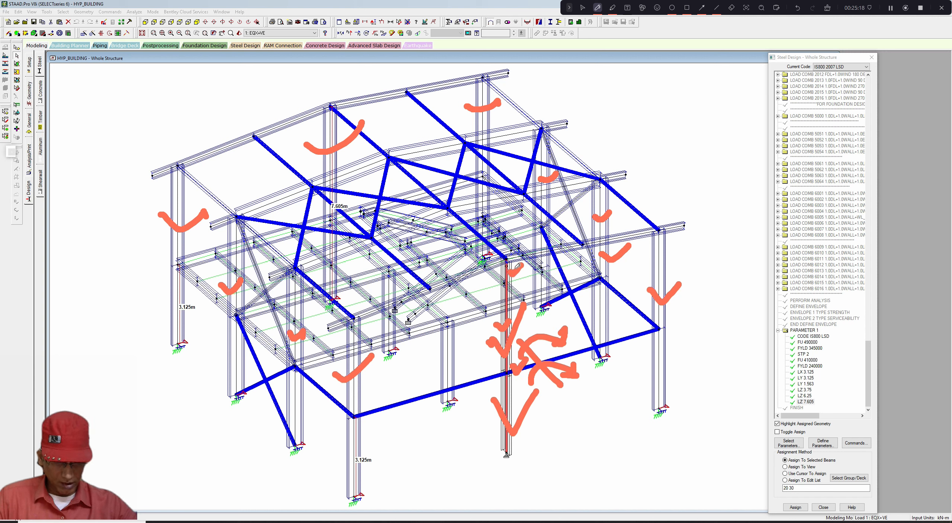
pyautogui.moveTo(497, 366); pyautogui.dragTo(497, 368)
pyautogui.moveTo(500, 268); pyautogui.dragTo(495, 270)
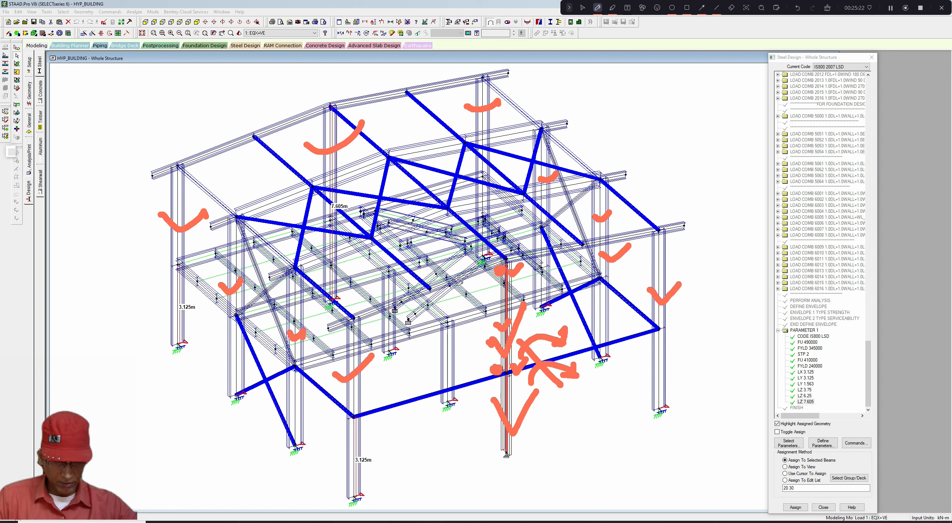
pyautogui.moveTo(658, 389)
pyautogui.mouseDown()
pyautogui.moveTo(658, 245)
pyautogui.moveTo(591, 243)
pyautogui.moveTo(495, 263)
pyautogui.moveTo(359, 316)
pyautogui.moveTo(351, 464)
pyautogui.mouseUp()
pyautogui.moveTo(491, 278); pyautogui.dragTo(484, 383)
pyautogui.moveTo(486, 265)
pyautogui.mouseDown()
pyautogui.moveTo(472, 291)
pyautogui.moveTo(496, 285)
pyautogui.mouseUp()
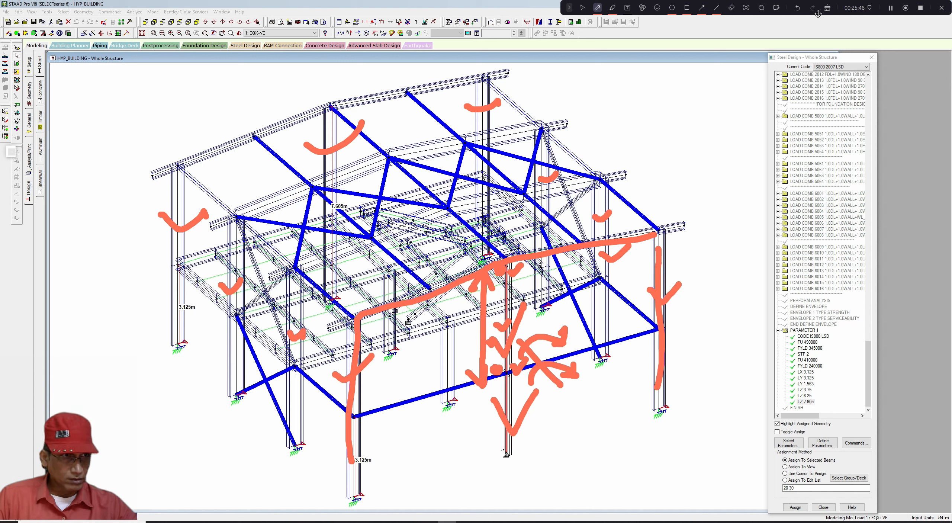
pyautogui.click(827, 7)
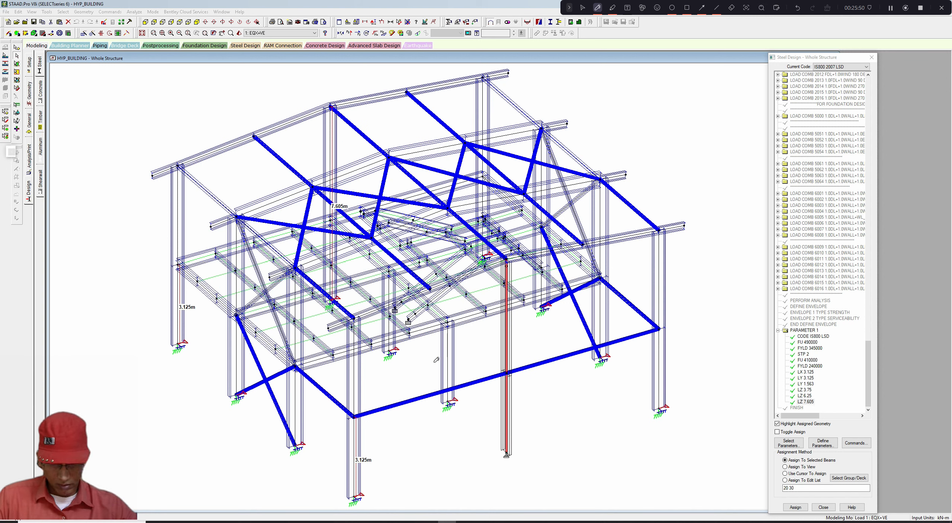
pyautogui.click(701, 8)
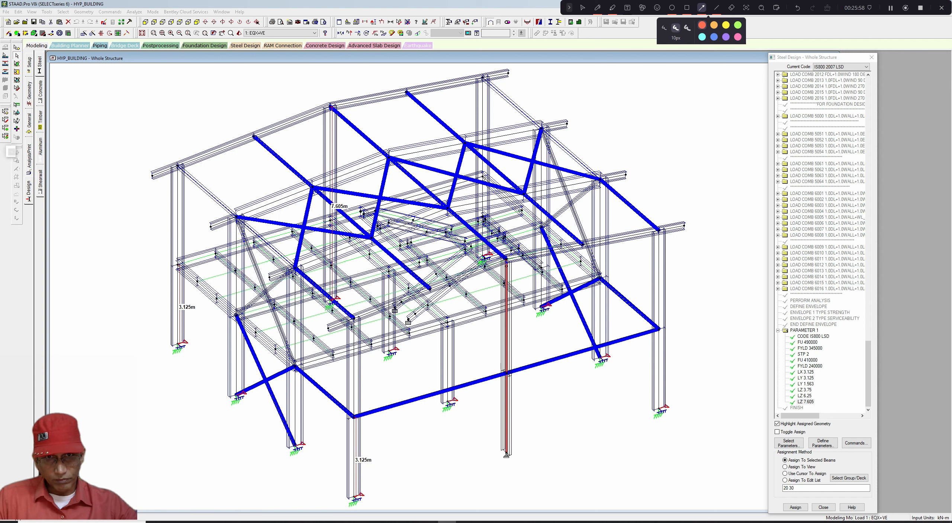
pyautogui.click(582, 7)
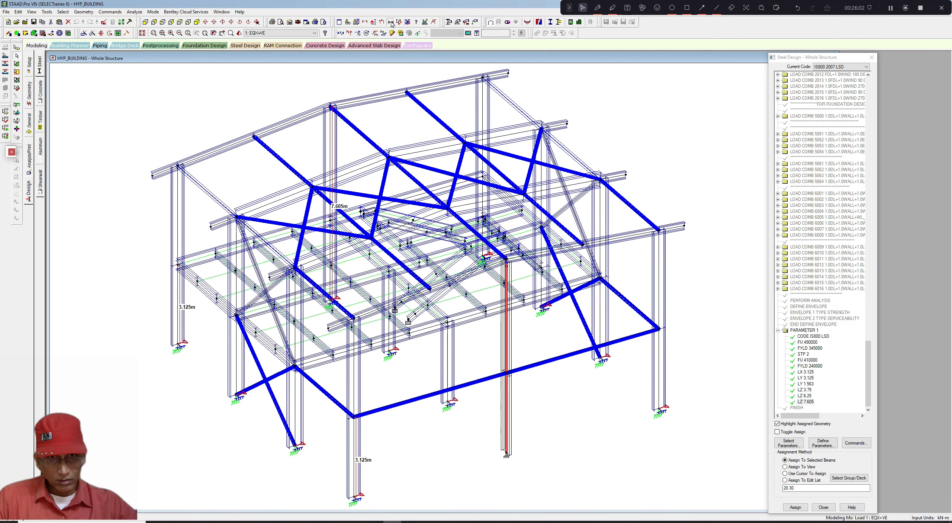
# - Measure the lengths of the upper column segments between their end nodes
pyautogui.click(391, 22)
pyautogui.click(159, 70)
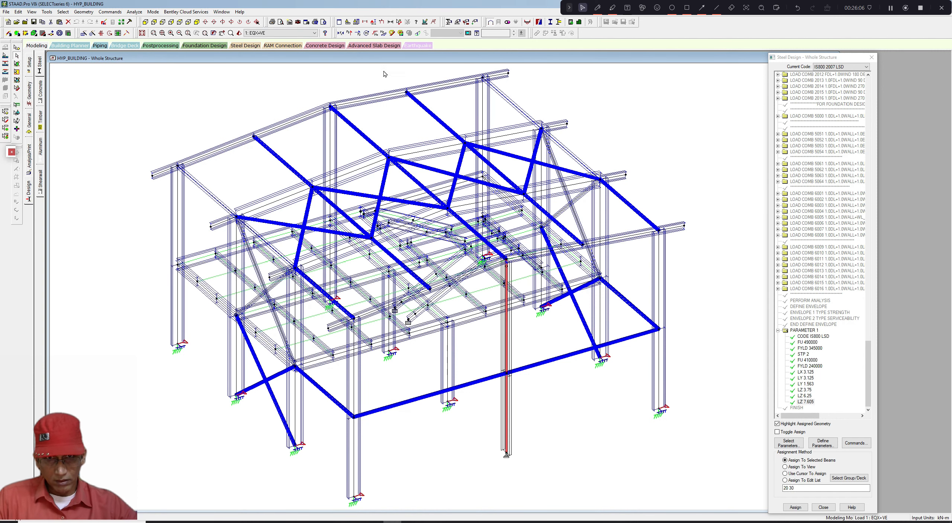
pyautogui.click(398, 23)
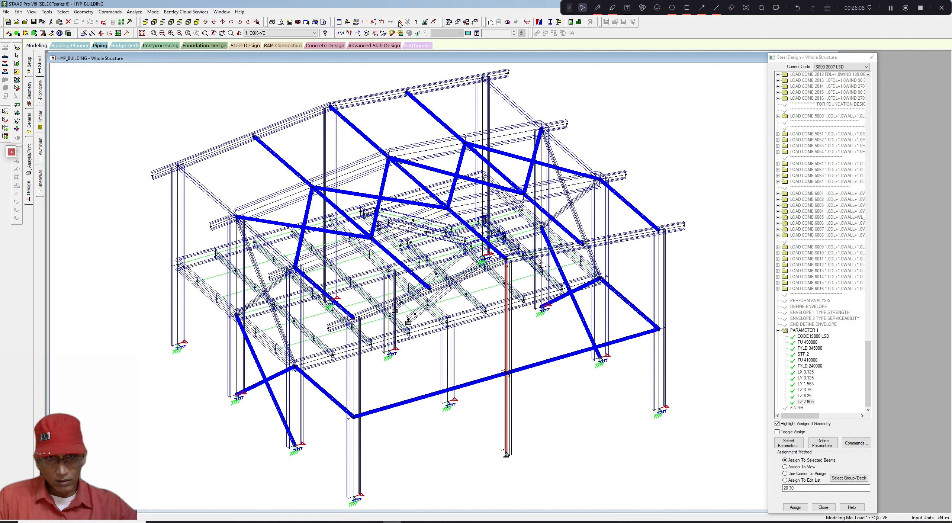
pyautogui.click(179, 264)
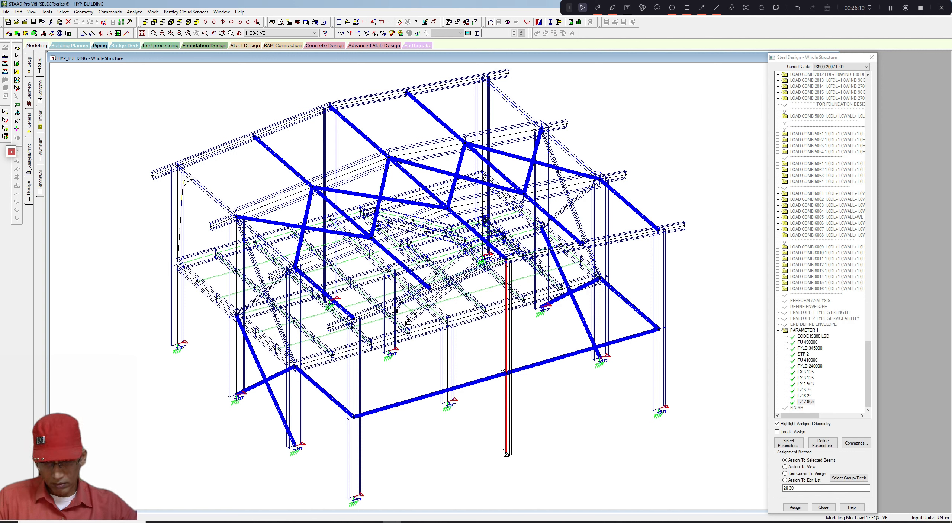
pyautogui.click(179, 166)
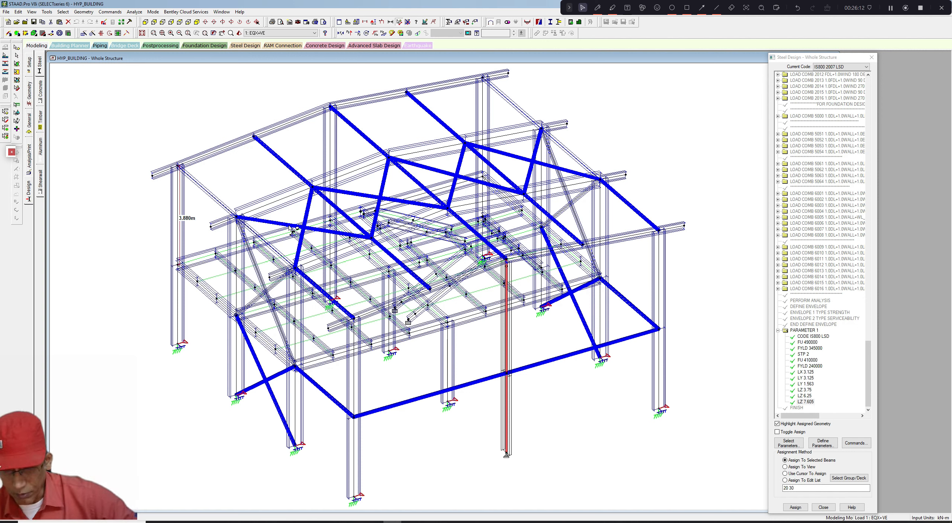
pyautogui.click(330, 221)
pyautogui.click(331, 108)
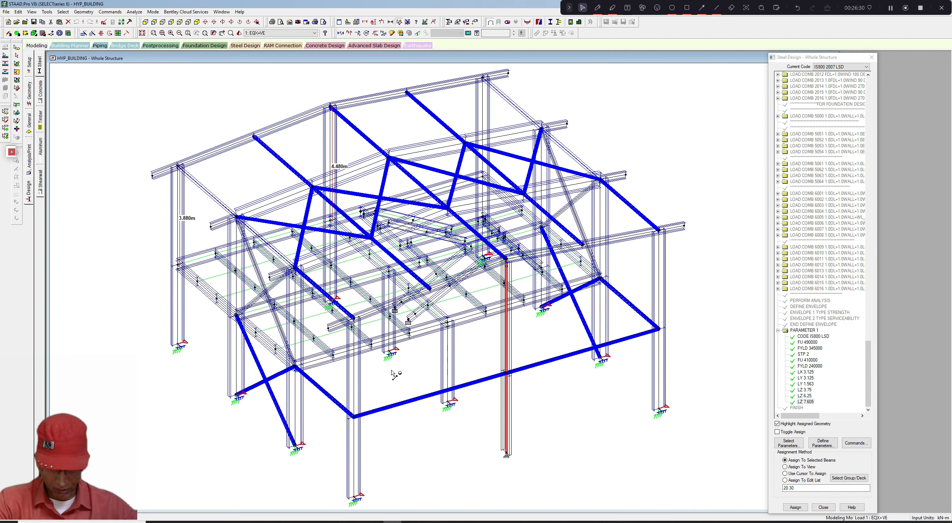
pyautogui.press('Escape')
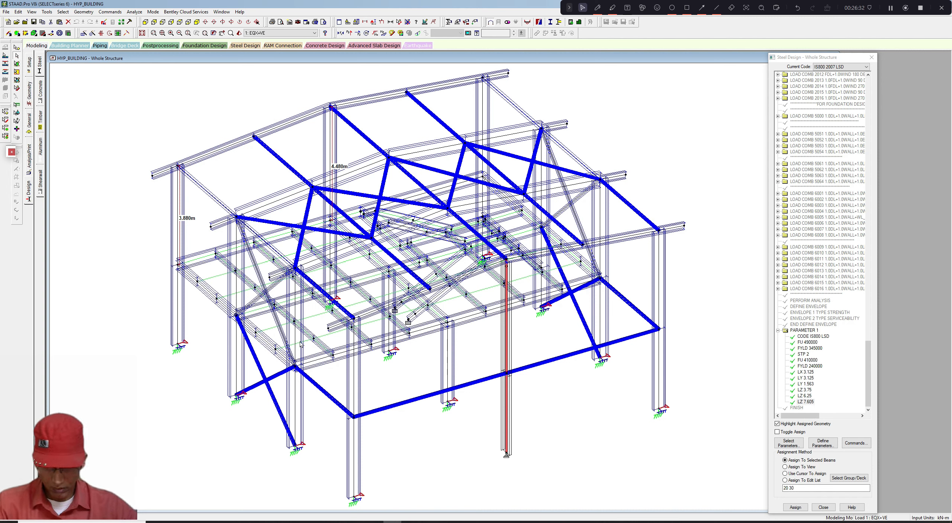
# - Select multiple column segments across the frame for parameter assignment
pyautogui.keyDown('ctrl'); pyautogui.click(295, 341); pyautogui.keyUp('ctrl')
pyautogui.keyDown('ctrl'); pyautogui.click(238, 298); pyautogui.keyUp('ctrl')
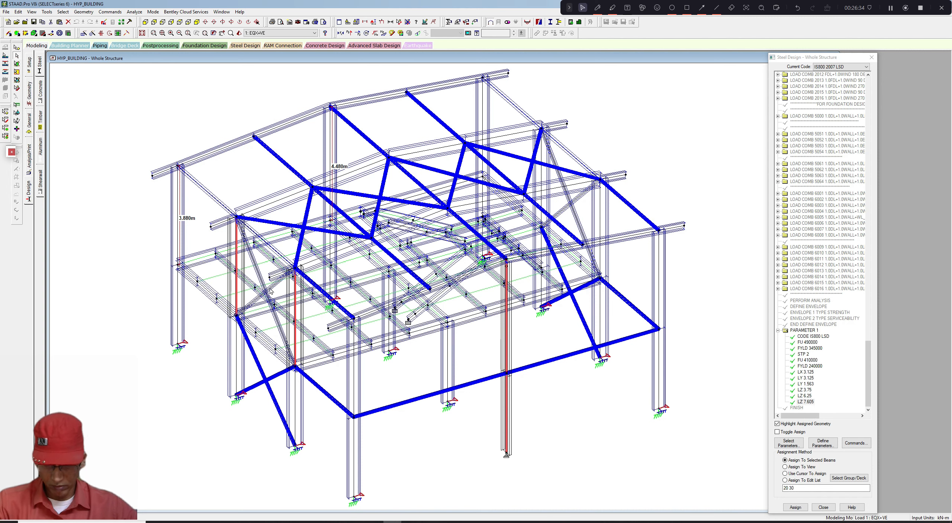
pyautogui.keyDown('ctrl'); pyautogui.click(180, 231); pyautogui.keyUp('ctrl')
pyautogui.keyDown('ctrl'); pyautogui.click(483, 124); pyautogui.keyUp('ctrl')
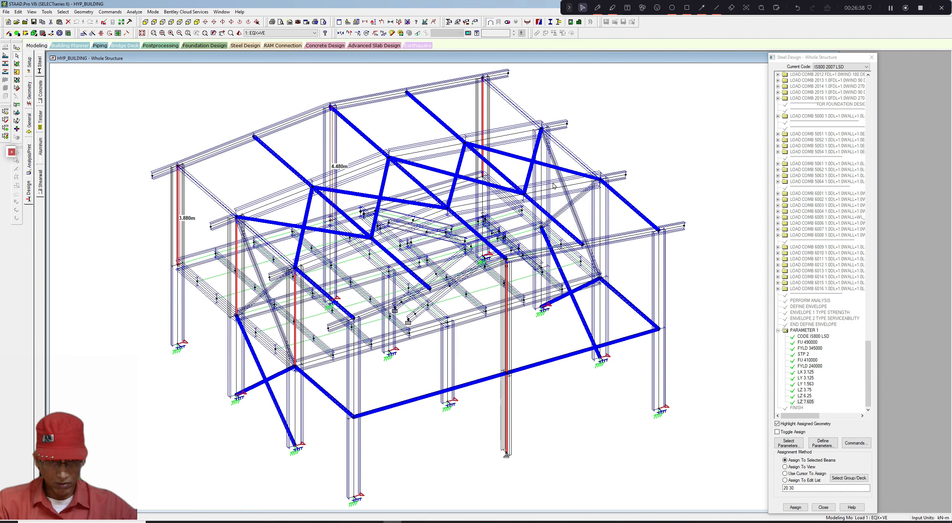
pyautogui.keyDown('ctrl'); pyautogui.click(541, 186); pyautogui.keyUp('ctrl')
pyautogui.keyDown('ctrl'); pyautogui.click(600, 218); pyautogui.keyUp('ctrl')
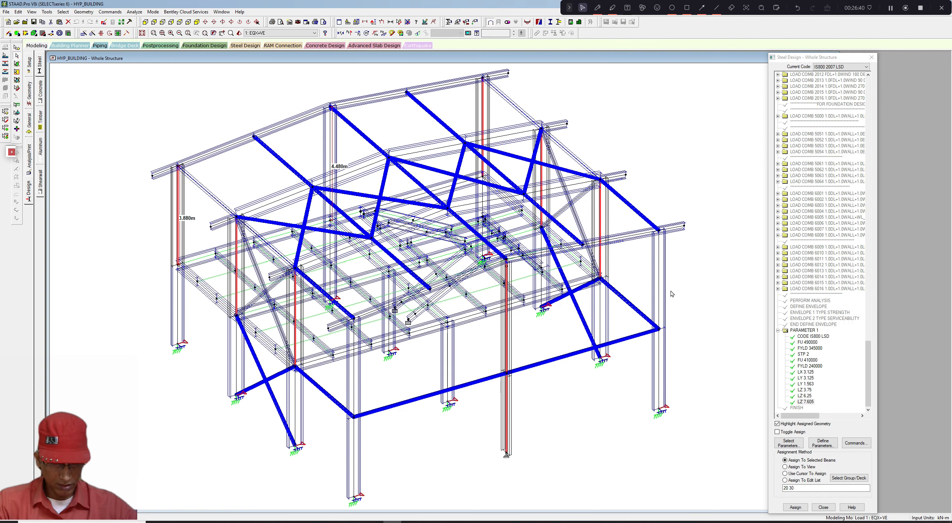
pyautogui.keyDown('ctrl'); pyautogui.click(388, 324); pyautogui.keyUp('ctrl')
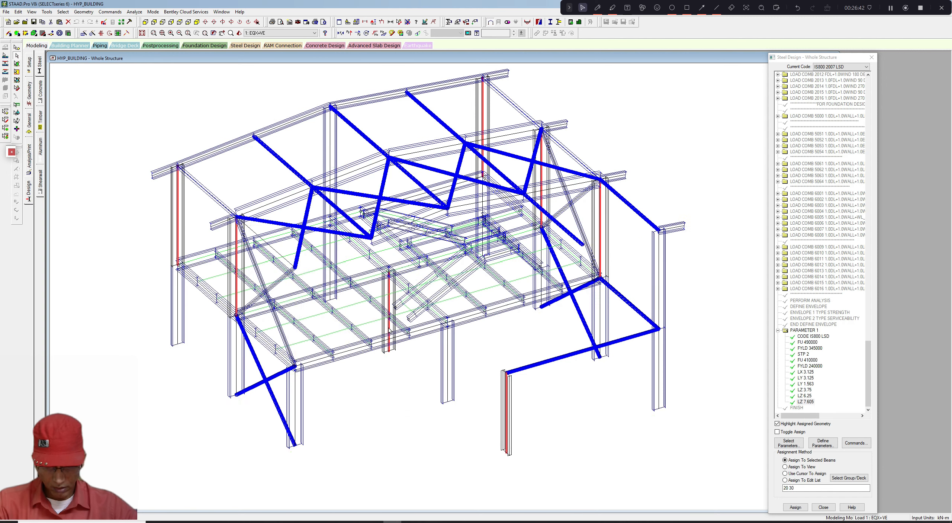
pyautogui.keyDown('ctrl'); pyautogui.click(446, 356); pyautogui.keyUp('ctrl')
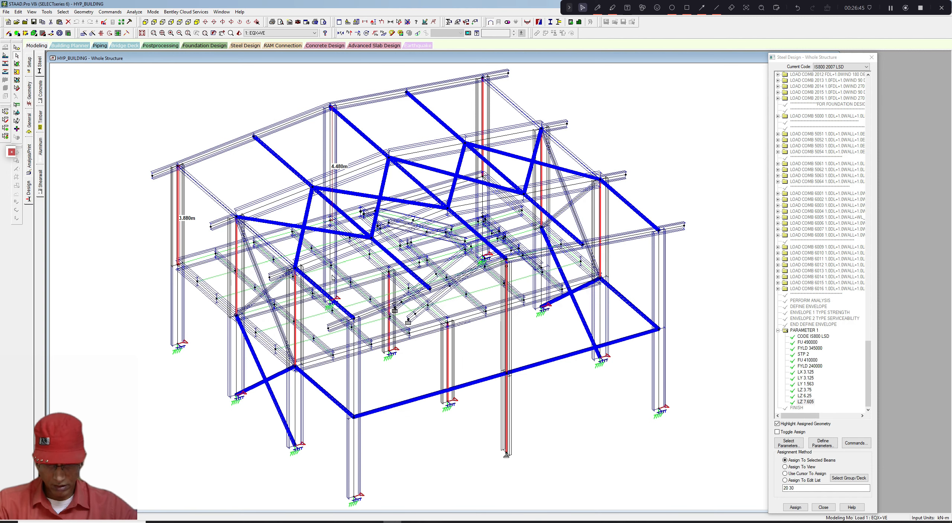
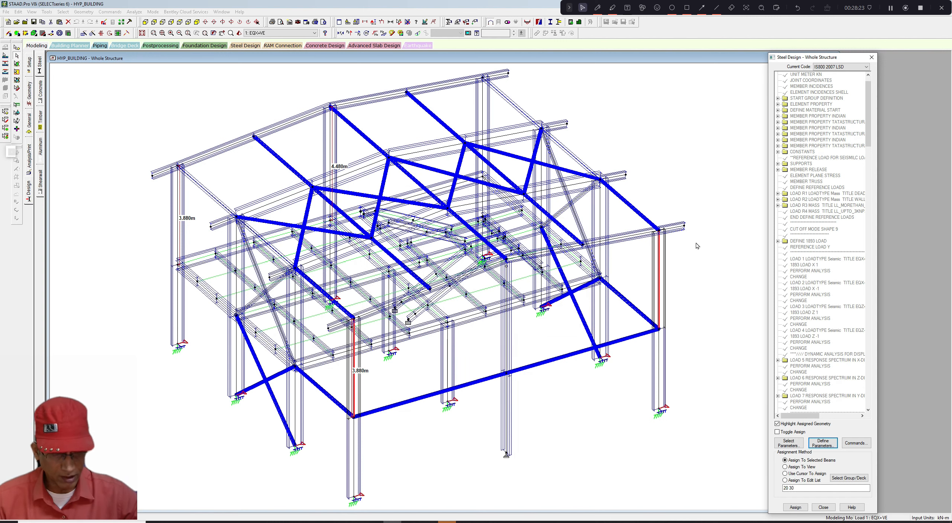
# - Measure the full height of the right corner column
pyautogui.click(686, 190)
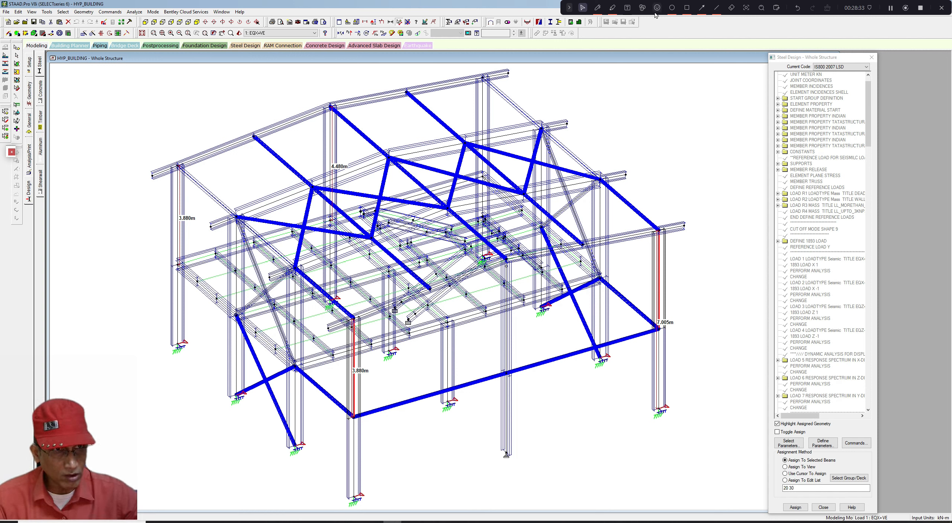
pyautogui.click(597, 8)
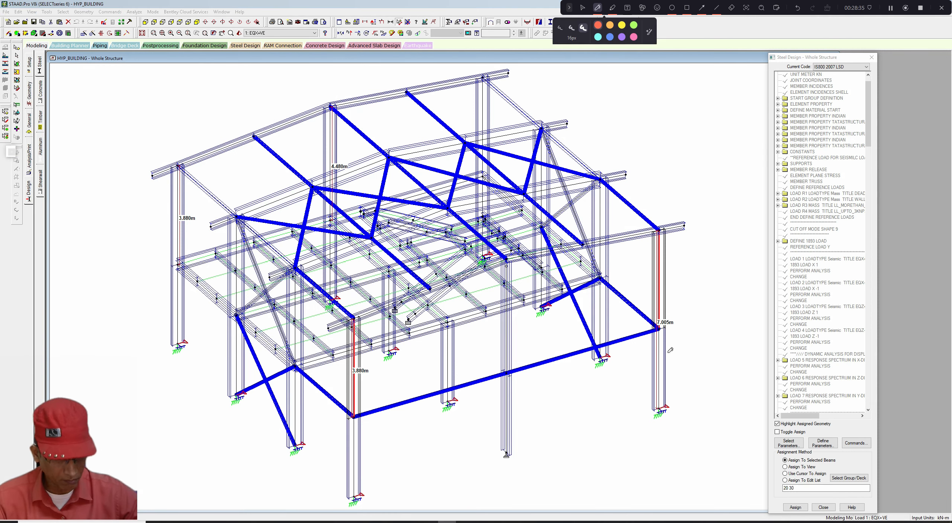
pyautogui.moveTo(689, 390); pyautogui.dragTo(641, 414)
pyautogui.moveTo(692, 218); pyautogui.dragTo(645, 236)
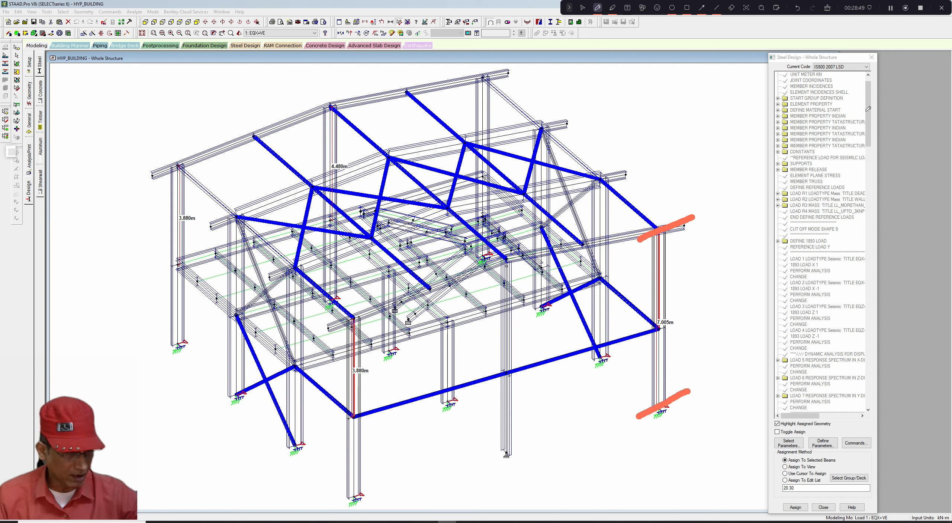
pyautogui.click(582, 7)
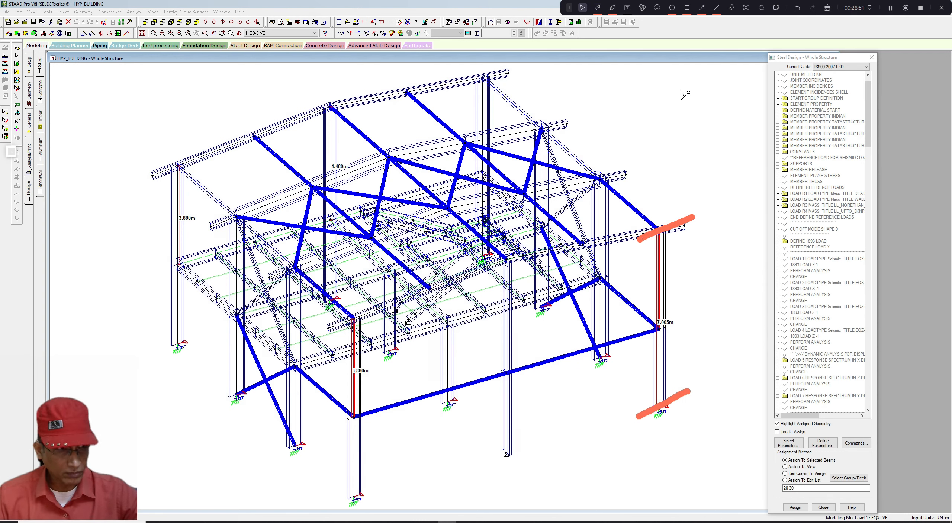
# - Highlight the members carrying the LZ 7.605 parameter from the design parameter list
pyautogui.scroll(-9, 873, 197)
pyautogui.scroll(-15, 872, 197)
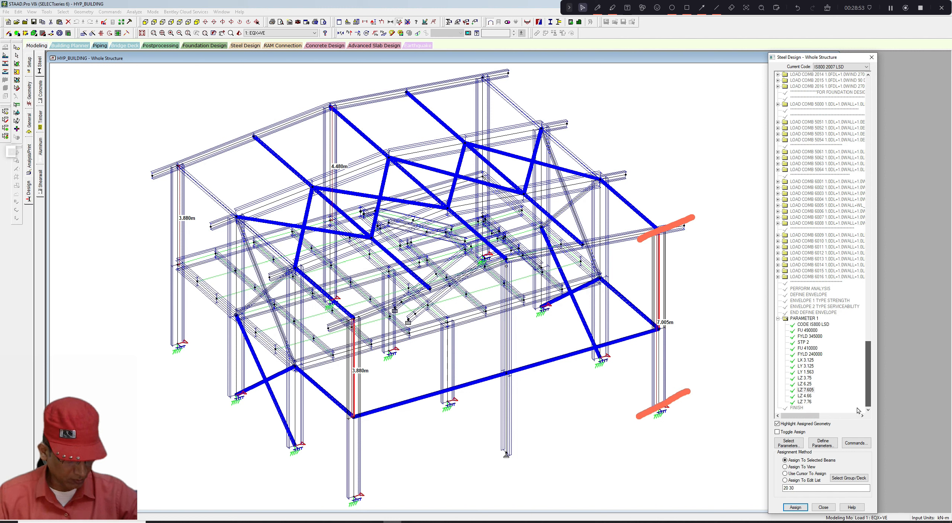
pyautogui.scroll(1, 863, 402)
pyautogui.scroll(-1, 863, 402)
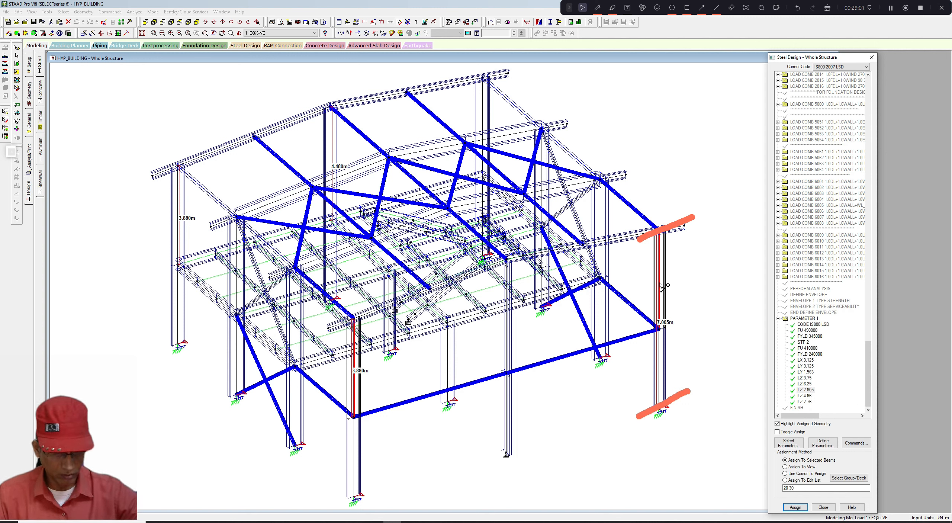
pyautogui.click(677, 237)
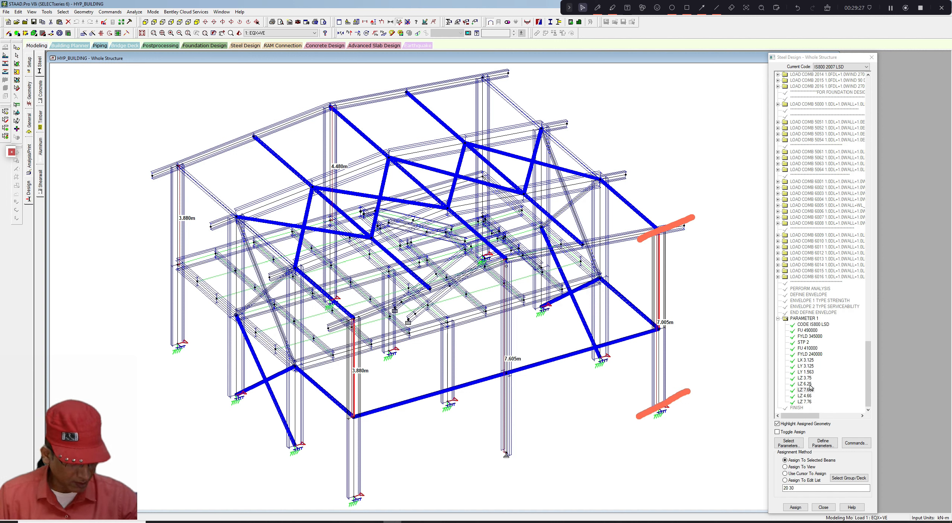
pyautogui.click(805, 389)
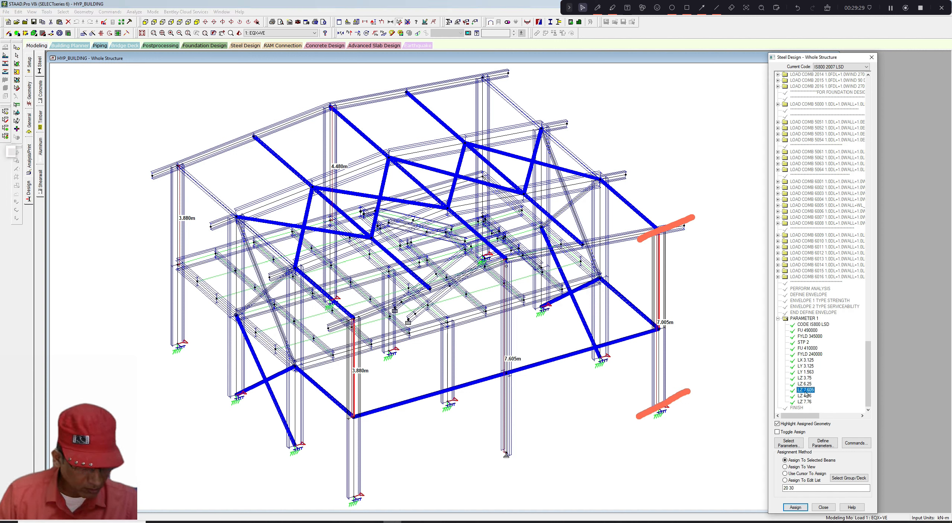
pyautogui.click(777, 432)
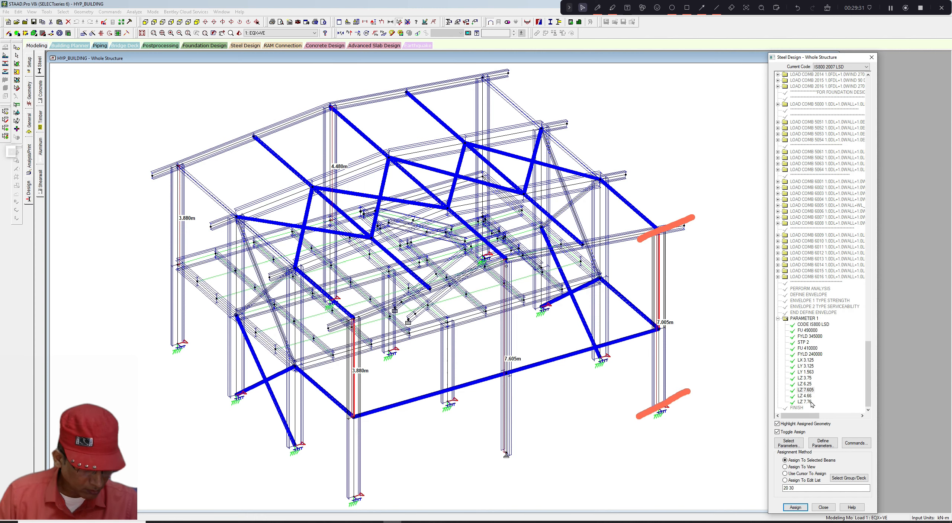
pyautogui.click(805, 389)
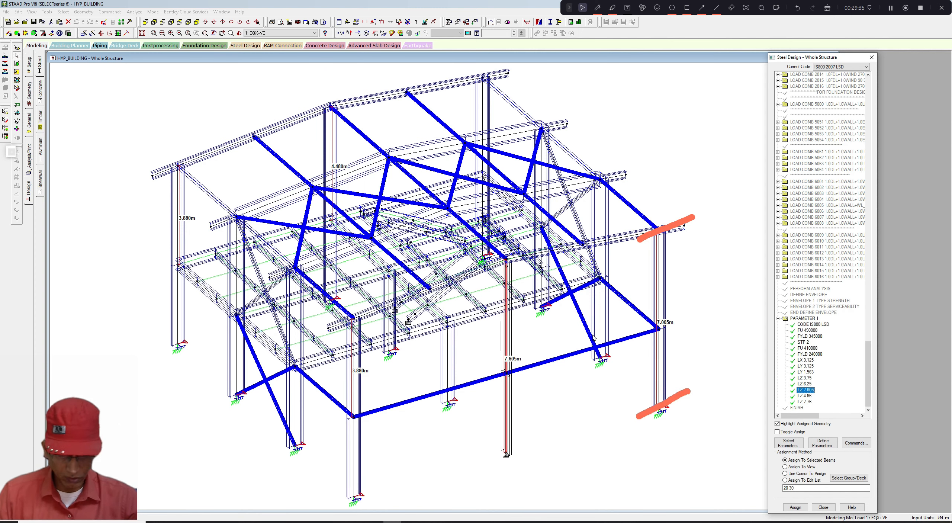
pyautogui.moveTo(593, 339)
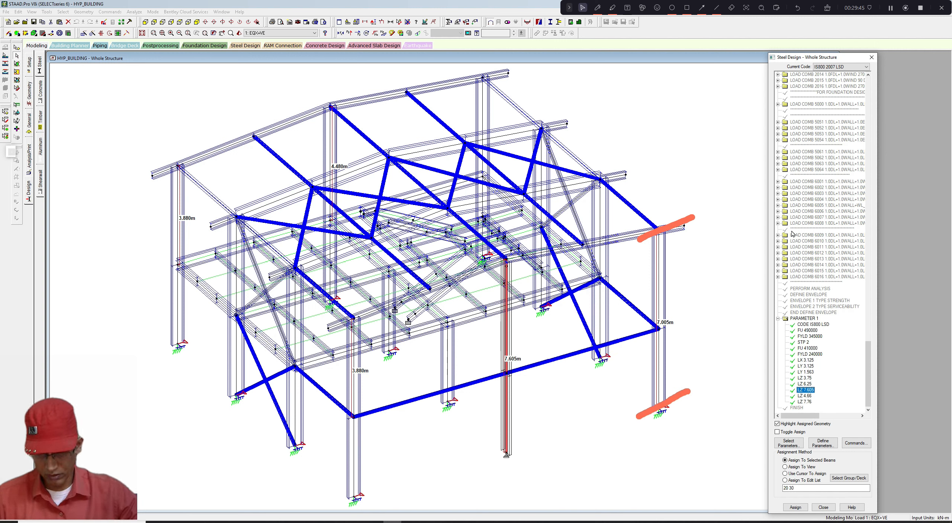
# - Window-select the lower-storey frame in front elevation and display only those members in isometric view
pyautogui.click(146, 22)
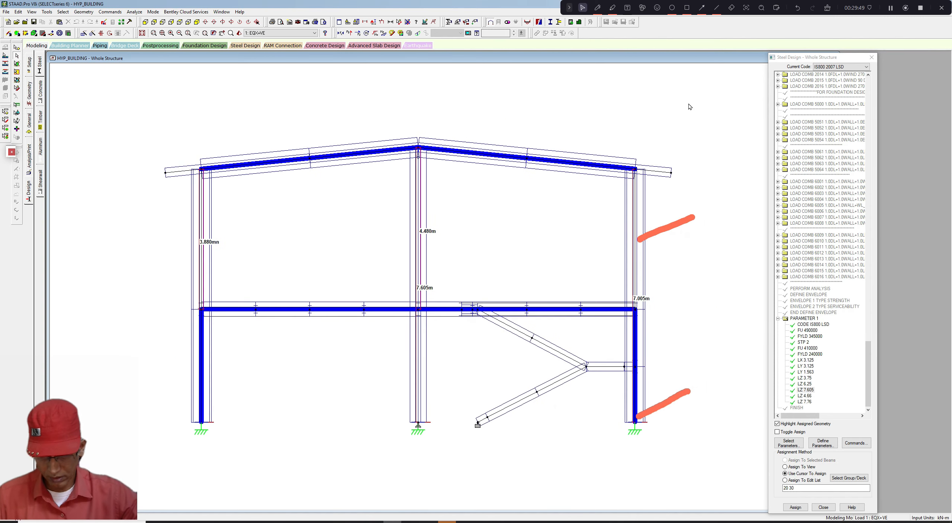
pyautogui.moveTo(174, 284); pyautogui.dragTo(657, 439)
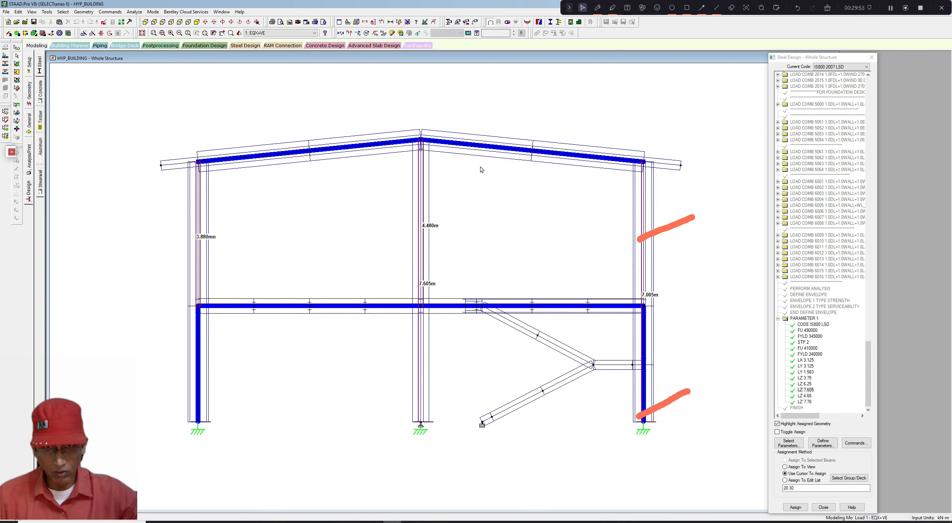
pyautogui.click(209, 33)
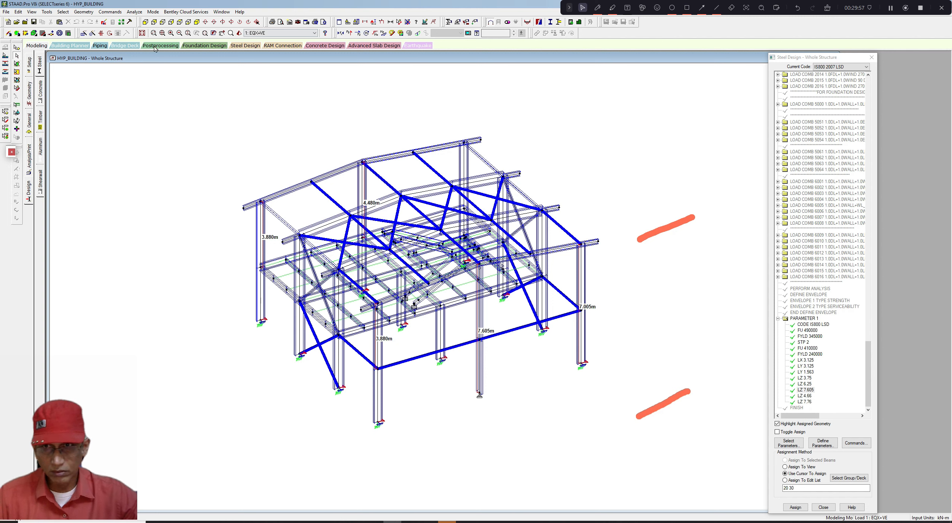
pyautogui.click(146, 22)
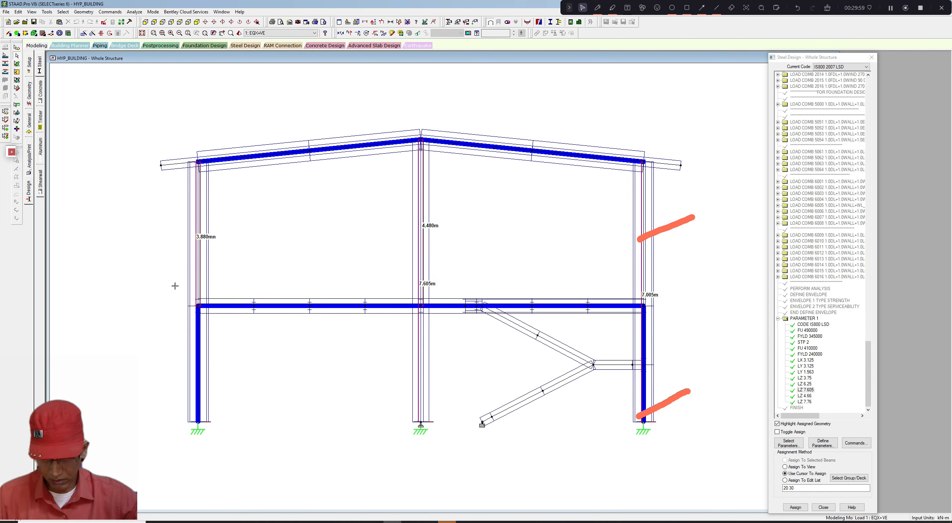
pyautogui.moveTo(174, 286); pyautogui.dragTo(671, 450)
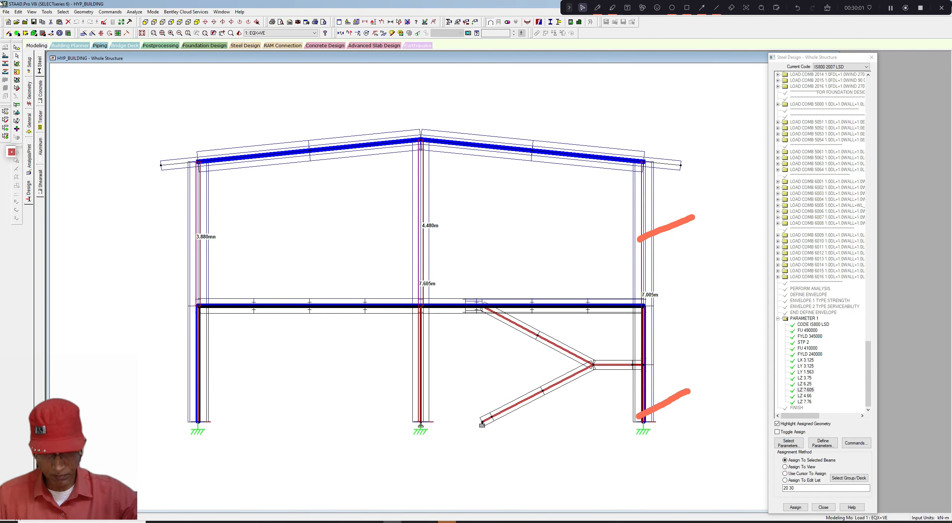
pyautogui.click(32, 12)
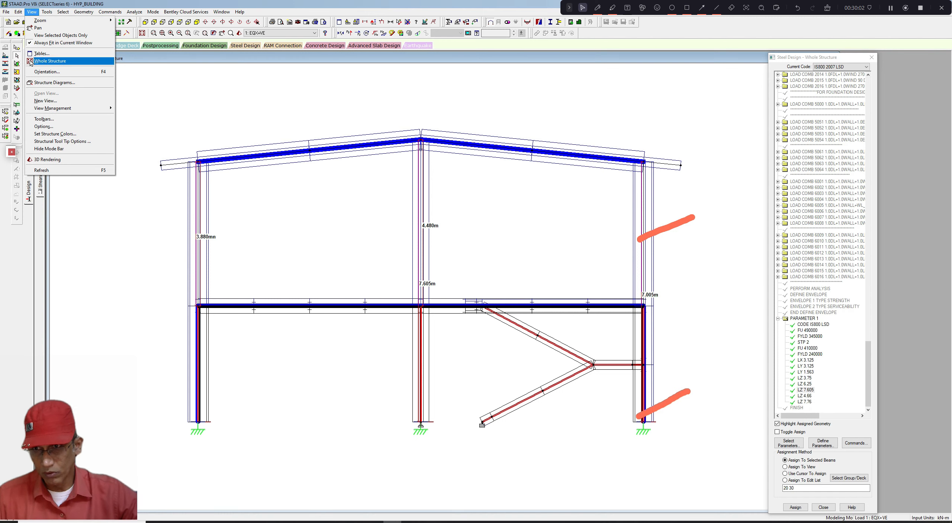
pyautogui.click(45, 35)
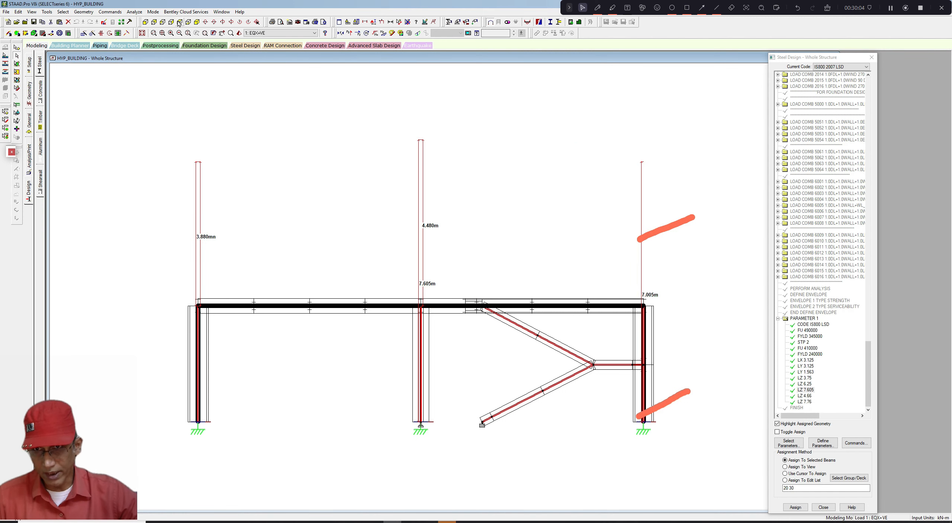
pyautogui.click(198, 23)
pyautogui.click(440, 121)
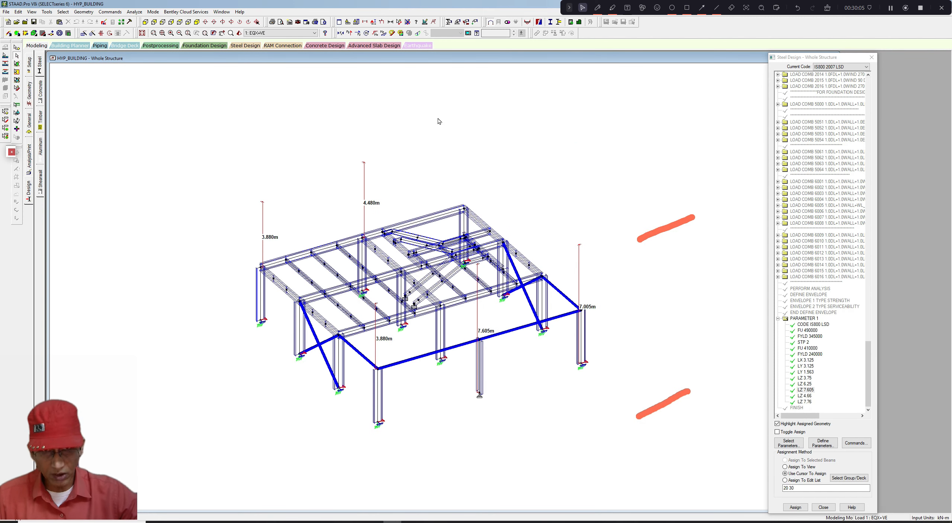
pyautogui.click(409, 22)
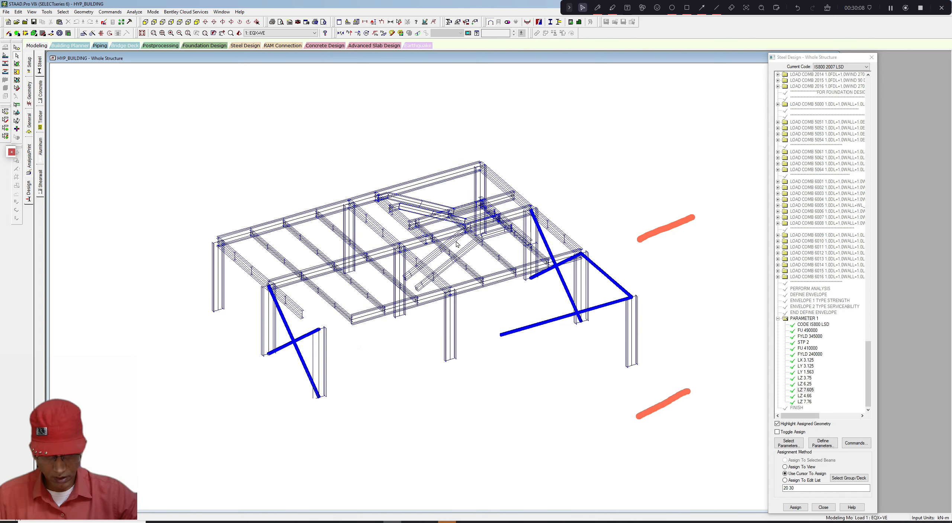
# - Cut a section along the X-Z plane through node 16 to show only that level
pyautogui.scroll(2, 421, 329)
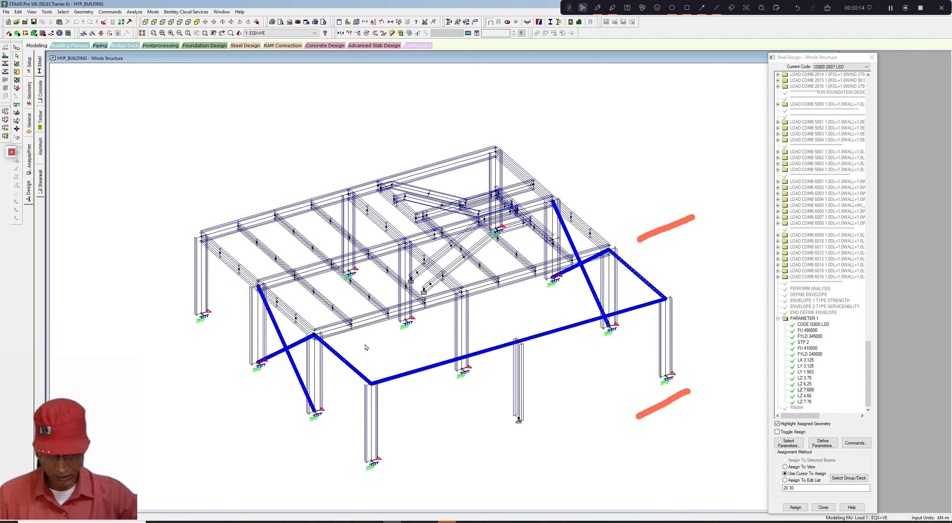
pyautogui.scroll(1, 366, 347)
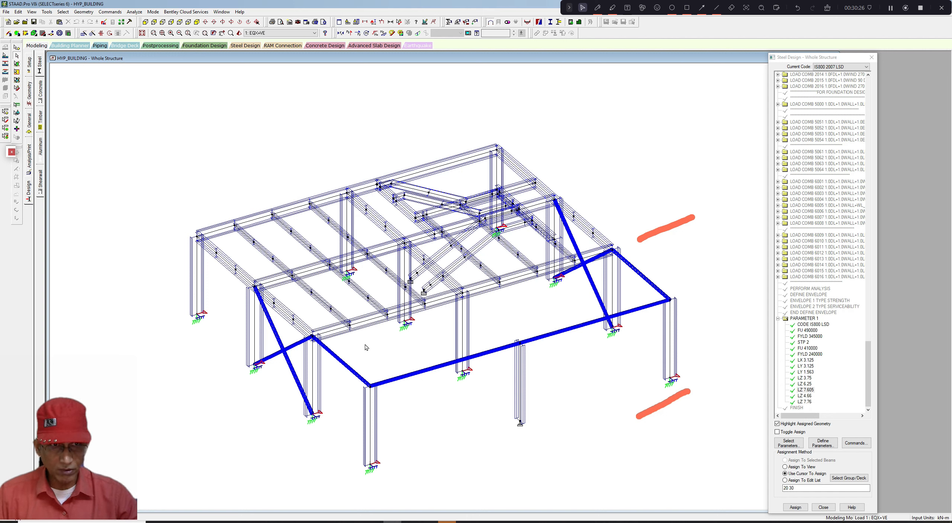
pyautogui.click(827, 11)
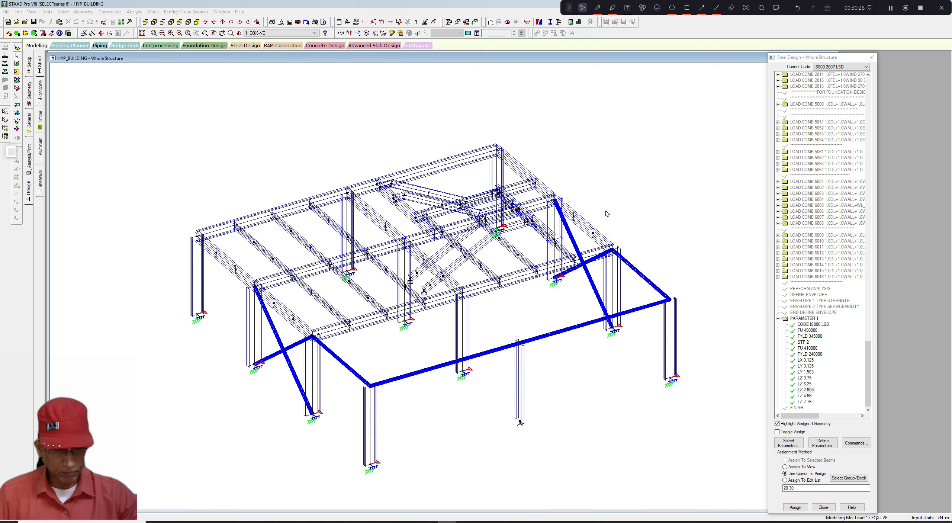
pyautogui.moveTo(607, 207); pyautogui.dragTo(608, 200, button='middle')
pyautogui.scroll(1, 609, 200)
pyautogui.scroll(-1, 608, 200)
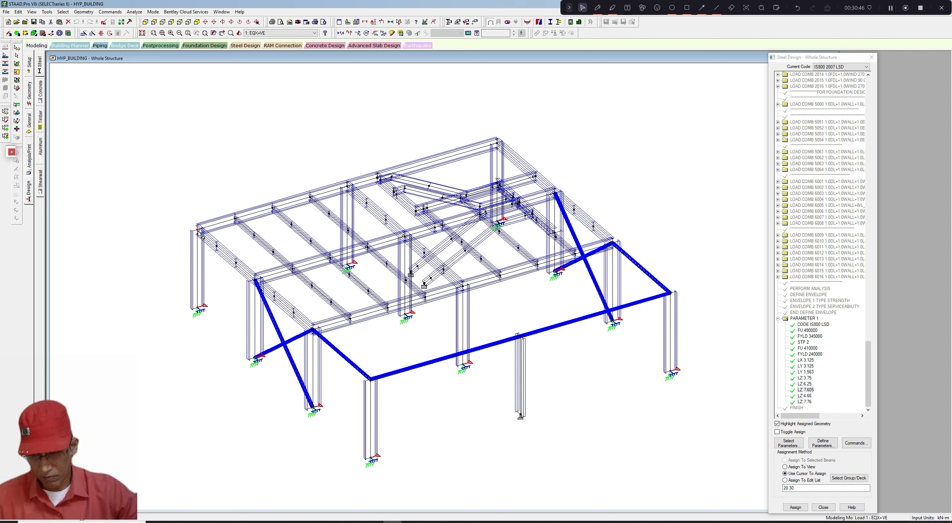
pyautogui.doubleClick(200, 232)
pyautogui.click(533, 219)
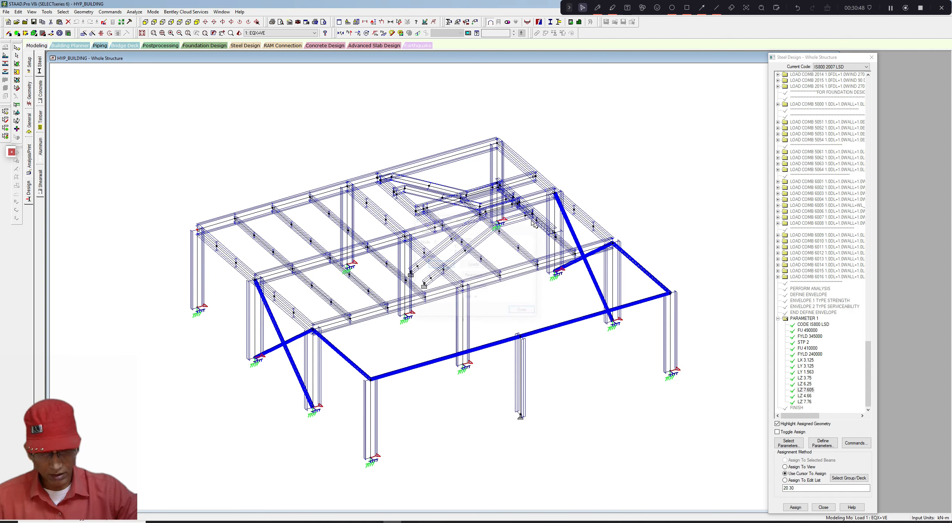
pyautogui.click(50, 13)
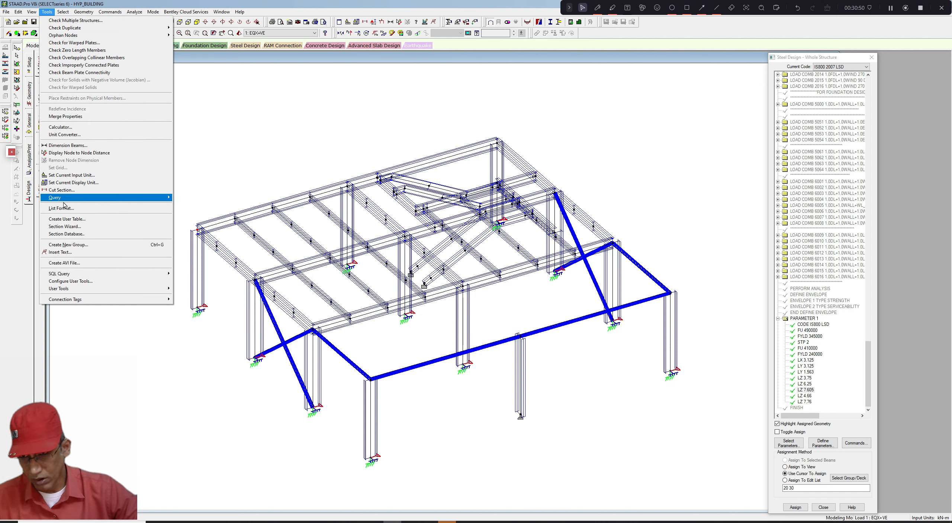
pyautogui.click(62, 189)
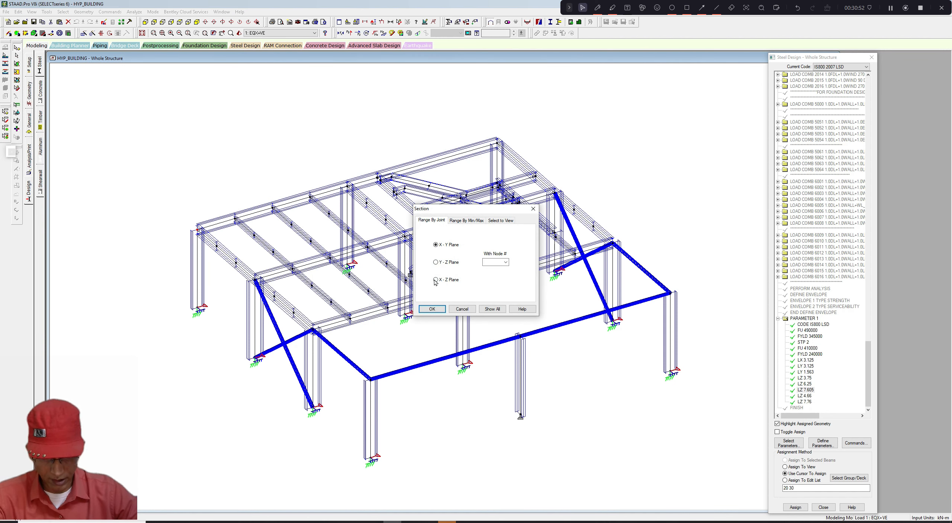
pyautogui.click(436, 280)
pyautogui.click(483, 262)
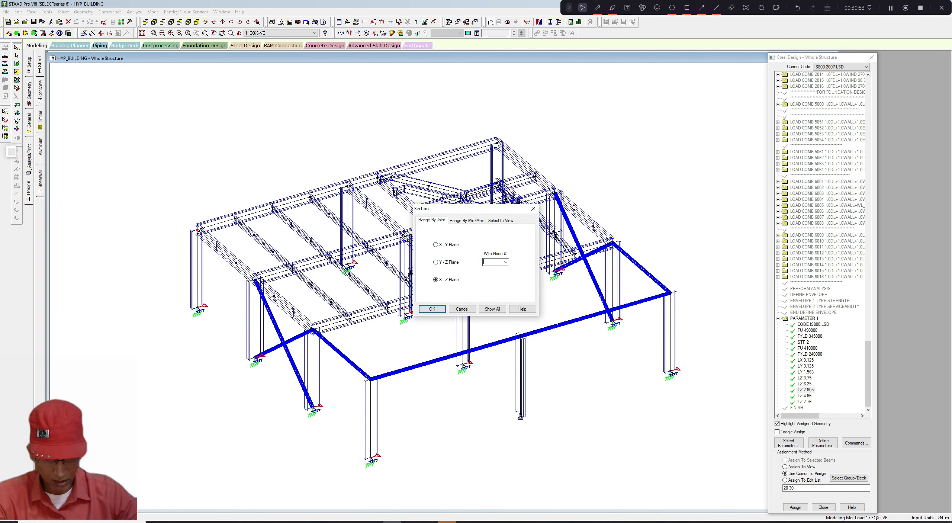
pyautogui.click(432, 309)
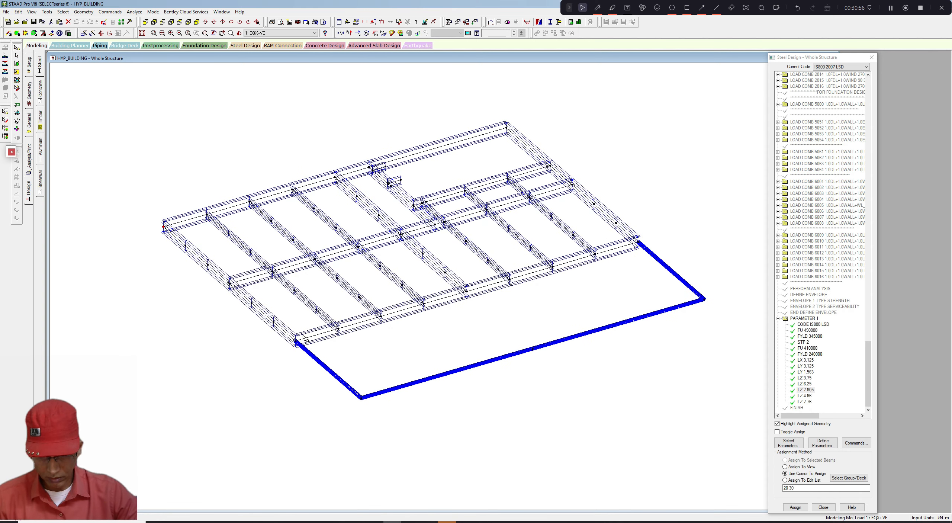
# - Show the cut level in plan view, zoomed to fit the window
pyautogui.click(166, 23)
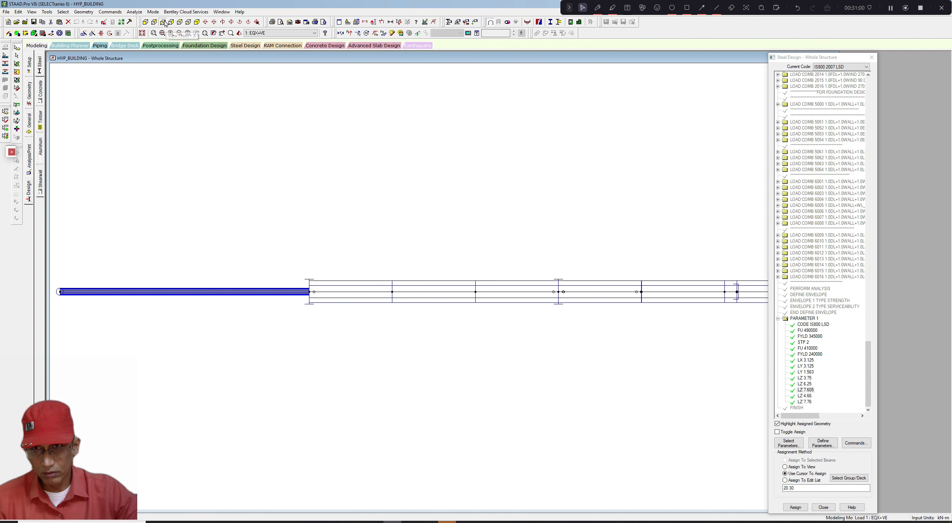
pyautogui.click(166, 23)
pyautogui.click(180, 23)
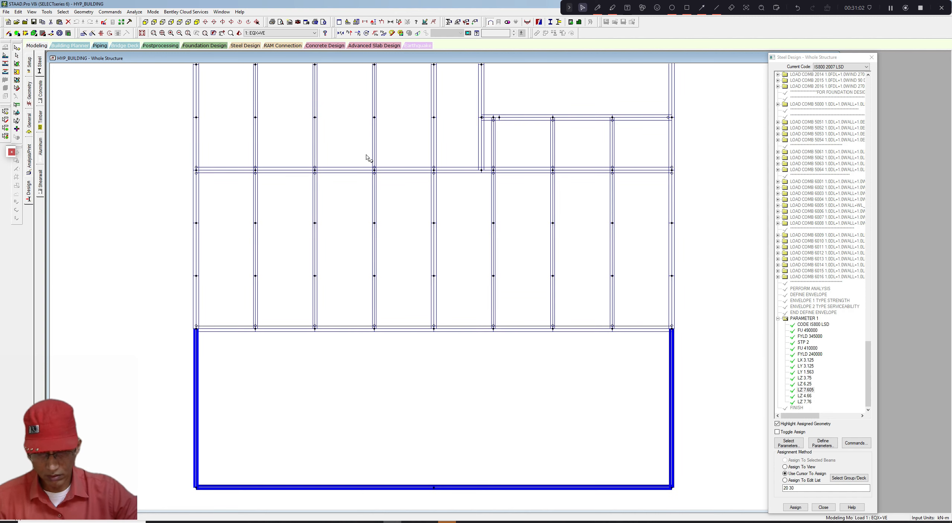
pyautogui.scroll(-6, 367, 156)
pyautogui.moveTo(381, 150); pyautogui.dragTo(373, 169, button='middle')
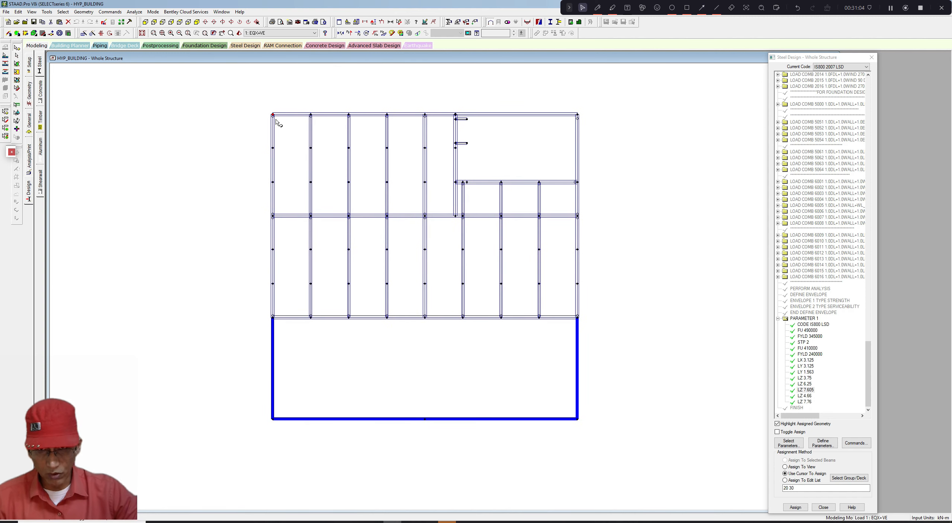
pyautogui.scroll(1, 331, 164)
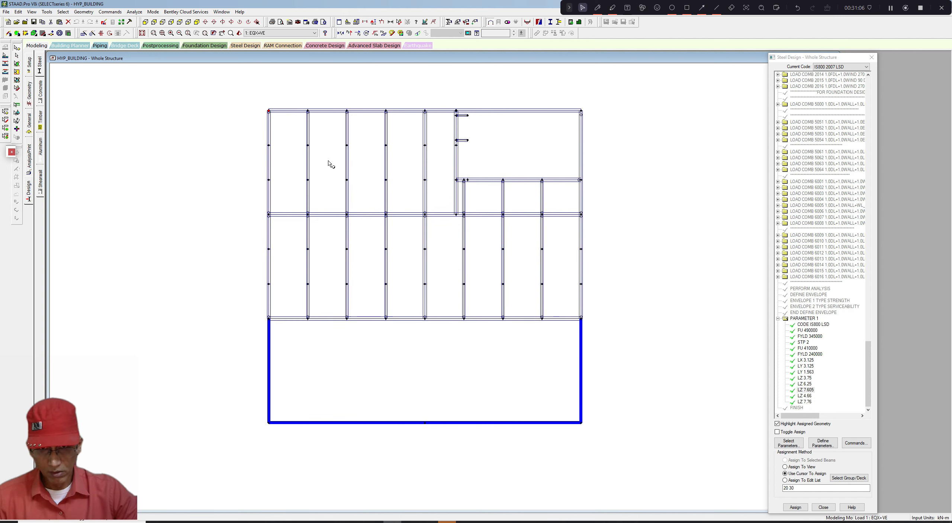
pyautogui.scroll(1, 331, 164)
# - Show the whole structure, select all members parallel to the Y axis, and display only those columns
pyautogui.click(32, 11)
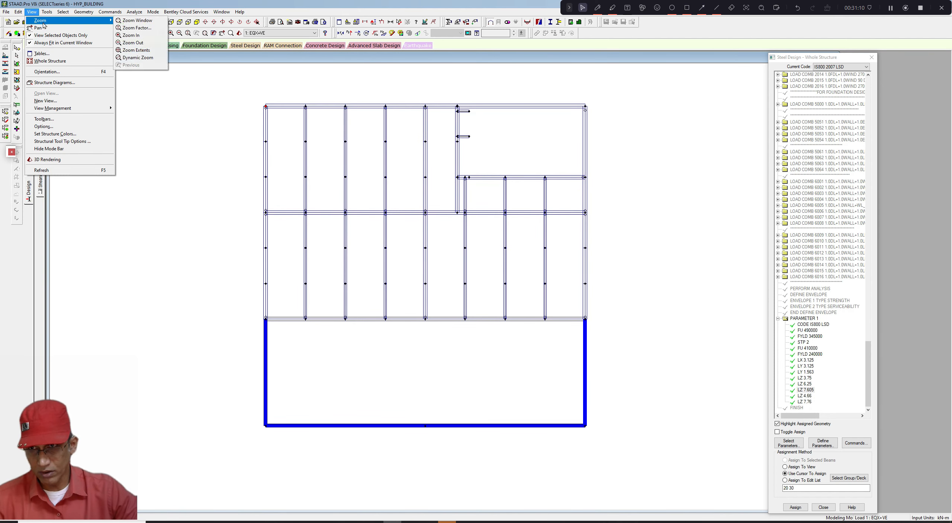
pyautogui.click(47, 11)
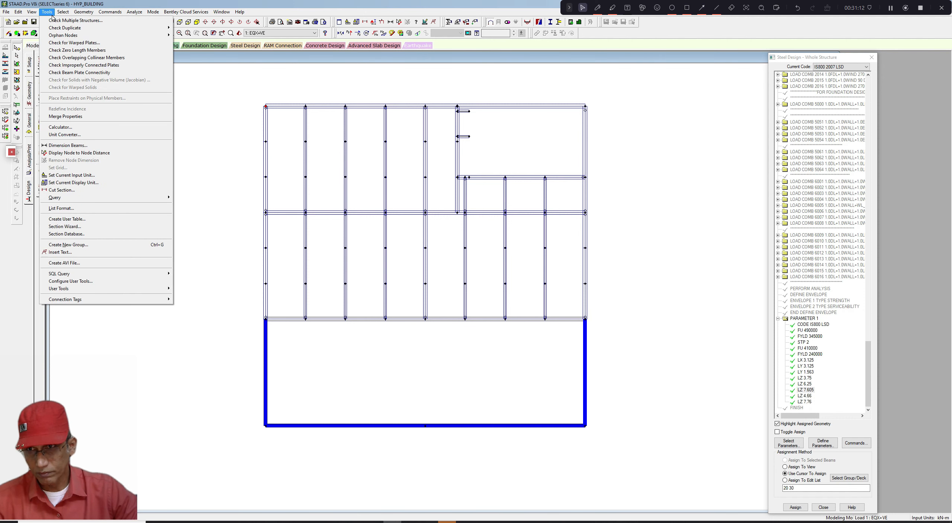
pyautogui.moveTo(34, 13)
pyautogui.click(46, 61)
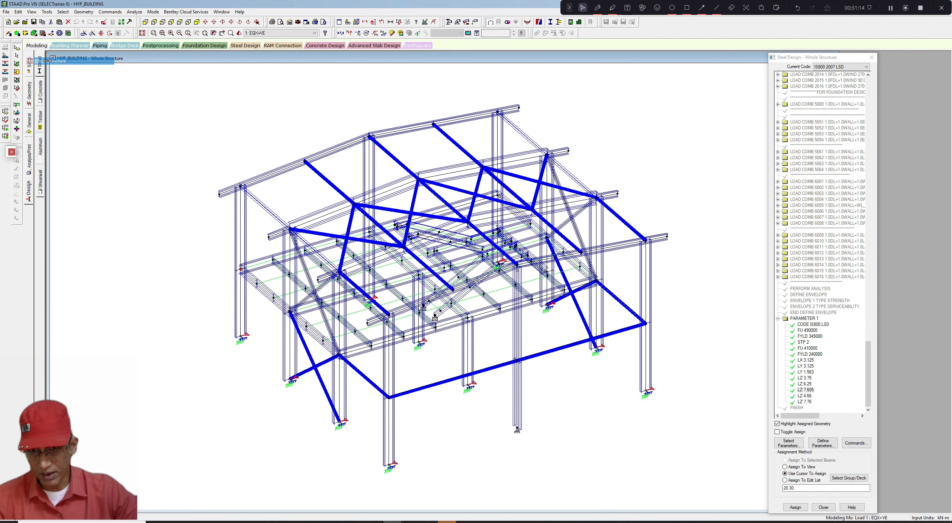
pyautogui.click(62, 12)
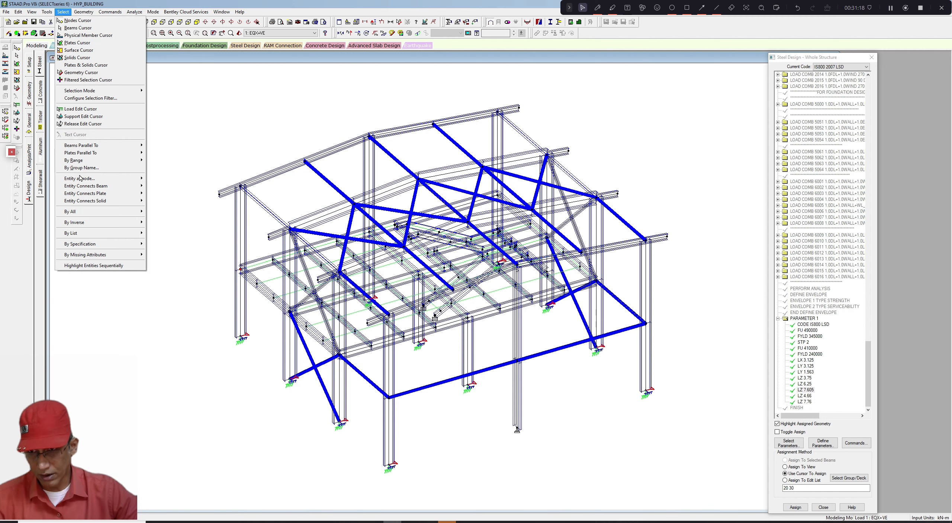
pyautogui.moveTo(91, 148)
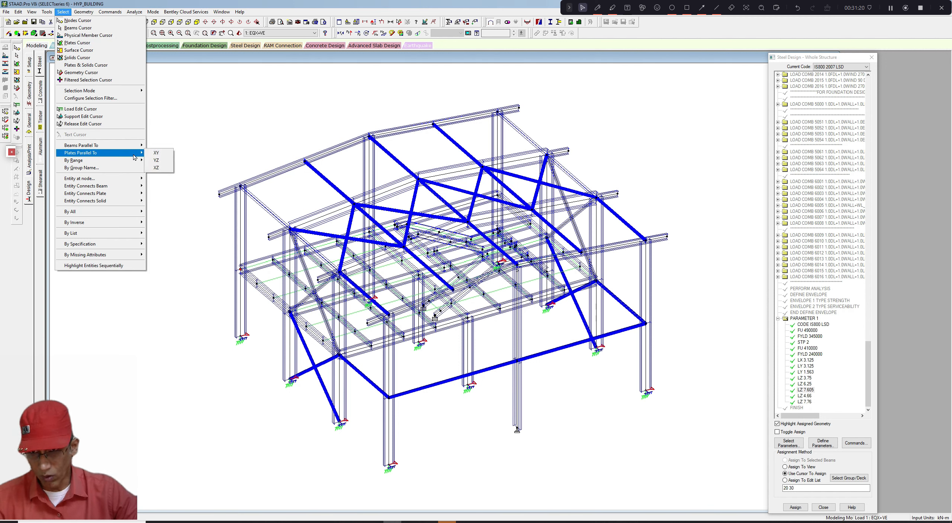
pyautogui.click(154, 152)
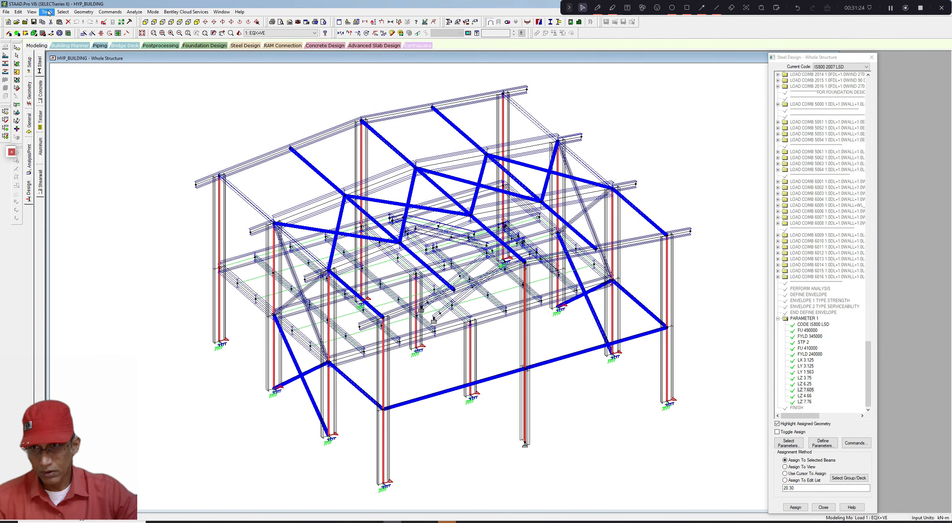
pyautogui.click(32, 12)
pyautogui.click(33, 35)
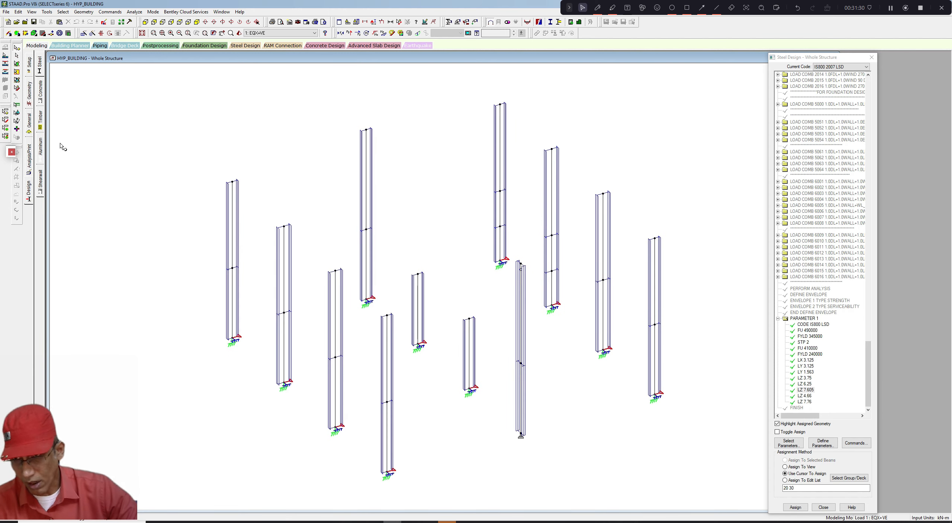
# - Create a new fixed support, Support 5, in the supports dialog
pyautogui.click(29, 119)
pyautogui.click(40, 119)
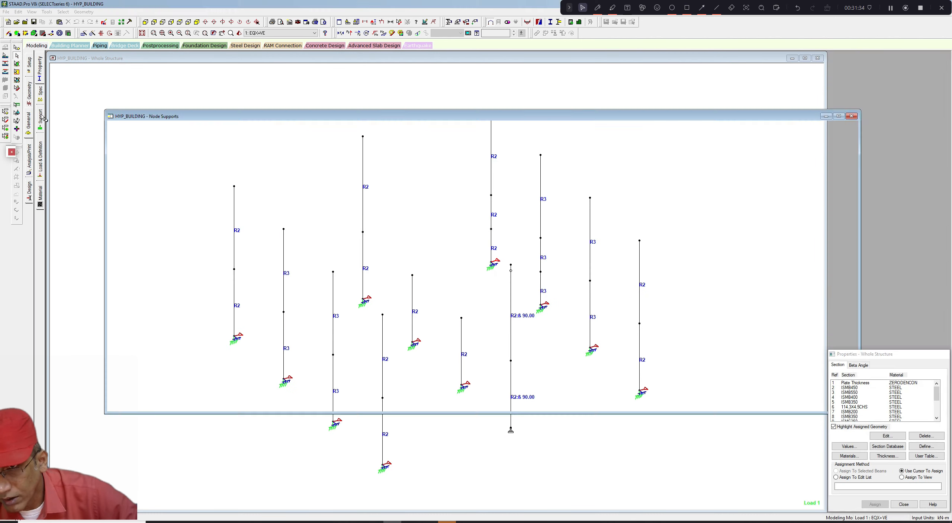
pyautogui.click(894, 449)
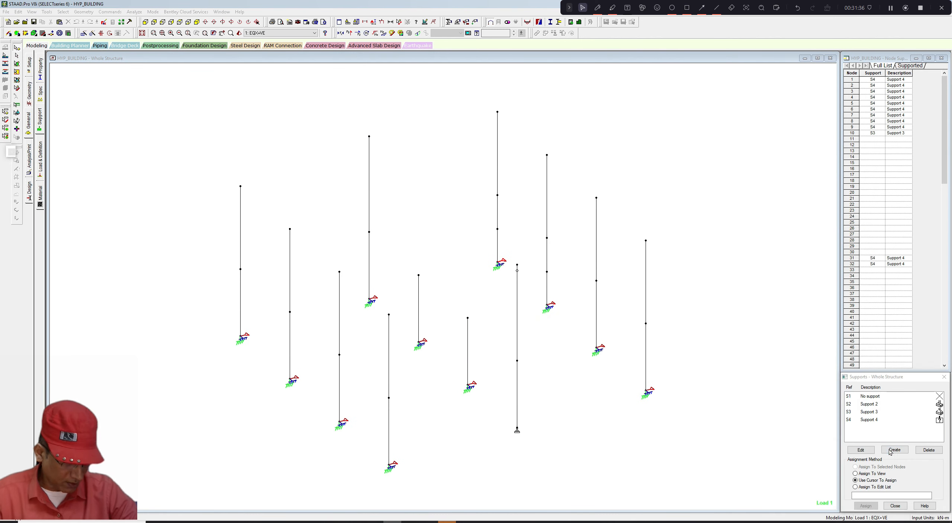
pyautogui.click(844, 514)
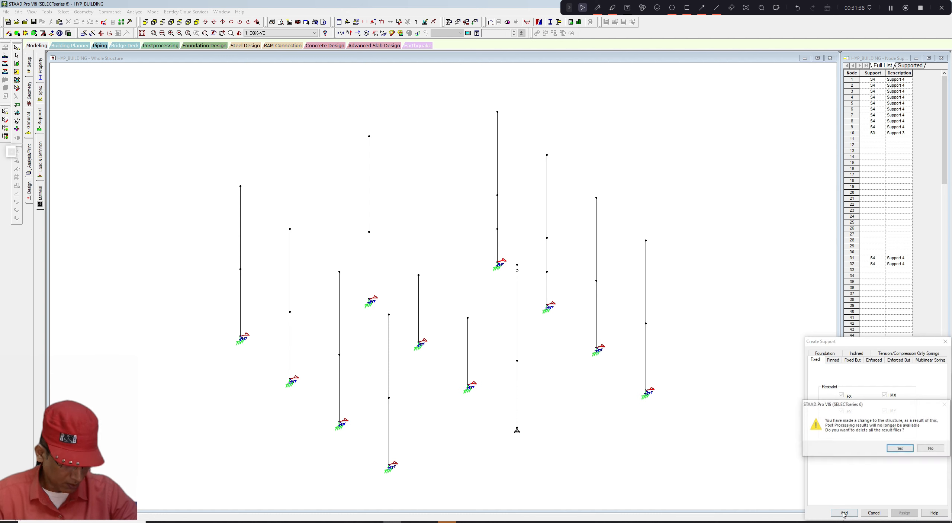
pyautogui.click(896, 449)
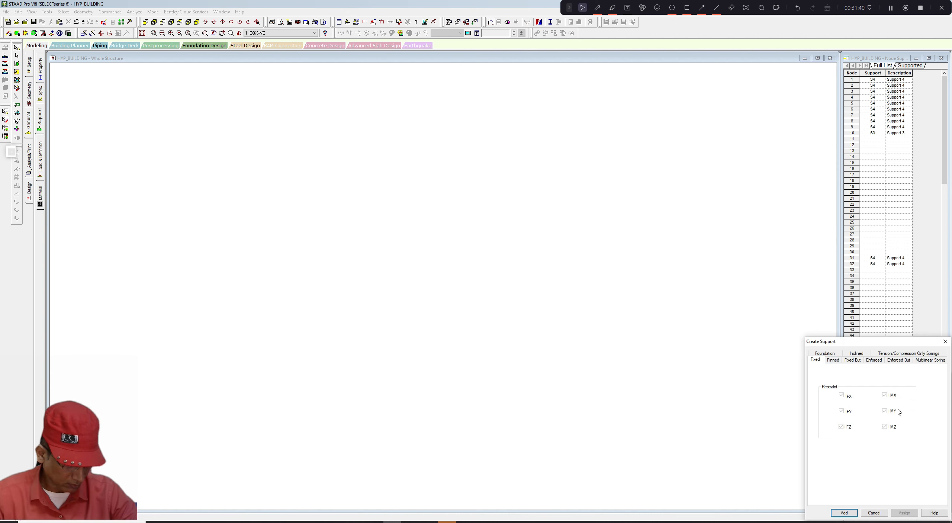
pyautogui.click(945, 342)
pyautogui.click(886, 428)
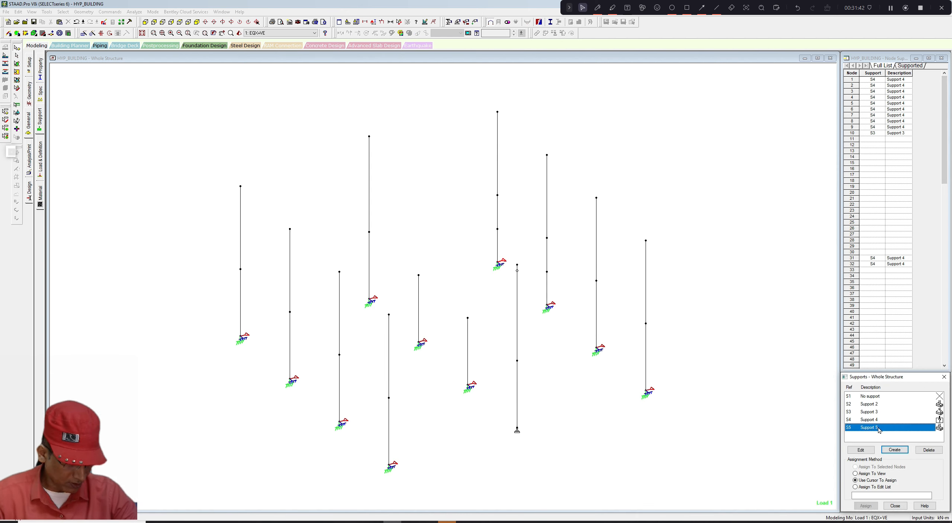
# - Assign Support 5 to the window-selected column nodes in front elevation
pyautogui.click(865, 506)
pyautogui.click(154, 23)
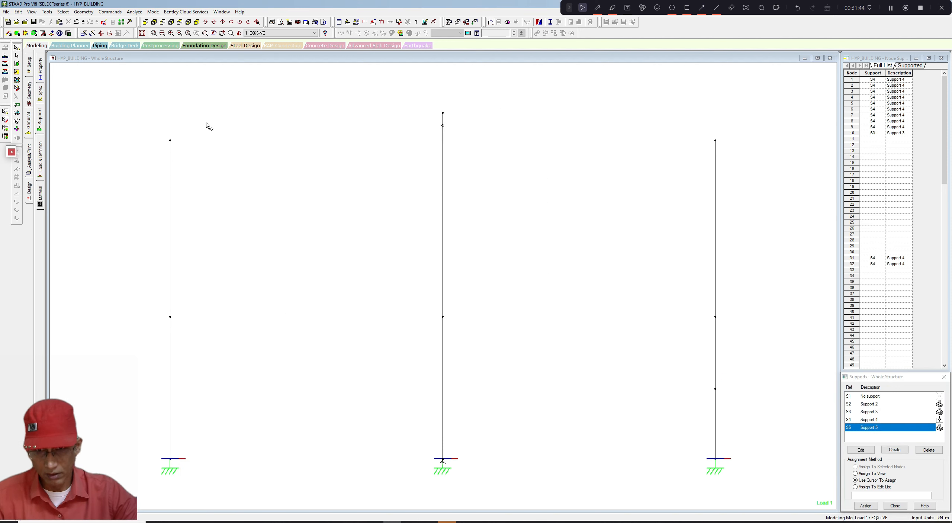
pyautogui.moveTo(221, 133); pyautogui.dragTo(642, 357)
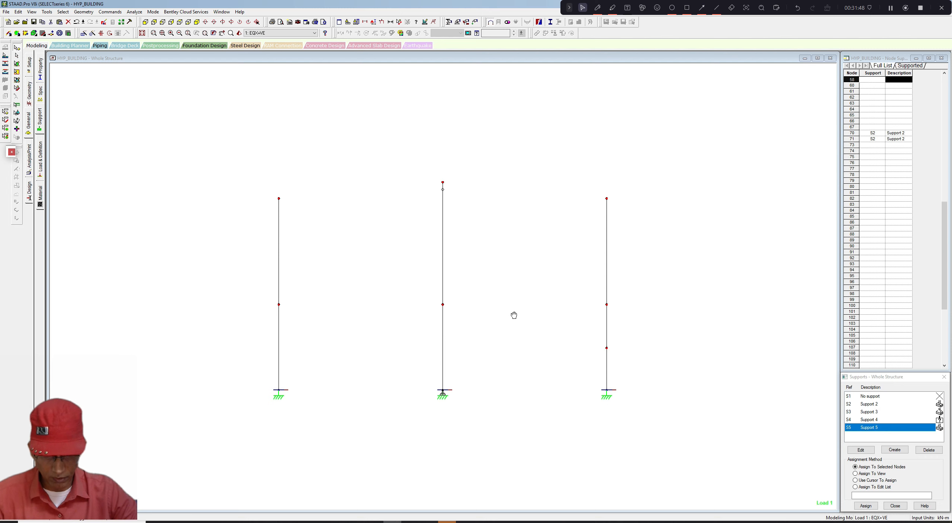
pyautogui.scroll(-1, 512, 314)
pyautogui.scroll(1, 504, 314)
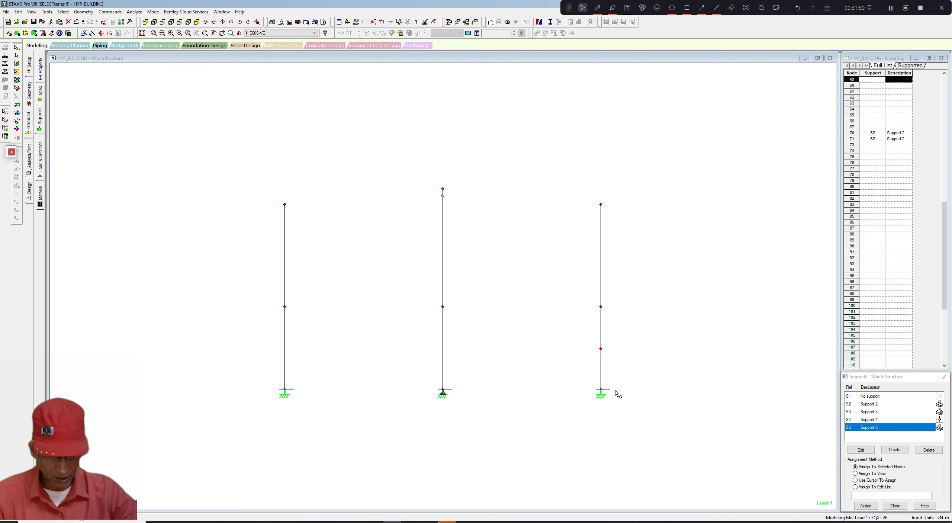
pyautogui.click(866, 506)
pyautogui.click(900, 462)
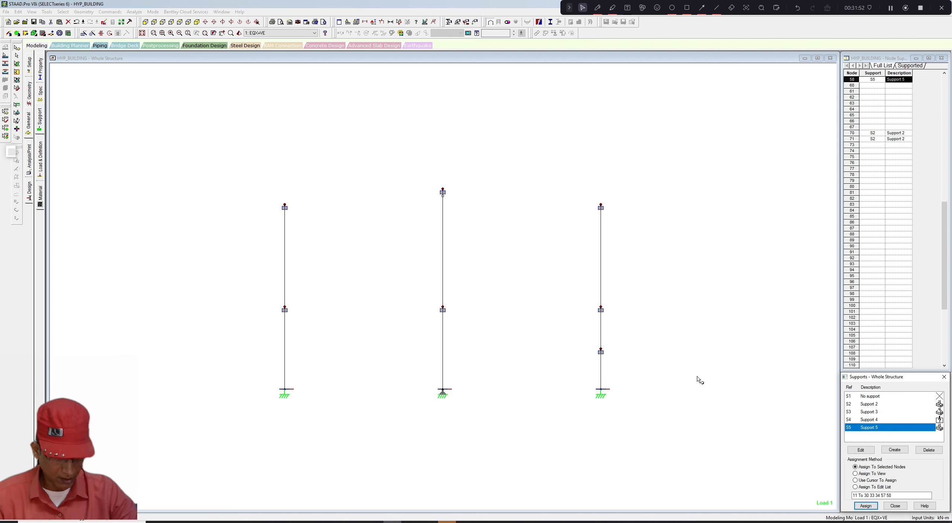
pyautogui.click(31, 11)
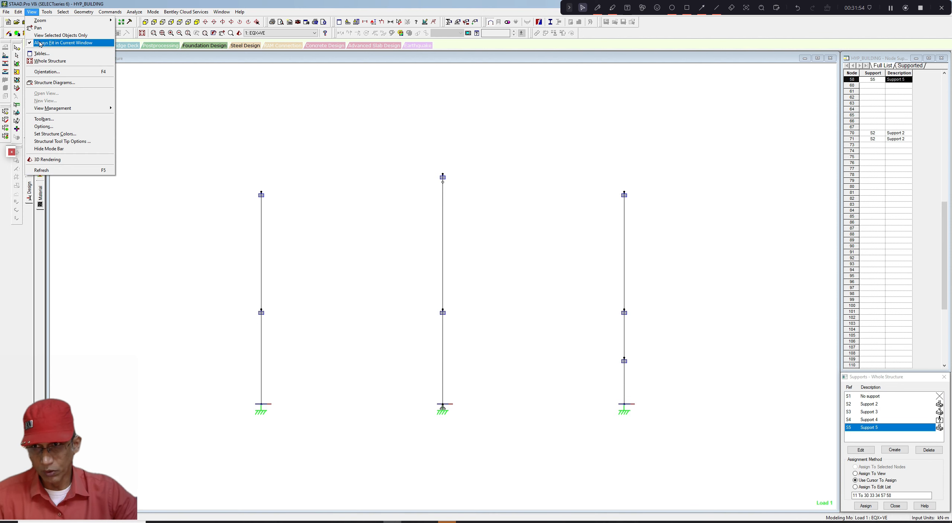
pyautogui.click(42, 54)
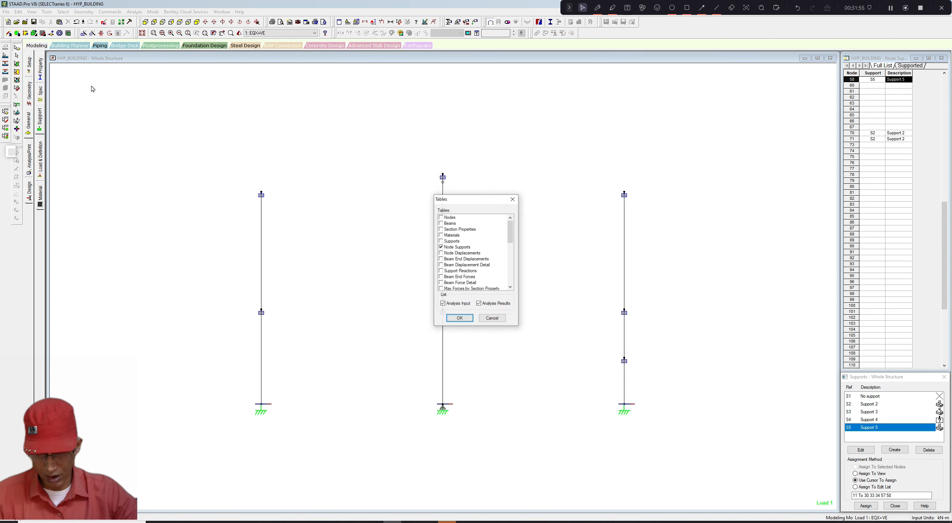
pyautogui.click(512, 199)
# - Cut a section of the whole structure along the X-Z plane through node 11 and show it in plan view
pyautogui.click(31, 11)
pyautogui.click(74, 61)
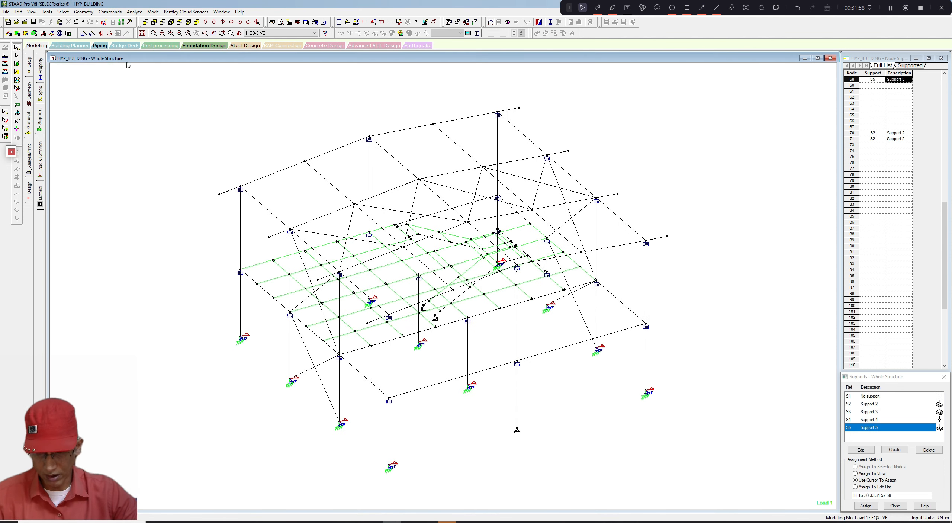
pyautogui.click(46, 12)
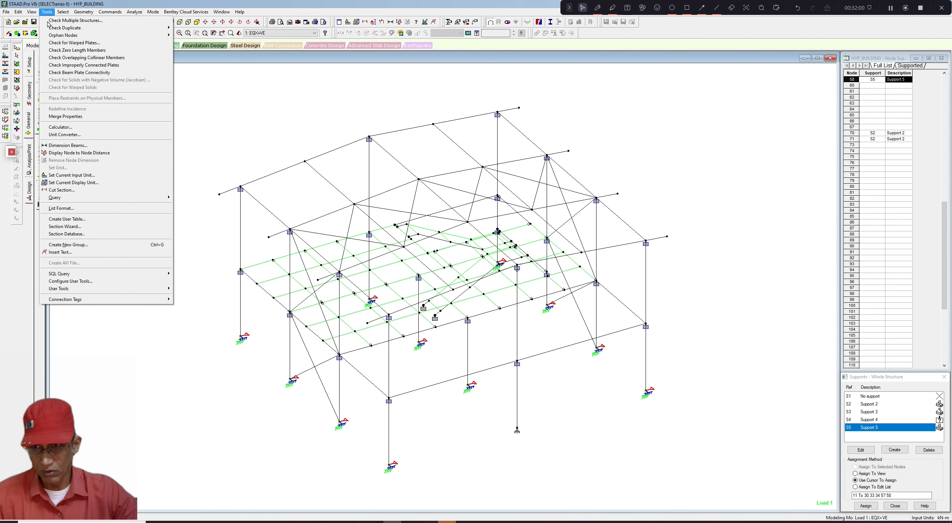
pyautogui.click(61, 190)
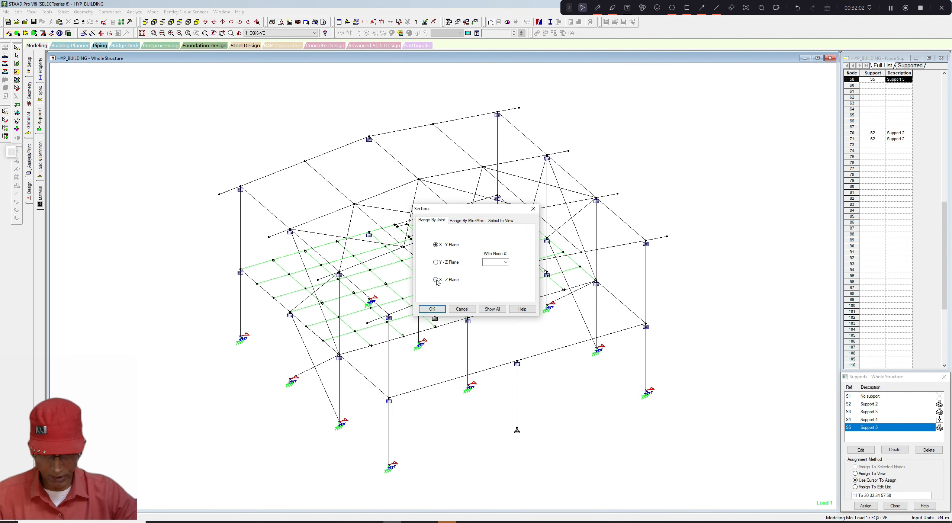
pyautogui.click(488, 262)
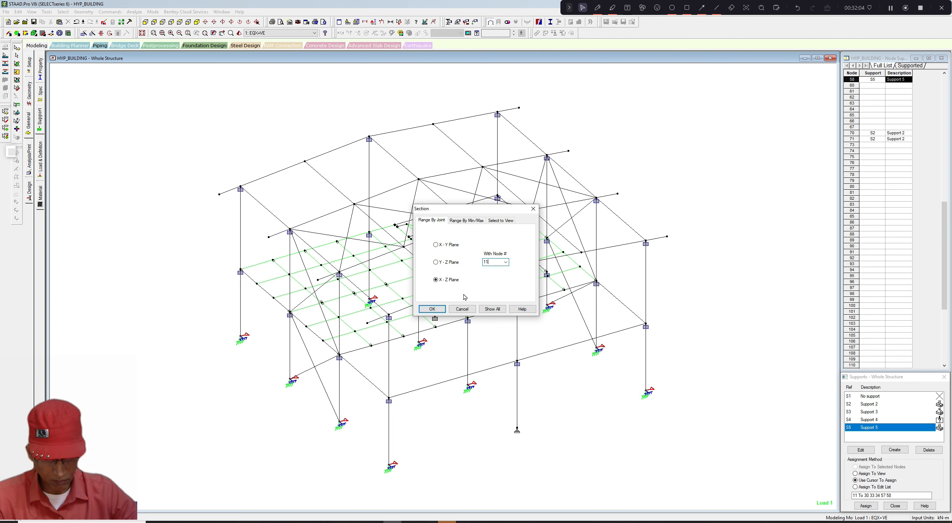
pyautogui.write('11')
pyautogui.click(432, 308)
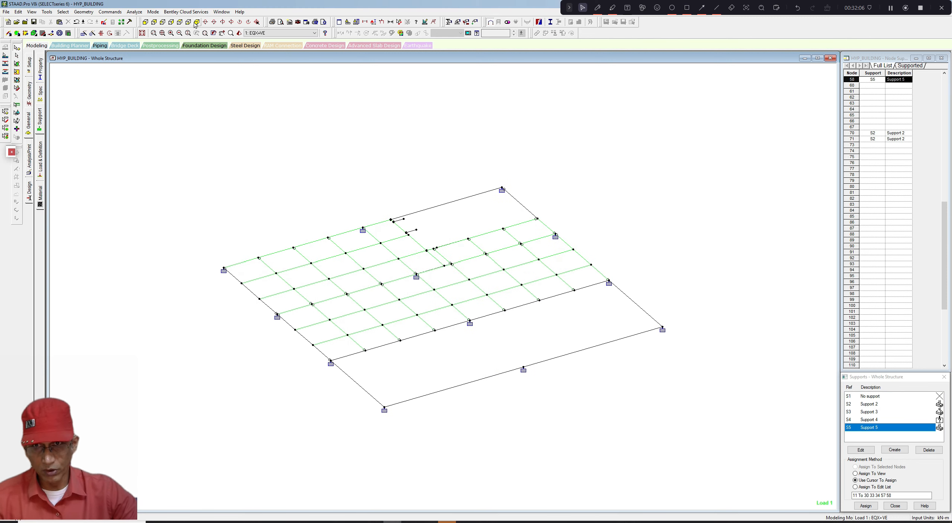
pyautogui.click(180, 23)
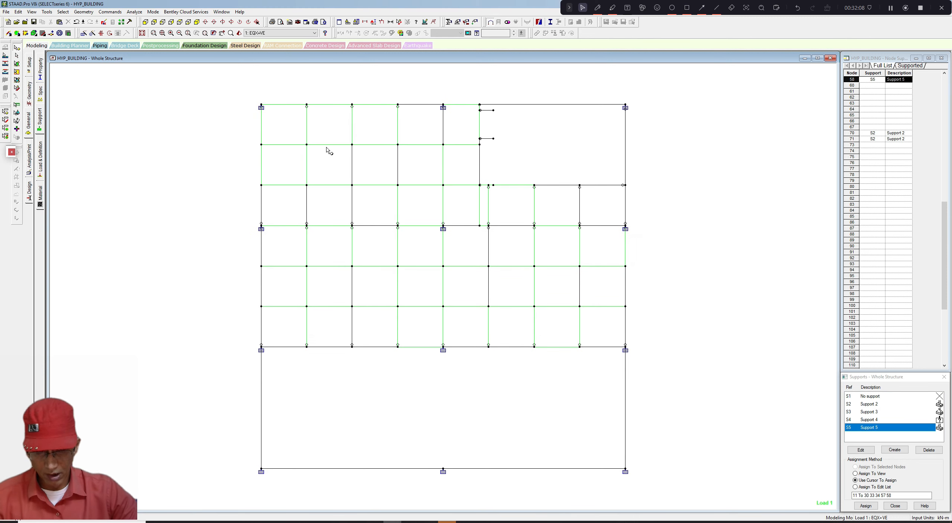
pyautogui.moveTo(324, 168); pyautogui.dragTo(327, 161, button='middle')
pyautogui.scroll(-2, 327, 160)
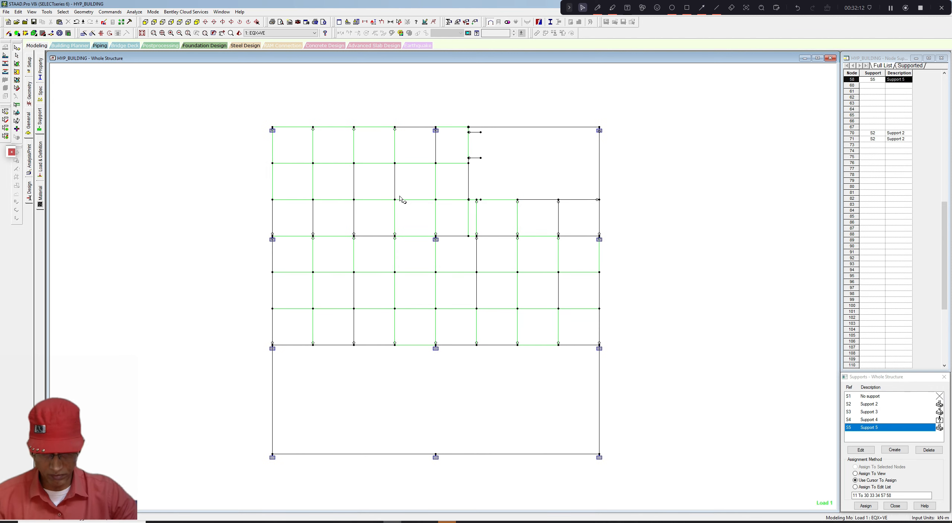
pyautogui.scroll(2, 415, 201)
pyautogui.scroll(-3, 408, 201)
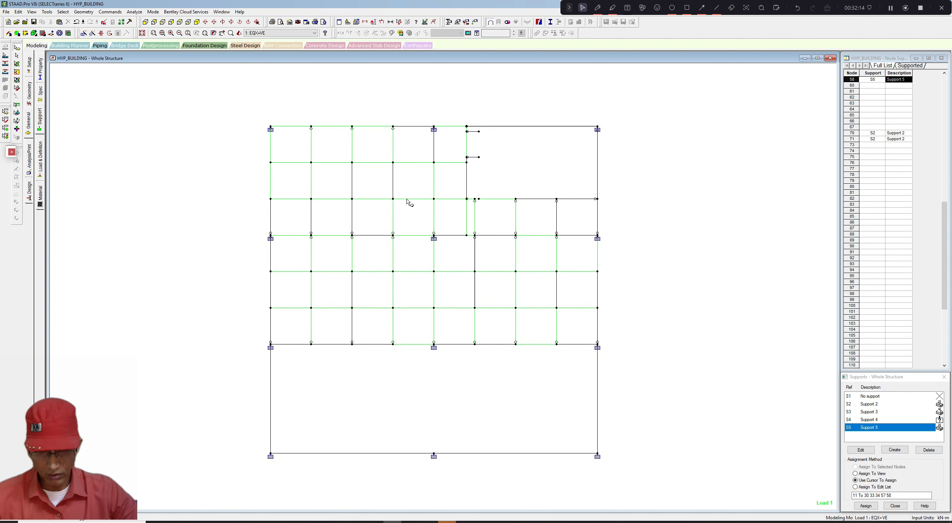
pyautogui.moveTo(404, 190); pyautogui.dragTo(400, 193, button='middle')
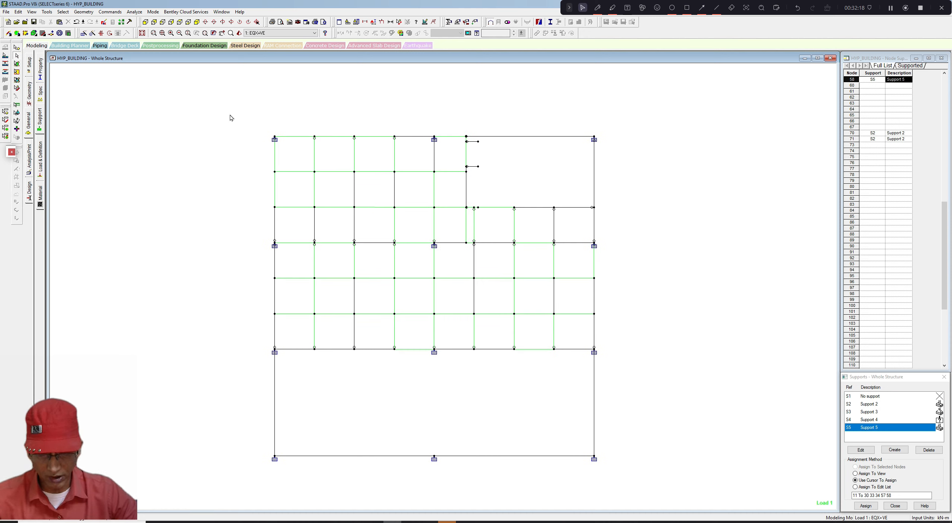
# - Window-select all members of the cut level and display only those members
pyautogui.moveTo(229, 112); pyautogui.dragTo(642, 478)
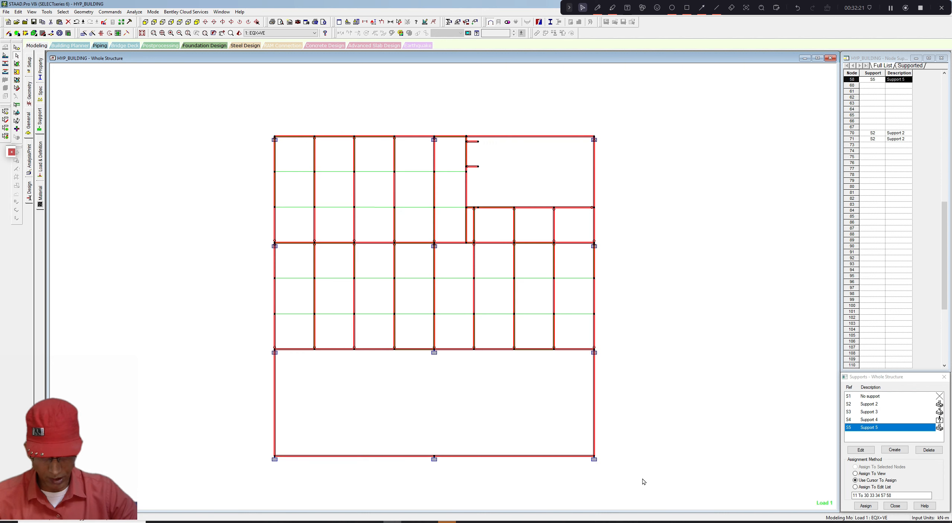
pyautogui.click(32, 11)
pyautogui.click(36, 36)
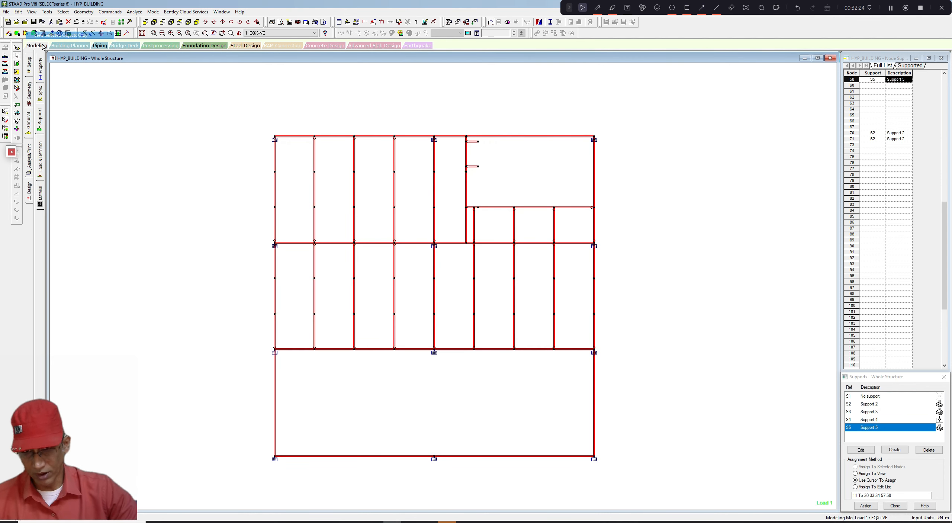
# - Display the dimensions of the level's main beams
pyautogui.click(332, 190)
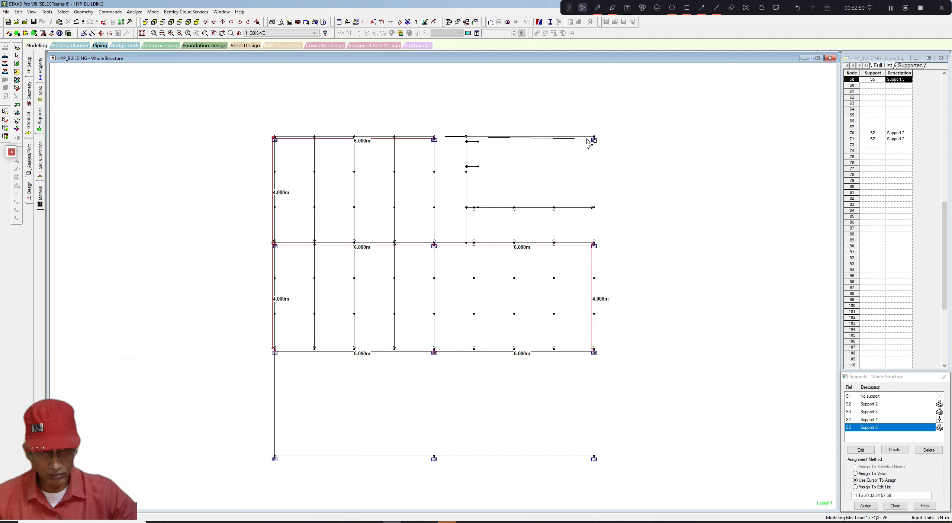
pyautogui.scroll(-1, 482, 223)
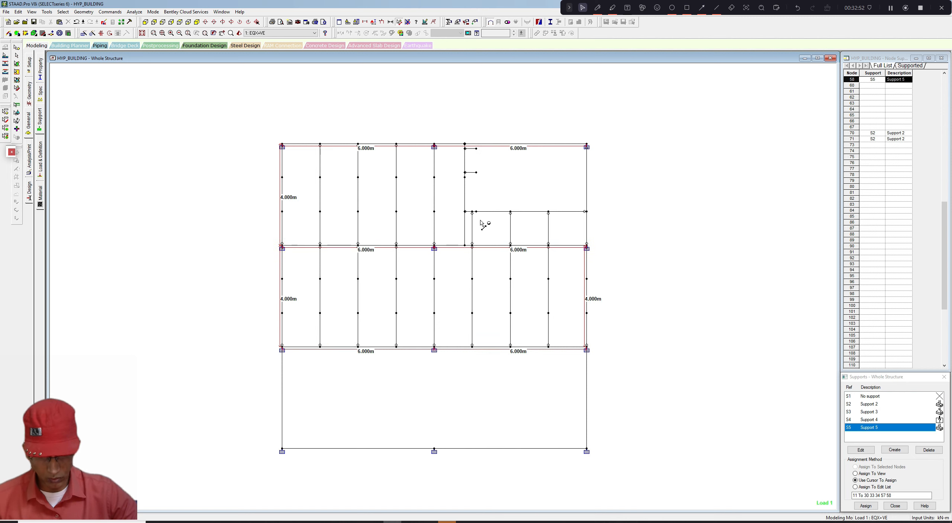
pyautogui.scroll(1, 413, 215)
pyautogui.moveTo(344, 159); pyautogui.dragTo(346, 164, button='middle')
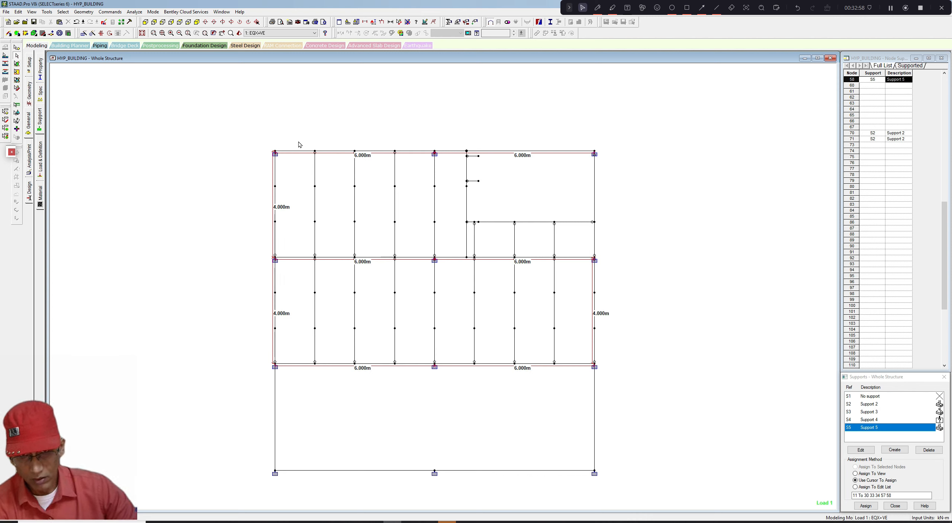
# - Select the upper-left beam and dimension the spacing between its nodes, declining the auto-save prompt
pyautogui.moveTo(284, 141); pyautogui.dragTo(427, 156)
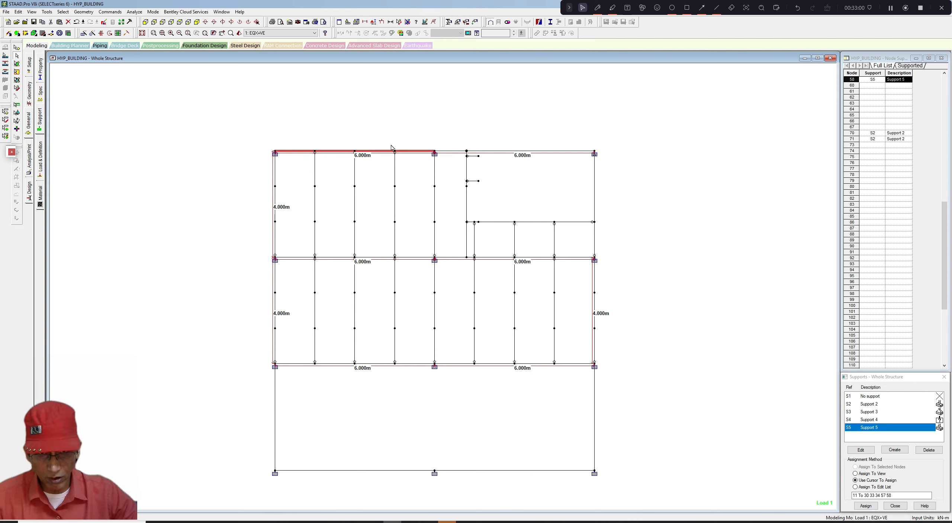
pyautogui.click(400, 23)
pyautogui.click(277, 151)
pyautogui.click(315, 152)
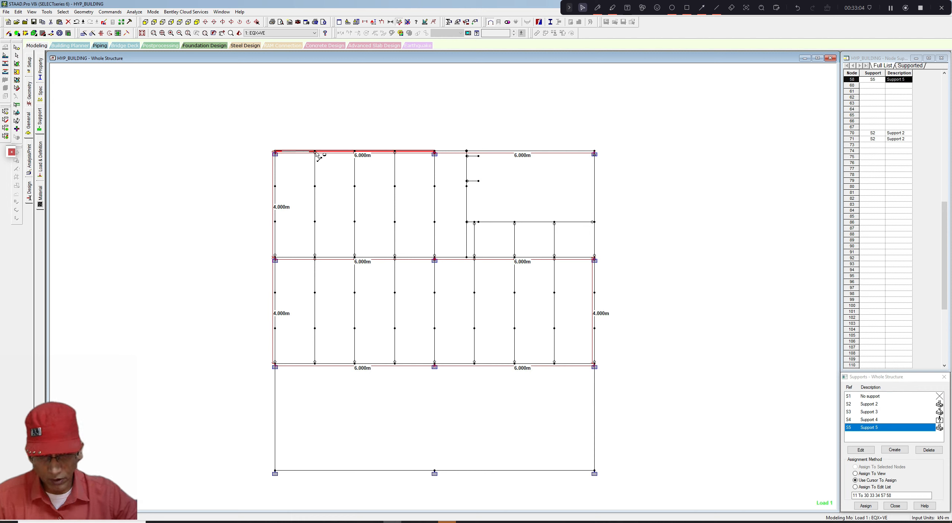
pyautogui.click(355, 152)
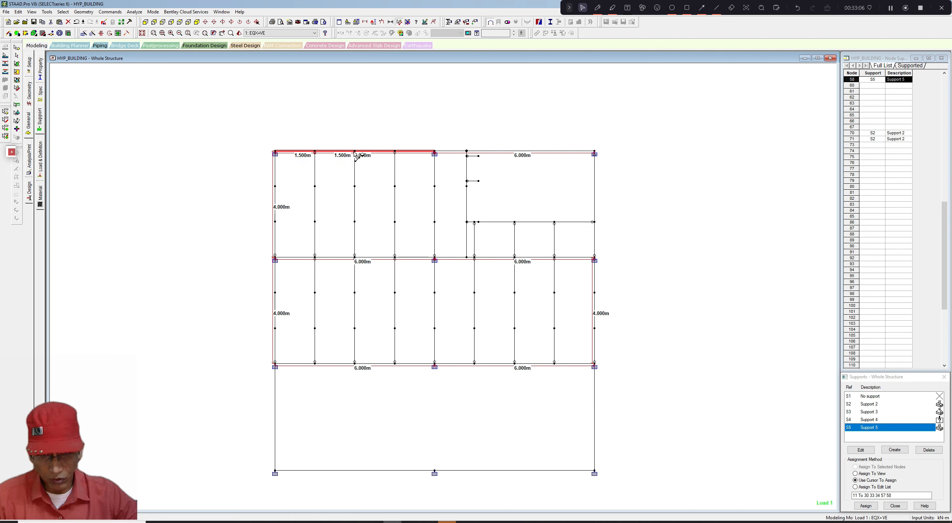
pyautogui.click(394, 151)
pyautogui.click(435, 152)
pyautogui.click(299, 246)
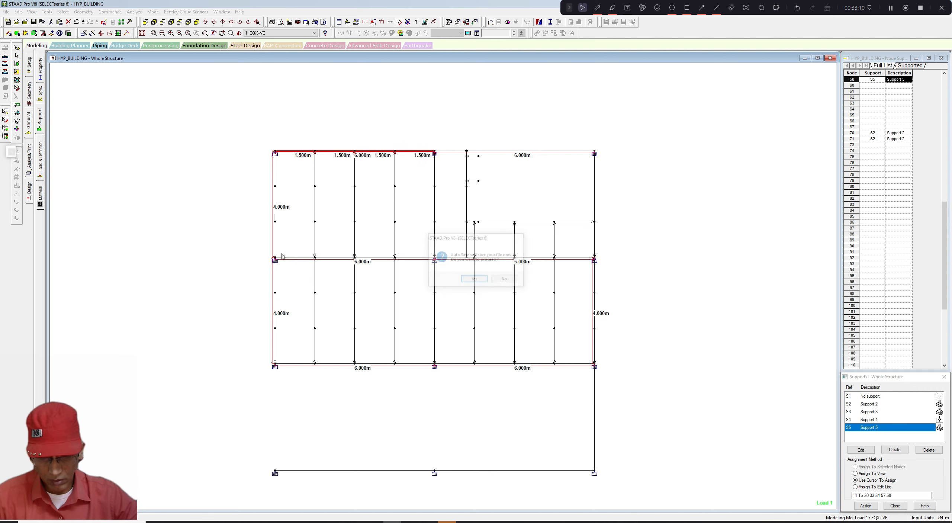
pyautogui.click(504, 279)
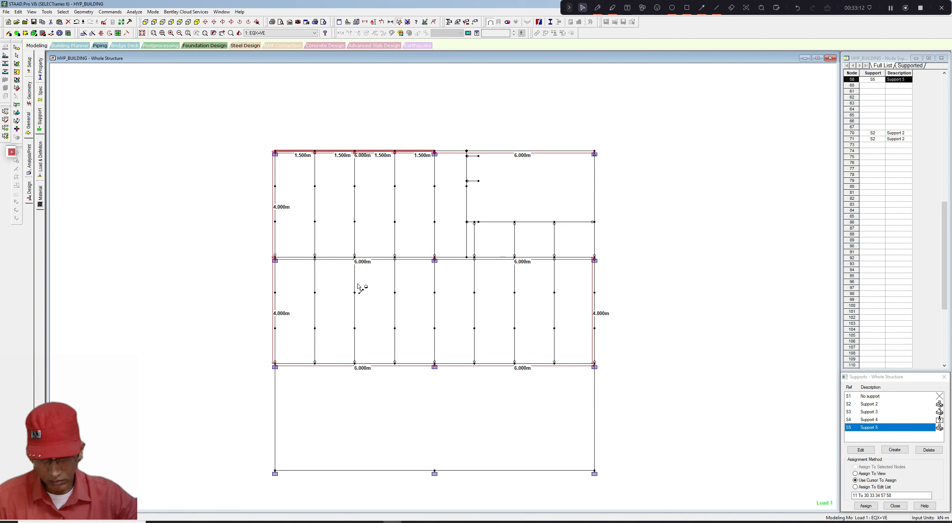
# - Dimension the node spacing along the left span of the middle beam line
pyautogui.click(275, 258)
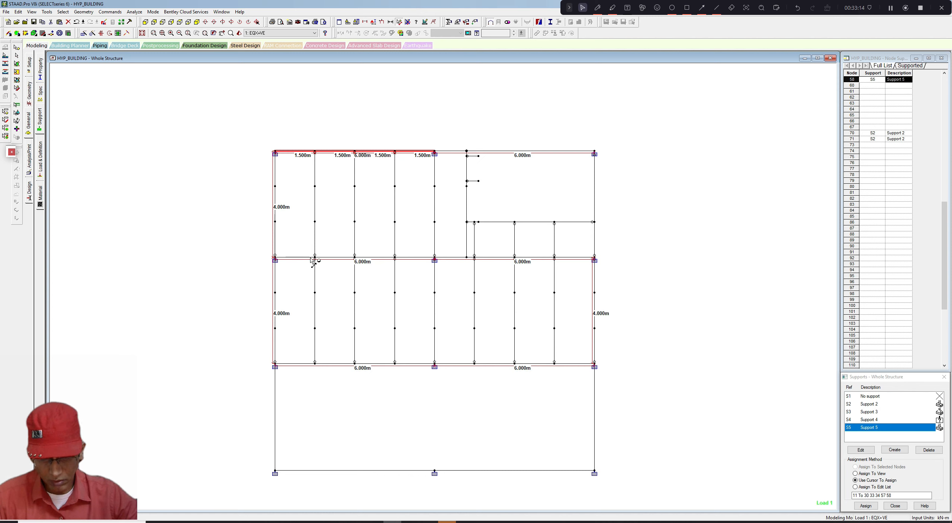
pyautogui.click(315, 258)
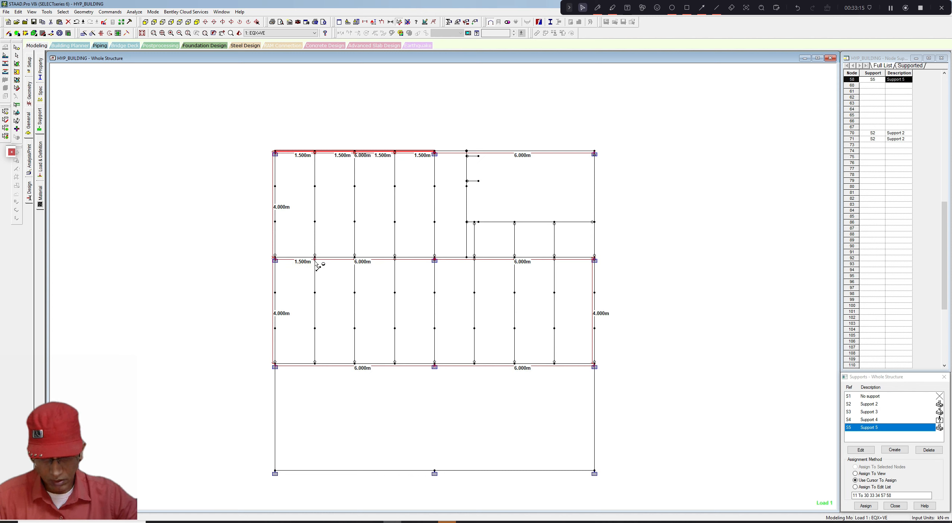
pyautogui.click(354, 259)
pyautogui.click(395, 258)
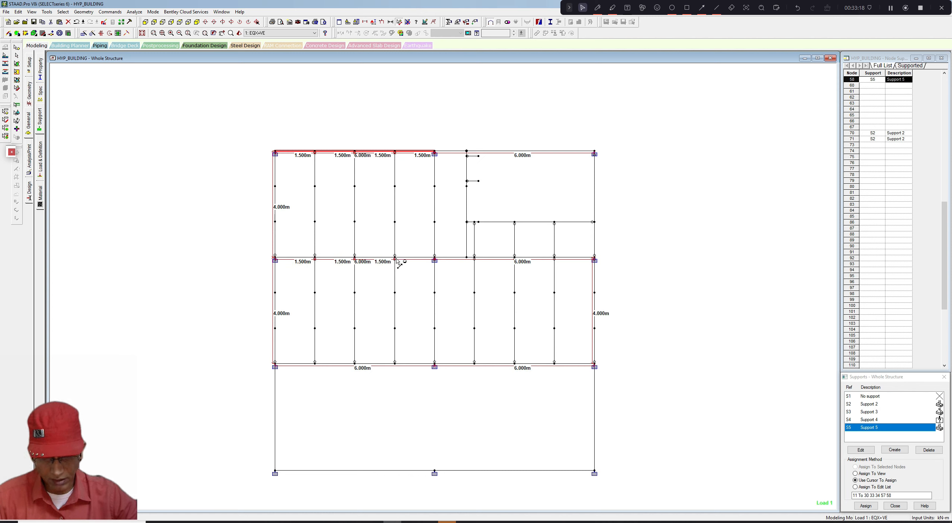
pyautogui.click(434, 258)
pyautogui.moveTo(419, 283); pyautogui.dragTo(416, 282, button='middle')
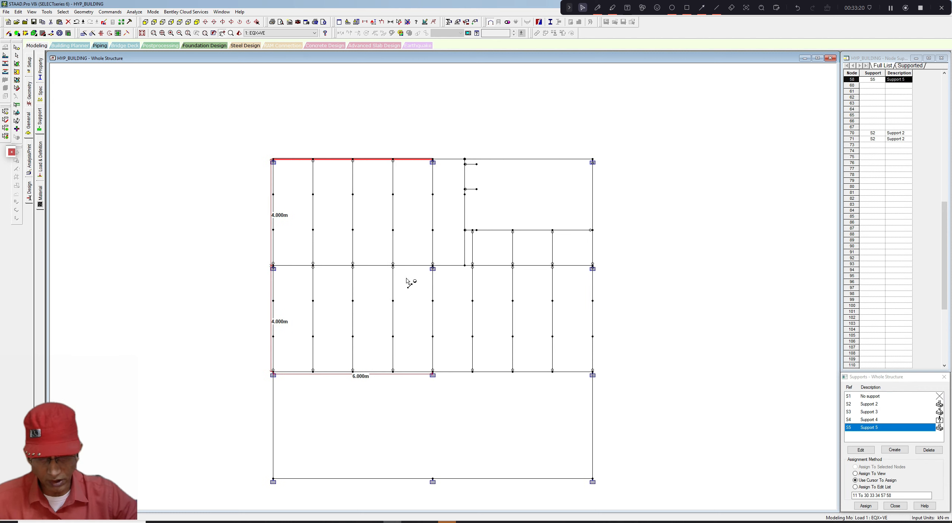
pyautogui.scroll(1, 410, 282)
pyautogui.press('Escape')
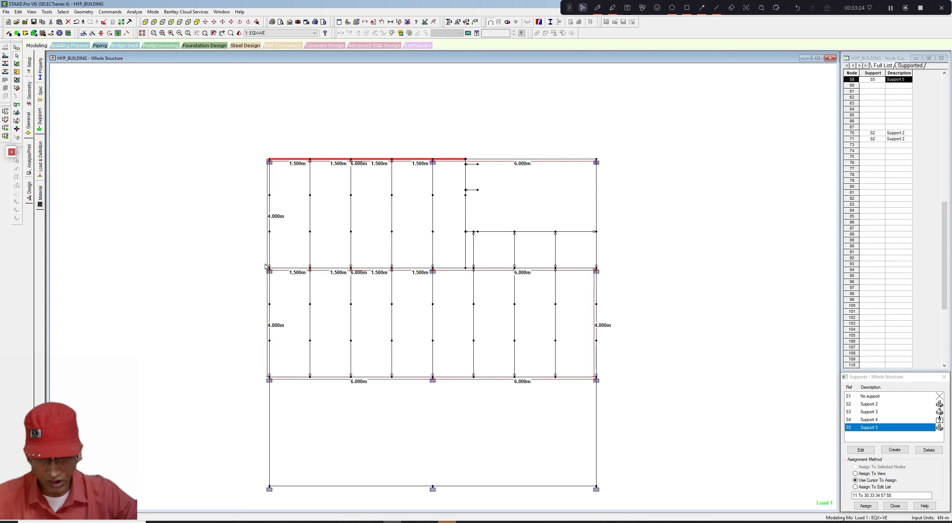
# - Assign the LX parameter and an LY of 1.5 m to the window-selected middle, inner and lower beams
pyautogui.moveTo(257, 265); pyautogui.dragTo(605, 276)
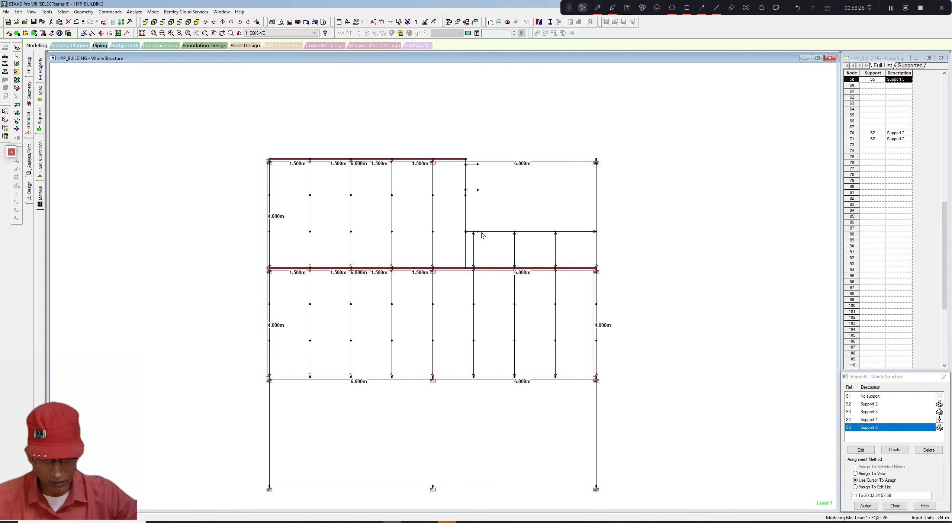
pyautogui.moveTo(460, 229); pyautogui.dragTo(612, 236)
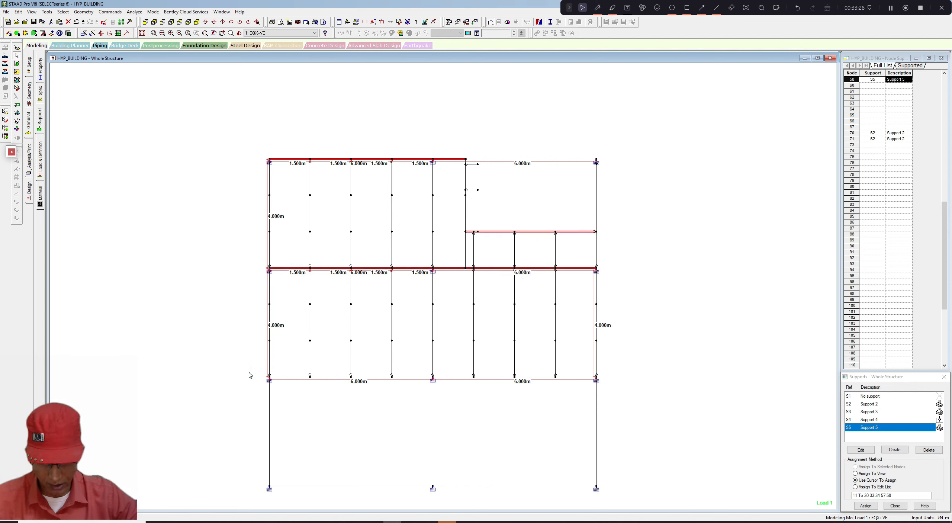
pyautogui.moveTo(248, 372); pyautogui.dragTo(604, 380)
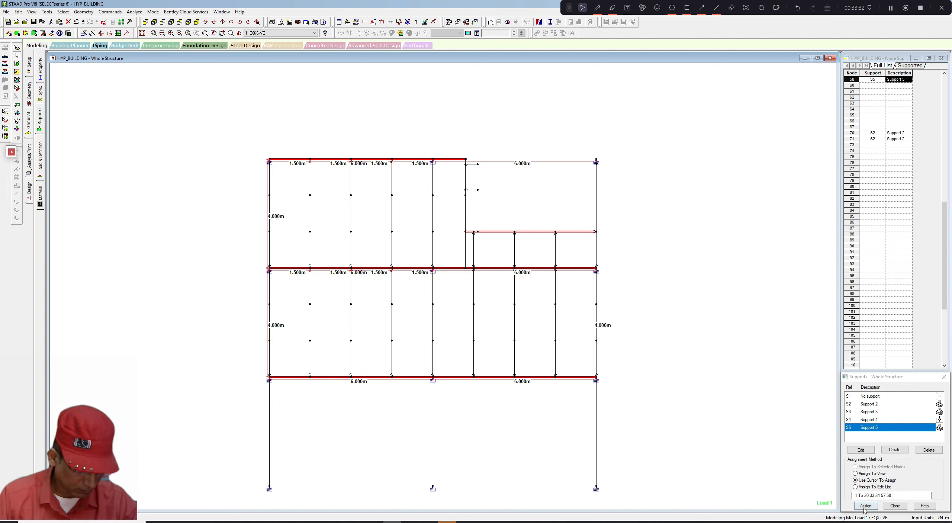
pyautogui.click(30, 190)
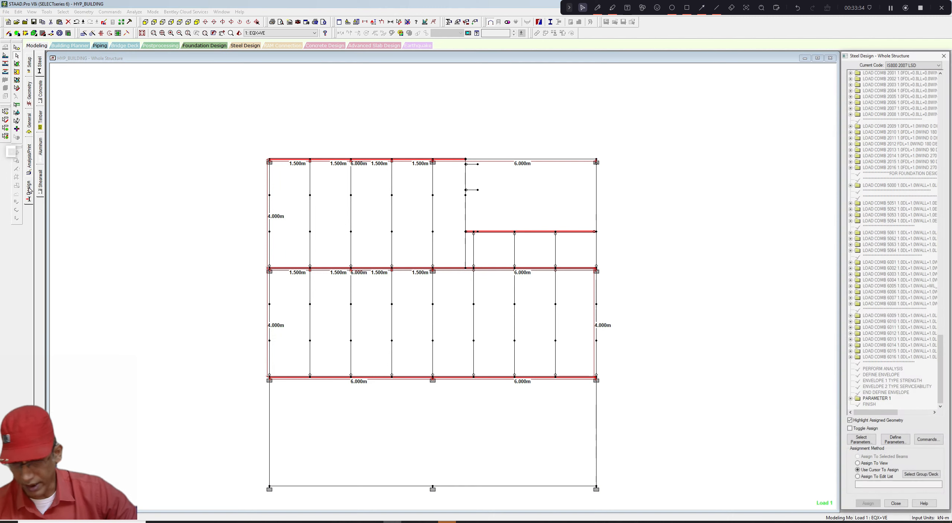
pyautogui.click(850, 400)
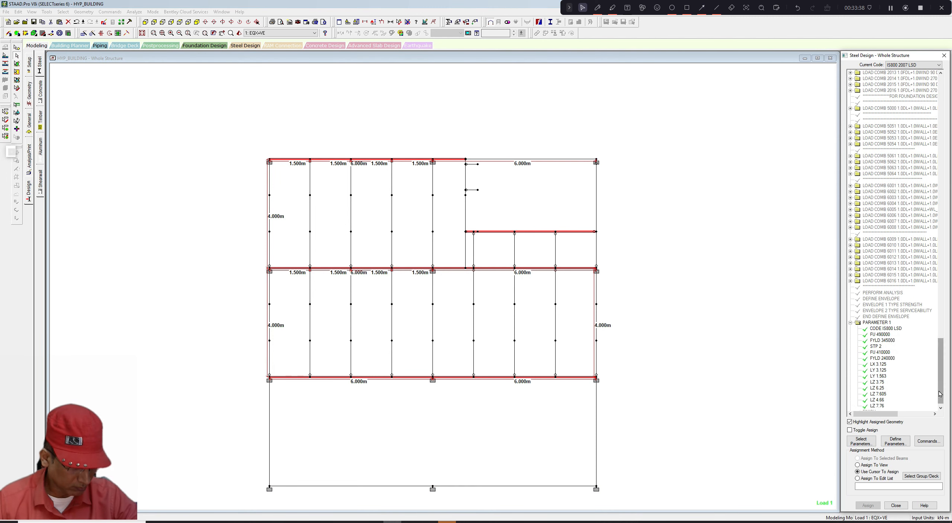
pyautogui.click(941, 407)
pyautogui.click(895, 441)
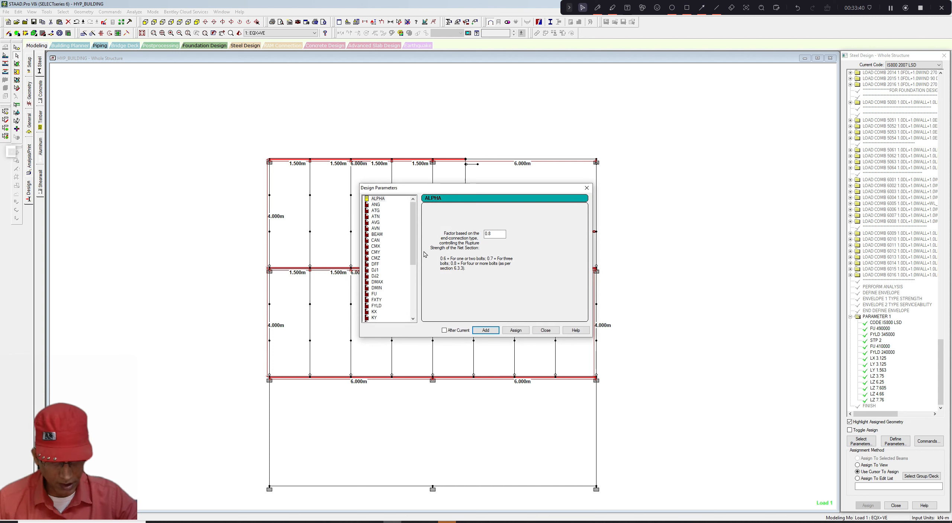
pyautogui.scroll(-4, 373, 296)
pyautogui.click(374, 294)
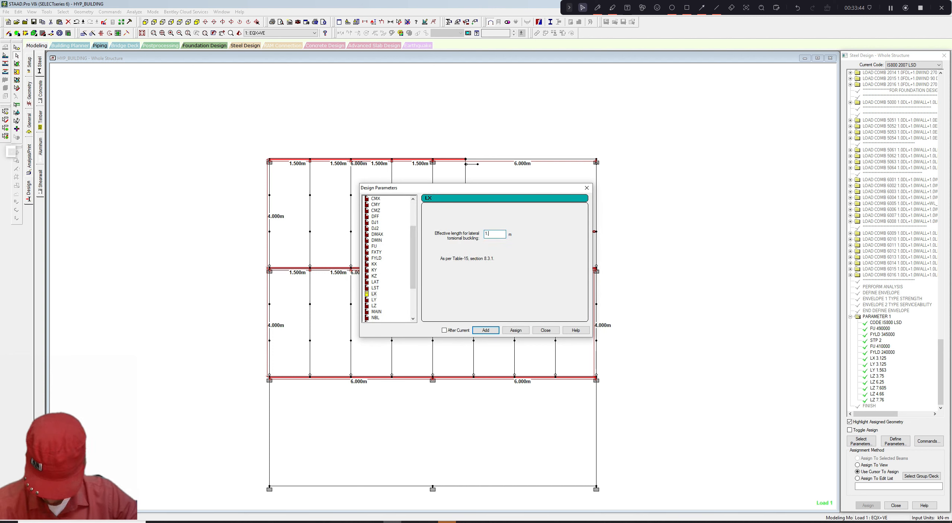
pyautogui.click(515, 330)
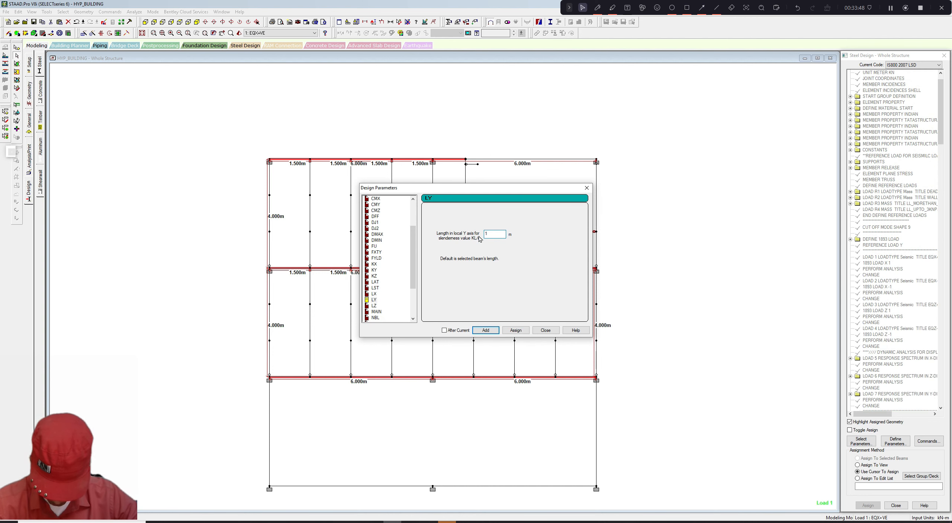
pyautogui.click(517, 330)
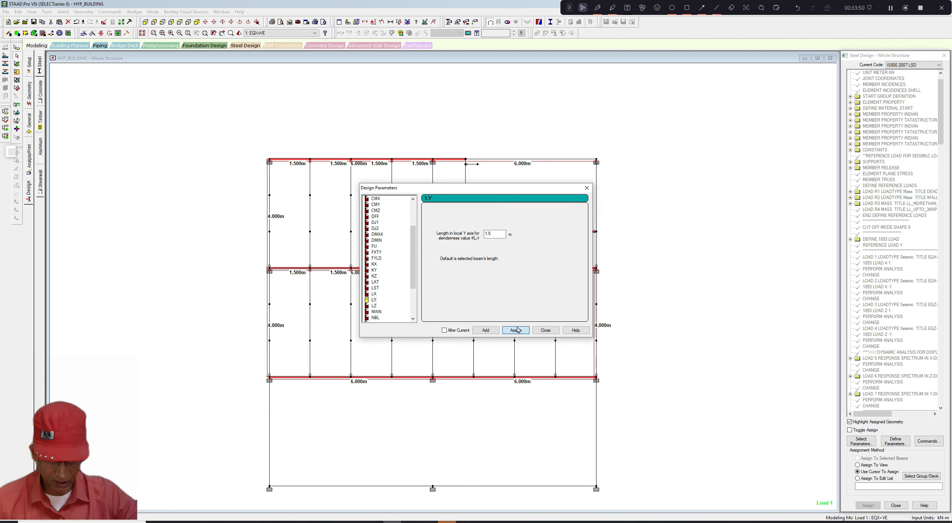
pyautogui.click(542, 330)
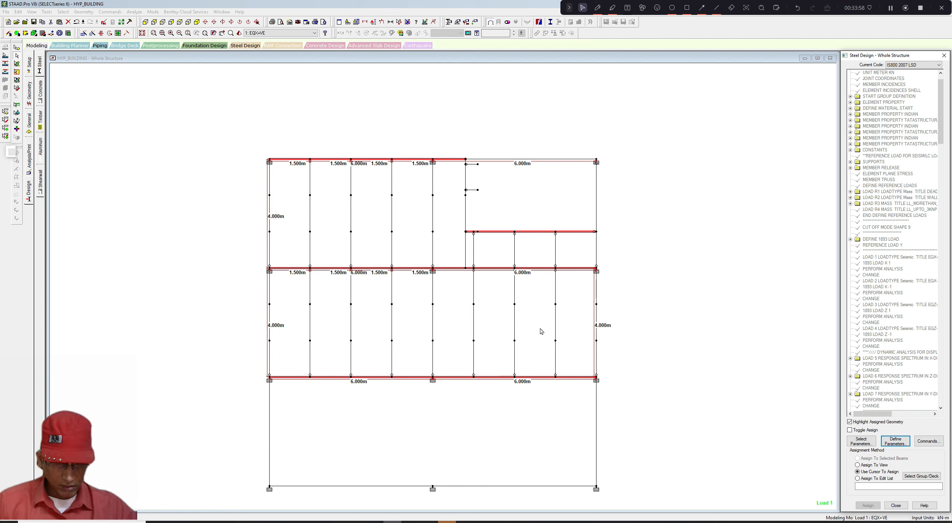
# - Assign the LZ design parameter to the window-selected beams along the top, middle and bottom beam lines
pyautogui.click(497, 305)
pyautogui.moveTo(259, 149); pyautogui.dragTo(433, 164)
pyautogui.moveTo(254, 263); pyautogui.dragTo(614, 277)
pyautogui.moveTo(428, 148); pyautogui.dragTo(445, 138)
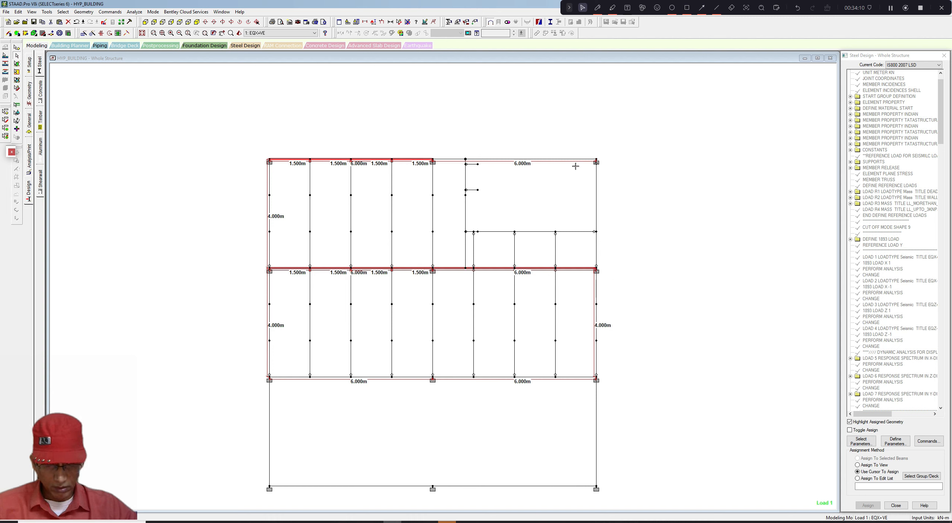
pyautogui.moveTo(575, 166); pyautogui.dragTo(599, 178)
pyautogui.moveTo(250, 374); pyautogui.dragTo(428, 368)
pyautogui.moveTo(548, 389); pyautogui.dragTo(601, 389)
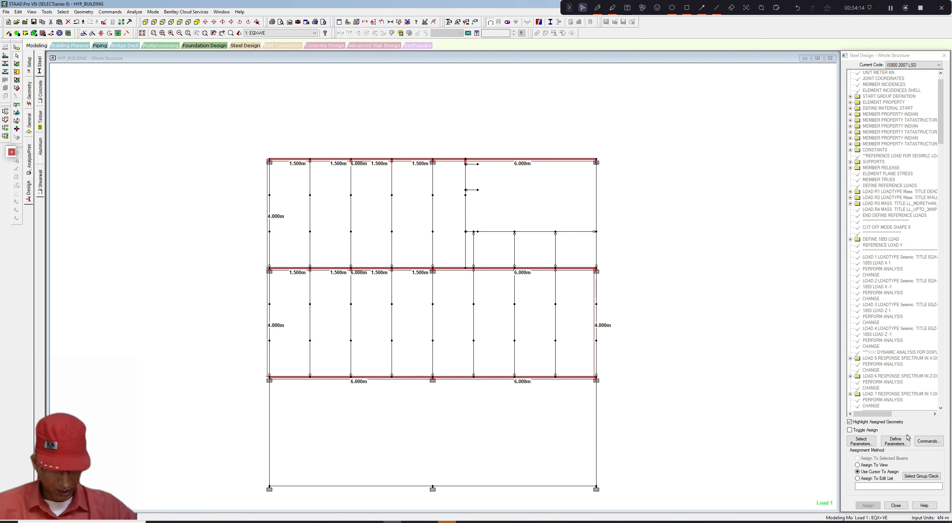
pyautogui.click(900, 444)
pyautogui.scroll(-5, 367, 276)
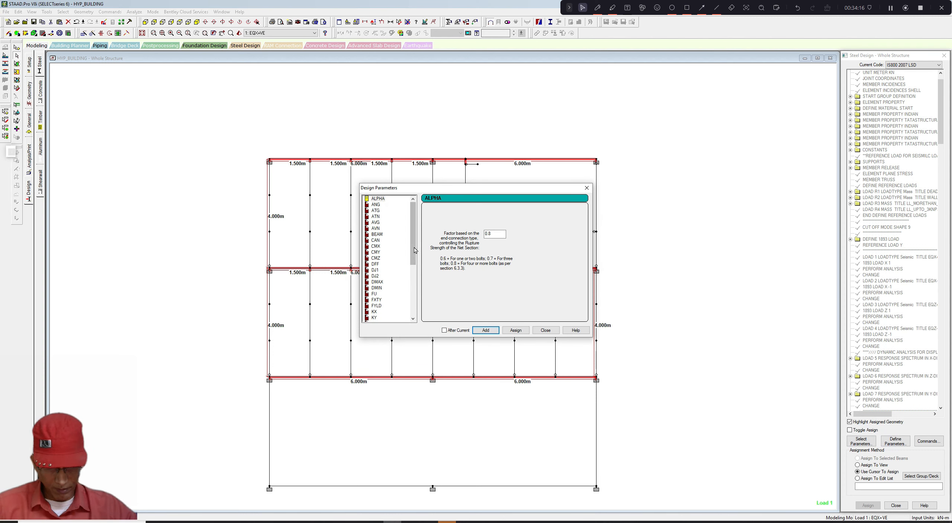
pyautogui.click(374, 276)
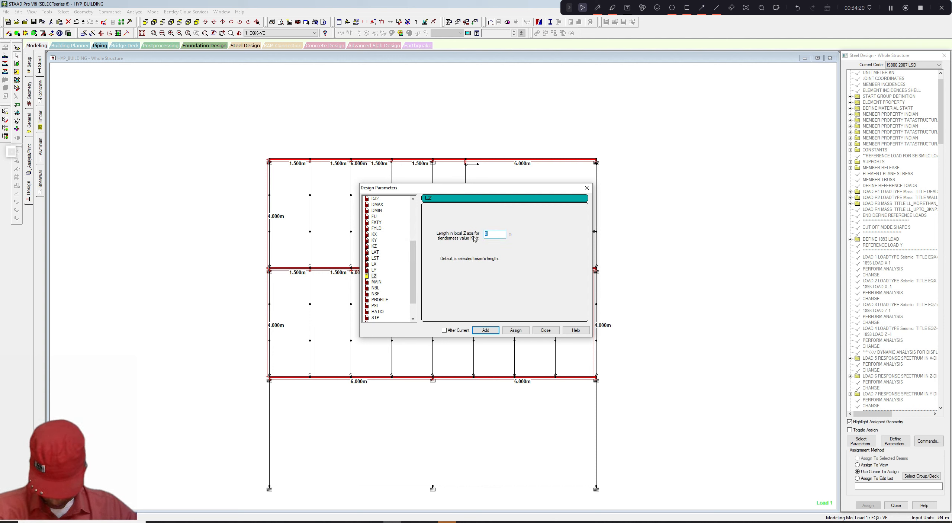
pyautogui.click(514, 333)
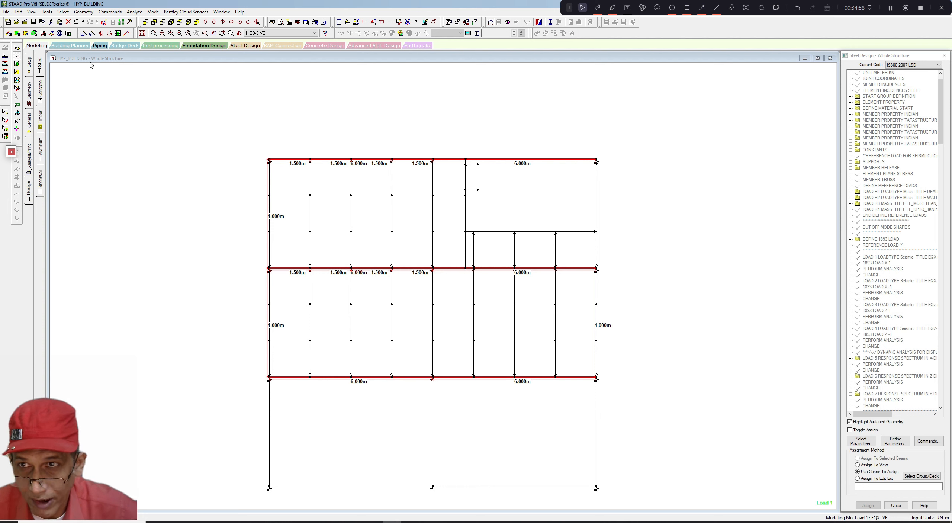
pyautogui.click(598, 7)
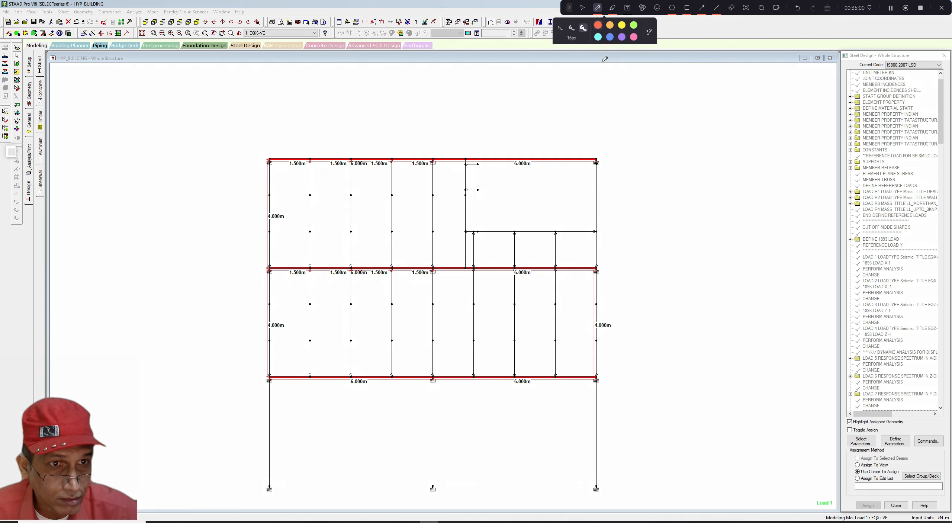
pyautogui.moveTo(614, 146)
pyautogui.mouseDown()
pyautogui.moveTo(648, 152)
pyautogui.moveTo(773, 106)
pyautogui.mouseUp()
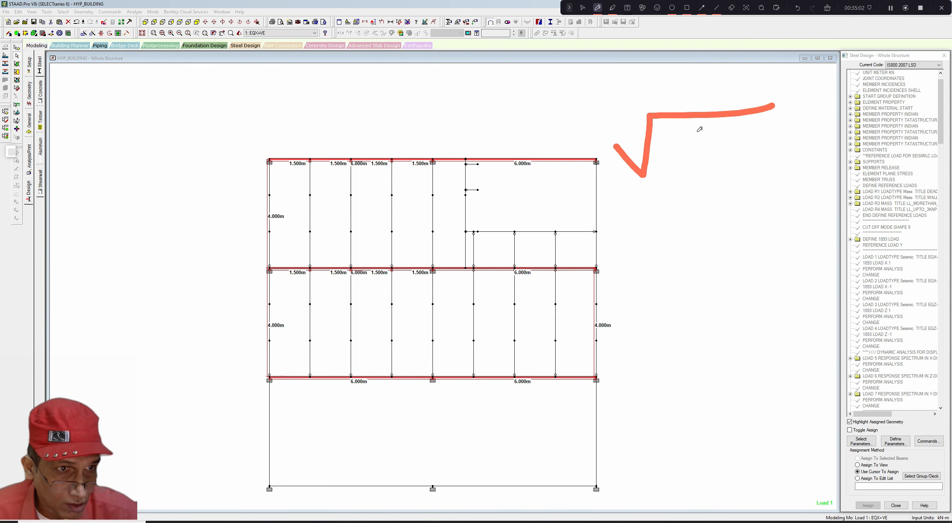
pyautogui.moveTo(686, 123)
pyautogui.mouseDown()
pyautogui.moveTo(687, 155)
pyautogui.moveTo(704, 145)
pyautogui.moveTo(690, 124)
pyautogui.moveTo(701, 120)
pyautogui.mouseUp()
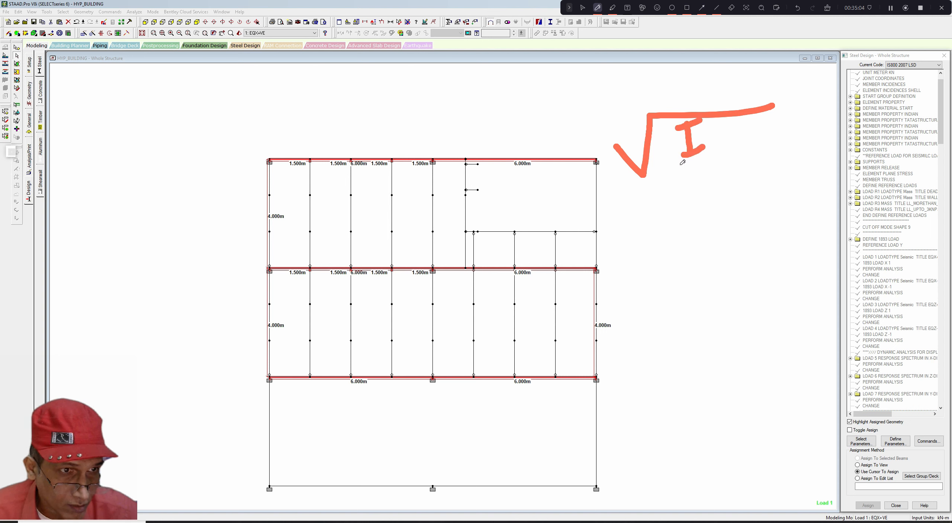
pyautogui.moveTo(678, 166)
pyautogui.mouseDown()
pyautogui.moveTo(730, 148)
pyautogui.moveTo(699, 213)
pyautogui.mouseUp()
pyautogui.moveTo(703, 175)
pyautogui.mouseDown()
pyautogui.moveTo(724, 186)
pyautogui.moveTo(703, 198)
pyautogui.mouseUp()
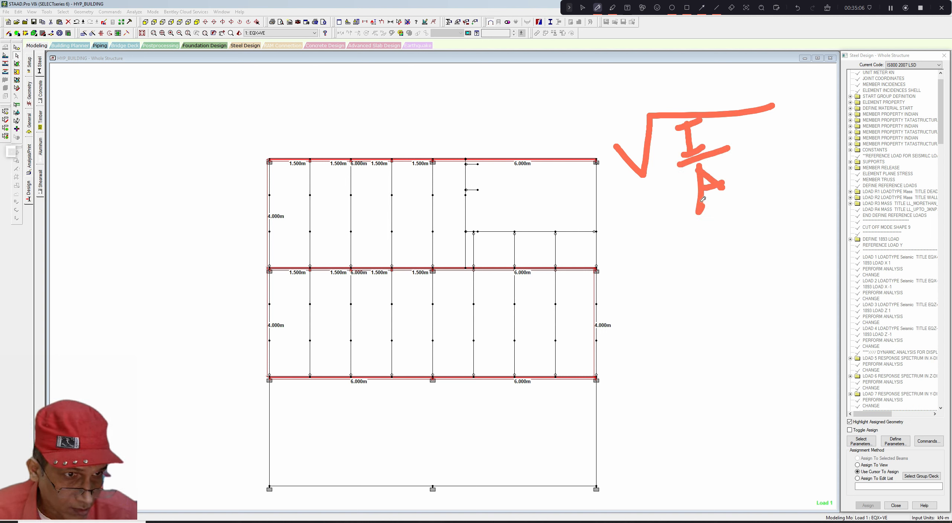
pyautogui.moveTo(665, 286); pyautogui.dragTo(773, 223)
pyautogui.moveTo(720, 256)
pyautogui.mouseDown()
pyautogui.moveTo(725, 280)
pyautogui.moveTo(743, 271)
pyautogui.moveTo(728, 250)
pyautogui.mouseUp()
pyautogui.moveTo(733, 256)
pyautogui.mouseDown()
pyautogui.moveTo(762, 267)
pyautogui.moveTo(768, 250)
pyautogui.moveTo(779, 262)
pyautogui.mouseUp()
pyautogui.moveTo(729, 291)
pyautogui.mouseDown()
pyautogui.moveTo(792, 270)
pyautogui.moveTo(753, 333)
pyautogui.mouseUp()
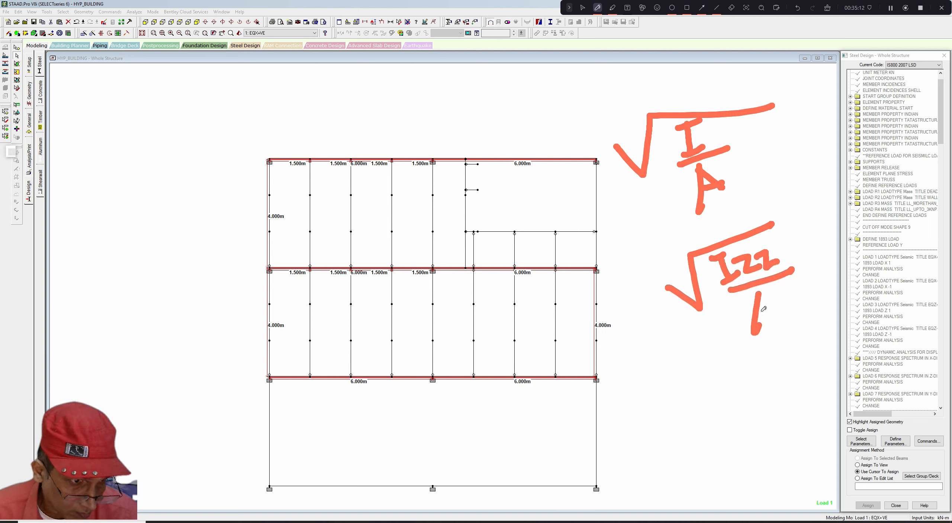
pyautogui.moveTo(758, 294); pyautogui.dragTo(779, 311)
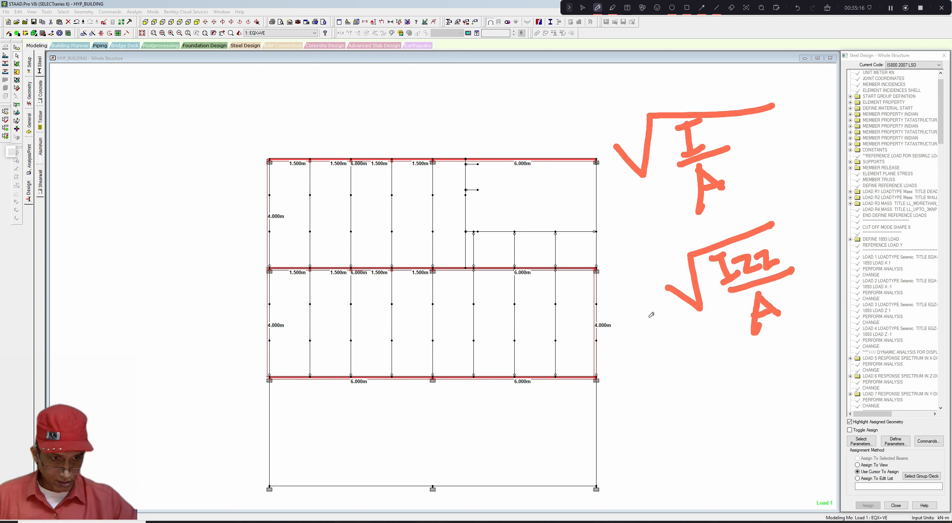
pyautogui.moveTo(655, 402)
pyautogui.mouseDown()
pyautogui.moveTo(681, 412)
pyautogui.moveTo(696, 358)
pyautogui.moveTo(725, 347)
pyautogui.mouseUp()
pyautogui.moveTo(694, 369)
pyautogui.mouseDown()
pyautogui.moveTo(704, 389)
pyautogui.moveTo(714, 385)
pyautogui.moveTo(706, 365)
pyautogui.moveTo(722, 368)
pyautogui.moveTo(733, 391)
pyautogui.mouseUp()
pyautogui.moveTo(731, 370); pyautogui.dragTo(728, 387)
pyautogui.moveTo(739, 353); pyautogui.dragTo(751, 385)
pyautogui.moveTo(754, 358); pyautogui.dragTo(755, 383)
pyautogui.moveTo(704, 409); pyautogui.dragTo(786, 377)
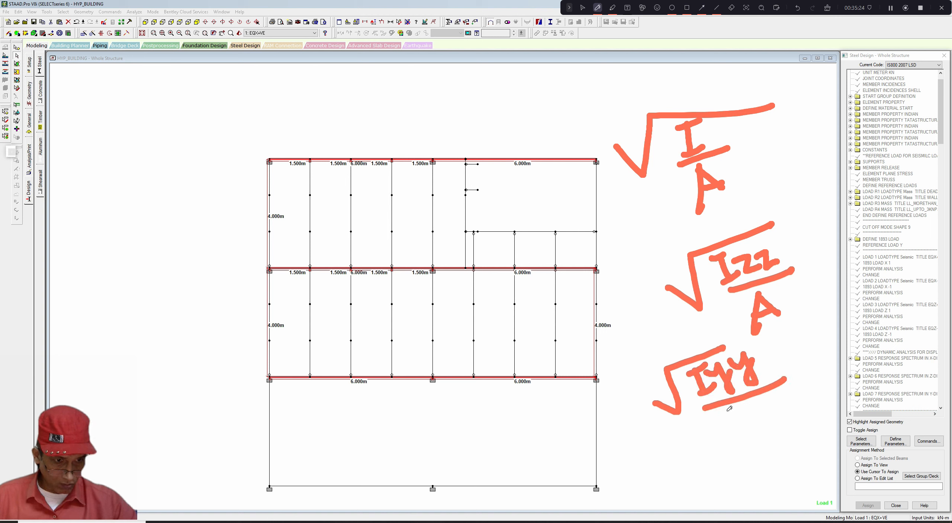
pyautogui.moveTo(730, 408)
pyautogui.mouseDown()
pyautogui.moveTo(732, 426)
pyautogui.moveTo(742, 413)
pyautogui.moveTo(751, 418)
pyautogui.mouseUp()
pyautogui.moveTo(650, 415)
pyautogui.mouseDown()
pyautogui.moveTo(680, 433)
pyautogui.moveTo(676, 363)
pyautogui.mouseUp()
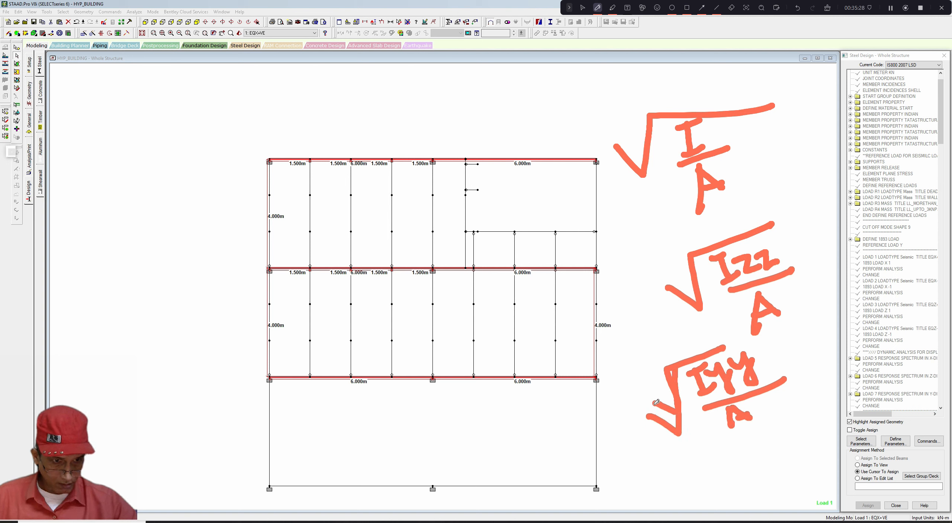
pyautogui.moveTo(656, 402)
pyautogui.mouseDown()
pyautogui.moveTo(675, 426)
pyautogui.moveTo(679, 365)
pyautogui.mouseUp()
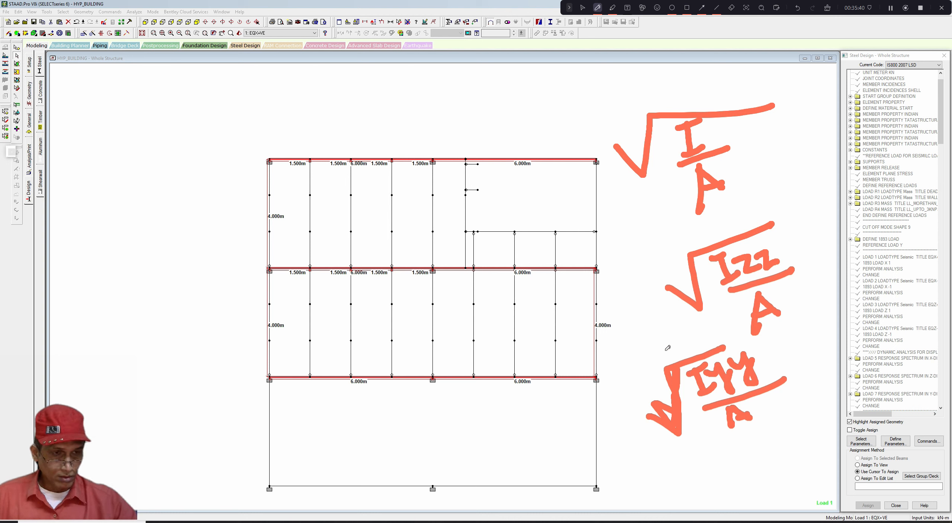
pyautogui.click(827, 9)
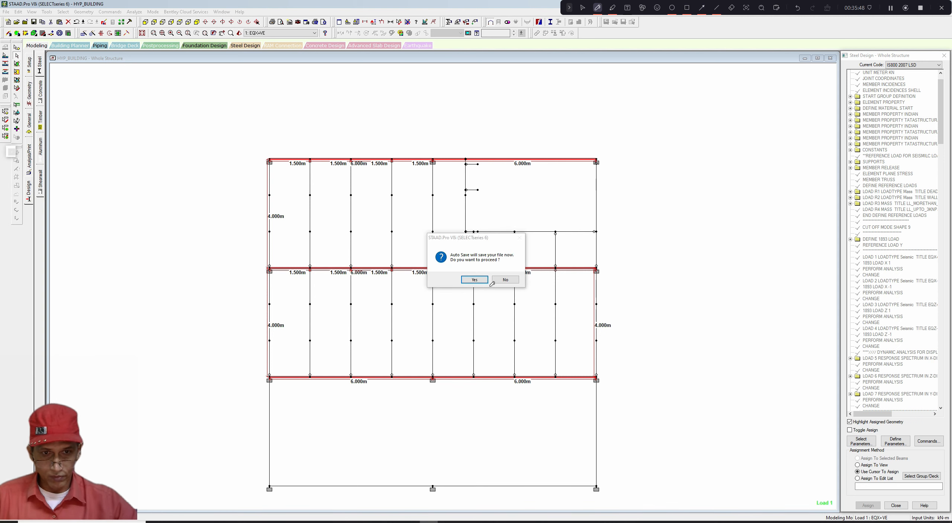
# - Decline the auto-save prompt and dimension the short beam in the upper-right bay
pyautogui.click(586, 7)
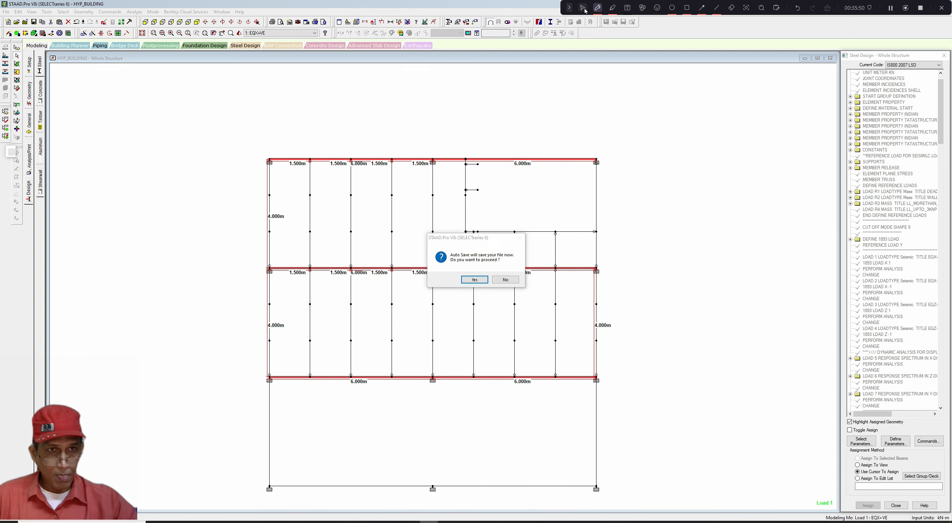
pyautogui.click(502, 279)
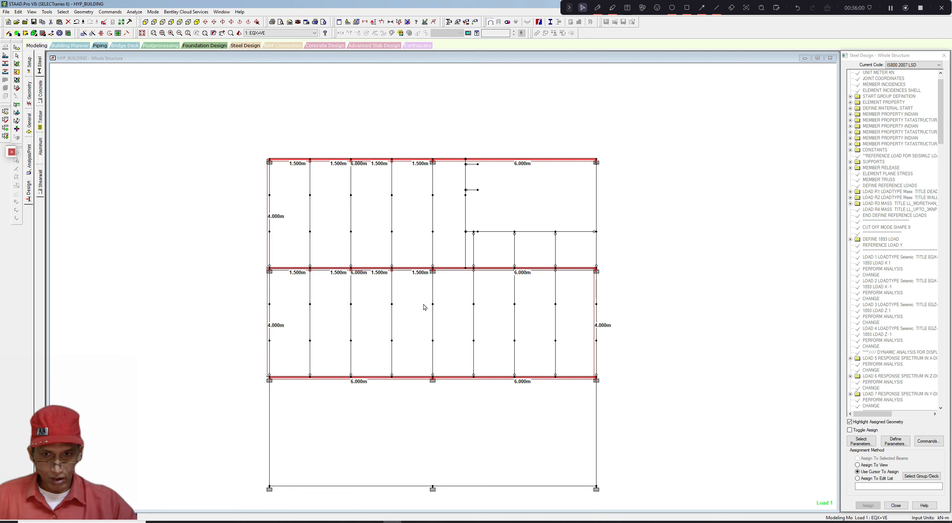
pyautogui.click(508, 212)
pyautogui.click(401, 23)
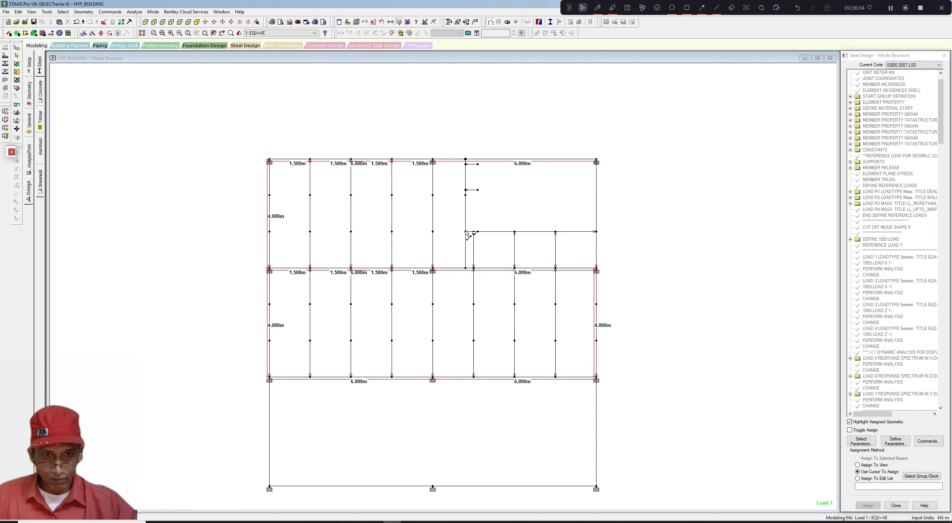
pyautogui.click(595, 232)
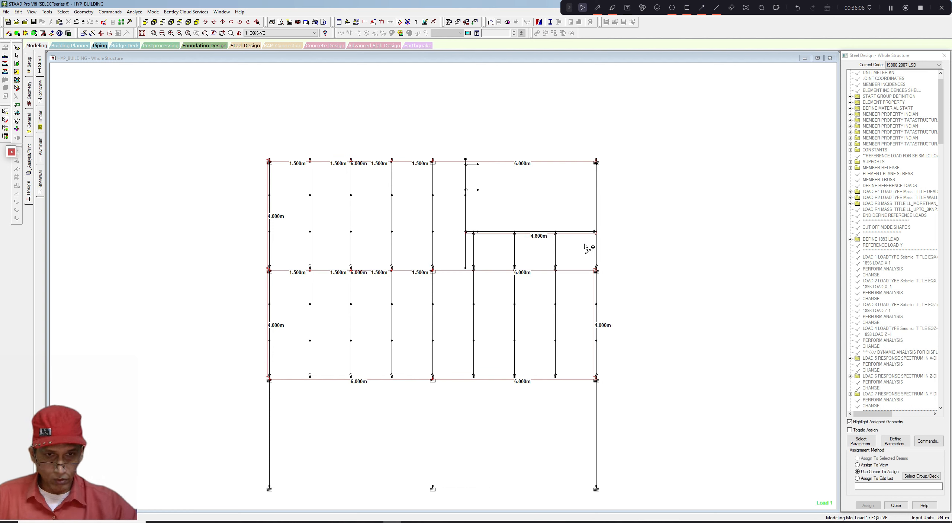
# - Define an LZ design parameter of 4.8 m
pyautogui.click(895, 441)
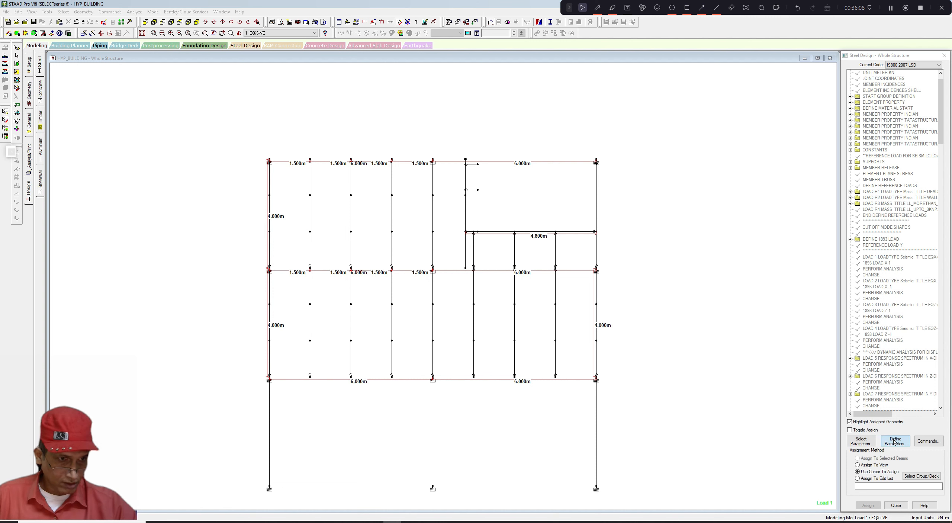
pyautogui.moveTo(413, 238); pyautogui.dragTo(412, 264)
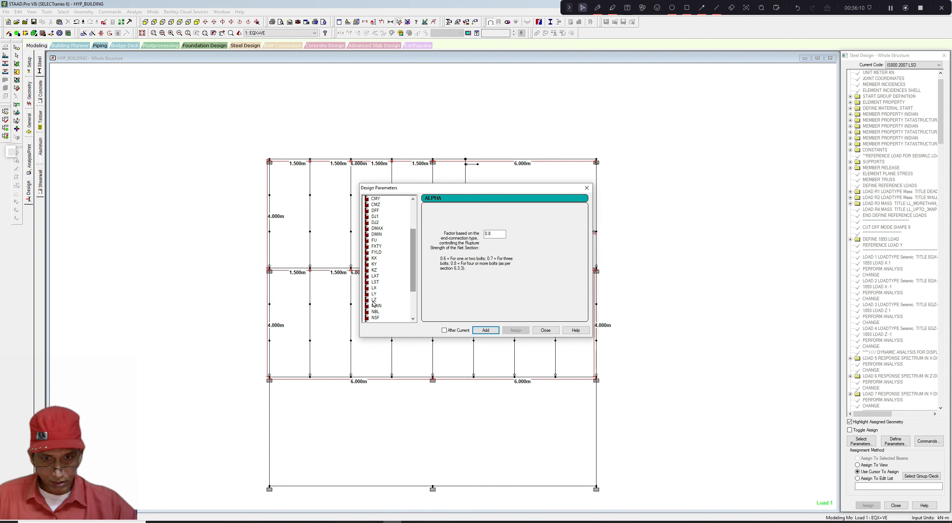
pyautogui.click(374, 299)
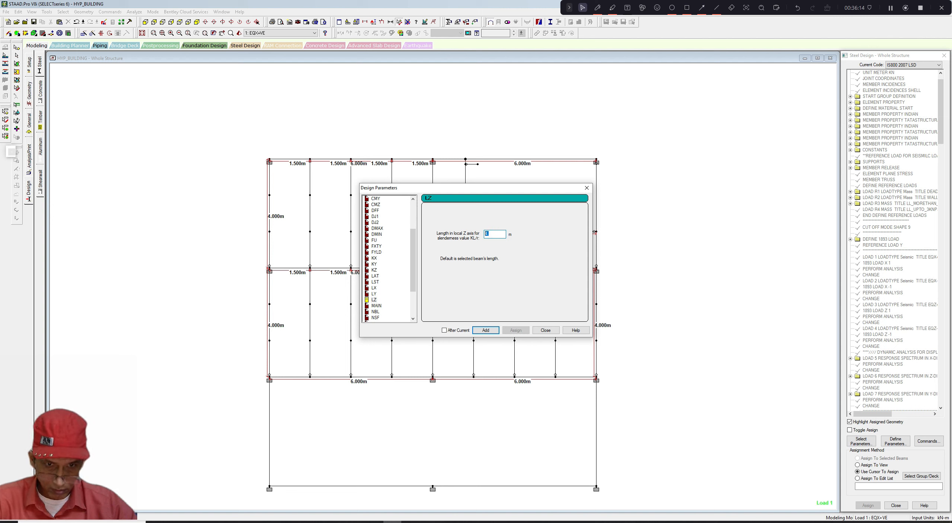
pyautogui.click(488, 330)
pyautogui.click(586, 187)
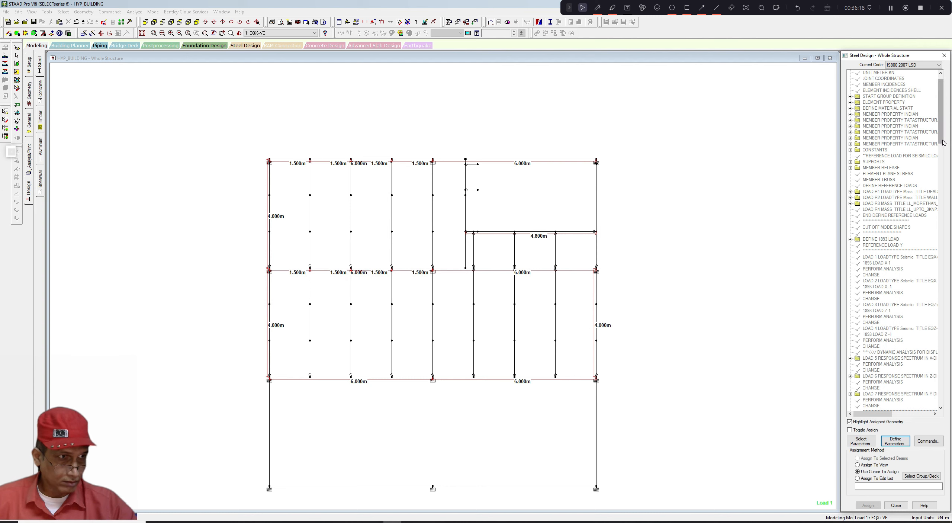
# - Assign the LZ 4.8 parameter to the window-selected short beam in the upper-right bay
pyautogui.moveTo(943, 142); pyautogui.dragTo(943, 402)
pyautogui.click(876, 400)
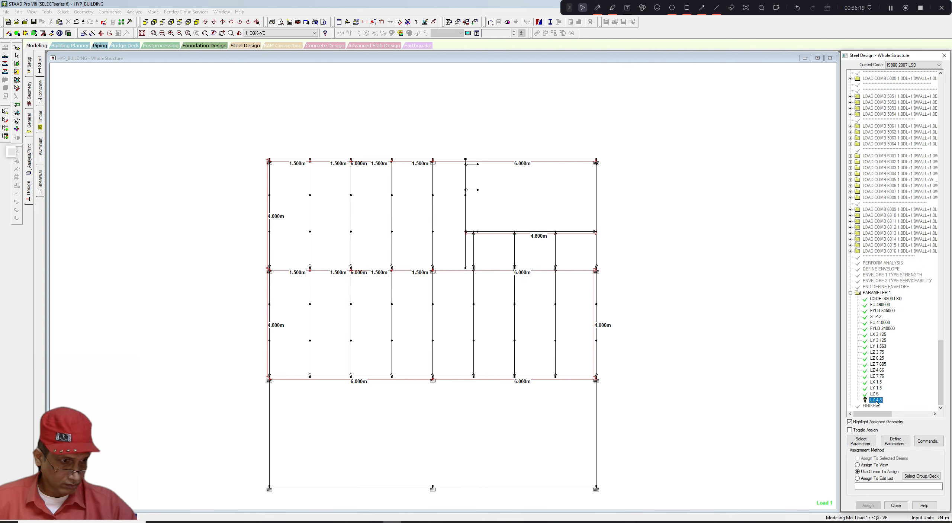
pyautogui.middleClick(485, 237)
pyautogui.scroll(1, 485, 237)
pyautogui.press('Escape')
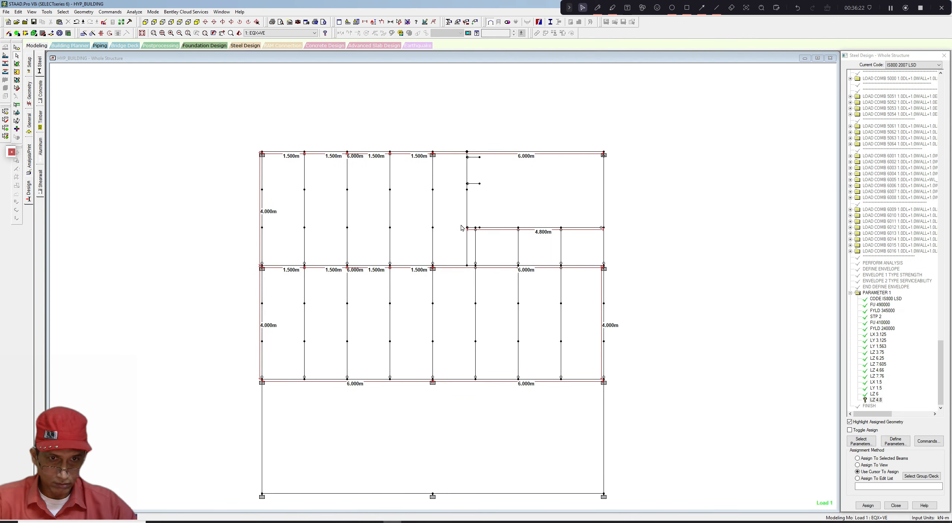
pyautogui.moveTo(460, 223); pyautogui.dragTo(609, 235)
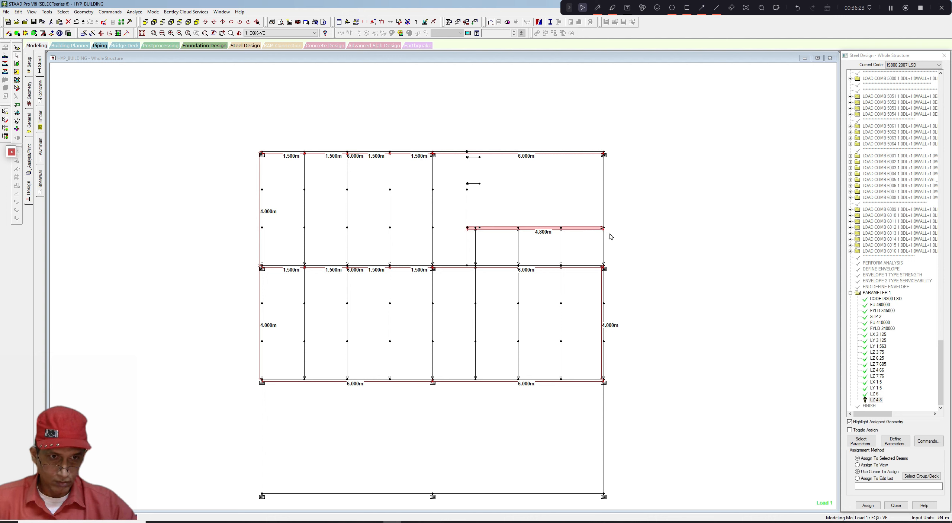
pyautogui.click(867, 505)
pyautogui.click(898, 301)
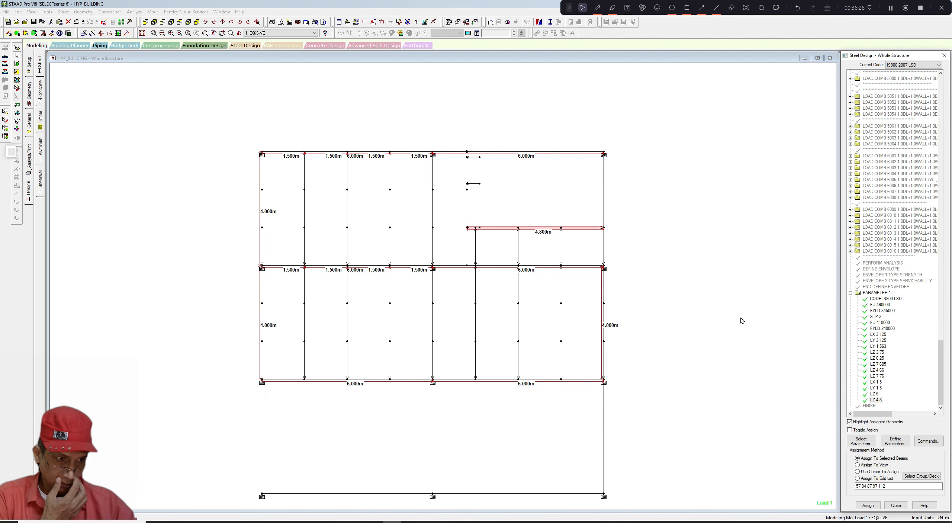
pyautogui.click(740, 320)
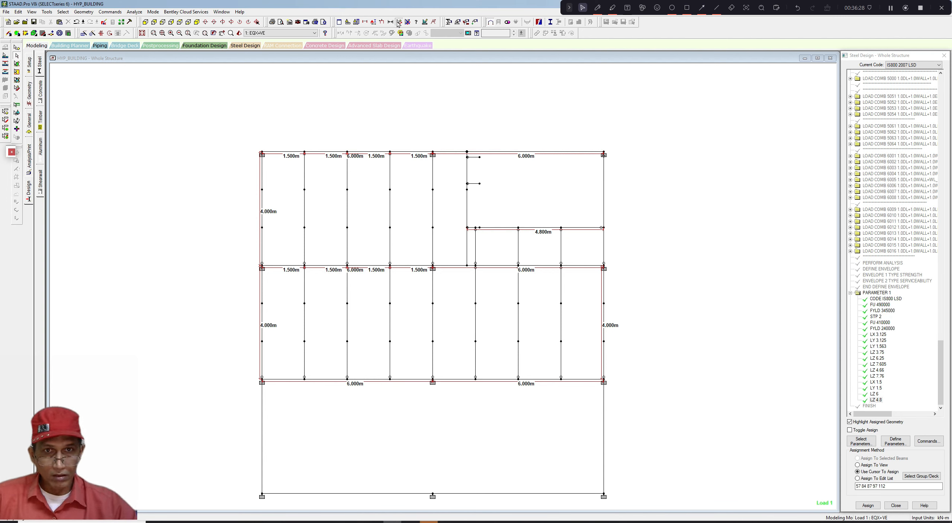
# - Dimension the right column's segments above and below its intermediate node
pyautogui.click(604, 228)
pyautogui.click(605, 257)
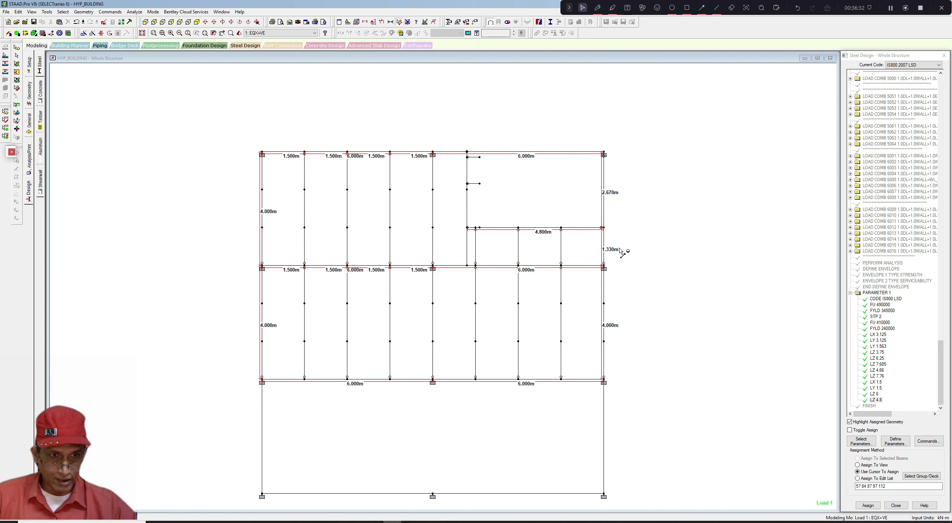
pyautogui.moveTo(620, 247); pyautogui.dragTo(620, 244, button='middle')
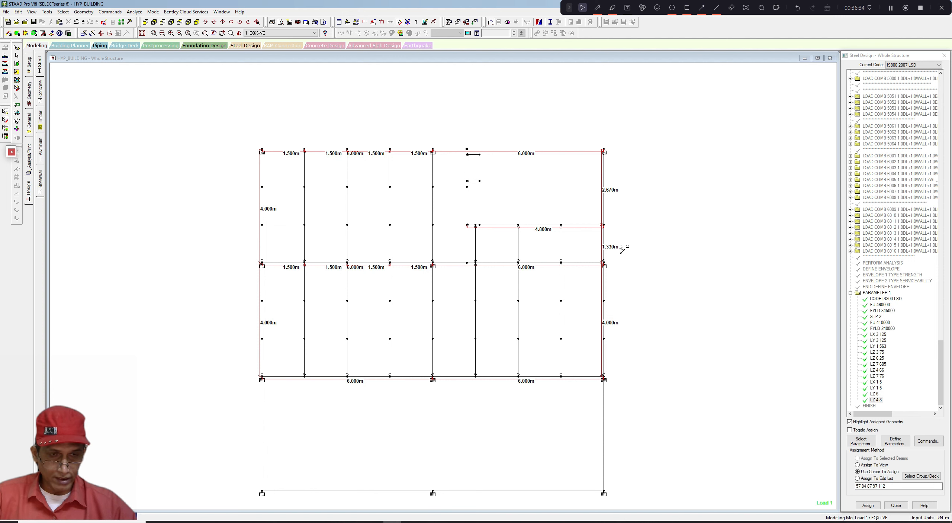
pyautogui.scroll(1, 403, 228)
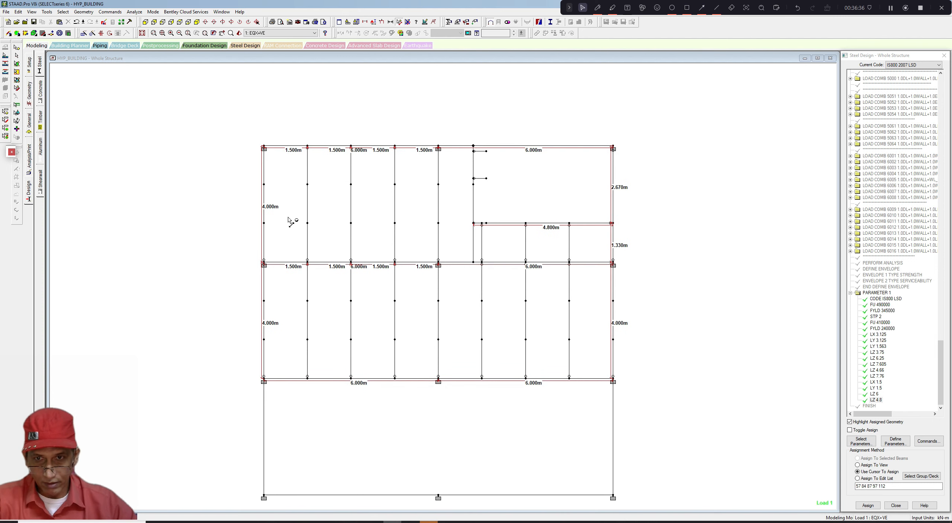
# - Assign LX, LY and LZ of 4 m to the selected left columns and lower right column
pyautogui.click(265, 216)
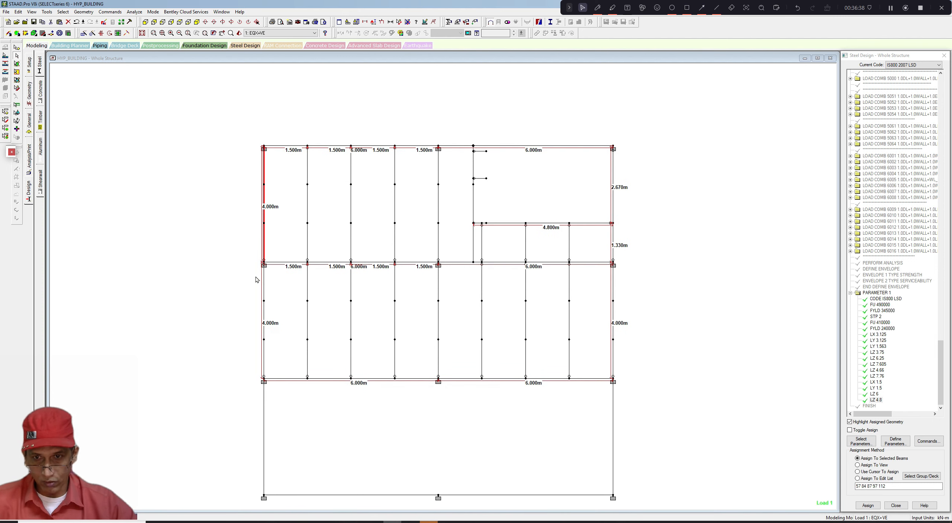
pyautogui.keyDown('ctrl'); pyautogui.click(264, 350); pyautogui.keyUp('ctrl')
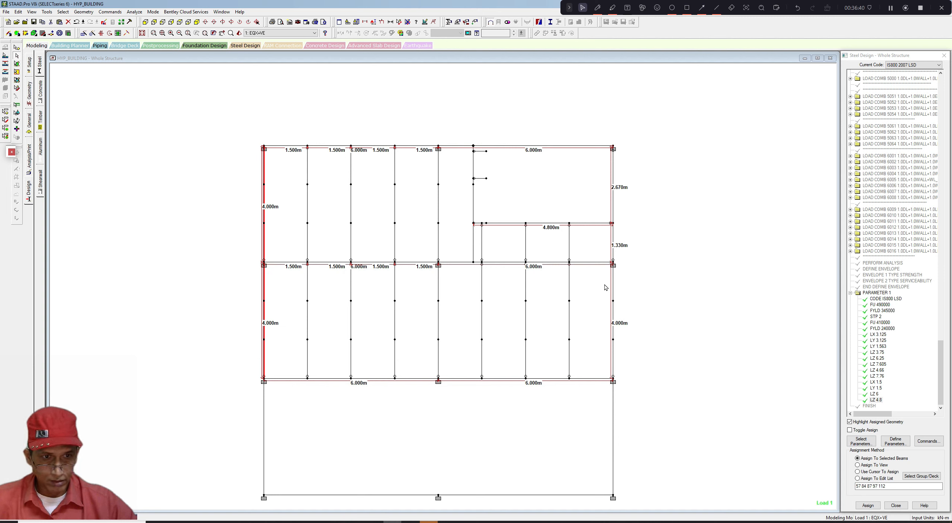
pyautogui.keyDown('ctrl'); pyautogui.click(614, 367); pyautogui.keyUp('ctrl')
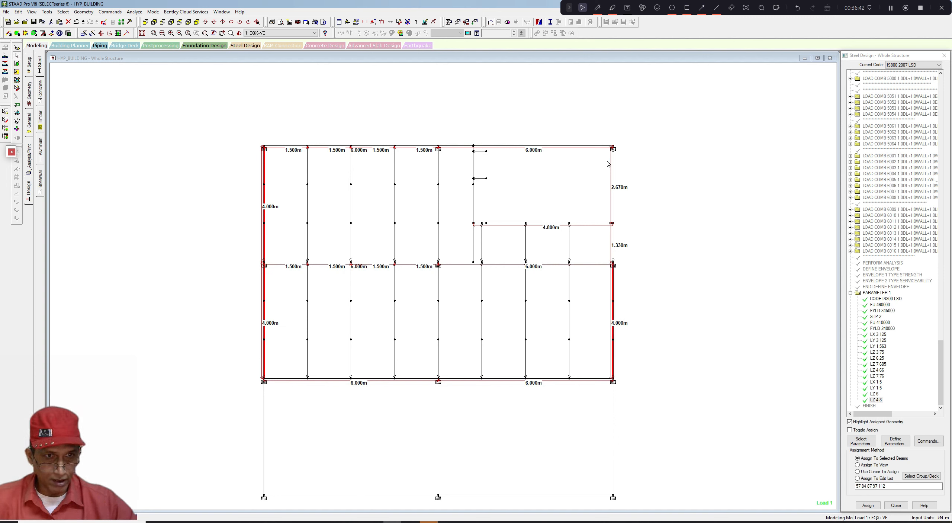
pyautogui.keyDown('ctrl'); pyautogui.click(613, 247); pyautogui.keyUp('ctrl')
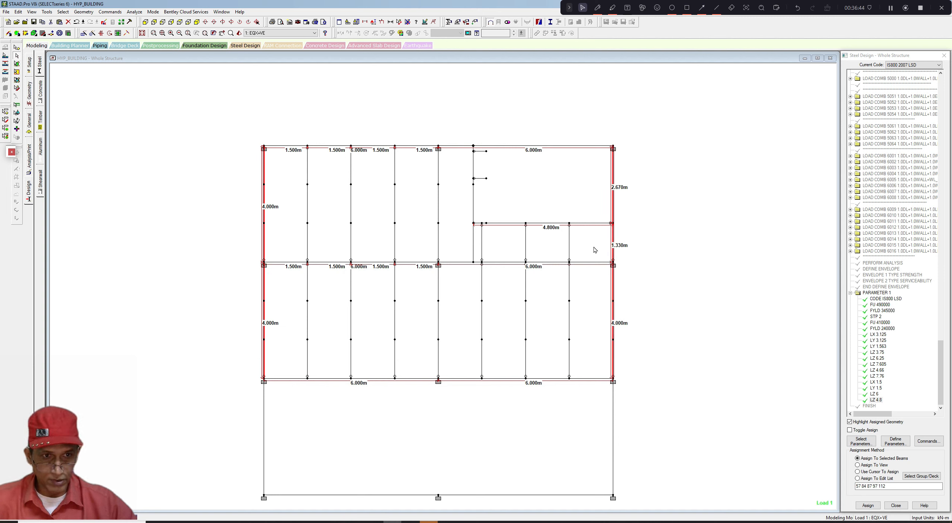
pyautogui.click(273, 203)
pyautogui.moveTo(245, 152); pyautogui.dragTo(269, 344)
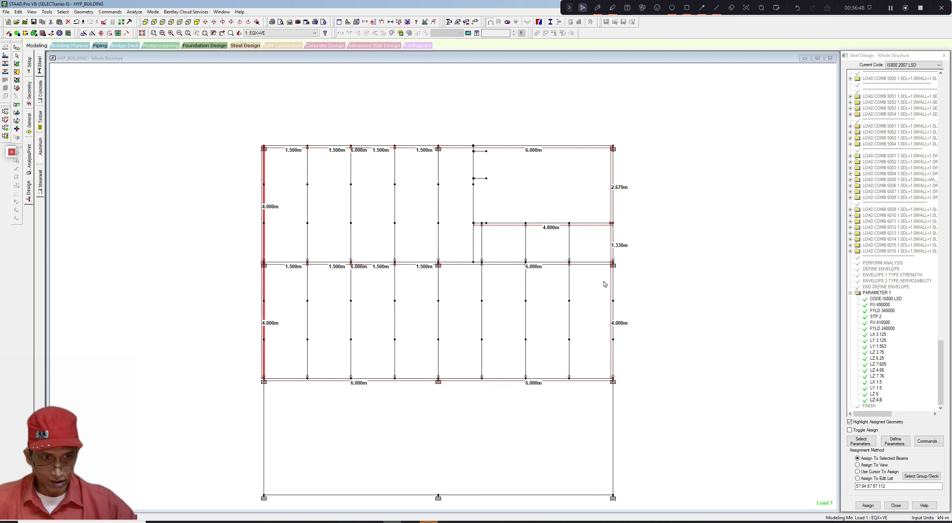
pyautogui.keyDown('ctrl'); pyautogui.moveTo(604, 284); pyautogui.dragTo(626, 377); pyautogui.keyUp('ctrl')
pyautogui.keyDown('ctrl'); pyautogui.click(615, 247); pyautogui.keyUp('ctrl')
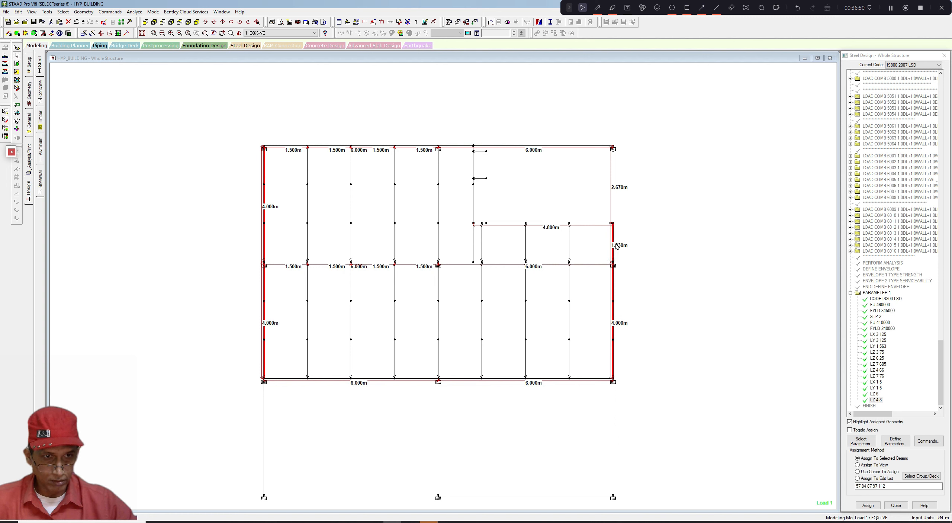
pyautogui.keyDown('ctrl'); pyautogui.click(615, 210); pyautogui.keyUp('ctrl')
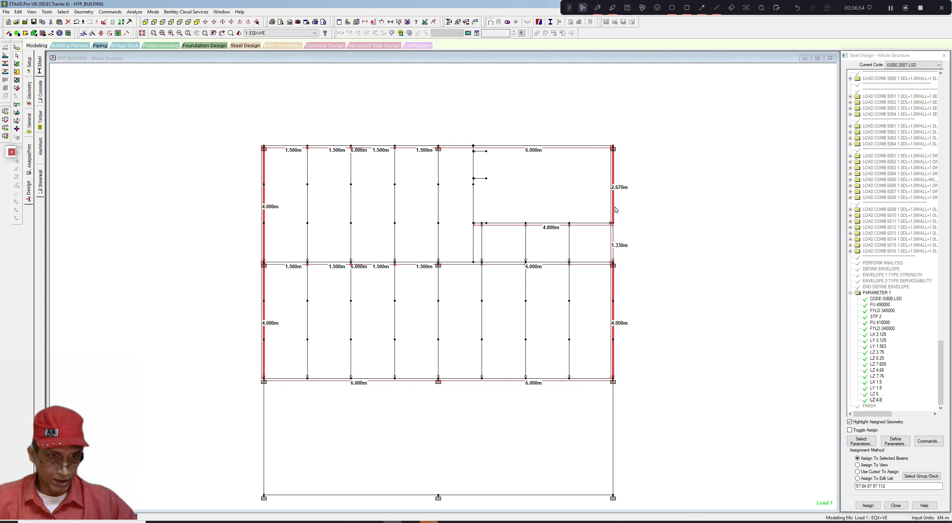
pyautogui.click(896, 441)
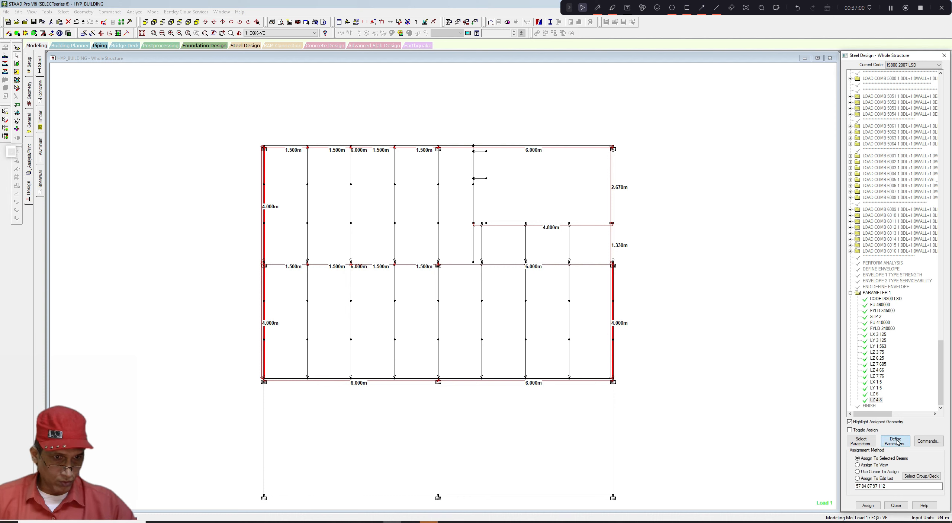
pyautogui.scroll(-3, 402, 278)
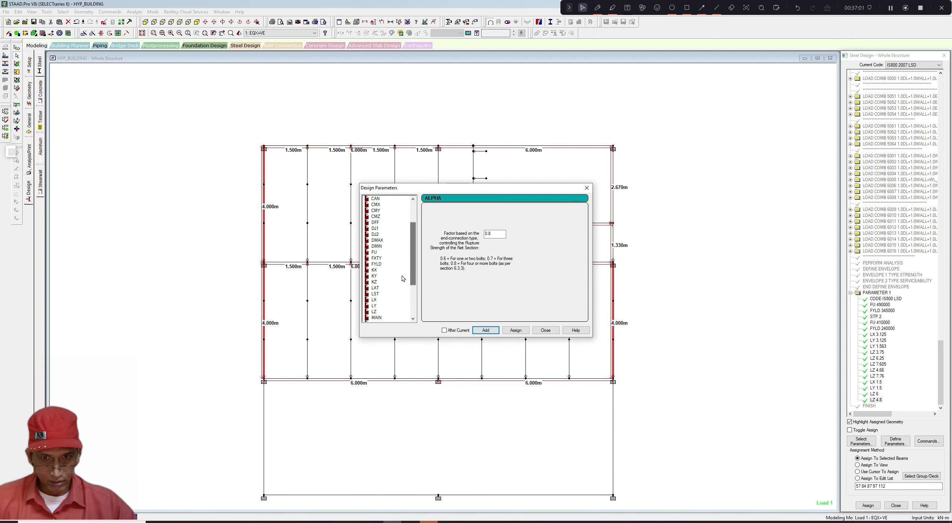
pyautogui.click(374, 300)
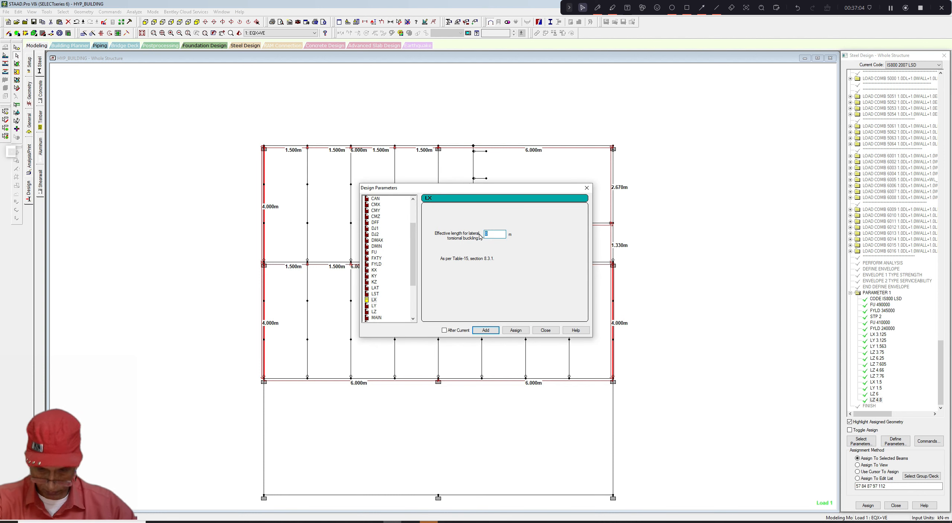
pyautogui.write('4')
pyautogui.click(513, 329)
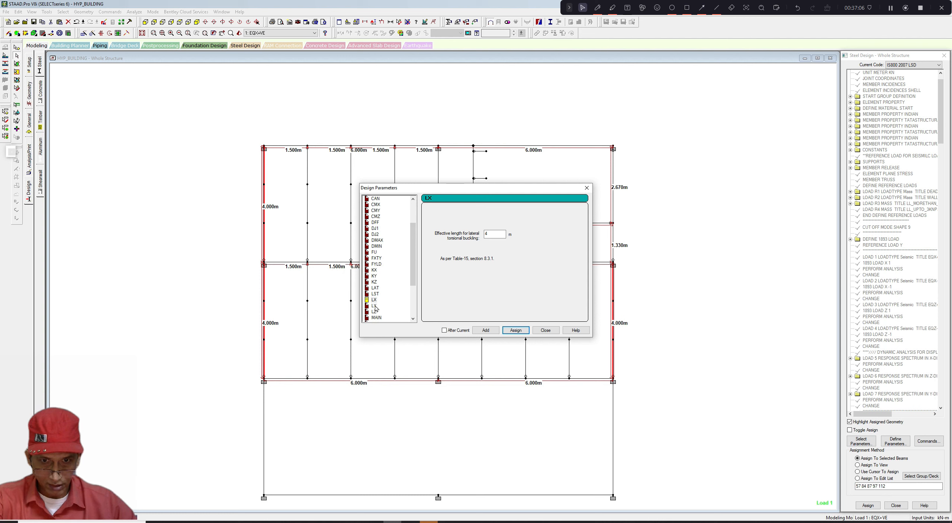
pyautogui.click(374, 305)
pyautogui.click(516, 330)
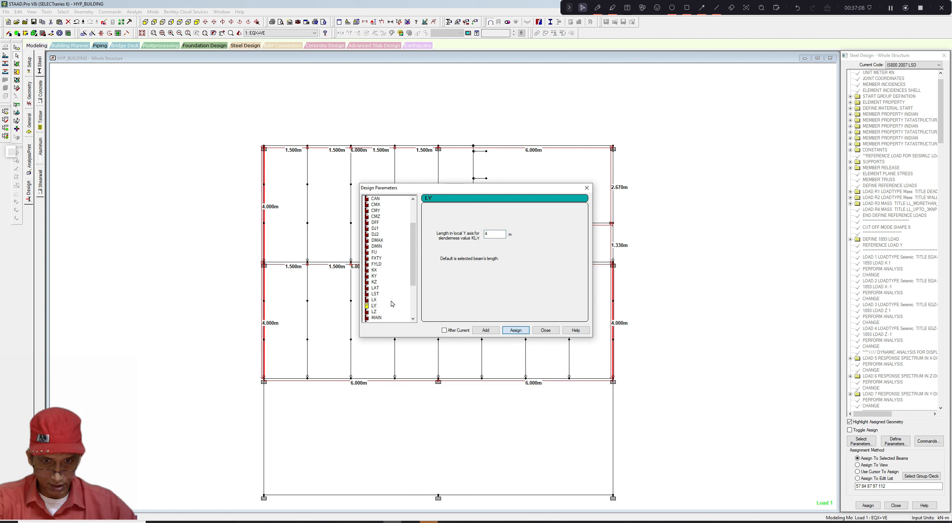
pyautogui.click(374, 312)
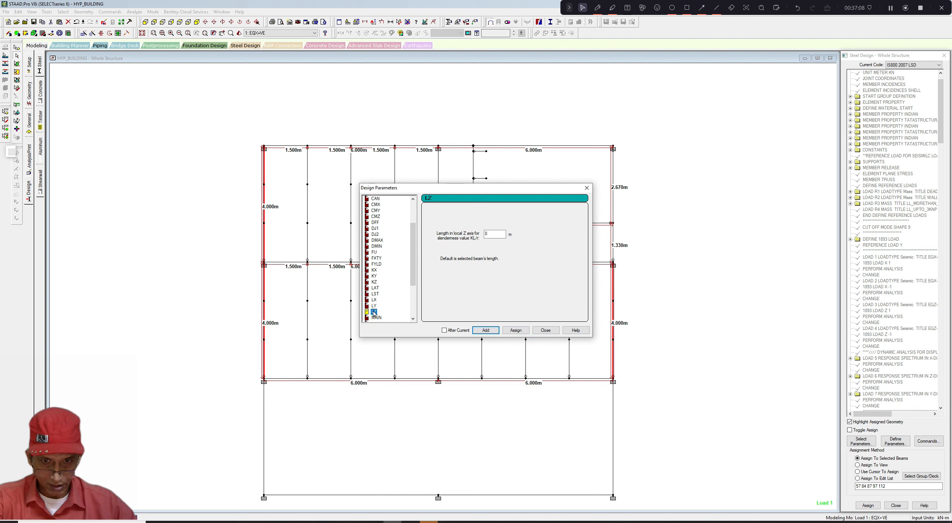
pyautogui.click(516, 331)
pyautogui.click(587, 188)
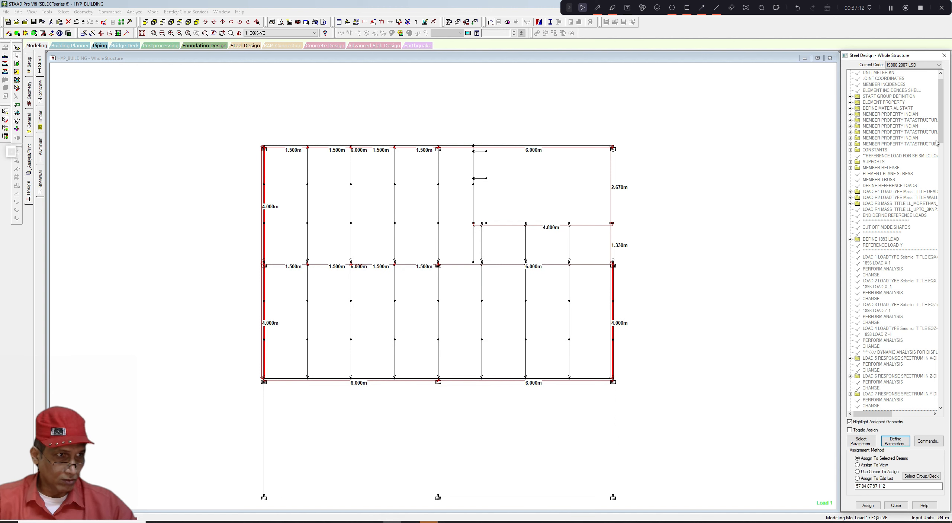
# - Assign the LZ 4 parameter to the two upper right column segments, confirming the selected-beams method
pyautogui.moveTo(940, 139); pyautogui.dragTo(945, 403)
pyautogui.click(629, 251)
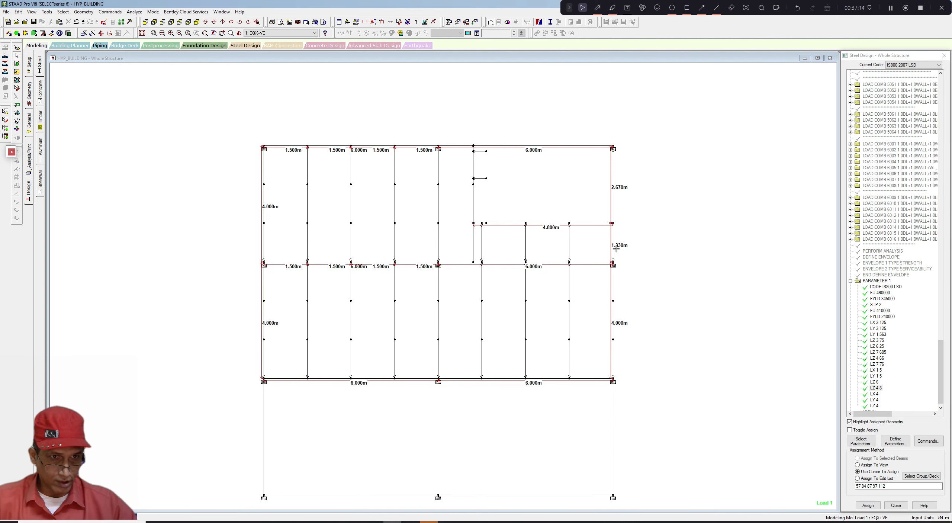
pyautogui.click(614, 247)
pyautogui.keyDown('ctrl'); pyautogui.click(615, 209); pyautogui.keyUp('ctrl')
pyautogui.click(941, 380)
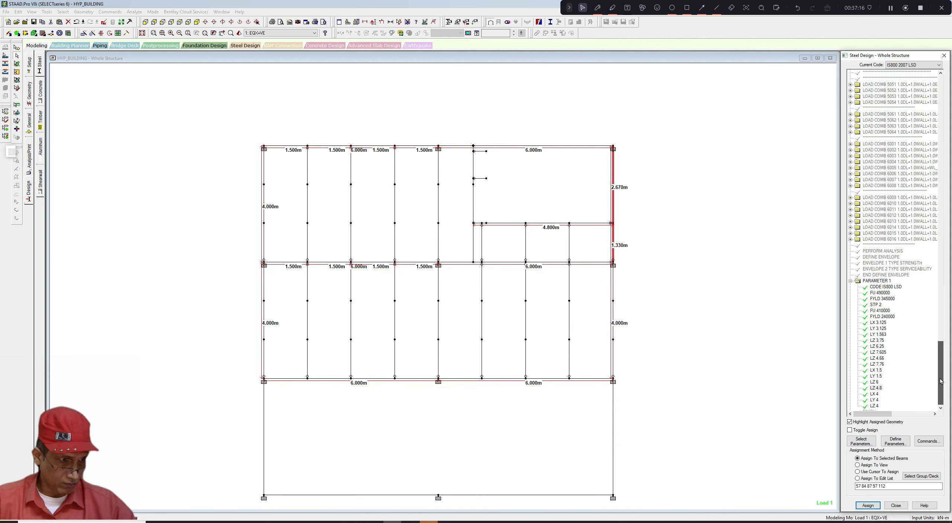
pyautogui.scroll(-1, 941, 381)
pyautogui.click(874, 400)
pyautogui.click(618, 249)
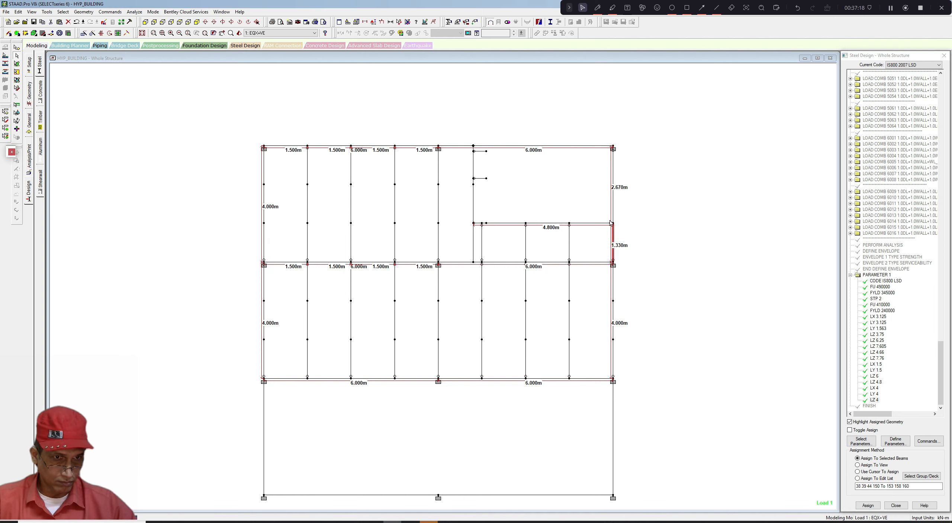
pyautogui.click(612, 214)
pyautogui.click(868, 505)
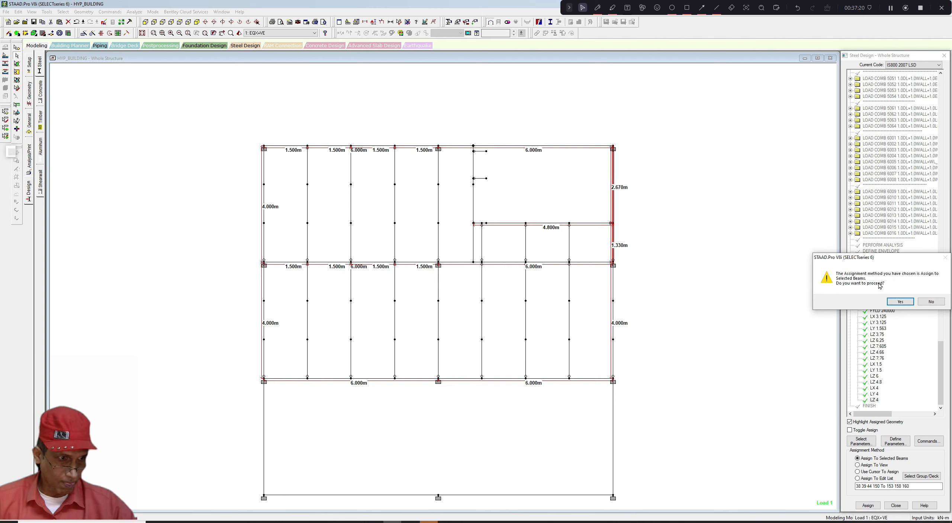
pyautogui.click(900, 302)
pyautogui.moveTo(711, 323); pyautogui.dragTo(727, 268, button='middle')
pyautogui.click(306, 369)
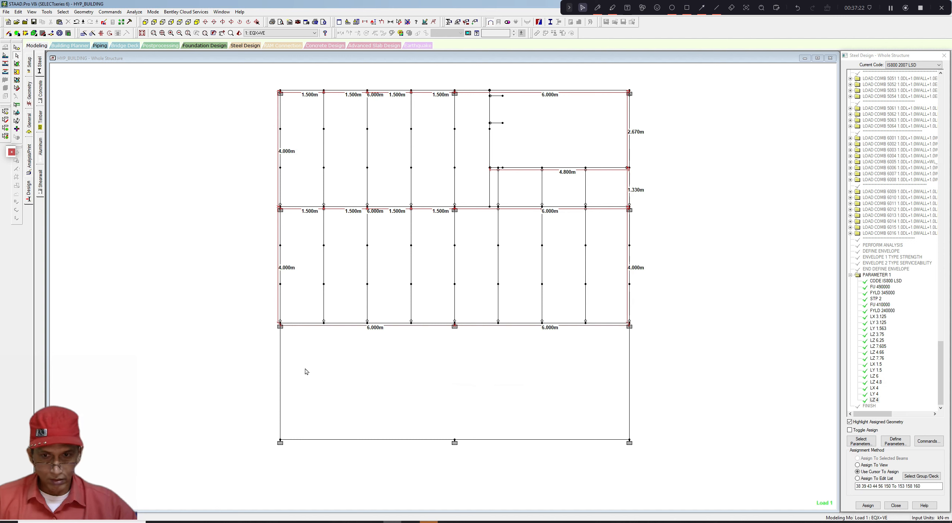
# - Dimension the lower storey's left and right columns and its bottom beams in the frame elevation
pyautogui.moveTo(260, 346); pyautogui.dragTo(414, 452)
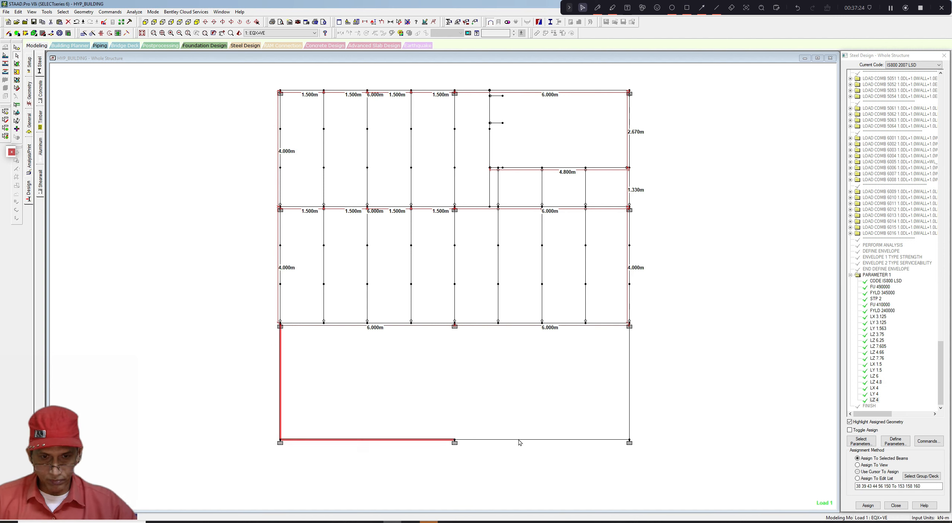
pyautogui.click(517, 441)
pyautogui.click(629, 399)
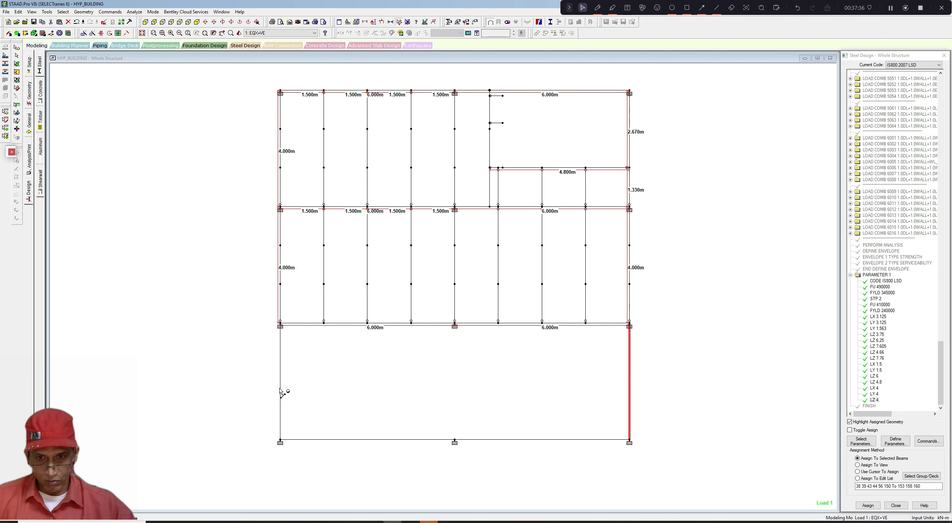
pyautogui.keyDown('ctrl'); pyautogui.click(280, 399); pyautogui.keyUp('ctrl')
pyautogui.keyDown('ctrl'); pyautogui.click(448, 440); pyautogui.keyUp('ctrl')
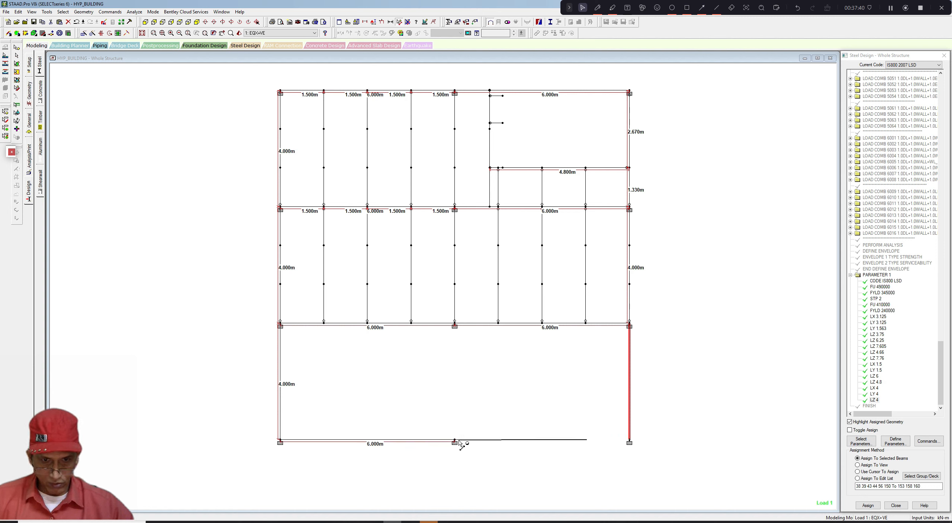
pyautogui.click(455, 441)
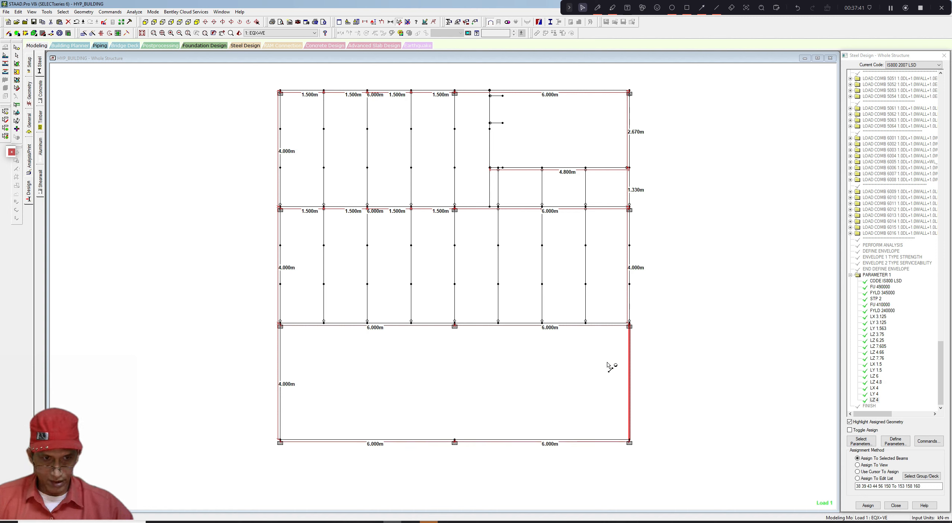
pyautogui.click(630, 323)
pyautogui.click(630, 440)
pyautogui.moveTo(568, 415); pyautogui.dragTo(563, 423, button='middle')
pyautogui.scroll(-1, 563, 424)
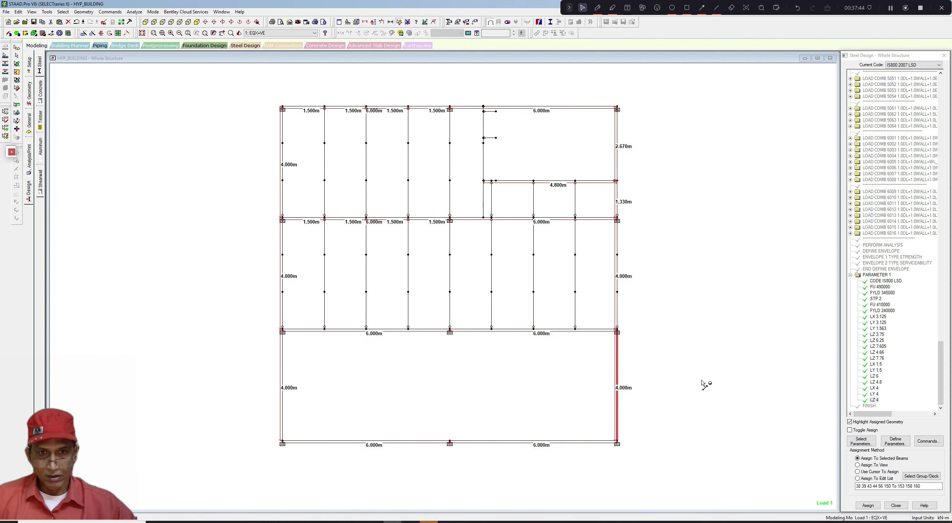
# - Display only the selected frame in isometric view and dimension the two short inclined member segments near its base
pyautogui.click(32, 12)
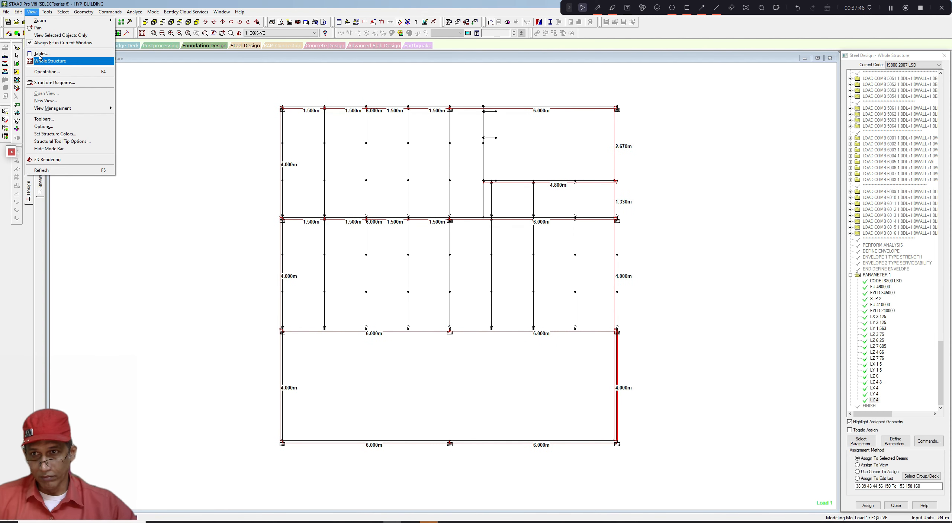
pyautogui.moveTo(18, 11)
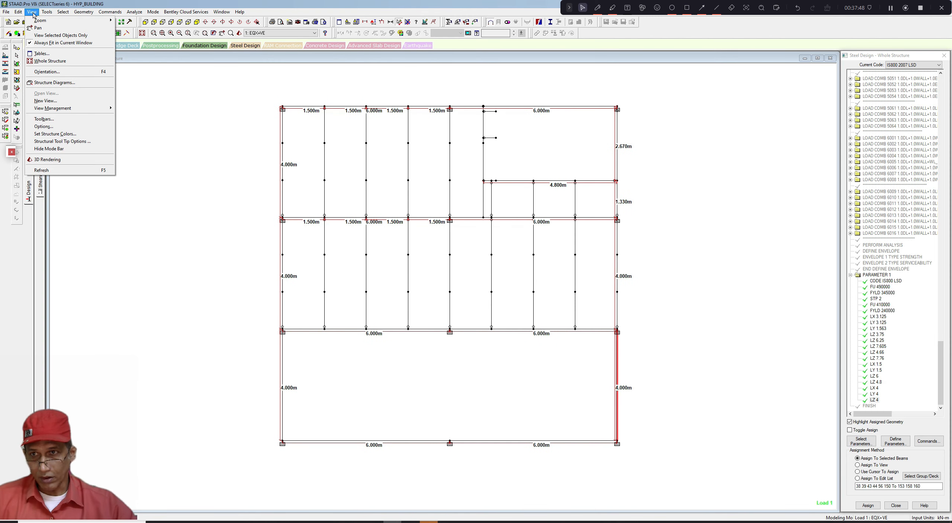
pyautogui.click(46, 63)
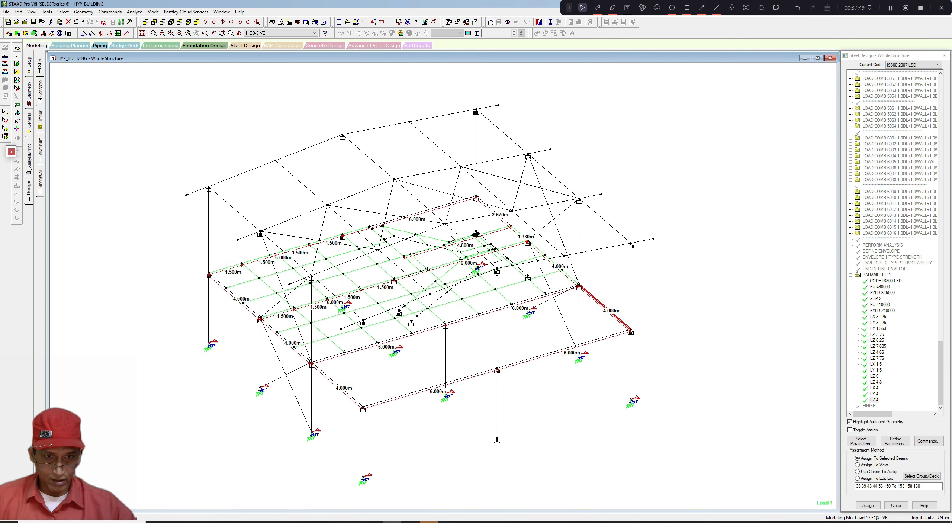
pyautogui.click(171, 22)
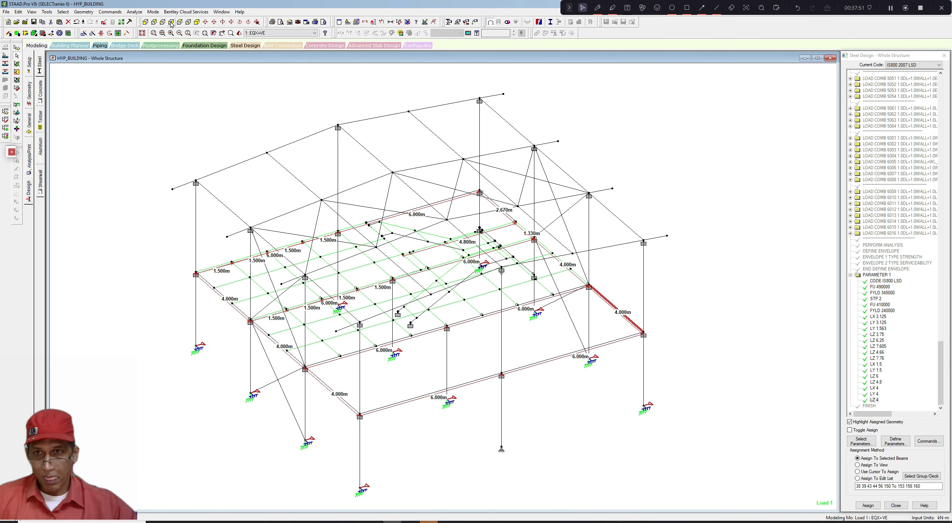
pyautogui.click(185, 22)
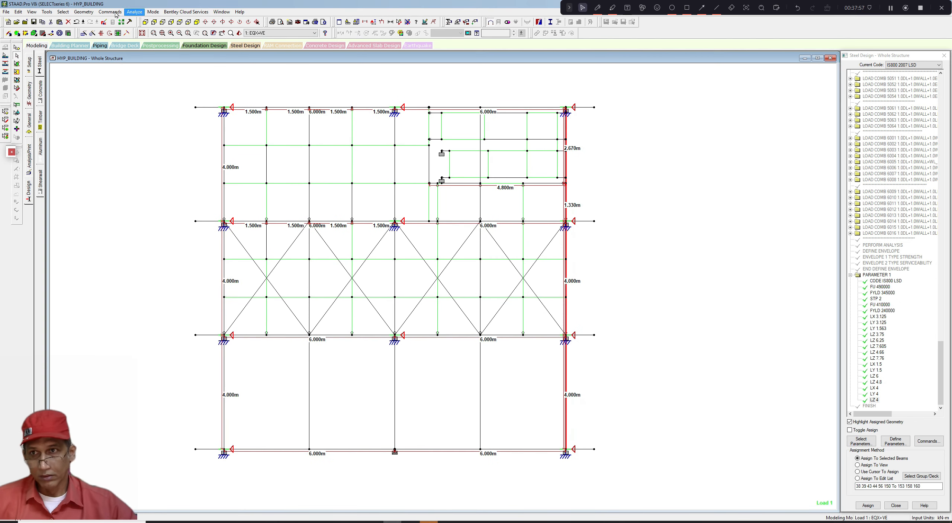
pyautogui.click(32, 11)
pyautogui.click(37, 35)
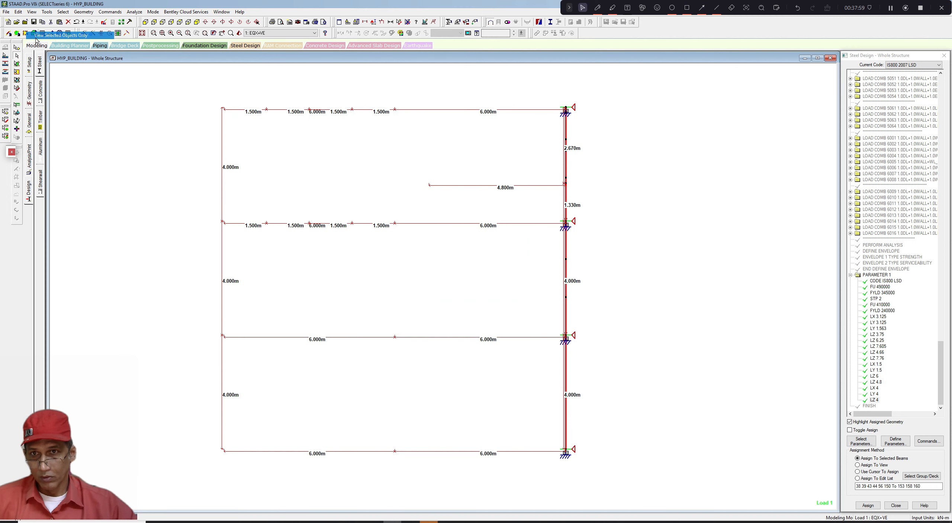
pyautogui.click(197, 22)
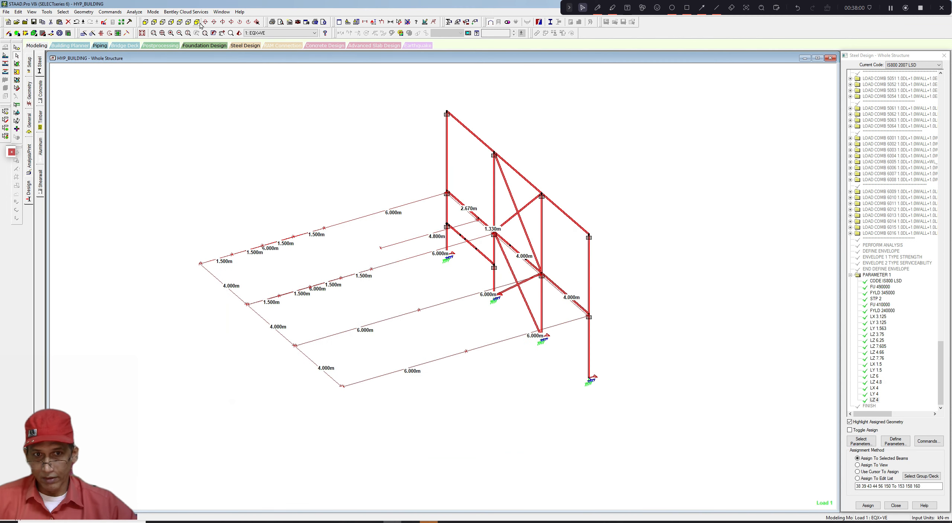
pyautogui.click(407, 23)
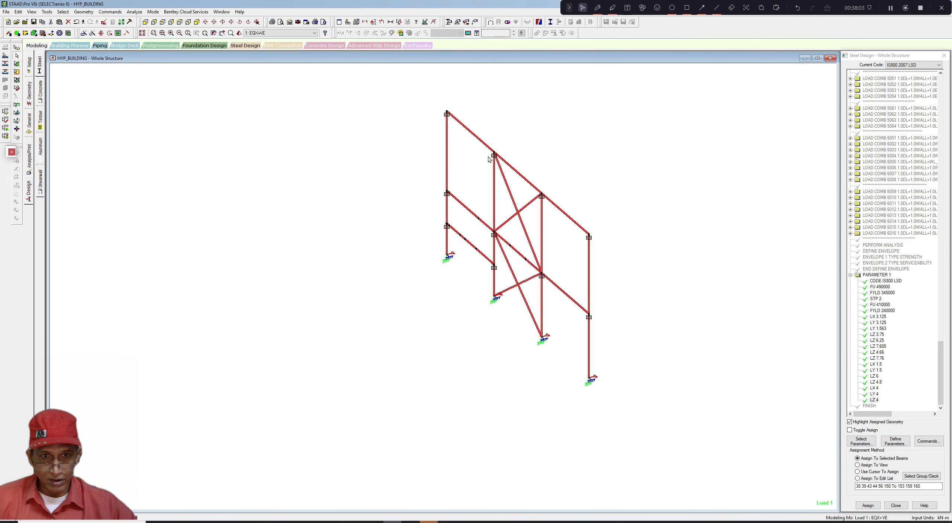
pyautogui.scroll(2, 488, 159)
pyautogui.click(452, 189)
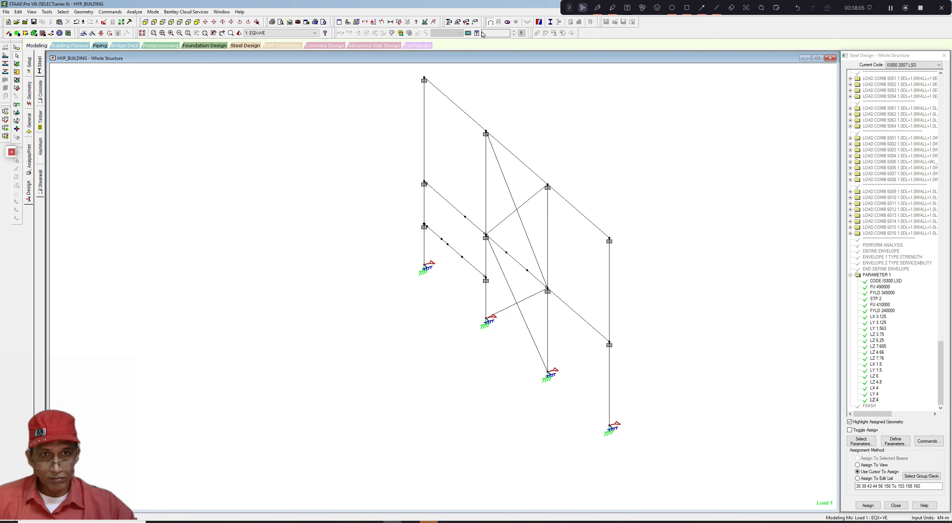
pyautogui.click(400, 23)
pyautogui.click(462, 257)
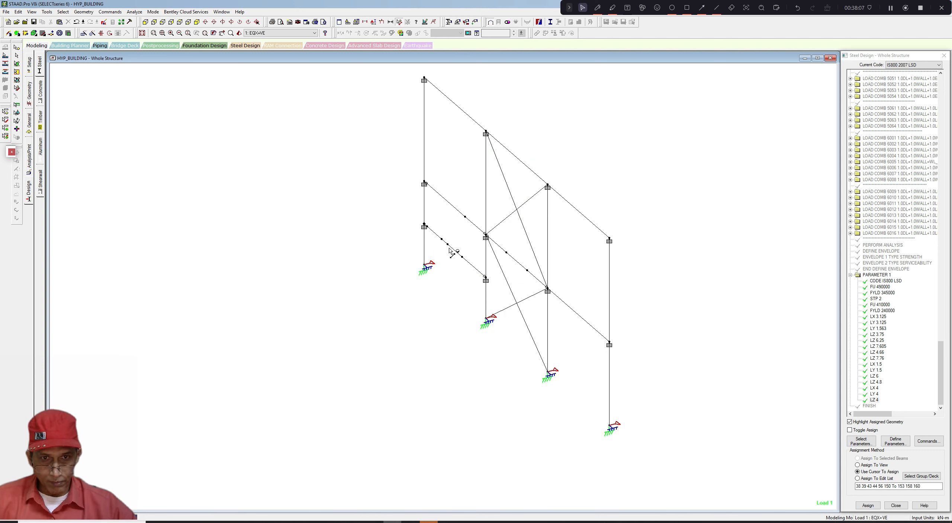
pyautogui.click(446, 243)
pyautogui.click(426, 226)
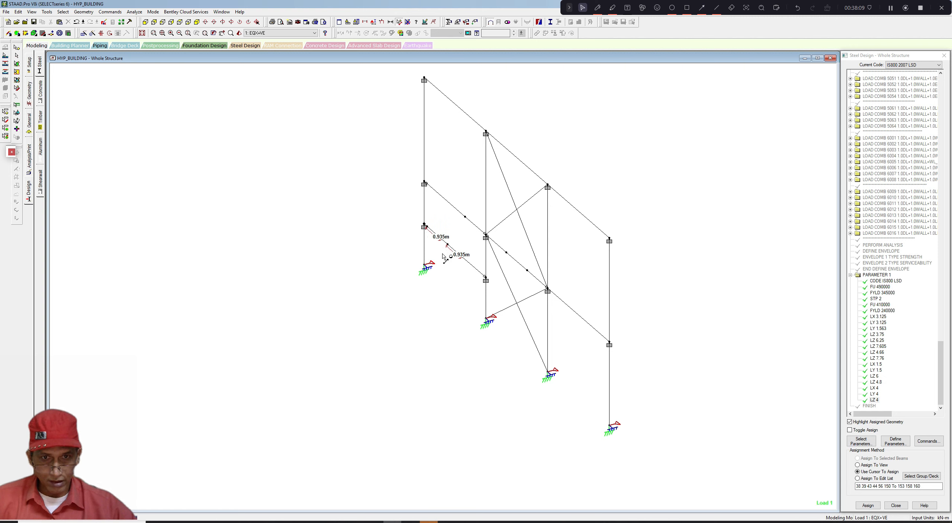
# - Assign the LZ 4 parameter to the two short inclined segments, confirming the selected-beams method
pyautogui.scroll(1, 443, 257)
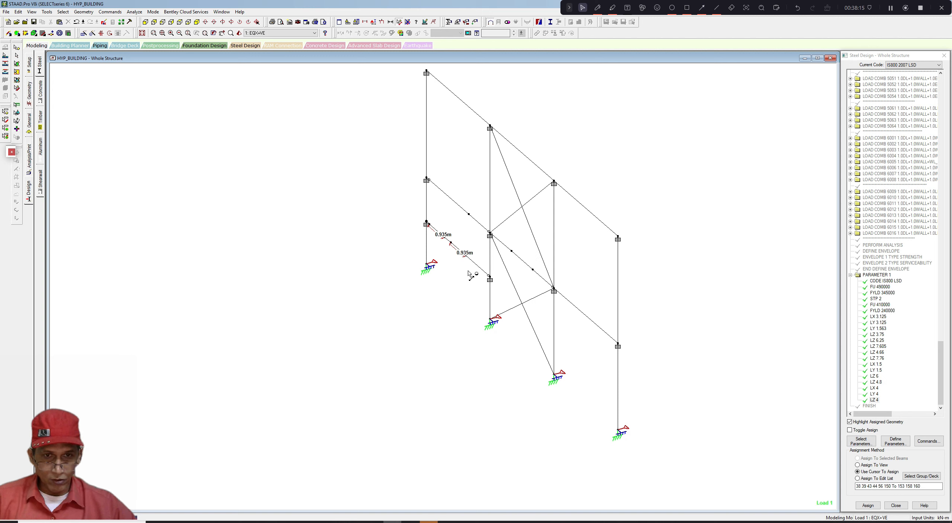
pyautogui.moveTo(468, 272); pyautogui.dragTo(468, 272, button='middle')
pyautogui.click(874, 400)
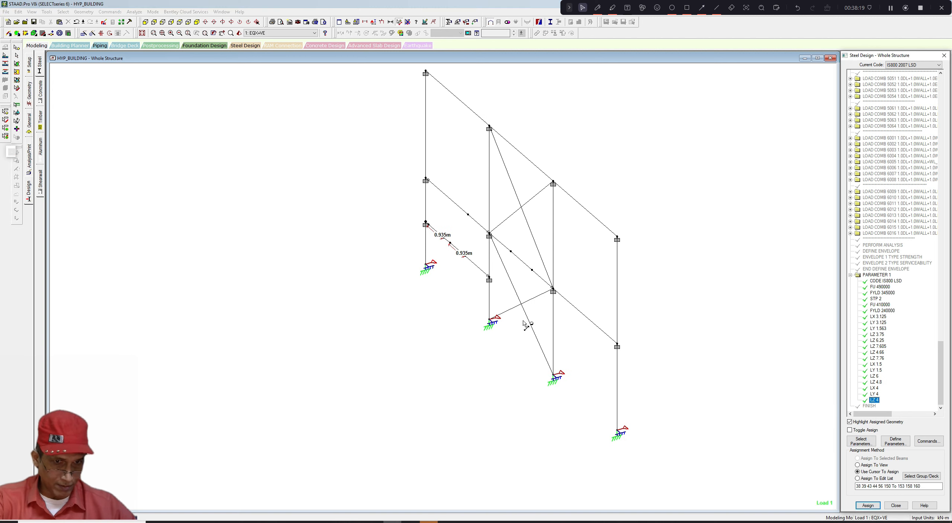
pyautogui.click(494, 285)
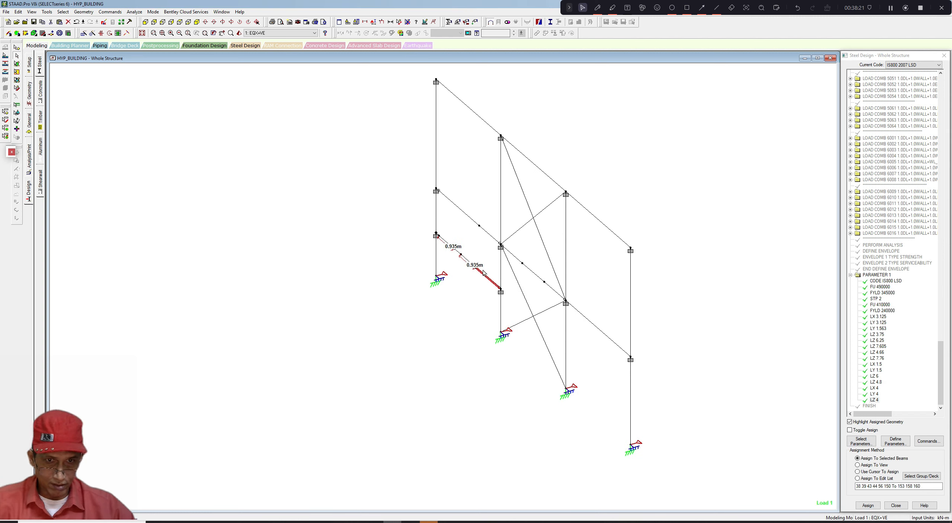
pyautogui.click(868, 505)
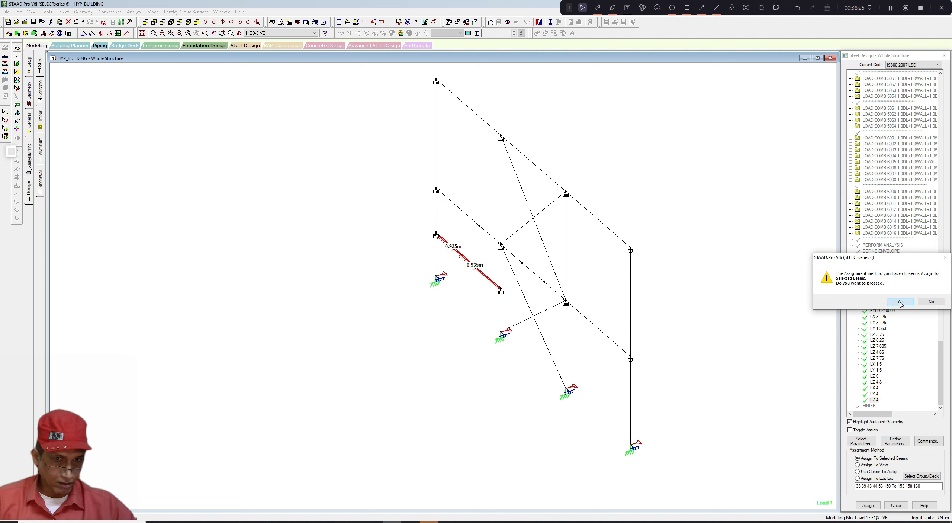
pyautogui.click(900, 300)
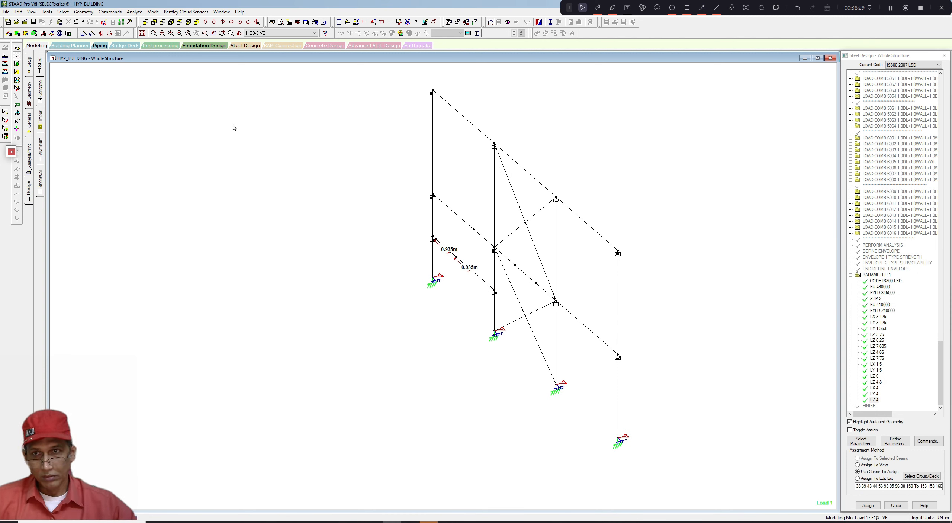
# - Show the whole structure and dimension the roof overhang members at the tops of the columns
pyautogui.click(32, 11)
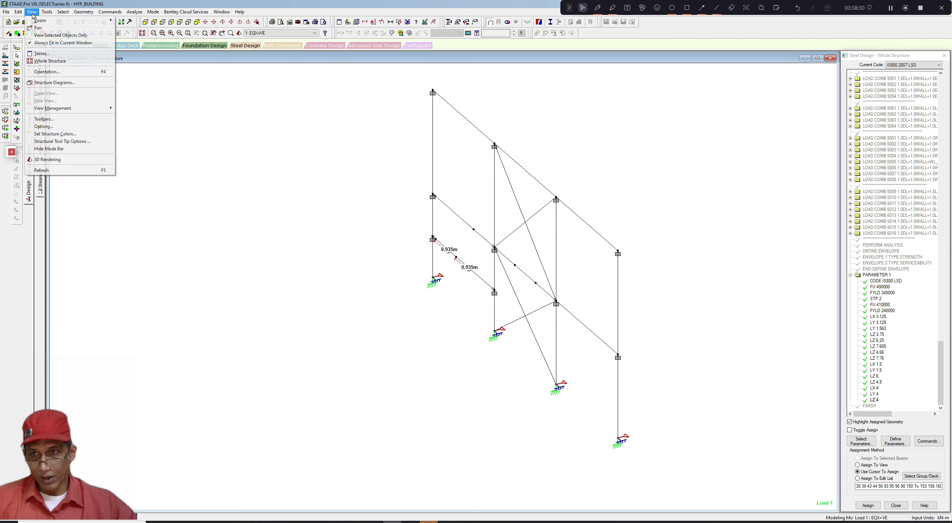
pyautogui.click(50, 62)
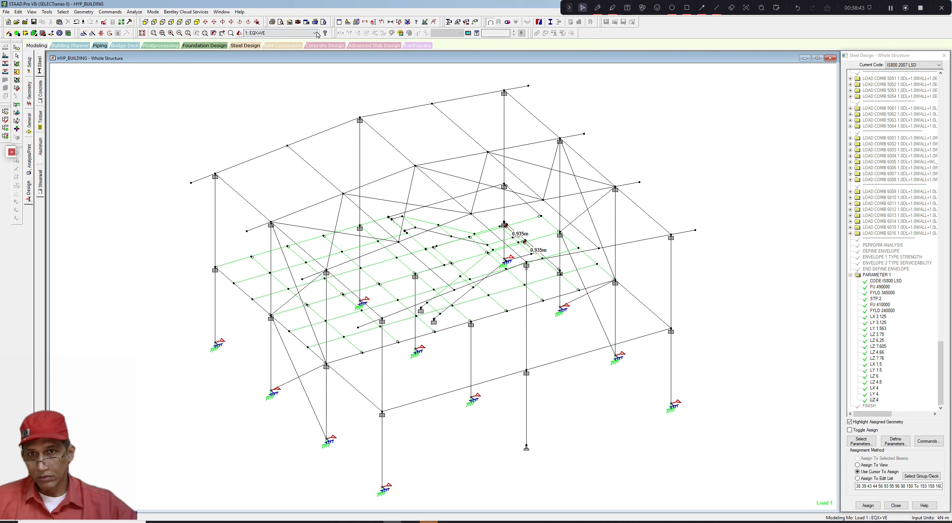
pyautogui.click(399, 22)
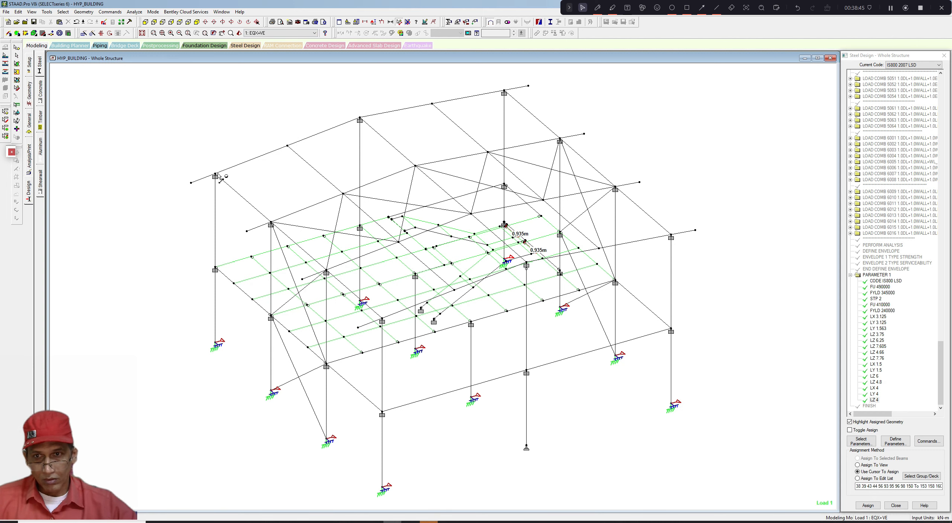
pyautogui.click(201, 181)
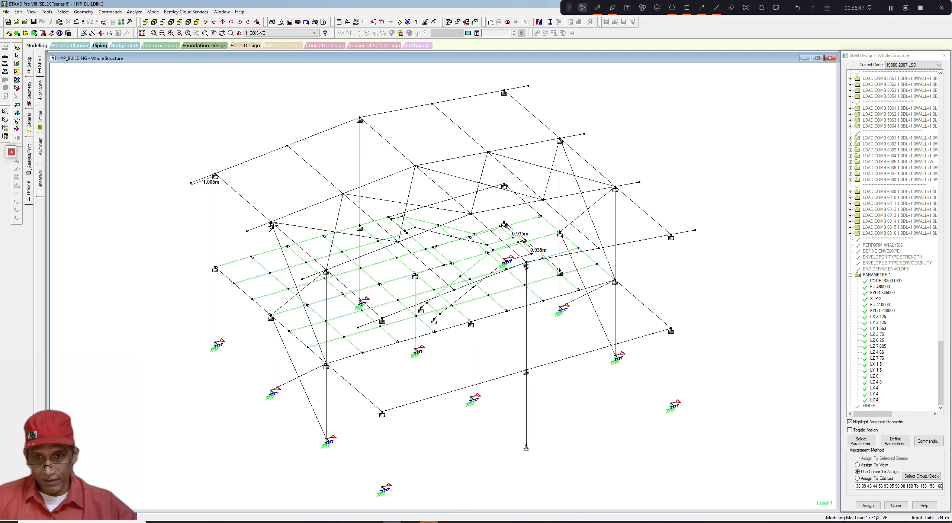
pyautogui.click(255, 228)
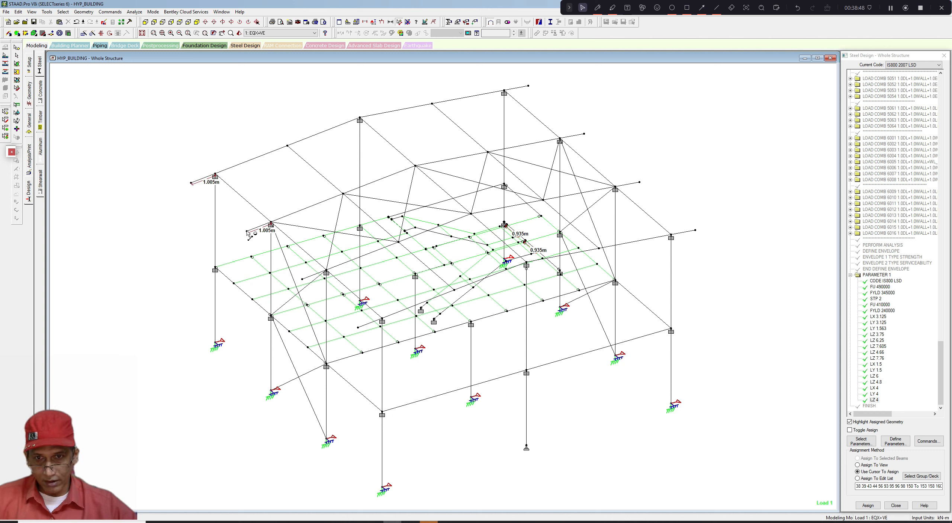
pyautogui.click(307, 279)
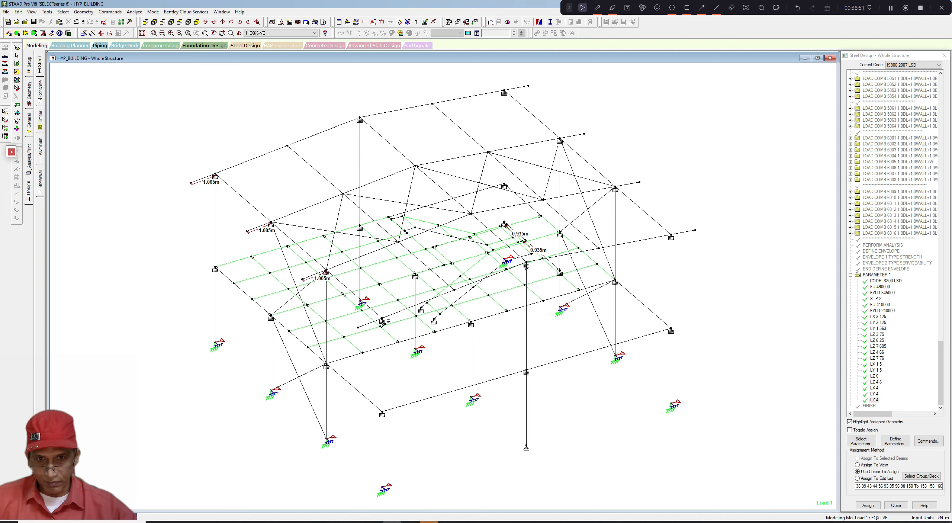
pyautogui.click(363, 329)
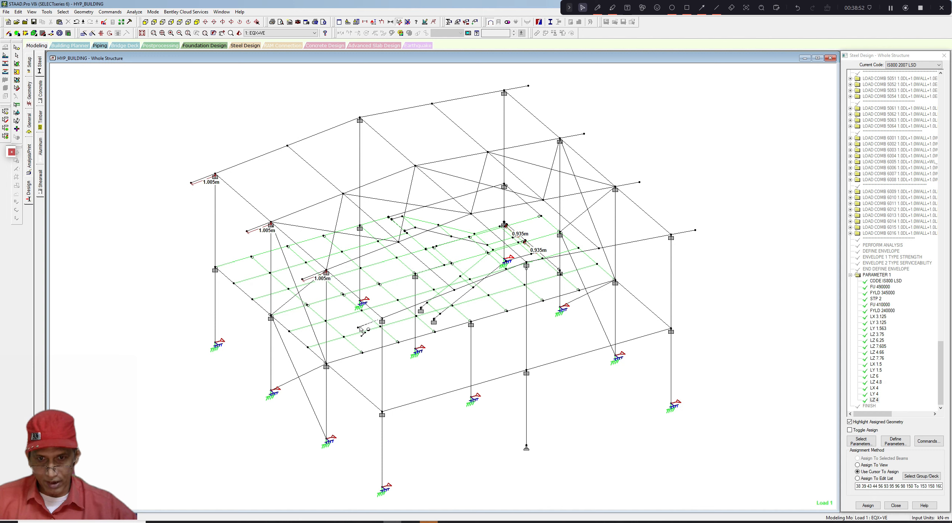
pyautogui.click(677, 235)
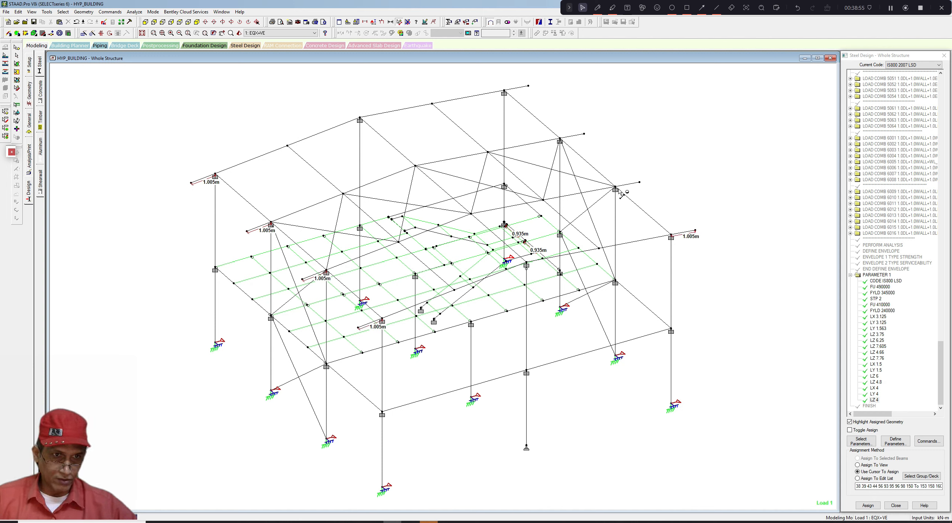
pyautogui.click(636, 184)
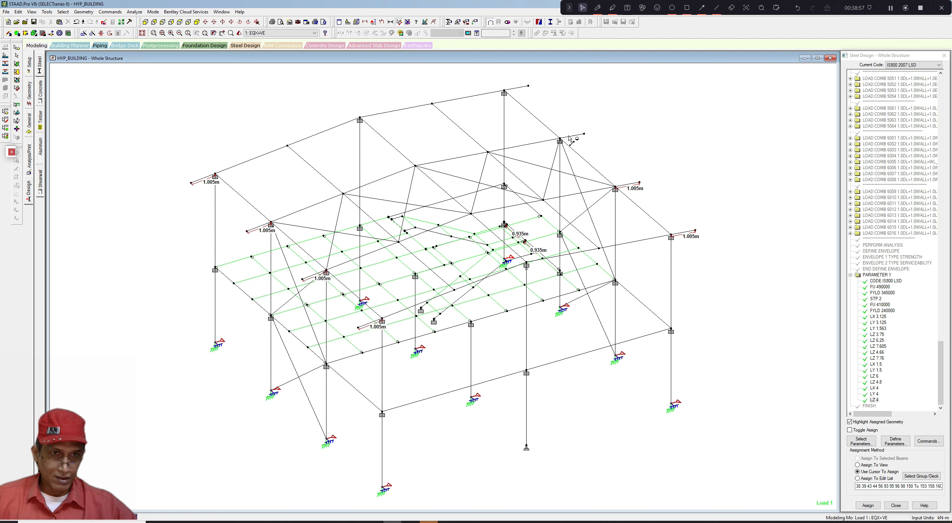
pyautogui.click(585, 136)
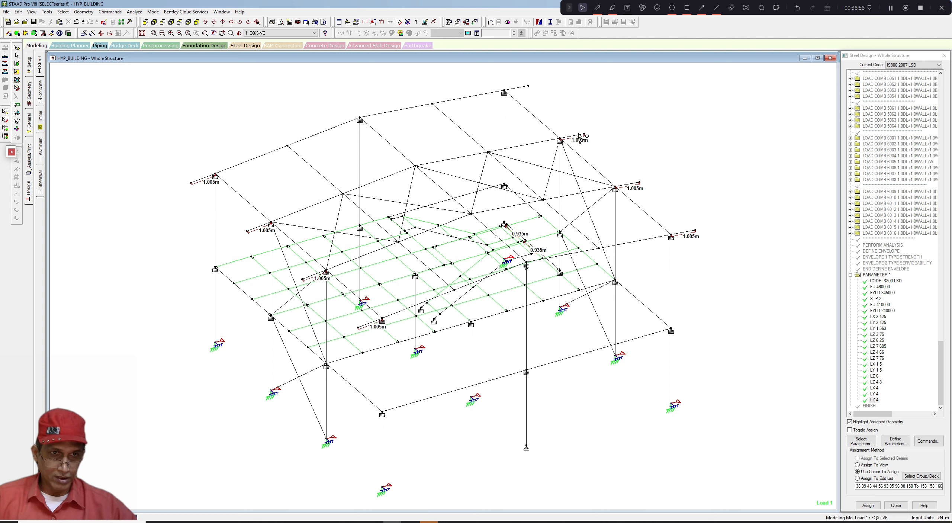
pyautogui.click(508, 96)
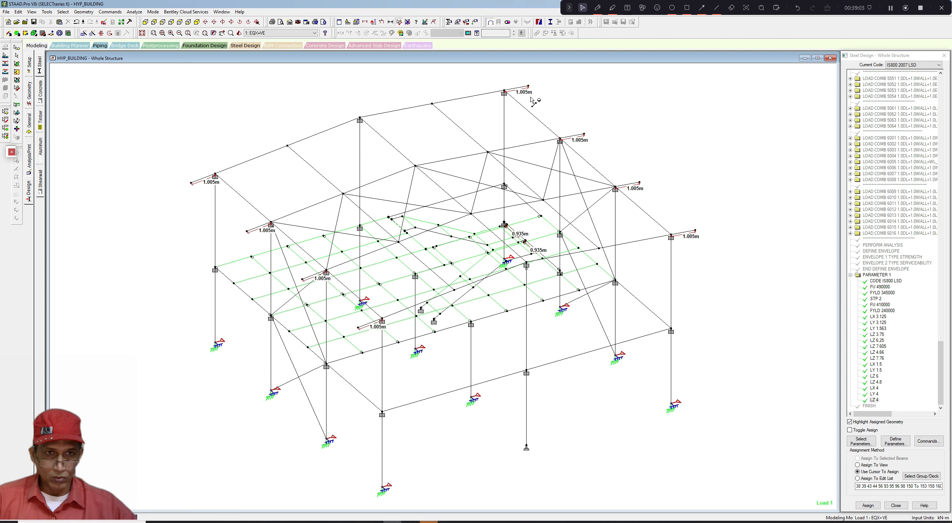
pyautogui.click(192, 183)
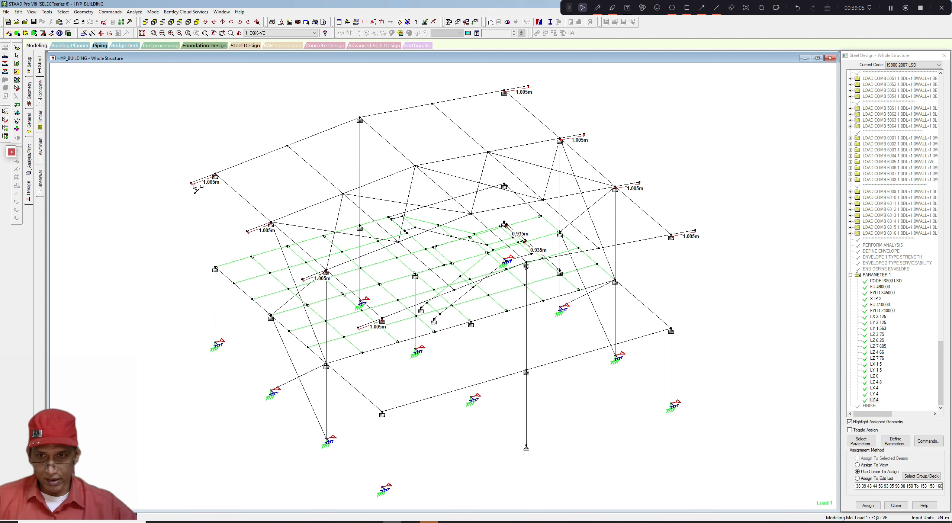
pyautogui.click(597, 7)
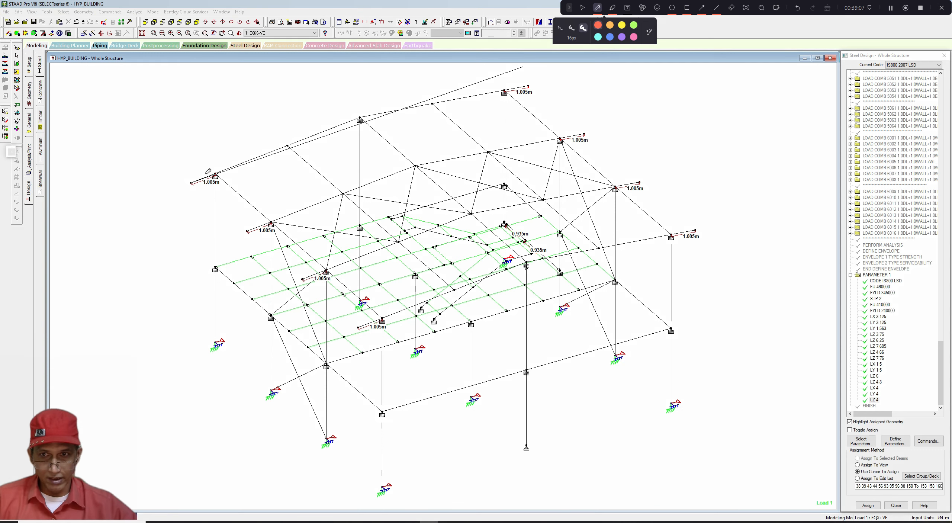
pyautogui.moveTo(189, 182); pyautogui.dragTo(361, 326)
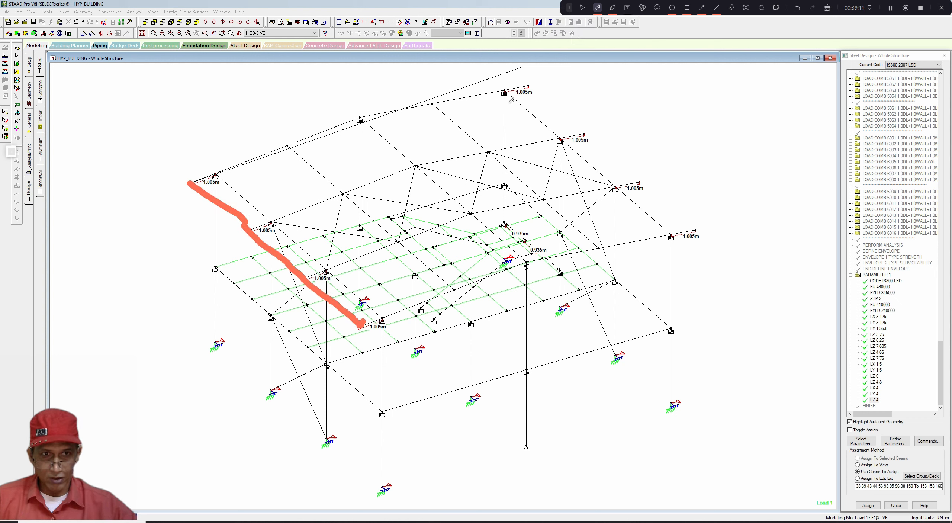
pyautogui.moveTo(528, 85); pyautogui.dragTo(696, 230)
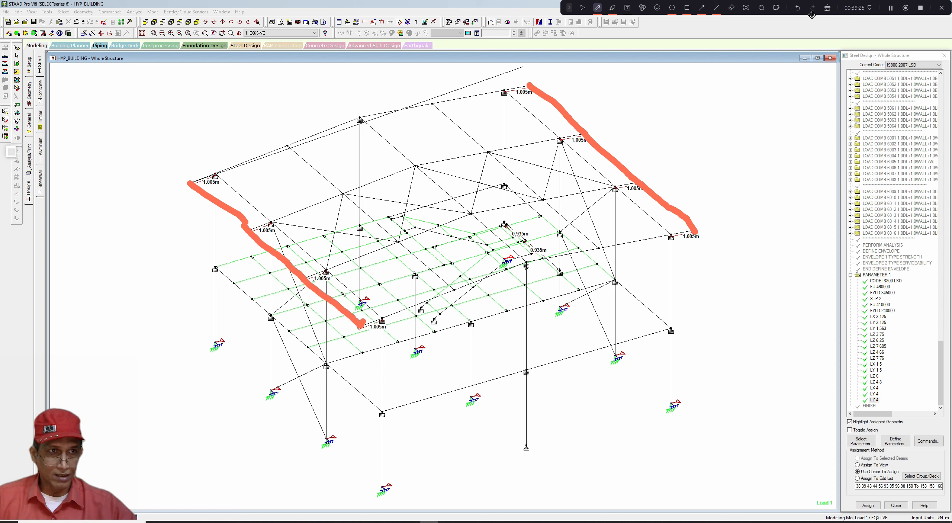
pyautogui.click(824, 8)
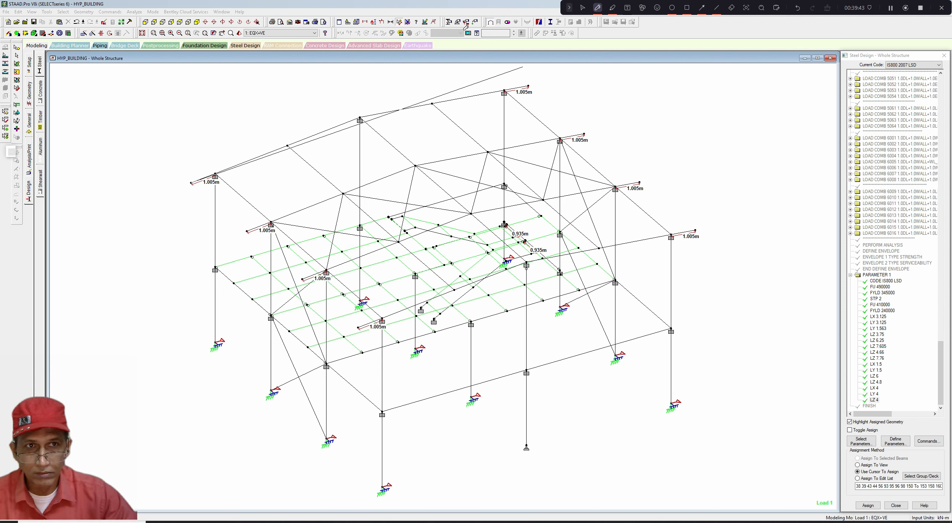
pyautogui.moveTo(506, 22); pyautogui.dragTo(475, 16)
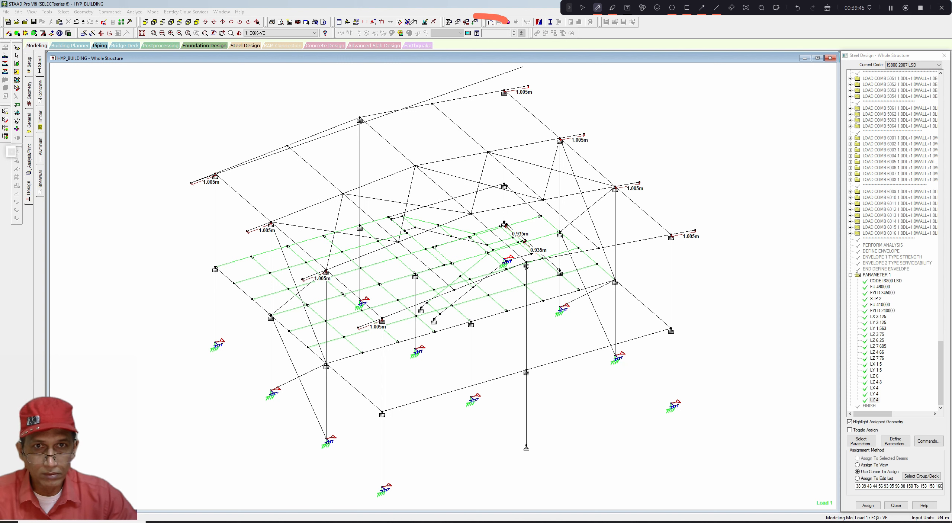
pyautogui.click(582, 8)
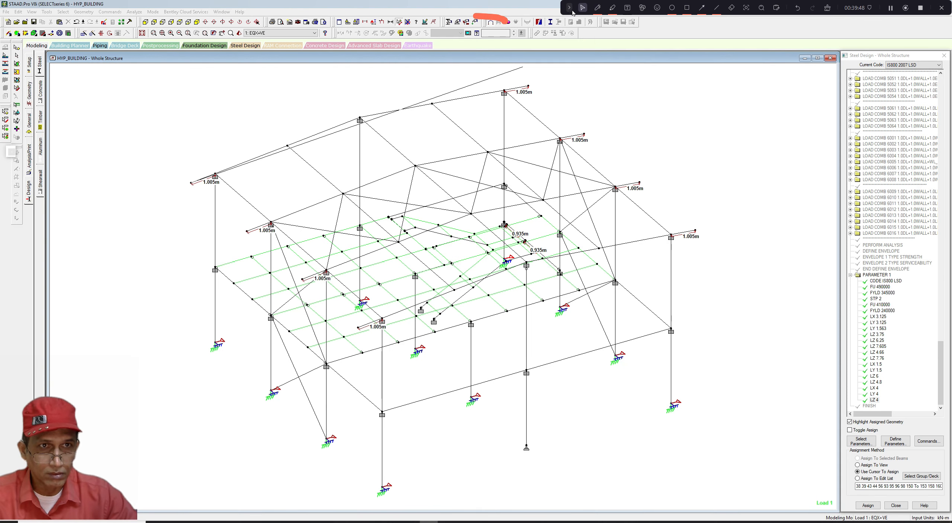
pyautogui.click(827, 8)
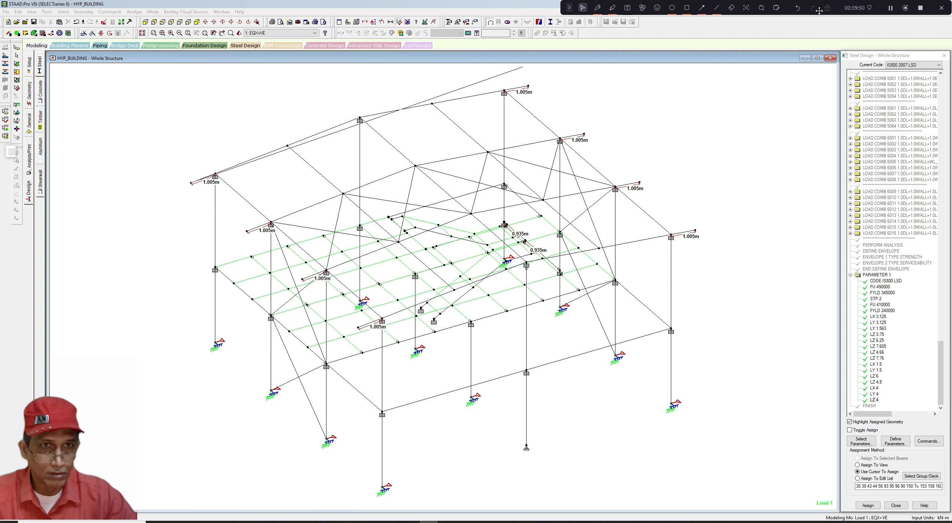
# - Dimension the first rafter segments along the front roof slope, then clear the displayed dimensions
pyautogui.click(361, 124)
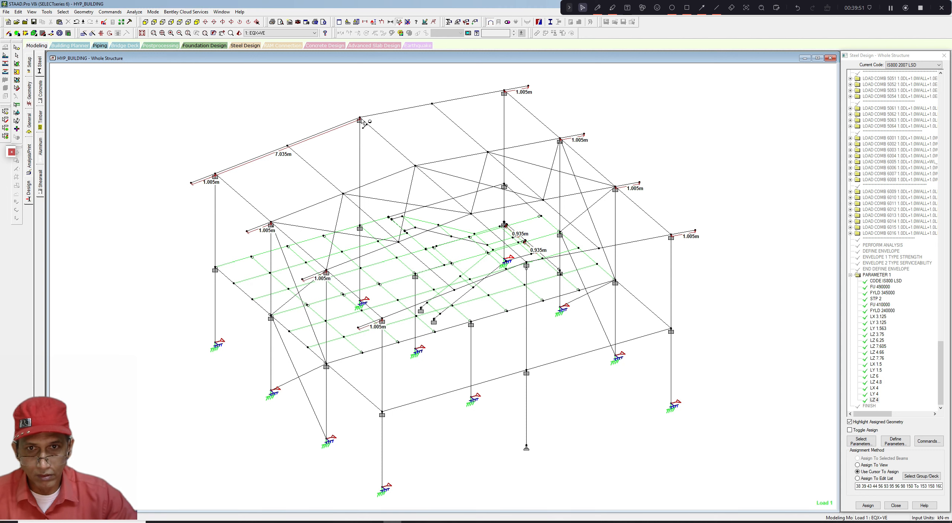
pyautogui.click(505, 94)
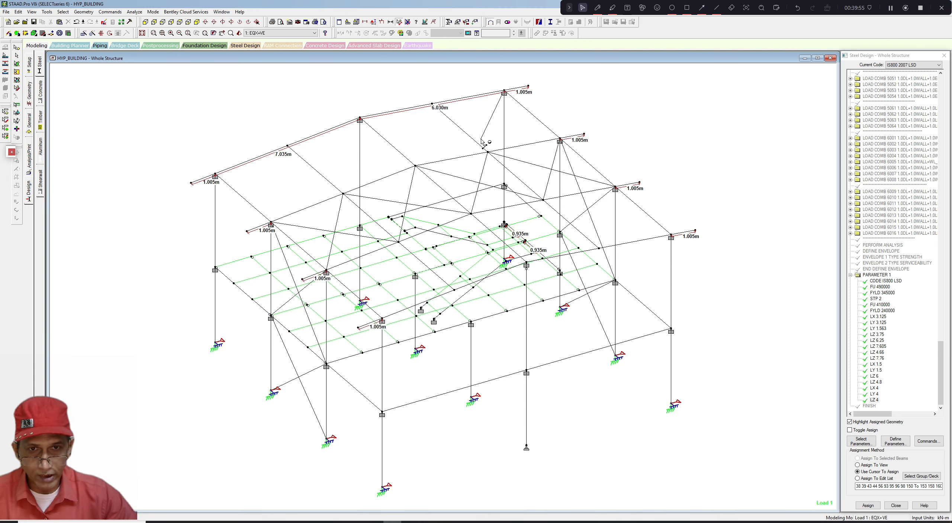
pyautogui.scroll(1, 464, 141)
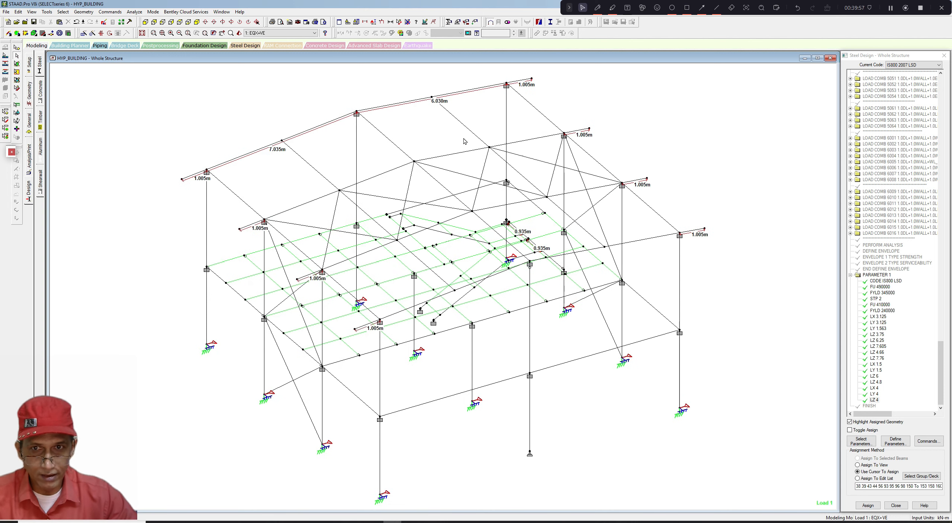
pyautogui.moveTo(464, 141); pyautogui.dragTo(458, 147, button='middle')
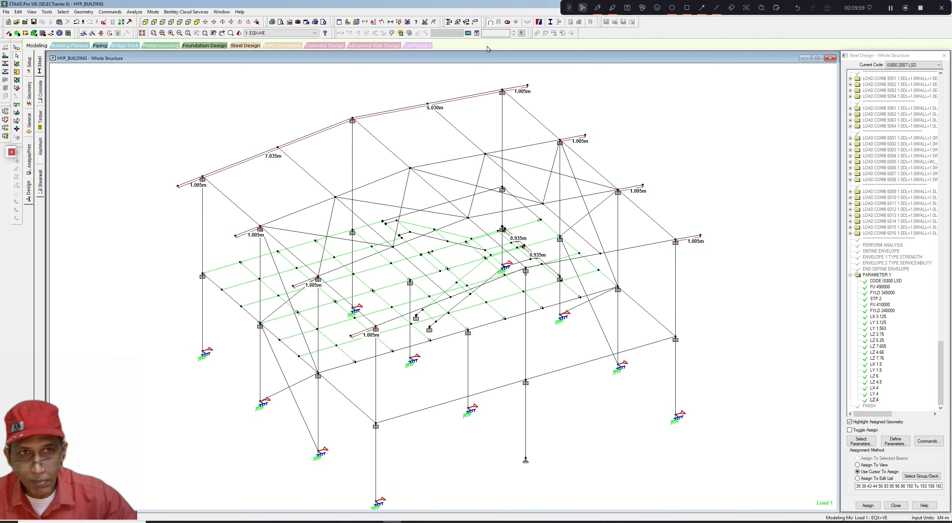
pyautogui.click(399, 22)
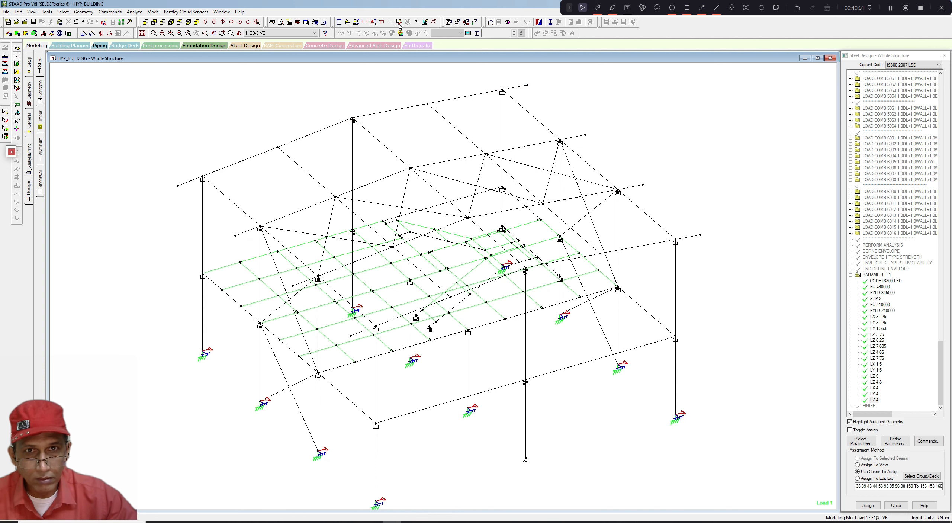
# - Dimension the rafter segments along every roof slope line of the structure
pyautogui.click(205, 177)
pyautogui.click(500, 93)
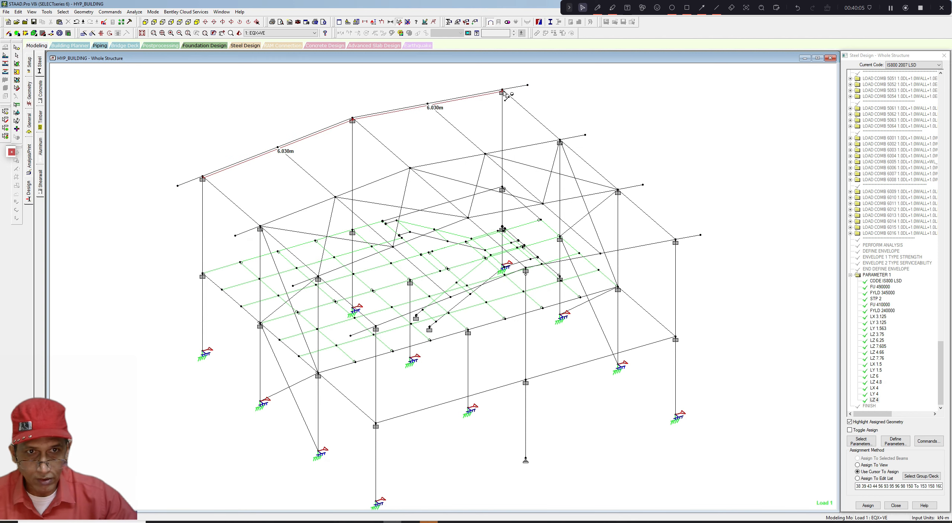
pyautogui.click(414, 169)
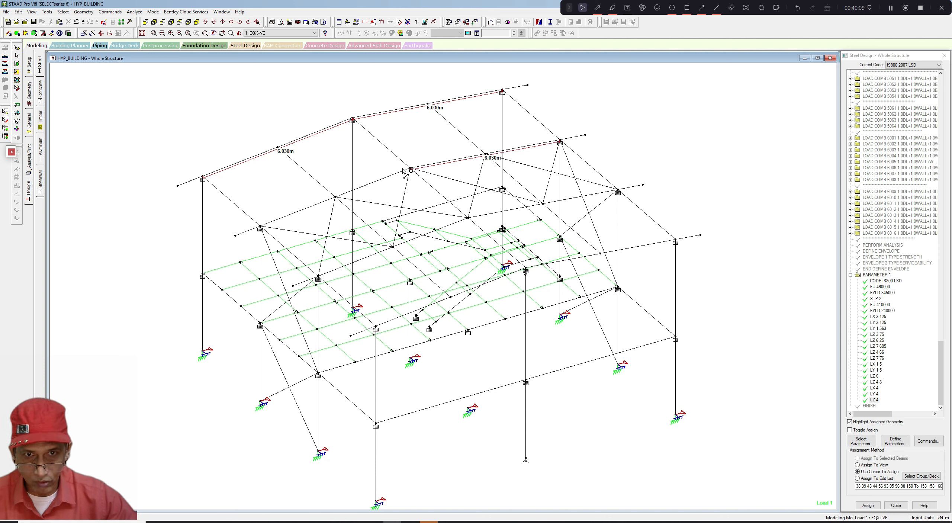
pyautogui.click(275, 221)
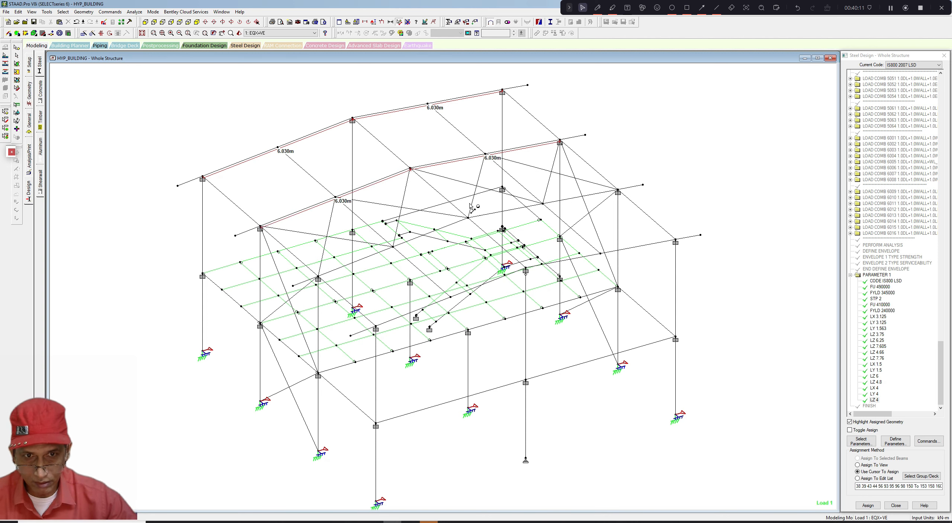
pyautogui.click(353, 266)
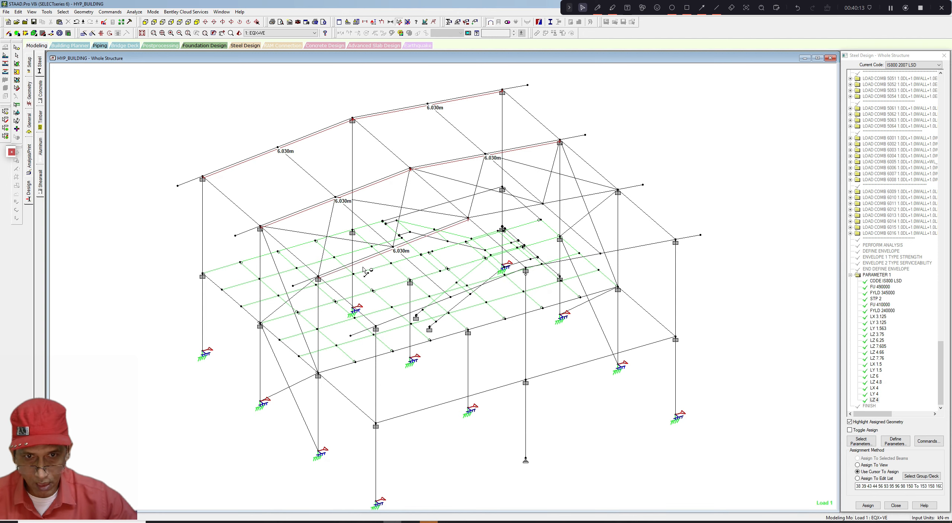
pyautogui.click(619, 195)
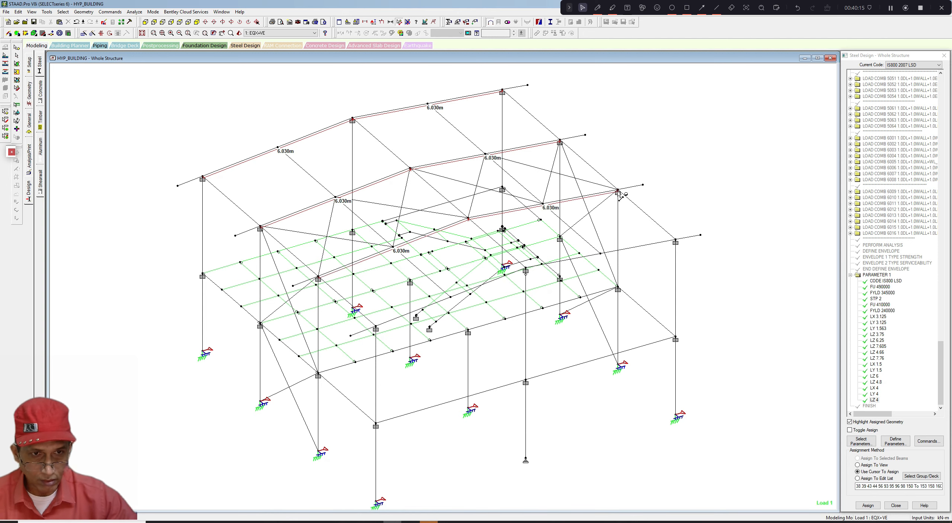
pyautogui.moveTo(544, 209); pyautogui.dragTo(550, 196, button='middle')
pyautogui.scroll(1, 550, 196)
pyautogui.scroll(-1, 550, 196)
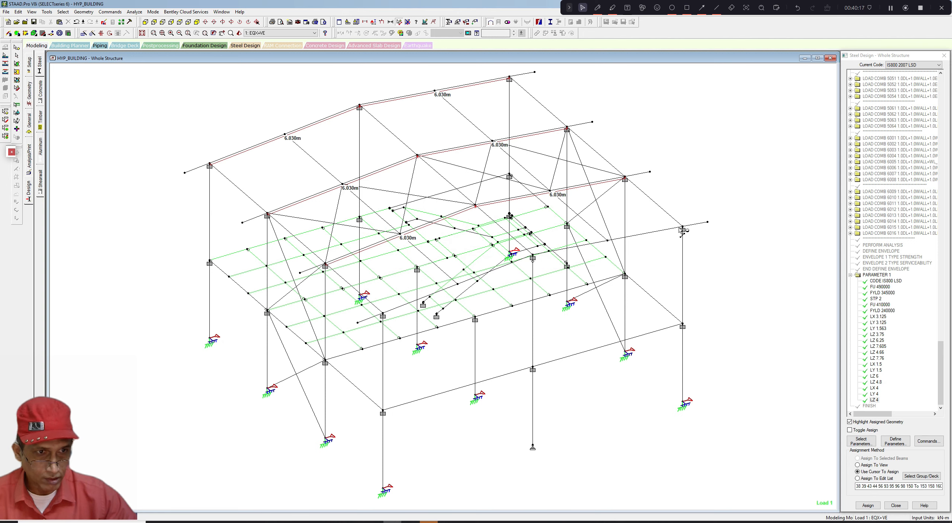
pyautogui.click(535, 259)
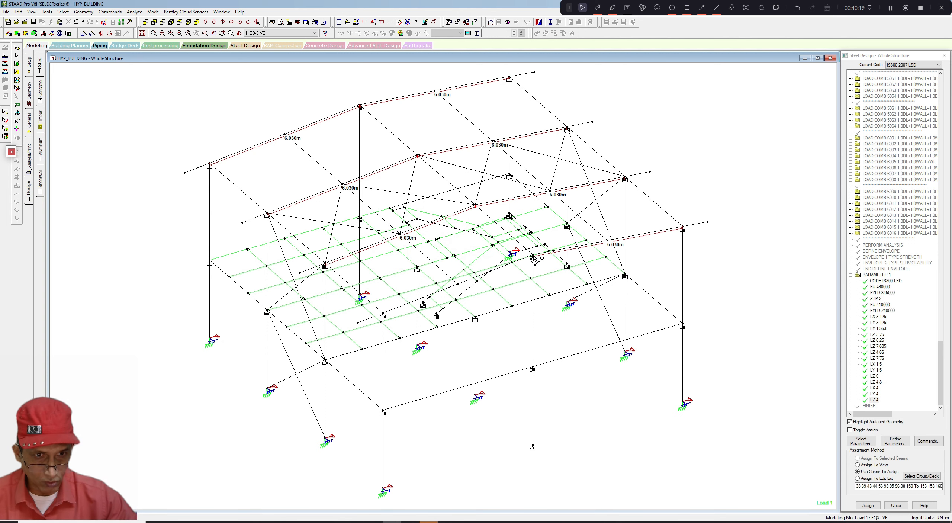
pyautogui.click(388, 310)
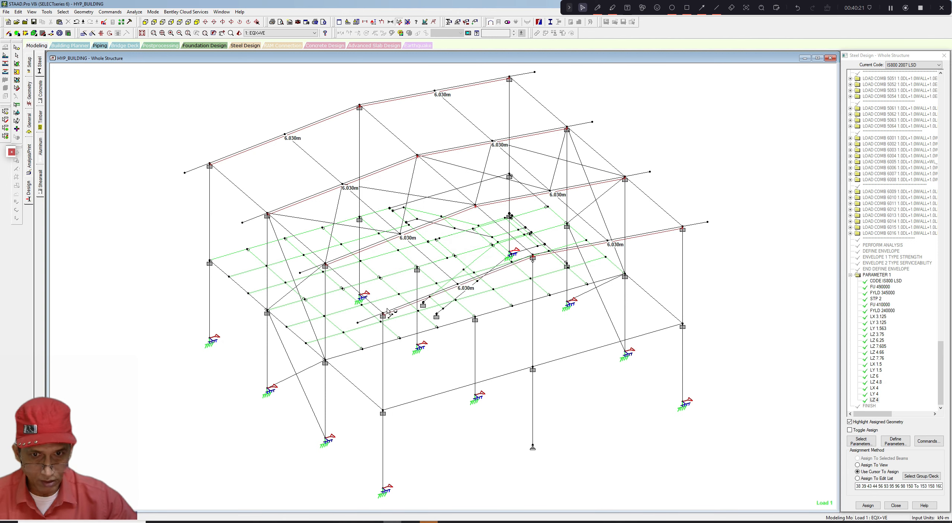
# - Assign the LZ 4 parameter to all roof rafter segments, confirming the selected-beams method and declining the auto-save
pyautogui.scroll(1, 395, 277)
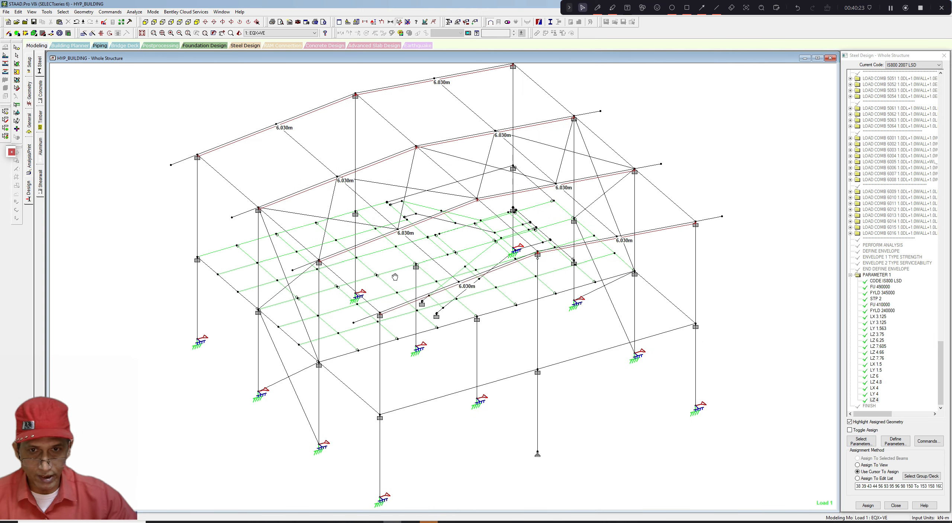
pyautogui.scroll(1, 395, 277)
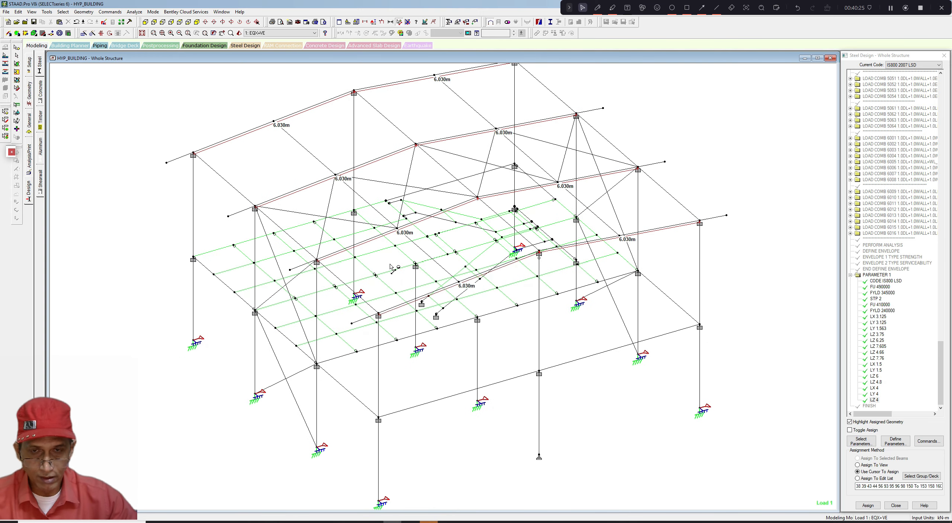
pyautogui.scroll(-1, 391, 267)
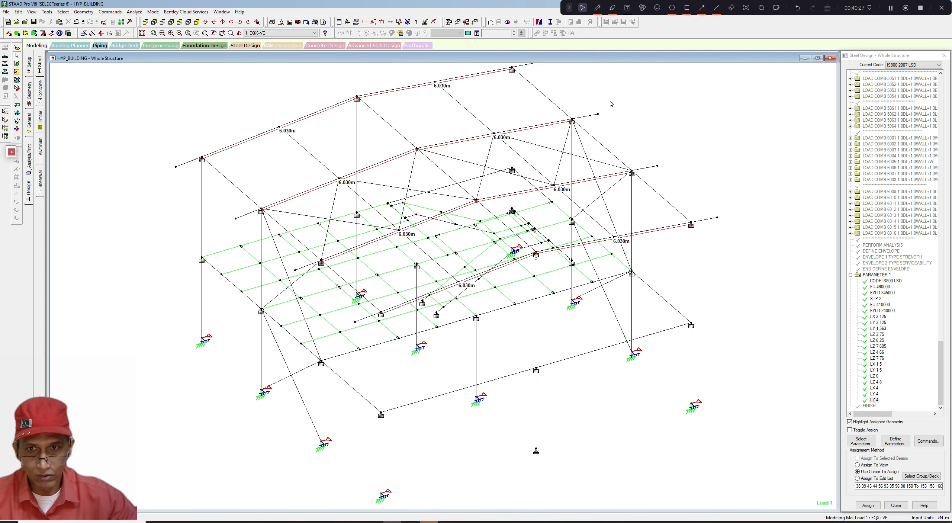
pyautogui.click(271, 131)
pyautogui.keyDown('ctrl'); pyautogui.click(329, 109); pyautogui.keyUp('ctrl')
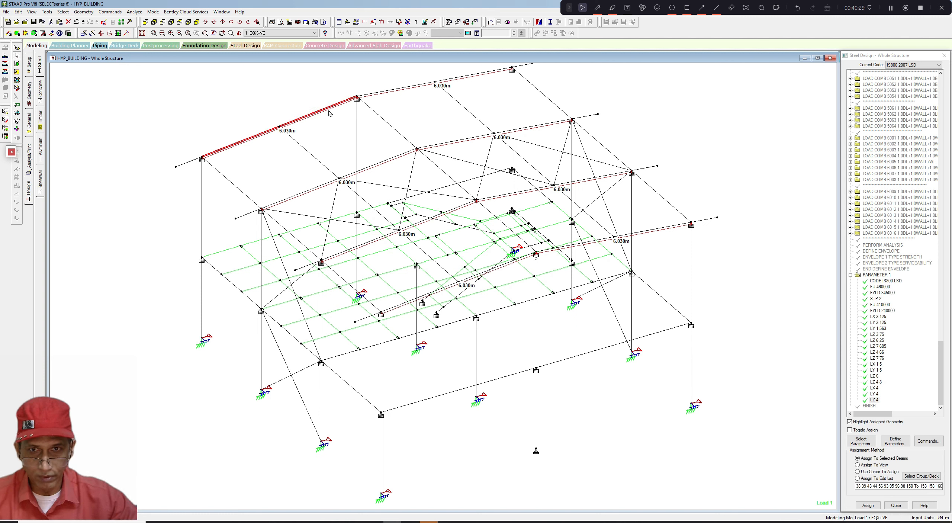
pyautogui.keyDown('ctrl'); pyautogui.click(416, 86); pyautogui.keyUp('ctrl')
pyautogui.keyDown('ctrl'); pyautogui.click(460, 81); pyautogui.keyUp('ctrl')
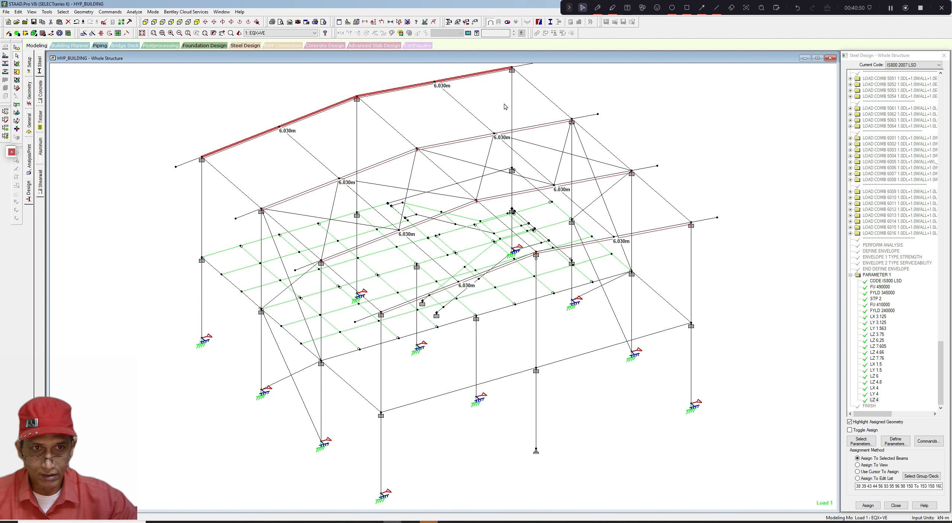
pyautogui.keyDown('ctrl'); pyautogui.click(546, 126); pyautogui.keyUp('ctrl')
pyautogui.keyDown('ctrl'); pyautogui.click(480, 136); pyautogui.keyUp('ctrl')
pyautogui.keyDown('ctrl'); pyautogui.click(402, 155); pyautogui.keyUp('ctrl')
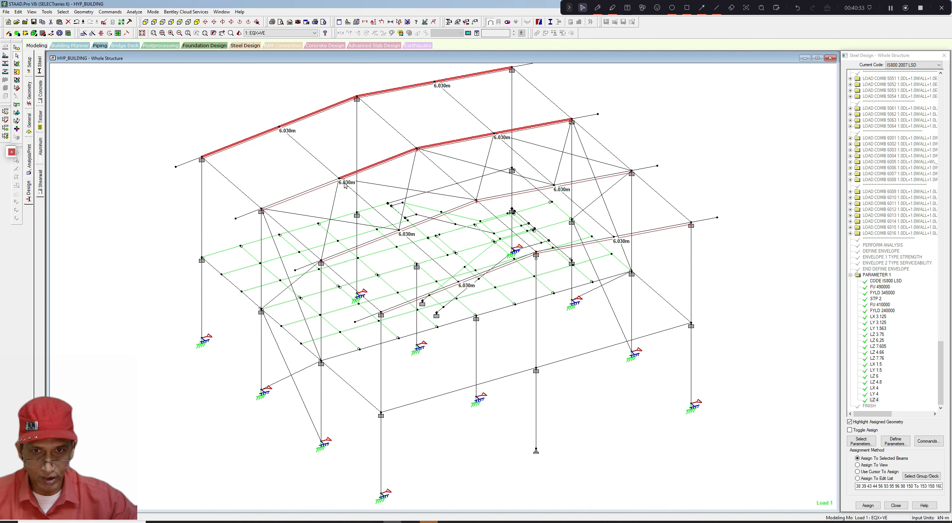
pyautogui.keyDown('ctrl'); pyautogui.click(324, 184); pyautogui.keyUp('ctrl')
pyautogui.keyDown('ctrl'); pyautogui.click(360, 245); pyautogui.keyUp('ctrl')
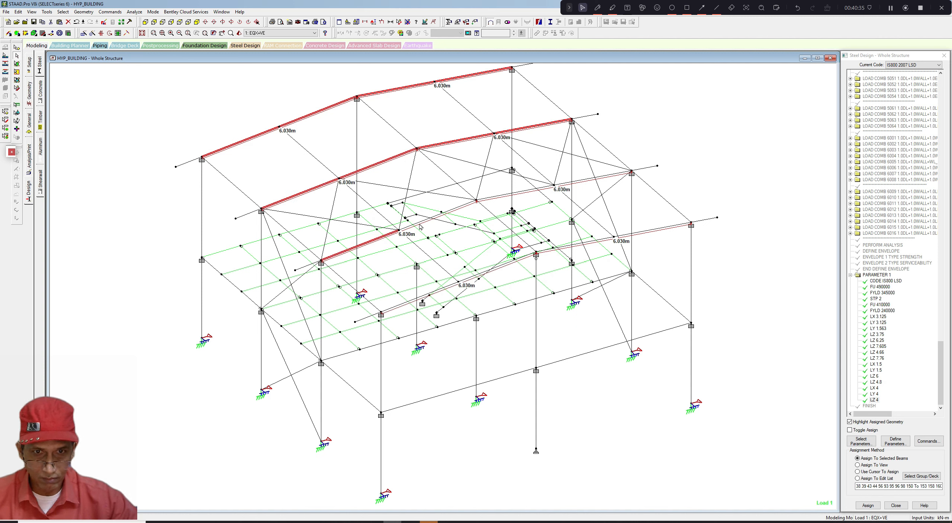
pyautogui.keyDown('ctrl'); pyautogui.click(419, 225); pyautogui.keyUp('ctrl')
pyautogui.keyDown('ctrl'); pyautogui.click(500, 196); pyautogui.keyUp('ctrl')
pyautogui.keyDown('ctrl'); pyautogui.click(587, 181); pyautogui.keyUp('ctrl')
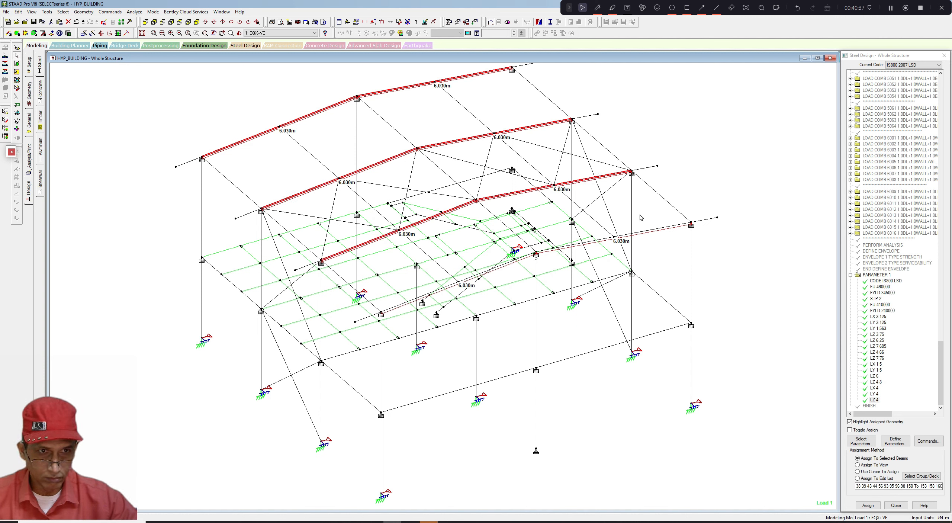
pyautogui.keyDown('ctrl'); pyautogui.click(659, 231); pyautogui.keyUp('ctrl')
pyautogui.keyDown('ctrl'); pyautogui.click(597, 245); pyautogui.keyUp('ctrl')
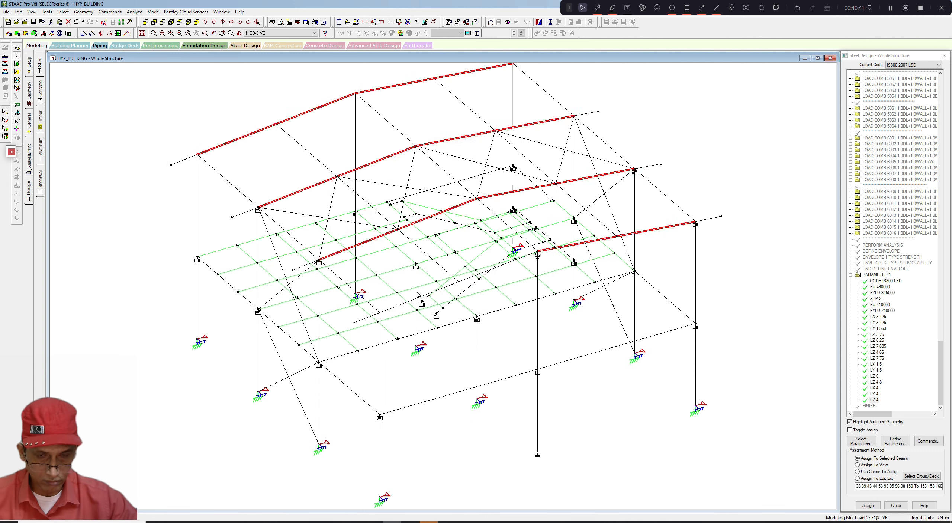
pyautogui.keyDown('ctrl'); pyautogui.click(396, 308); pyautogui.keyUp('ctrl')
pyautogui.keyDown('ctrl'); pyautogui.click(470, 280); pyautogui.keyUp('ctrl')
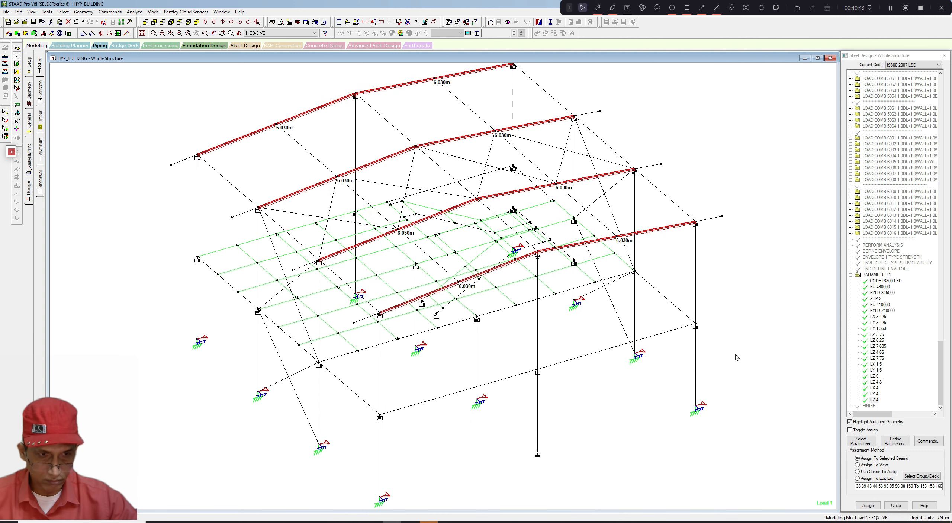
pyautogui.click(868, 505)
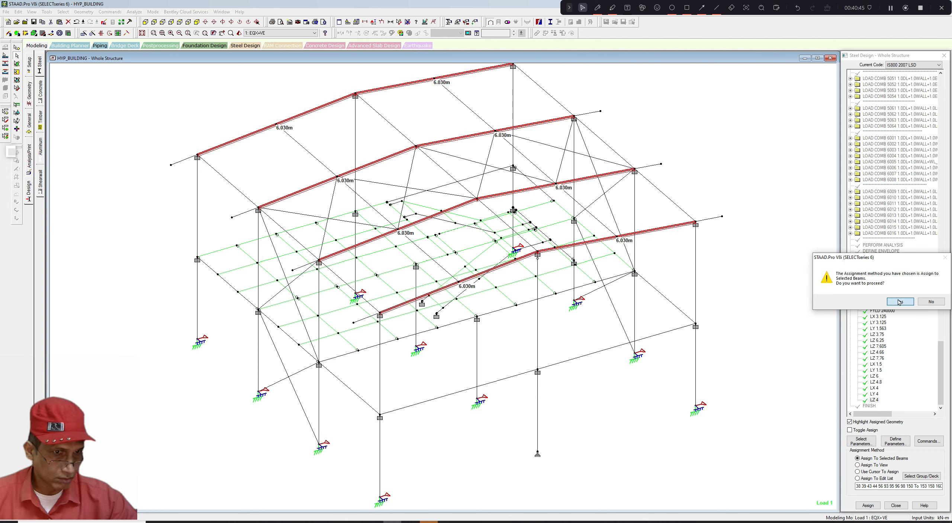
pyautogui.click(899, 301)
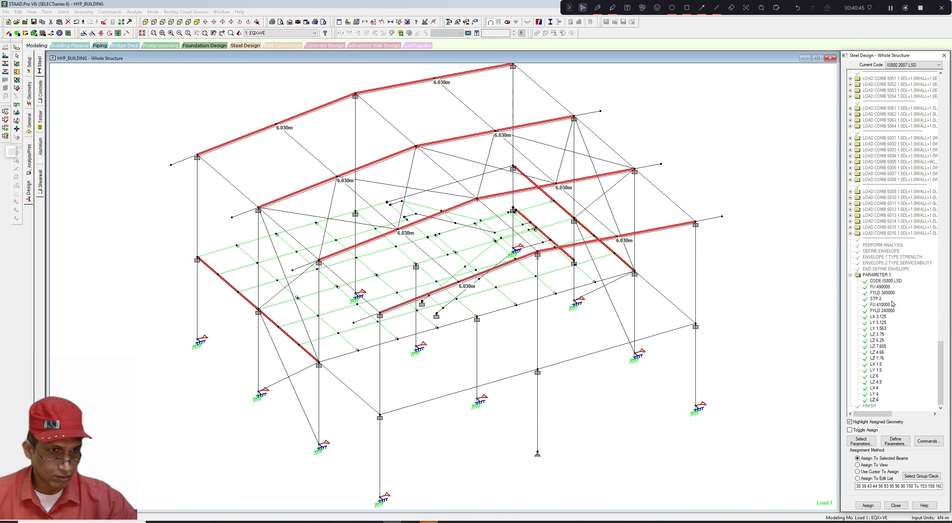
pyautogui.click(797, 300)
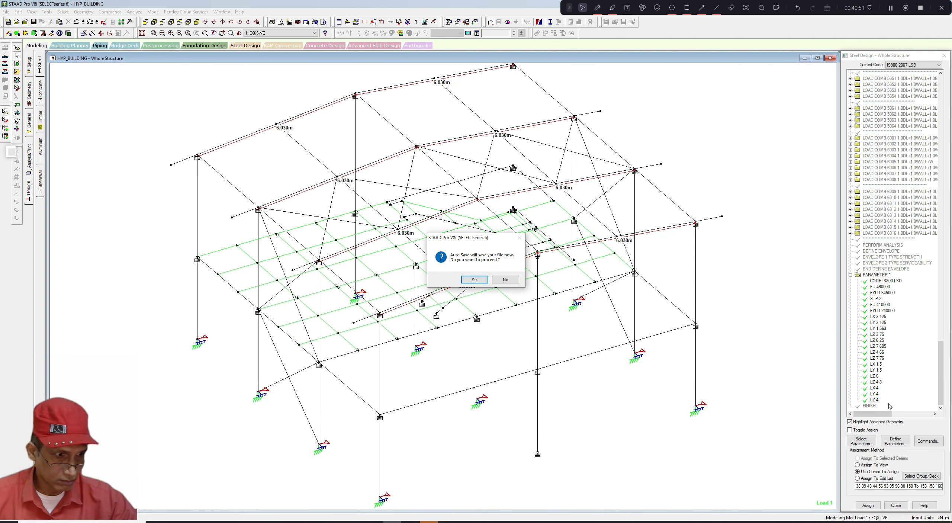
pyautogui.click(505, 279)
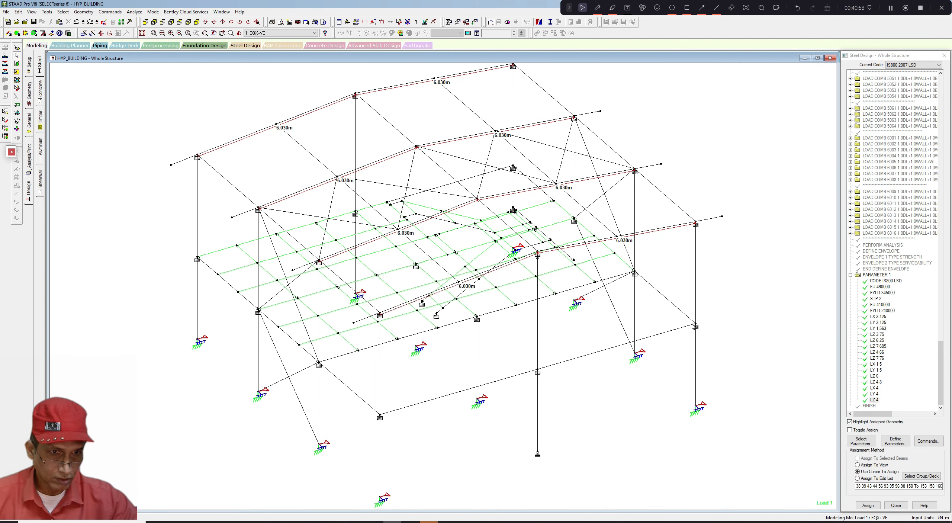
# - Review which members carry the LY 4, LX 4 and LZ 4 parameters
pyautogui.click(874, 394)
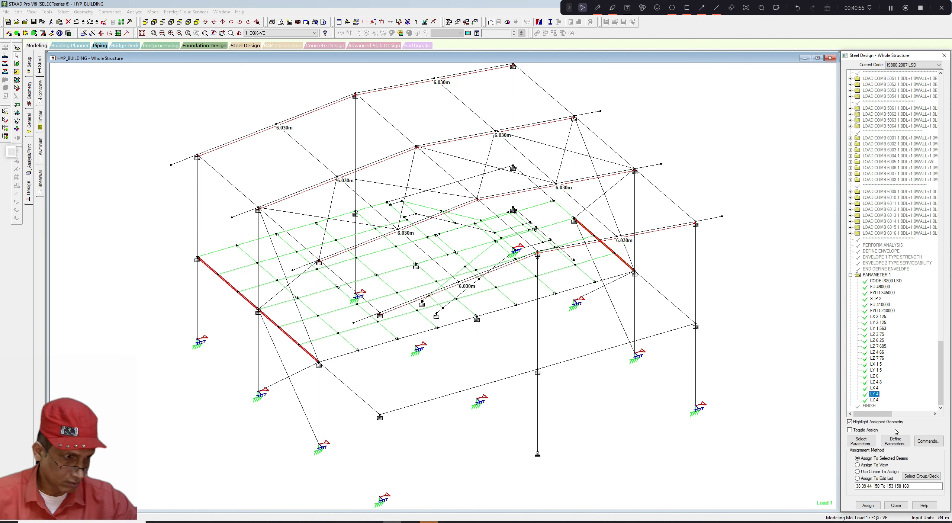
pyautogui.click(874, 388)
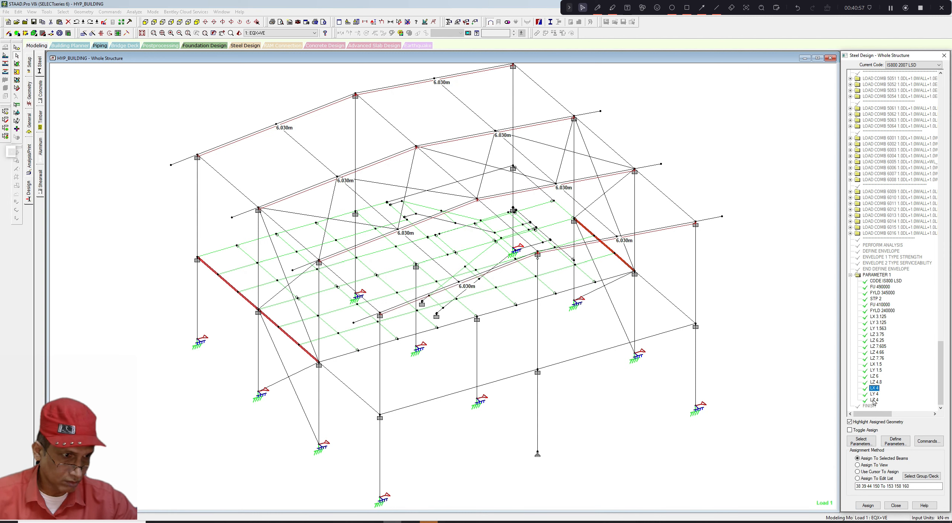
pyautogui.click(874, 400)
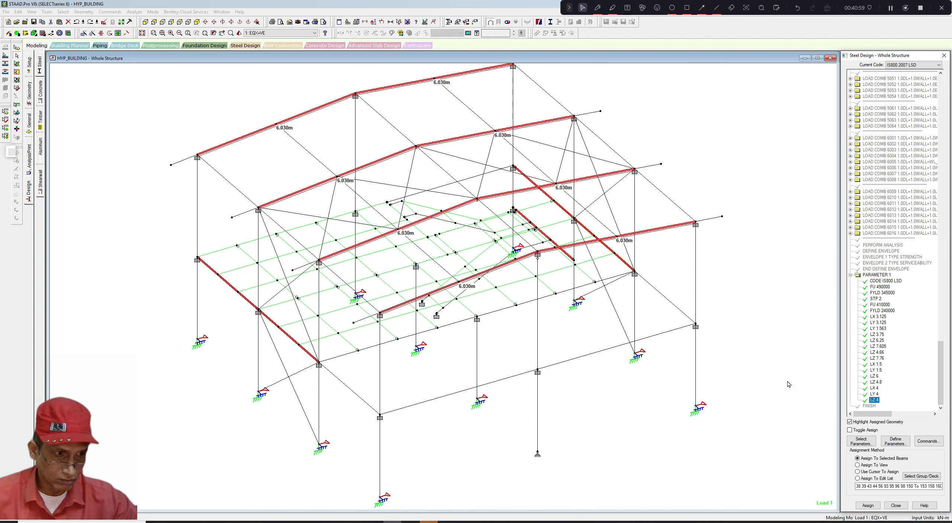
# - With the LZ 4 parameter active, select every roof rafter segment and toggle-assign to remove LZ 4 from them, confirming the selected-beams method
pyautogui.click(800, 391)
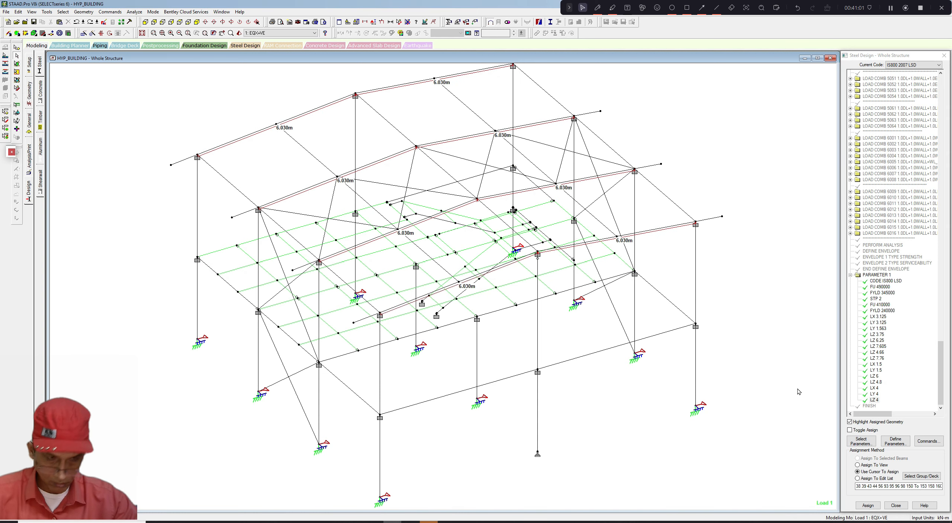
pyautogui.click(875, 394)
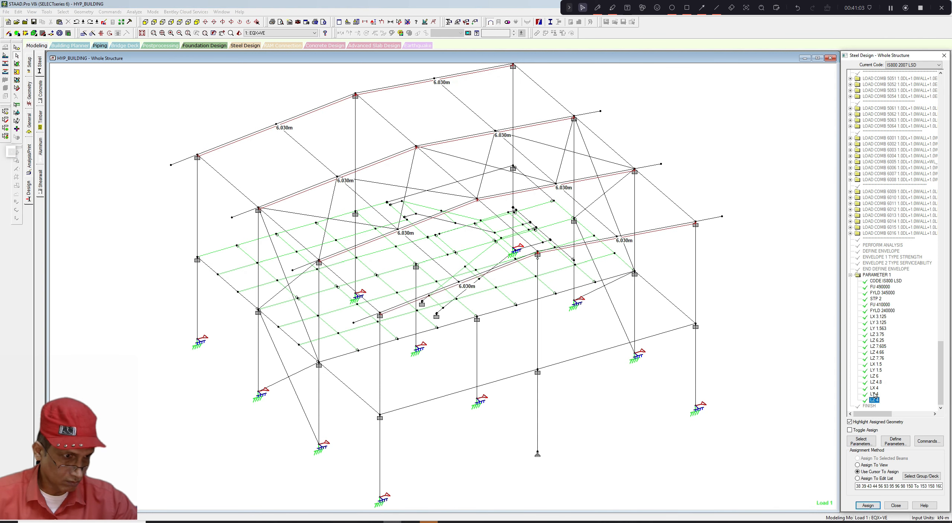
pyautogui.click(873, 400)
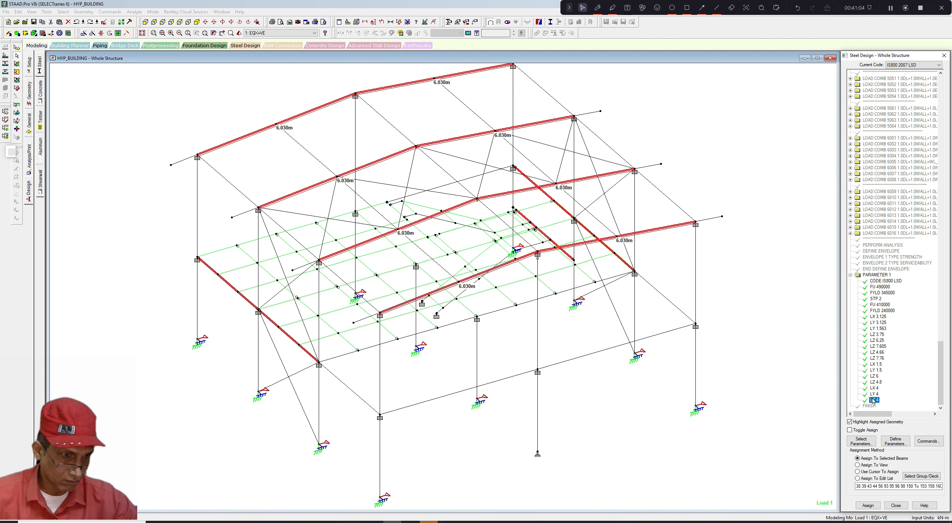
pyautogui.click(751, 376)
pyautogui.scroll(1, 410, 287)
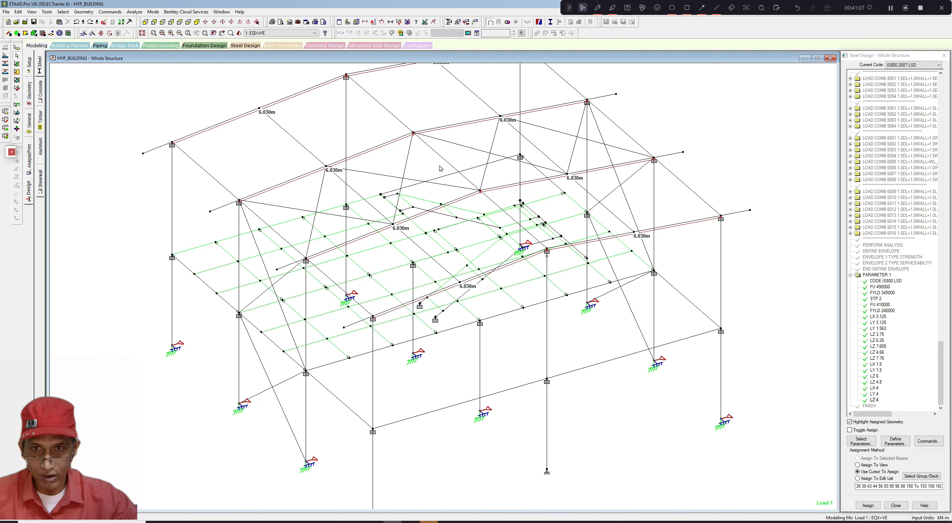
pyautogui.scroll(-1, 440, 166)
pyautogui.click(262, 126)
pyautogui.keyDown('ctrl'); pyautogui.click(306, 106); pyautogui.keyUp('ctrl')
pyautogui.moveTo(382, 102); pyautogui.dragTo(354, 128, button='middle')
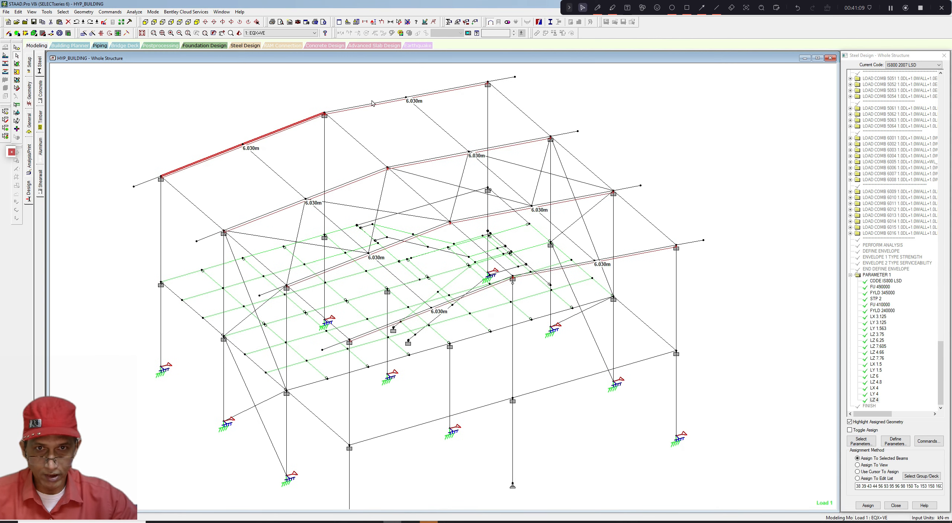
pyautogui.keyDown('ctrl'); pyautogui.click(373, 103); pyautogui.keyUp('ctrl')
pyautogui.keyDown('ctrl'); pyautogui.click(439, 92); pyautogui.keyUp('ctrl')
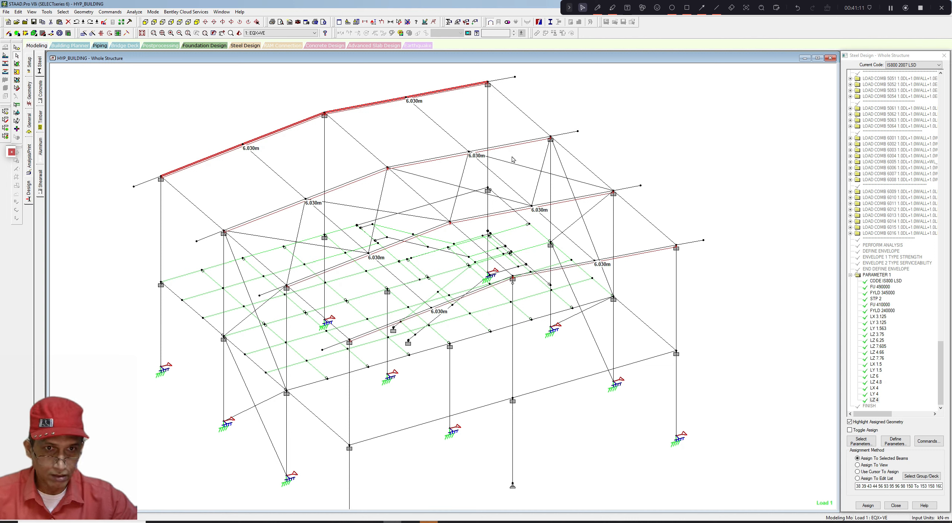
pyautogui.keyDown('ctrl'); pyautogui.click(526, 143); pyautogui.keyUp('ctrl')
pyautogui.keyDown('ctrl'); pyautogui.click(447, 156); pyautogui.keyUp('ctrl')
pyautogui.keyDown('ctrl'); pyautogui.click(377, 172); pyautogui.keyUp('ctrl')
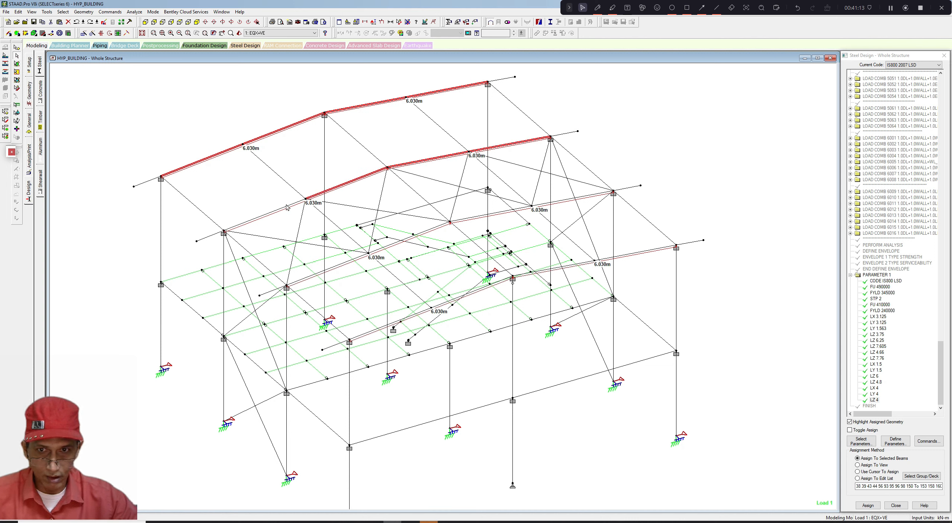
pyautogui.keyDown('ctrl'); pyautogui.click(288, 206); pyautogui.keyUp('ctrl')
pyautogui.keyDown('ctrl'); pyautogui.click(353, 260); pyautogui.keyUp('ctrl')
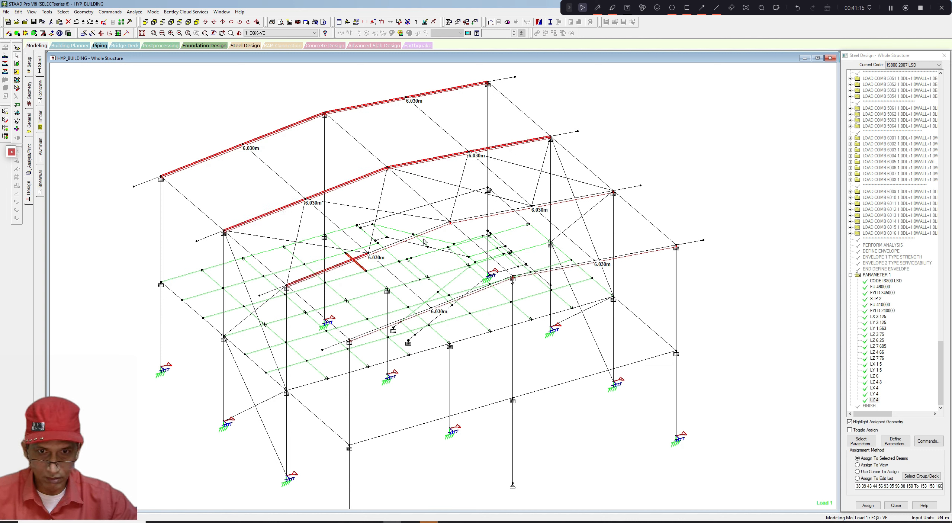
pyautogui.keyDown('ctrl'); pyautogui.click(431, 230); pyautogui.keyUp('ctrl')
pyautogui.keyDown('ctrl'); pyautogui.click(467, 219); pyautogui.keyUp('ctrl')
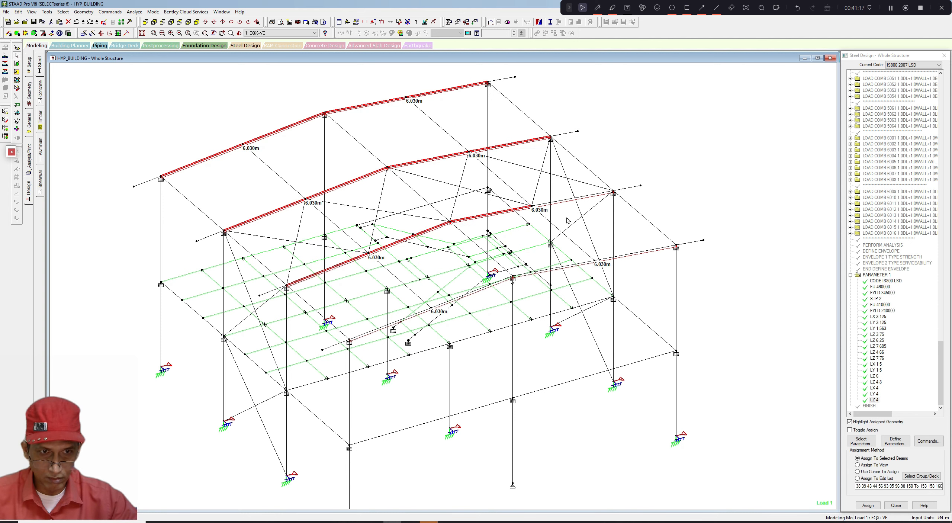
pyautogui.keyDown('ctrl'); pyautogui.click(589, 197); pyautogui.keyUp('ctrl')
pyautogui.keyDown('ctrl'); pyautogui.click(645, 255); pyautogui.keyUp('ctrl')
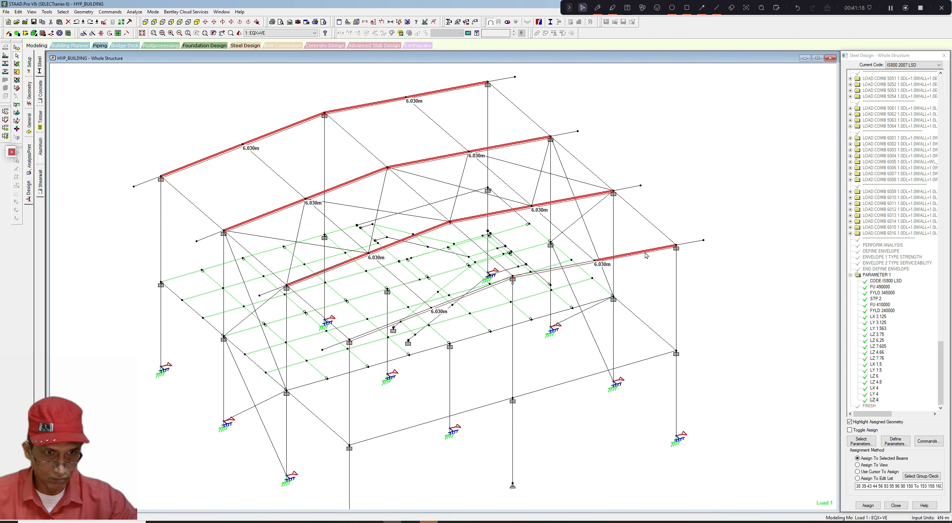
pyautogui.keyDown('ctrl'); pyautogui.click(588, 263); pyautogui.keyUp('ctrl')
pyautogui.scroll(2, 480, 301)
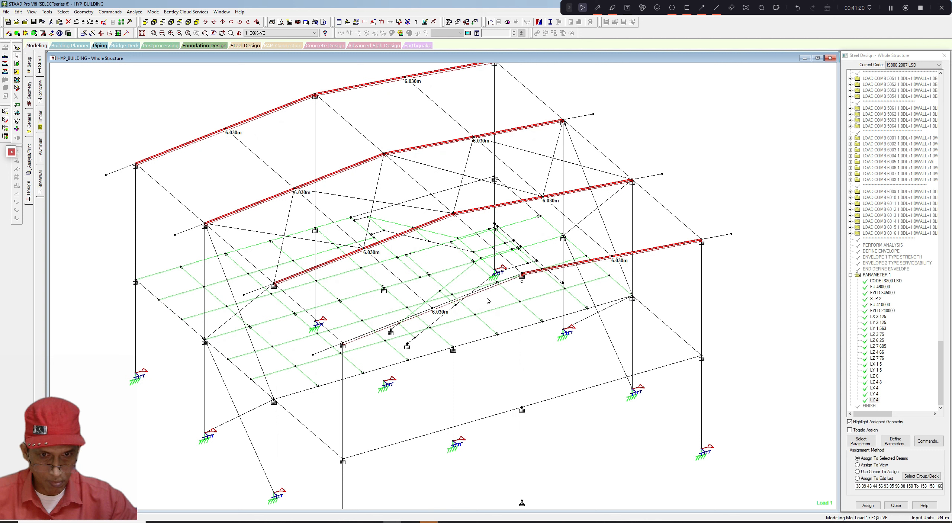
pyautogui.keyDown('ctrl'); pyautogui.click(443, 305); pyautogui.keyUp('ctrl')
pyautogui.keyDown('ctrl'); pyautogui.click(366, 335); pyautogui.keyUp('ctrl')
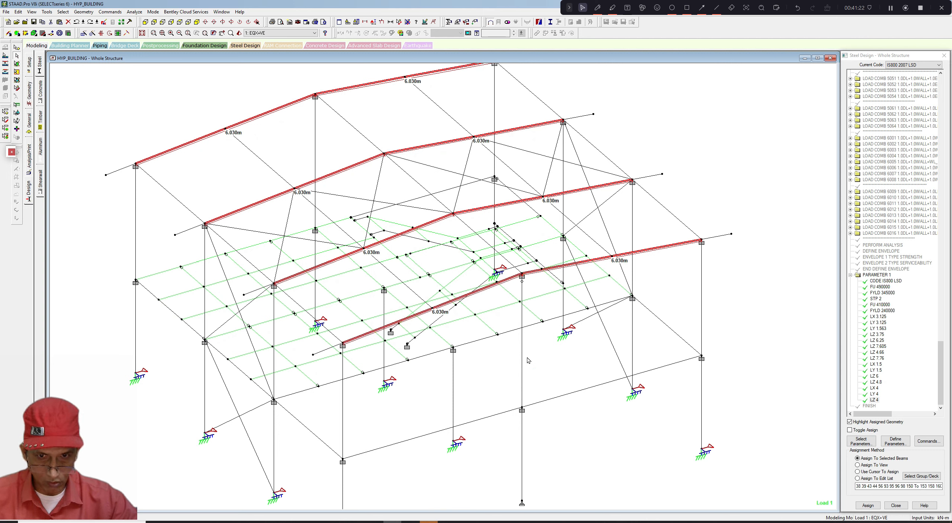
pyautogui.click(850, 430)
pyautogui.click(868, 505)
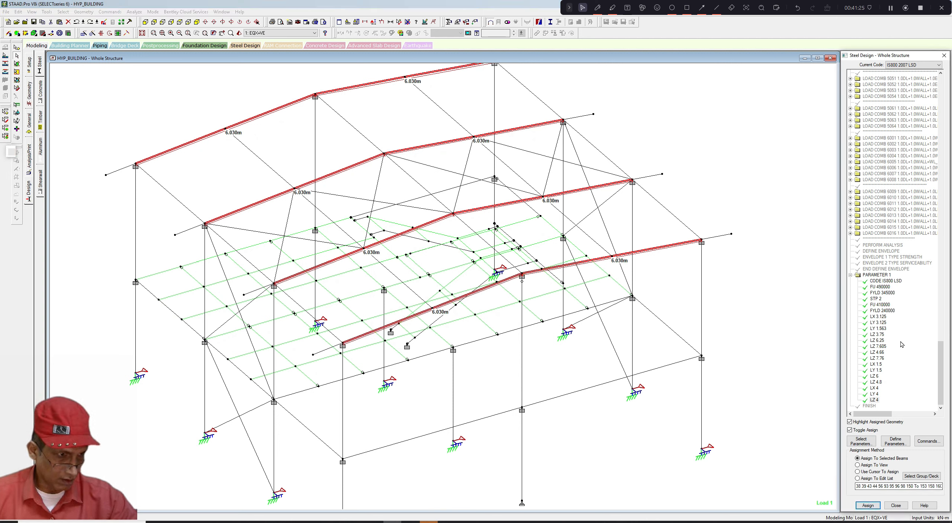
pyautogui.click(868, 505)
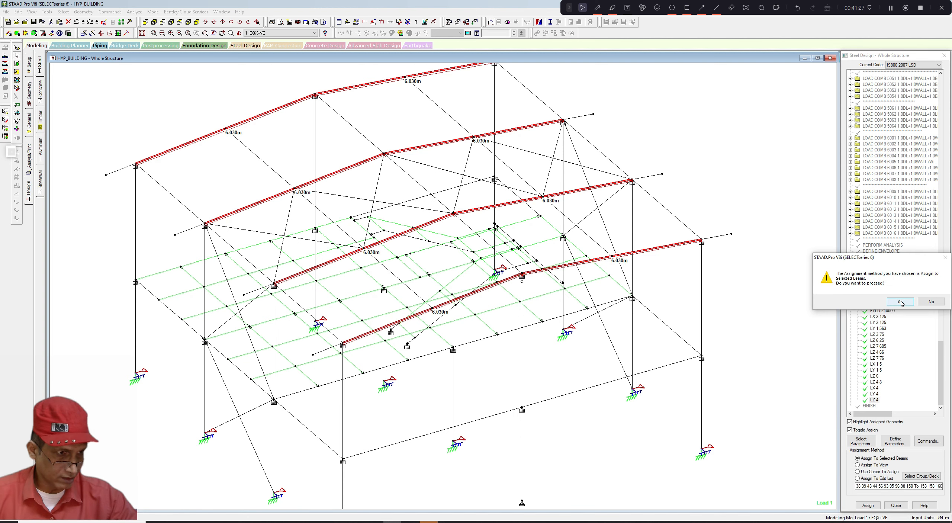
pyautogui.click(900, 301)
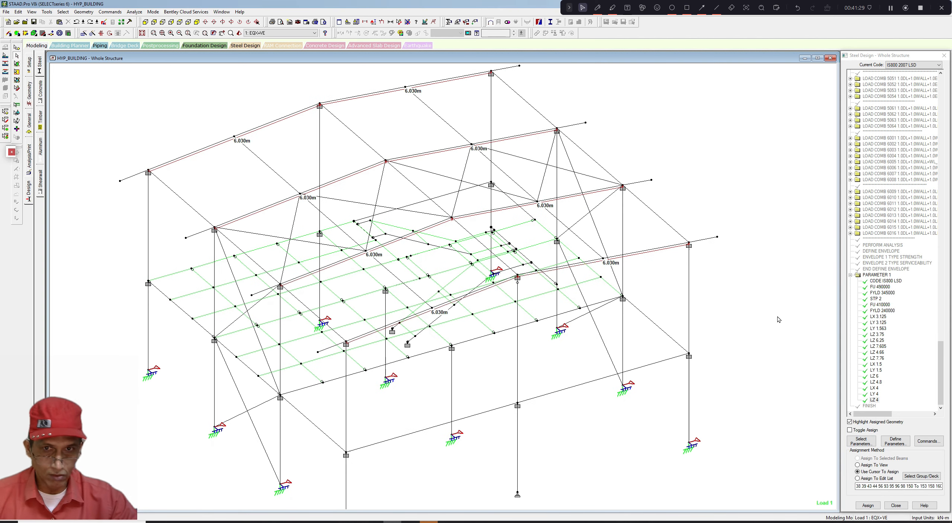
# - Define a new LZ design parameter with a length of 6.03 m
pyautogui.click(896, 441)
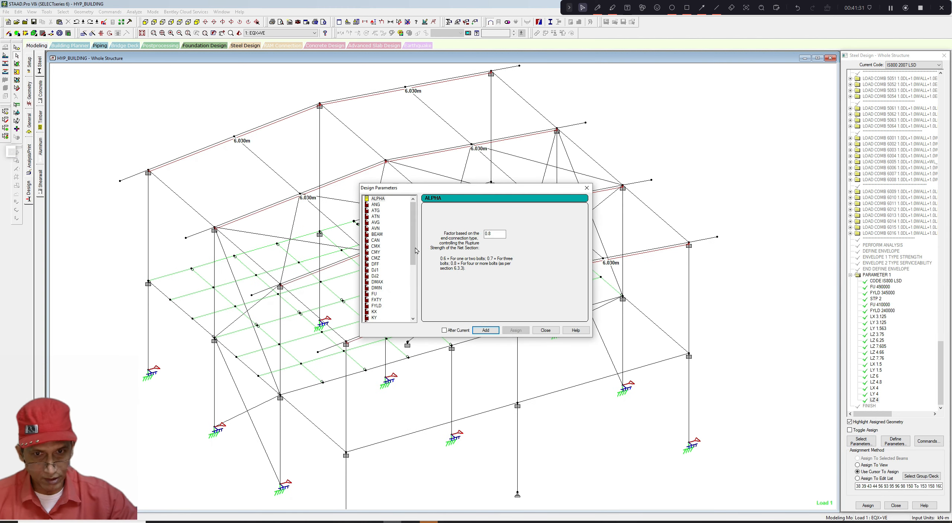
pyautogui.moveTo(414, 247); pyautogui.dragTo(412, 301)
pyautogui.scroll(1, 412, 300)
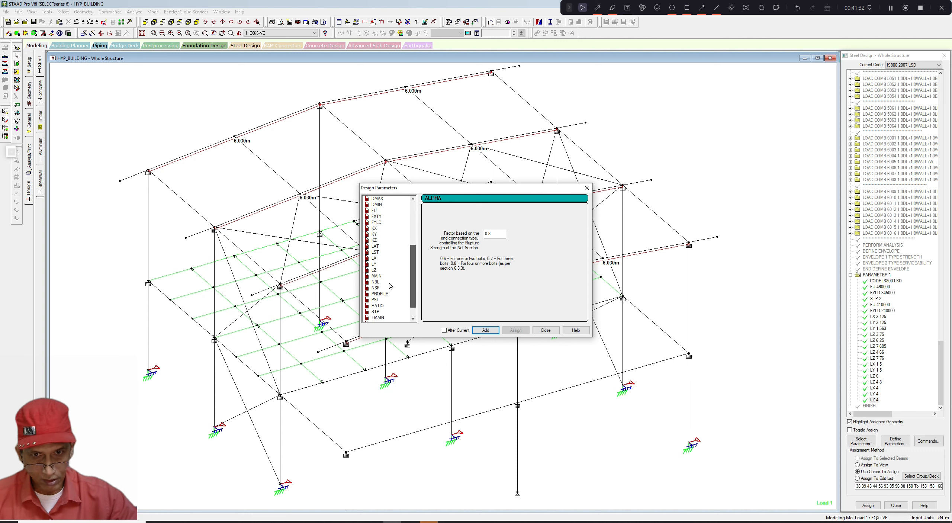
pyautogui.click(374, 269)
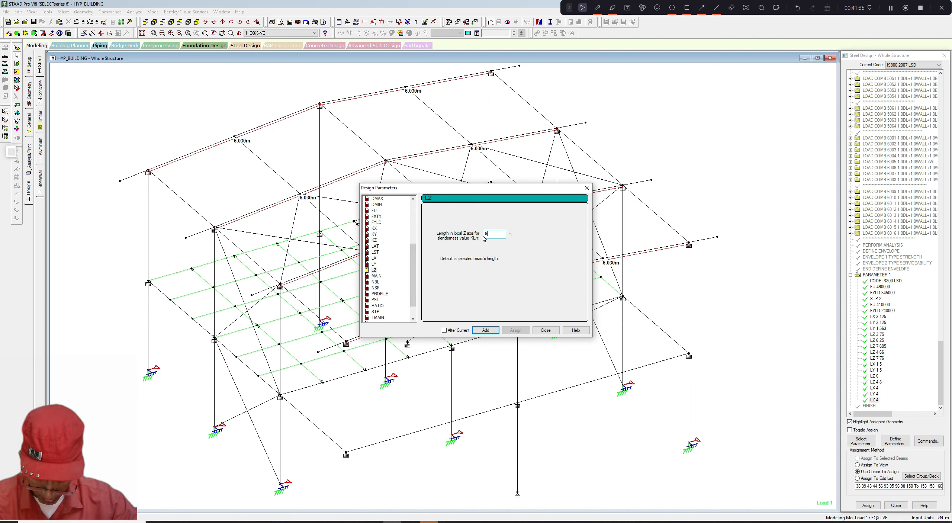
pyautogui.click(486, 330)
pyautogui.click(546, 330)
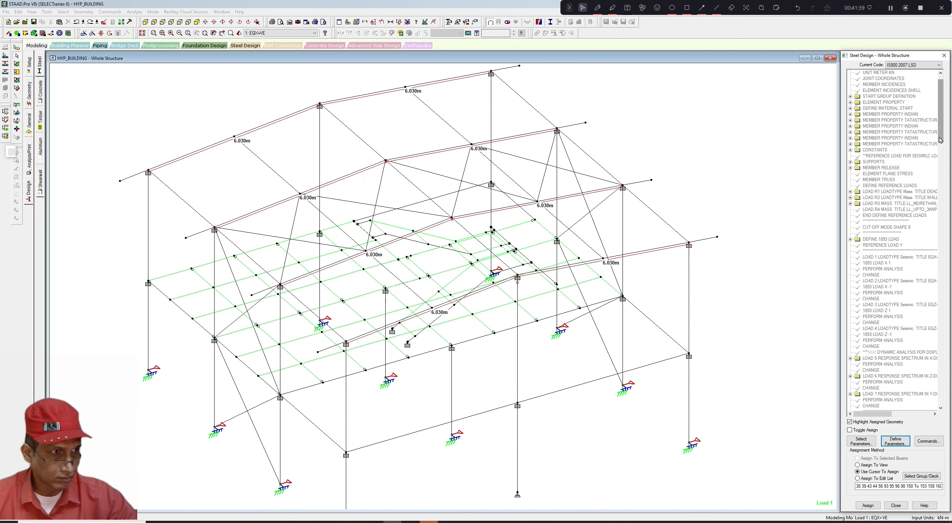
# - Assign the LZ 6.03 parameter to all roof rafter segments, confirming the selected-beams method
pyautogui.click(876, 400)
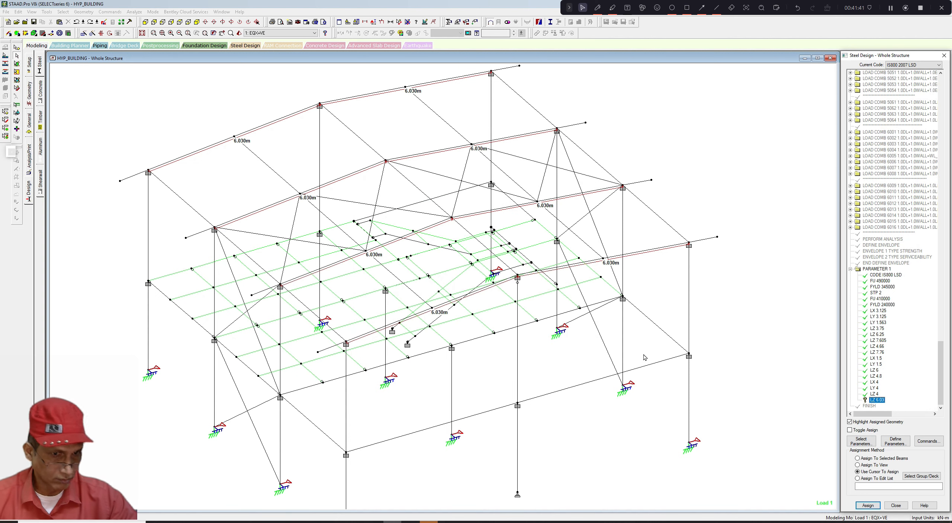
pyautogui.click(385, 328)
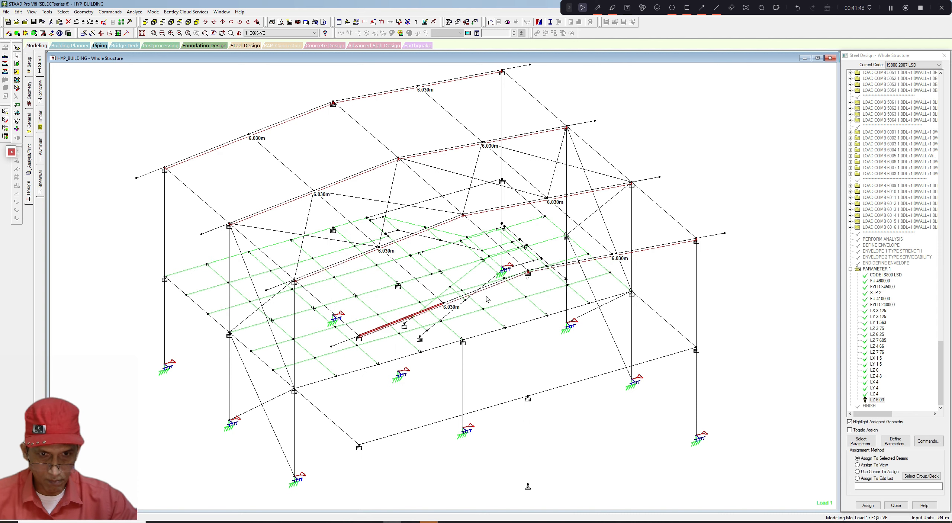
pyautogui.keyDown('ctrl'); pyautogui.click(502, 284); pyautogui.keyUp('ctrl')
pyautogui.keyDown('ctrl'); pyautogui.click(661, 247); pyautogui.keyUp('ctrl')
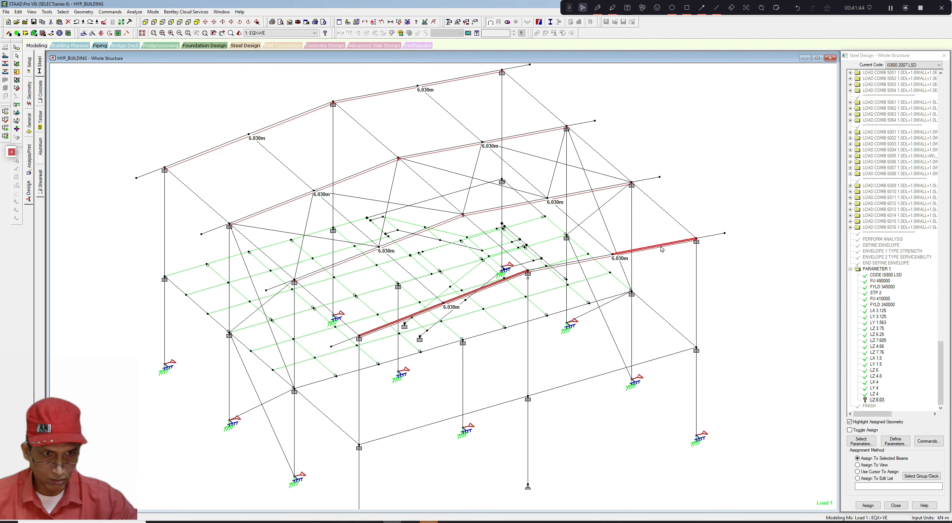
pyautogui.keyDown('ctrl'); pyautogui.click(595, 261); pyautogui.keyUp('ctrl')
pyautogui.keyDown('ctrl'); pyautogui.click(604, 217); pyautogui.keyUp('ctrl')
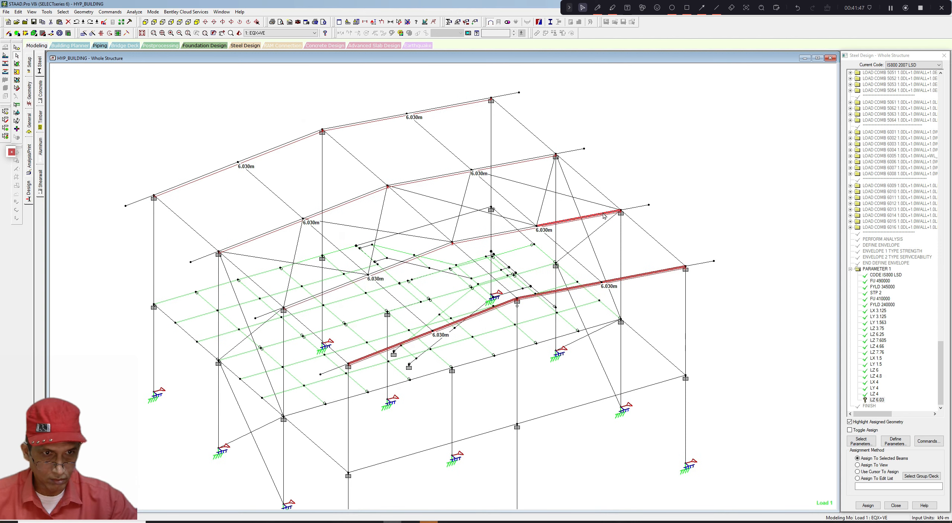
pyautogui.keyDown('ctrl'); pyautogui.click(510, 233); pyautogui.keyUp('ctrl')
pyautogui.keyDown('ctrl'); pyautogui.click(412, 260); pyautogui.keyUp('ctrl')
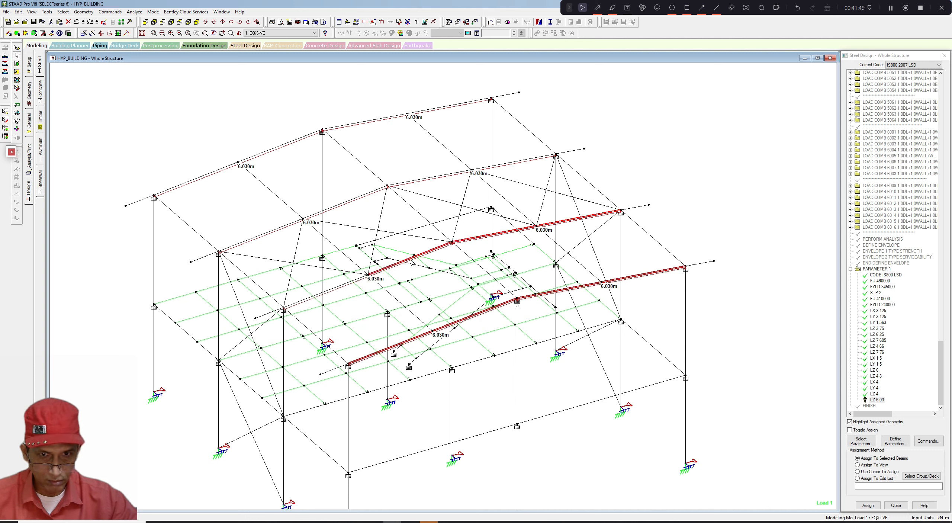
pyautogui.keyDown('ctrl'); pyautogui.click(339, 287); pyautogui.keyUp('ctrl')
pyautogui.keyDown('ctrl'); pyautogui.click(269, 233); pyautogui.keyUp('ctrl')
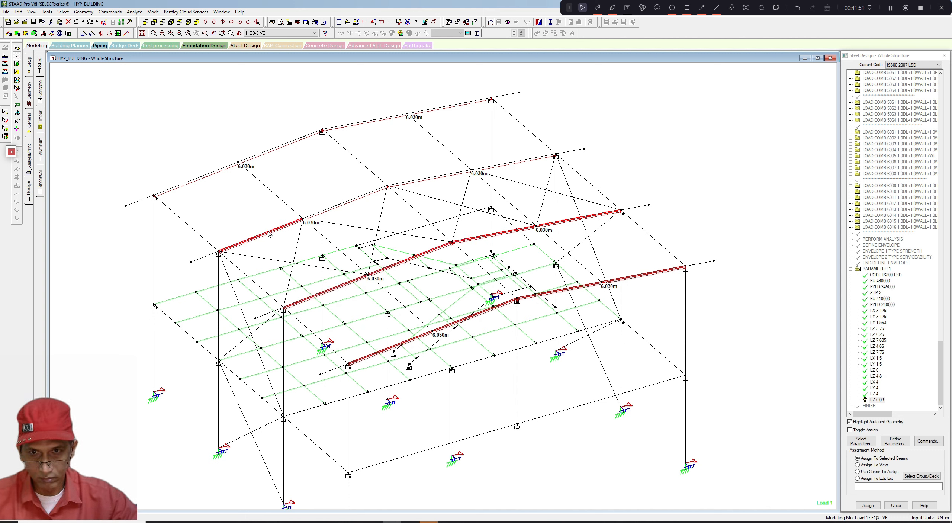
pyautogui.keyDown('ctrl'); pyautogui.click(354, 201); pyautogui.keyUp('ctrl')
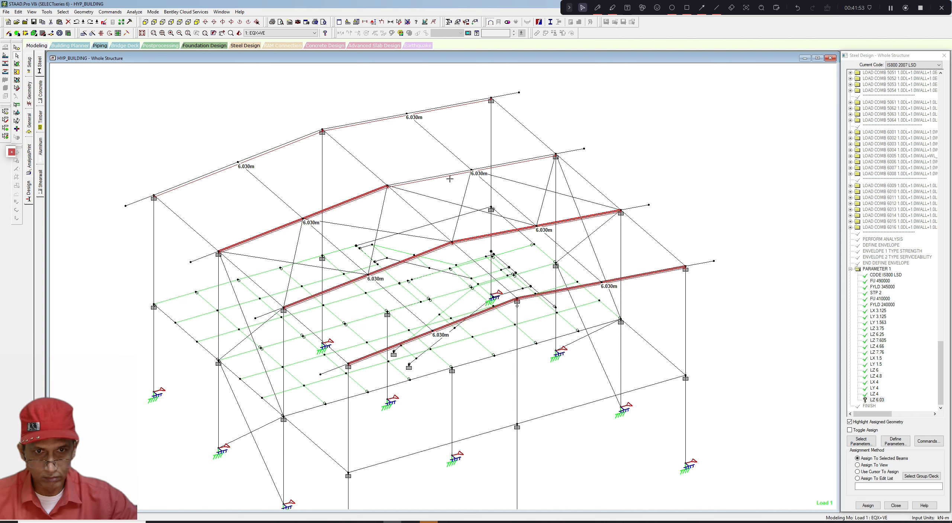
pyautogui.keyDown('ctrl'); pyautogui.click(453, 176); pyautogui.keyUp('ctrl')
pyautogui.keyDown('ctrl'); pyautogui.click(510, 165); pyautogui.keyUp('ctrl')
pyautogui.keyDown('ctrl'); pyautogui.click(453, 106); pyautogui.keyUp('ctrl')
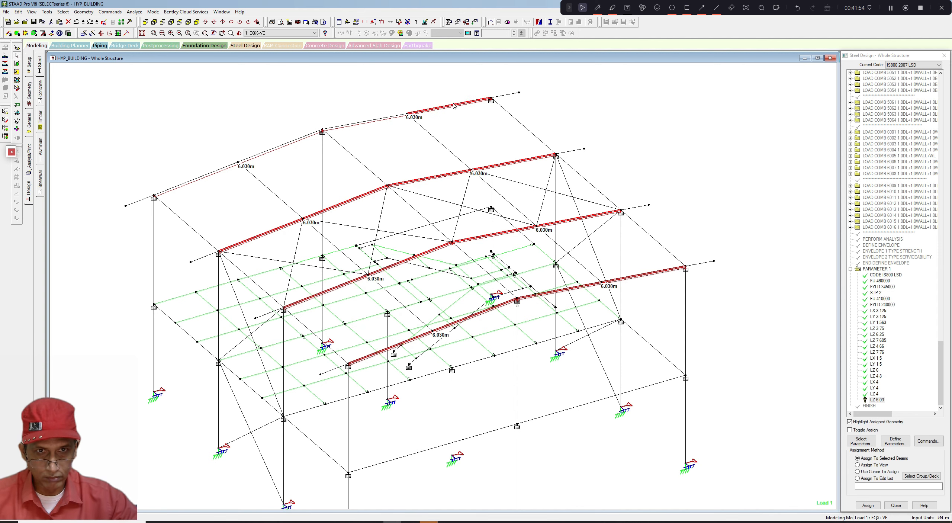
pyautogui.keyDown('ctrl'); pyautogui.click(389, 118); pyautogui.keyUp('ctrl')
pyautogui.keyDown('ctrl'); pyautogui.click(291, 142); pyautogui.keyUp('ctrl')
pyautogui.keyDown('ctrl'); pyautogui.click(224, 168); pyautogui.keyUp('ctrl')
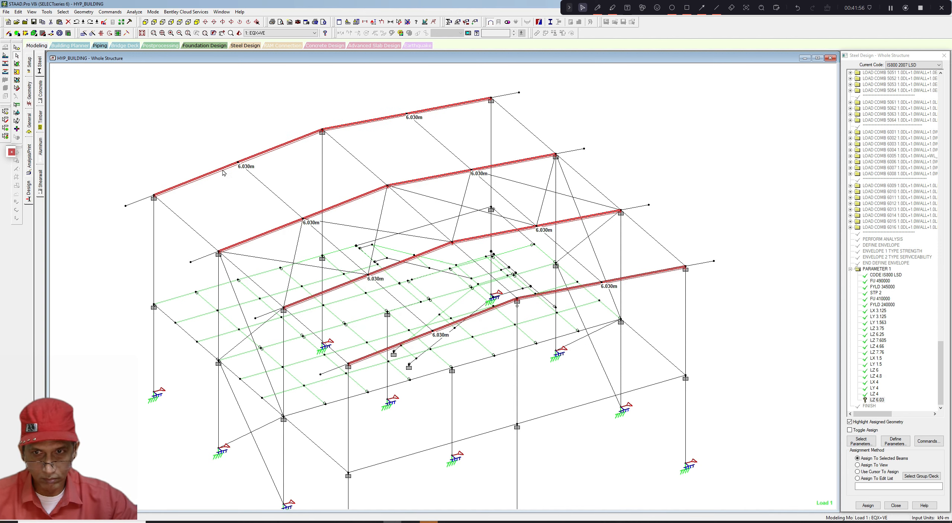
pyautogui.moveTo(234, 211); pyautogui.dragTo(263, 201, button='middle')
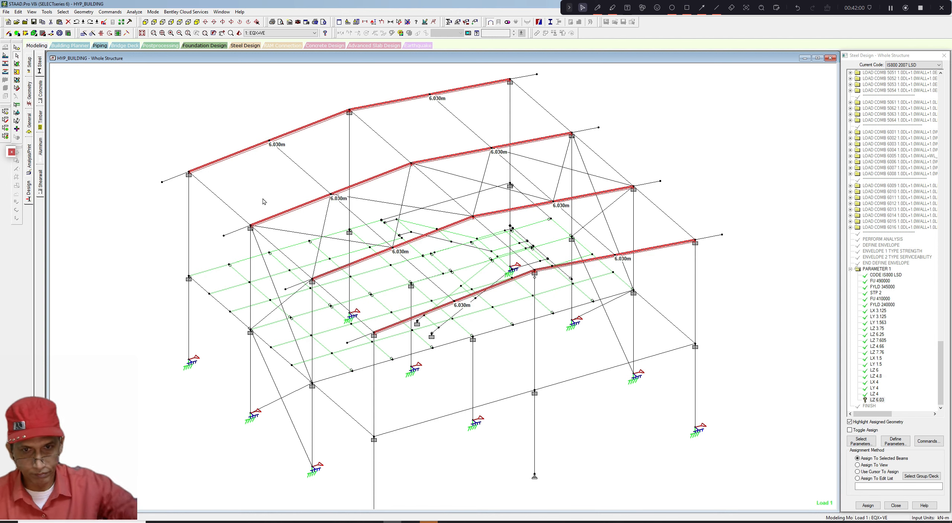
pyautogui.moveTo(411, 259); pyautogui.dragTo(410, 260, button='middle')
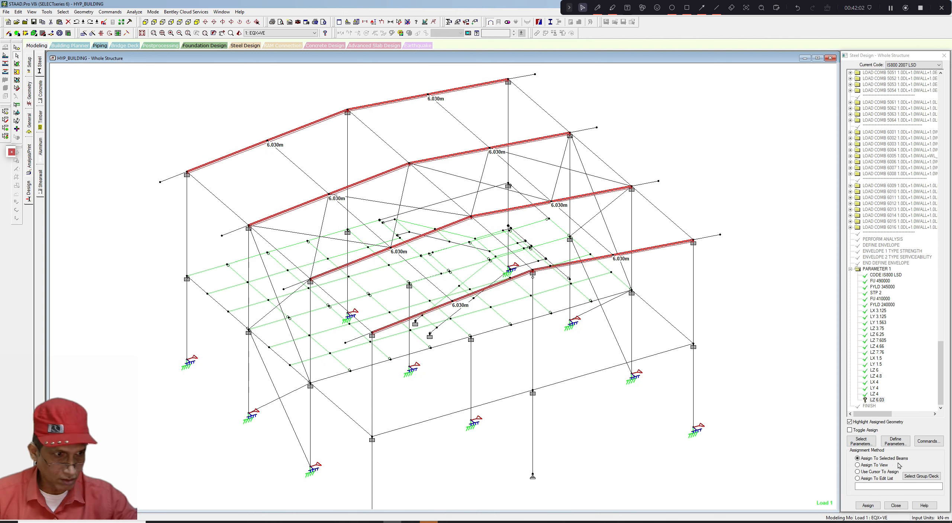
pyautogui.click(870, 504)
pyautogui.click(903, 303)
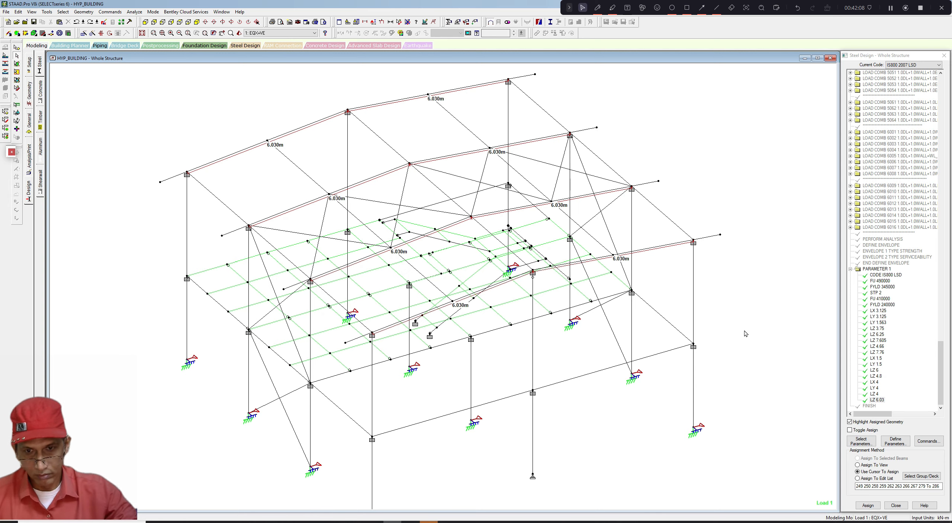
# - Select the floor beams by their section property and add the remaining floor-level beams to the selection
pyautogui.scroll(-1, 604, 373)
pyautogui.scroll(3, 604, 372)
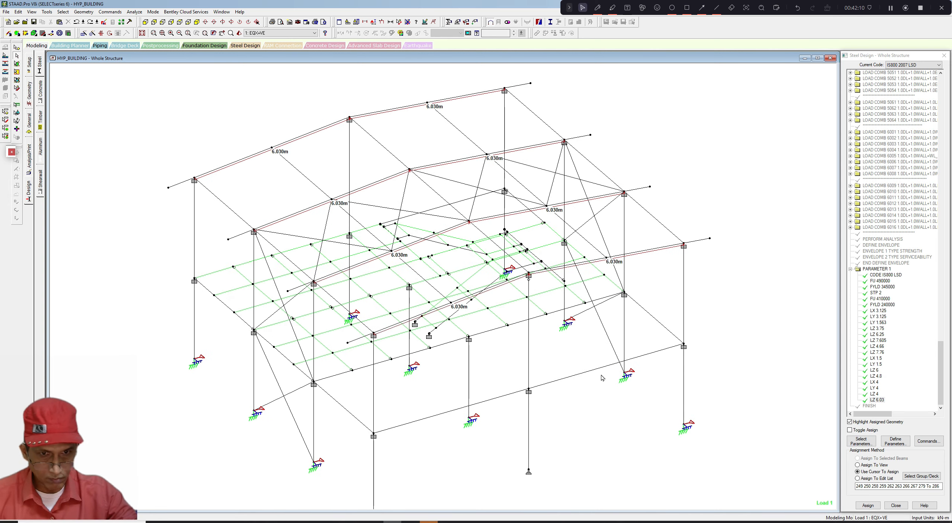
pyautogui.moveTo(501, 379); pyautogui.dragTo(500, 382, button='middle')
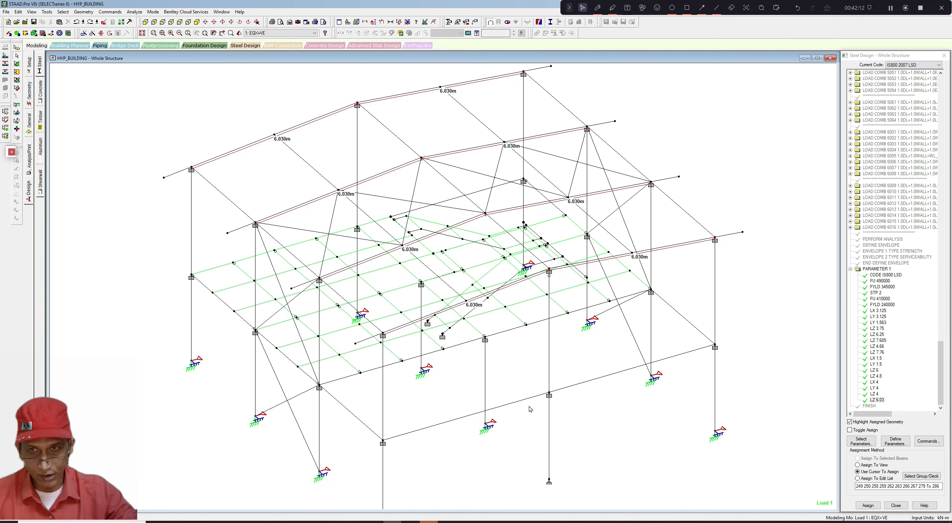
pyautogui.click(63, 12)
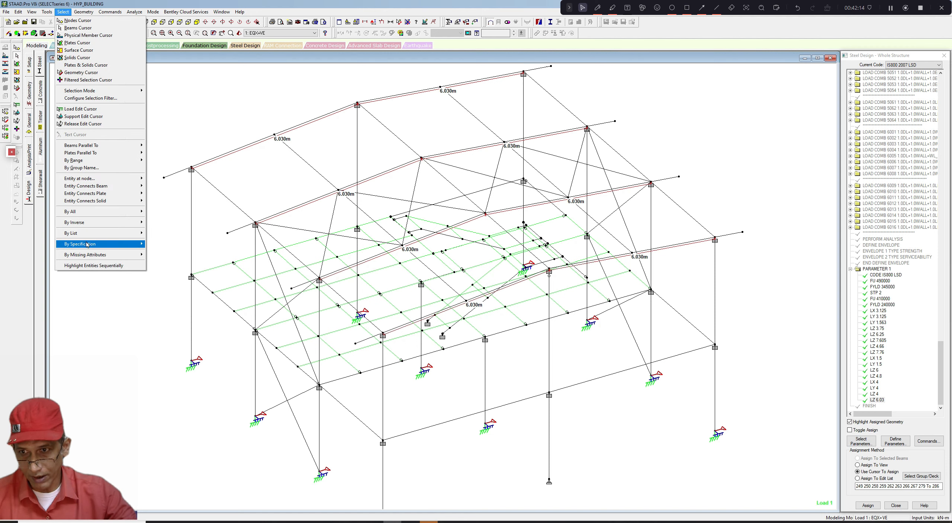
pyautogui.moveTo(104, 247)
pyautogui.click(170, 251)
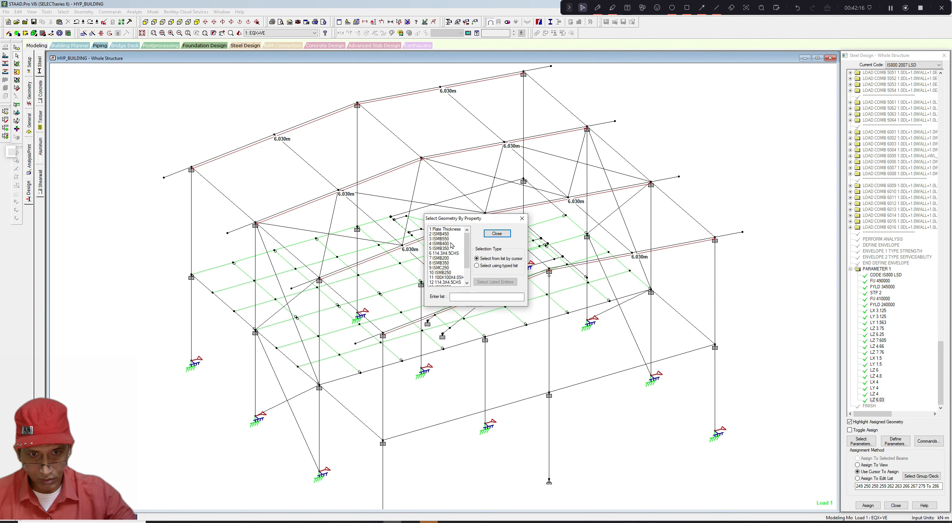
pyautogui.click(439, 259)
pyautogui.click(523, 219)
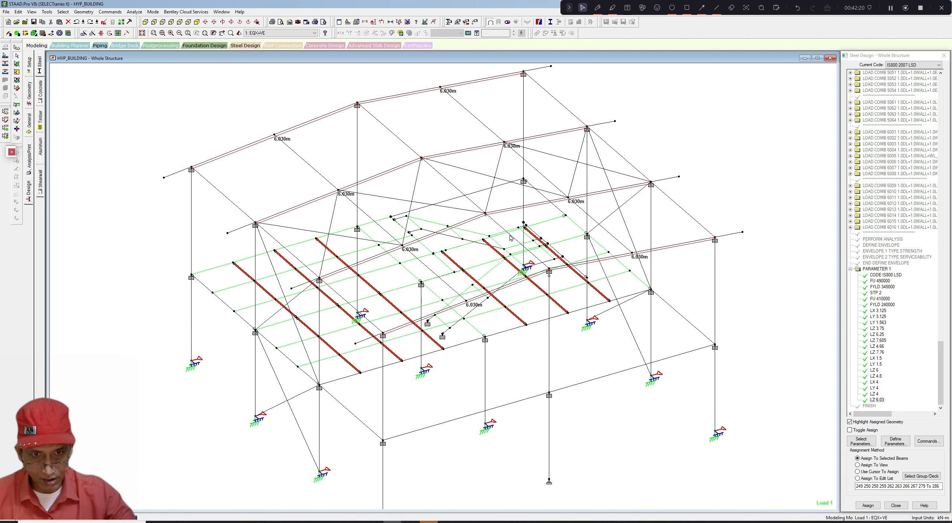
pyautogui.scroll(3, 496, 244)
pyautogui.scroll(5, 462, 258)
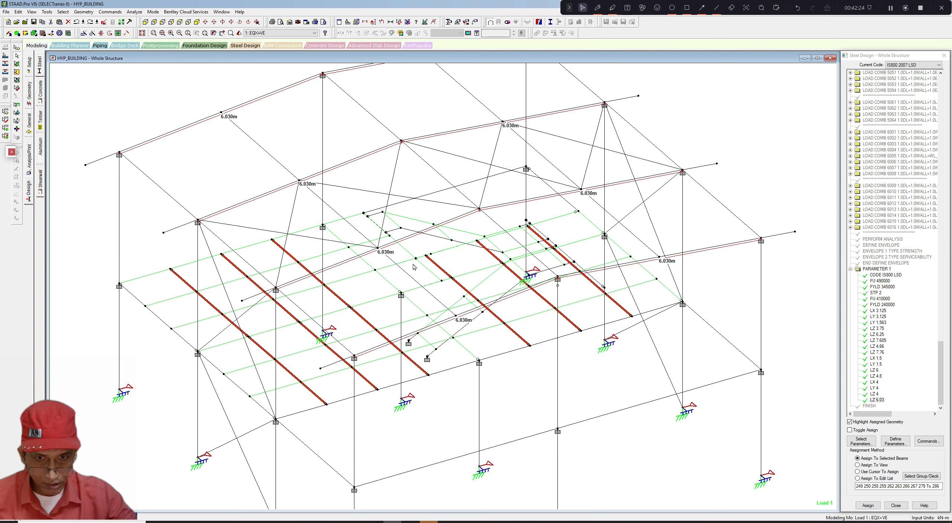
pyautogui.scroll(1, 411, 269)
pyautogui.scroll(3, 403, 273)
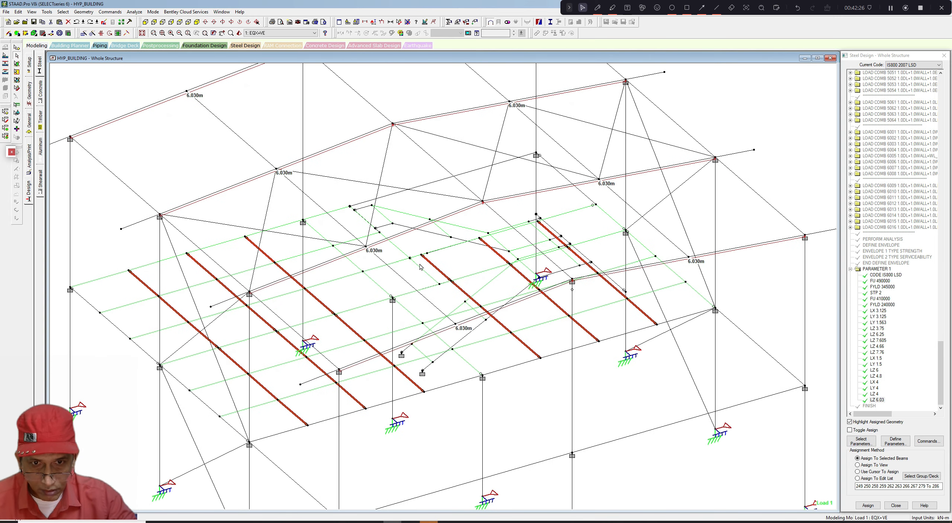
pyautogui.click(443, 252)
pyautogui.keyDown('ctrl'); pyautogui.click(436, 264); pyautogui.keyUp('ctrl')
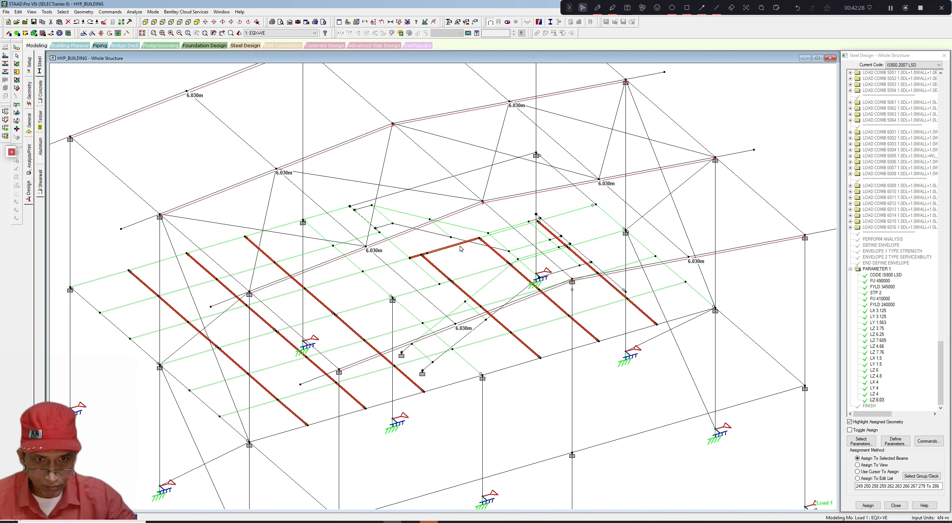
pyautogui.keyDown('ctrl'); pyautogui.click(493, 236); pyautogui.keyUp('ctrl')
pyautogui.keyDown('ctrl'); pyautogui.click(483, 231); pyautogui.keyUp('ctrl')
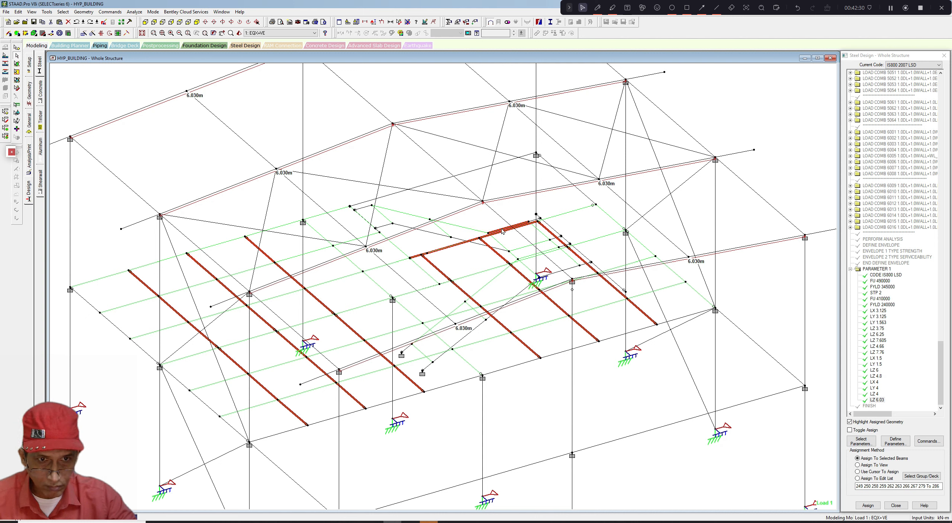
pyautogui.keyDown('ctrl'); pyautogui.click(504, 229); pyautogui.keyUp('ctrl')
pyautogui.keyDown('ctrl'); pyautogui.click(571, 215); pyautogui.keyUp('ctrl')
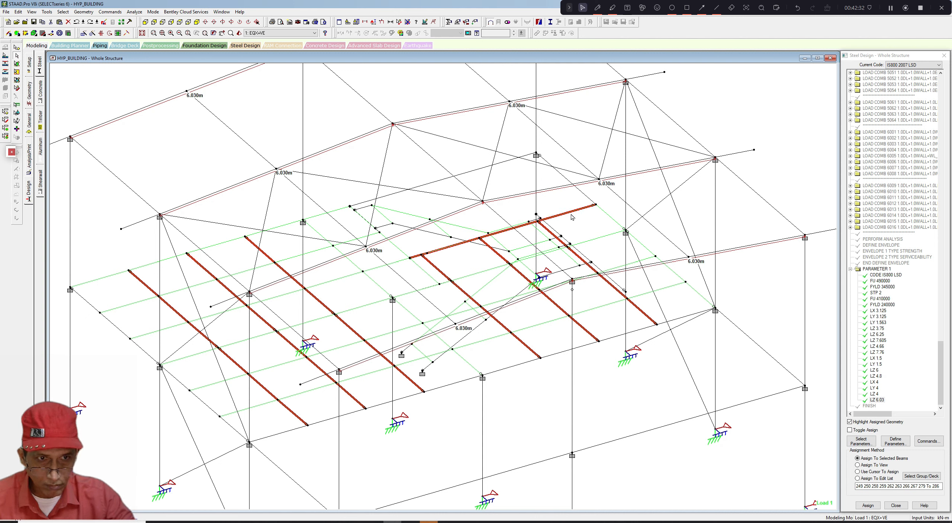
pyautogui.keyDown('ctrl'); pyautogui.click(430, 277); pyautogui.keyUp('ctrl')
pyautogui.keyDown('ctrl'); pyautogui.click(405, 254); pyautogui.keyUp('ctrl')
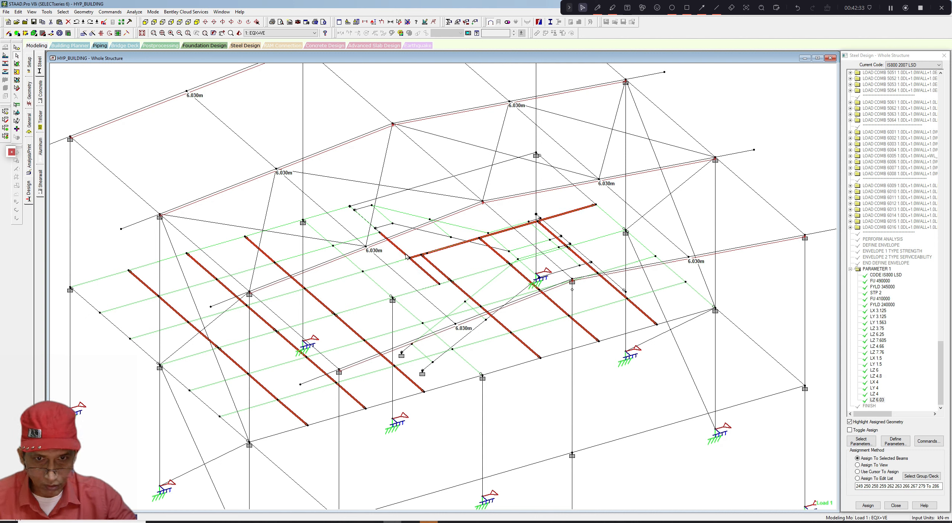
pyautogui.keyDown('ctrl'); pyautogui.click(361, 218); pyautogui.keyUp('ctrl')
pyautogui.keyDown('ctrl'); pyautogui.click(375, 224); pyautogui.keyUp('ctrl')
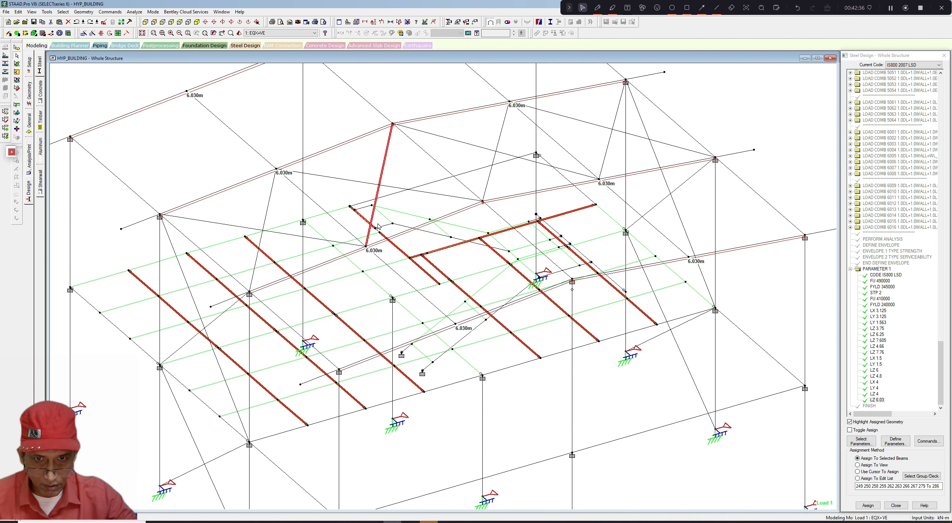
pyautogui.keyDown('ctrl'); pyautogui.click(369, 225); pyautogui.keyUp('ctrl')
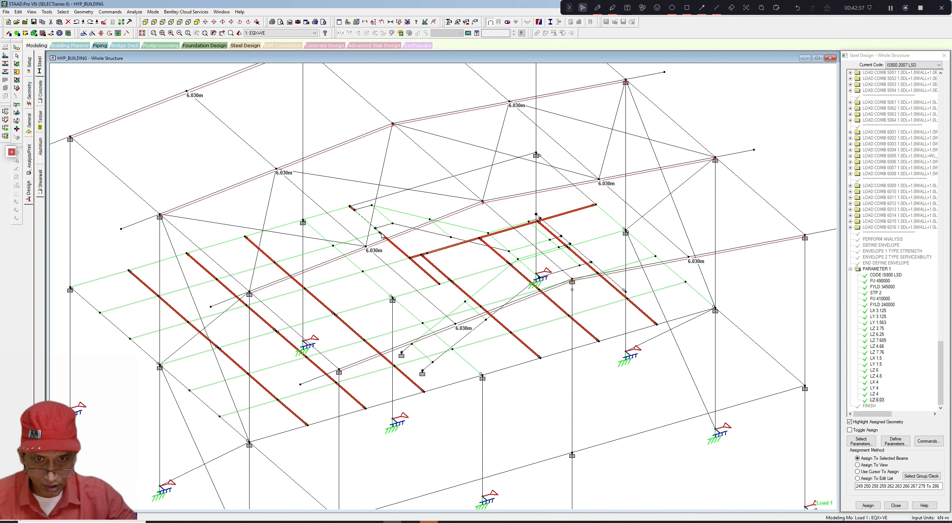
pyautogui.keyDown('ctrl'); pyautogui.click(366, 219); pyautogui.keyUp('ctrl')
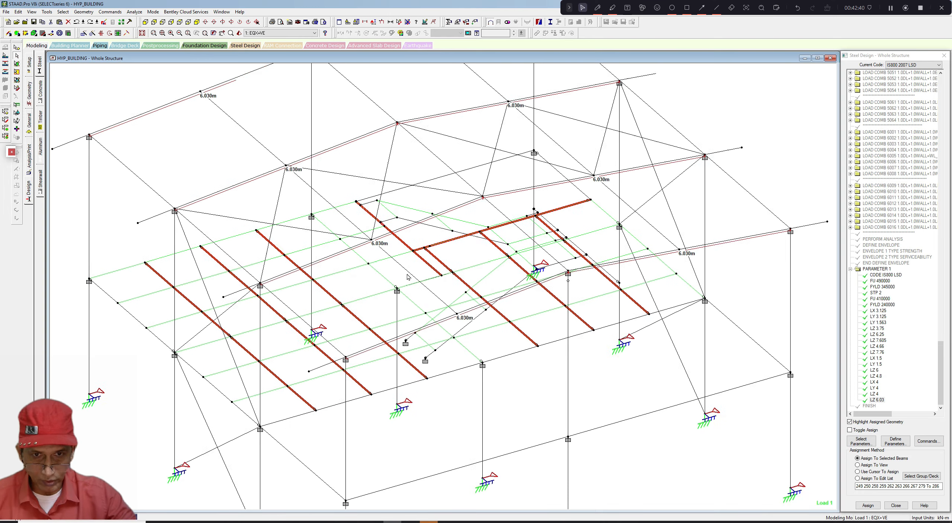
# - Define a new LX design parameter of 0.6 m and assign it to the selected floor beams
pyautogui.click(895, 442)
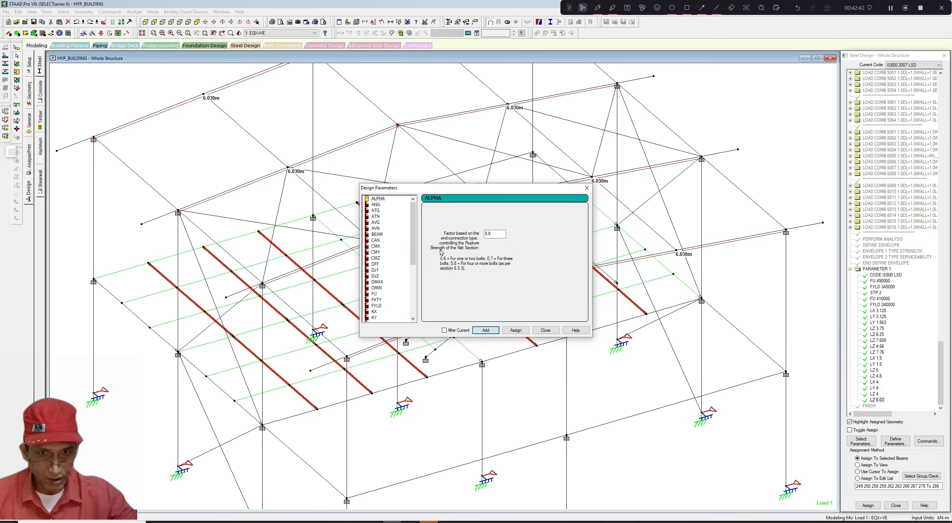
pyautogui.moveTo(413, 252); pyautogui.dragTo(412, 290)
pyautogui.click(374, 270)
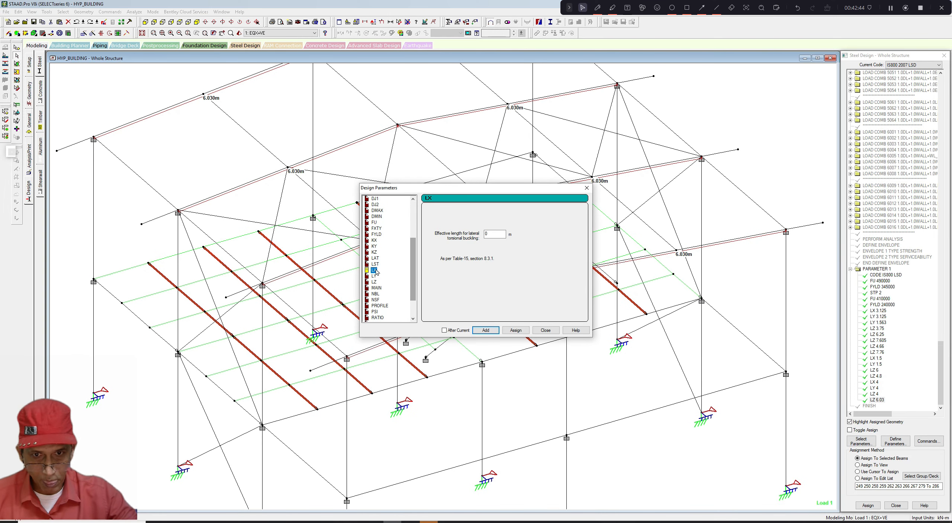
pyautogui.click(494, 234)
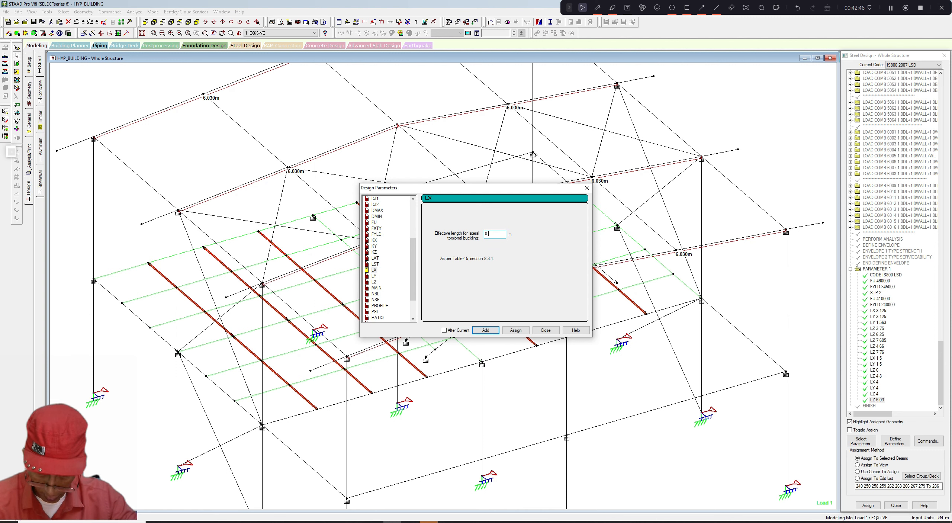
pyautogui.write('.6')
pyautogui.click(515, 329)
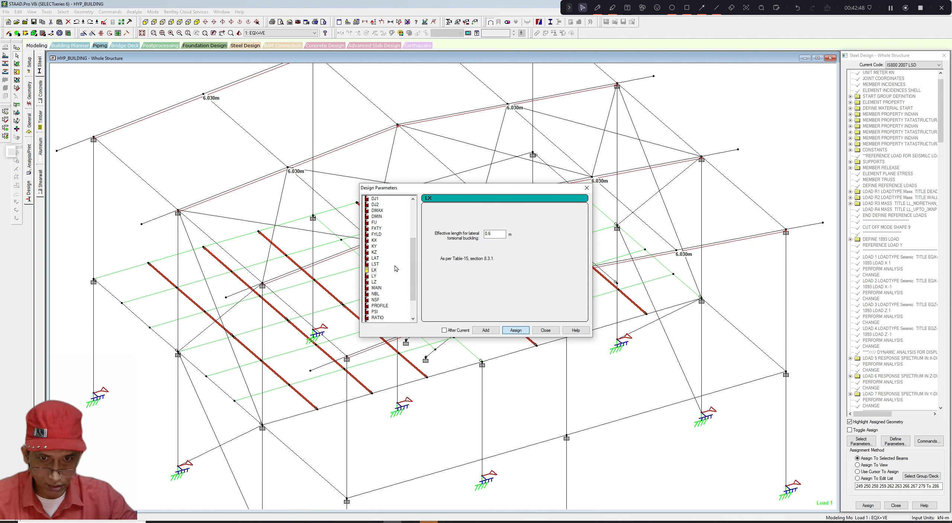
# - Define a new LY design parameter of 0.6 m, assign it to the selected floor beams and close the dialog
pyautogui.click(373, 276)
pyautogui.click(495, 234)
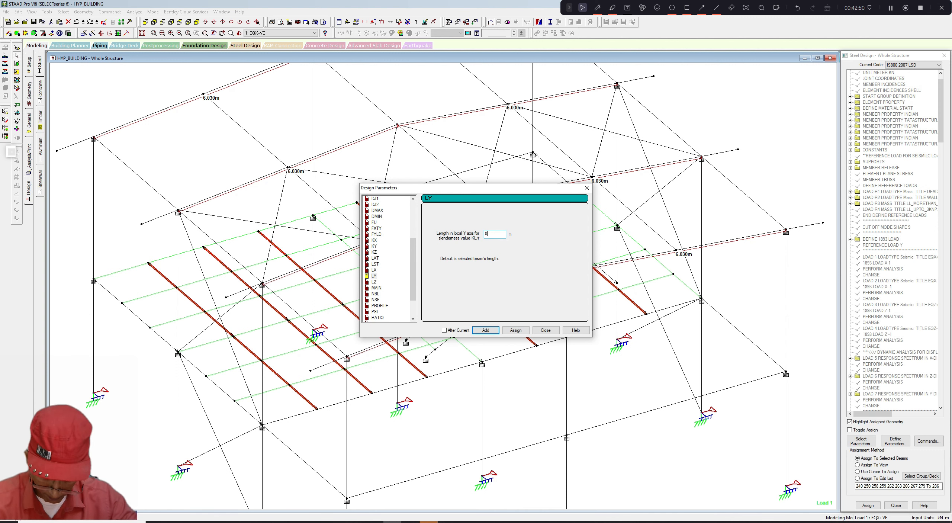
pyautogui.write('.6')
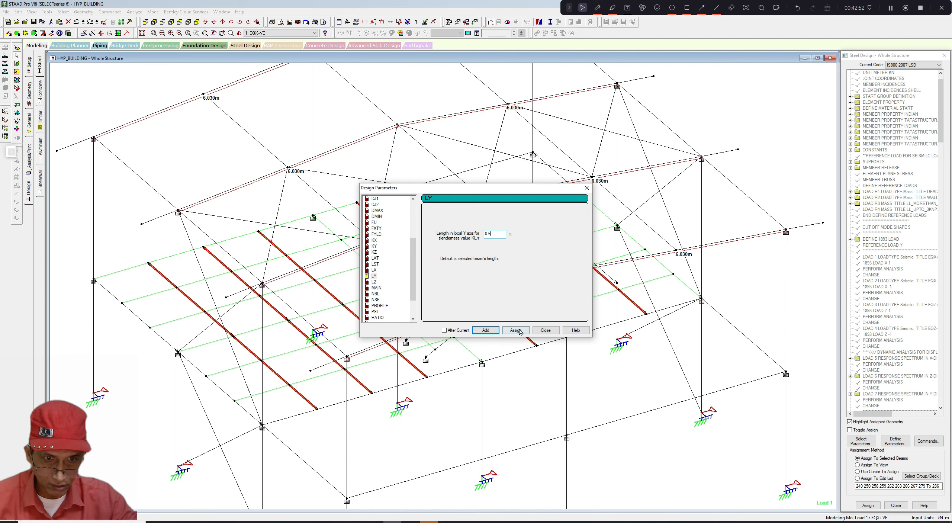
pyautogui.click(516, 329)
pyautogui.click(545, 331)
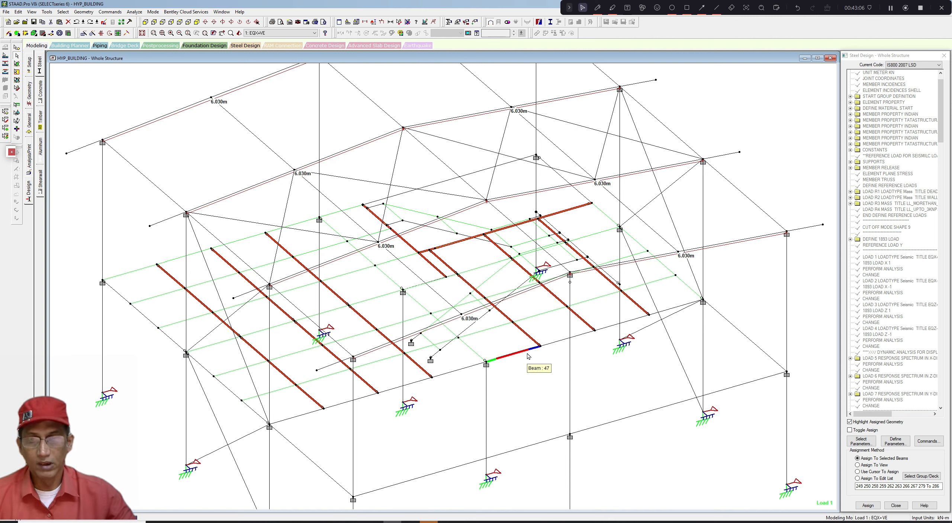
pyautogui.moveTo(439, 319); pyautogui.dragTo(469, 288, button='middle')
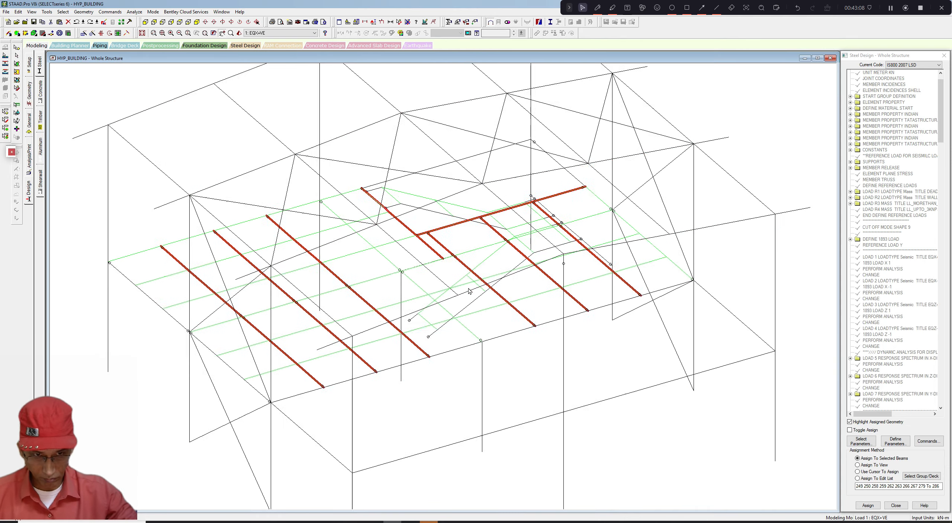
pyautogui.scroll(-1, 469, 290)
pyautogui.moveTo(525, 322); pyautogui.dragTo(517, 340, button='middle')
pyautogui.scroll(-1, 510, 346)
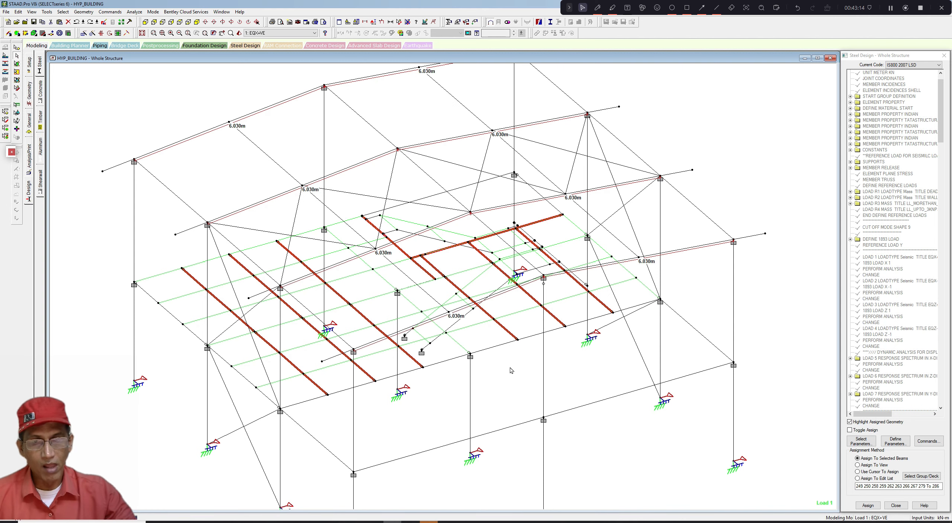
pyautogui.moveTo(510, 369); pyautogui.dragTo(512, 345, button='middle')
pyautogui.scroll(1, 511, 346)
pyautogui.scroll(-3, 511, 345)
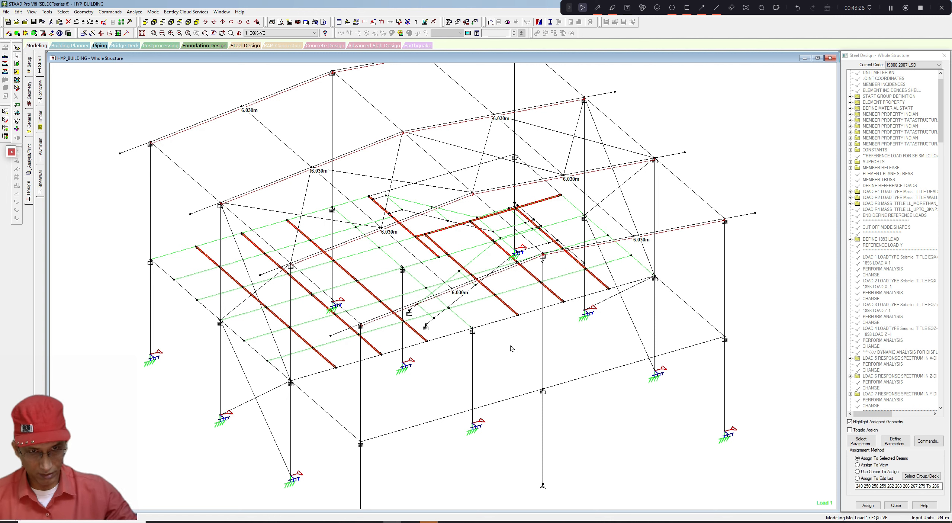
pyautogui.click(672, 82)
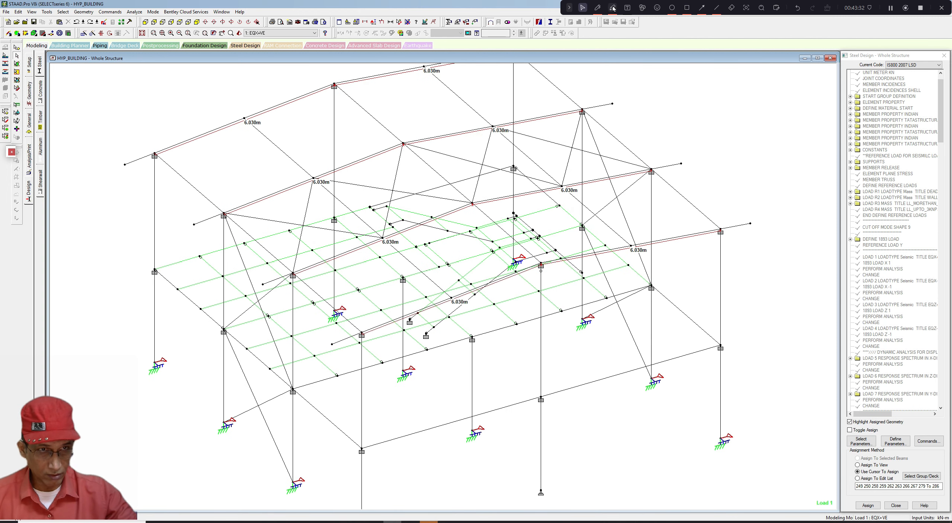
pyautogui.click(597, 8)
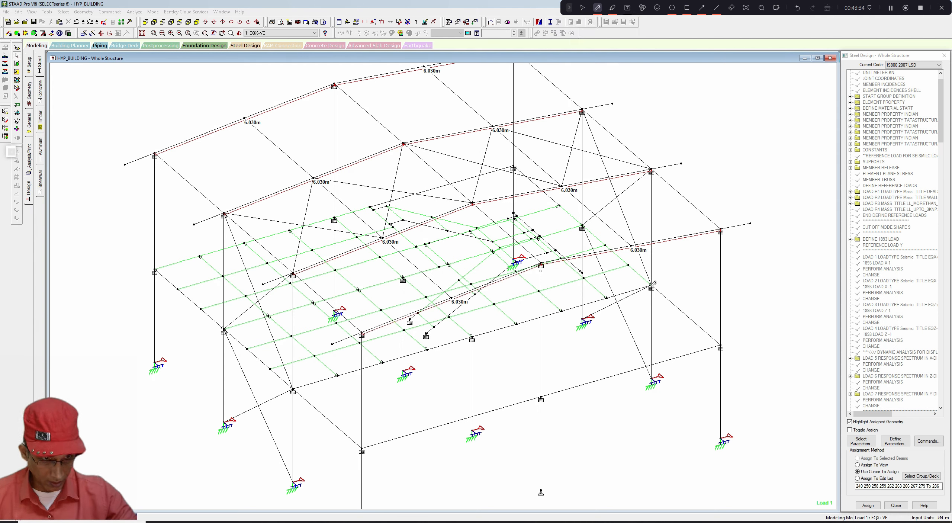
pyautogui.moveTo(651, 286)
pyautogui.mouseDown()
pyautogui.moveTo(293, 391)
pyautogui.moveTo(281, 370)
pyautogui.moveTo(157, 270)
pyautogui.moveTo(522, 165)
pyautogui.moveTo(656, 288)
pyautogui.mouseUp()
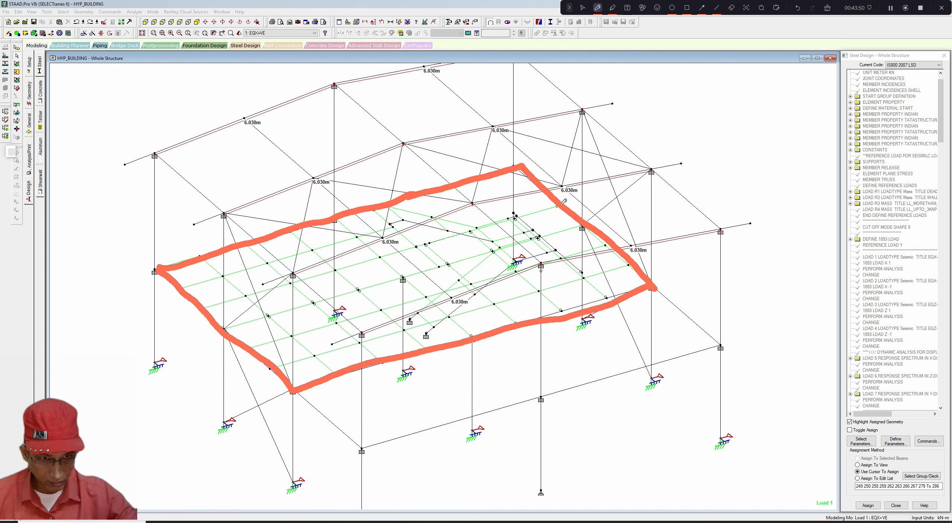
pyautogui.moveTo(562, 203)
pyautogui.mouseDown()
pyautogui.moveTo(485, 212)
pyautogui.moveTo(422, 240)
pyautogui.mouseUp()
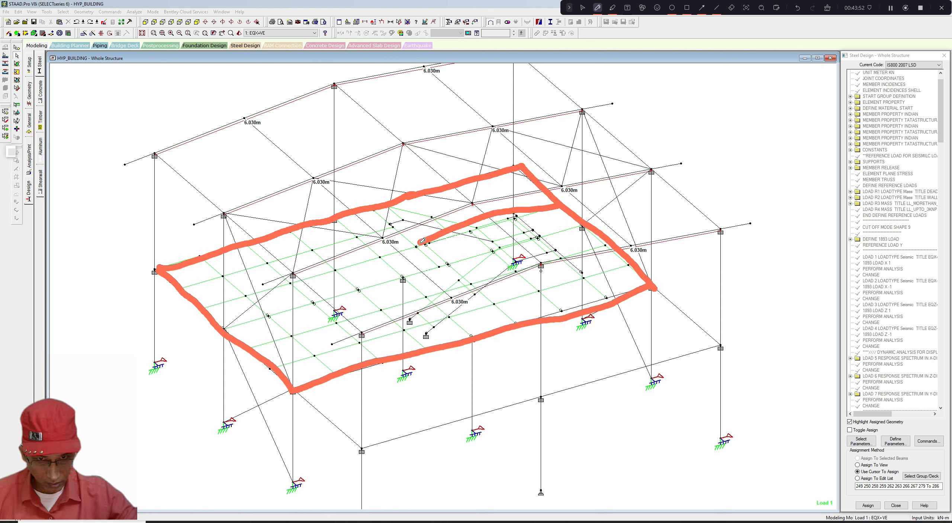
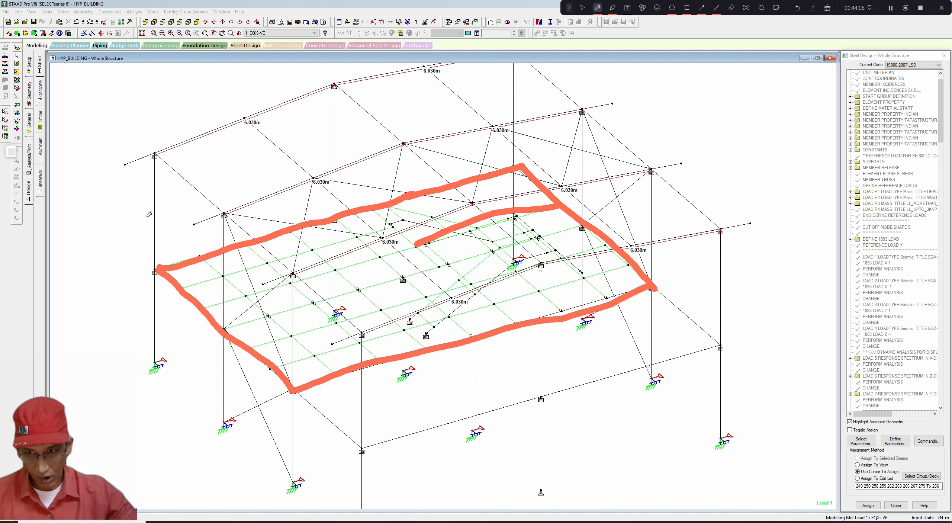
pyautogui.moveTo(143, 227)
pyautogui.mouseDown()
pyautogui.moveTo(166, 231)
pyautogui.moveTo(158, 245)
pyautogui.mouseUp()
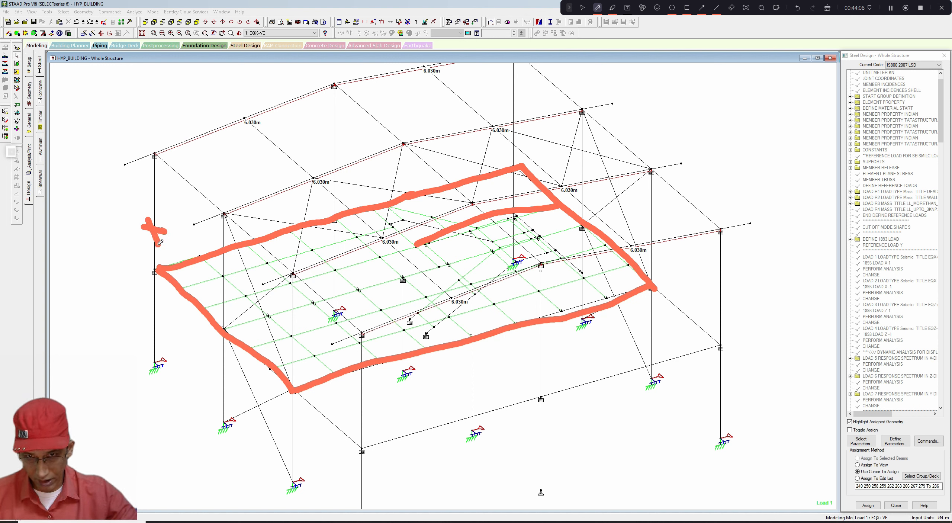
pyautogui.moveTo(326, 202)
pyautogui.mouseDown()
pyautogui.moveTo(343, 205)
pyautogui.moveTo(330, 215)
pyautogui.mouseUp()
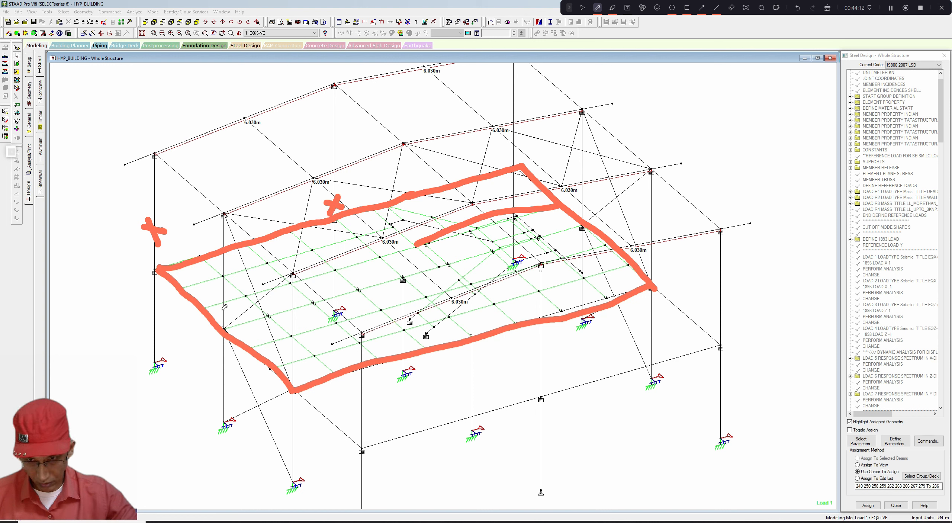
pyautogui.moveTo(216, 306); pyautogui.dragTo(230, 315)
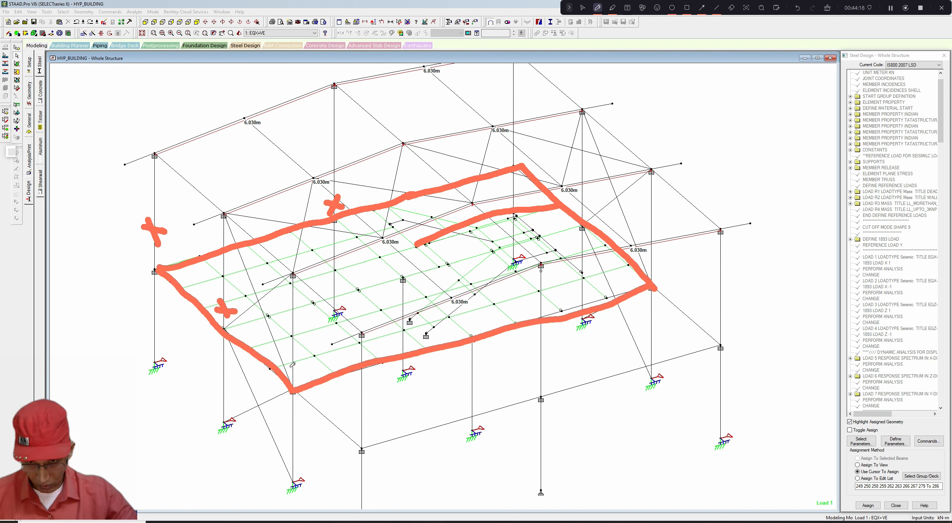
pyautogui.moveTo(329, 396)
pyautogui.mouseDown()
pyautogui.moveTo(304, 367)
pyautogui.moveTo(318, 362)
pyautogui.moveTo(298, 352)
pyautogui.moveTo(307, 331)
pyautogui.mouseUp()
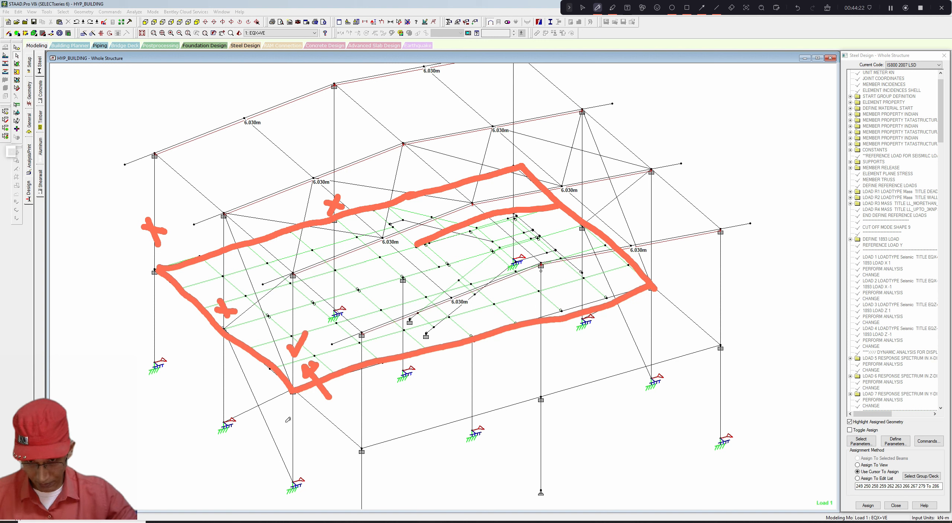
pyautogui.moveTo(285, 420); pyautogui.dragTo(306, 415)
pyautogui.moveTo(218, 379); pyautogui.dragTo(237, 379)
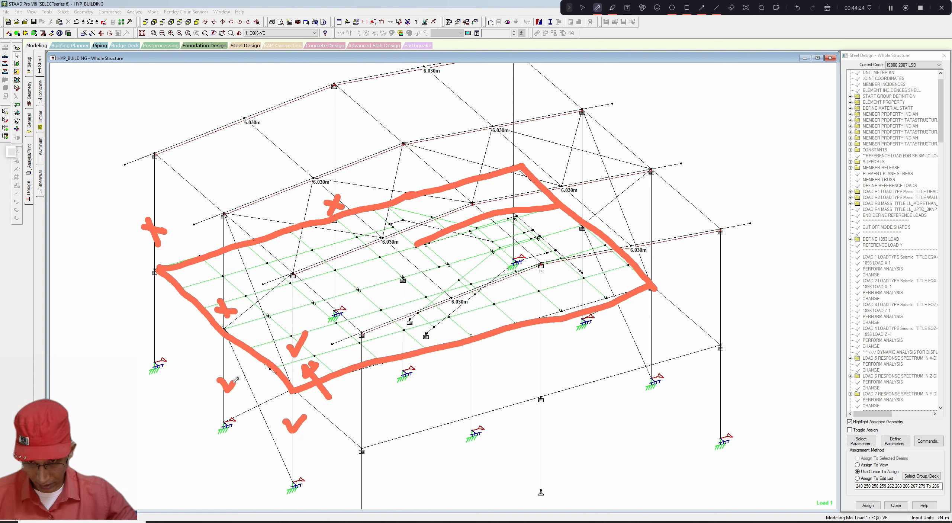
pyautogui.moveTo(152, 324); pyautogui.dragTo(177, 329)
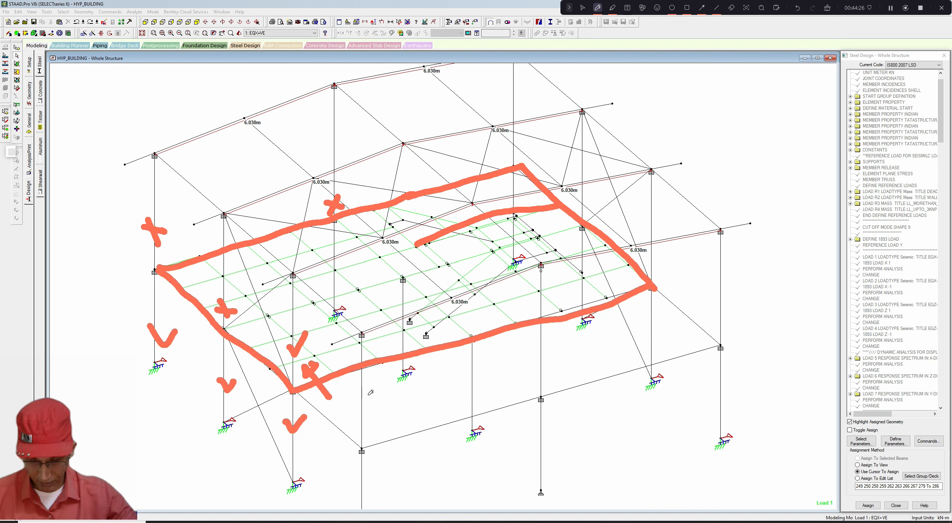
pyautogui.moveTo(357, 409); pyautogui.dragTo(369, 402)
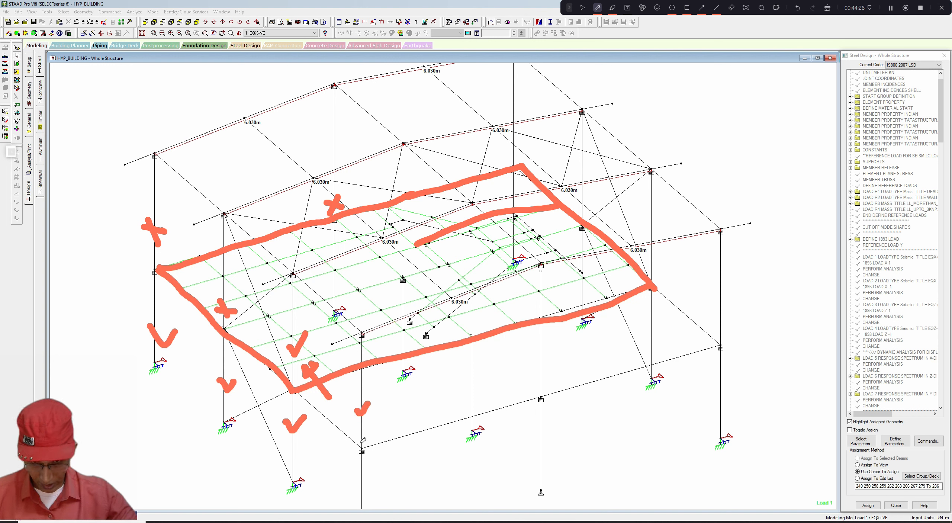
pyautogui.moveTo(356, 459); pyautogui.dragTo(368, 457)
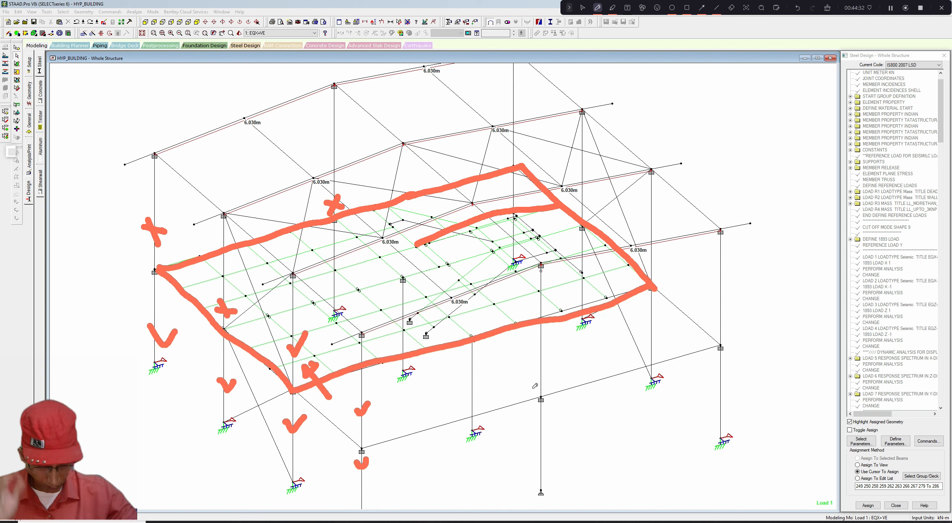
pyautogui.moveTo(536, 378); pyautogui.dragTo(555, 360)
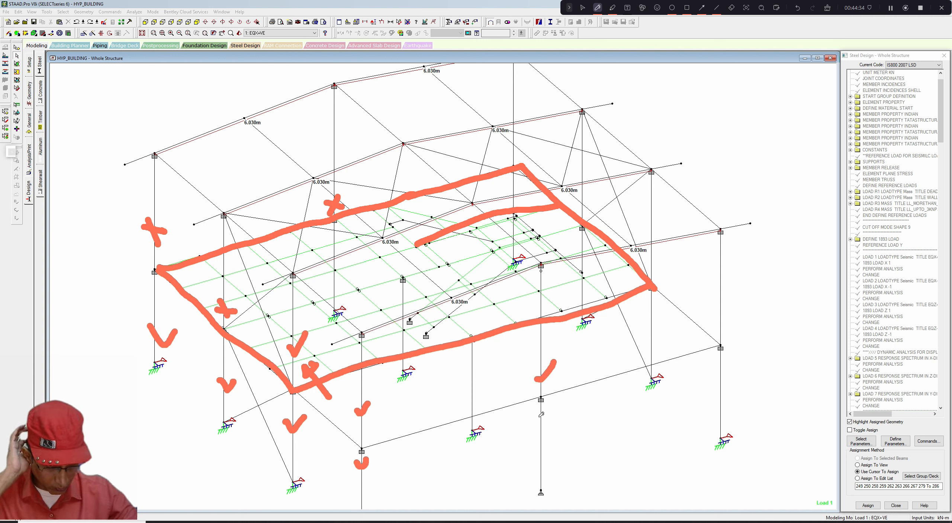
pyautogui.moveTo(532, 436)
pyautogui.mouseDown()
pyautogui.moveTo(538, 441)
pyautogui.moveTo(565, 410)
pyautogui.mouseUp()
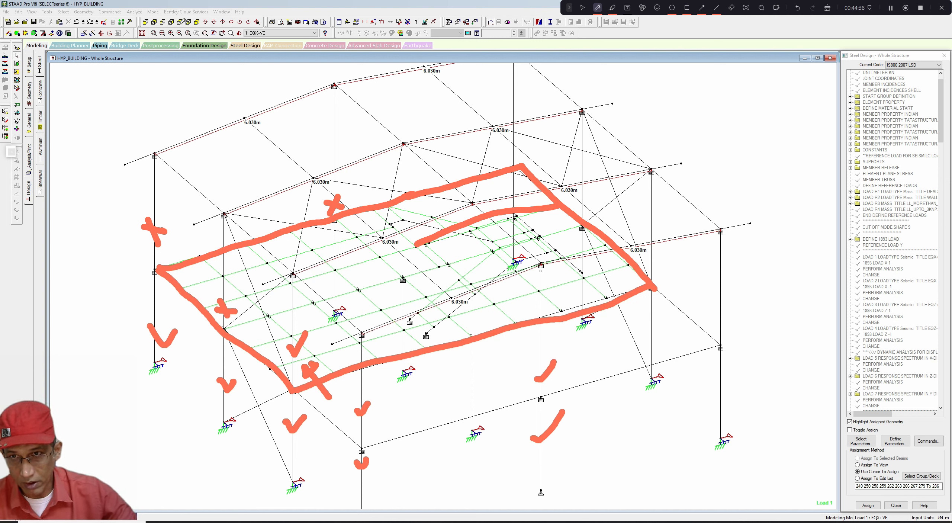
# - Set the structure diagram to display members' 3D sections as outlines and apply it
pyautogui.click(583, 8)
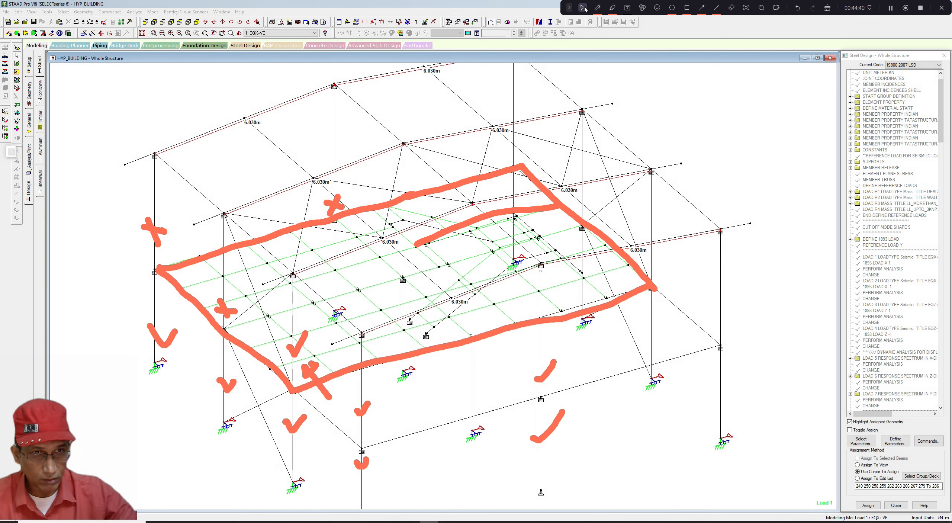
pyautogui.rightClick(498, 89)
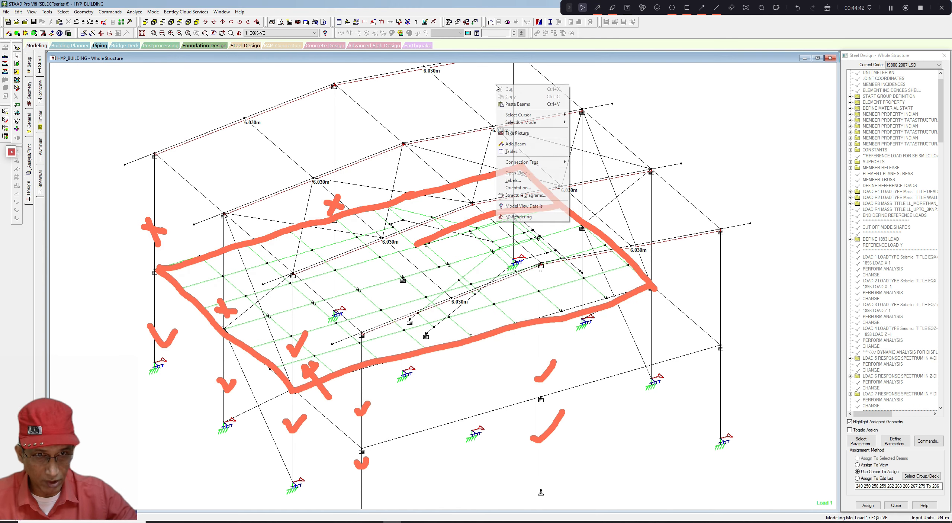
pyautogui.click(517, 177)
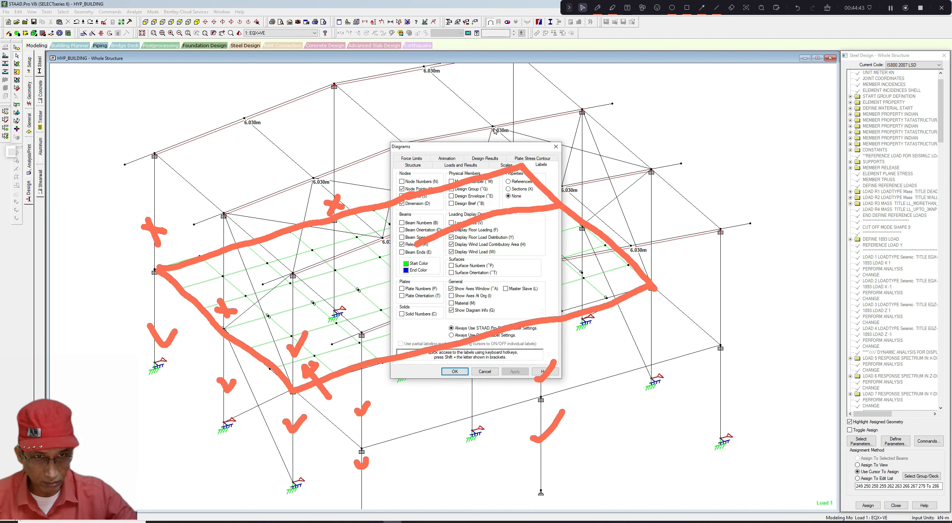
pyautogui.click(418, 165)
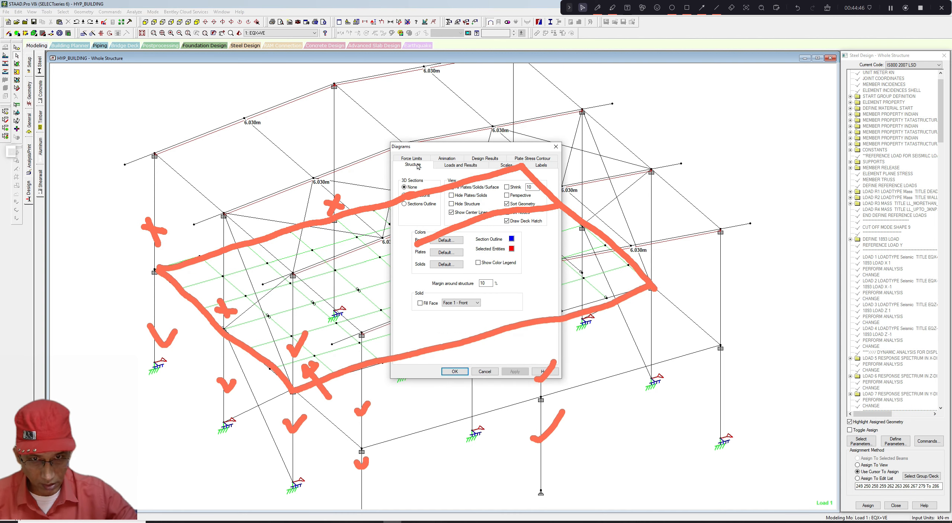
pyautogui.moveTo(452, 151); pyautogui.dragTo(471, 108)
pyautogui.click(428, 161)
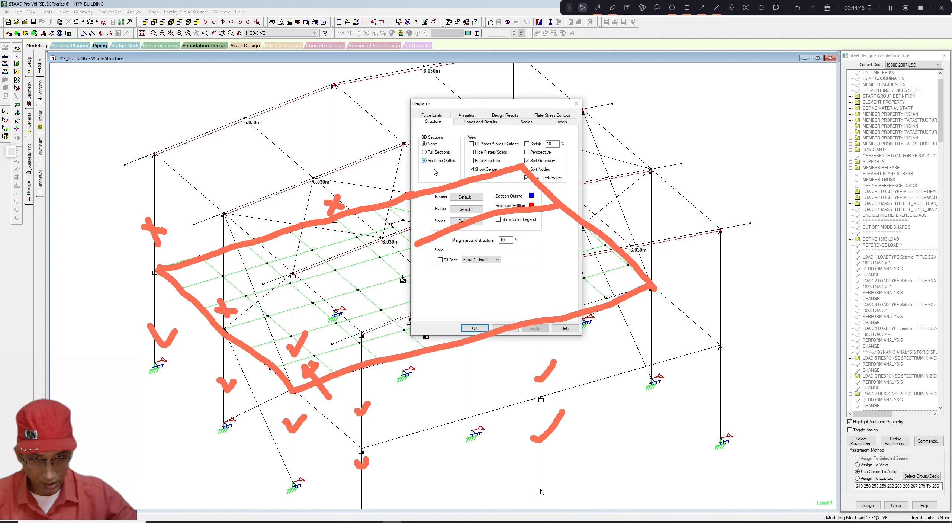
pyautogui.click(536, 328)
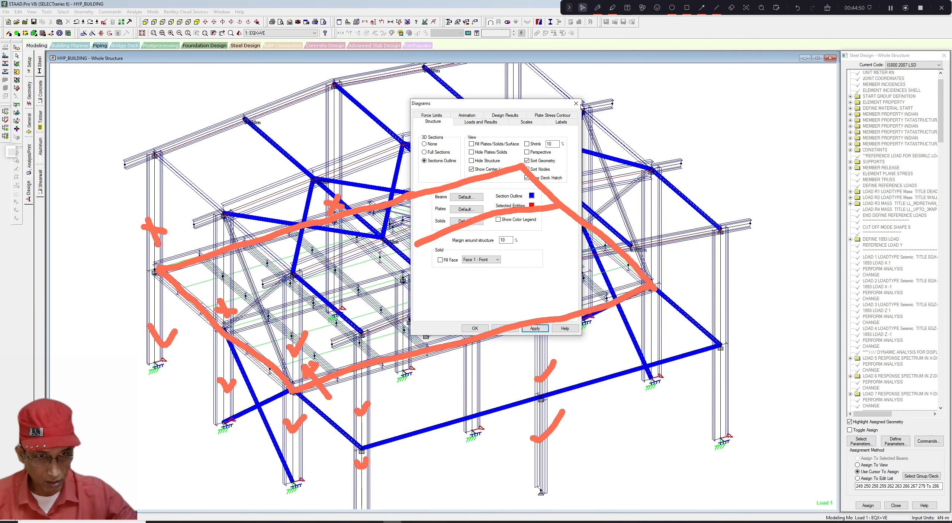
pyautogui.click(577, 104)
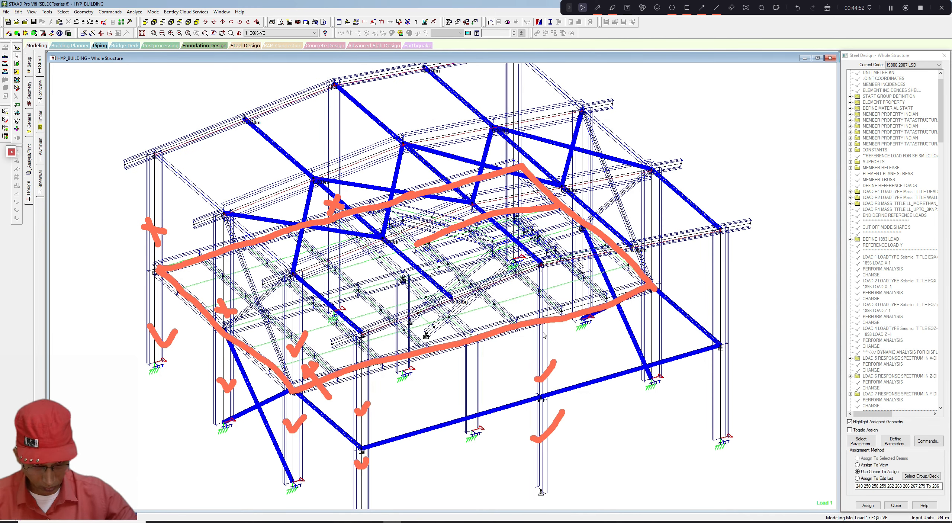
pyautogui.click(597, 8)
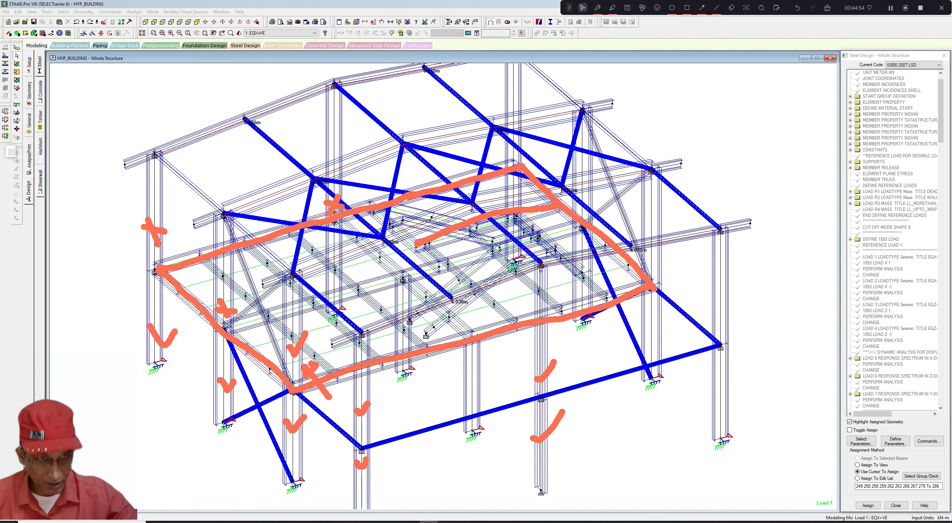
pyautogui.click(597, 8)
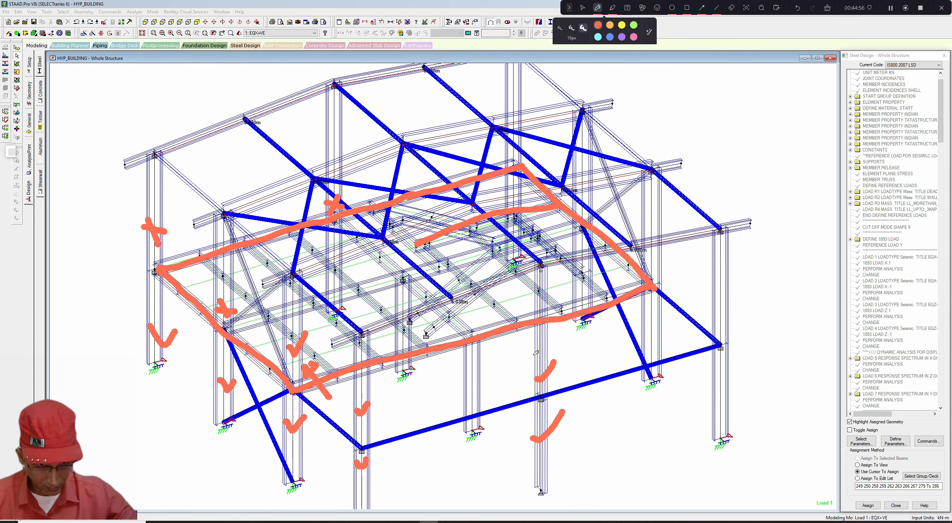
pyautogui.moveTo(535, 354); pyautogui.dragTo(517, 413)
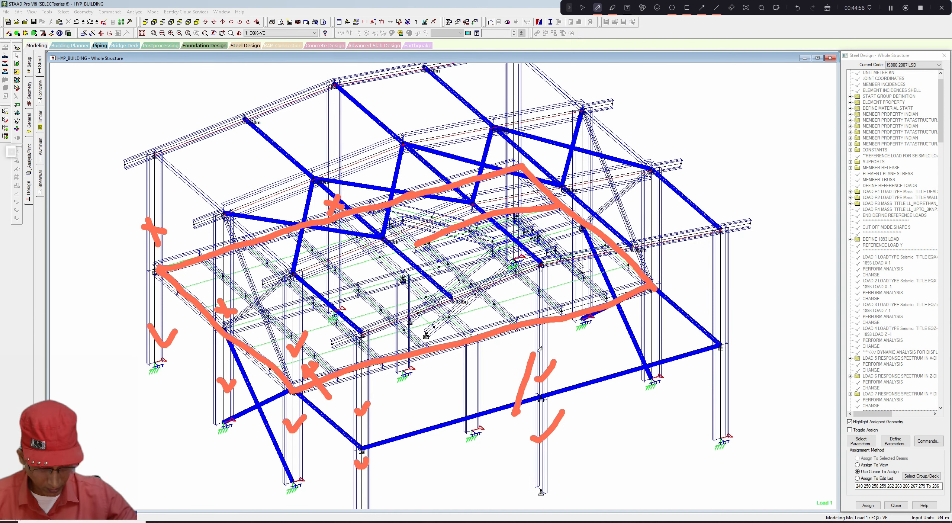
pyautogui.moveTo(546, 353); pyautogui.dragTo(621, 379)
pyautogui.moveTo(366, 456); pyautogui.dragTo(738, 349)
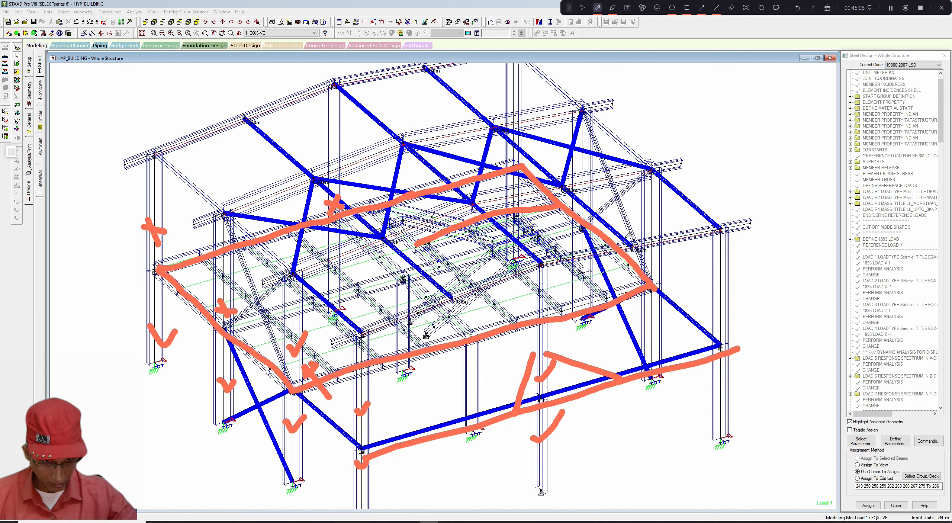
pyautogui.moveTo(711, 380)
pyautogui.mouseDown()
pyautogui.moveTo(723, 386)
pyautogui.moveTo(734, 369)
pyautogui.mouseUp()
pyautogui.moveTo(715, 292); pyautogui.dragTo(742, 283)
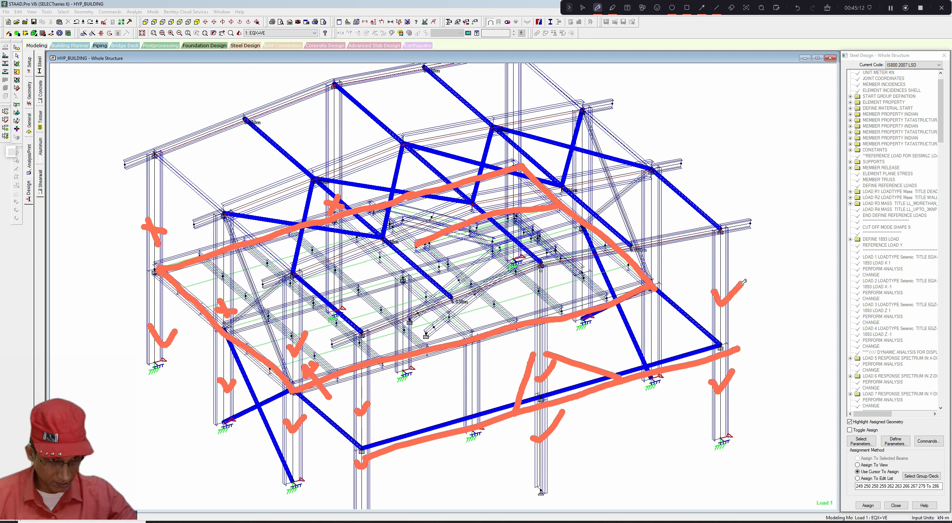
pyautogui.moveTo(645, 321)
pyautogui.mouseDown()
pyautogui.moveTo(652, 329)
pyautogui.moveTo(672, 304)
pyautogui.mouseUp()
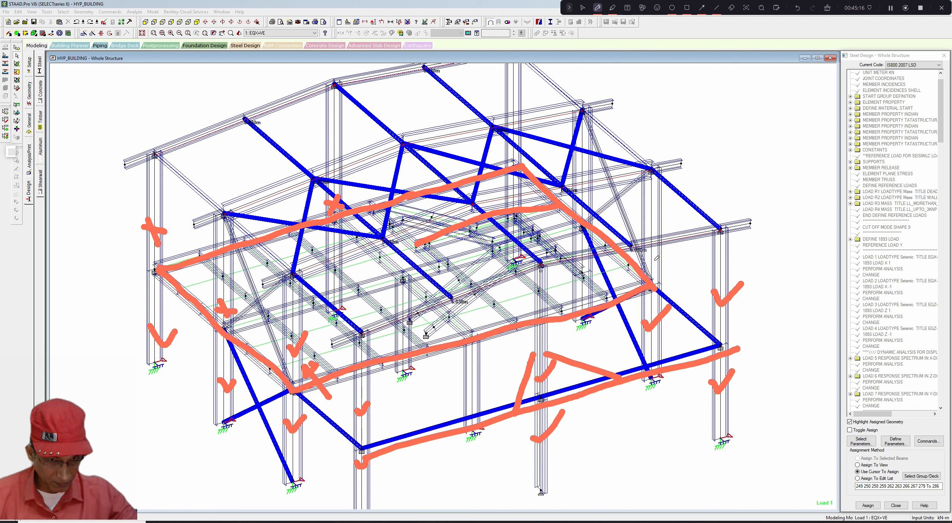
pyautogui.moveTo(655, 259); pyautogui.dragTo(672, 250)
pyautogui.moveTo(688, 285)
pyautogui.mouseDown()
pyautogui.moveTo(647, 273)
pyautogui.moveTo(711, 300)
pyautogui.mouseUp()
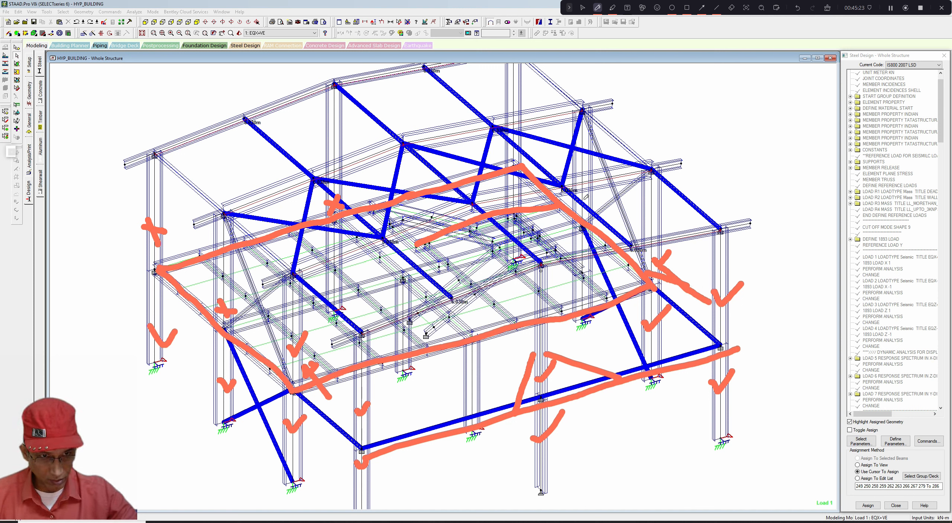
pyautogui.moveTo(585, 197)
pyautogui.mouseDown()
pyautogui.moveTo(616, 198)
pyautogui.moveTo(601, 201)
pyautogui.mouseUp()
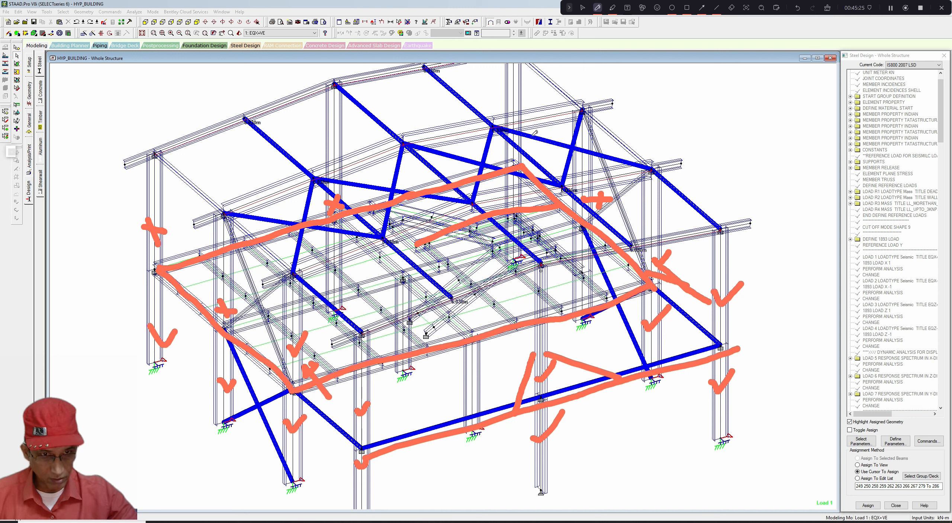
pyautogui.moveTo(510, 108)
pyautogui.mouseDown()
pyautogui.moveTo(525, 105)
pyautogui.moveTo(516, 108)
pyautogui.mouseUp()
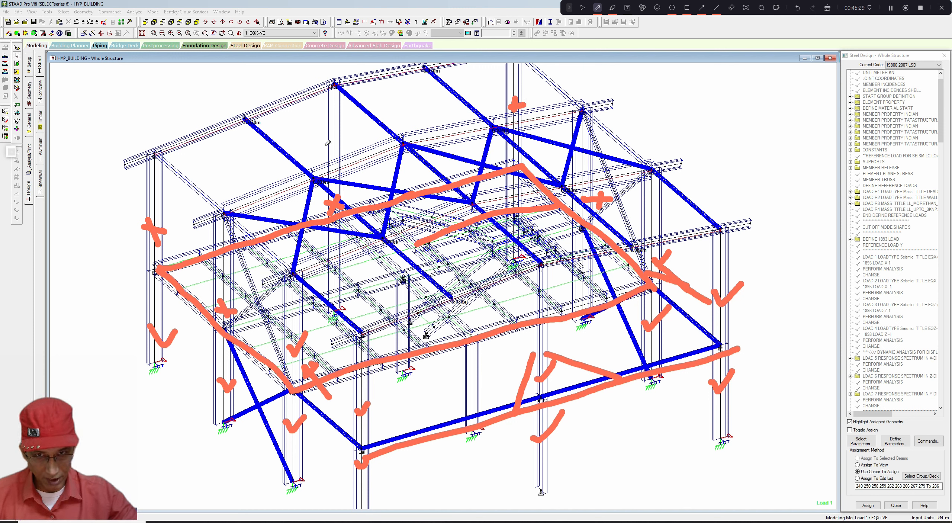
pyautogui.moveTo(322, 142)
pyautogui.mouseDown()
pyautogui.moveTo(350, 144)
pyautogui.moveTo(334, 143)
pyautogui.moveTo(335, 152)
pyautogui.mouseUp()
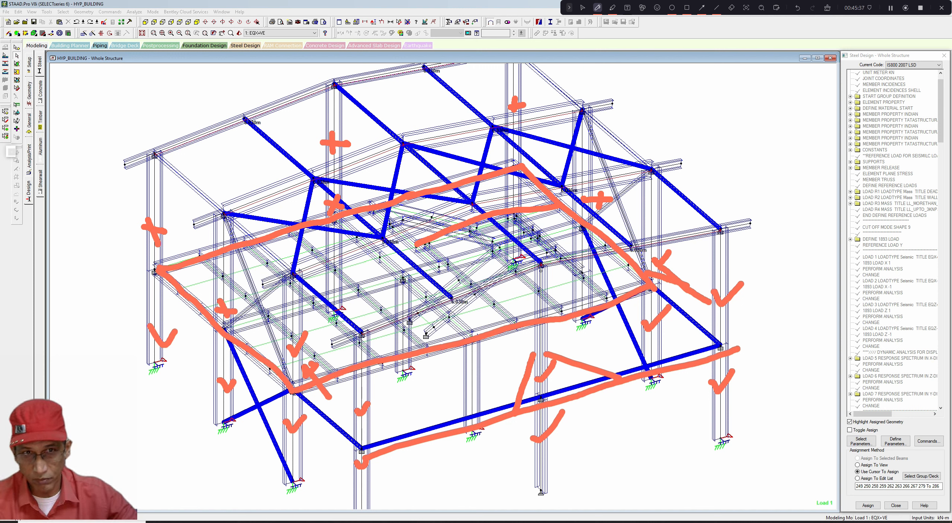
pyautogui.click(597, 8)
pyautogui.click(582, 8)
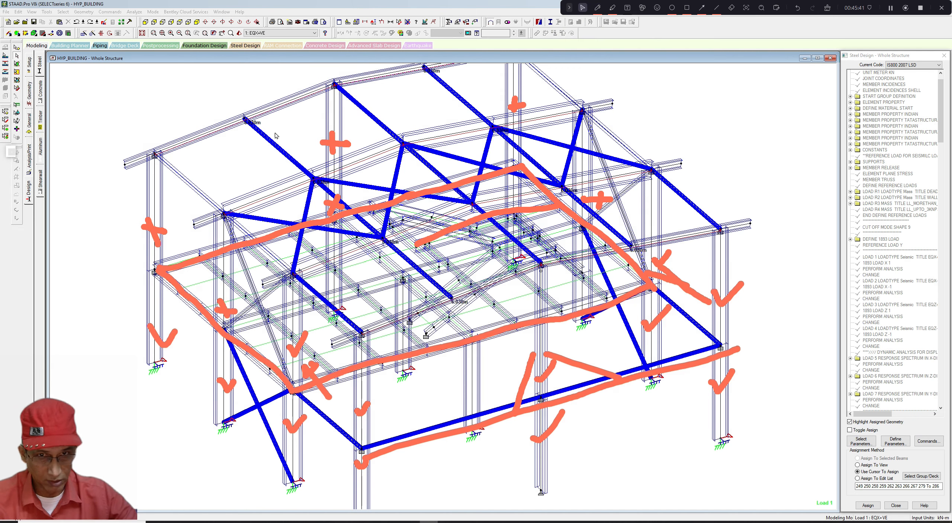
# - Select five upper-storey columns between floor and roof level, declining the auto-save prompt
pyautogui.click(155, 214)
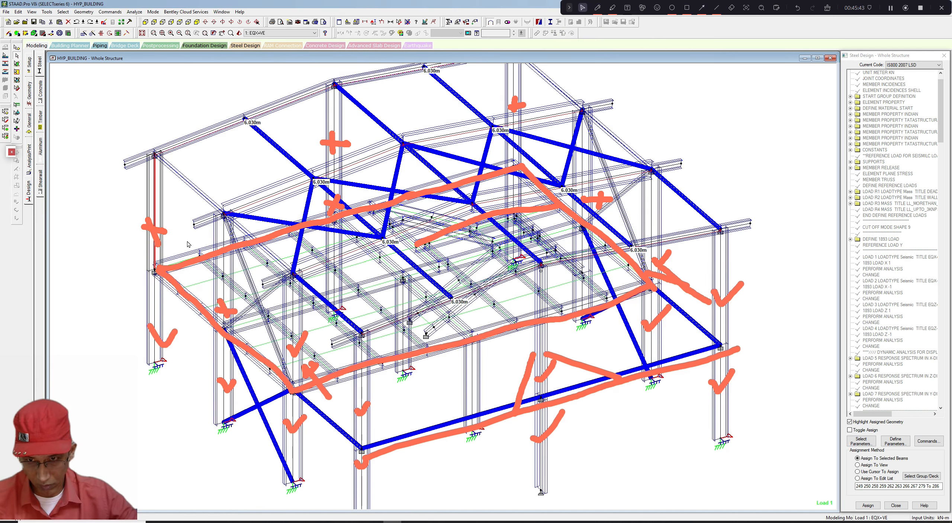
pyautogui.keyDown('ctrl'); pyautogui.click(224, 269); pyautogui.keyUp('ctrl')
pyautogui.keyDown('ctrl'); pyautogui.click(335, 131); pyautogui.keyUp('ctrl')
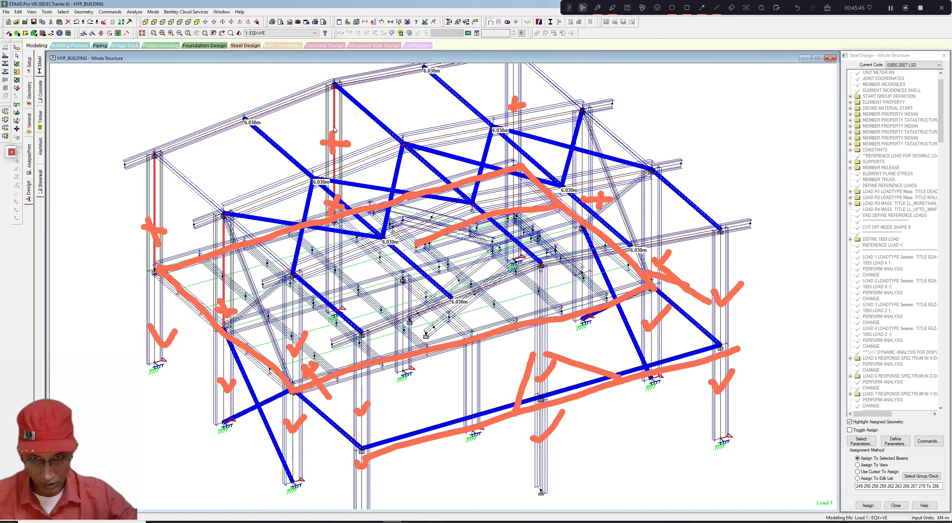
pyautogui.keyDown('ctrl'); pyautogui.click(515, 148); pyautogui.keyUp('ctrl')
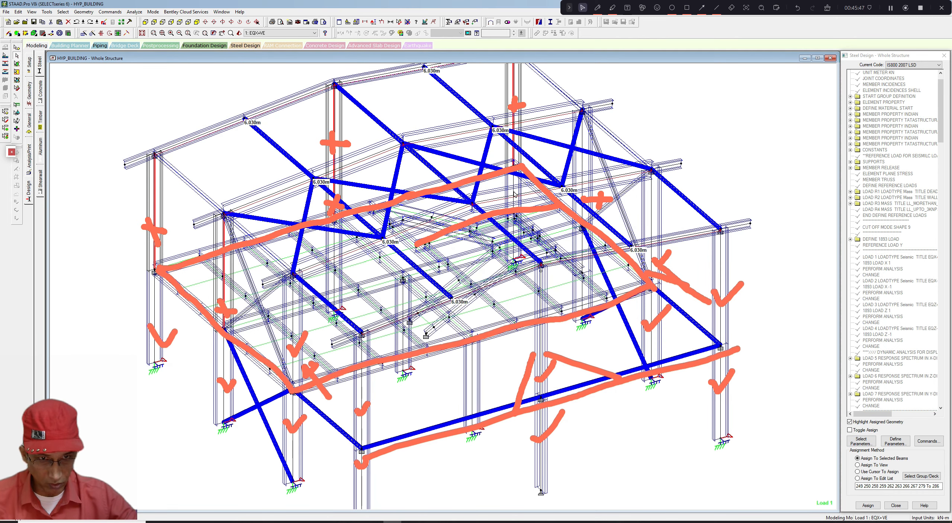
pyautogui.keyDown('ctrl'); pyautogui.click(582, 172); pyautogui.keyUp('ctrl')
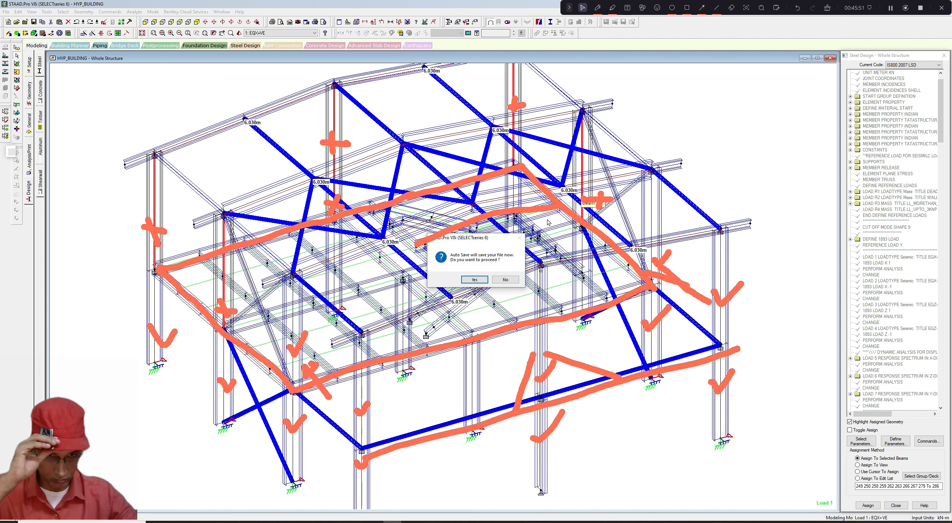
pyautogui.click(504, 280)
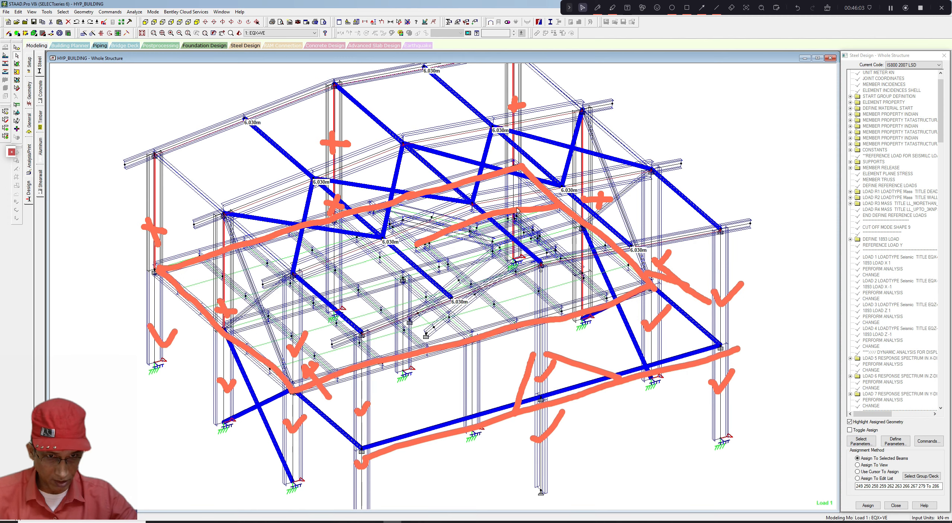
pyautogui.scroll(-1, 542, 244)
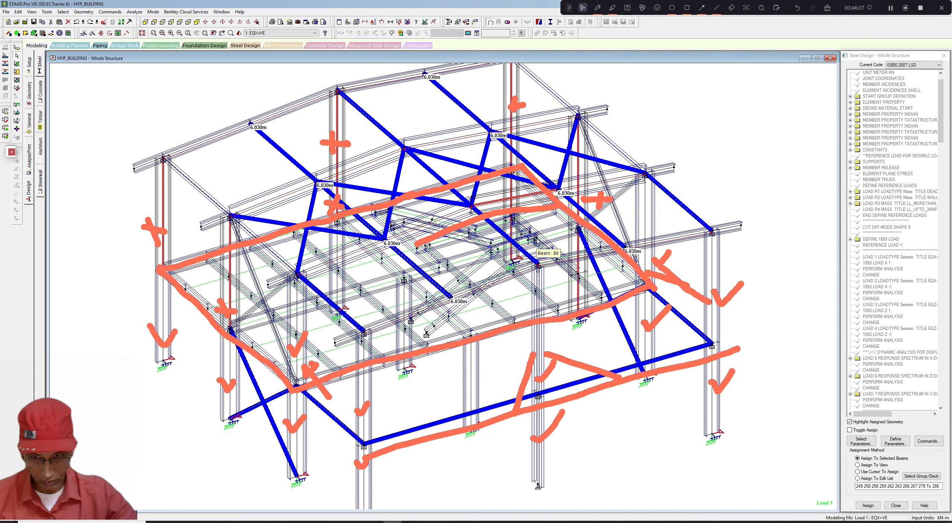
pyautogui.click(63, 12)
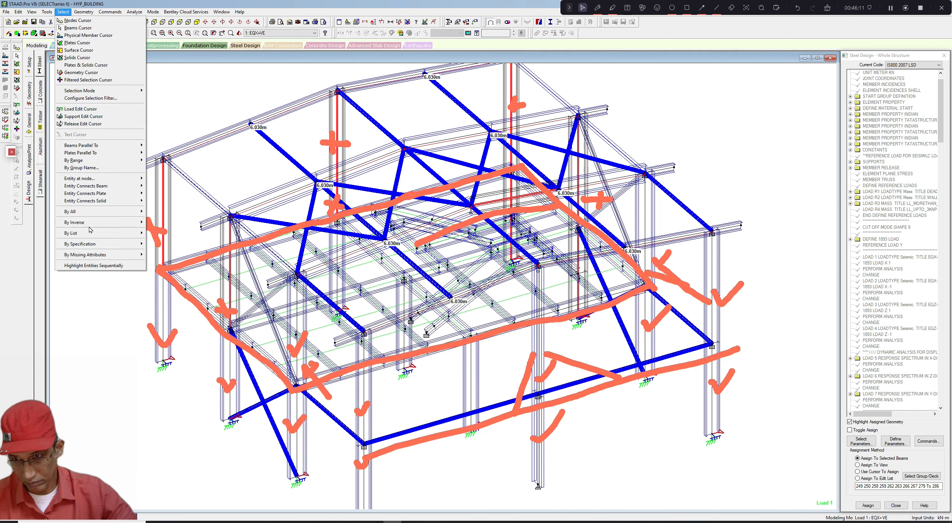
pyautogui.moveTo(93, 223)
pyautogui.click(175, 229)
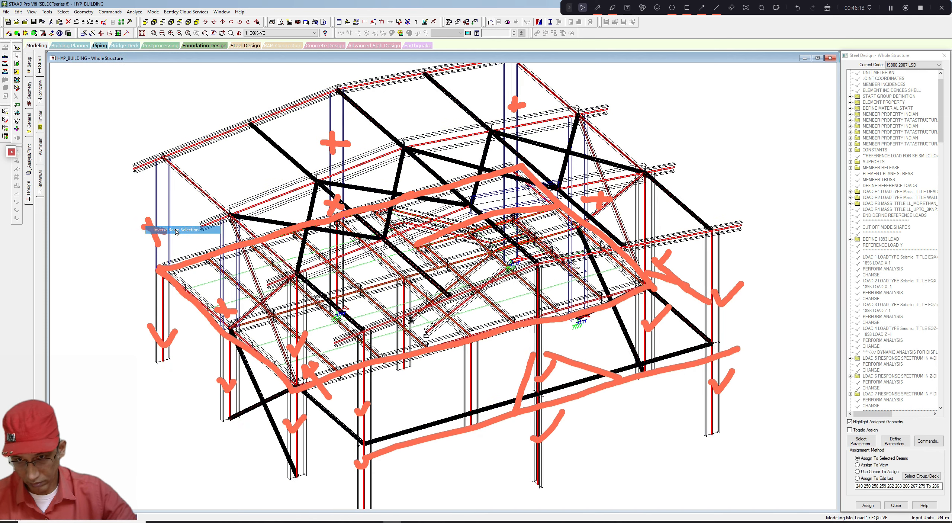
pyautogui.click(31, 11)
pyautogui.press('Escape')
pyautogui.click(135, 86)
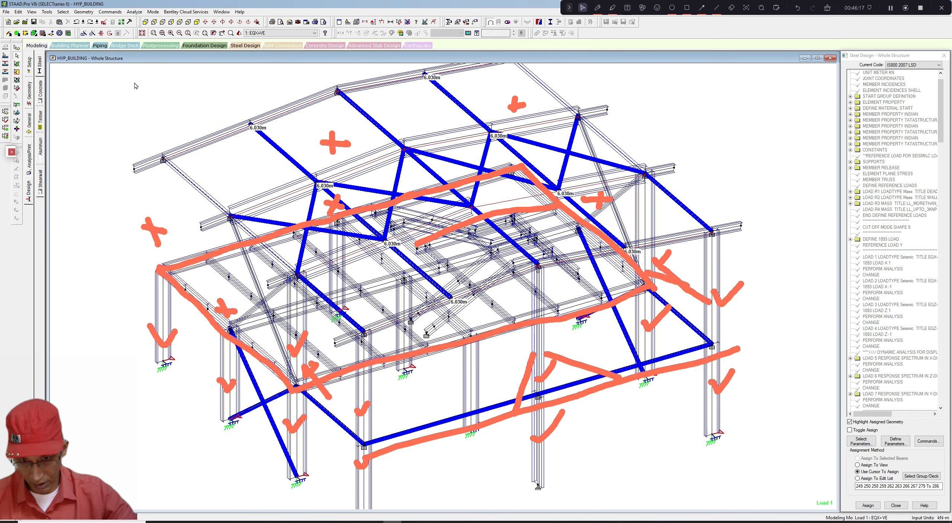
# - Select all members parallel to the Y axis and display only the selected columns
pyautogui.scroll(2, 149, 99)
pyautogui.scroll(-1, 150, 99)
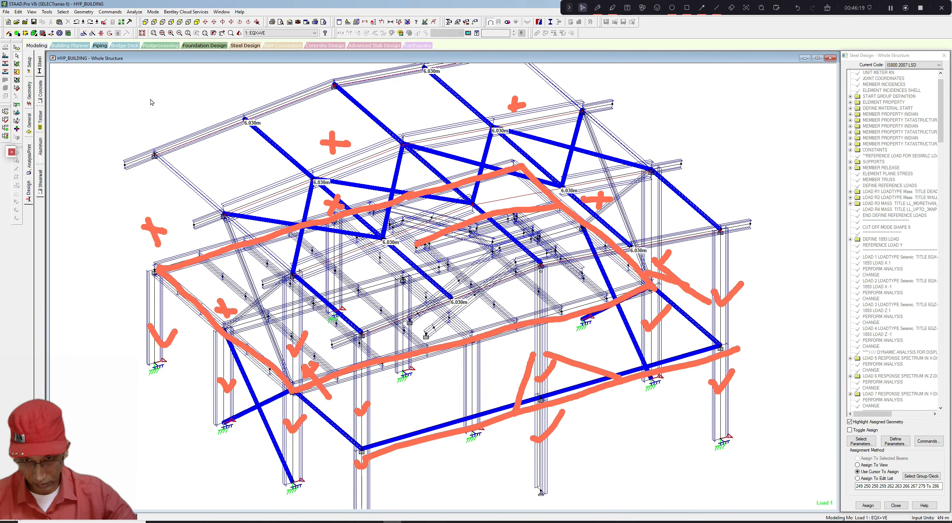
pyautogui.click(63, 12)
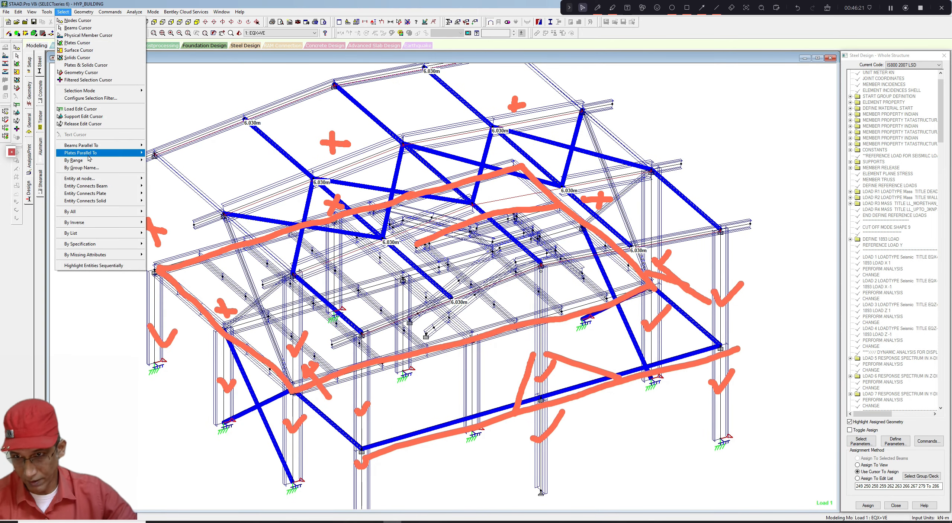
pyautogui.moveTo(93, 148)
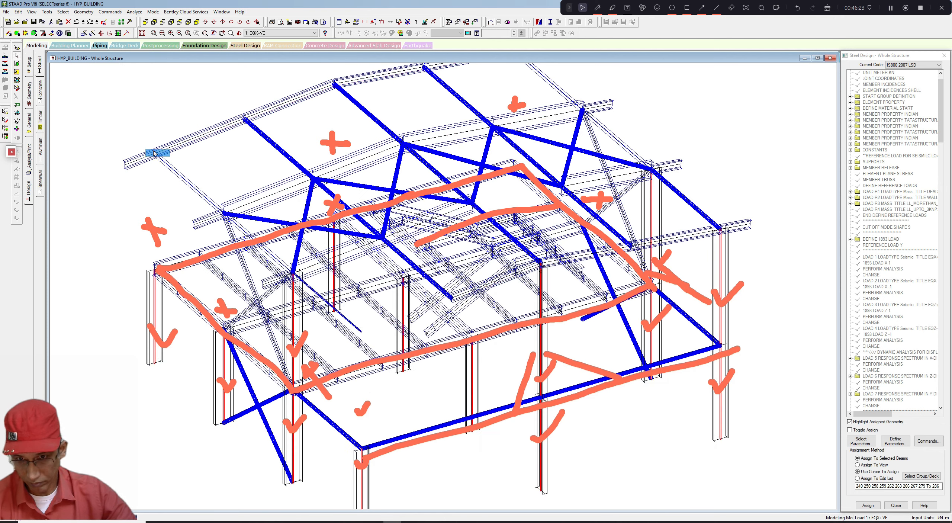
pyautogui.click(156, 153)
pyautogui.click(33, 12)
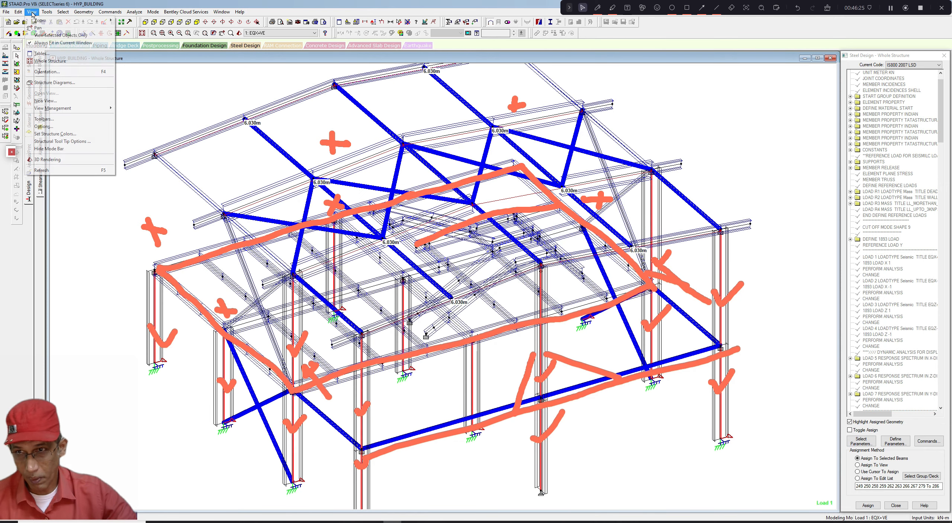
pyautogui.click(36, 36)
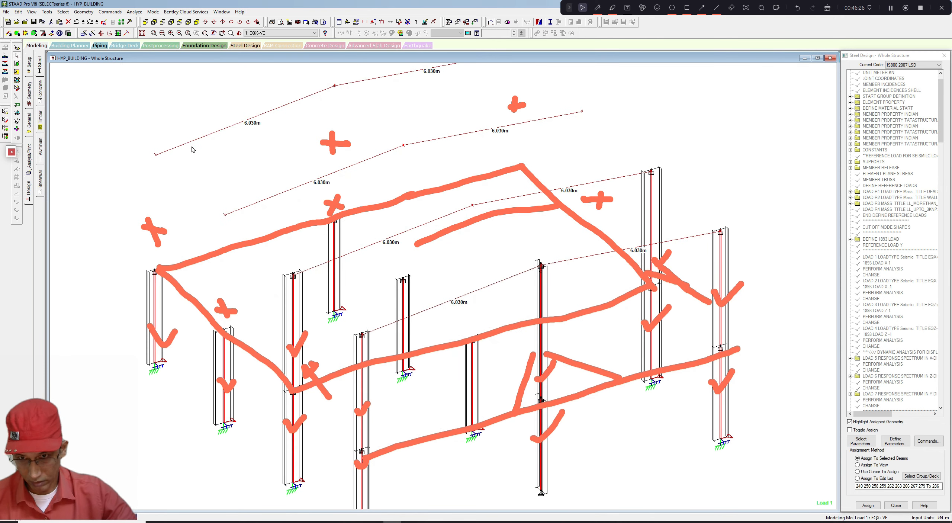
# - Hide the member dimension labels in the columns-only view
pyautogui.click(828, 9)
pyautogui.click(827, 8)
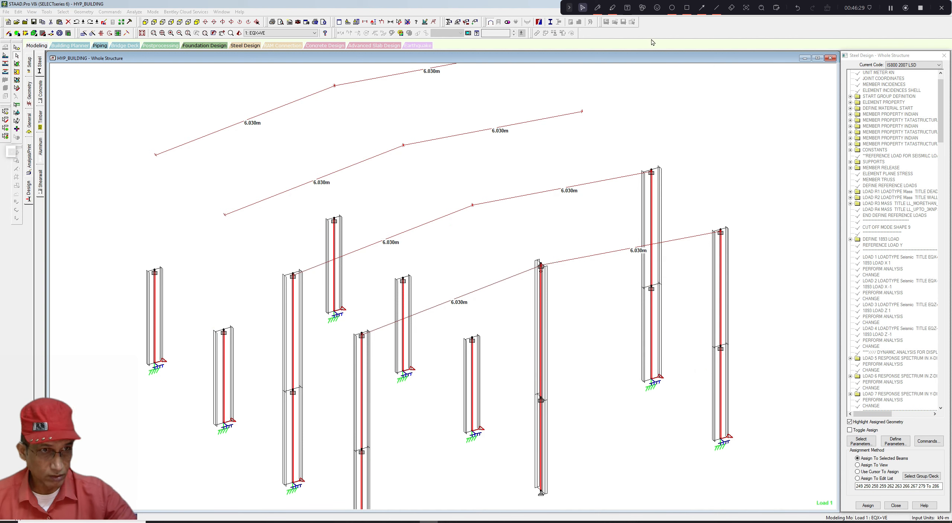
pyautogui.click(408, 23)
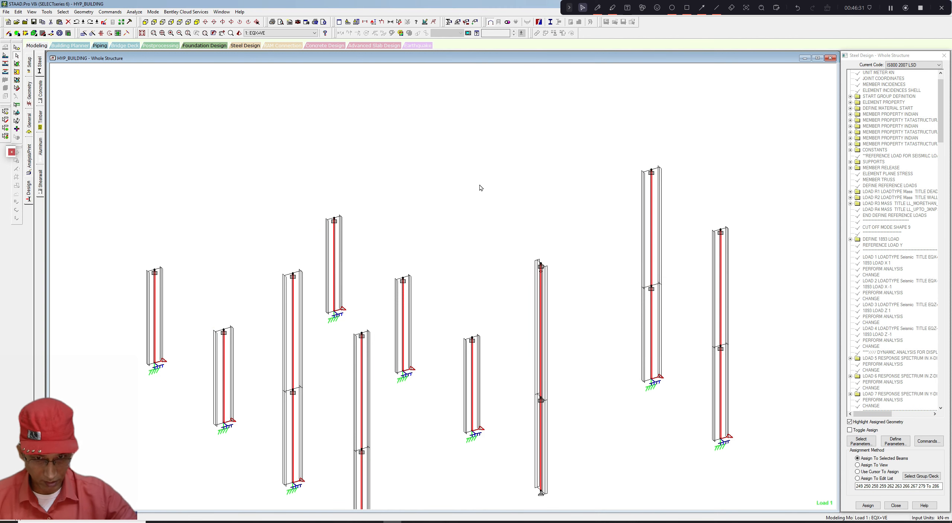
pyautogui.moveTo(479, 185); pyautogui.dragTo(482, 154, button='middle')
pyautogui.scroll(-3, 482, 157)
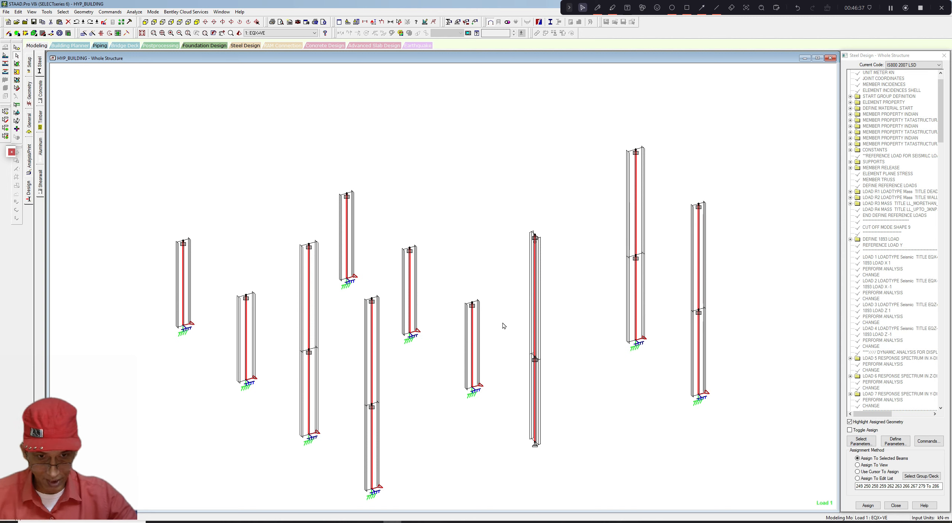
# - Select two columns, invert the beam selection and show only the selected members, then clear the selection
pyautogui.click(473, 337)
pyautogui.keyDown('ctrl'); pyautogui.click(410, 303); pyautogui.keyUp('ctrl')
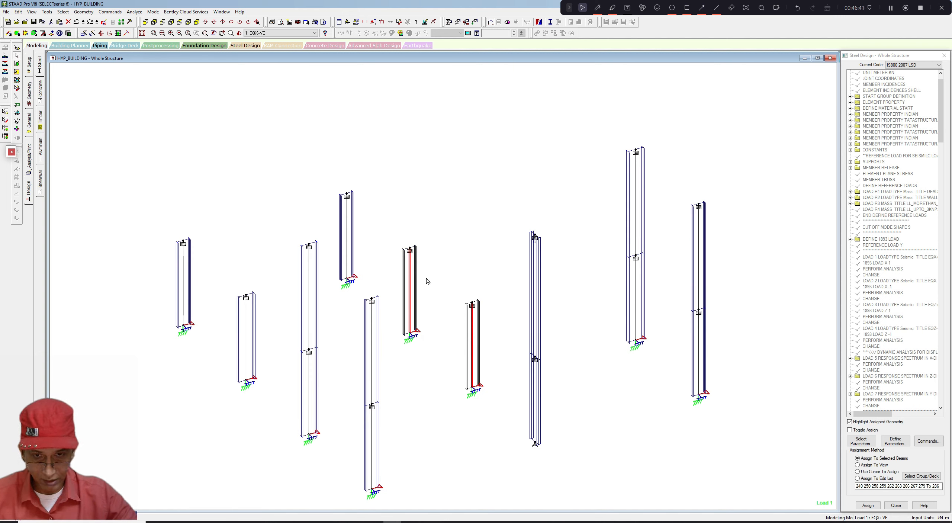
pyautogui.scroll(1, 428, 279)
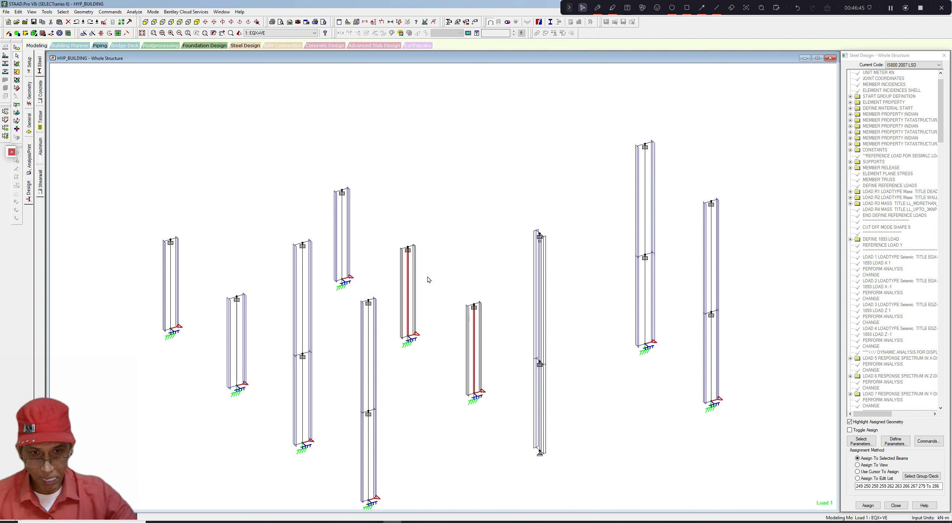
pyautogui.click(63, 12)
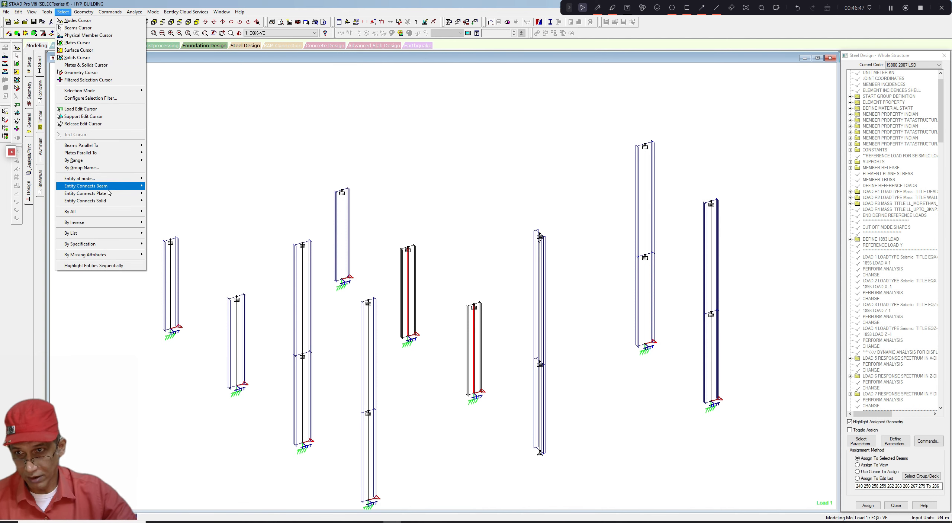
pyautogui.moveTo(103, 224)
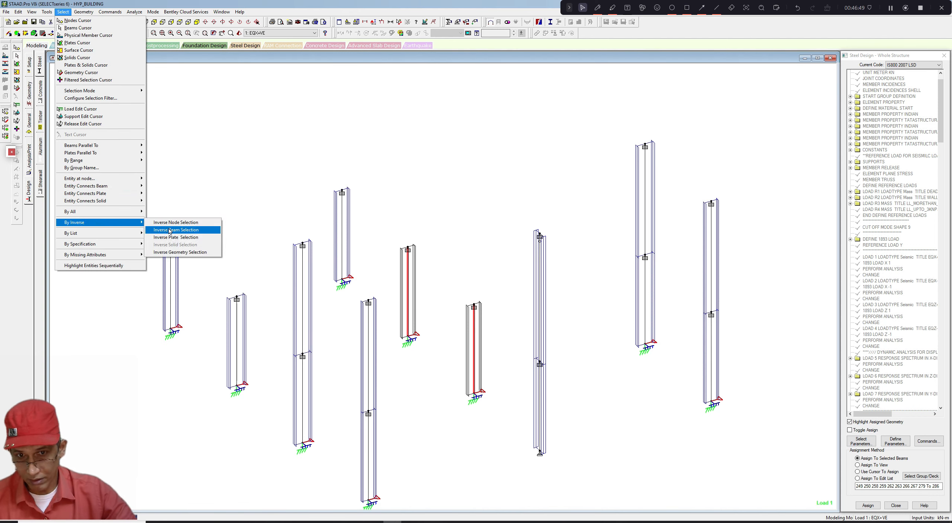
pyautogui.click(169, 230)
pyautogui.click(32, 11)
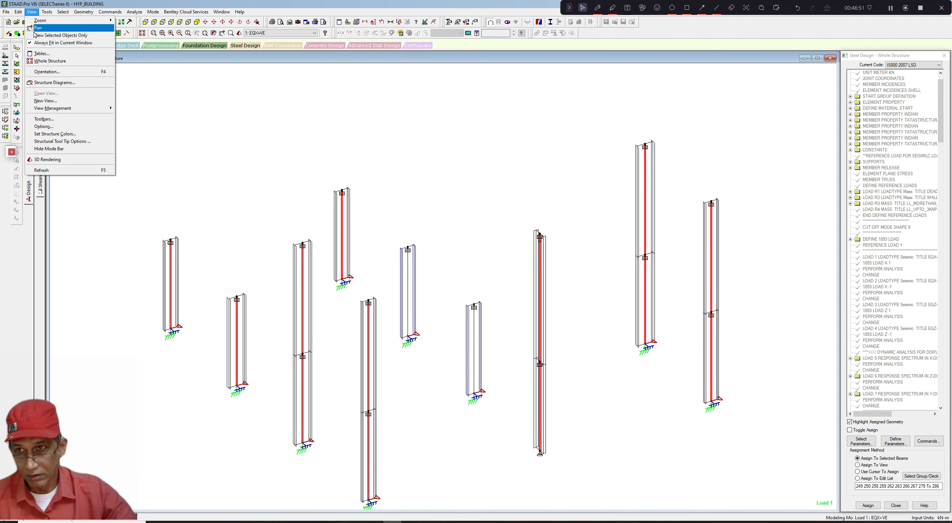
pyautogui.click(35, 34)
pyautogui.click(358, 209)
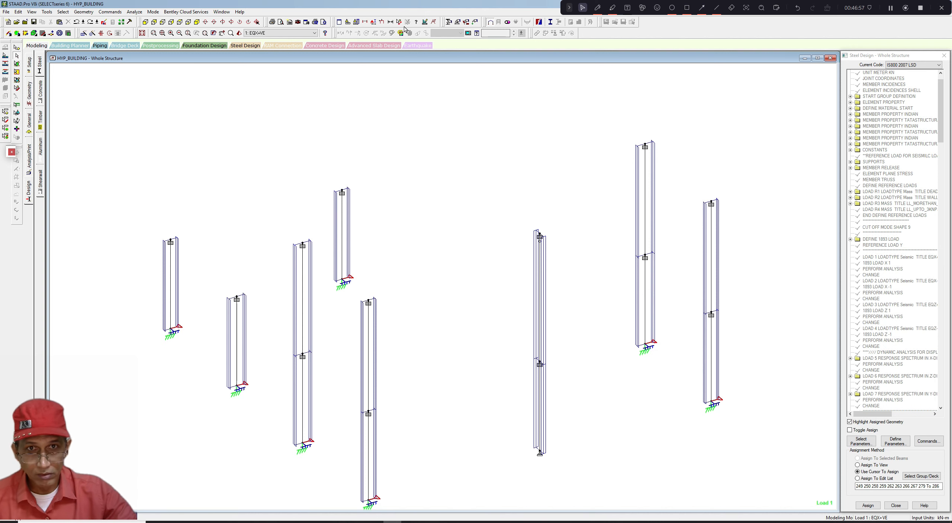
pyautogui.click(597, 7)
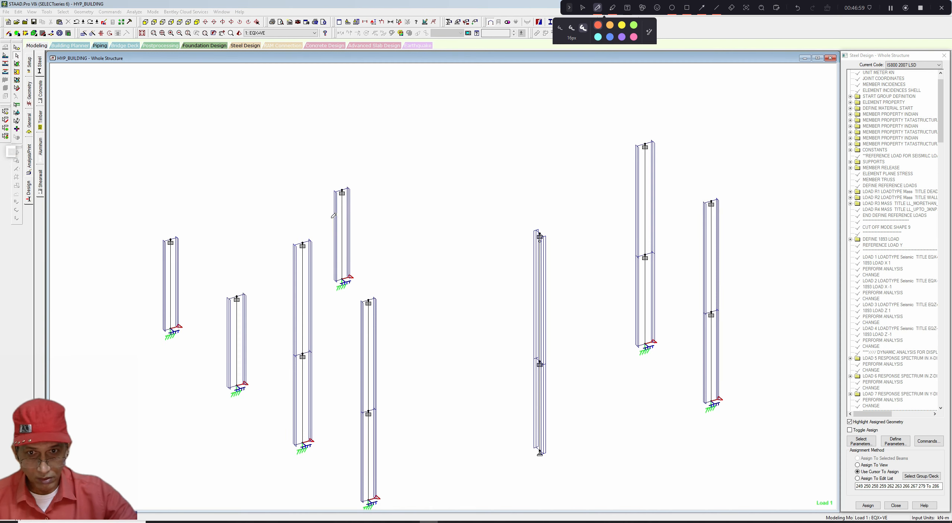
pyautogui.moveTo(314, 200)
pyautogui.mouseDown()
pyautogui.moveTo(329, 213)
pyautogui.moveTo(355, 168)
pyautogui.mouseUp()
pyautogui.moveTo(273, 233); pyautogui.dragTo(429, 183)
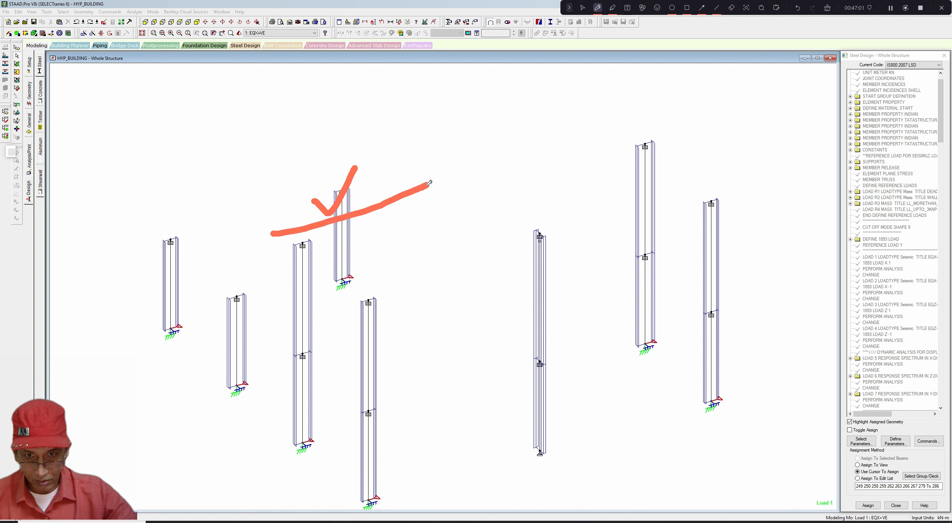
pyautogui.moveTo(293, 226); pyautogui.dragTo(341, 239)
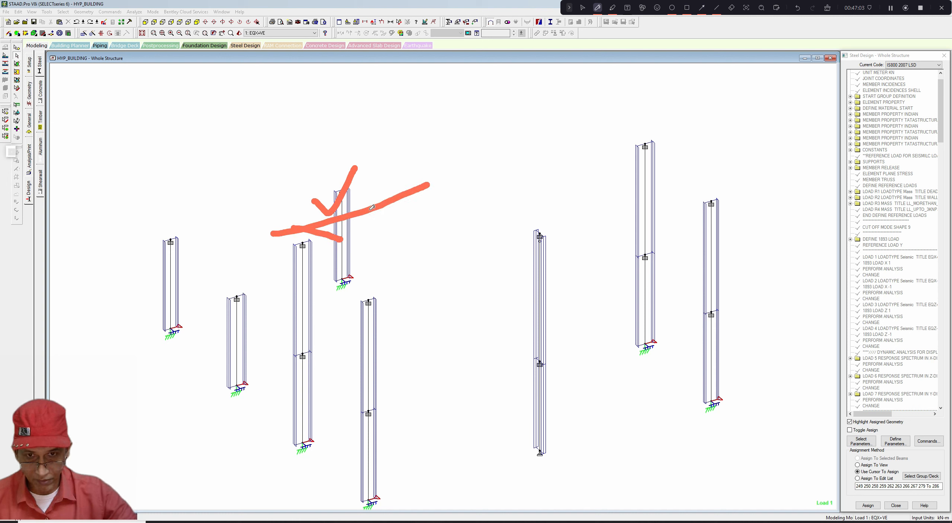
pyautogui.moveTo(372, 207); pyautogui.dragTo(353, 237)
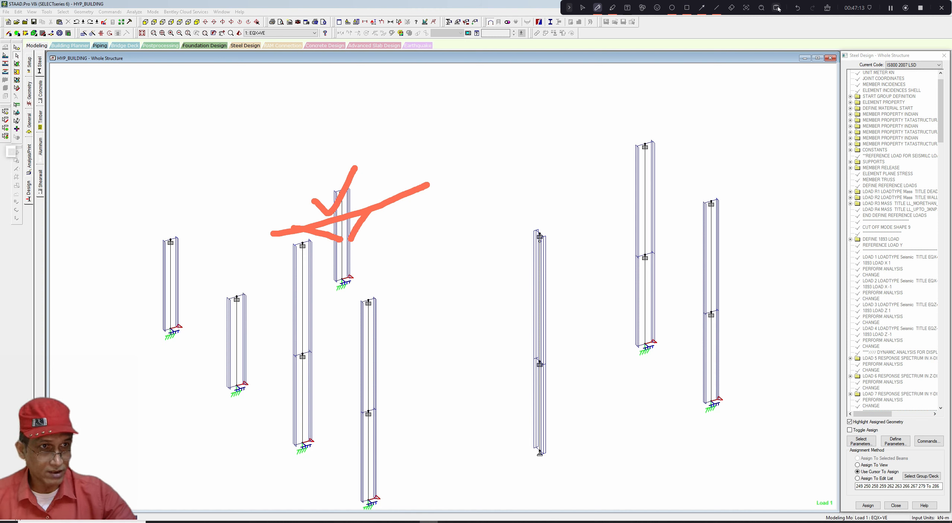
pyautogui.click(827, 8)
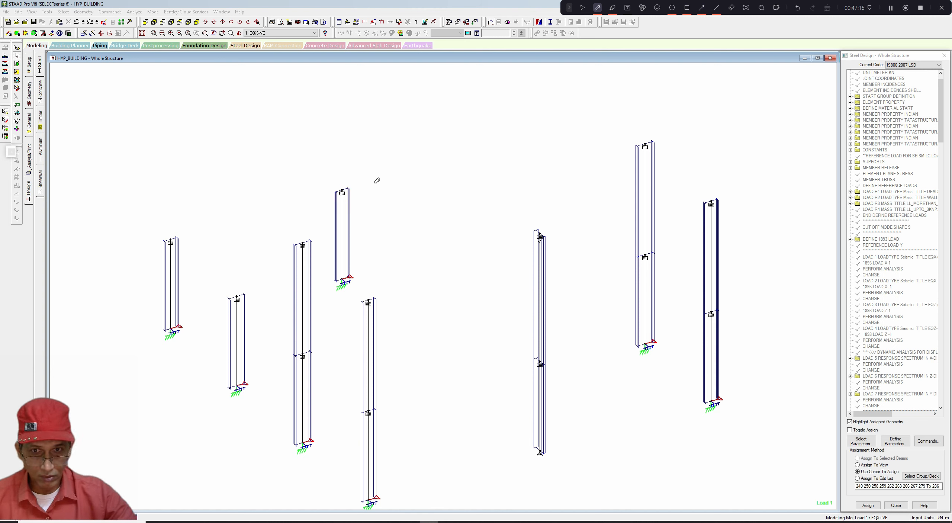
pyautogui.click(583, 8)
# - Select one more column, invert the beam selection and keep only the selected columns in view
pyautogui.click(342, 230)
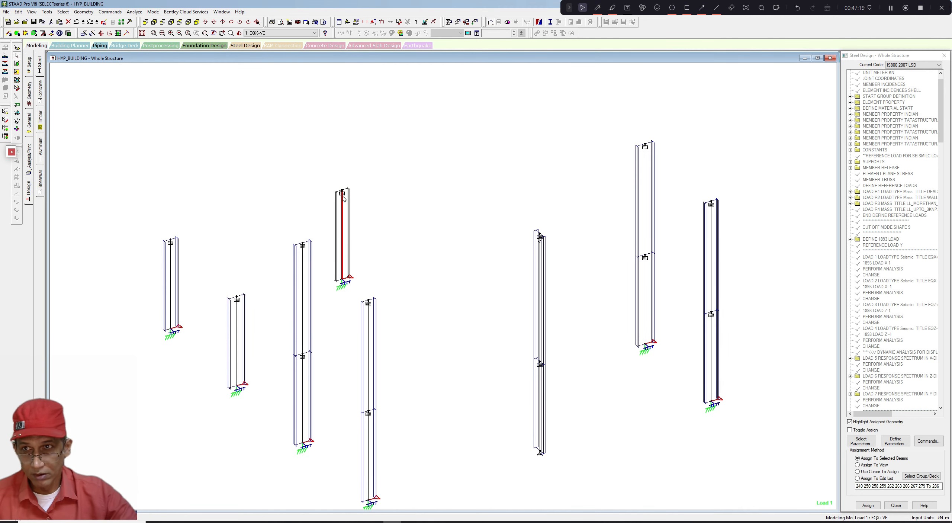
pyautogui.click(62, 11)
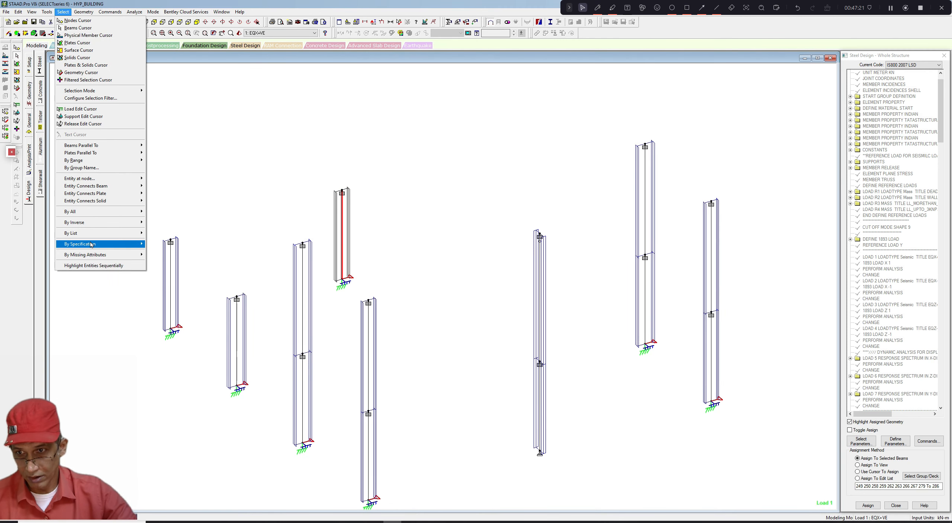
pyautogui.moveTo(126, 222)
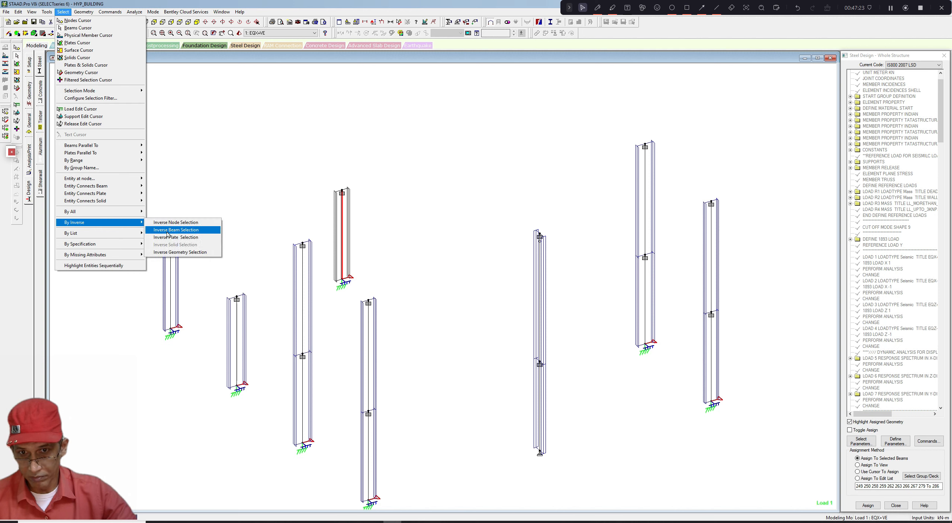
pyautogui.click(167, 230)
pyautogui.click(32, 12)
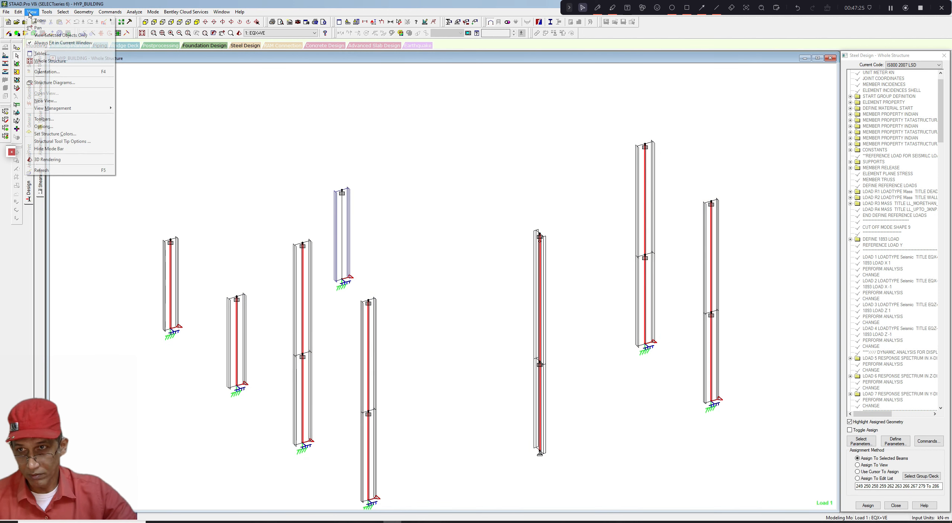
pyautogui.click(51, 62)
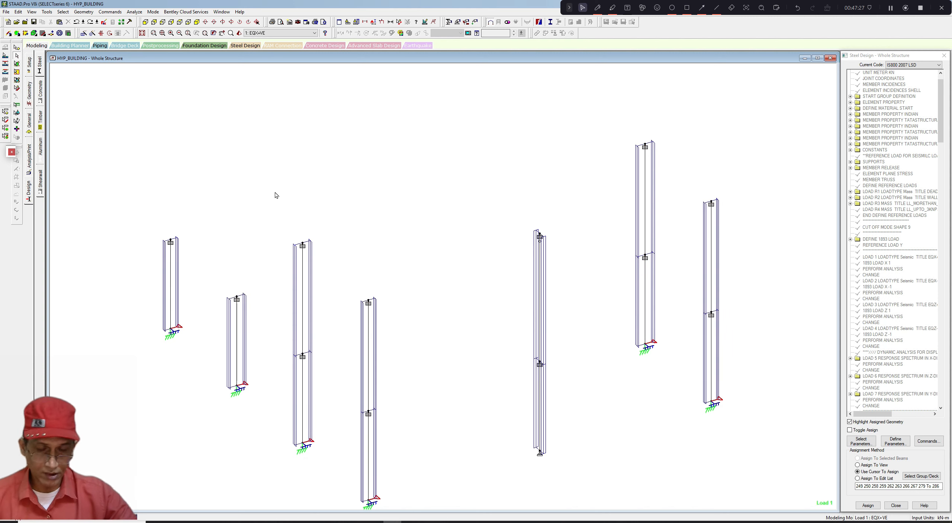
pyautogui.scroll(-2, 276, 196)
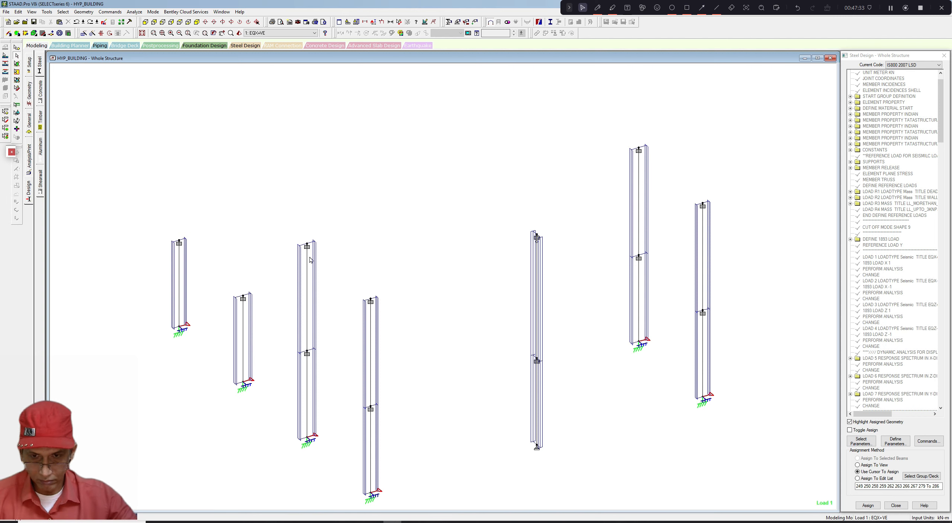
pyautogui.moveTo(313, 259); pyautogui.dragTo(313, 257, button='middle')
# - With Toggle Assign enabled, toggle the LX 3.125 parameter on the selected columns and confirm
pyautogui.moveTo(940, 111); pyautogui.dragTo(938, 416)
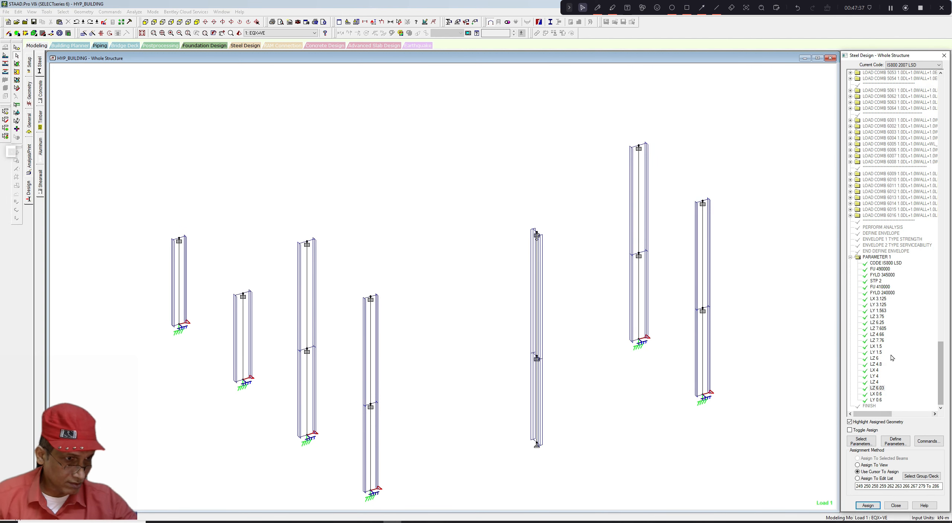
pyautogui.click(879, 299)
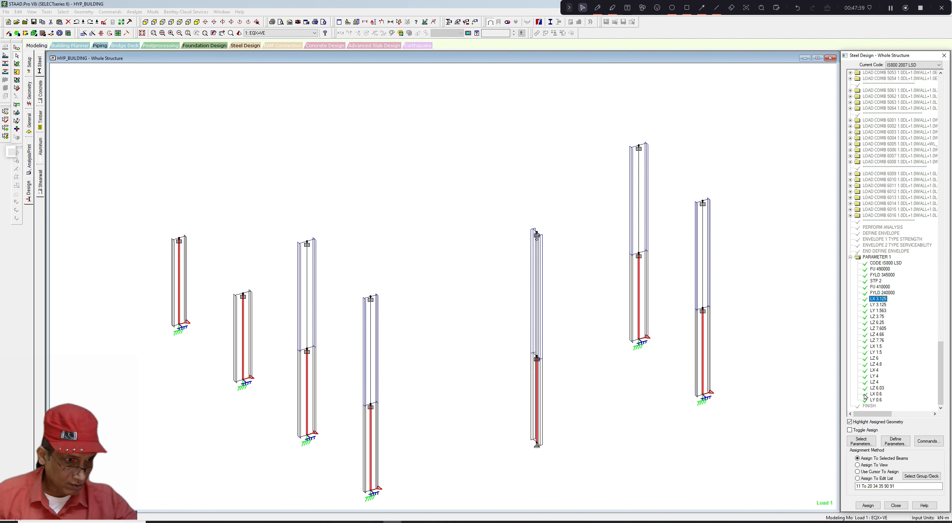
pyautogui.click(850, 431)
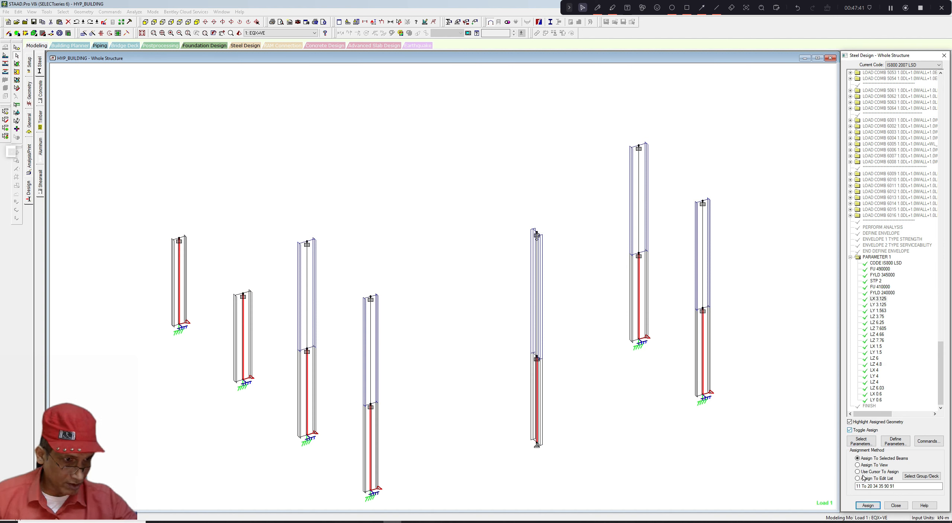
pyautogui.click(868, 506)
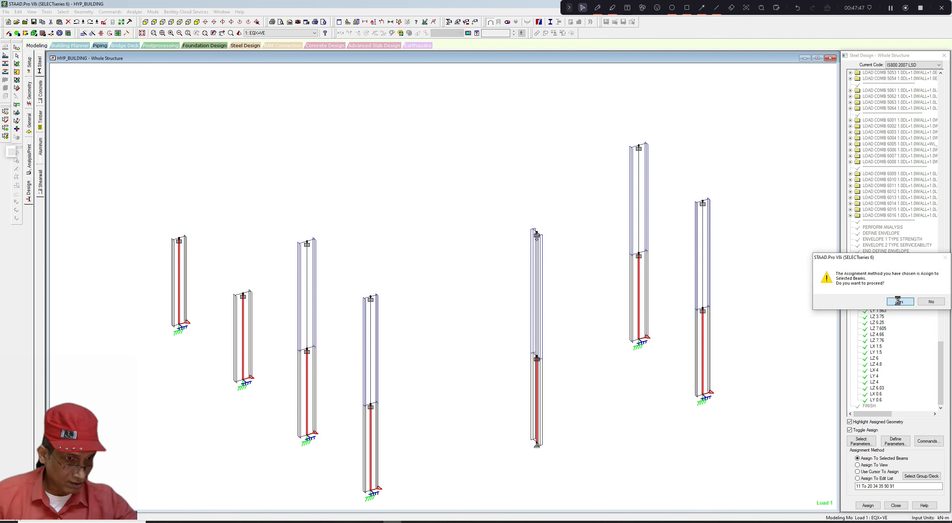
pyautogui.click(899, 302)
# - Toggle the LY 3.125 parameter on the selected columns and confirm
pyautogui.click(879, 304)
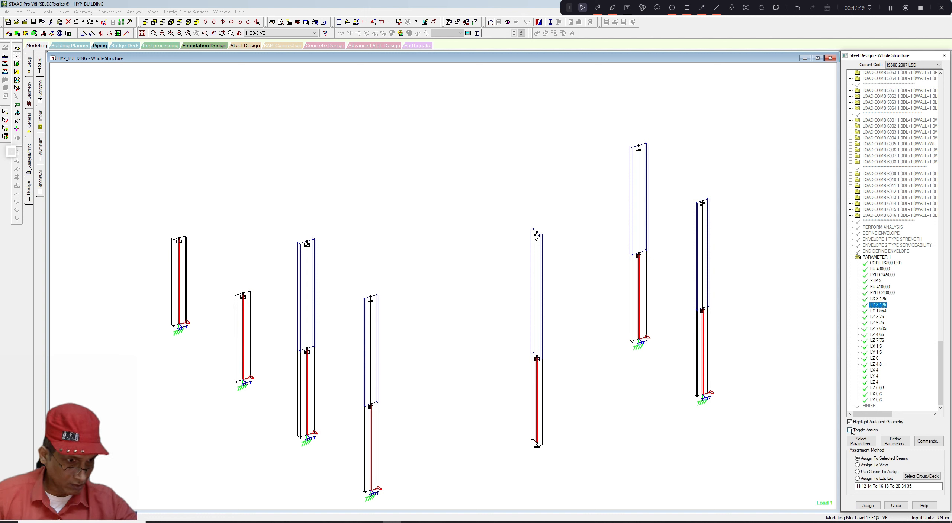
pyautogui.click(868, 505)
pyautogui.click(900, 301)
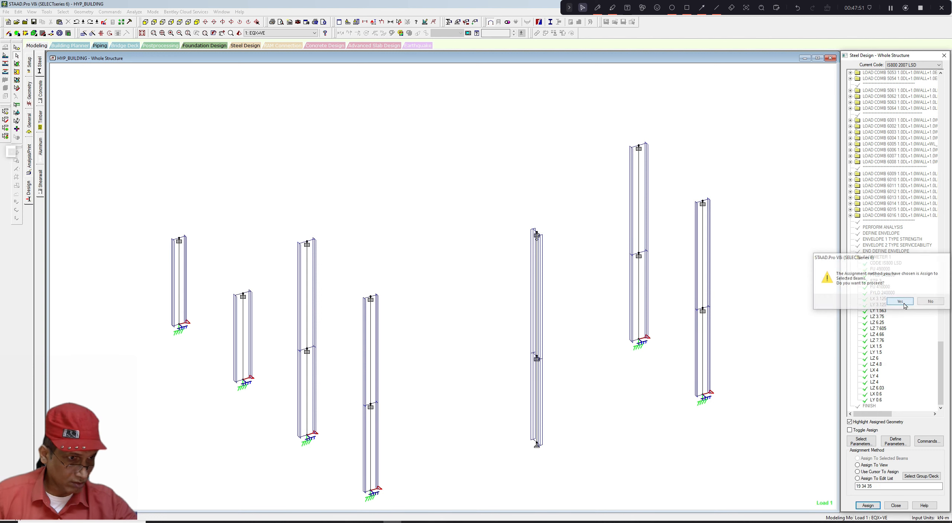
# - Confirm the pending assignment and step through the LY, LZ and LX parameters in the list to review which members each applies to
pyautogui.click(878, 311)
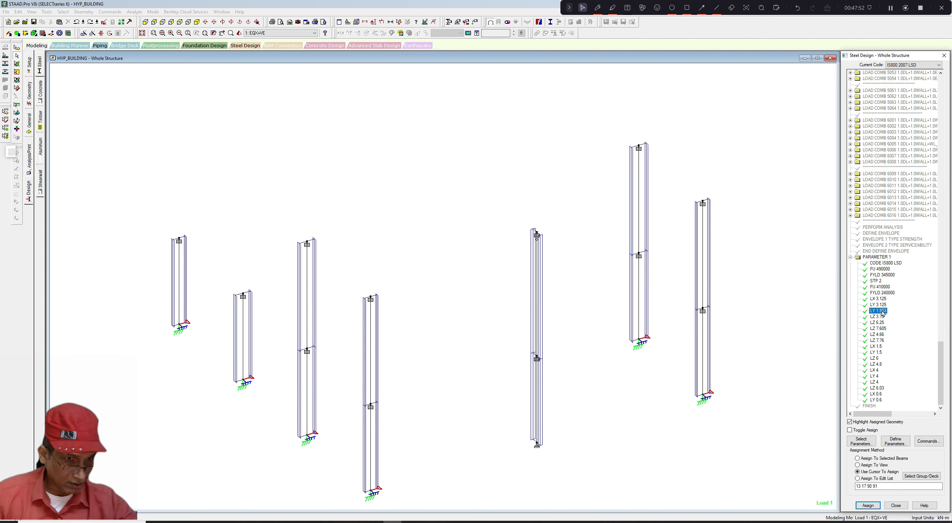
pyautogui.click(880, 317)
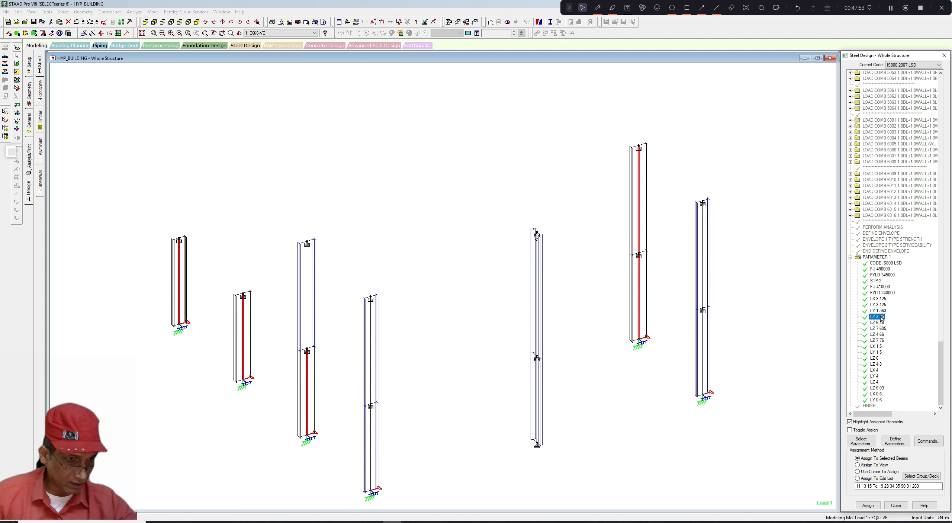
pyautogui.click(878, 323)
pyautogui.click(879, 328)
pyautogui.click(879, 334)
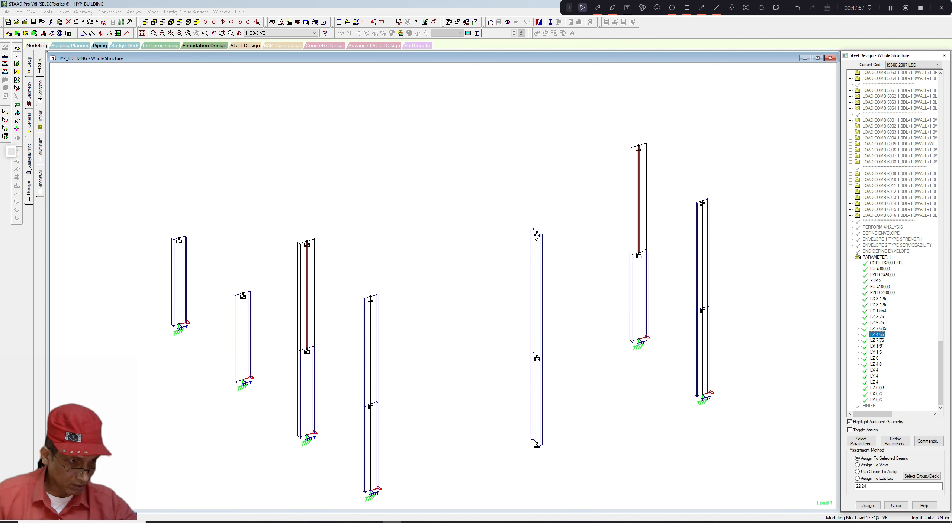
pyautogui.click(877, 340)
pyautogui.click(876, 347)
pyautogui.click(877, 352)
pyautogui.click(874, 358)
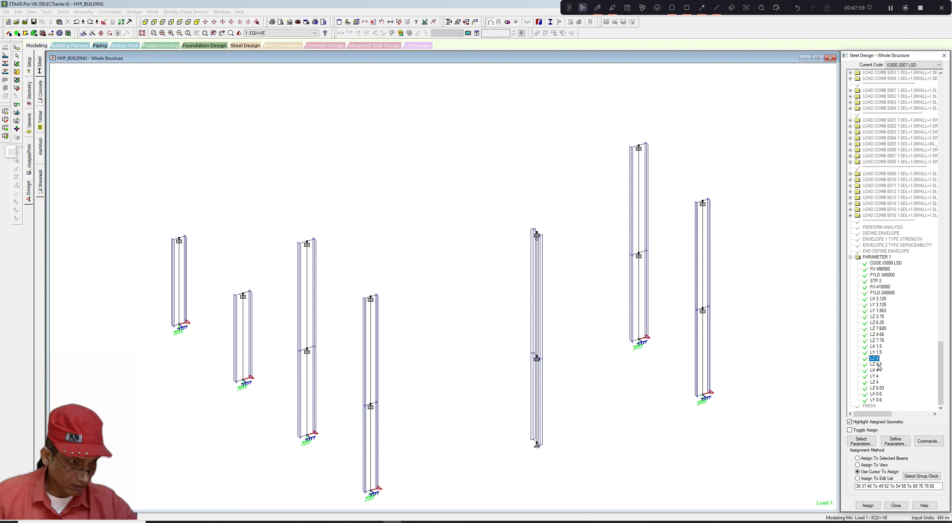
pyautogui.click(876, 364)
pyautogui.click(875, 370)
pyautogui.click(876, 376)
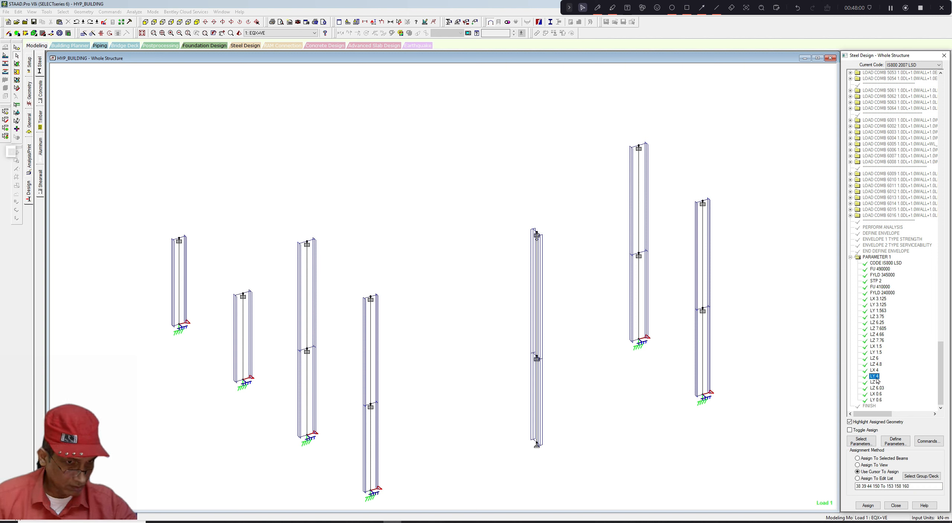
pyautogui.click(815, 363)
pyautogui.scroll(-6, 809, 361)
pyautogui.scroll(2, 803, 363)
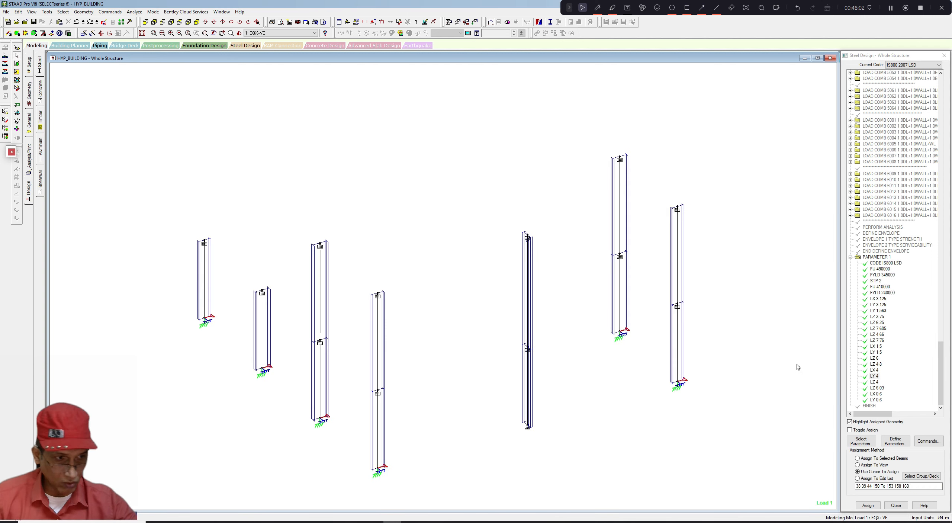
# - Check the LY 1.563 assignment, clear the selection and window-select all the displayed columns
pyautogui.click(885, 304)
pyautogui.click(882, 299)
pyautogui.click(881, 304)
pyautogui.click(879, 311)
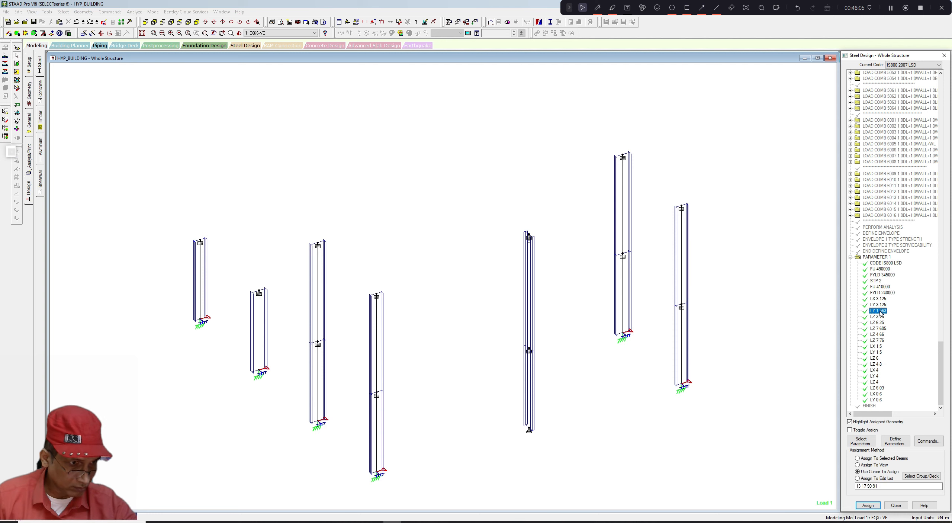
pyautogui.click(786, 350)
pyautogui.scroll(-1, 791, 361)
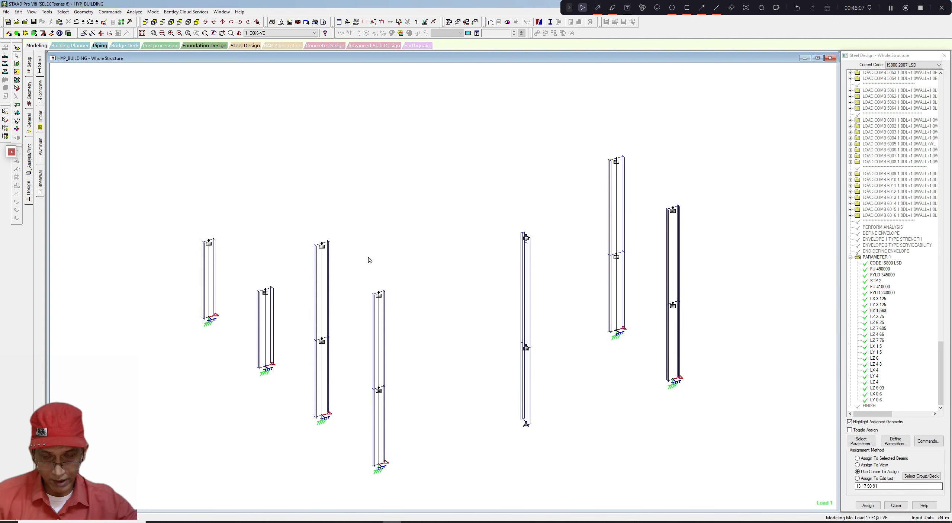
pyautogui.moveTo(143, 100); pyautogui.dragTo(743, 496)
pyautogui.scroll(1, 587, 413)
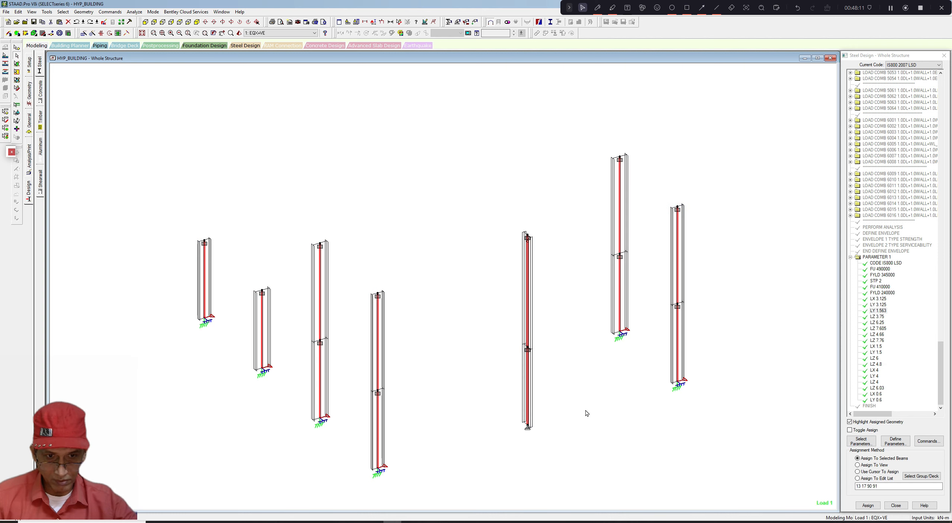
# - Define an LX parameter of 1.5 m and assign it to the selected columns
pyautogui.click(895, 441)
pyautogui.scroll(-3, 413, 280)
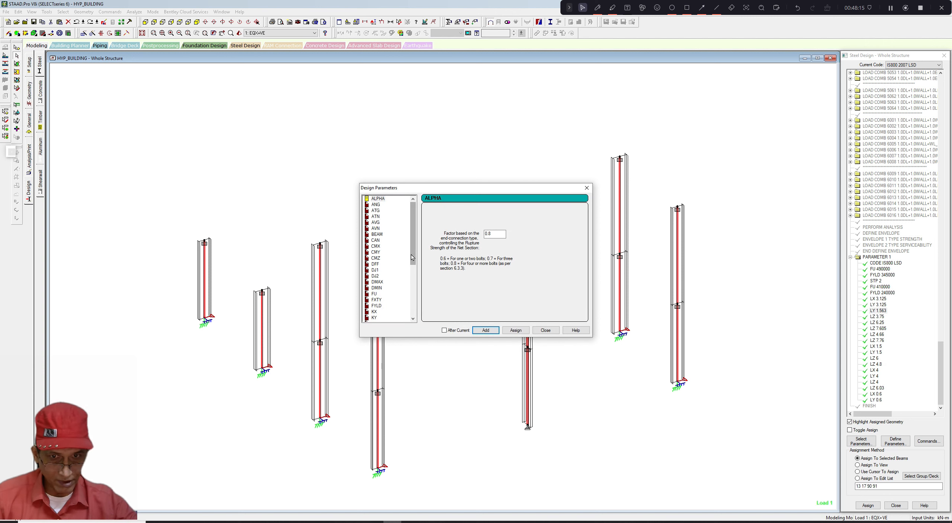
pyautogui.click(374, 294)
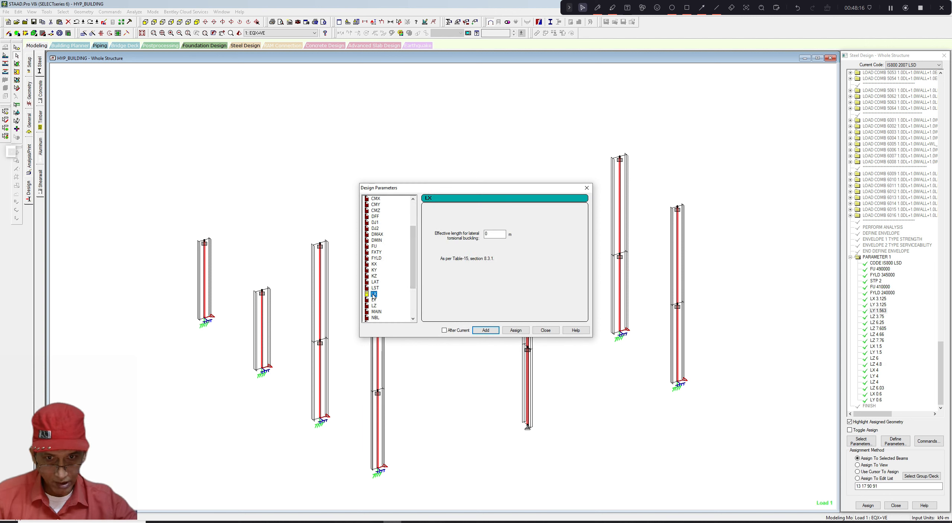
pyautogui.doubleClick(494, 234)
pyautogui.write('1.5')
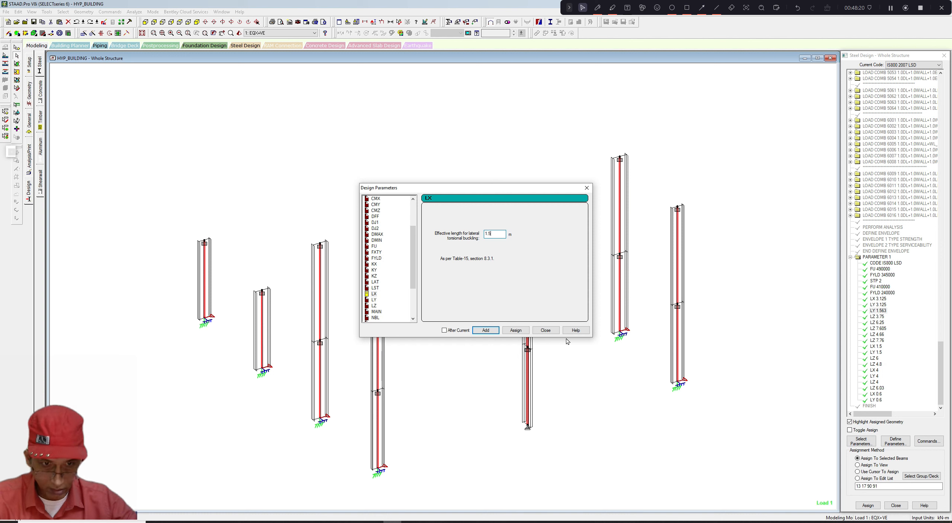
pyautogui.click(520, 331)
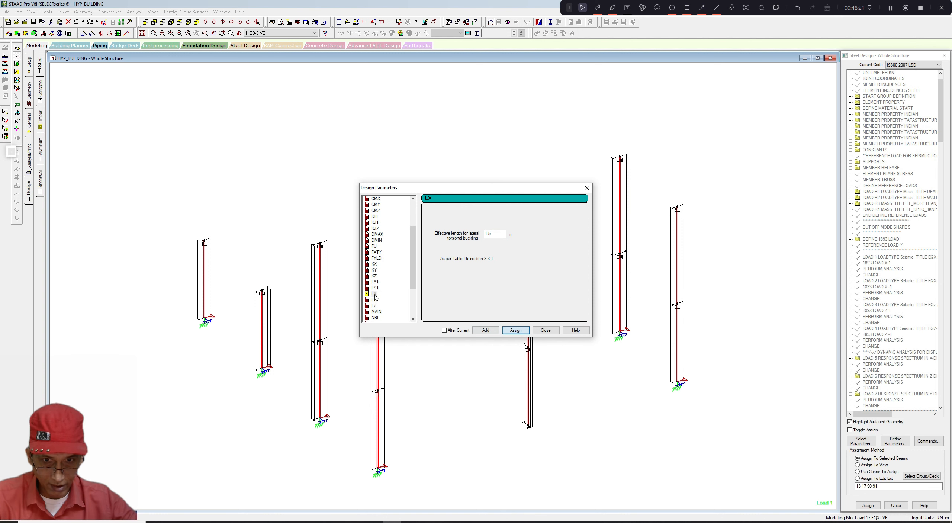
# - Define an LY parameter of 1.5 m, assign it to the selected columns and close the parameters dialog
pyautogui.moveTo(493, 234); pyautogui.dragTo(473, 237)
pyautogui.write('1.5')
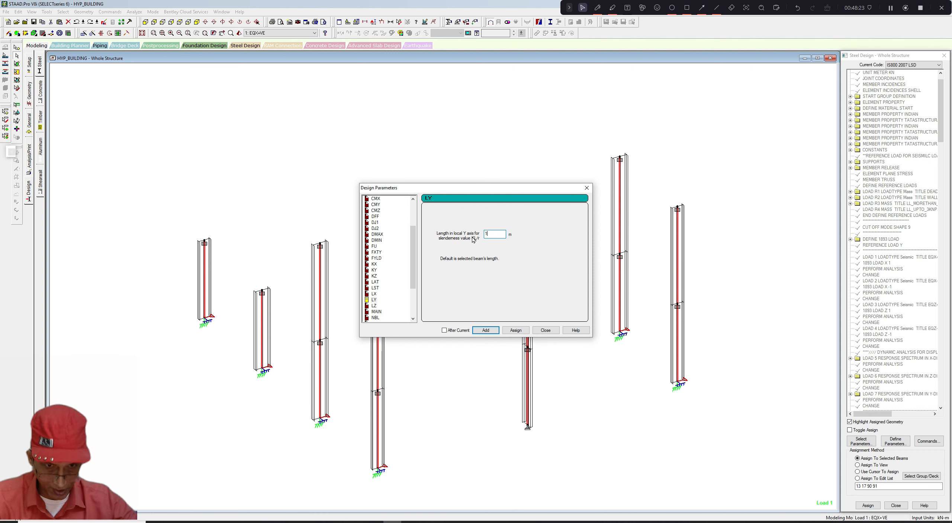
pyautogui.click(515, 331)
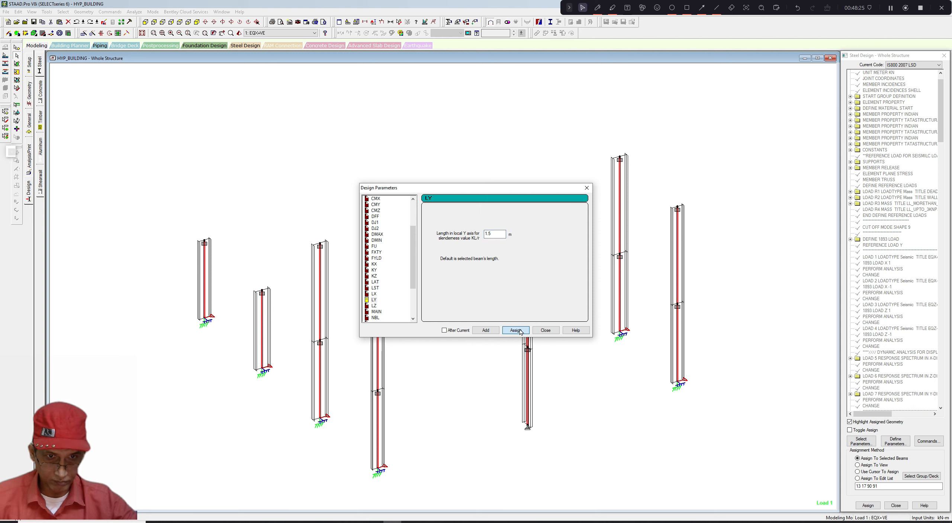
pyautogui.click(545, 330)
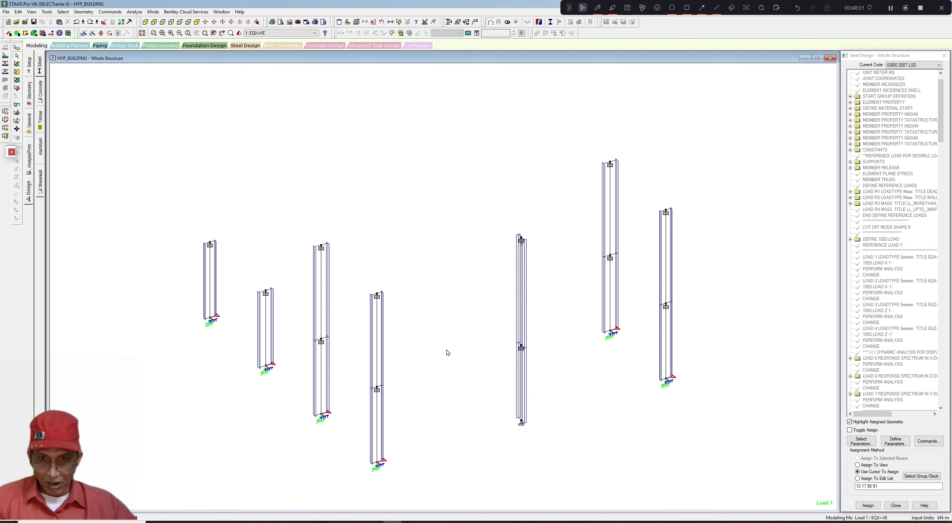
# - Return the view to the whole structure
pyautogui.moveTo(446, 349); pyautogui.dragTo(450, 350, button='middle')
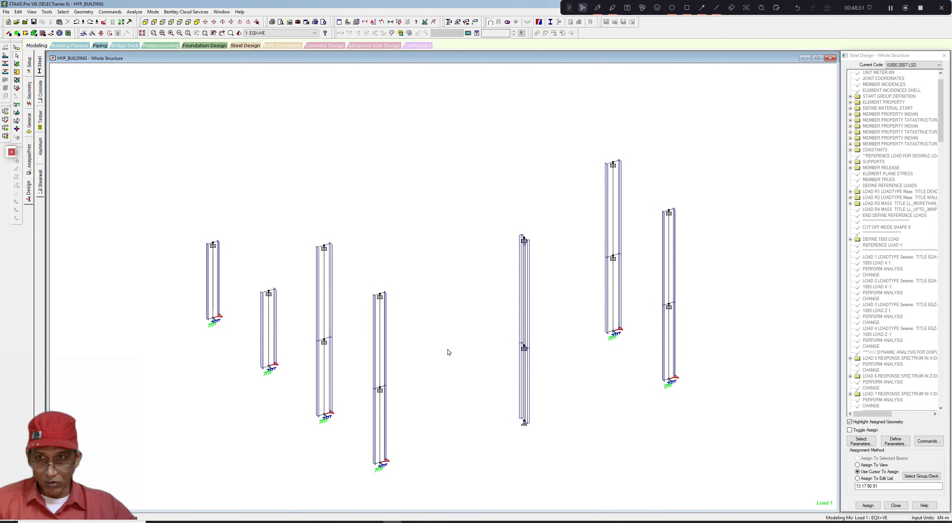
pyautogui.click(61, 12)
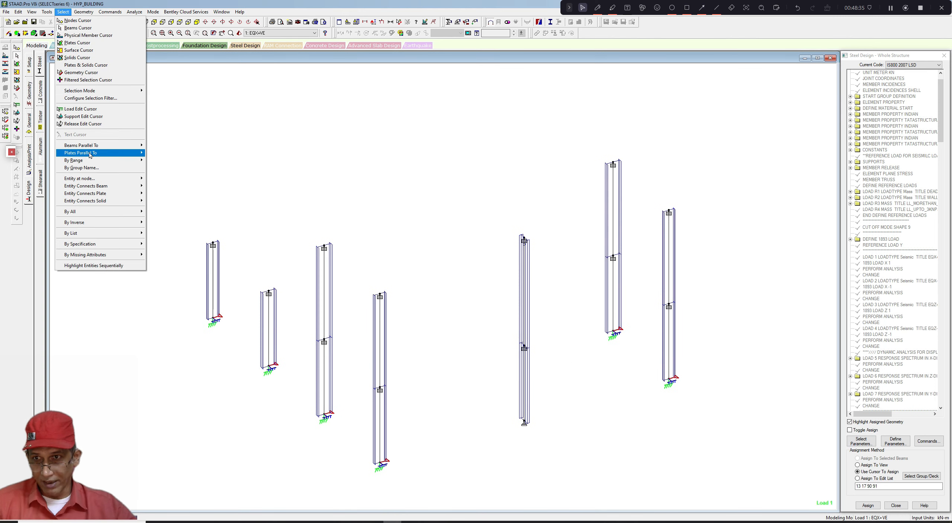
pyautogui.moveTo(93, 146)
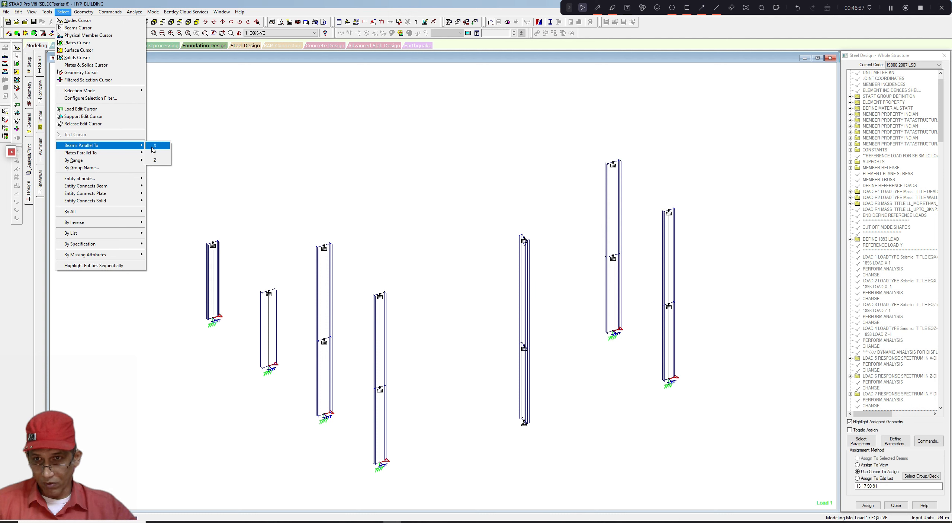
pyautogui.moveTo(33, 13)
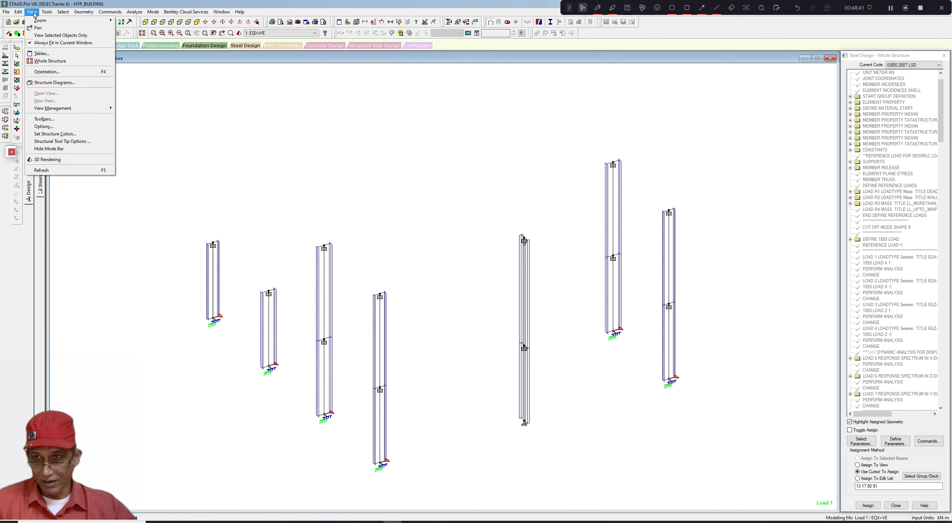
pyautogui.click(45, 62)
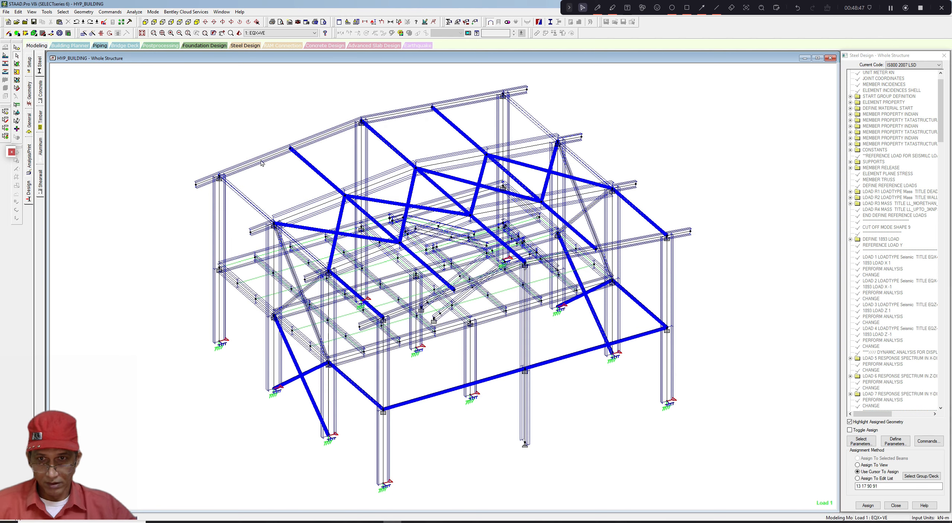
# - Select the sloped rafter members along each roof line of the structure
pyautogui.click(261, 160)
pyautogui.keyDown('ctrl'); pyautogui.click(321, 147); pyautogui.keyUp('ctrl')
pyautogui.keyDown('ctrl'); pyautogui.click(395, 120); pyautogui.keyUp('ctrl')
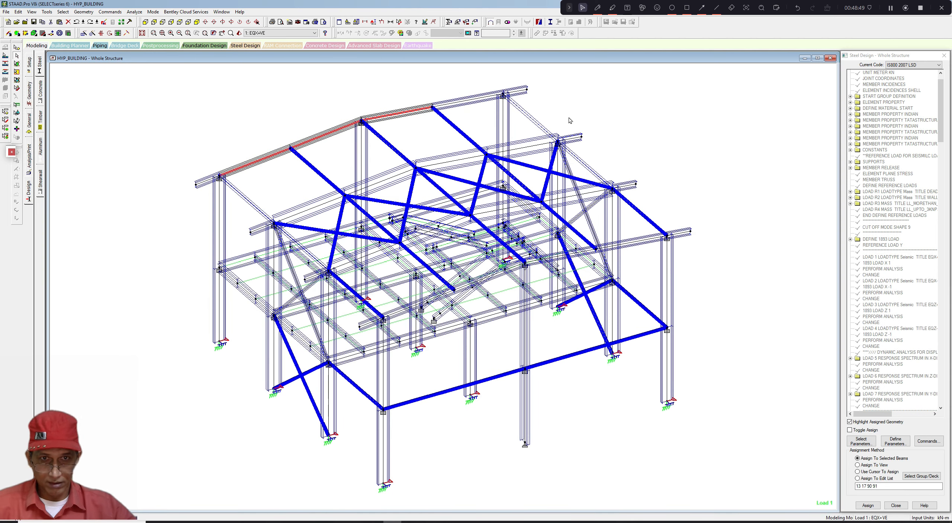
pyautogui.keyDown('ctrl'); pyautogui.click(537, 147); pyautogui.keyUp('ctrl')
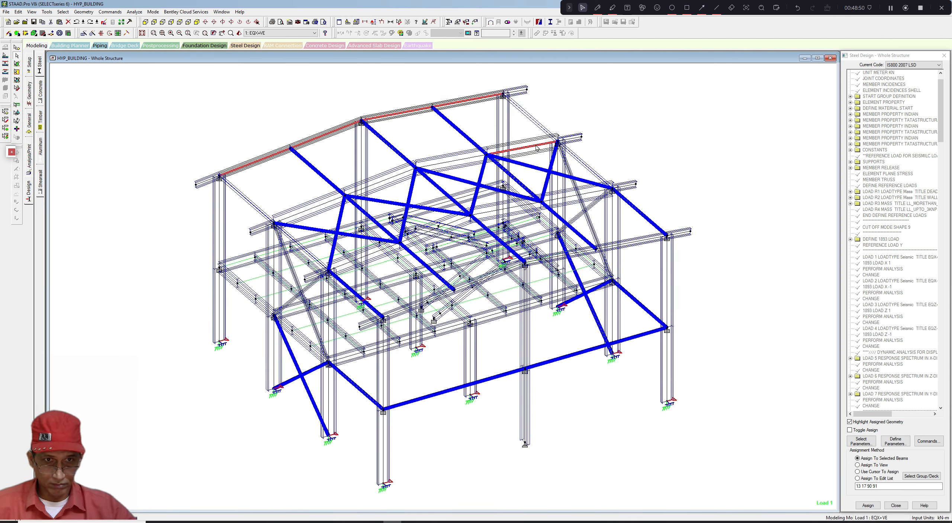
pyautogui.keyDown('ctrl'); pyautogui.click(469, 158); pyautogui.keyUp('ctrl')
pyautogui.keyDown('ctrl'); pyautogui.click(405, 173); pyautogui.keyUp('ctrl')
pyautogui.keyDown('ctrl'); pyautogui.click(324, 204); pyautogui.keyUp('ctrl')
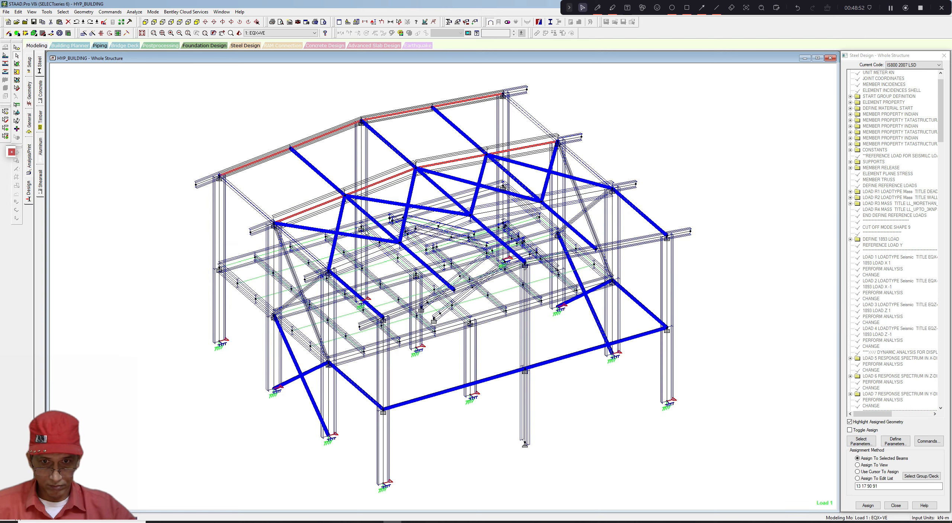
pyautogui.keyDown('ctrl'); pyautogui.click(387, 247); pyautogui.keyUp('ctrl')
pyautogui.keyDown('ctrl'); pyautogui.click(428, 231); pyautogui.keyUp('ctrl')
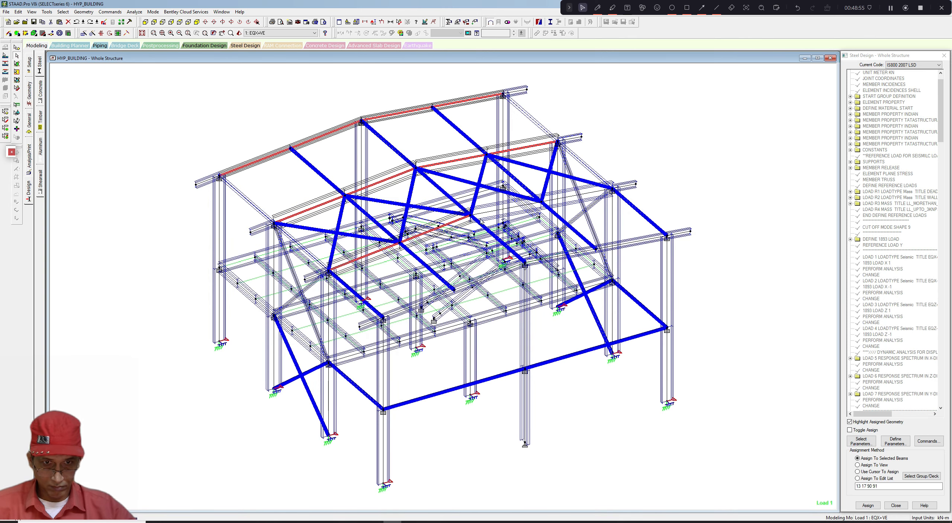
pyautogui.keyDown('ctrl'); pyautogui.click(489, 213); pyautogui.keyUp('ctrl')
pyautogui.keyDown('ctrl'); pyautogui.click(575, 196); pyautogui.keyUp('ctrl')
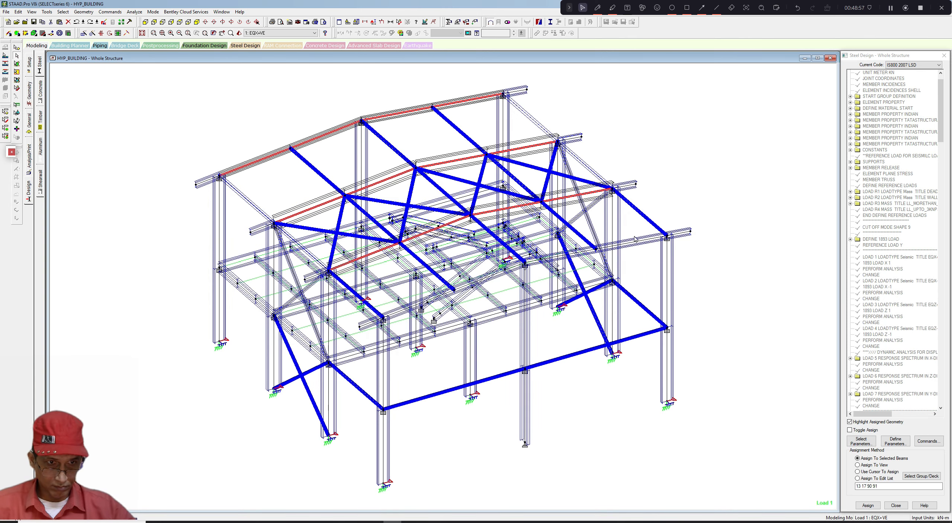
pyautogui.keyDown('ctrl'); pyautogui.click(633, 242); pyautogui.keyUp('ctrl')
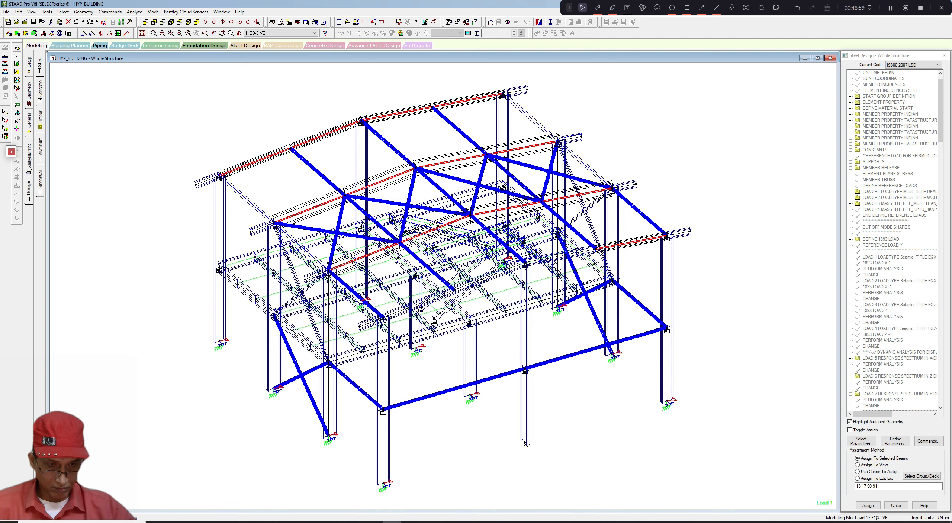
pyautogui.keyDown('ctrl'); pyautogui.click(589, 251); pyautogui.keyUp('ctrl')
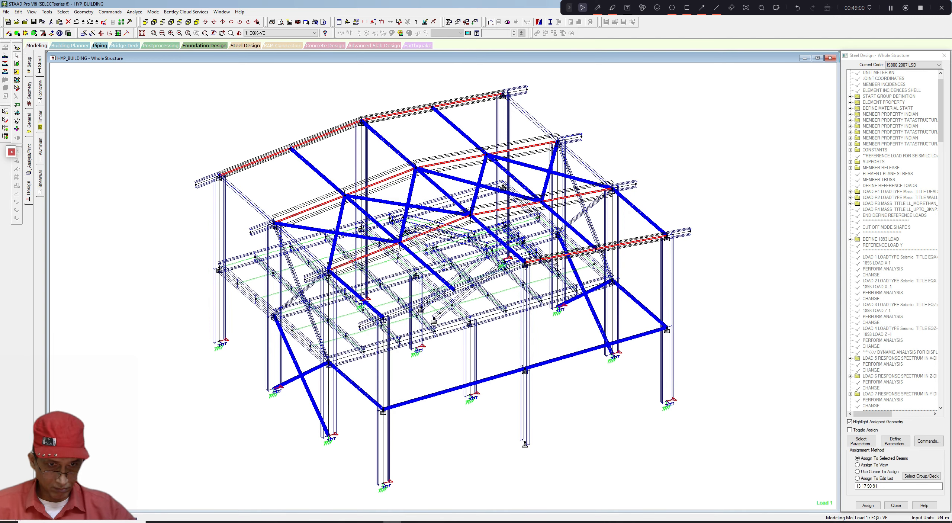
pyautogui.keyDown('ctrl'); pyautogui.click(513, 268); pyautogui.keyUp('ctrl')
pyautogui.scroll(1, 432, 305)
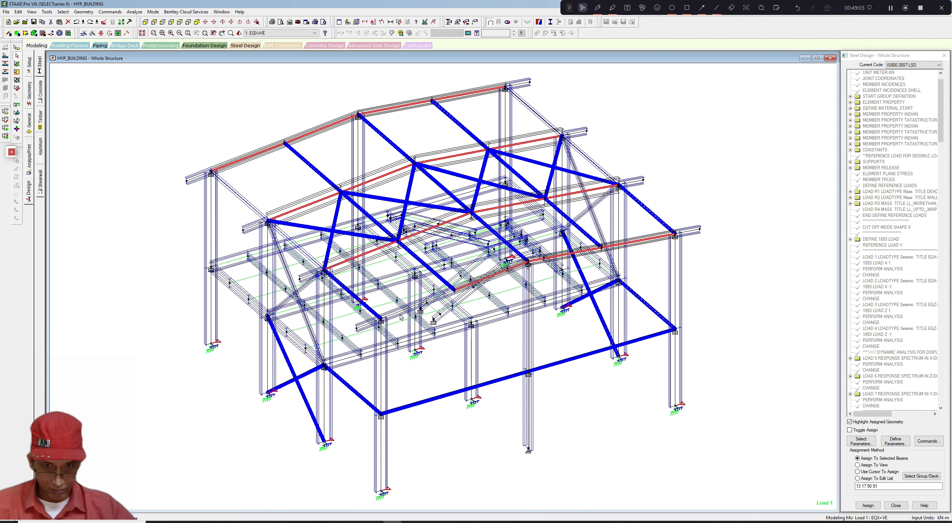
pyautogui.scroll(2, 442, 331)
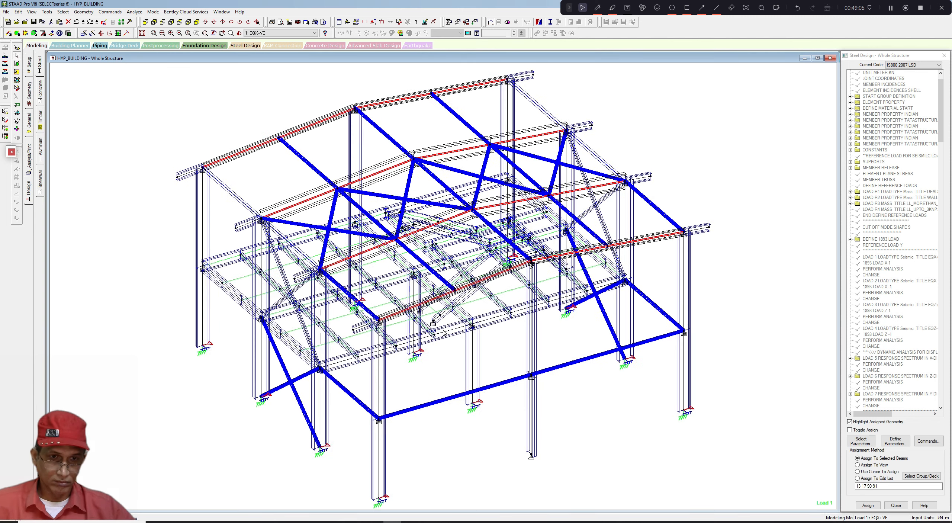
pyautogui.scroll(-2, 443, 332)
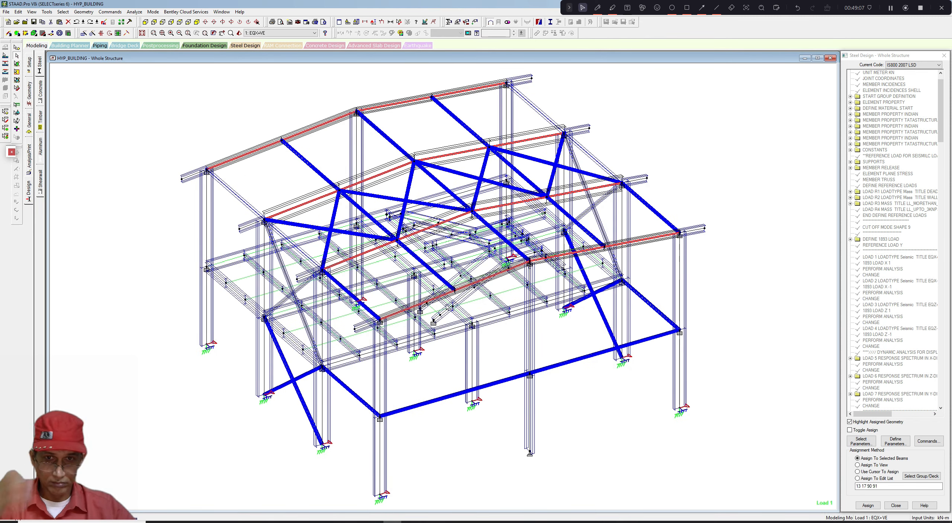
# - Display only the selected rafters in the view and clear the selection
pyautogui.click(32, 12)
pyautogui.click(41, 36)
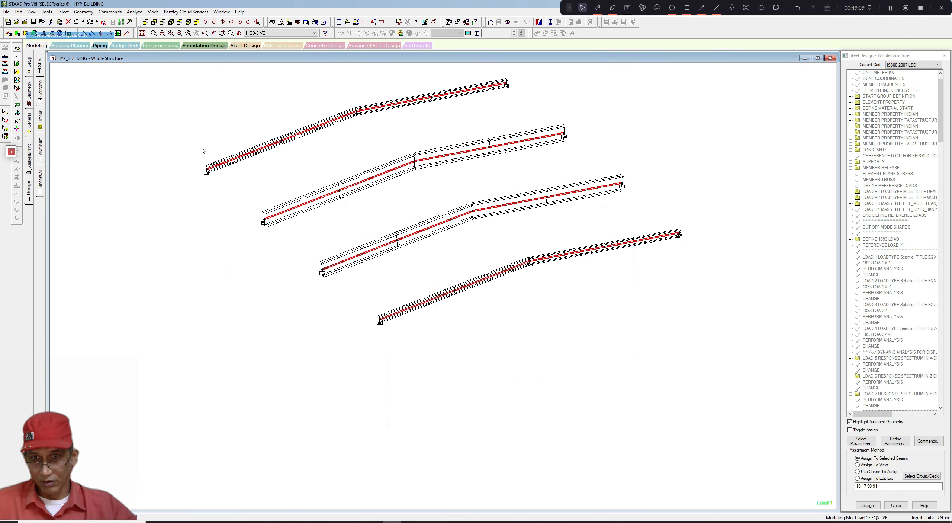
pyautogui.click(297, 214)
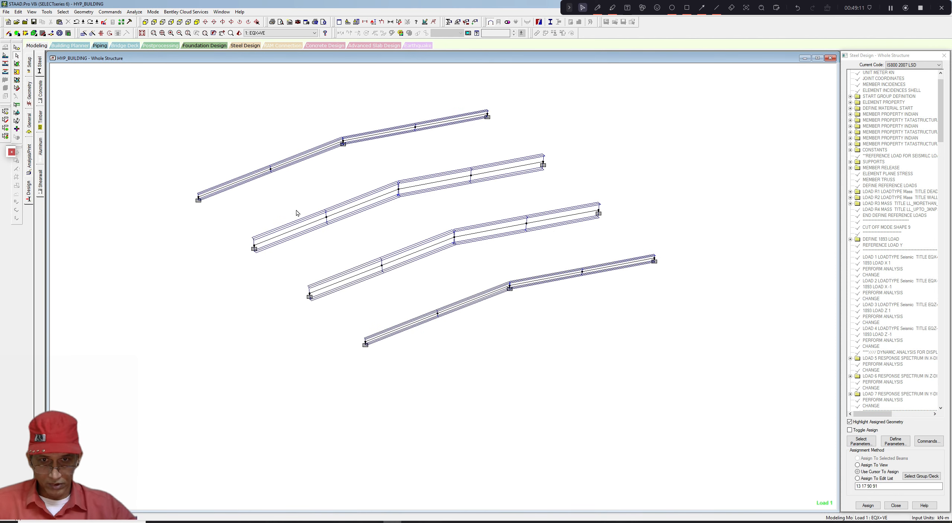
# - Assign the LY 1.5 parameter to the selected rafters, confirming the assignment to selected beams
pyautogui.moveTo(941, 121); pyautogui.dragTo(921, 413)
pyautogui.click(881, 399)
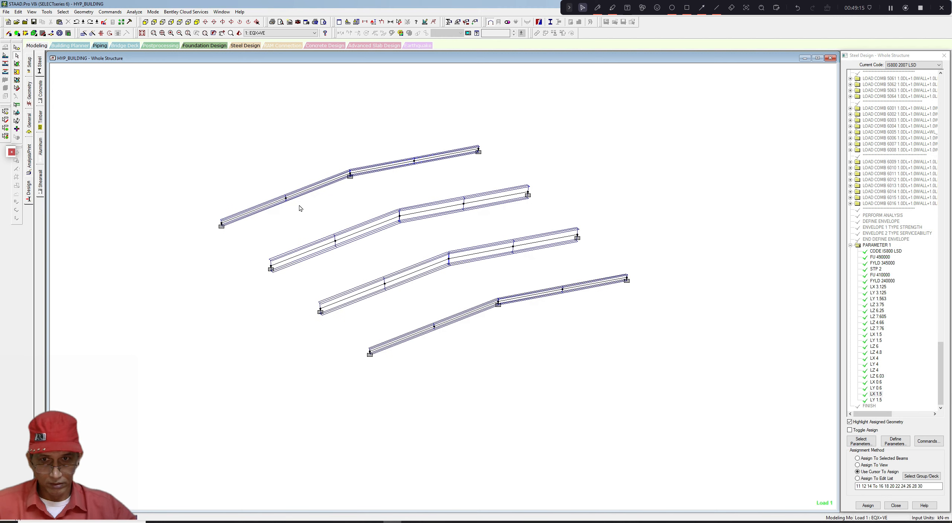
pyautogui.click(869, 505)
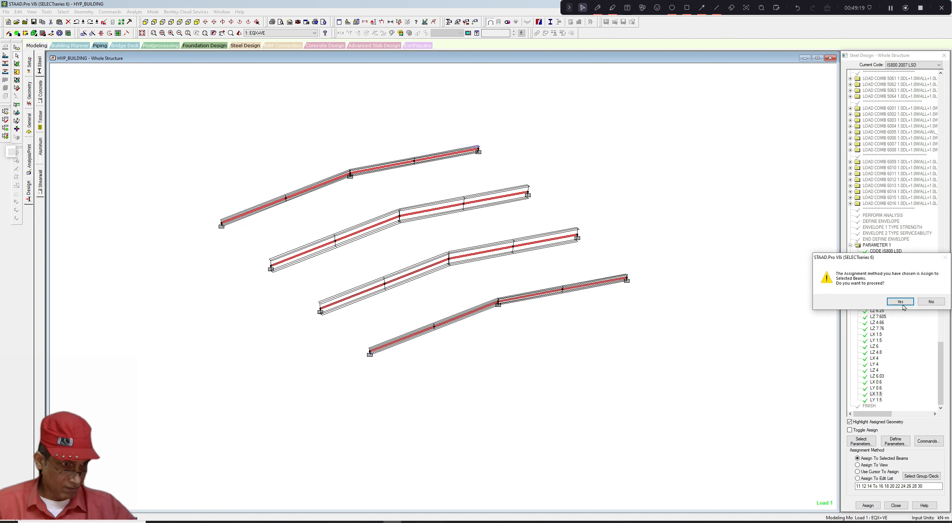
pyautogui.click(902, 304)
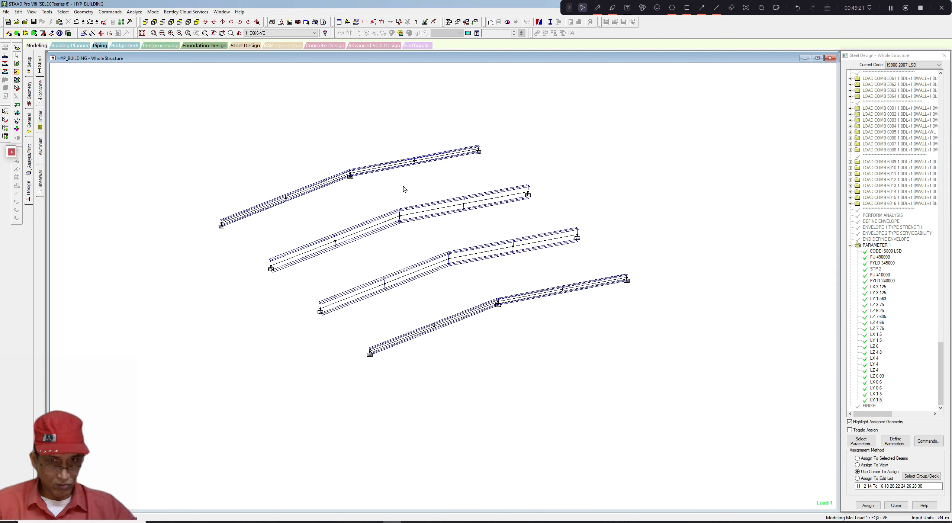
# - Window-select all the rafters and assign the highlighted effective length parameter to them
pyautogui.moveTo(179, 144); pyautogui.dragTo(718, 428)
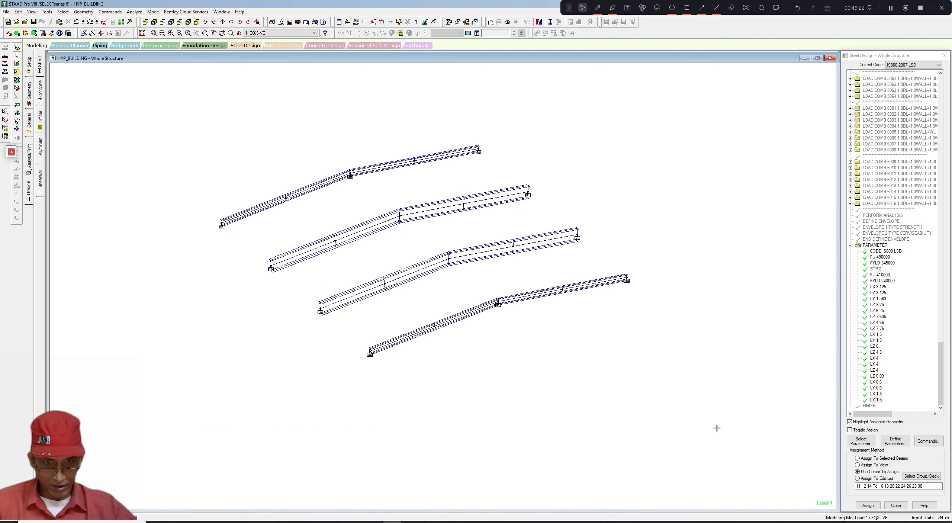
pyautogui.click(869, 505)
pyautogui.click(902, 305)
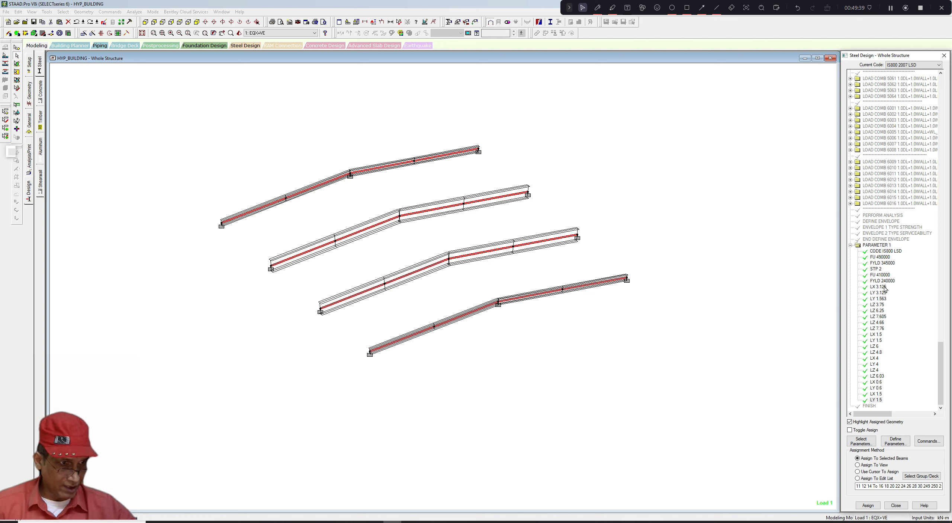
# - Check which members carry the LY 3.125, LY 1.5 and LX 1.5 parameters
pyautogui.click(880, 287)
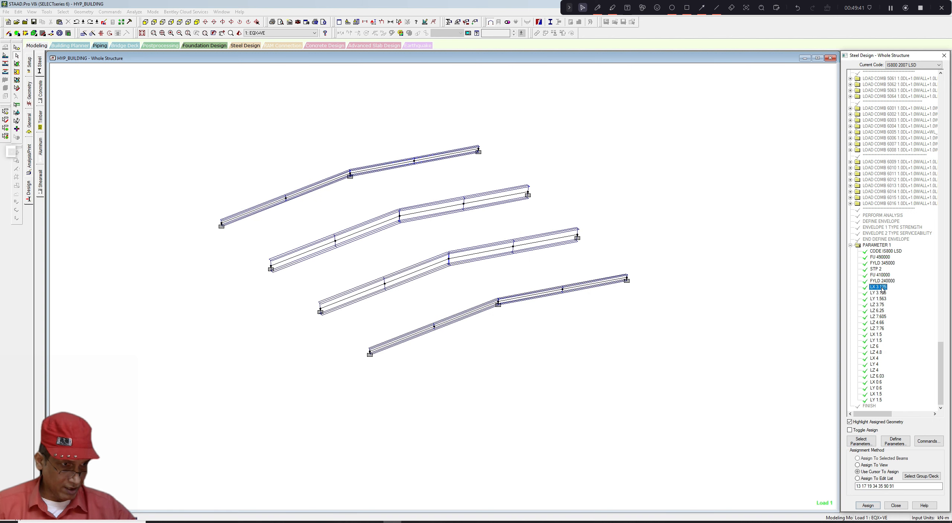
pyautogui.click(877, 400)
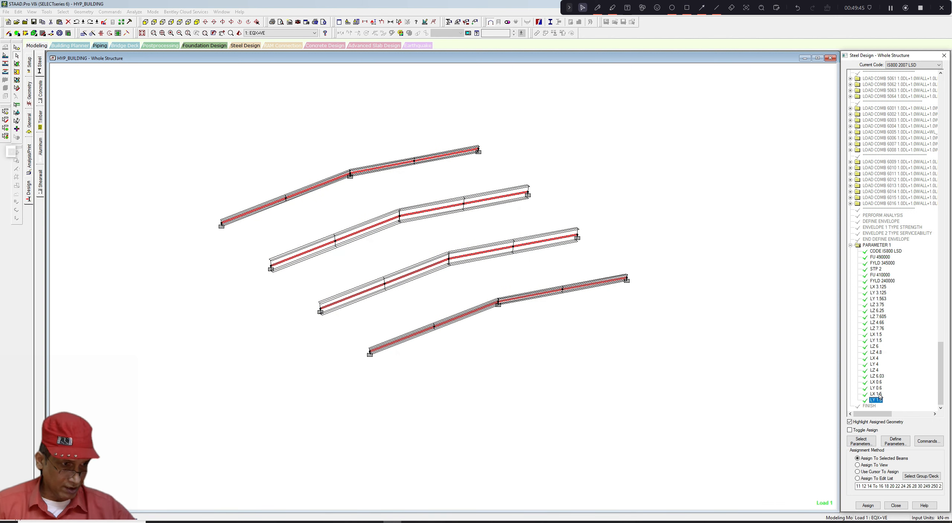
pyautogui.click(877, 394)
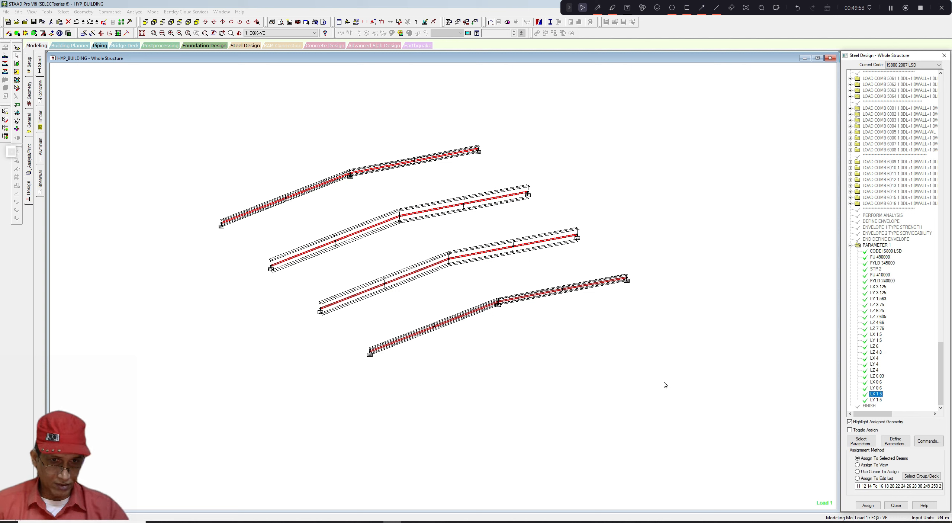
# - Clear the selection and return the view to the whole structure
pyautogui.click(644, 355)
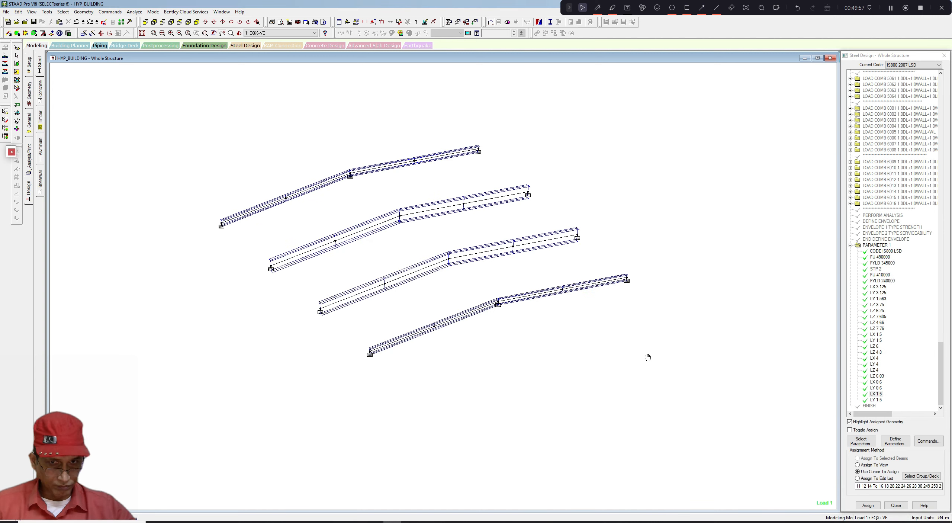
pyautogui.click(32, 12)
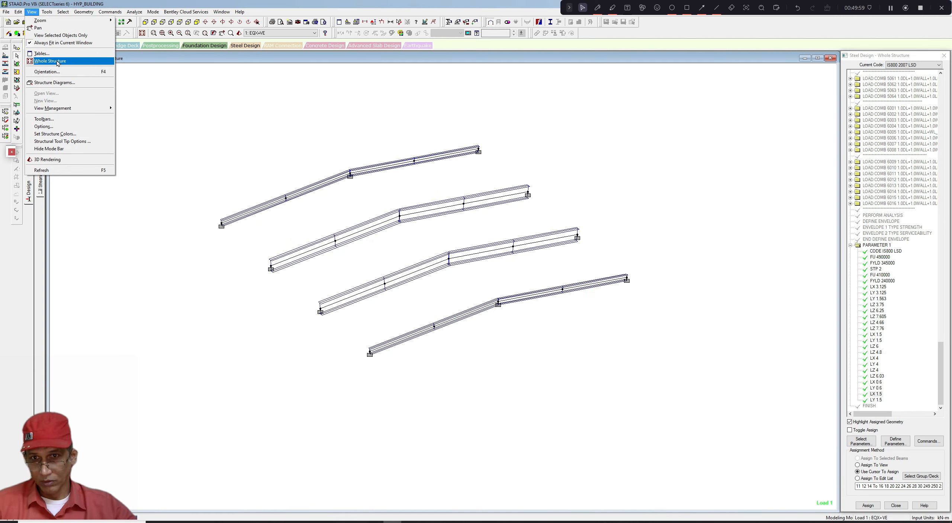
pyautogui.click(52, 61)
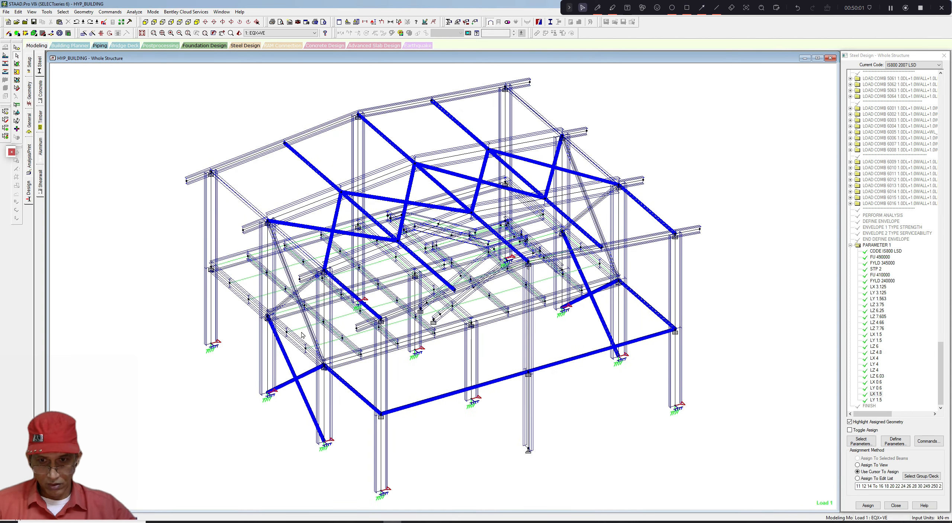
pyautogui.click(304, 379)
pyautogui.click(305, 379)
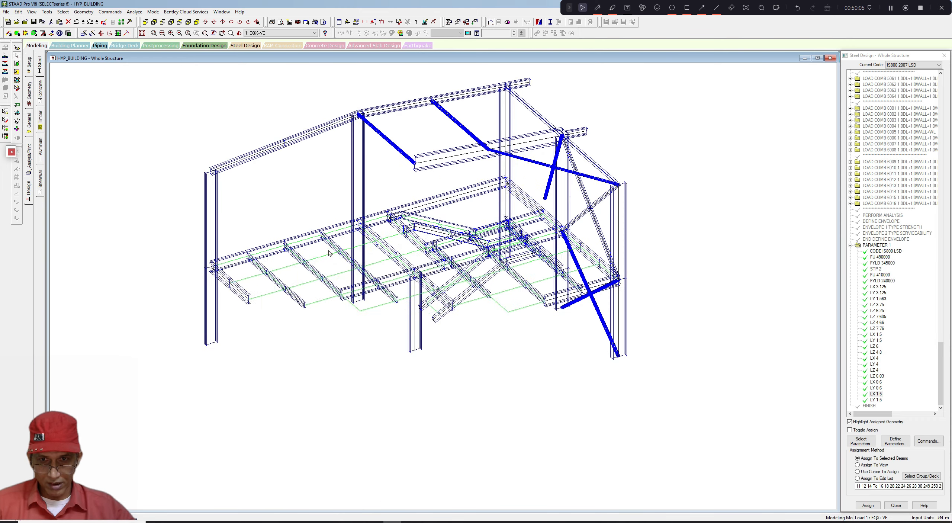
pyautogui.click(326, 180)
pyautogui.click(303, 226)
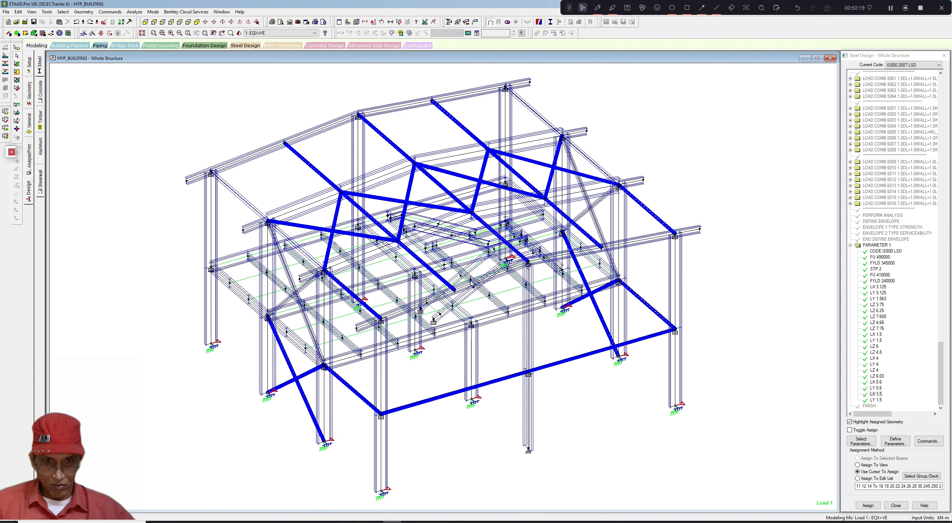
# - Select by property all members having the ISMC250 section
pyautogui.scroll(1, 492, 319)
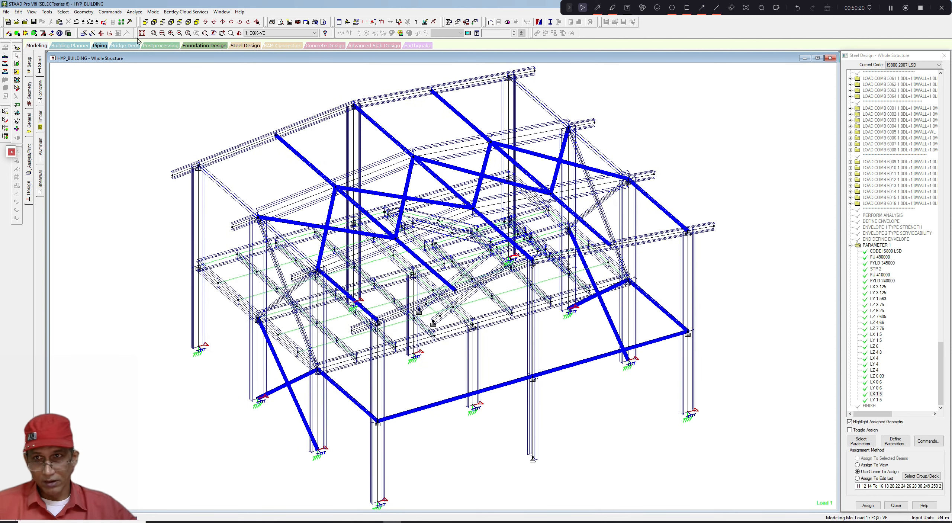
pyautogui.click(63, 12)
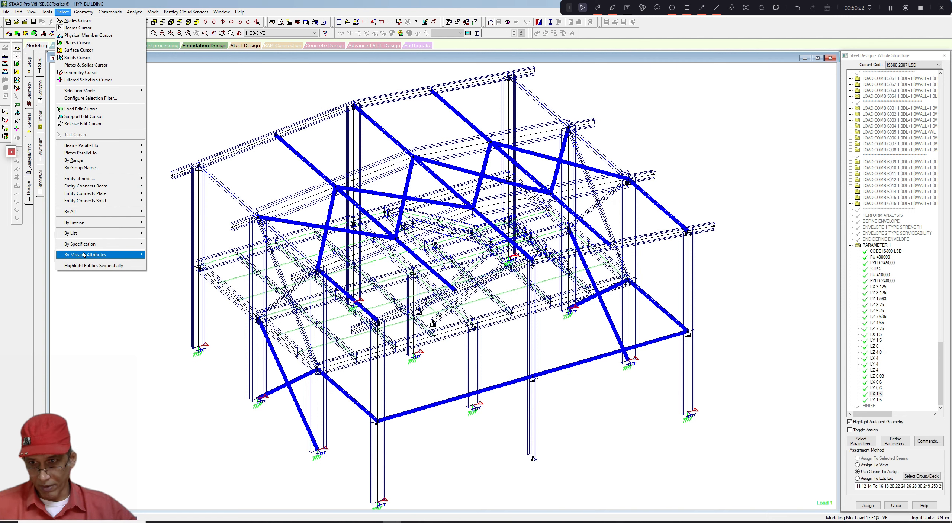
pyautogui.moveTo(85, 244)
pyautogui.click(180, 252)
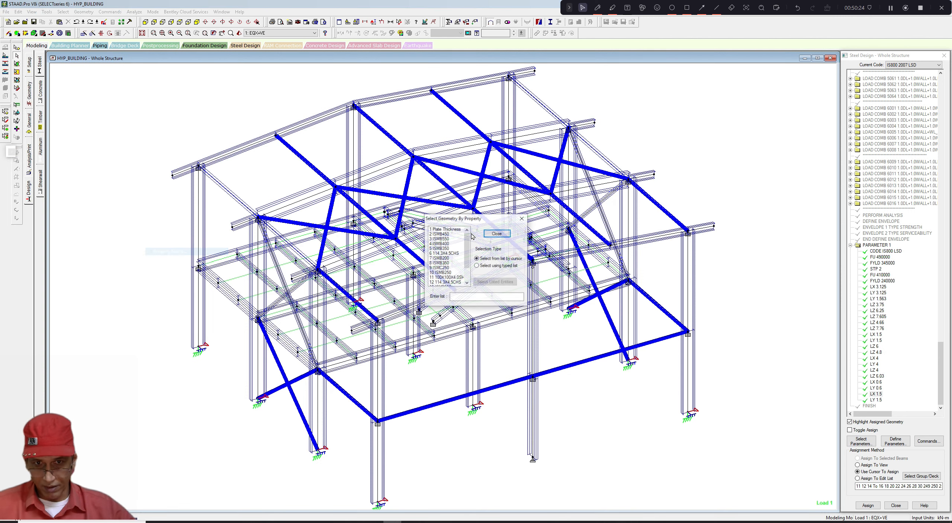
pyautogui.scroll(-2, 454, 262)
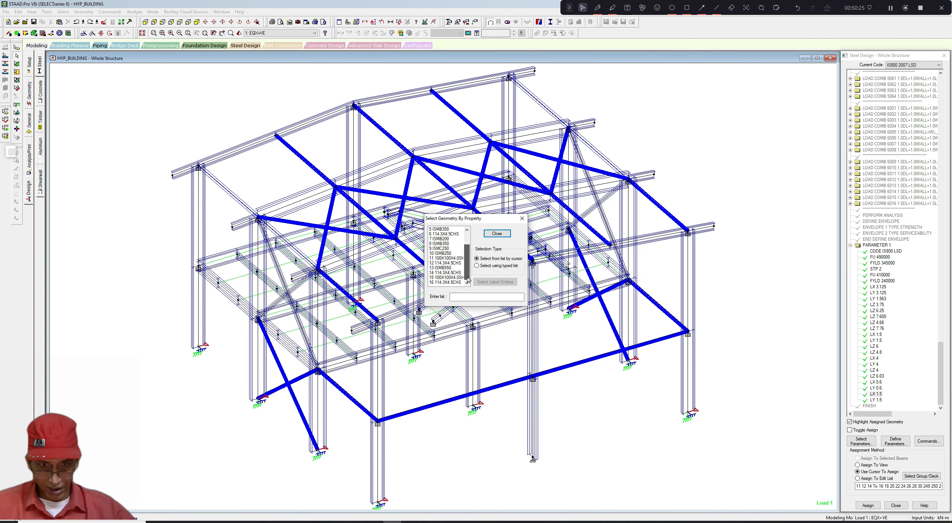
pyautogui.click(446, 248)
pyautogui.click(522, 218)
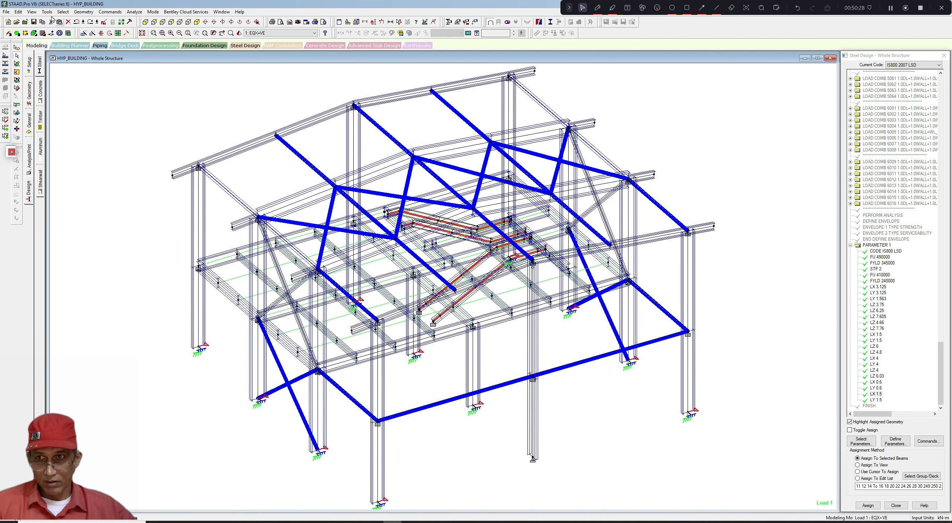
# - Display only the selected members in the view
pyautogui.click(31, 11)
pyautogui.click(32, 36)
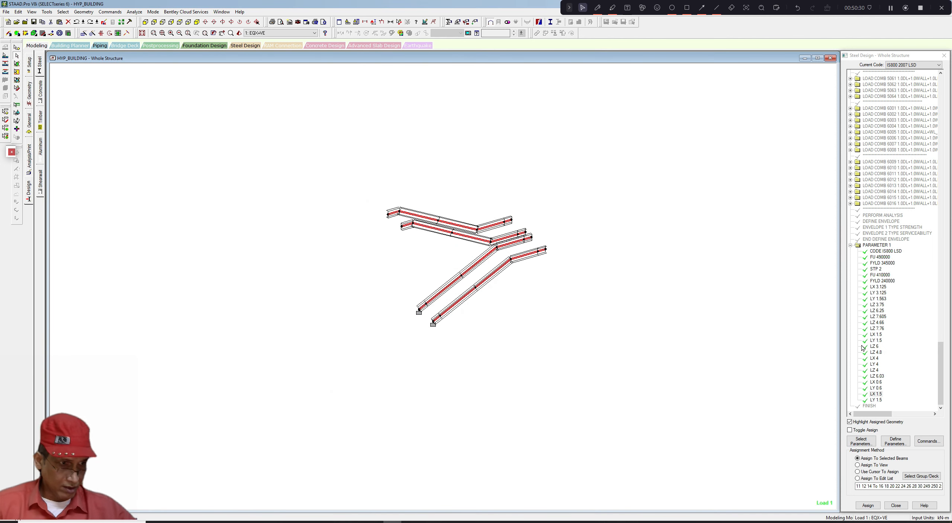
# - Assign the LX 0.6 parameter to all the displayed members, declining the auto save
pyautogui.click(876, 388)
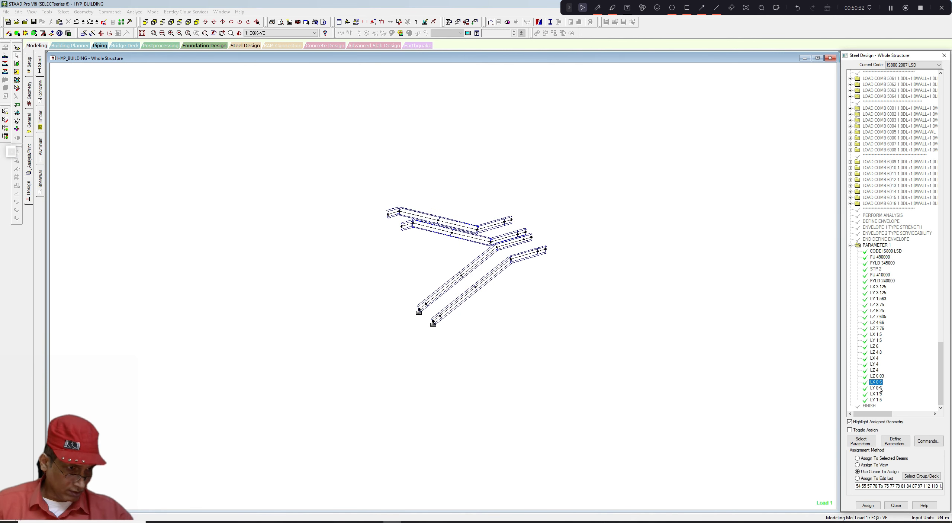
pyautogui.moveTo(356, 185); pyautogui.dragTo(620, 387)
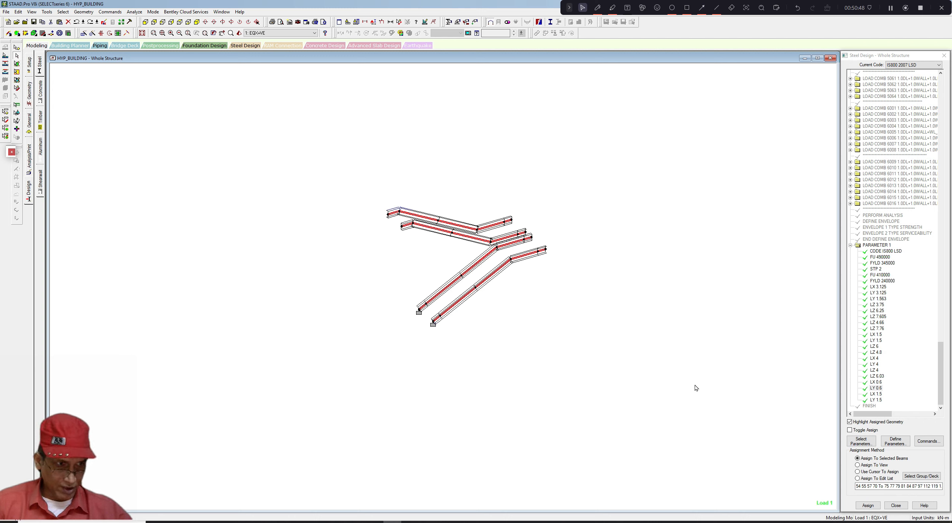
pyautogui.click(879, 382)
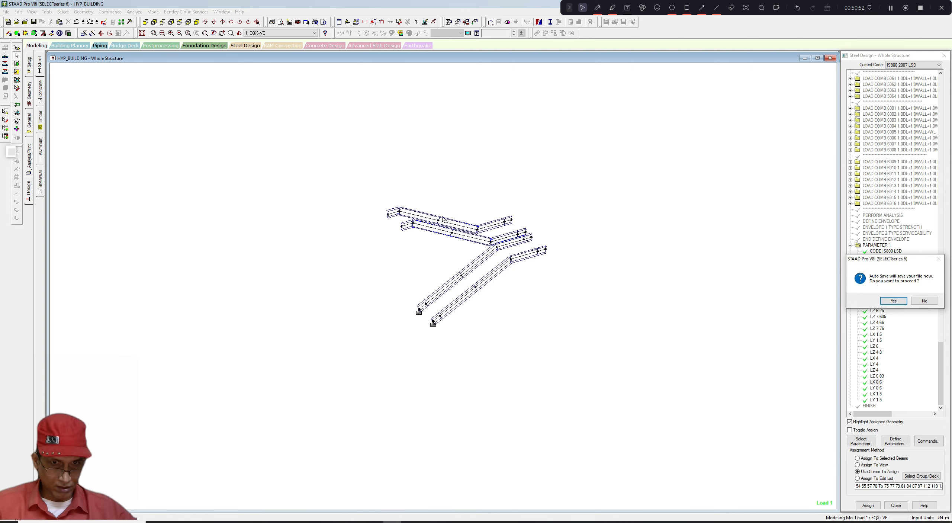
pyautogui.click(924, 300)
pyautogui.moveTo(372, 186); pyautogui.dragTo(598, 386)
pyautogui.click(868, 505)
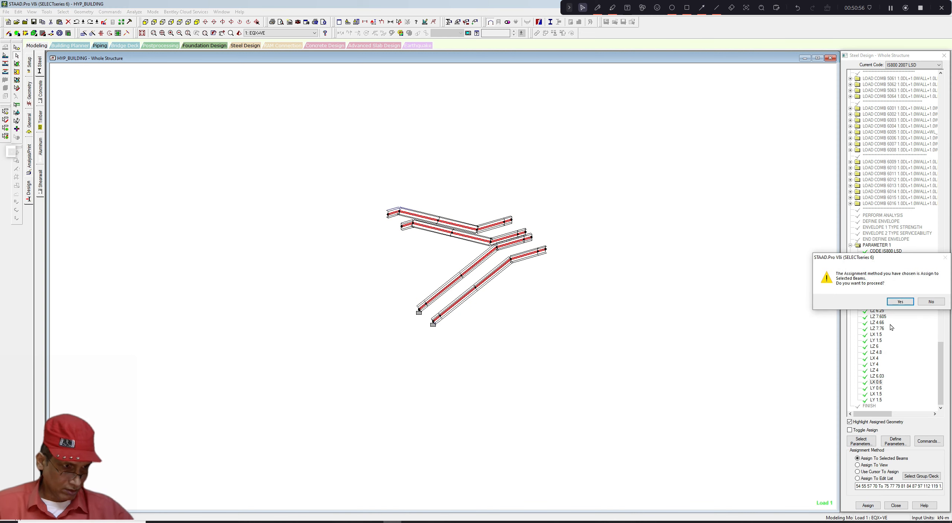
pyautogui.click(906, 303)
# - Assign the LY 0.6 parameter to all the displayed members
pyautogui.click(857, 471)
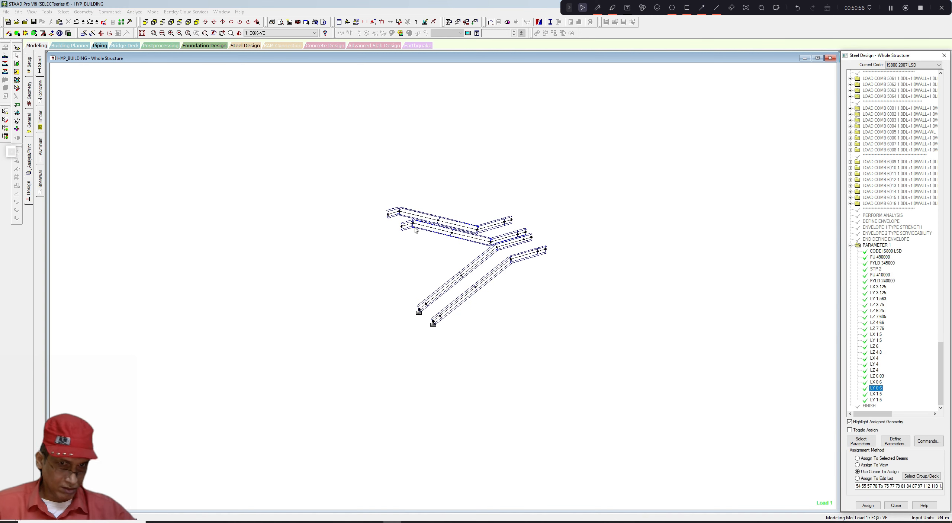
pyautogui.moveTo(355, 185); pyautogui.dragTo(591, 371)
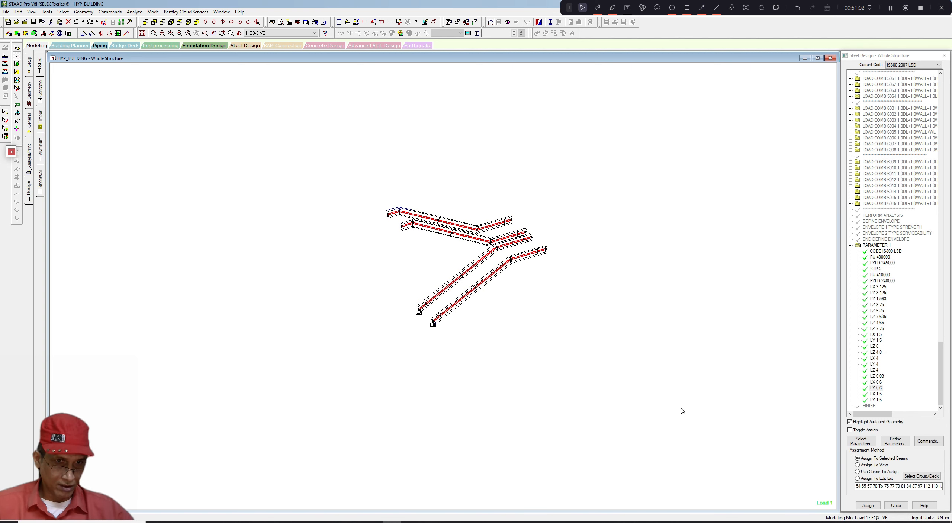
pyautogui.click(868, 505)
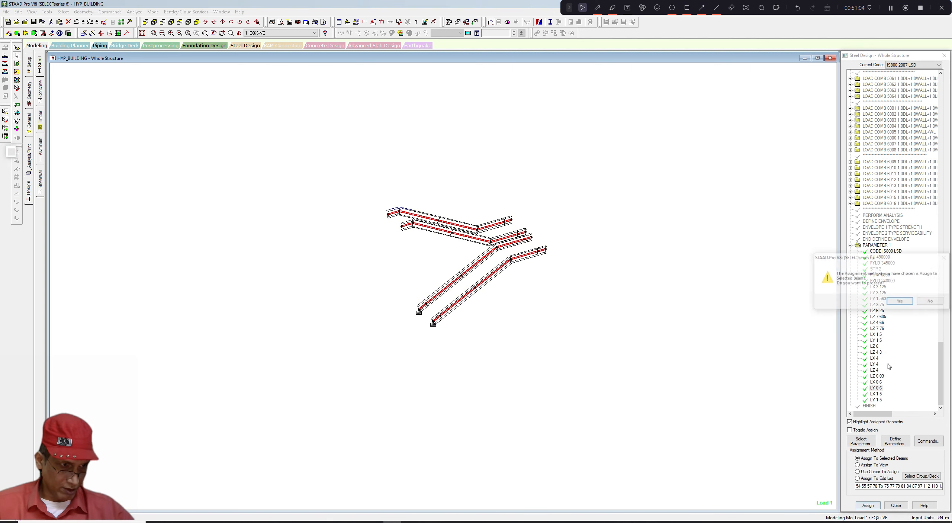
pyautogui.click(890, 303)
pyautogui.scroll(1, 566, 344)
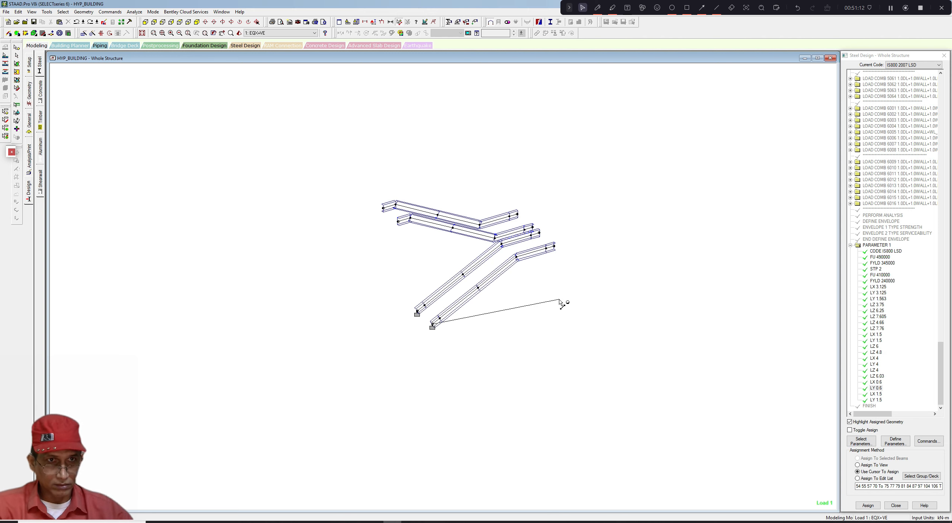
pyautogui.click(597, 7)
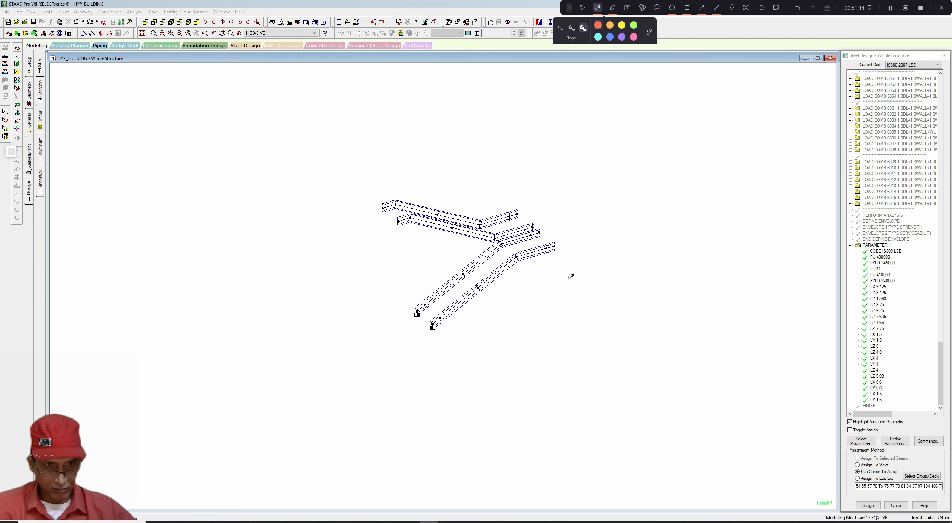
pyautogui.moveTo(562, 289)
pyautogui.mouseDown()
pyautogui.moveTo(429, 320)
pyautogui.moveTo(434, 335)
pyautogui.mouseUp()
pyautogui.moveTo(565, 273); pyautogui.dragTo(564, 309)
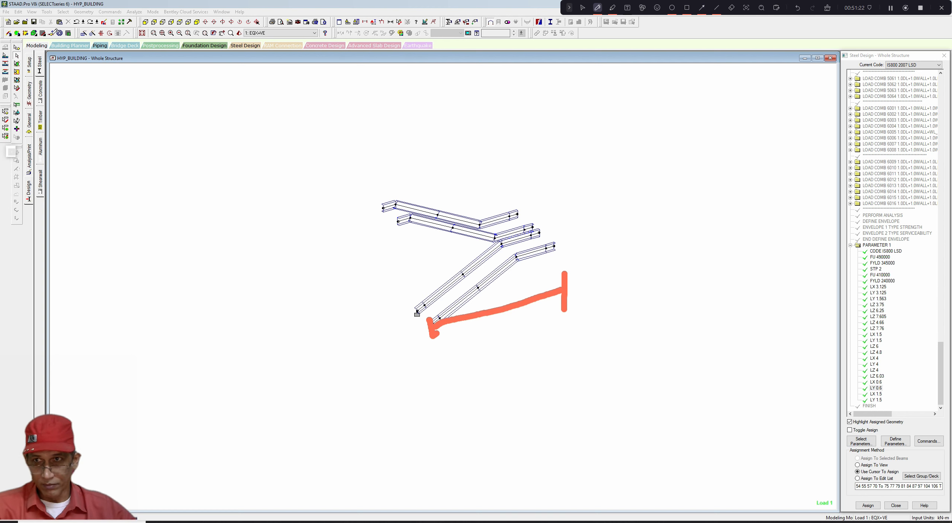
pyautogui.click(582, 8)
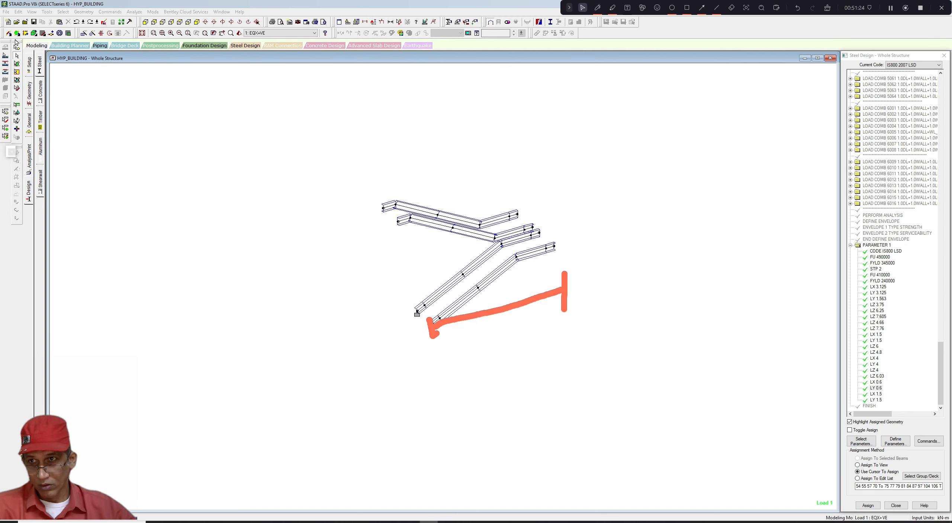
# - Inspect the coordinates of the nodes at both ends of a sloped member
pyautogui.click(20, 56)
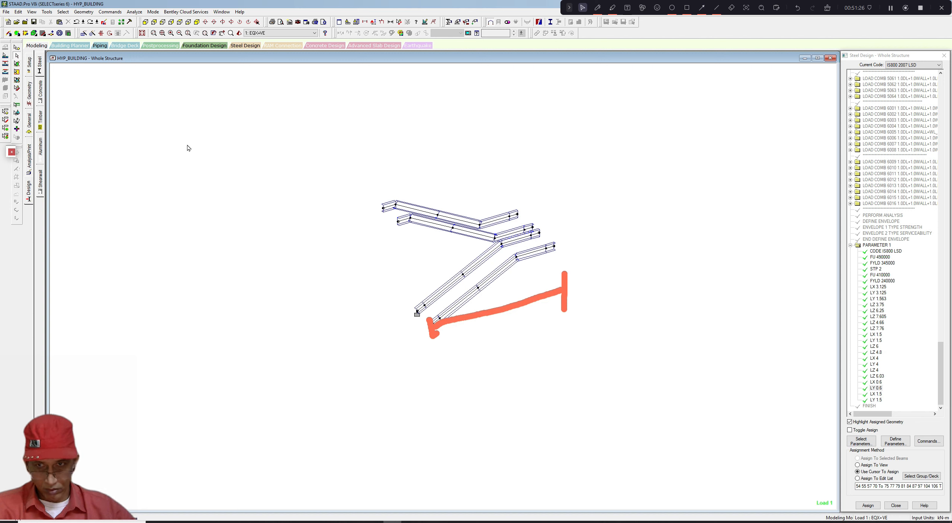
pyautogui.doubleClick(417, 313)
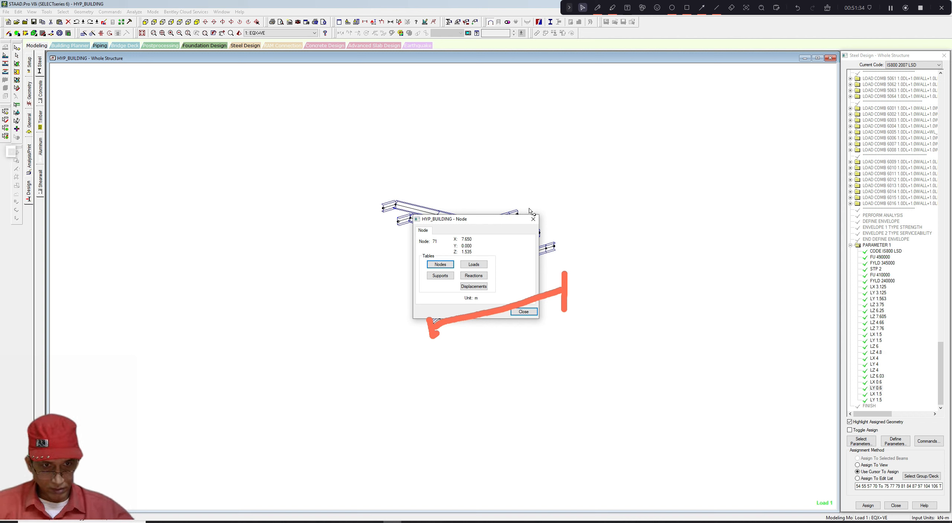
pyautogui.click(533, 219)
pyautogui.doubleClick(555, 246)
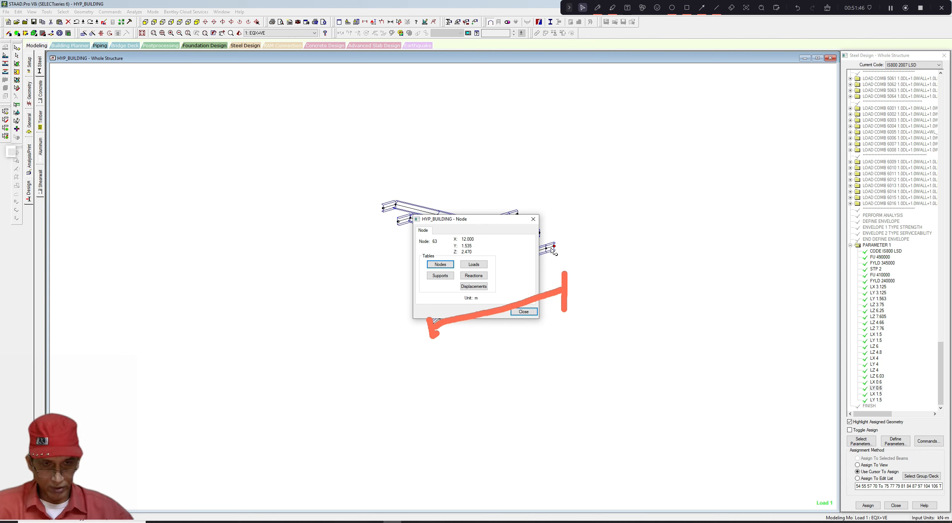
pyautogui.click(533, 219)
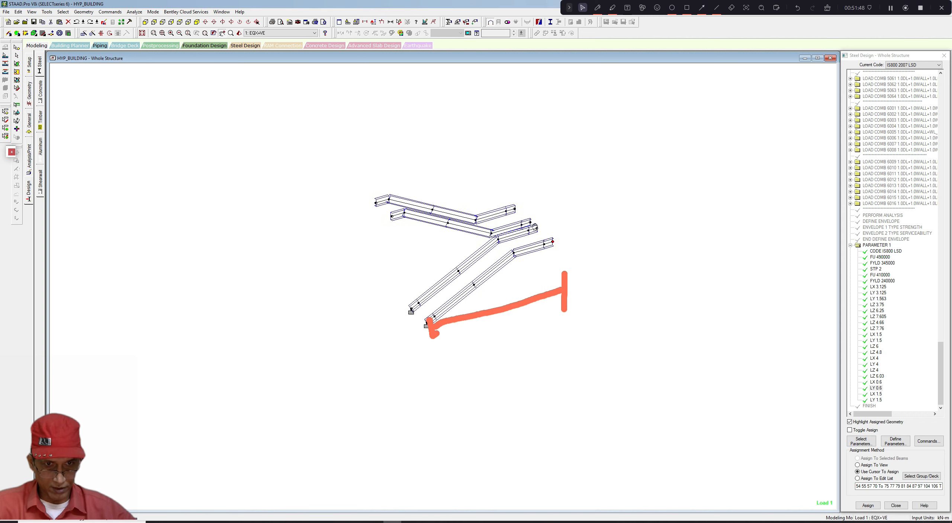
pyautogui.moveTo(535, 227); pyautogui.dragTo(530, 203, button='middle')
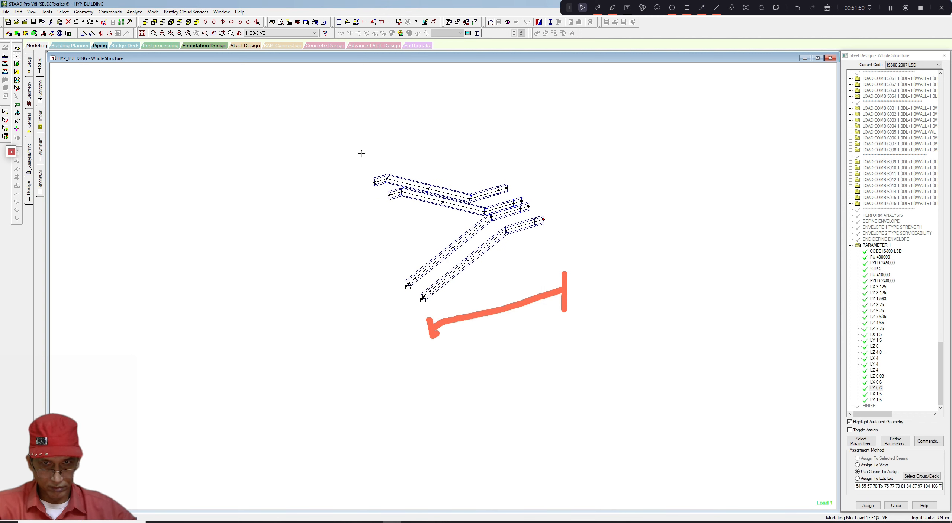
# - Select all the displayed stair members and assign them an LZ parameter of 4.35 m, then close the parameters dialog
pyautogui.moveTo(361, 153); pyautogui.dragTo(553, 302)
pyautogui.click(895, 441)
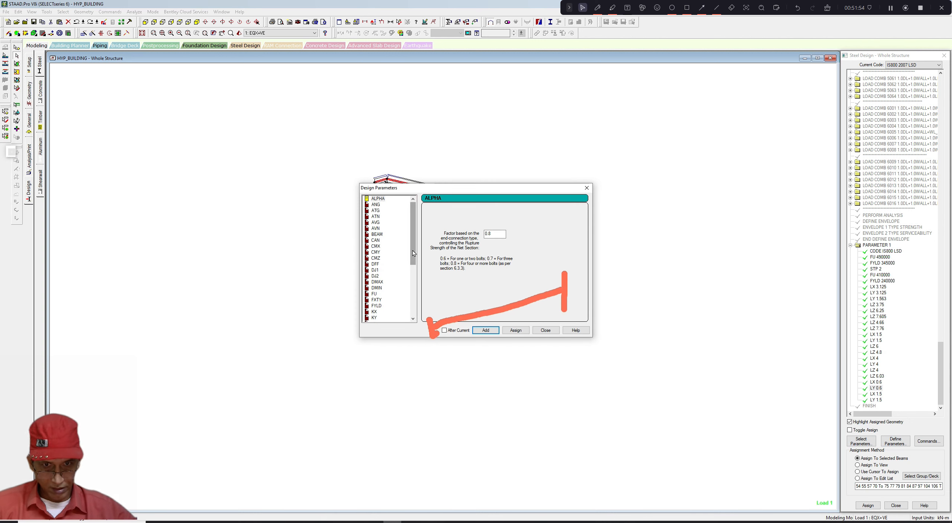
pyautogui.moveTo(415, 260); pyautogui.dragTo(414, 290)
pyautogui.click(376, 293)
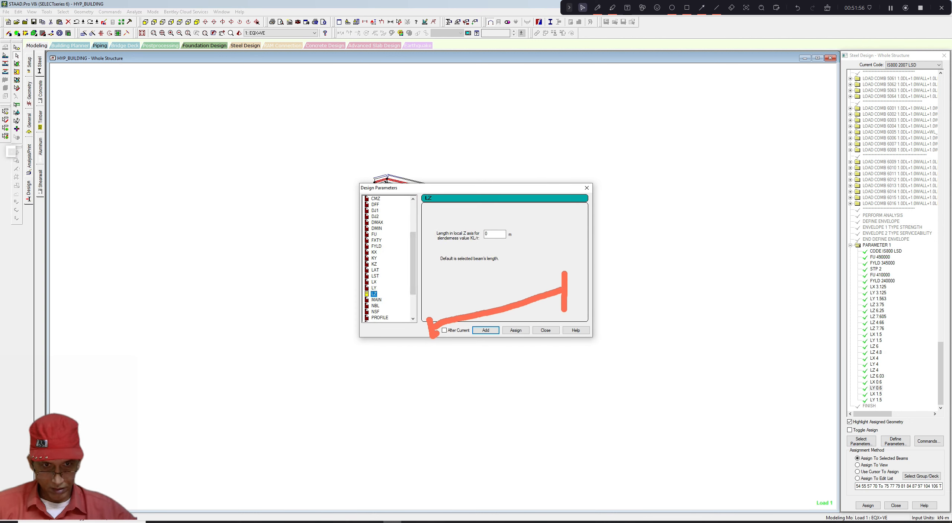
pyautogui.press('Tab')
pyautogui.write('4.')
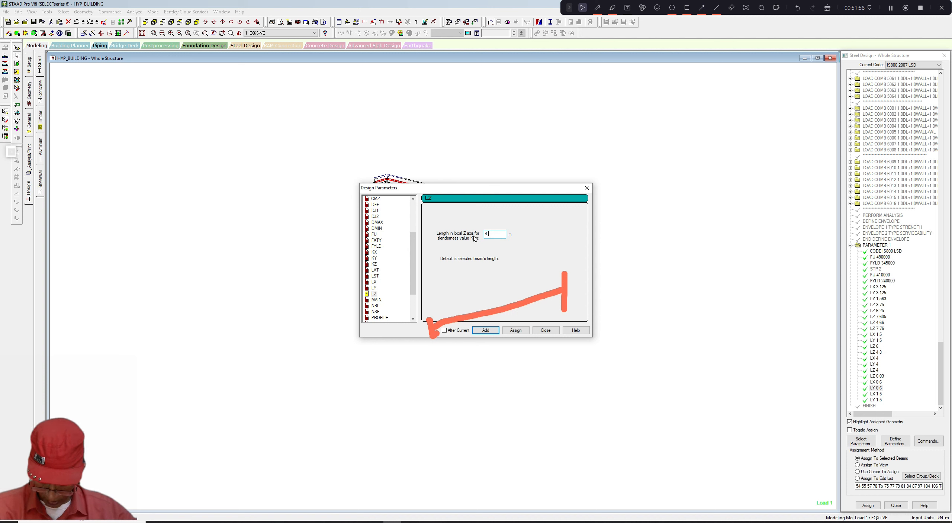
pyautogui.write('35')
pyautogui.click(515, 330)
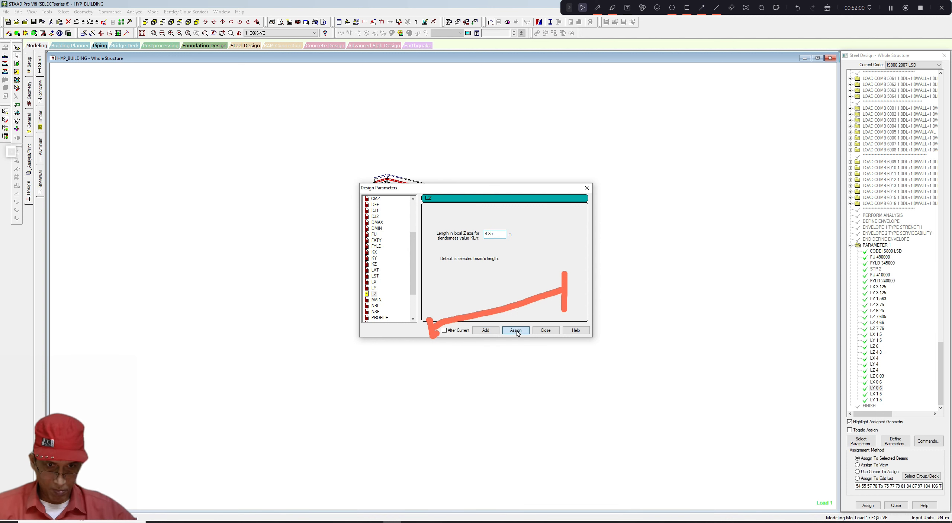
pyautogui.click(545, 329)
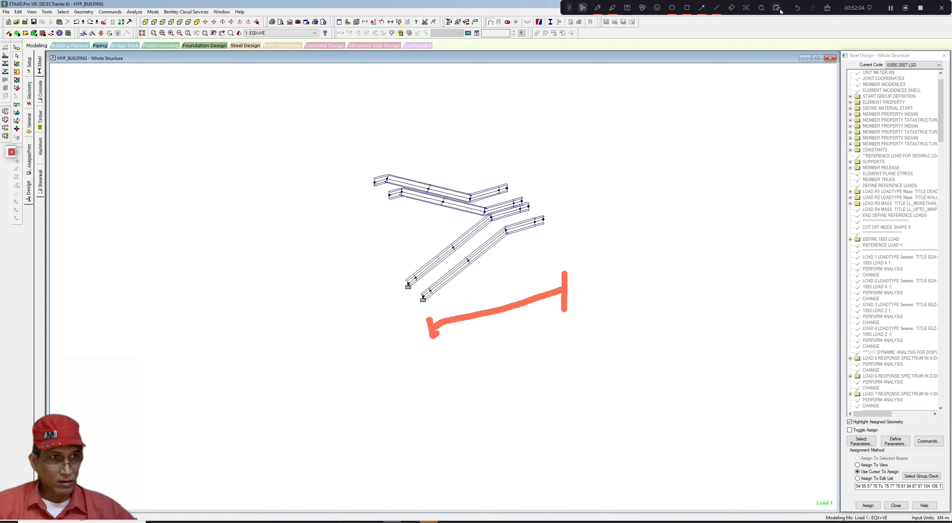
# - Return the view to show the whole structure
pyautogui.click(825, 10)
pyautogui.moveTo(586, 216); pyautogui.dragTo(583, 234, button='middle')
pyautogui.click(36, 13)
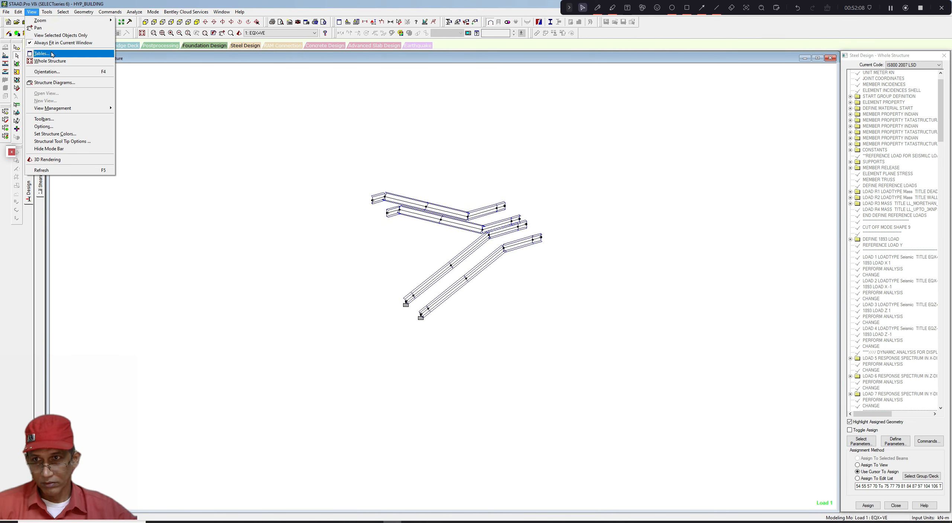
pyautogui.click(52, 38)
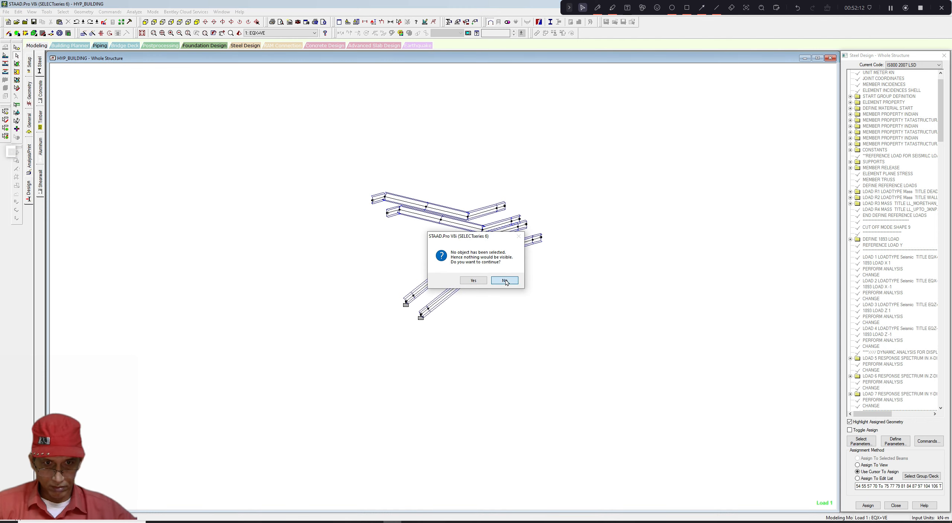
pyautogui.click(473, 280)
pyautogui.scroll(2, 466, 254)
pyautogui.scroll(-1, 466, 254)
pyautogui.moveTo(465, 254); pyautogui.dragTo(453, 260, button='middle')
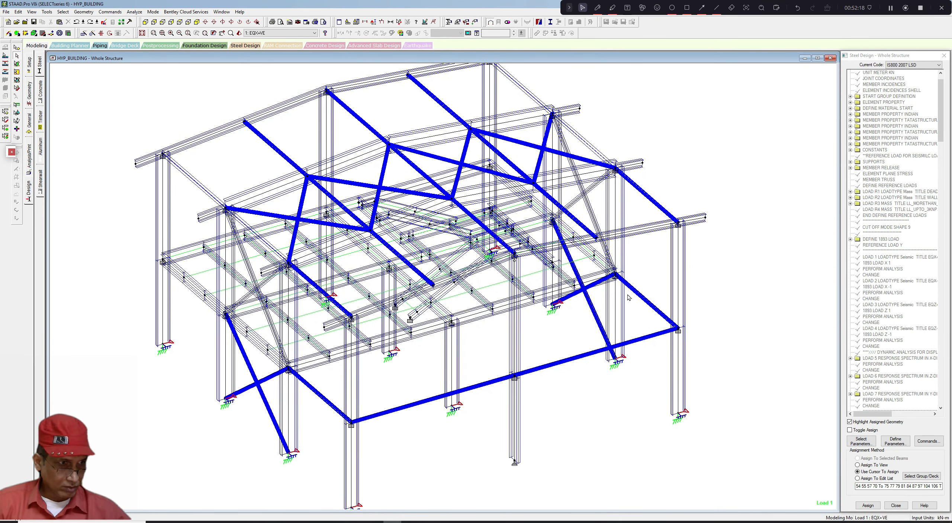
# - Highlight the members that carry the LX 0.6 parameter in the design command tree
pyautogui.moveTo(944, 136); pyautogui.dragTo(941, 405)
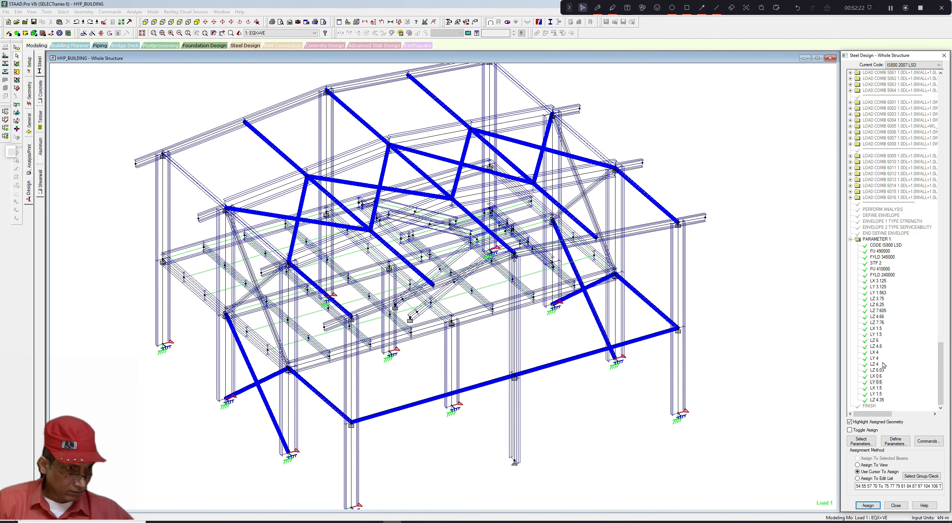
pyautogui.click(876, 381)
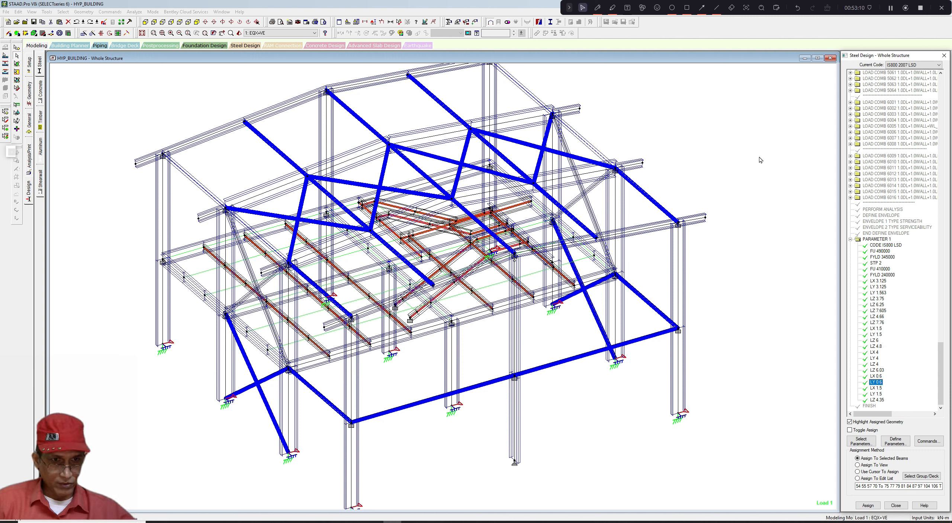
pyautogui.click(890, 8)
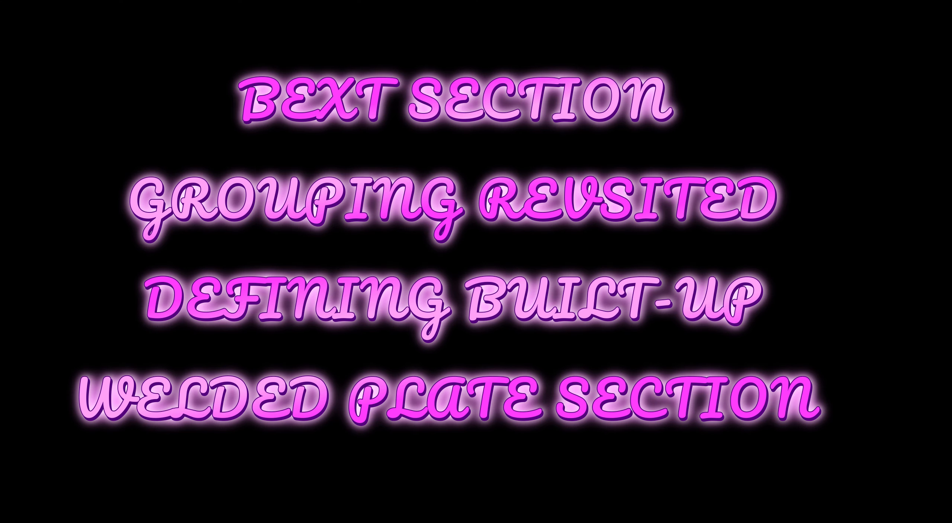